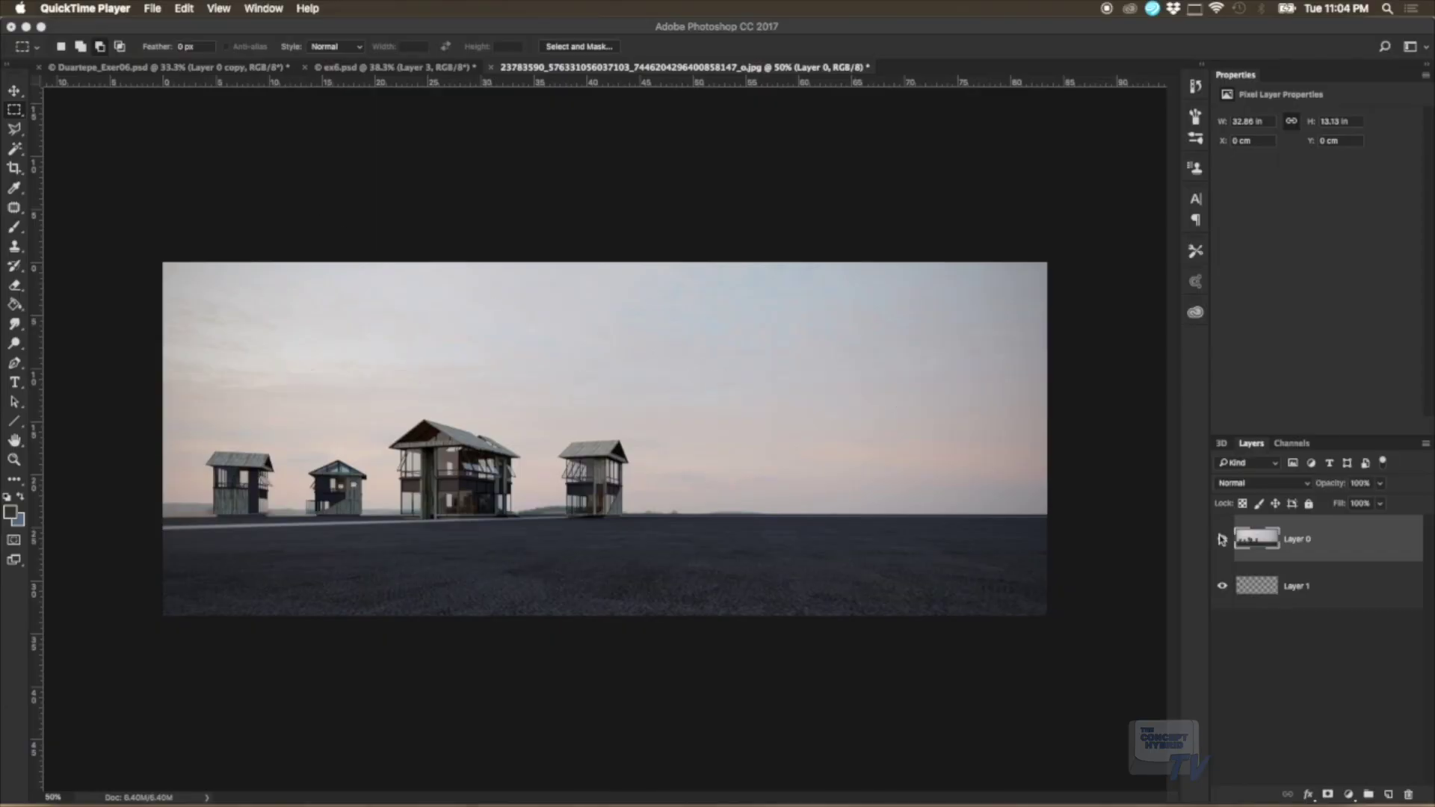
# Step: Toggle the house layer's visibility and try a slight rotation, then cancel it
pyautogui.click(1228, 538)
pyautogui.click(1222, 539)
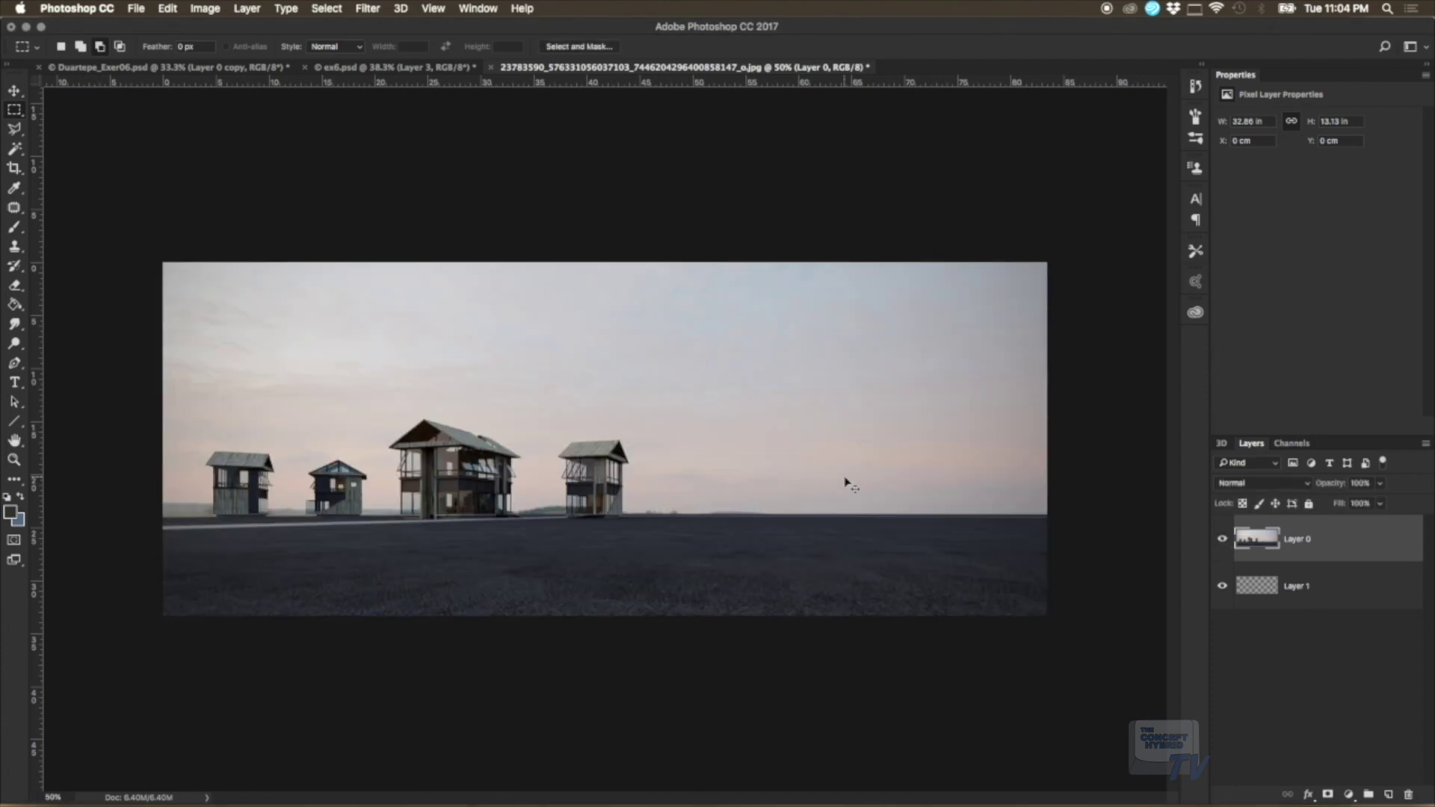
pyautogui.hotkey('ctrl', 't')
pyautogui.moveTo(739, 221); pyautogui.dragTo(707, 180)
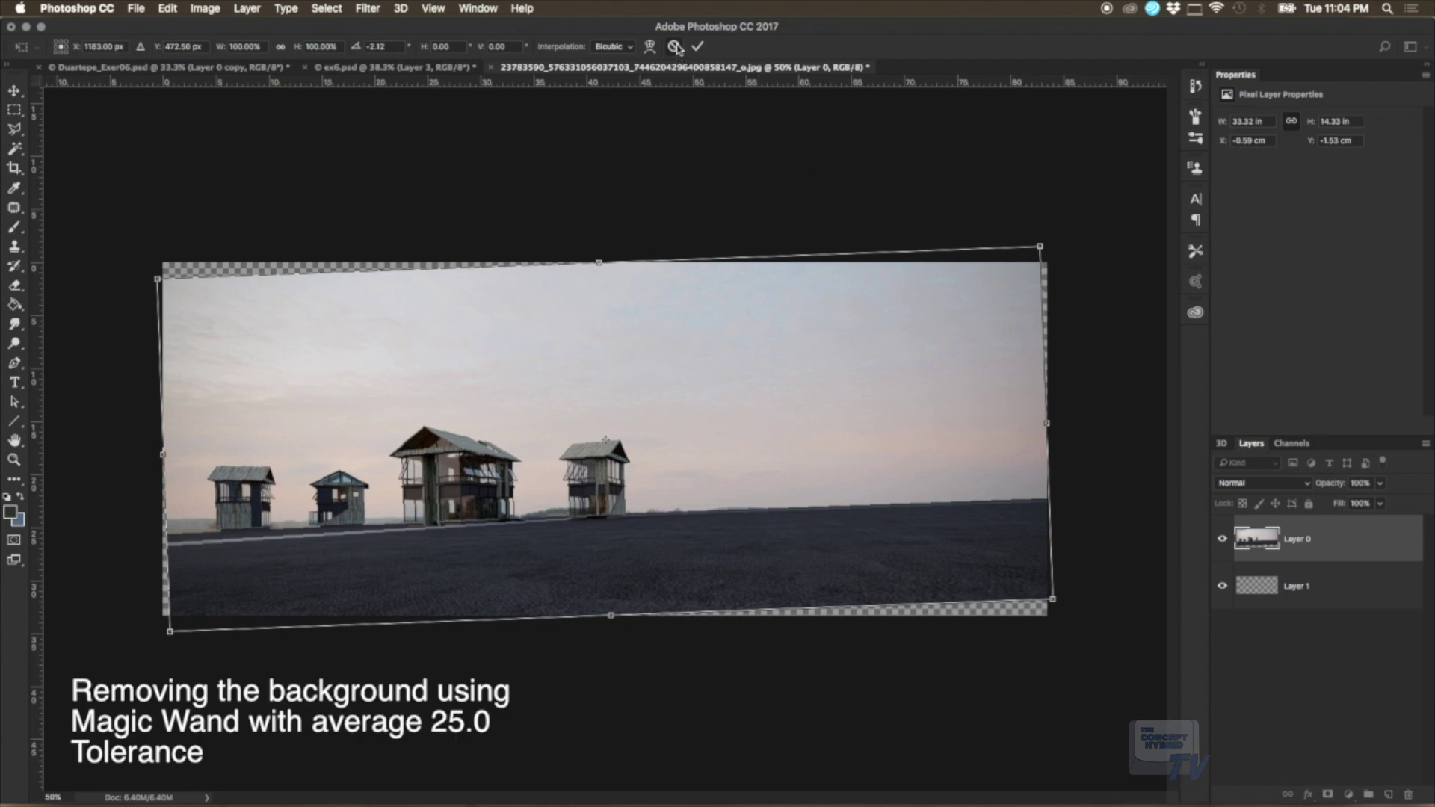
pyautogui.press('Escape')
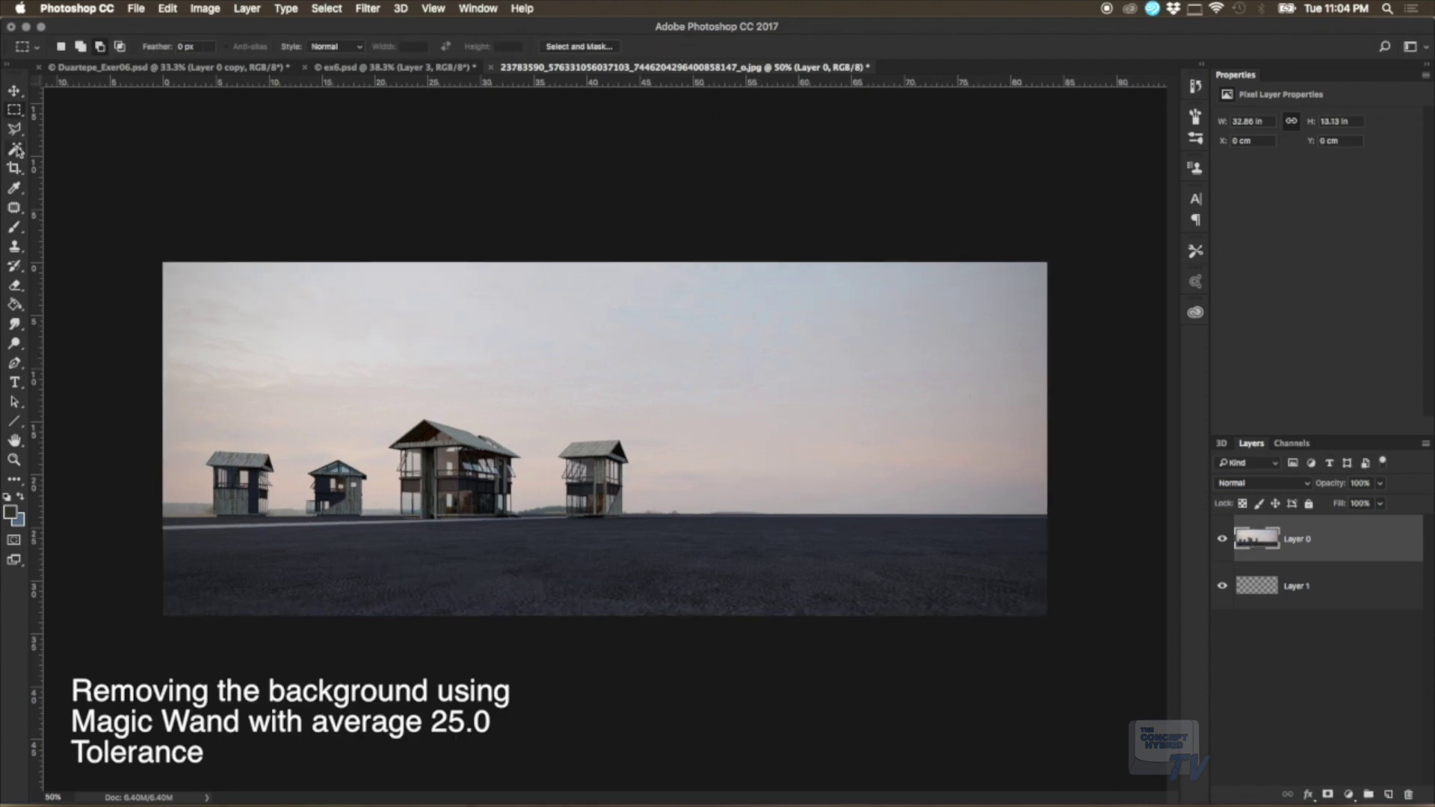
# Step: Select the upper sky with the Magic Wand and set its tolerance to 25
pyautogui.click(14, 148)
pyautogui.click(369, 282)
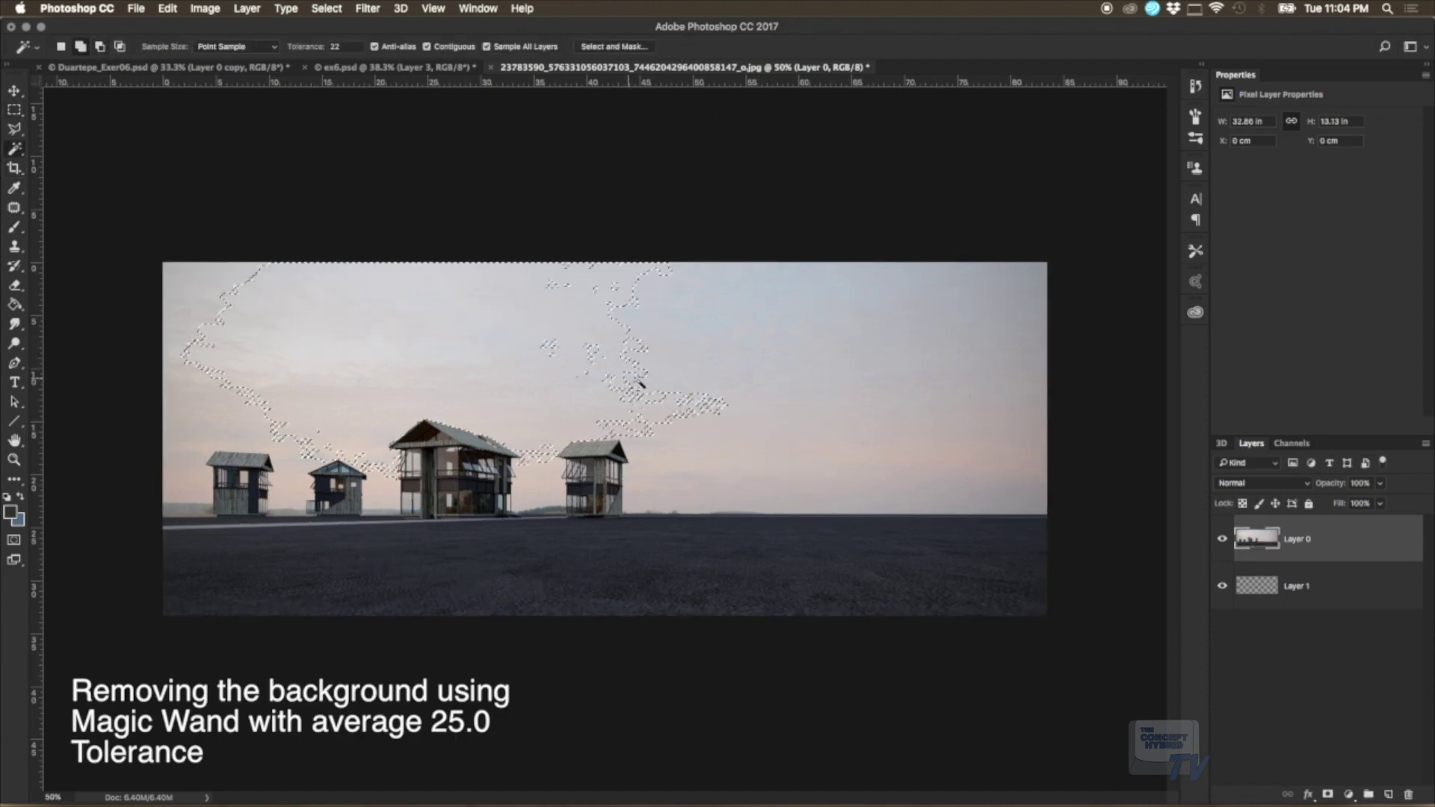
pyautogui.click(690, 439)
pyautogui.doubleClick(335, 46)
pyautogui.write('2')
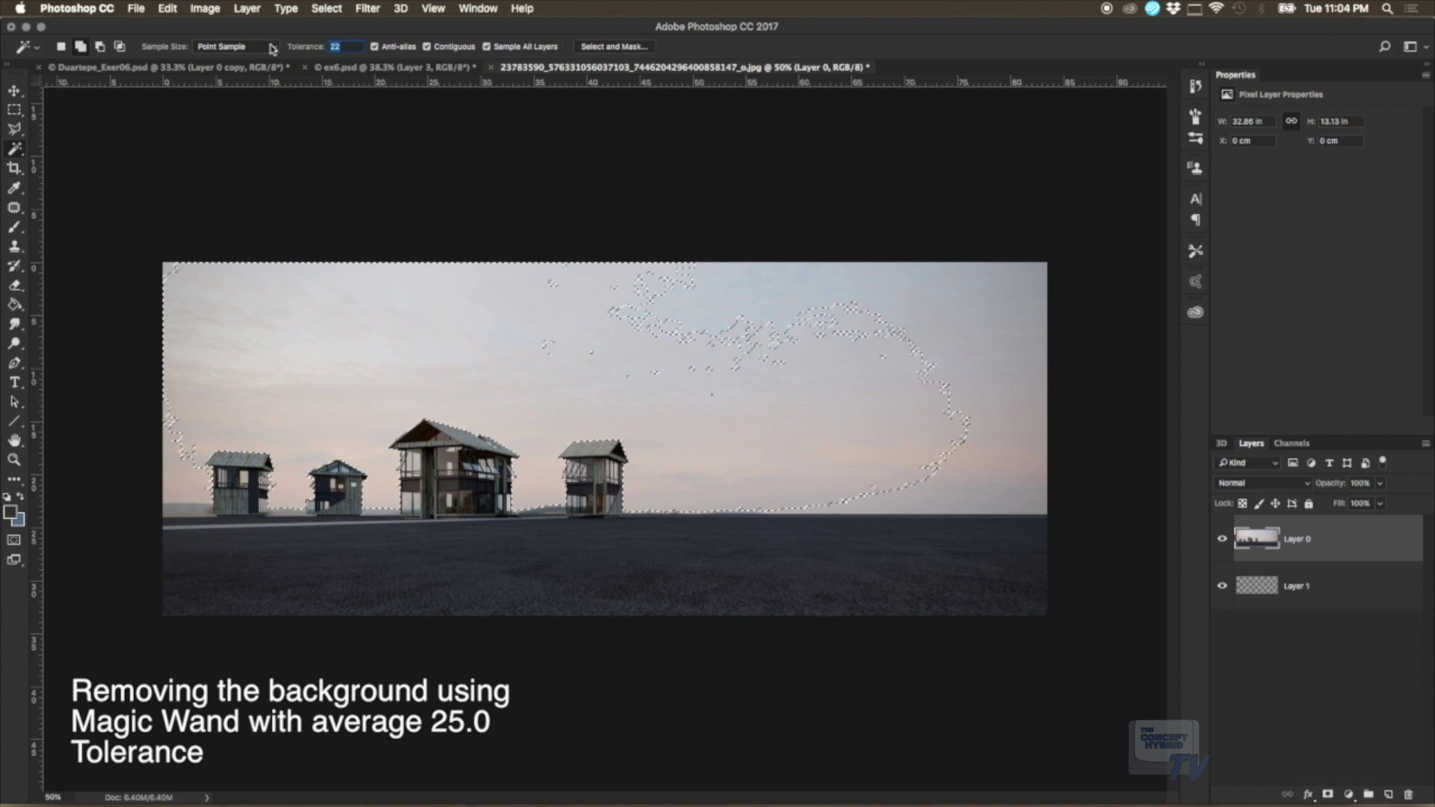
pyautogui.write('5')
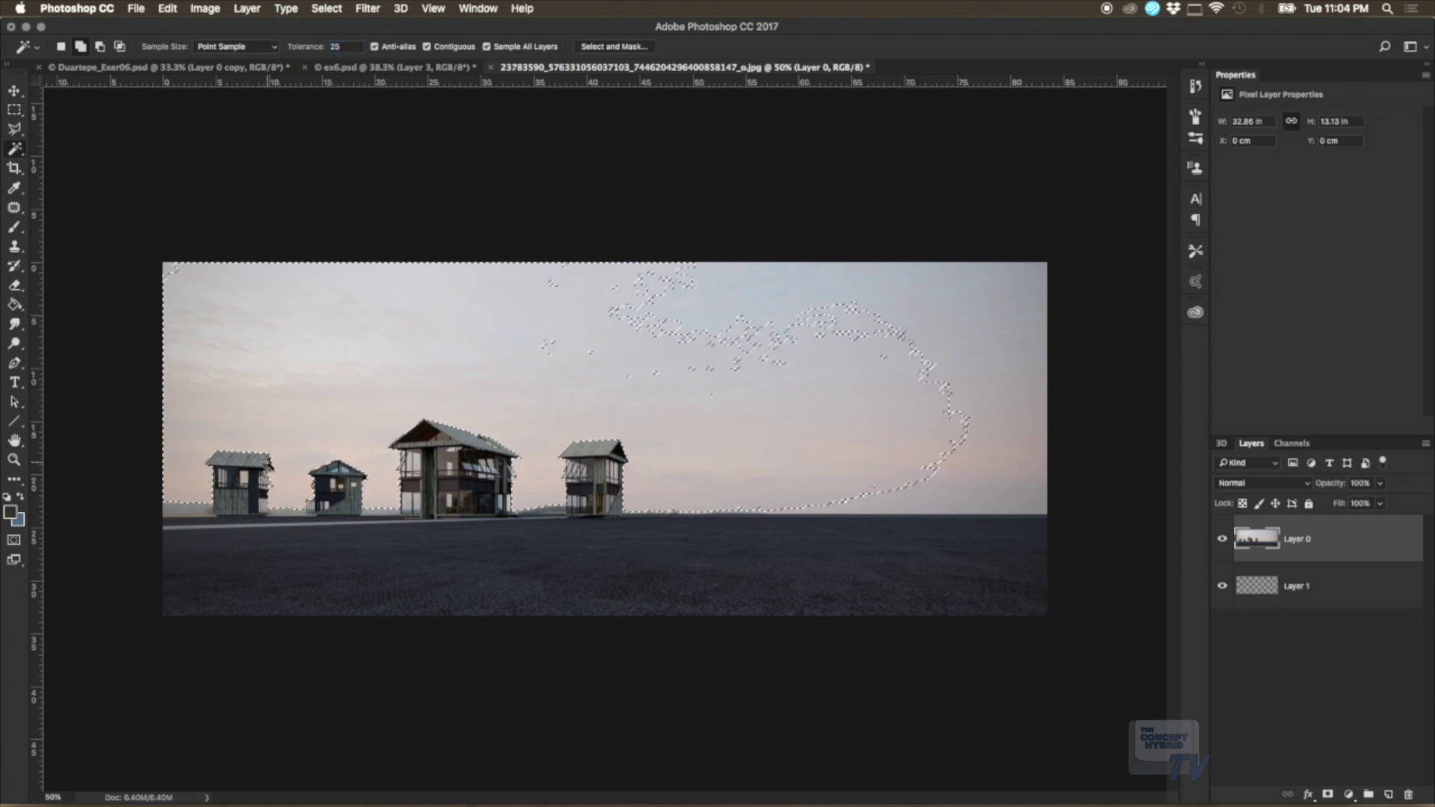
# Step: Reselect the whole sky at tolerance 25, delete it, and move the house layer up-left
pyautogui.hotkey('ctrl', 'd')
pyautogui.click(486, 372)
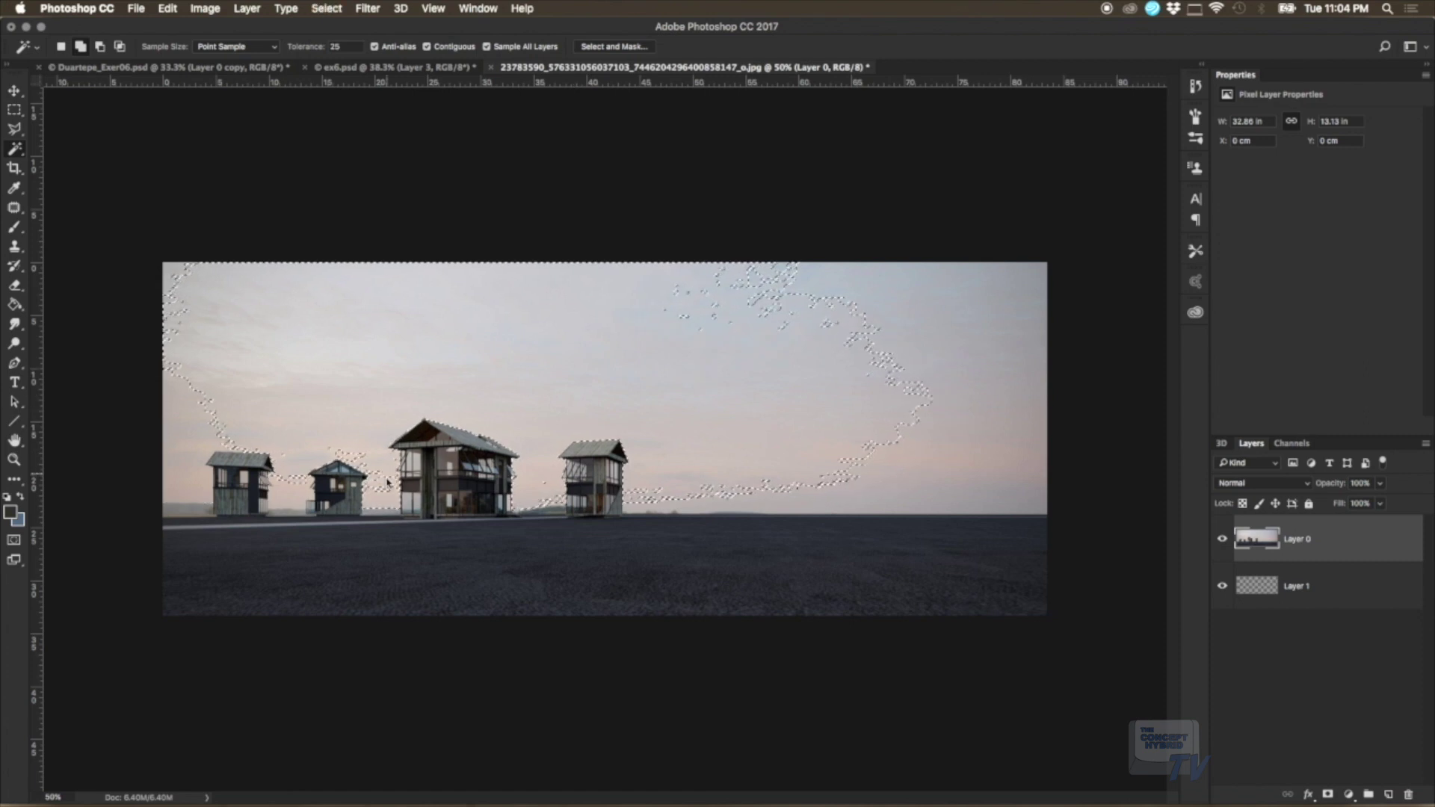
pyautogui.click(850, 491)
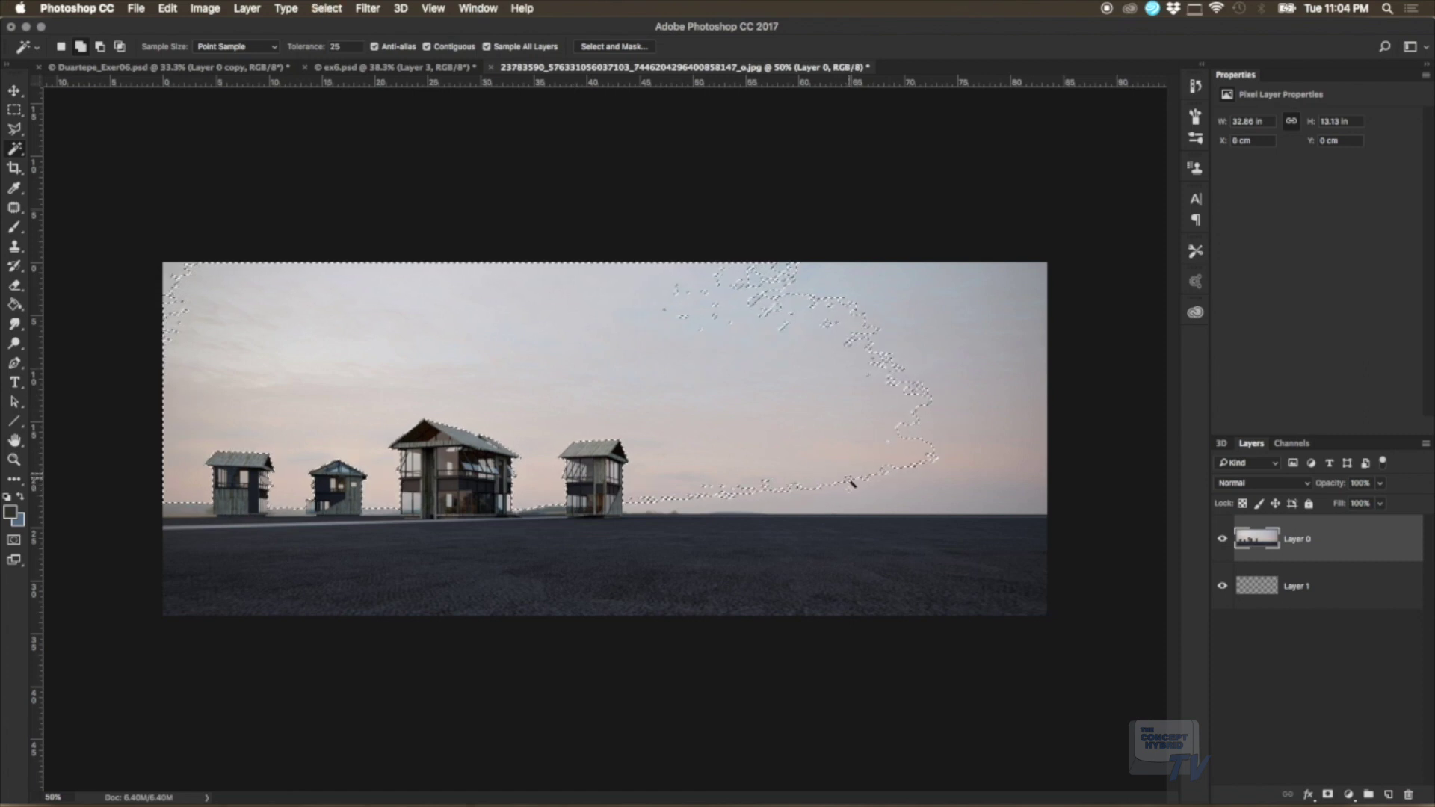
pyautogui.press('Delete')
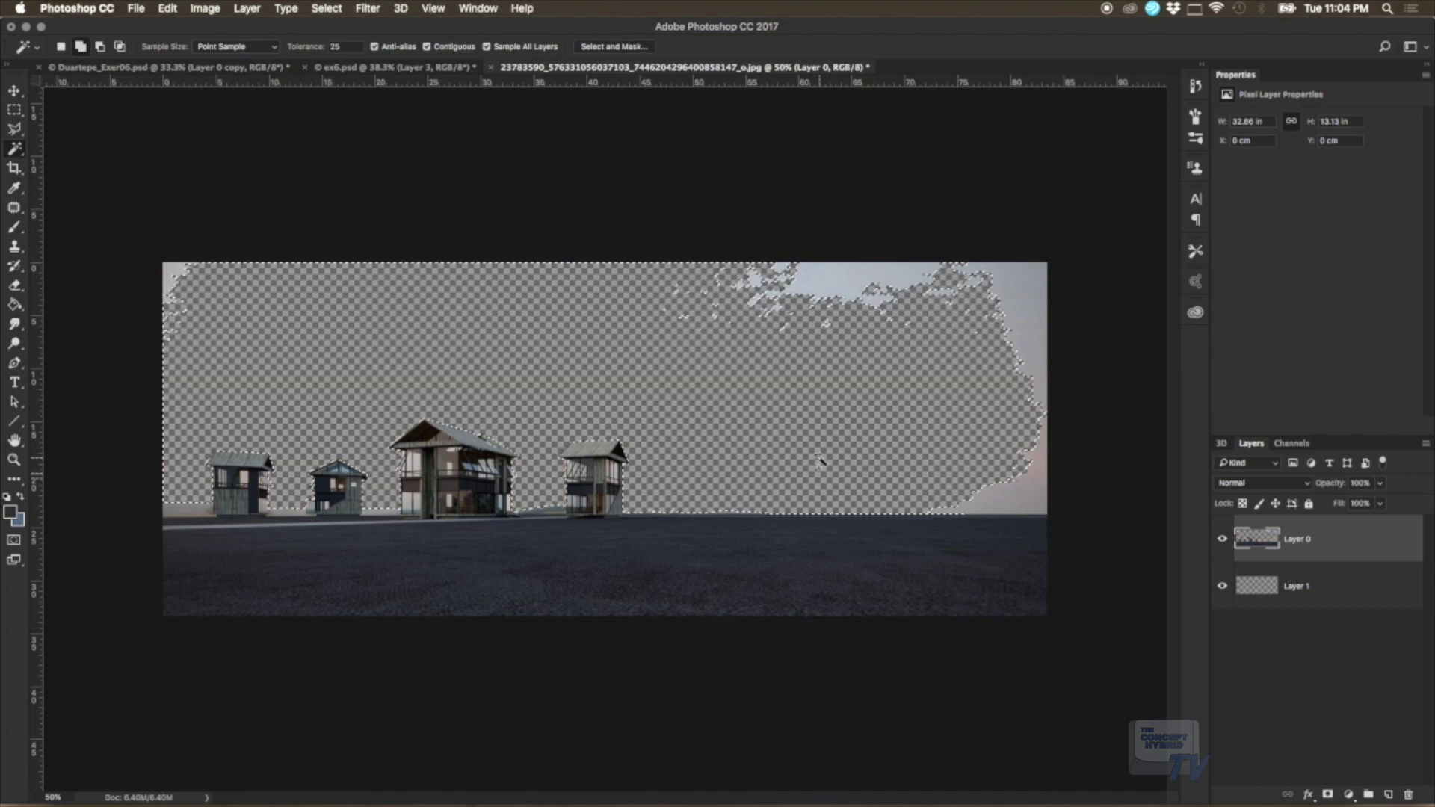
pyautogui.moveTo(693, 535)
pyautogui.mouseDown()
pyautogui.moveTo(493, 174)
pyautogui.moveTo(467, 186)
pyautogui.mouseUp()
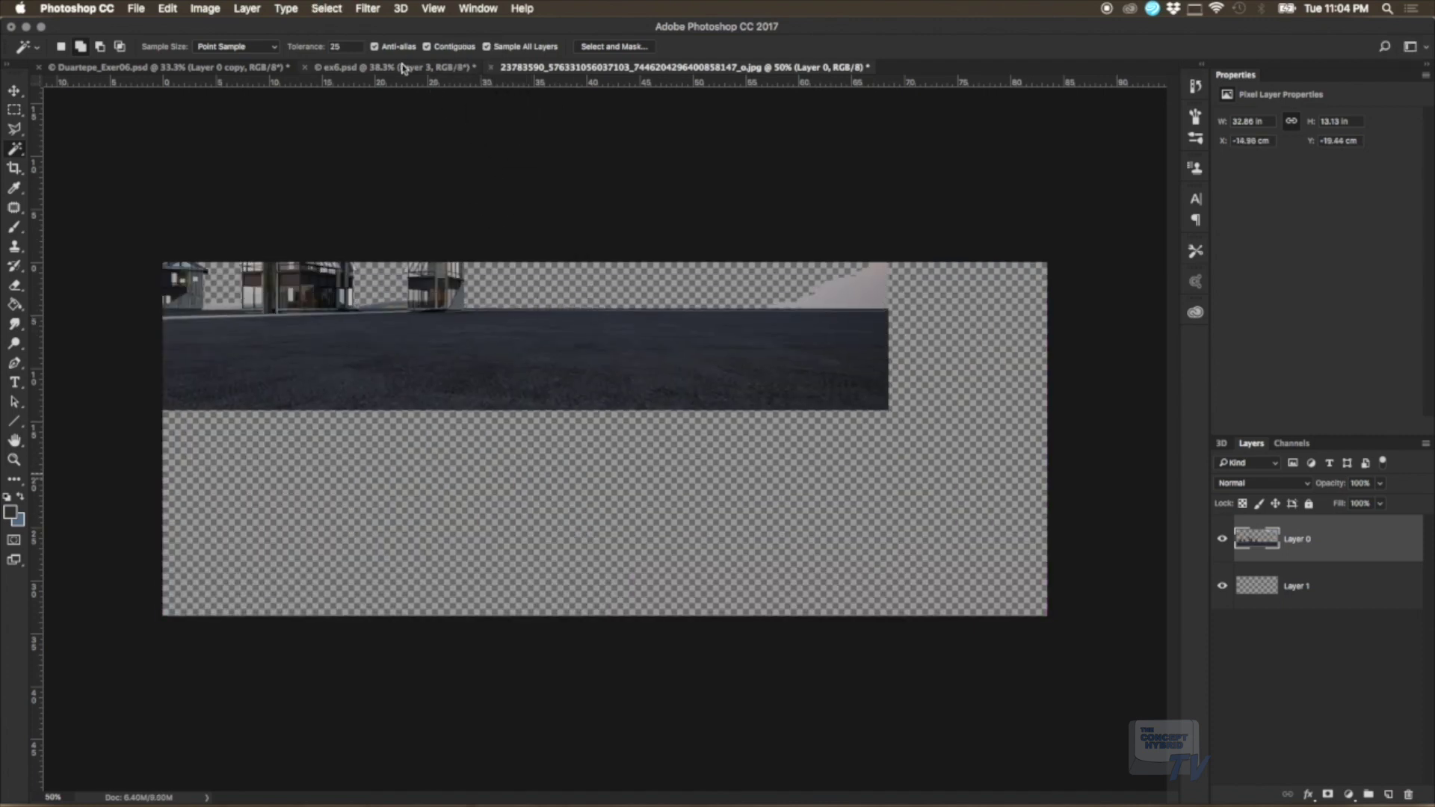
# Step: Switch to ex6.psd and test-move the houses layer, undoing the move
pyautogui.click(396, 67)
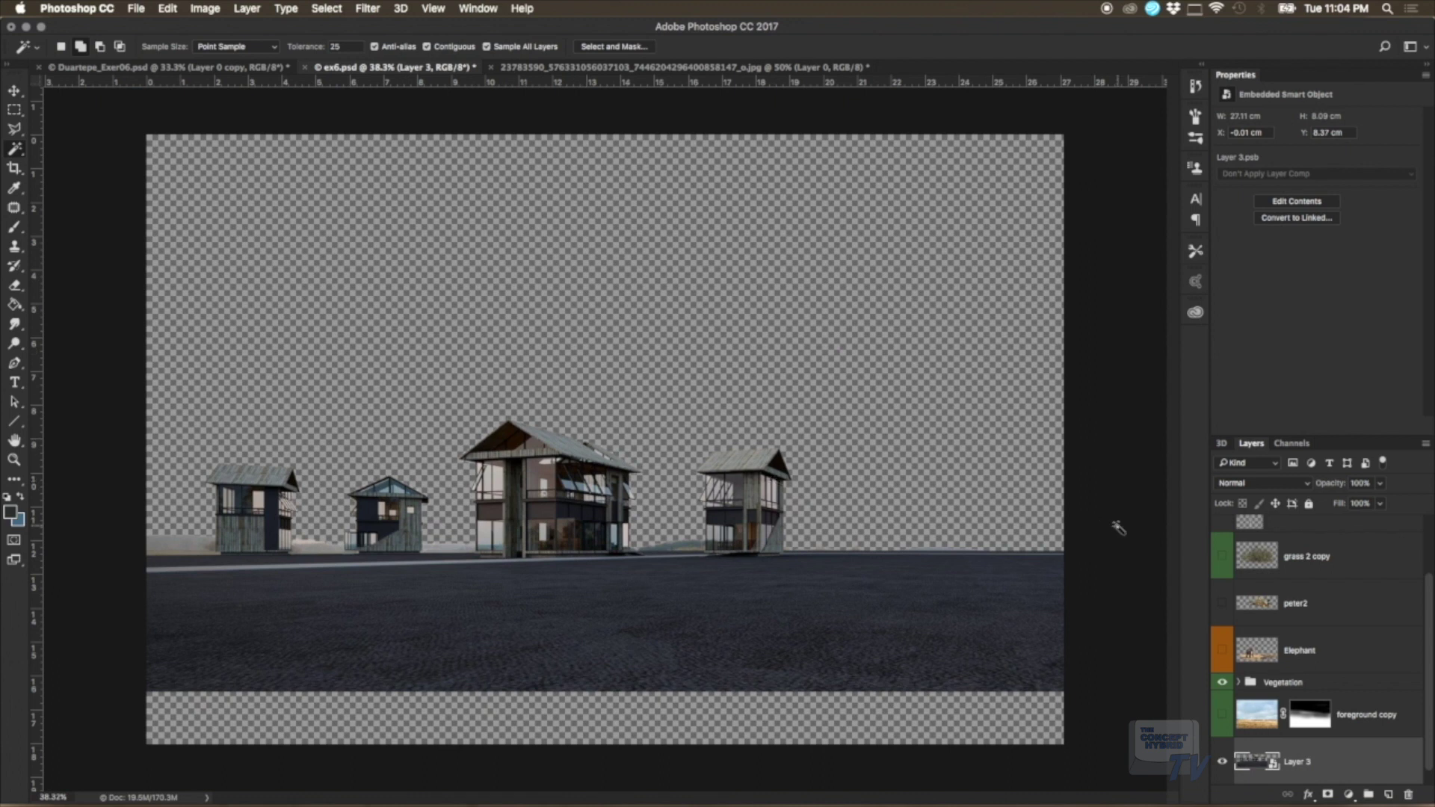
pyautogui.moveTo(809, 665); pyautogui.dragTo(811, 561)
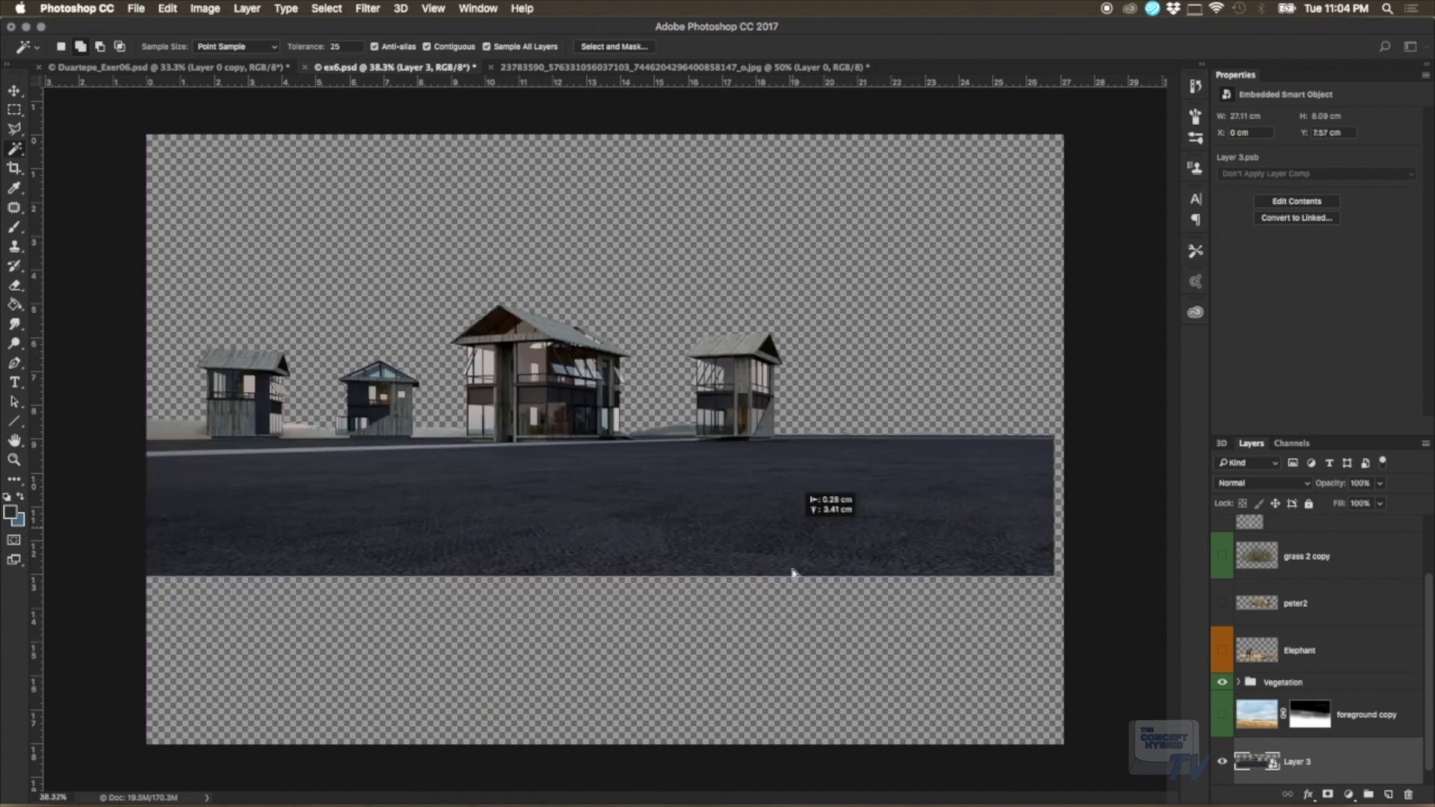
pyautogui.hotkey('ctrl', 'z')
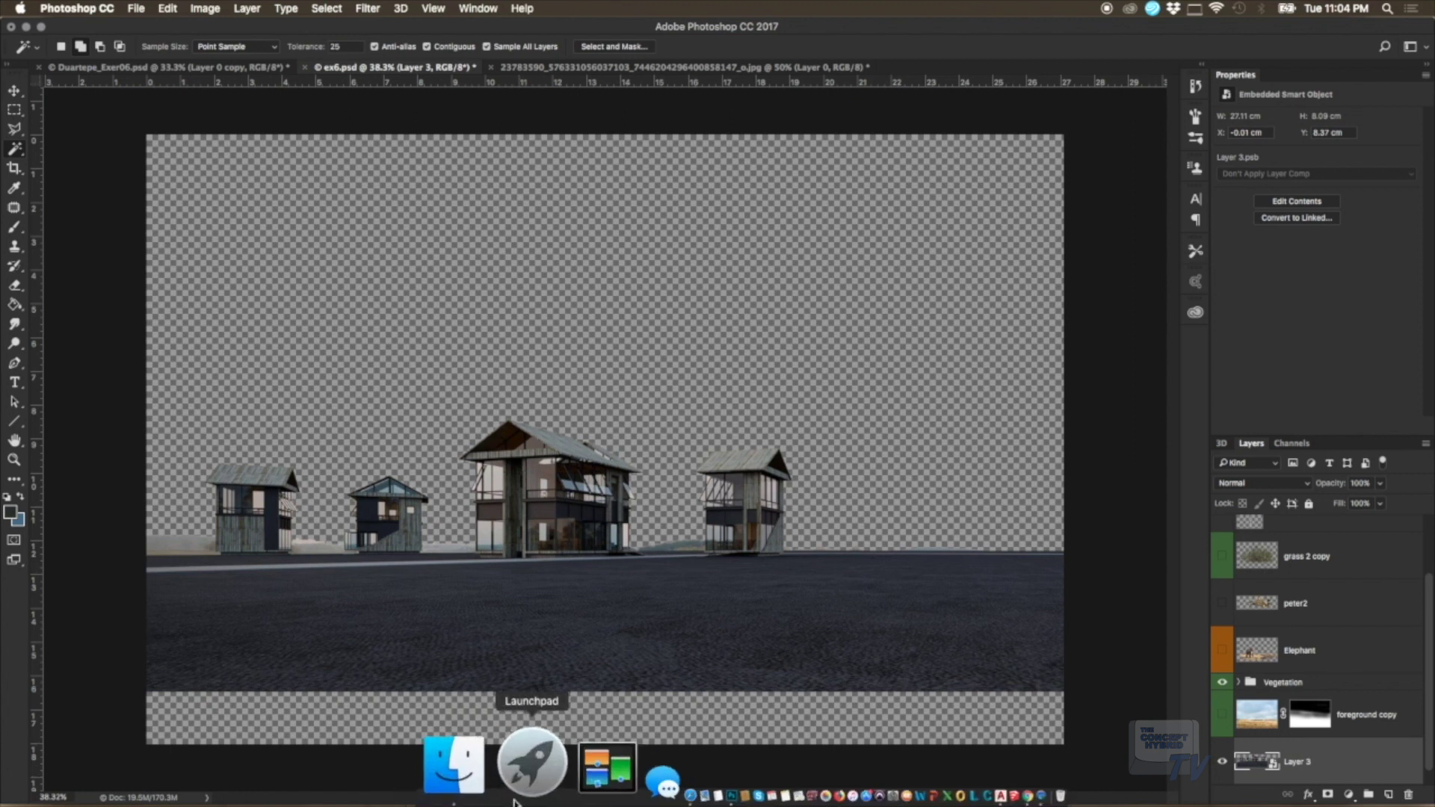
pyautogui.click(496, 762)
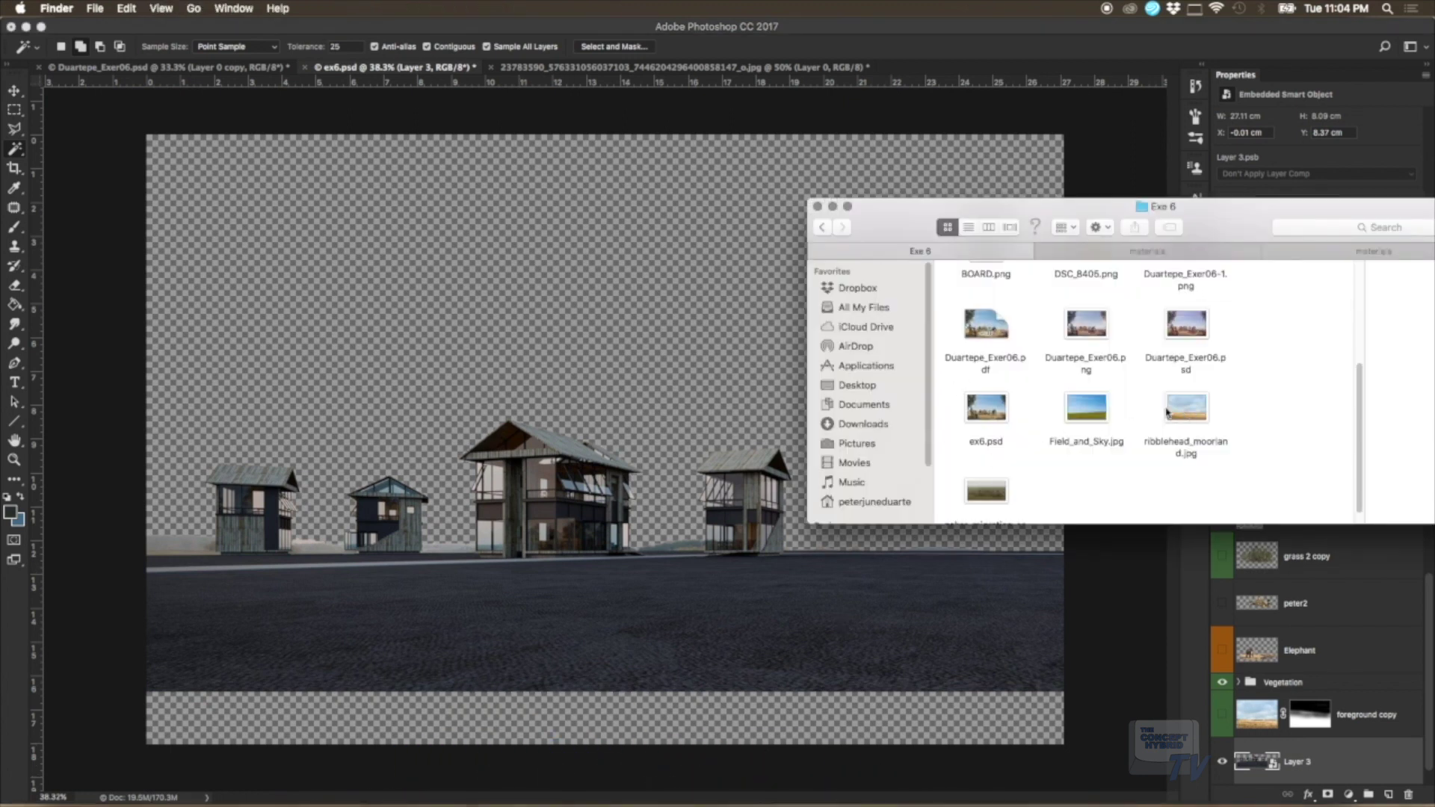
# Step: Place ribblehead_moorland.jpg on the canvas, align it, and commit it
pyautogui.moveTo(1178, 412); pyautogui.dragTo(691, 359)
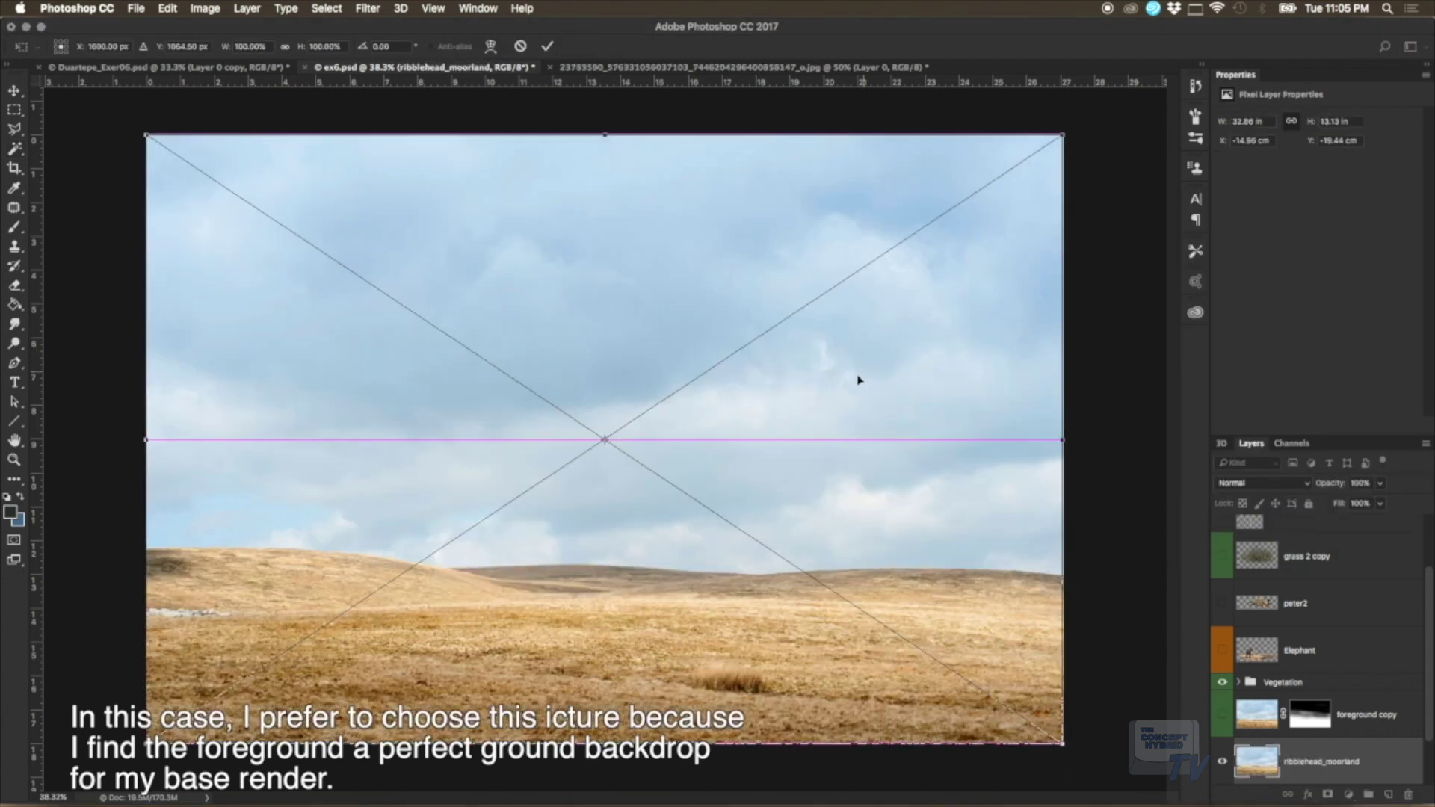
pyautogui.moveTo(858, 378)
pyautogui.mouseDown()
pyautogui.moveTo(925, 411)
pyautogui.moveTo(860, 374)
pyautogui.mouseUp()
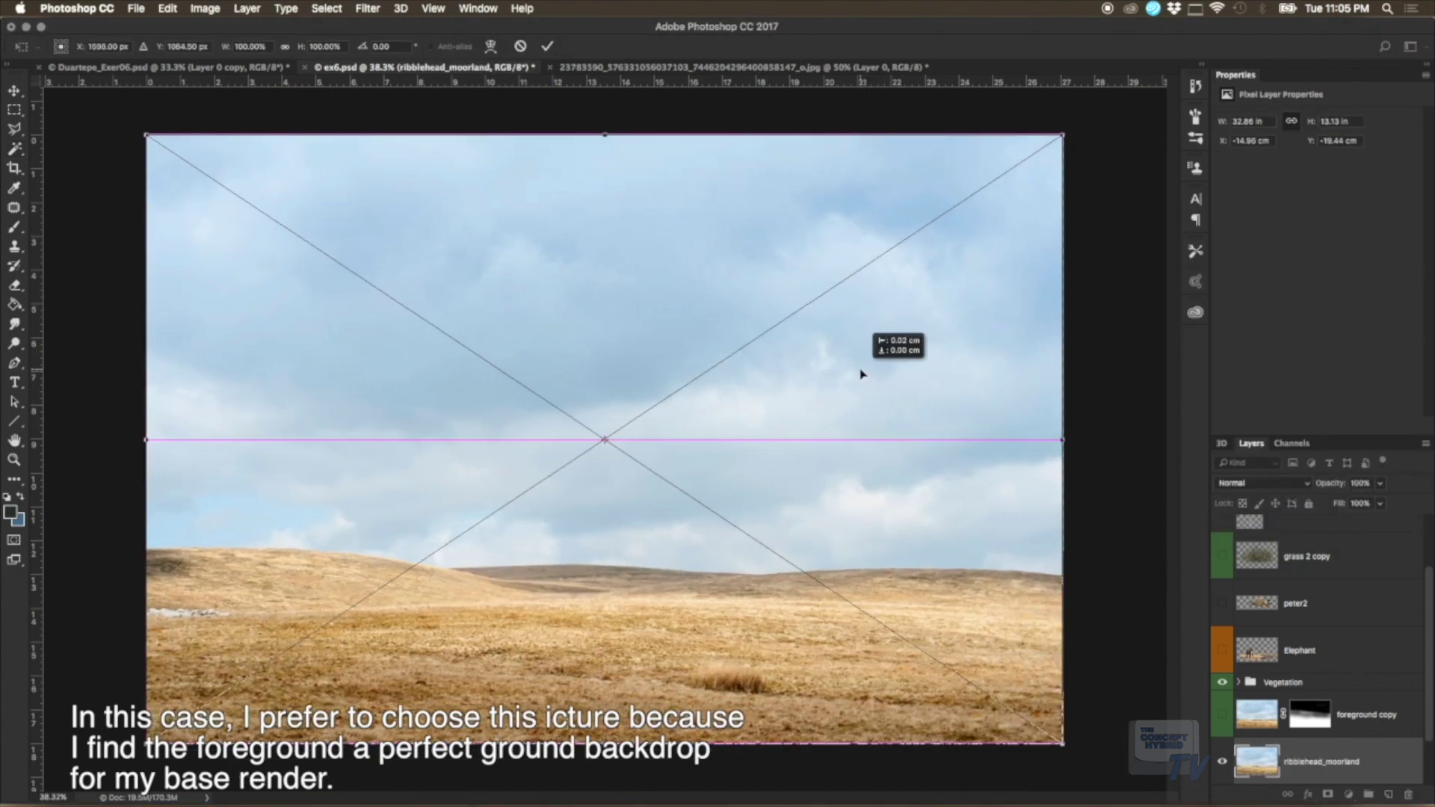
pyautogui.moveTo(865, 371); pyautogui.dragTo(865, 371)
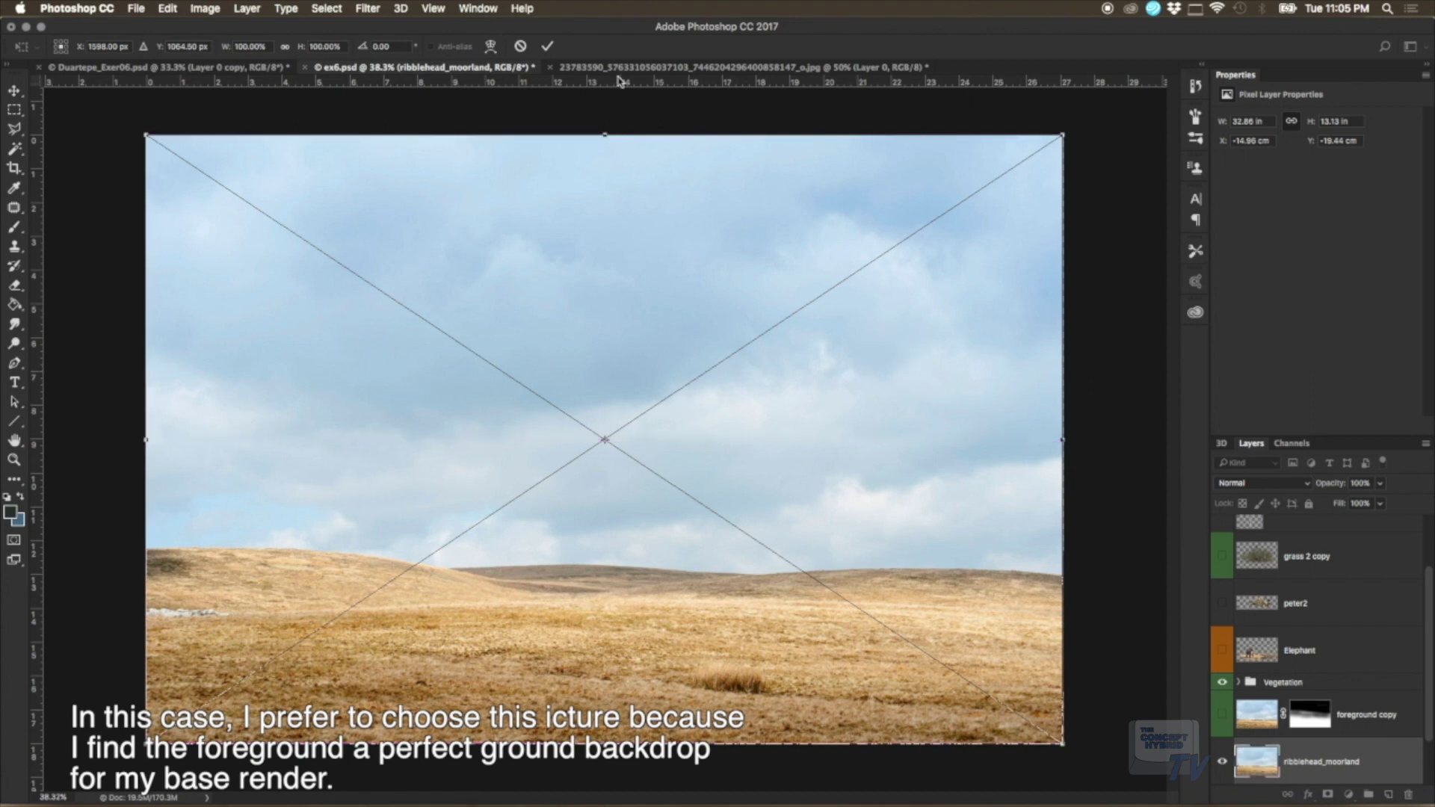
pyautogui.click(547, 48)
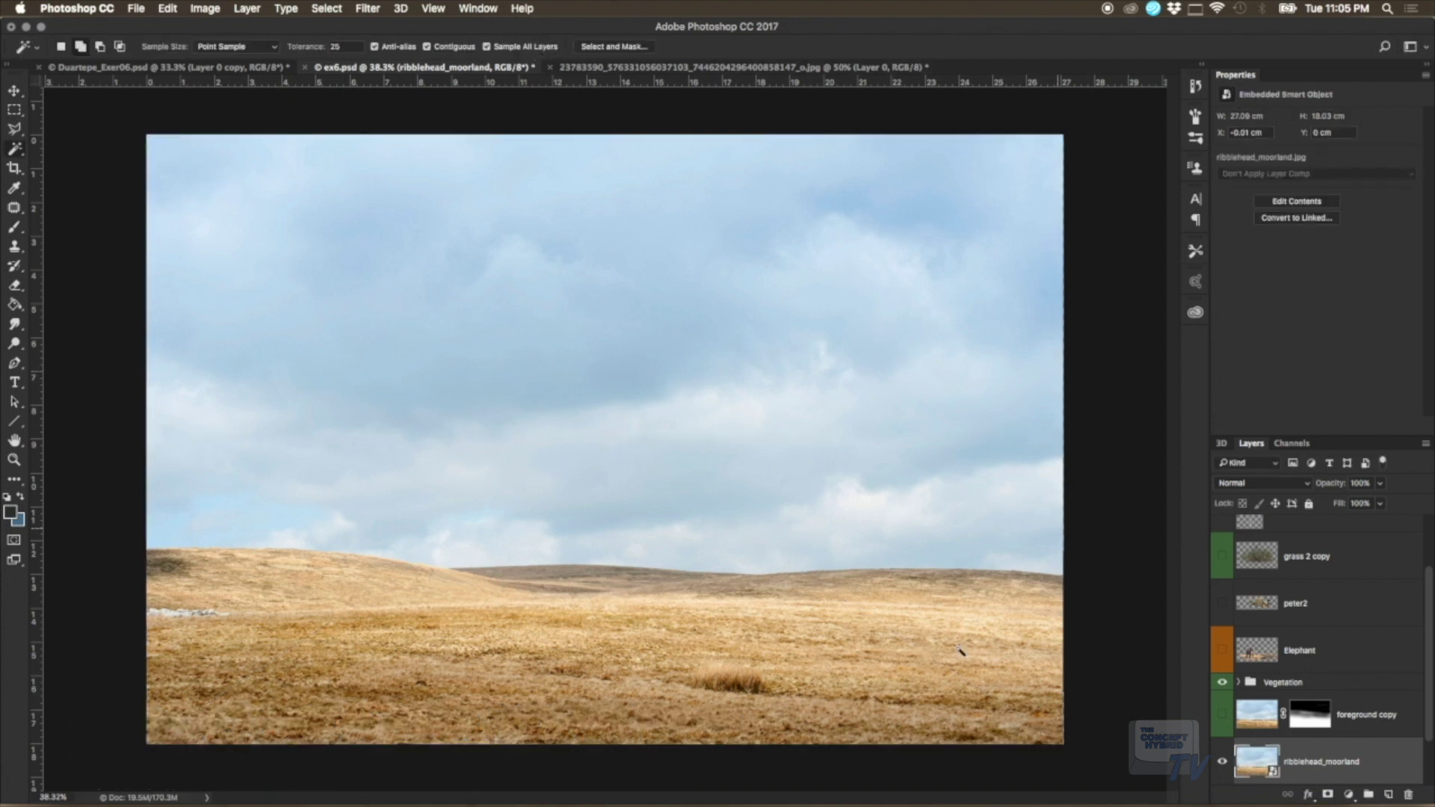
# Step: Place Field_and_Sky.jpg from the Exe 6 folder as the sky backdrop and commit it
pyautogui.moveTo(535, 801)
pyautogui.click(486, 761)
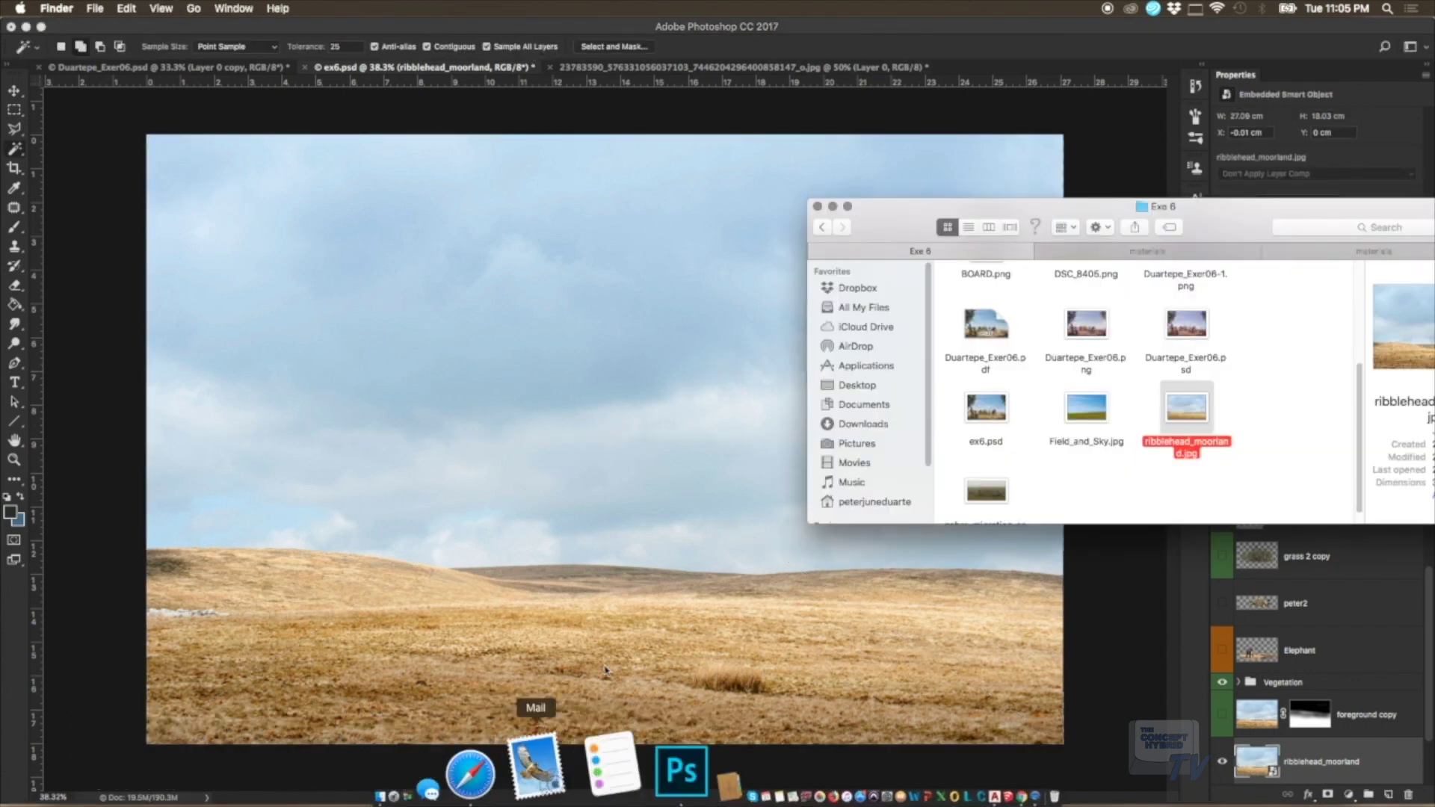
pyautogui.moveTo(1087, 410)
pyautogui.mouseDown()
pyautogui.moveTo(626, 349)
pyautogui.moveTo(730, 368)
pyautogui.mouseUp()
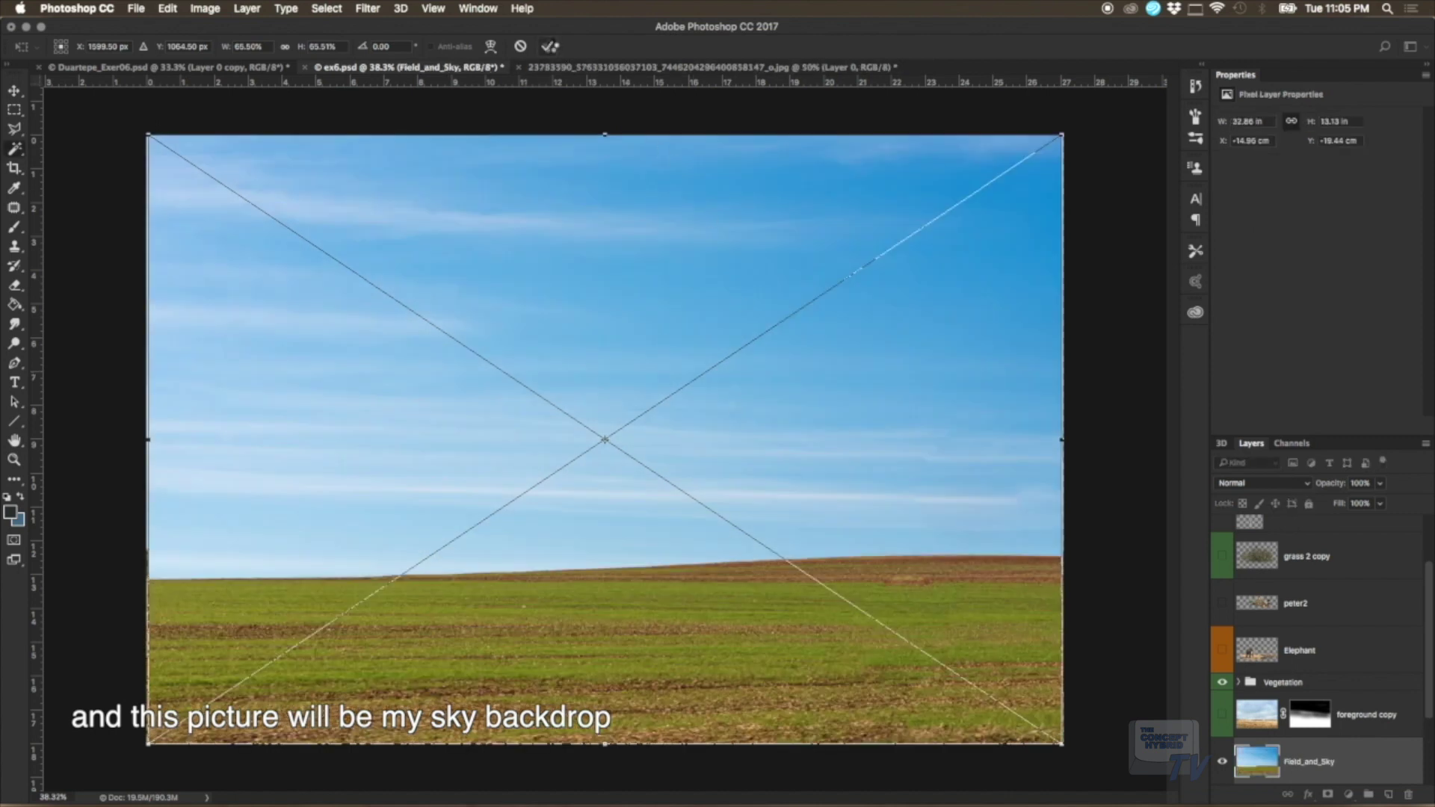
pyautogui.click(550, 47)
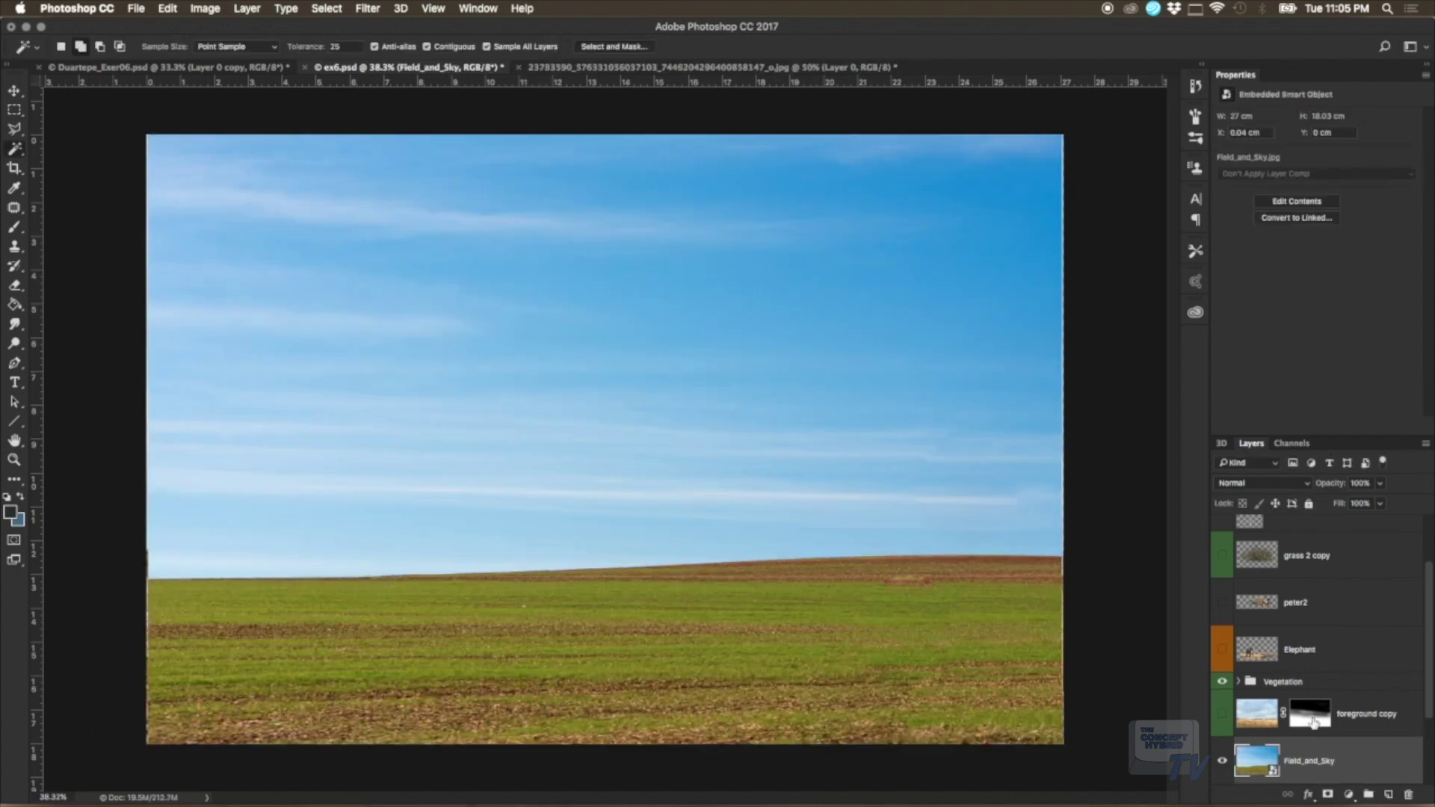
# Step: Move foreground copy into Group 1, hide Field_and_Sky, and select ribblehead_moorland
pyautogui.scroll(-3, 1314, 723)
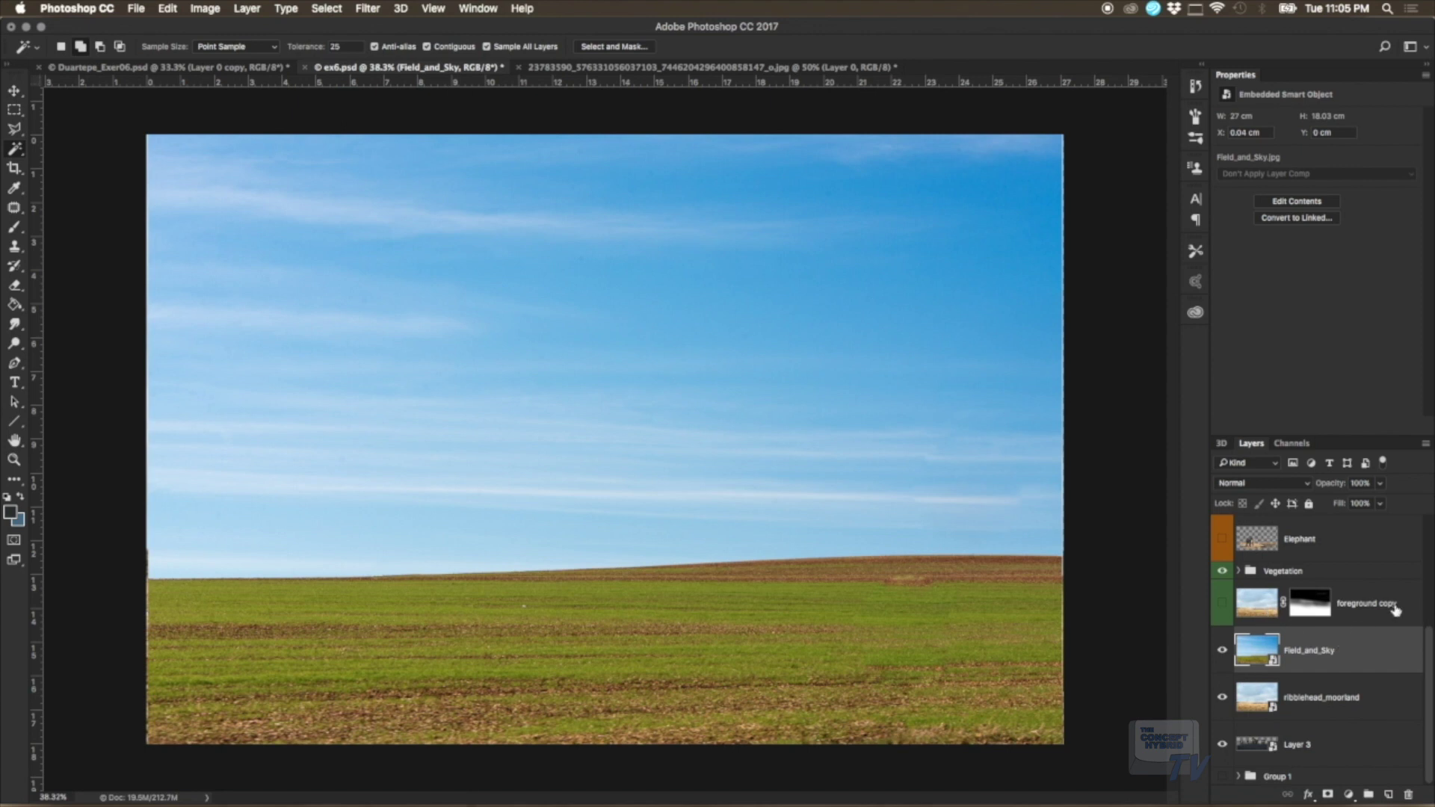
pyautogui.moveTo(1385, 609); pyautogui.dragTo(1393, 750)
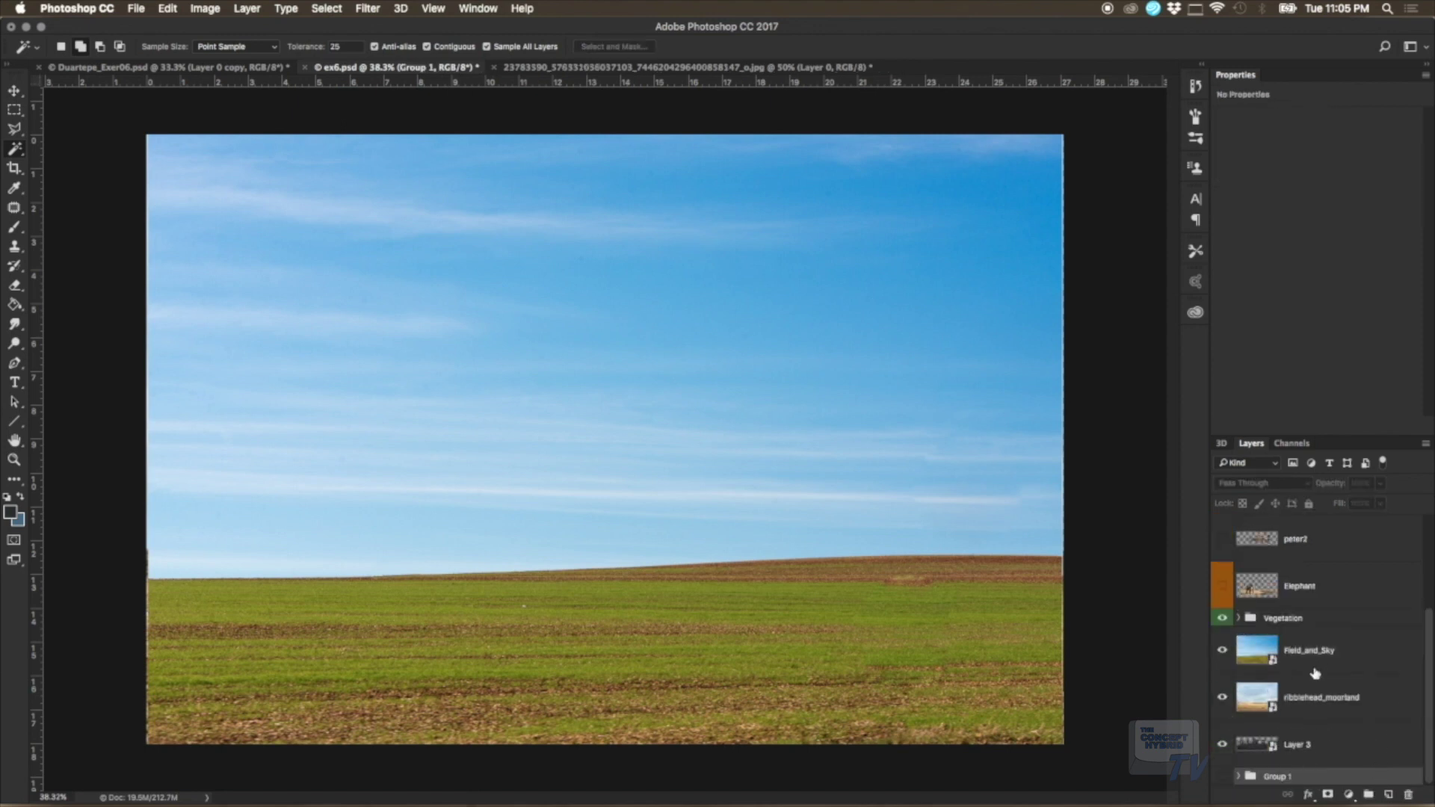
pyautogui.click(1355, 649)
pyautogui.click(1222, 649)
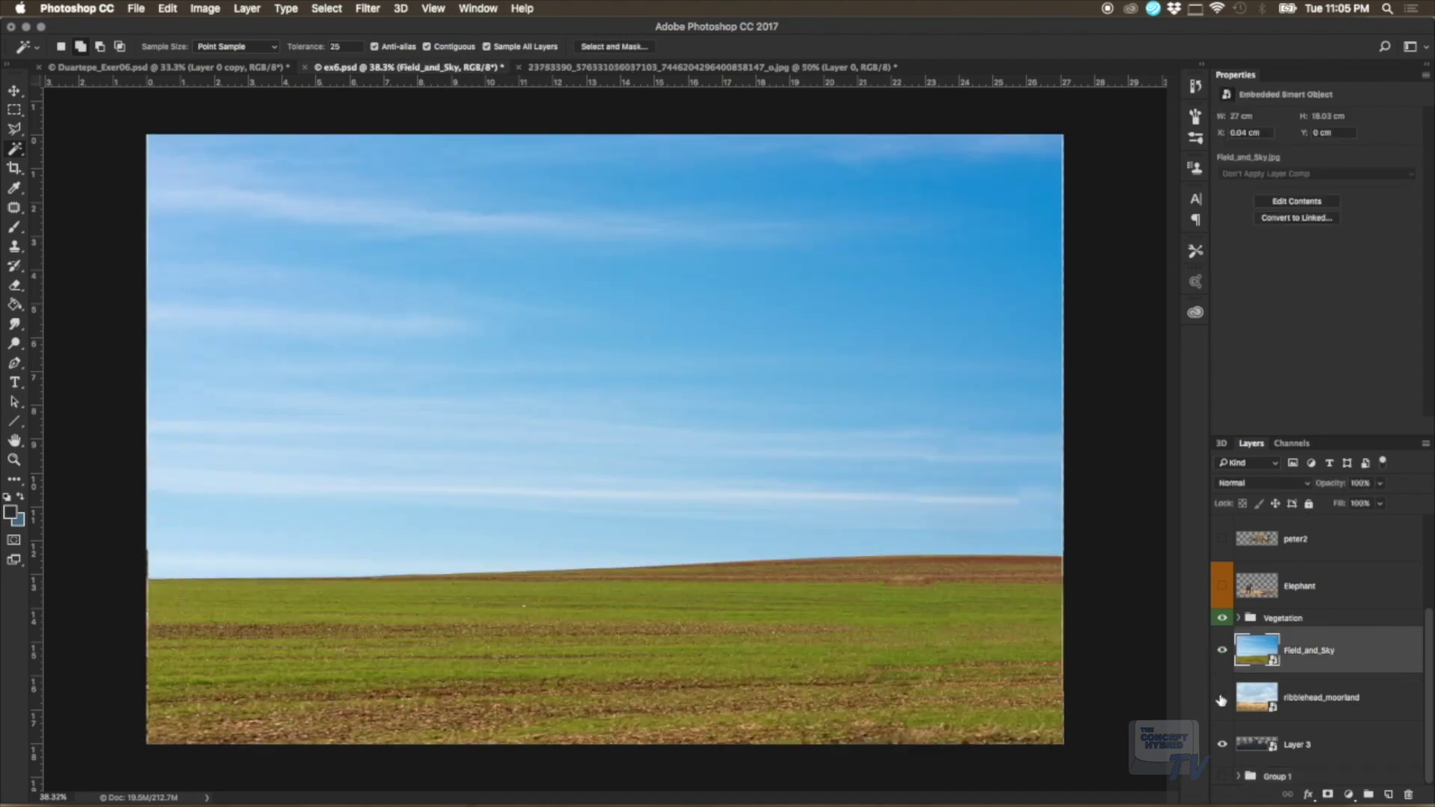
pyautogui.click(1222, 650)
pyautogui.click(1222, 697)
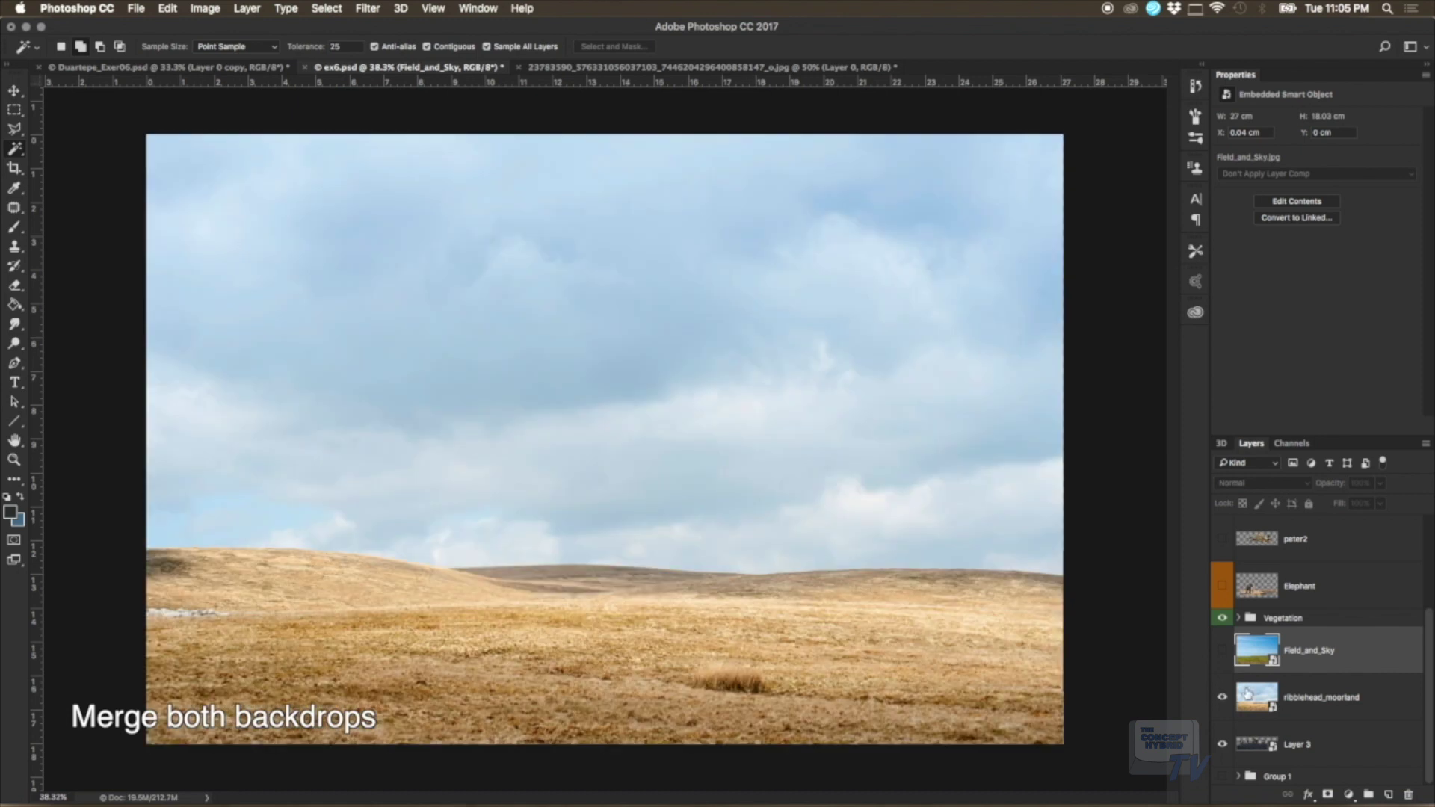
pyautogui.click(1248, 696)
# Step: Rasterize the ribblehead_moorland and Field_and_Sky layers, making Field_and_Sky visible again
pyautogui.rightClick(1264, 688)
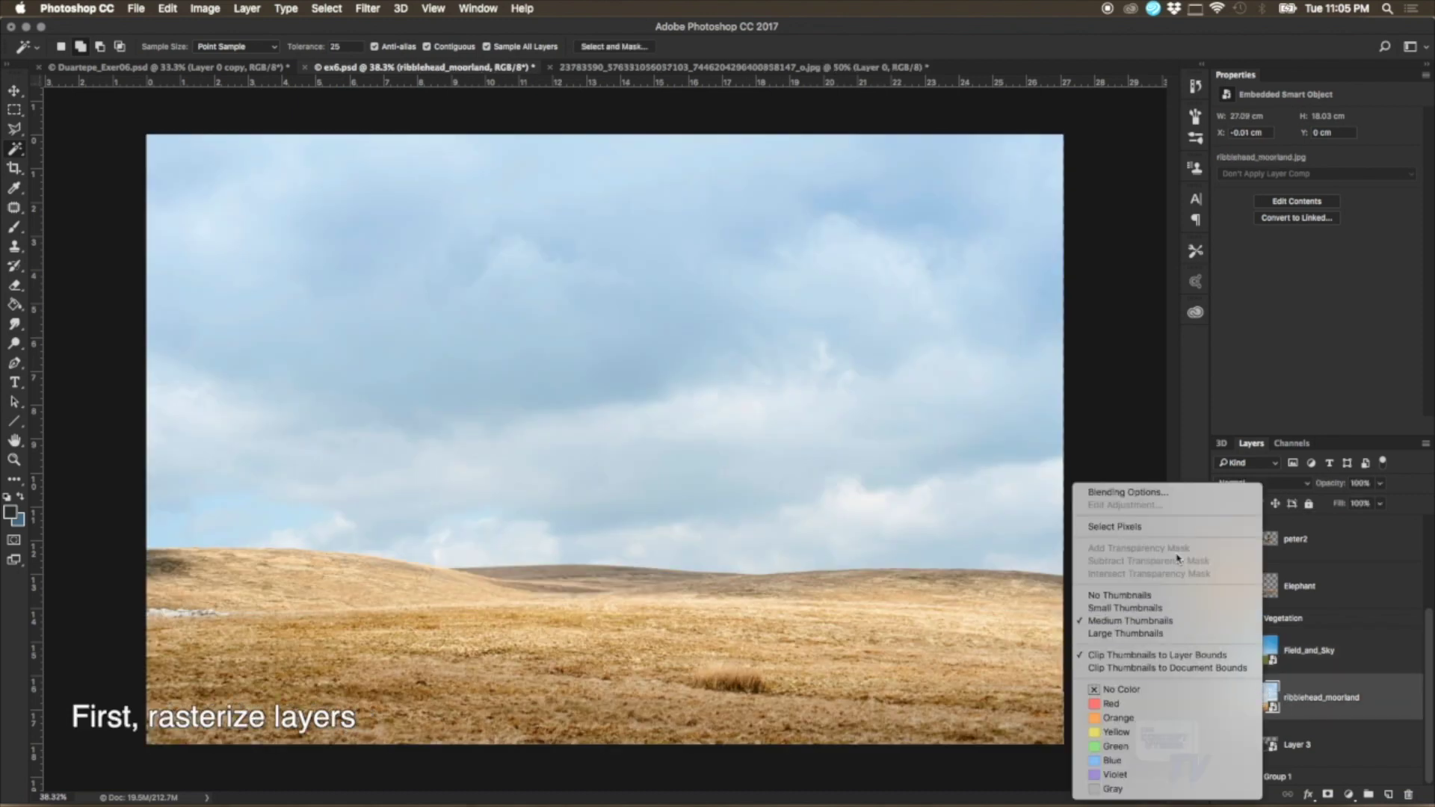
pyautogui.rightClick(1356, 697)
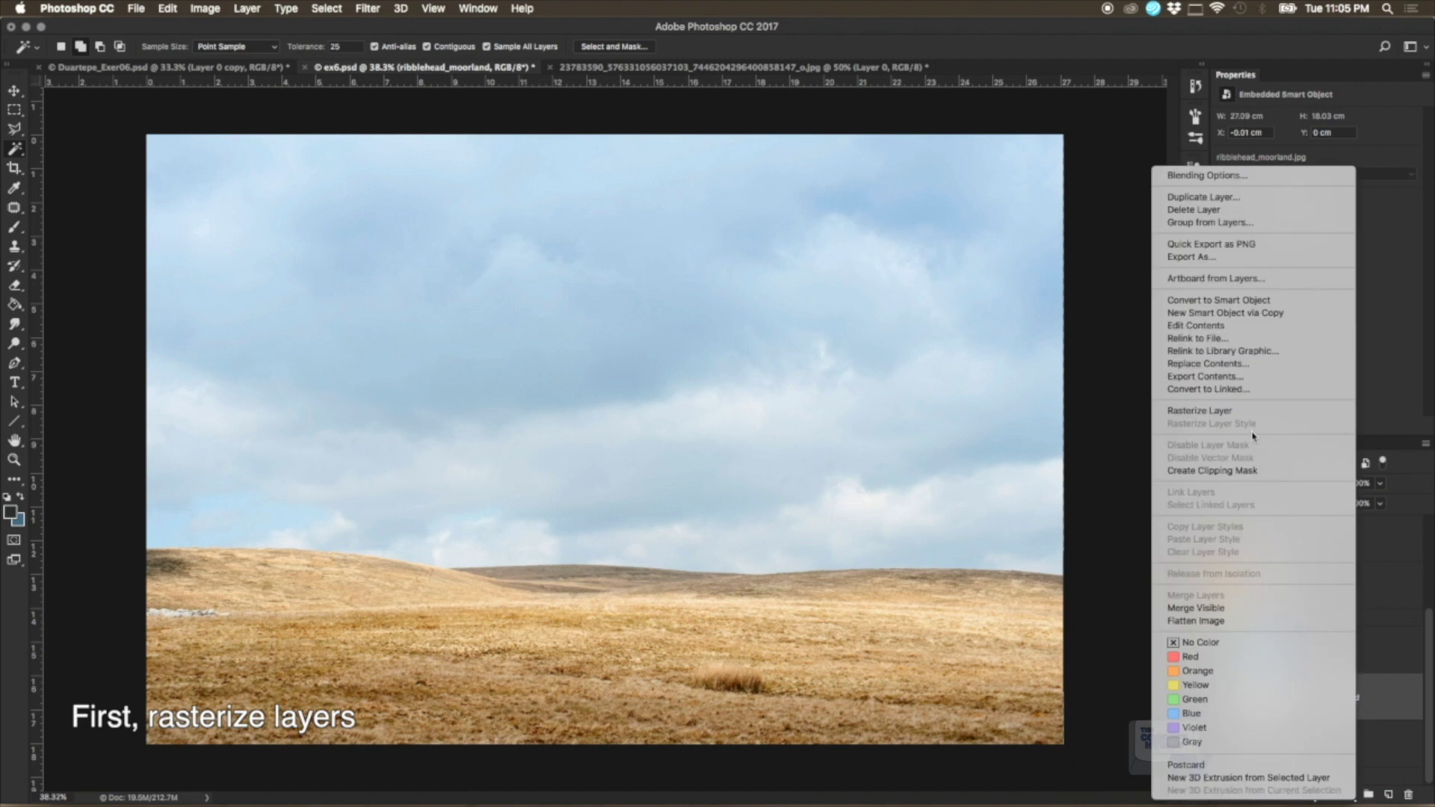
pyautogui.click(1252, 413)
pyautogui.click(1352, 655)
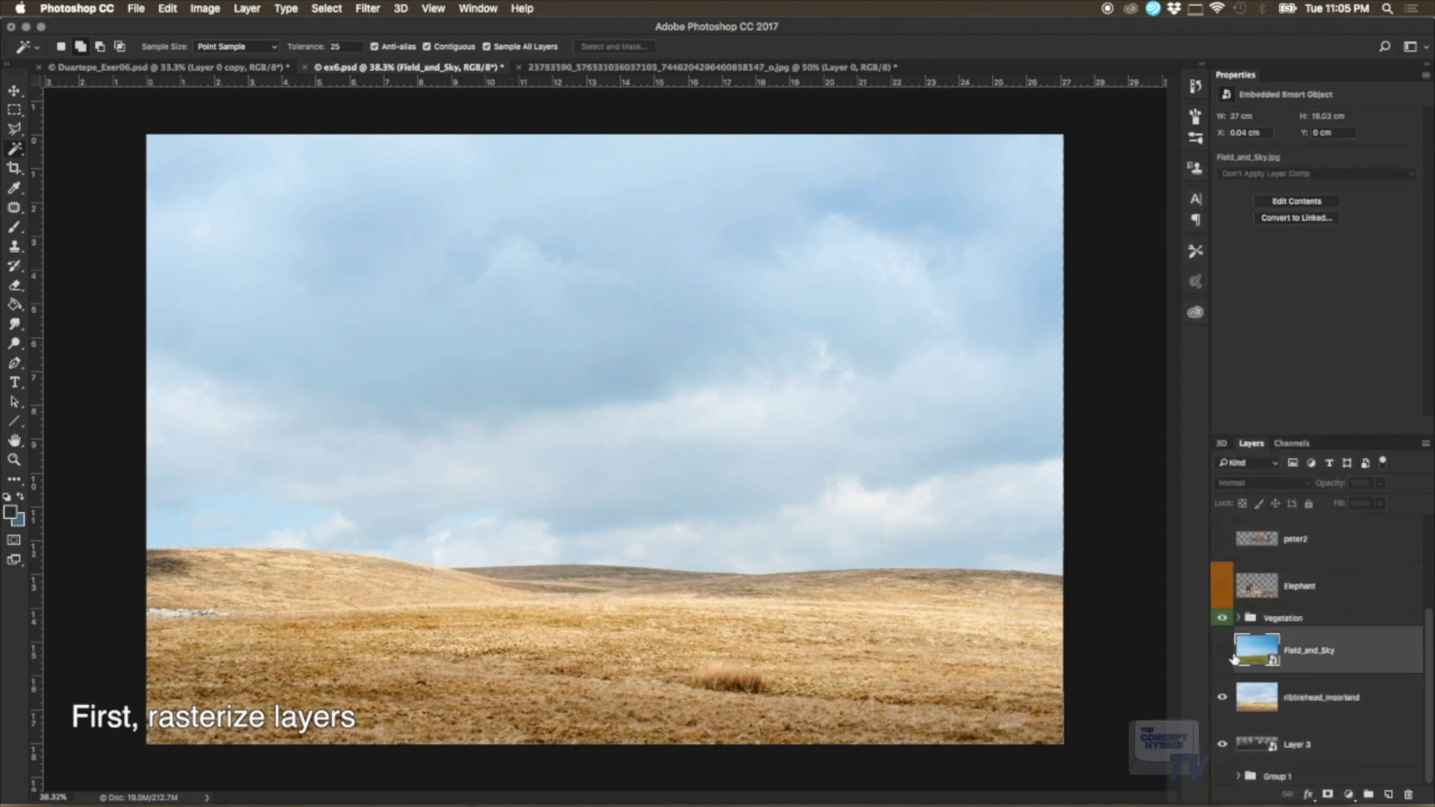
pyautogui.click(1222, 650)
pyautogui.rightClick(1356, 657)
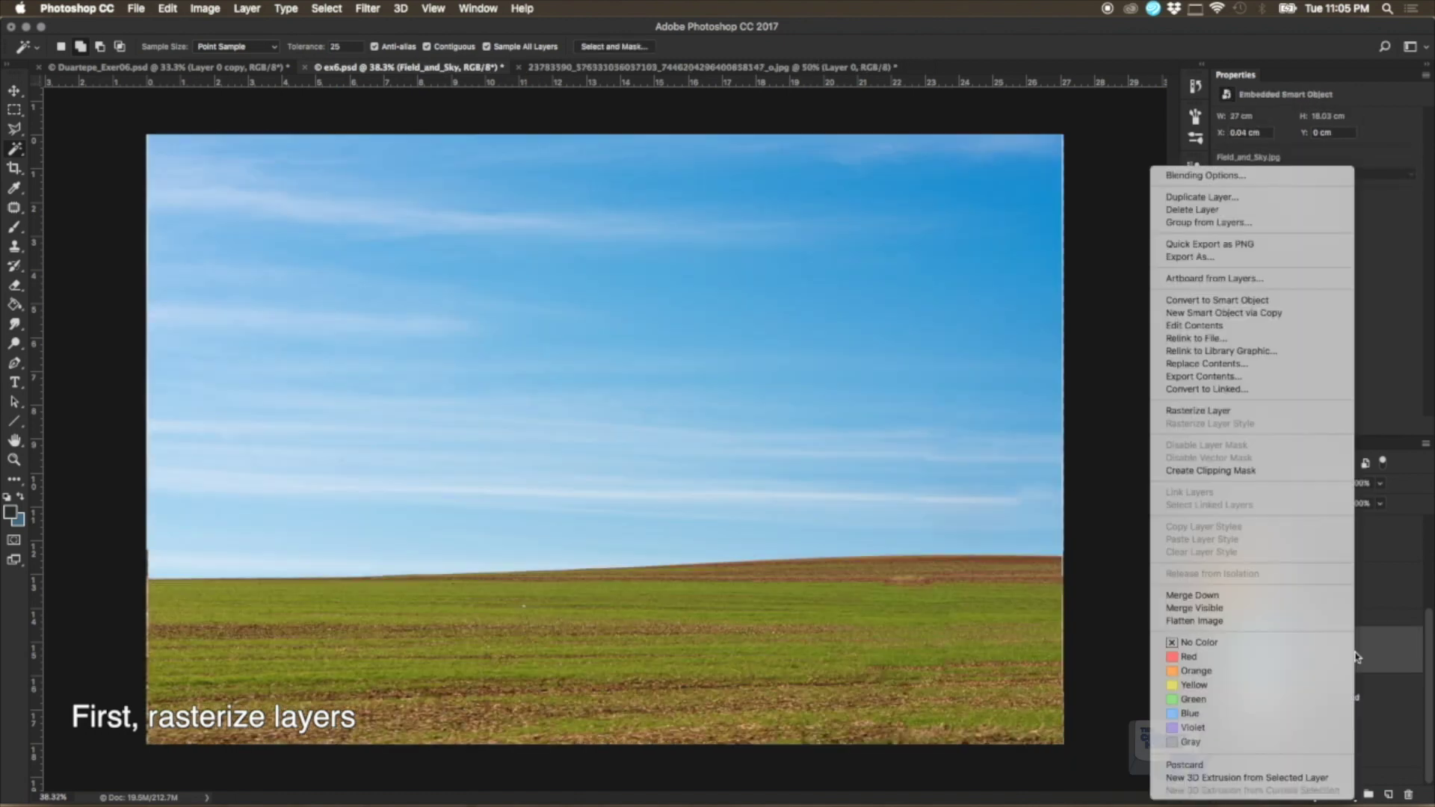
pyautogui.click(1261, 417)
# Step: Marquee the sky down to the horizon, invert, and delete Field_and_Sky's green field
pyautogui.click(14, 109)
pyautogui.moveTo(147, 135)
pyautogui.mouseDown()
pyautogui.moveTo(1052, 533)
pyautogui.moveTo(1087, 564)
pyautogui.mouseUp()
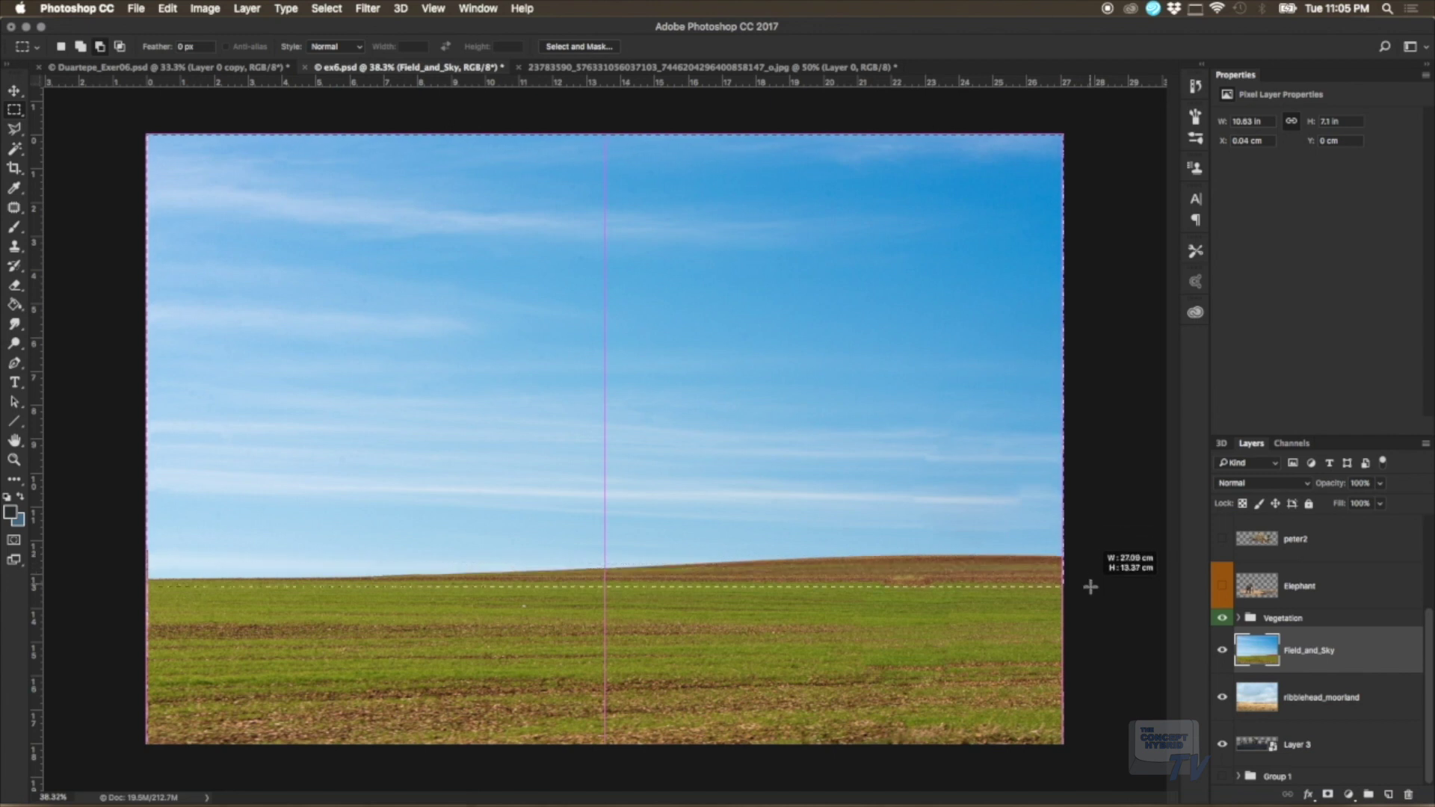
pyautogui.moveTo(1088, 564); pyautogui.dragTo(1088, 584)
pyautogui.rightClick(931, 517)
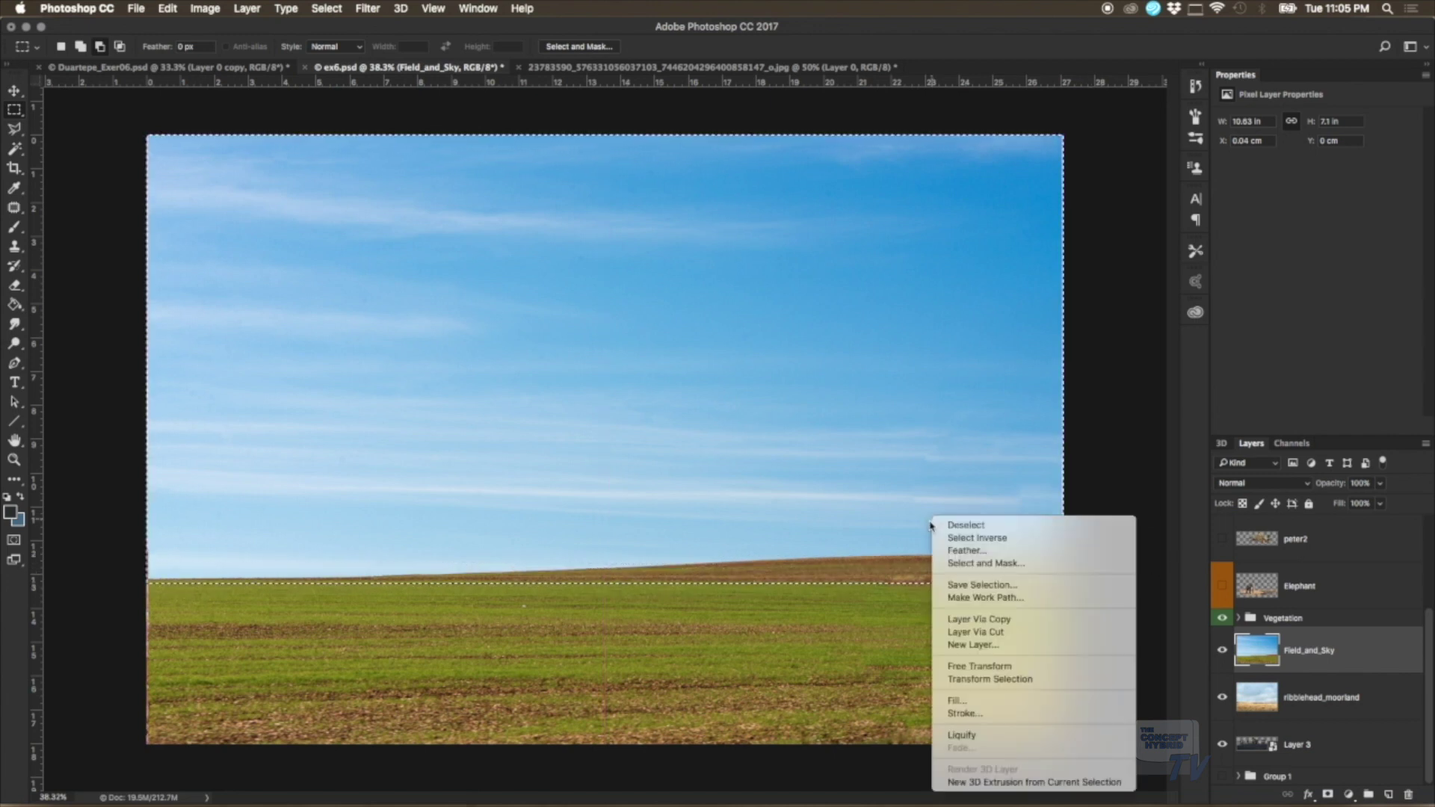
pyautogui.click(927, 532)
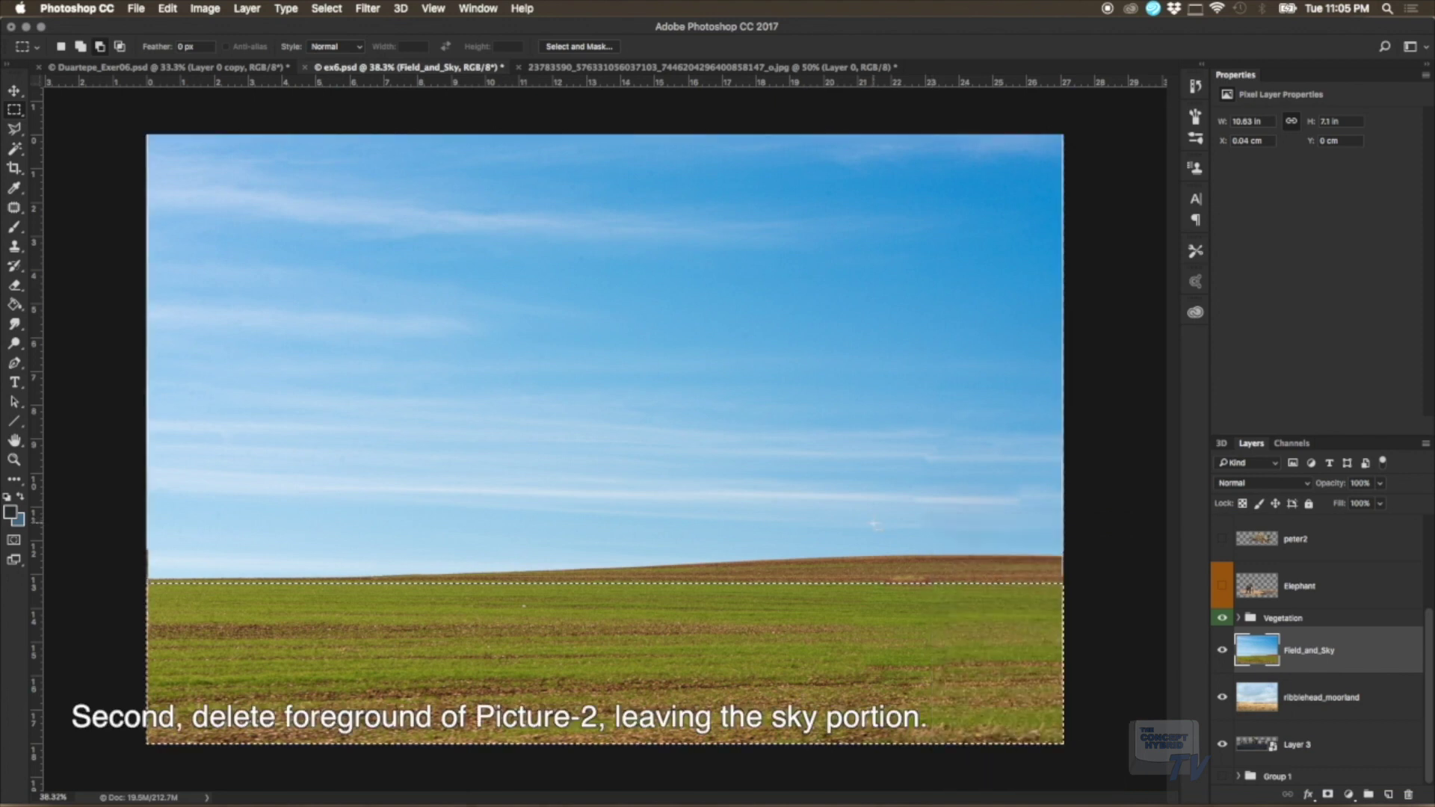
pyautogui.press('Delete')
pyautogui.hotkey('ctrl', 'd')
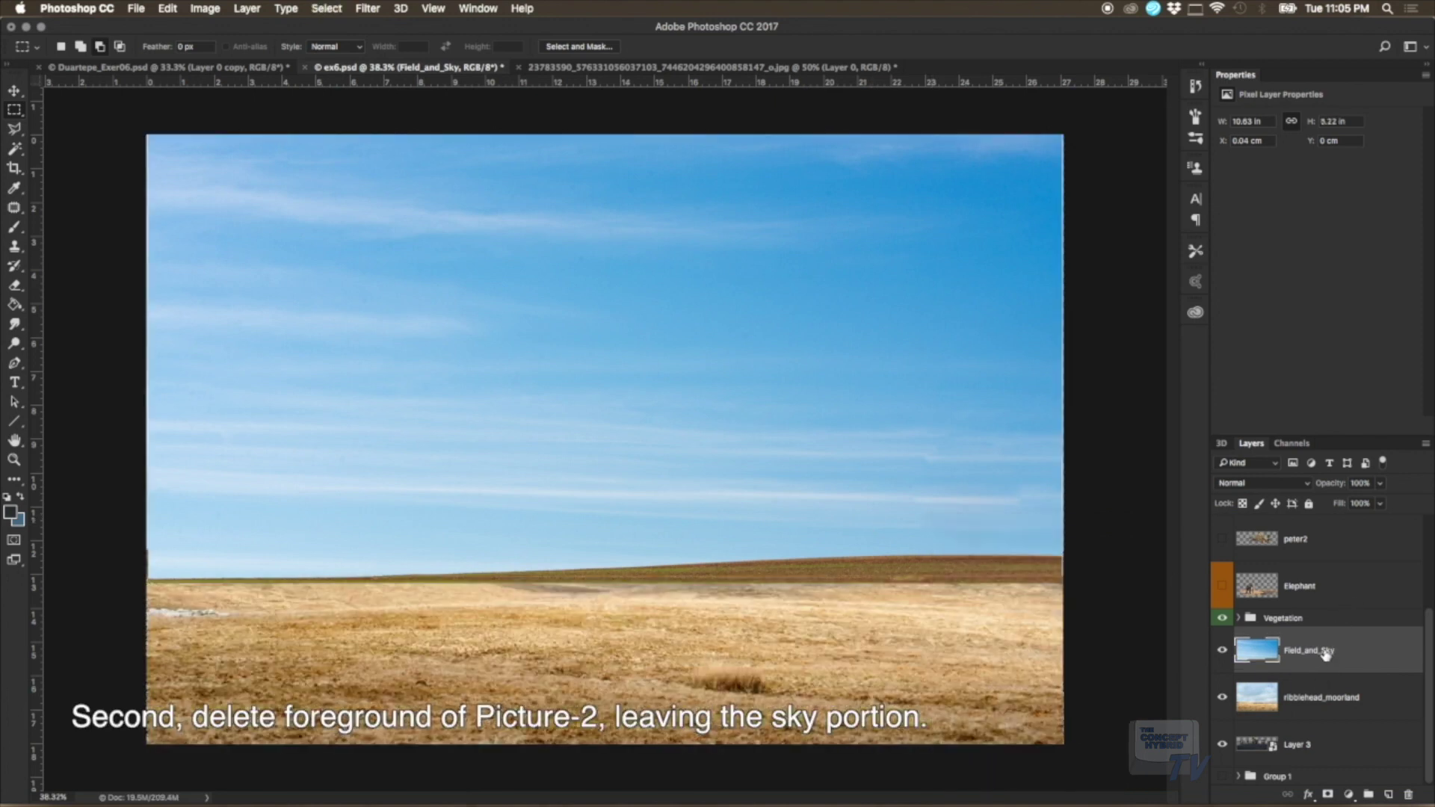
pyautogui.click(1318, 700)
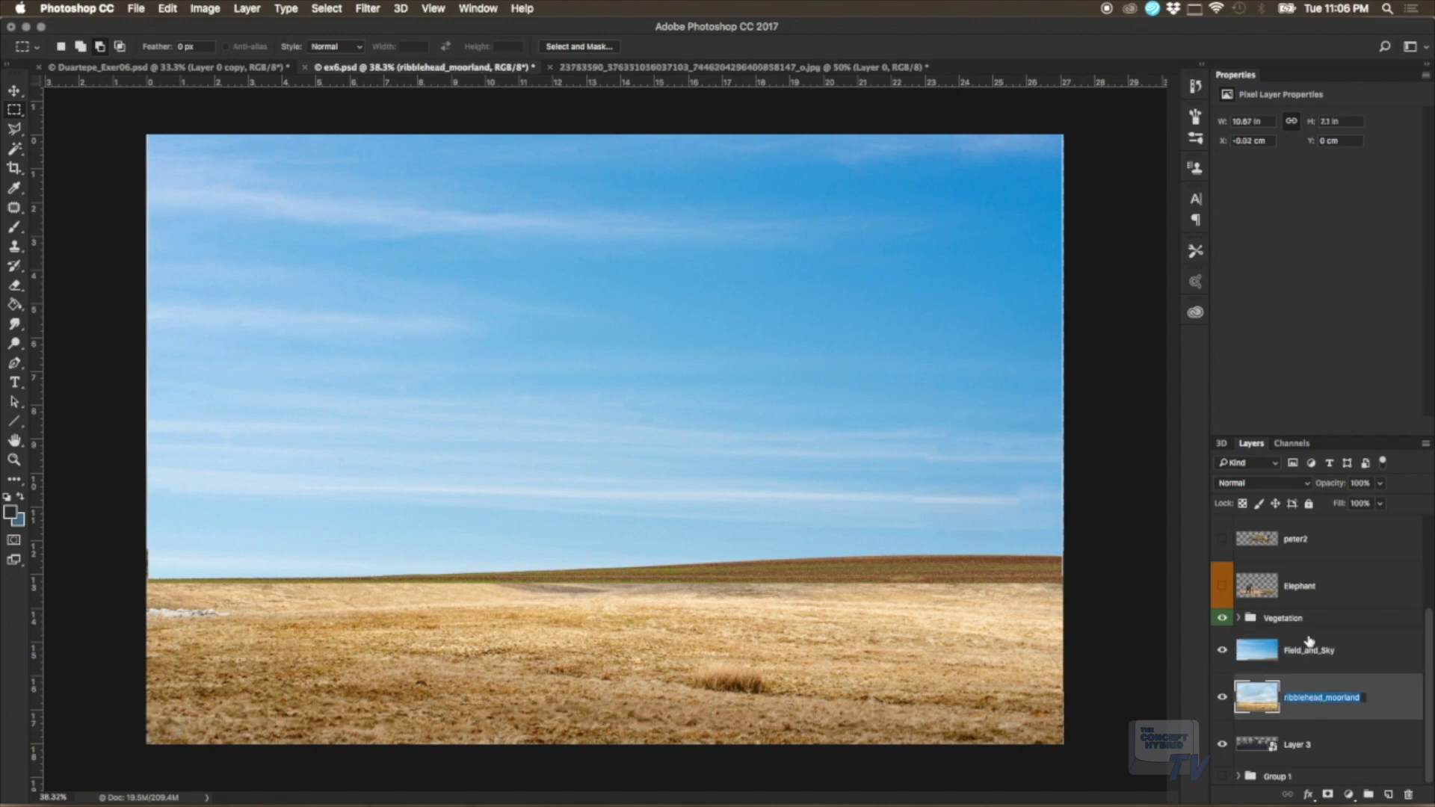
# Step: Move the moorland layer above Field_and_Sky and rename them foreground and sky
pyautogui.moveTo(1396, 712); pyautogui.dragTo(1360, 663)
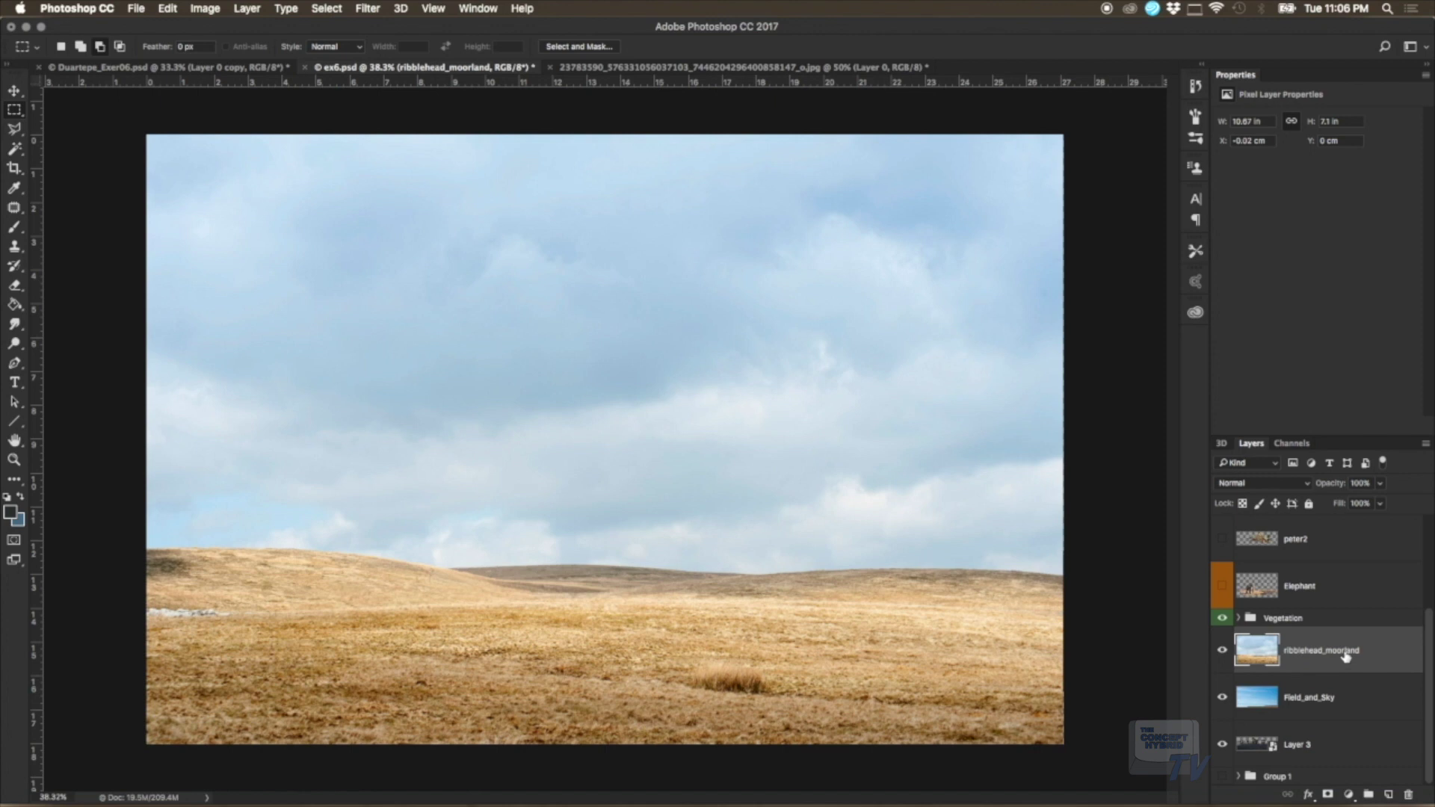
pyautogui.write('R')
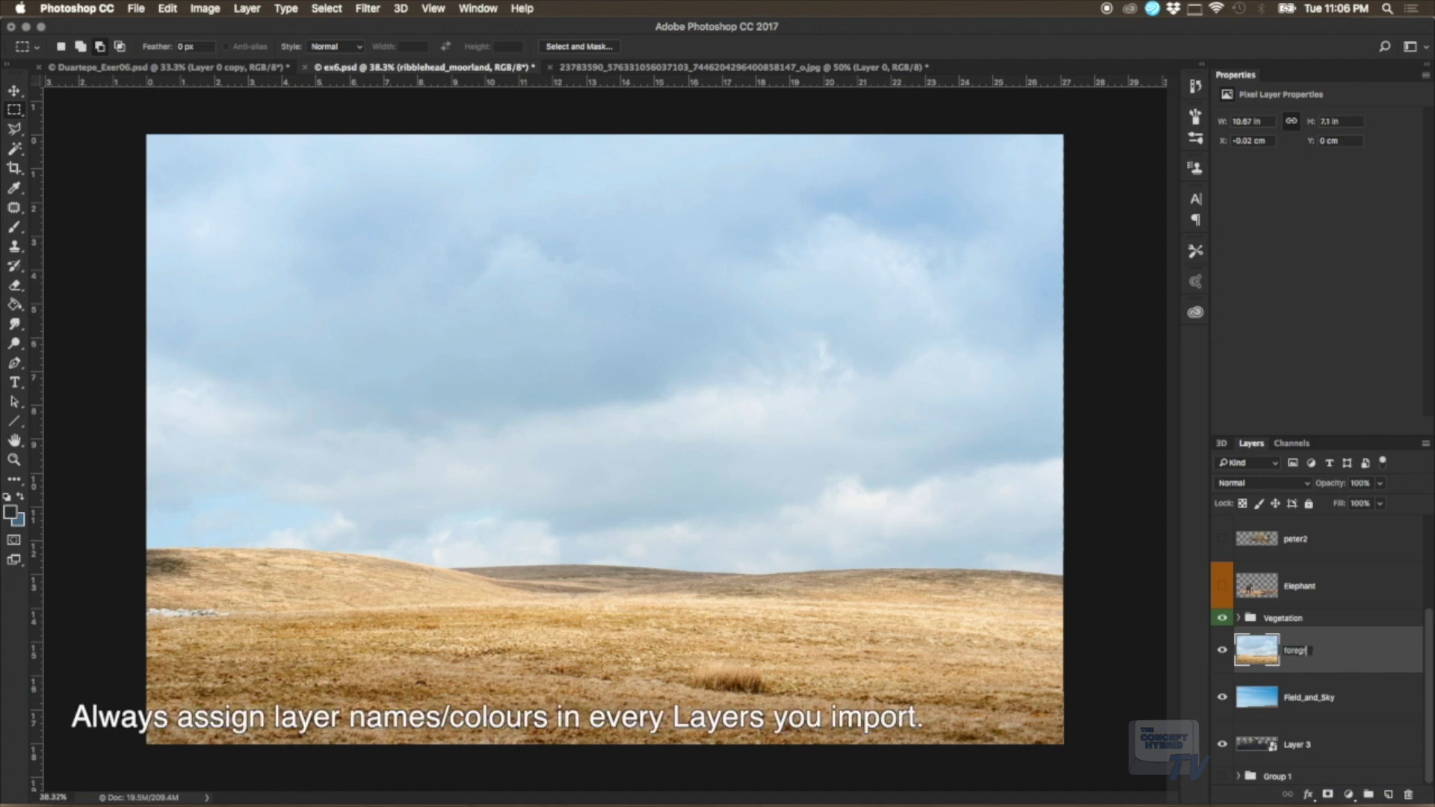
pyautogui.press('Return')
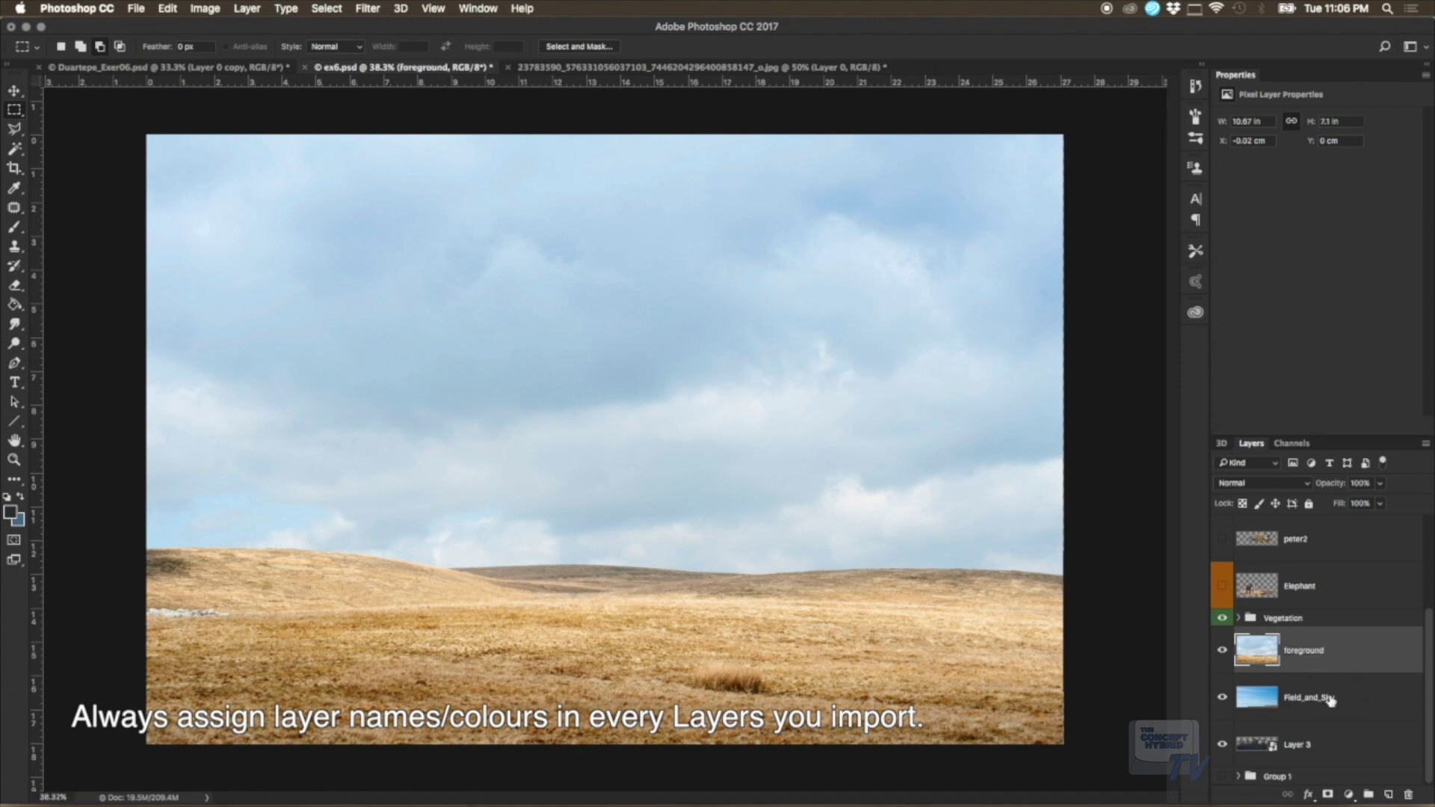
pyautogui.click(1321, 697)
pyautogui.write('b')
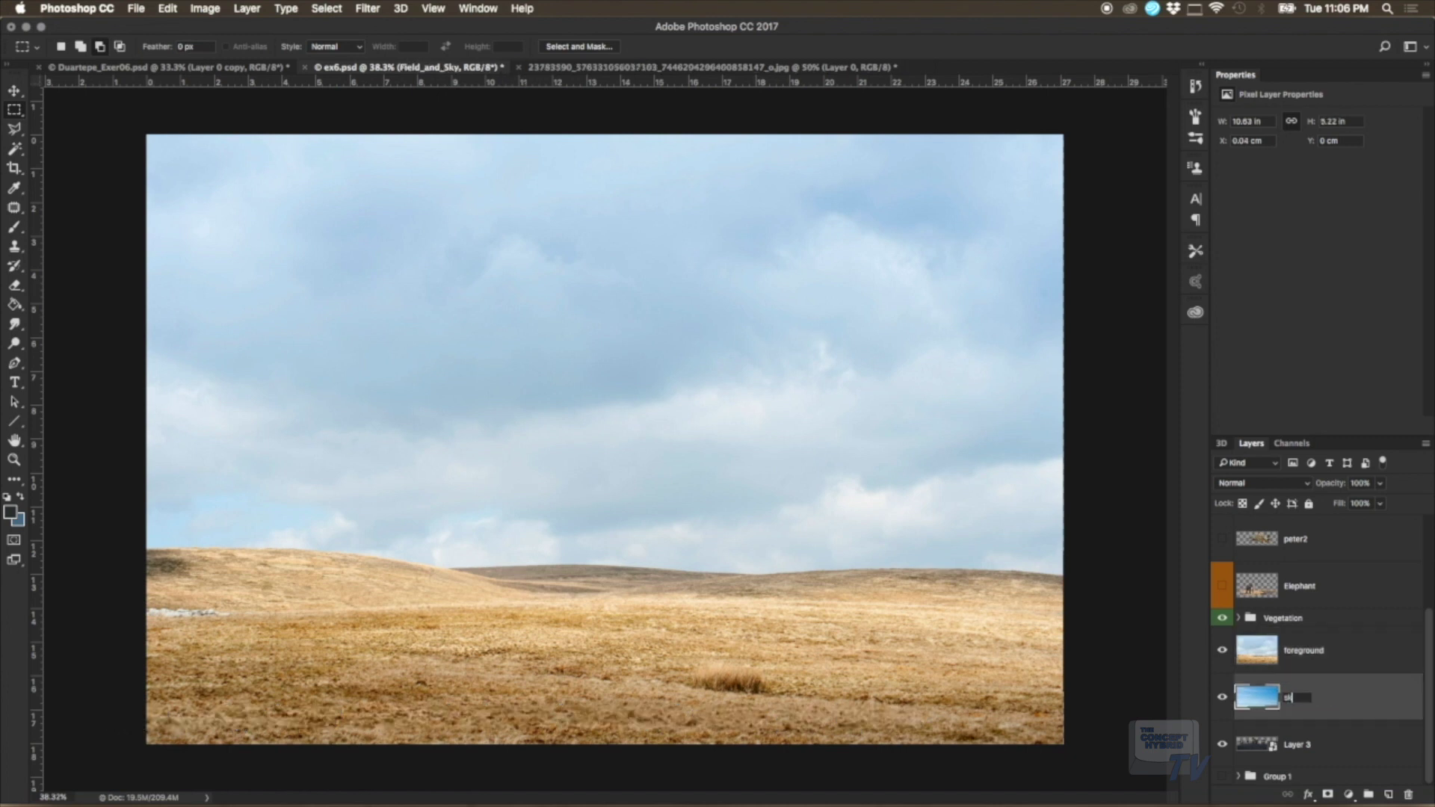
pyautogui.press('Return')
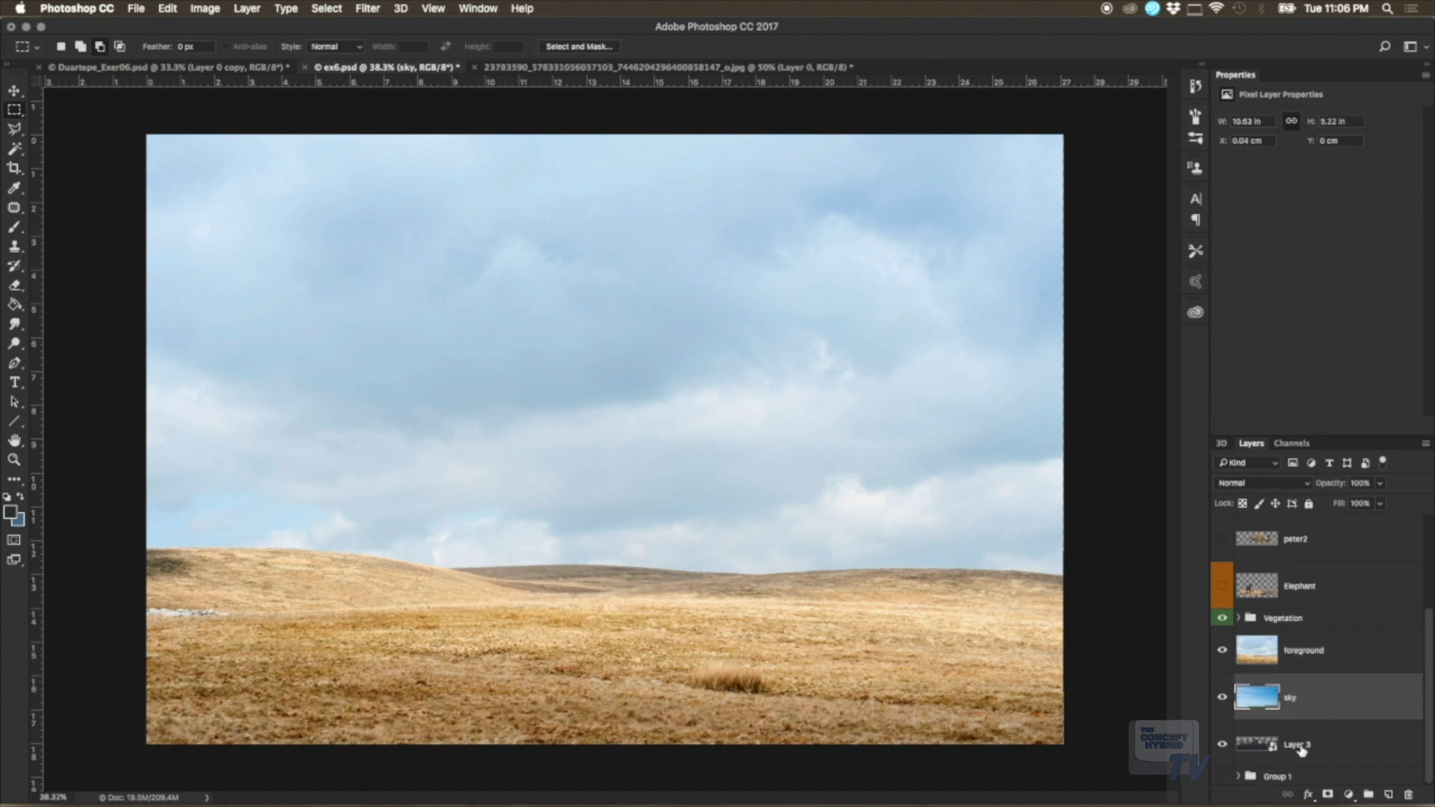
# Step: Rename Layer 3 to subject, reselect the foreground layer, and switch to the Brush
pyautogui.doubleClick(1299, 745)
pyautogui.write('subject')
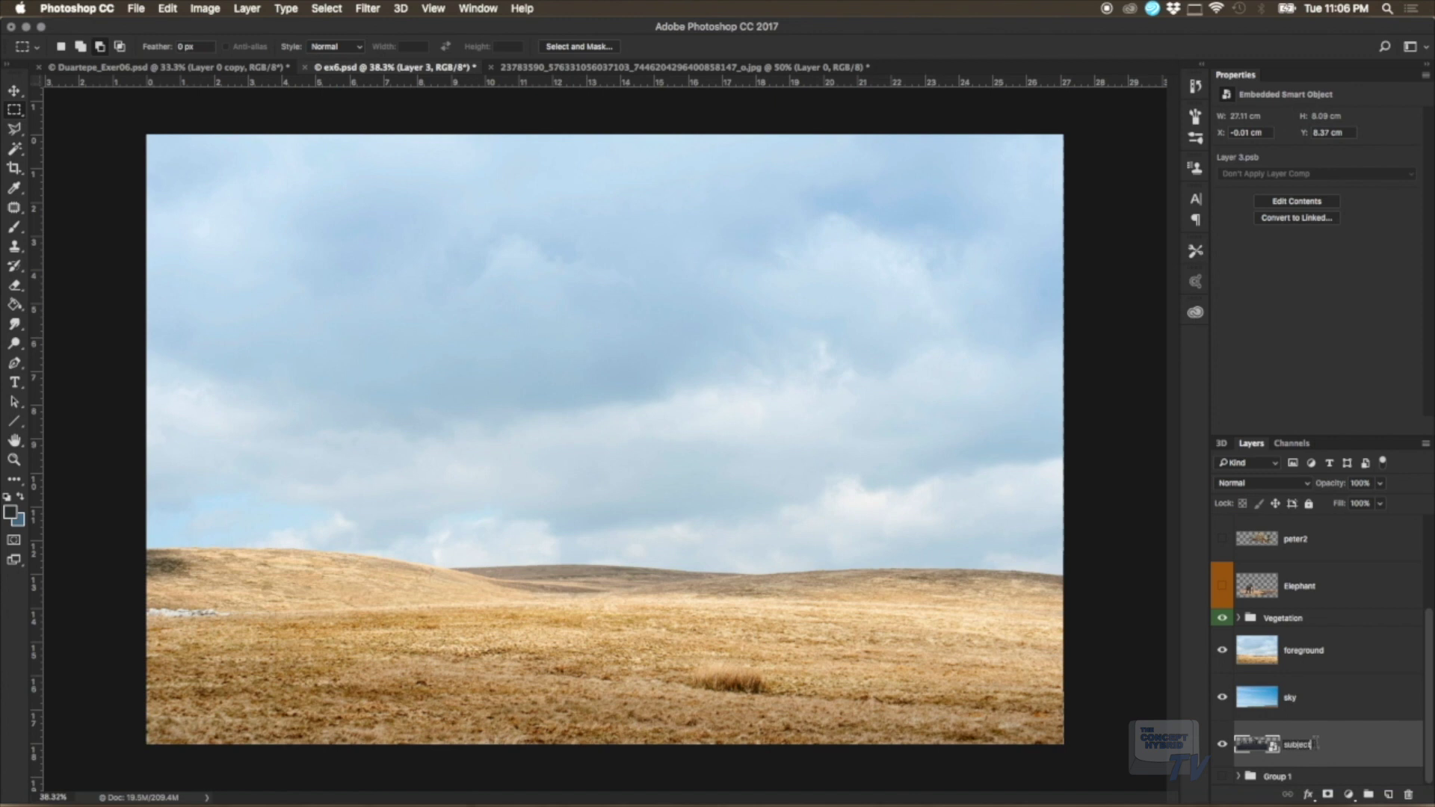
pyautogui.press('Return')
pyautogui.click(1341, 662)
pyautogui.click(1222, 650)
pyautogui.rightClick(1222, 652)
pyautogui.press('Escape')
pyautogui.press('b')
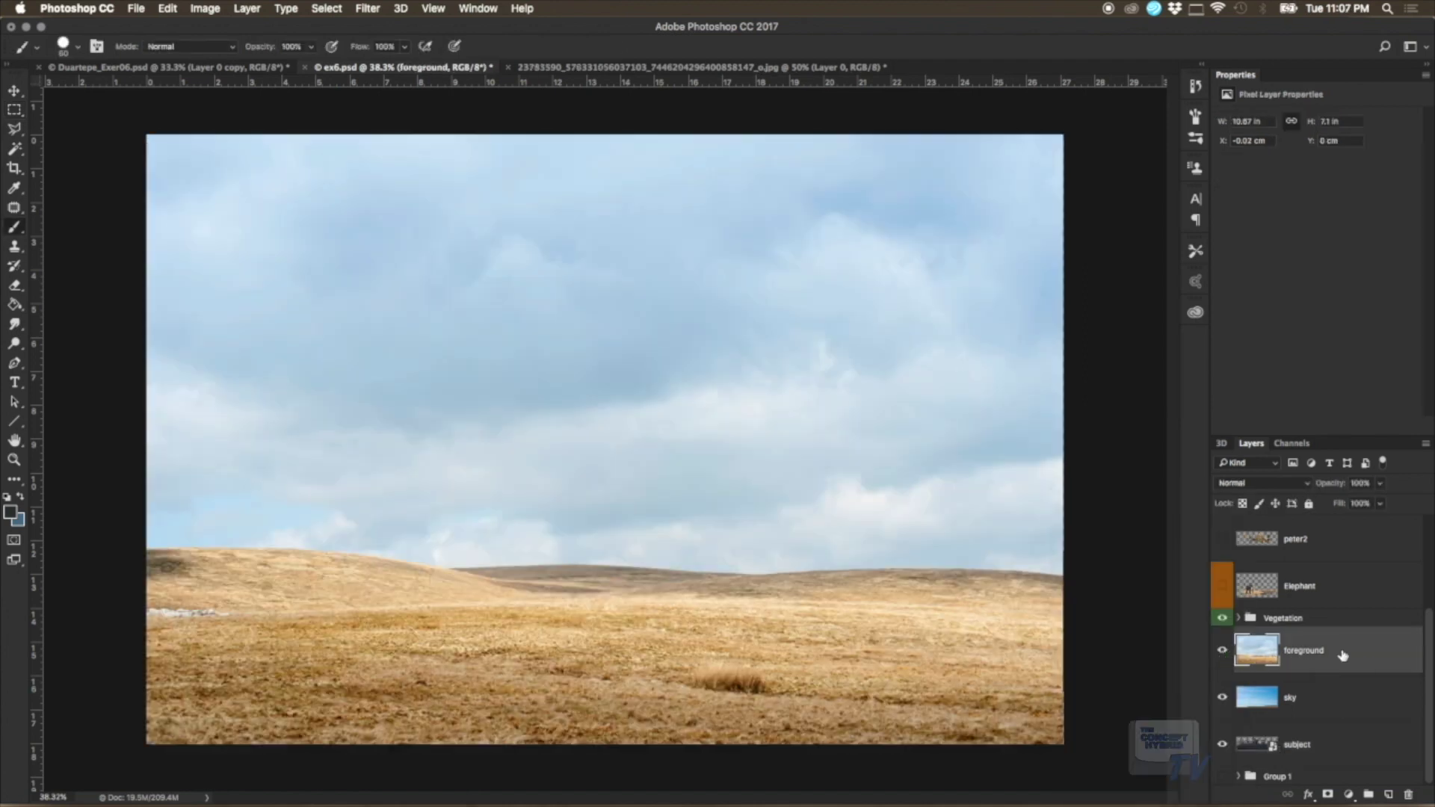
# Step: Add a layer mask to the foreground layer and make black the painting colour
pyautogui.click(1327, 794)
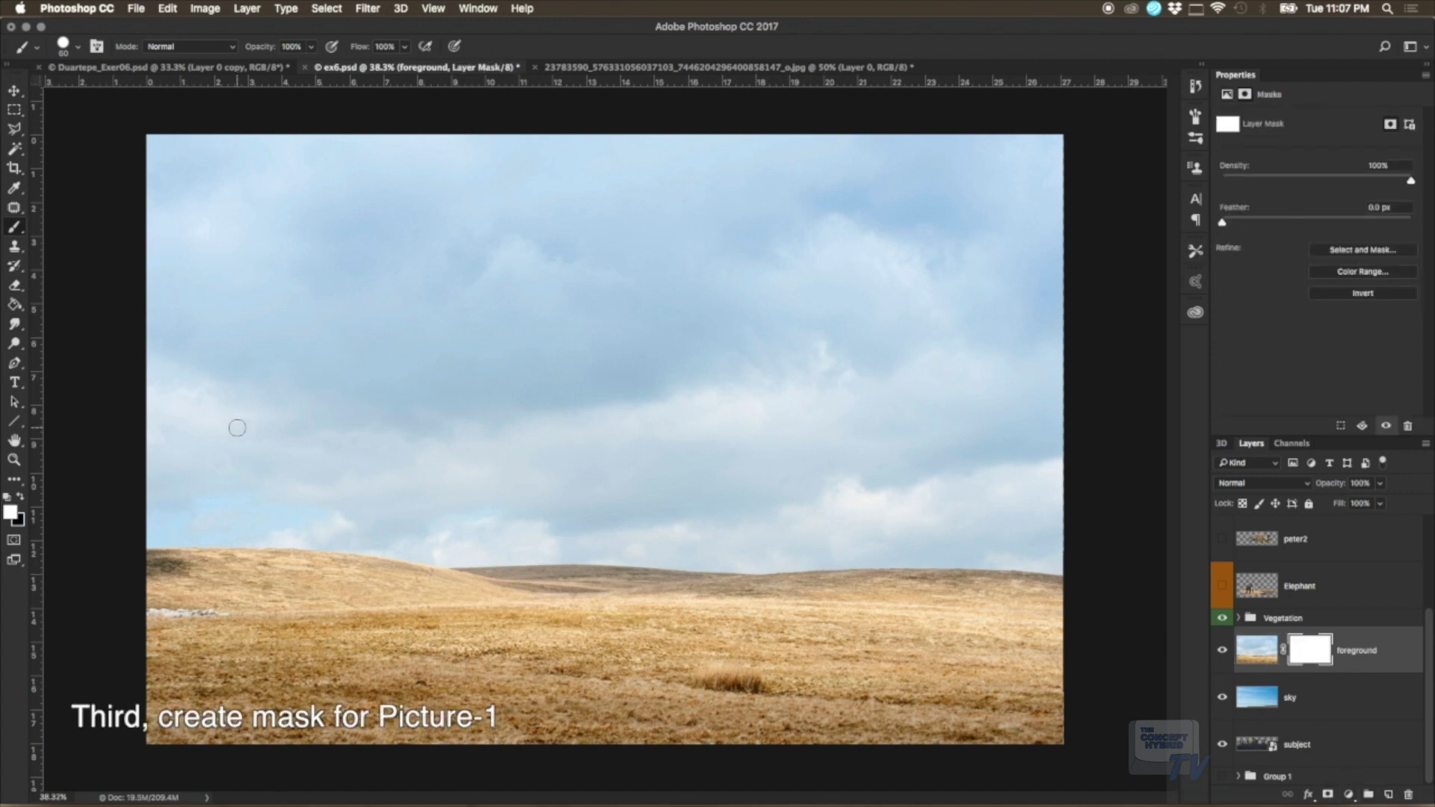
pyautogui.click(11, 511)
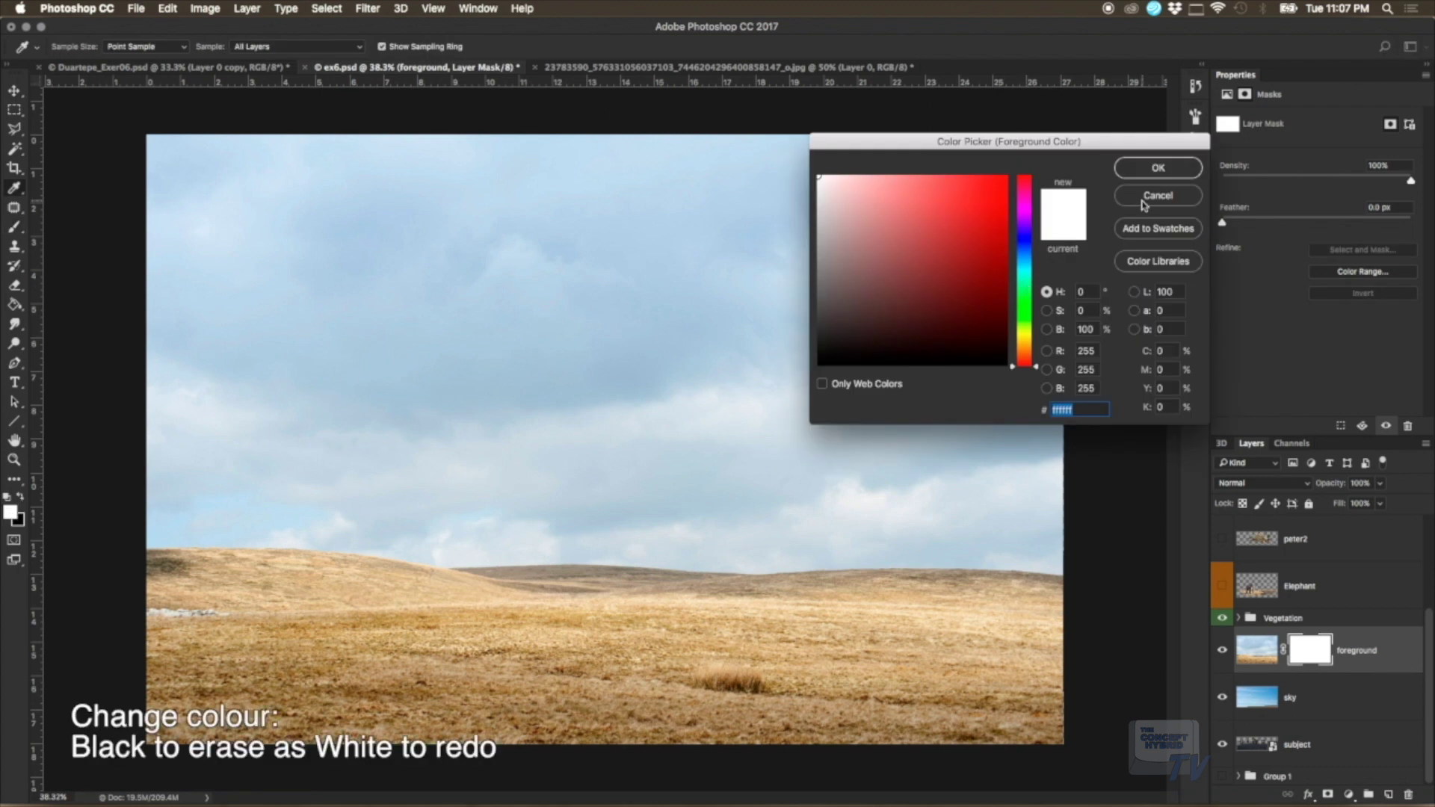
pyautogui.press('Escape')
pyautogui.click(21, 499)
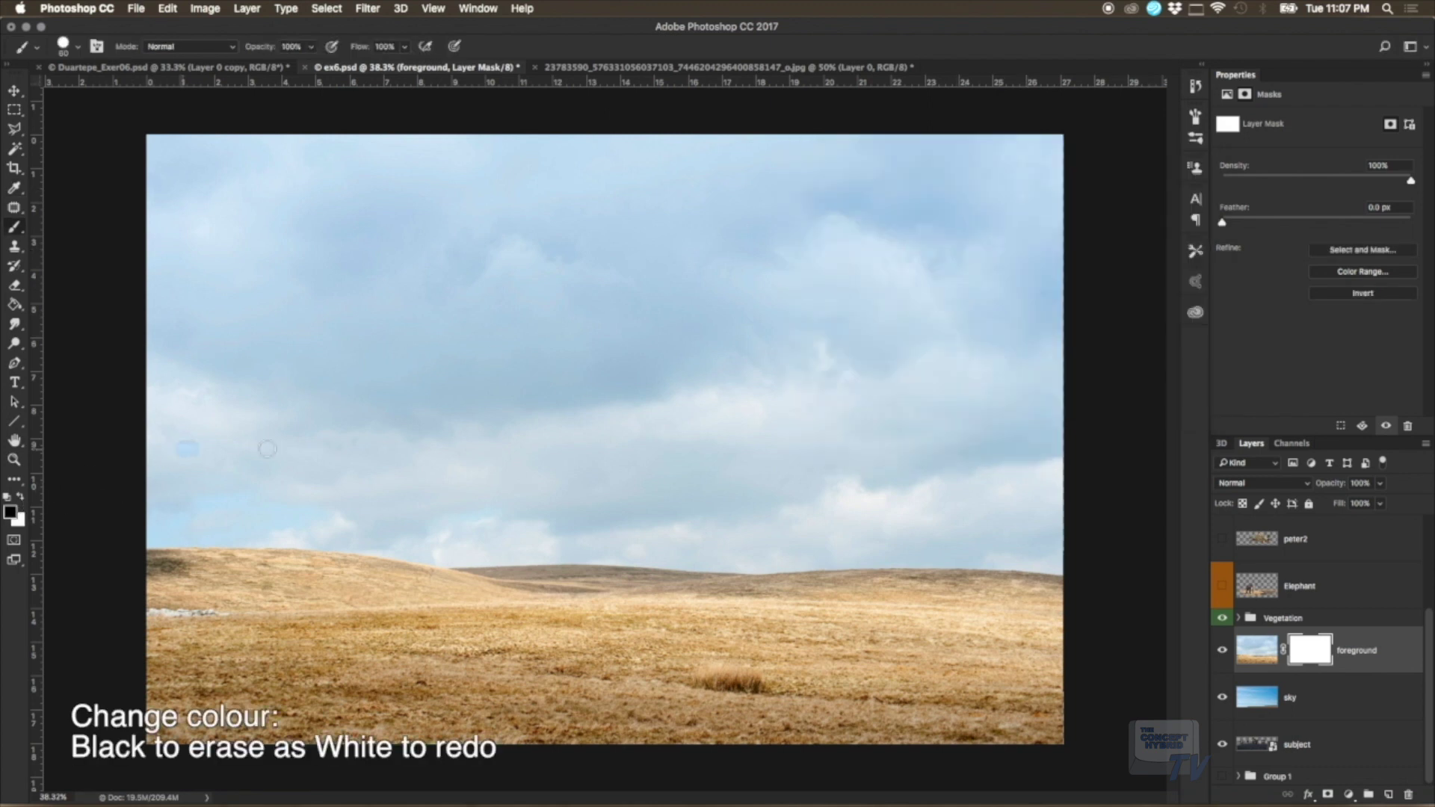
# Step: Use a larger soft round brush at 0% hardness to paint out the foreground's top
pyautogui.rightClick(568, 411)
pyautogui.moveTo(680, 433); pyautogui.dragTo(698, 446)
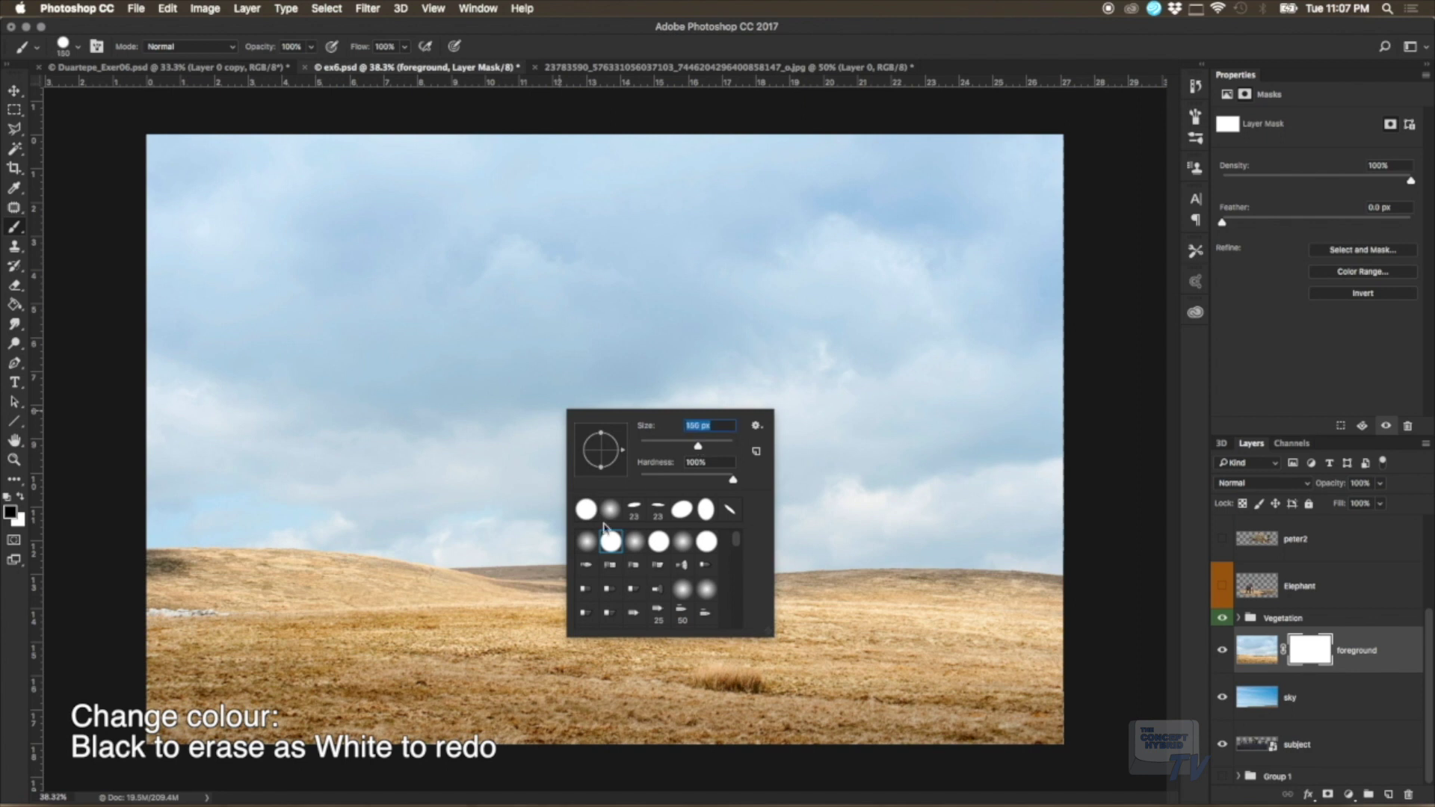
pyautogui.click(587, 543)
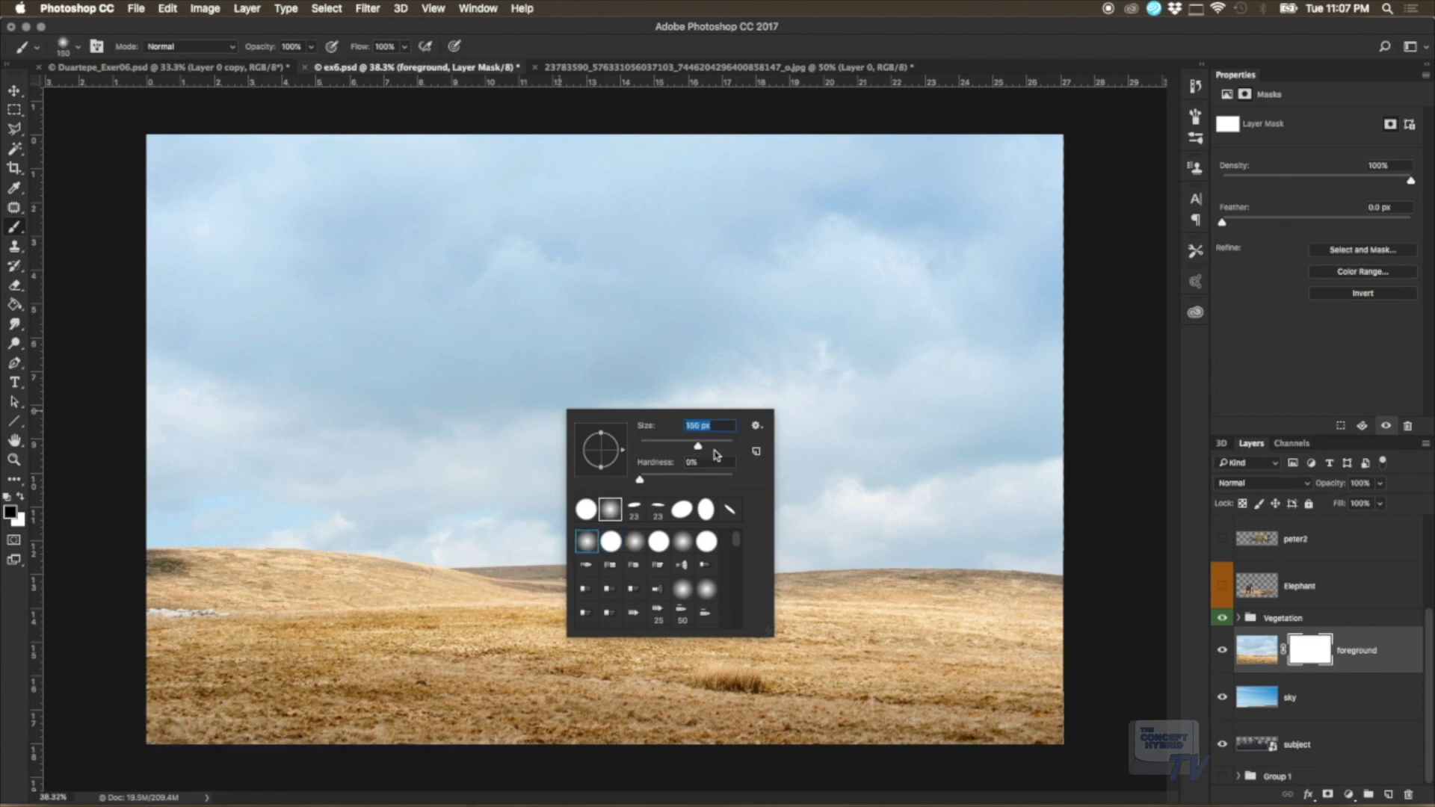
pyautogui.moveTo(142, 153)
pyautogui.mouseDown()
pyautogui.moveTo(886, 196)
pyautogui.moveTo(115, 199)
pyautogui.moveTo(1139, 246)
pyautogui.mouseUp()
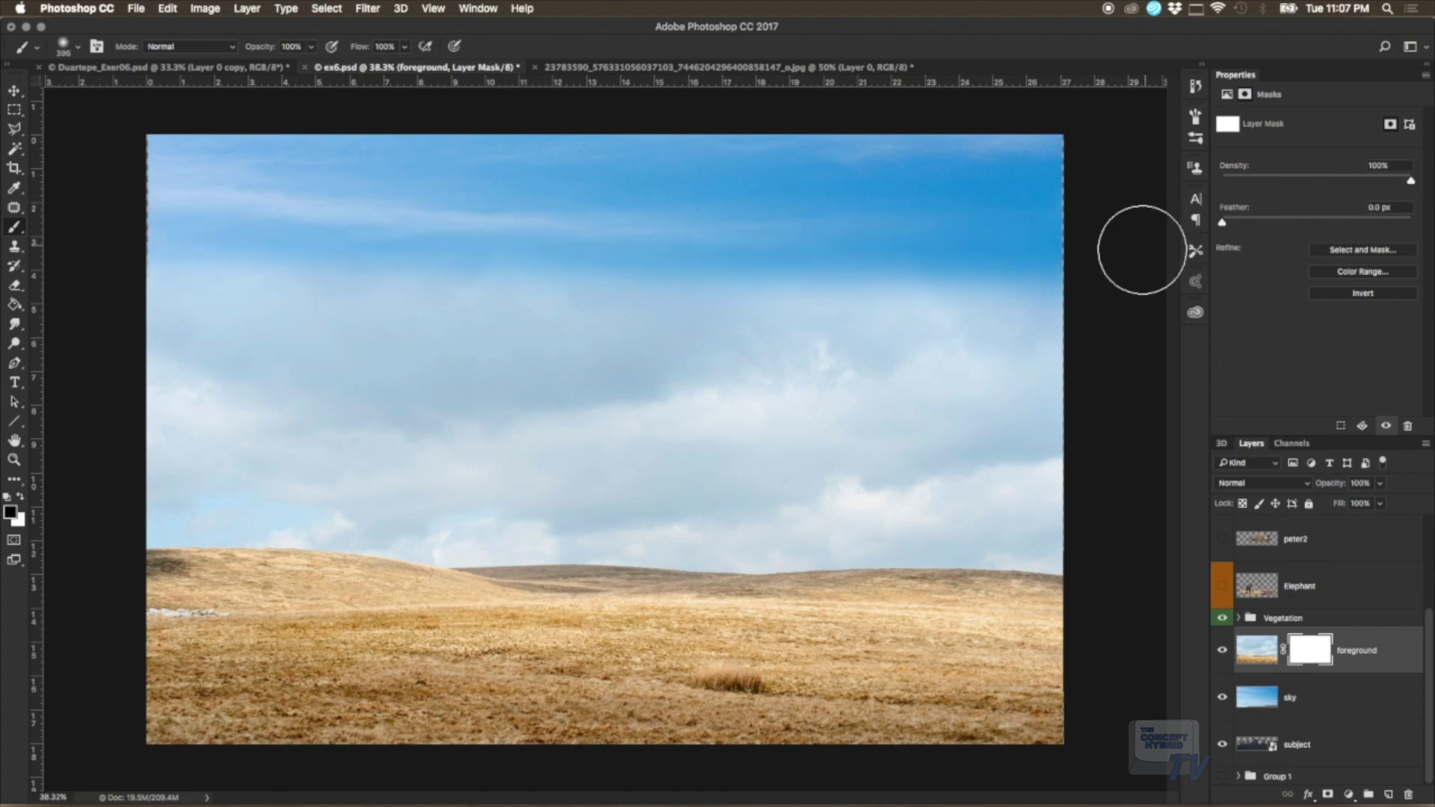
# Step: Free Transform the sky layer, stretching both side edges slightly outward, and apply
pyautogui.click(1344, 716)
pyautogui.hotkey('ctrl', 't')
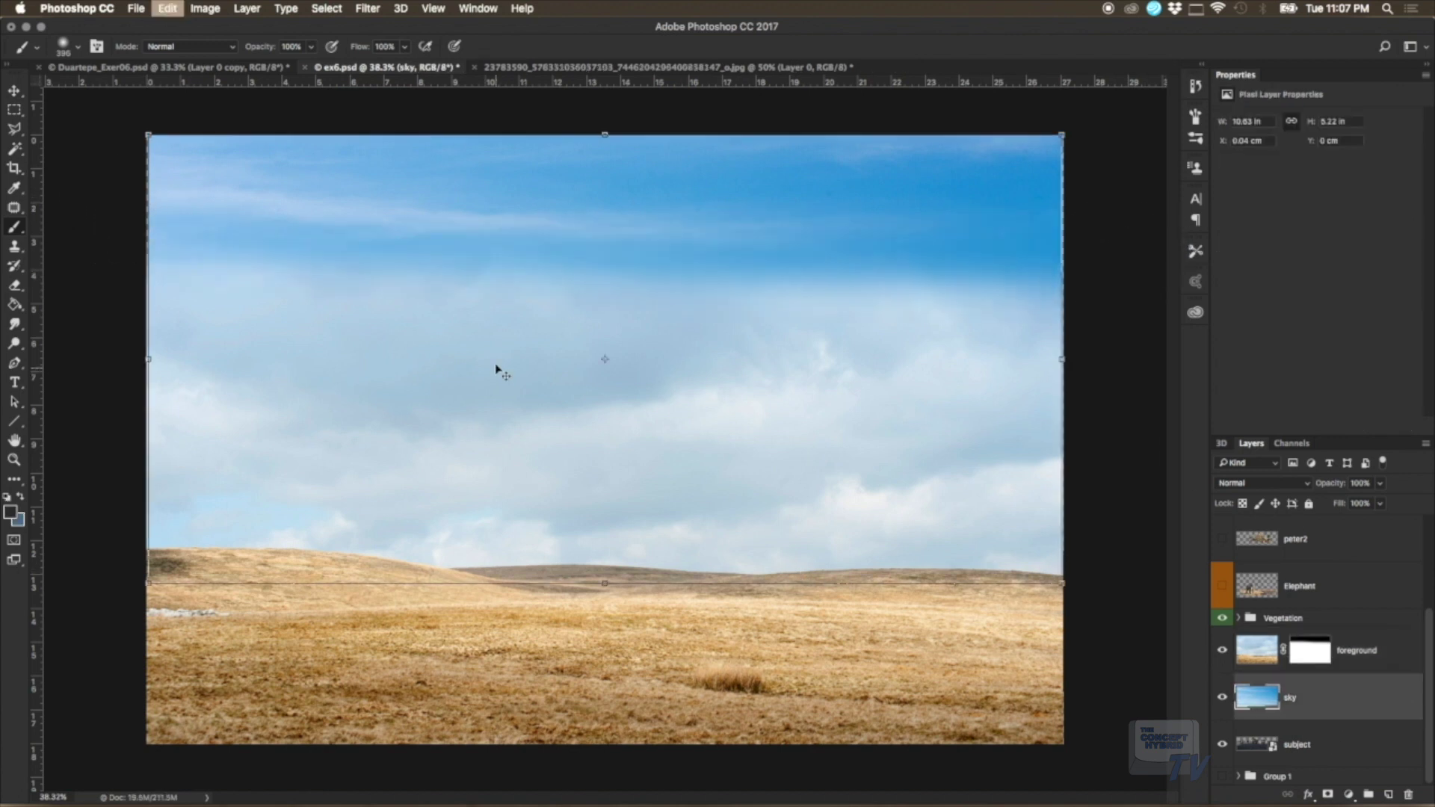
pyautogui.moveTo(146, 359); pyautogui.dragTo(143, 359)
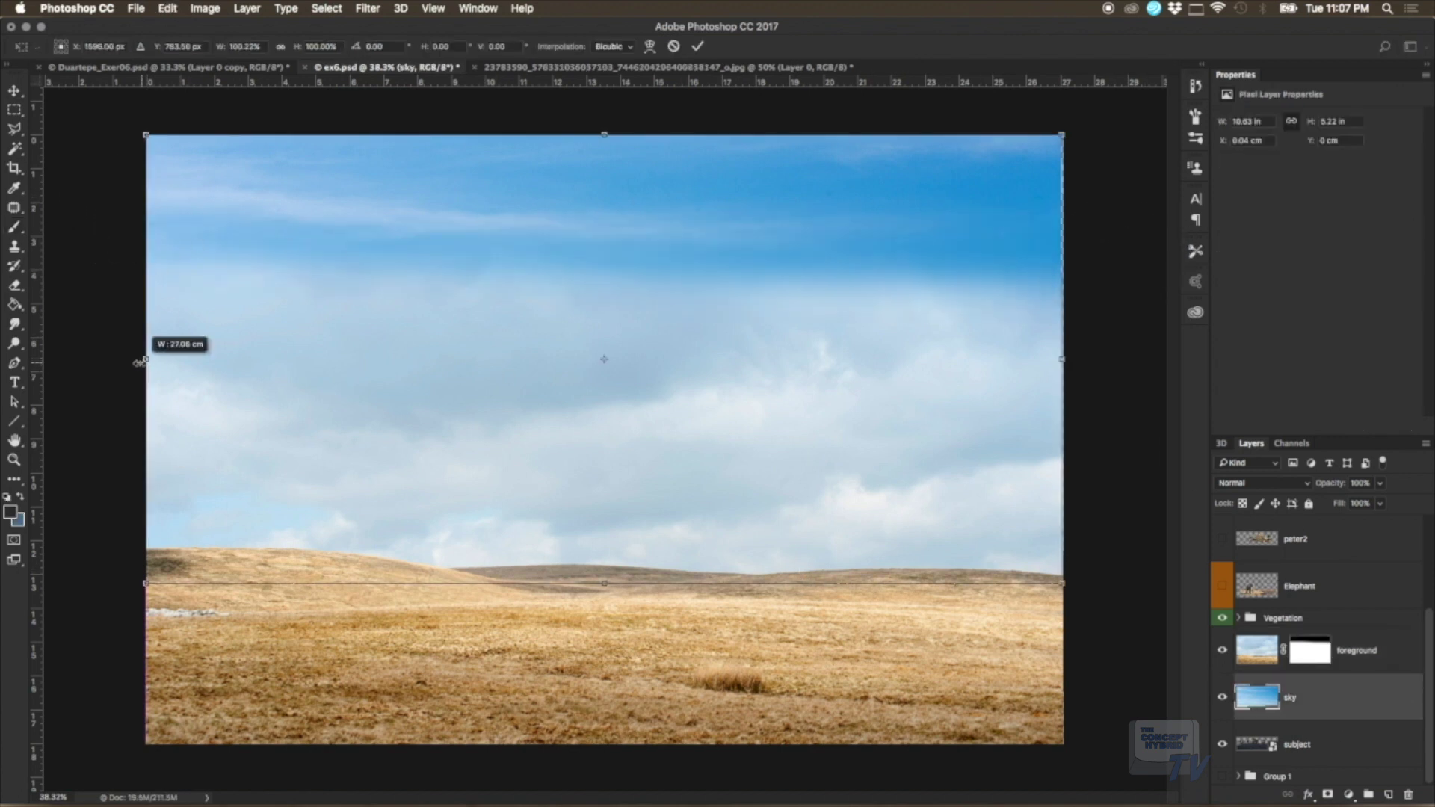
pyautogui.moveTo(1065, 361); pyautogui.dragTo(1068, 361)
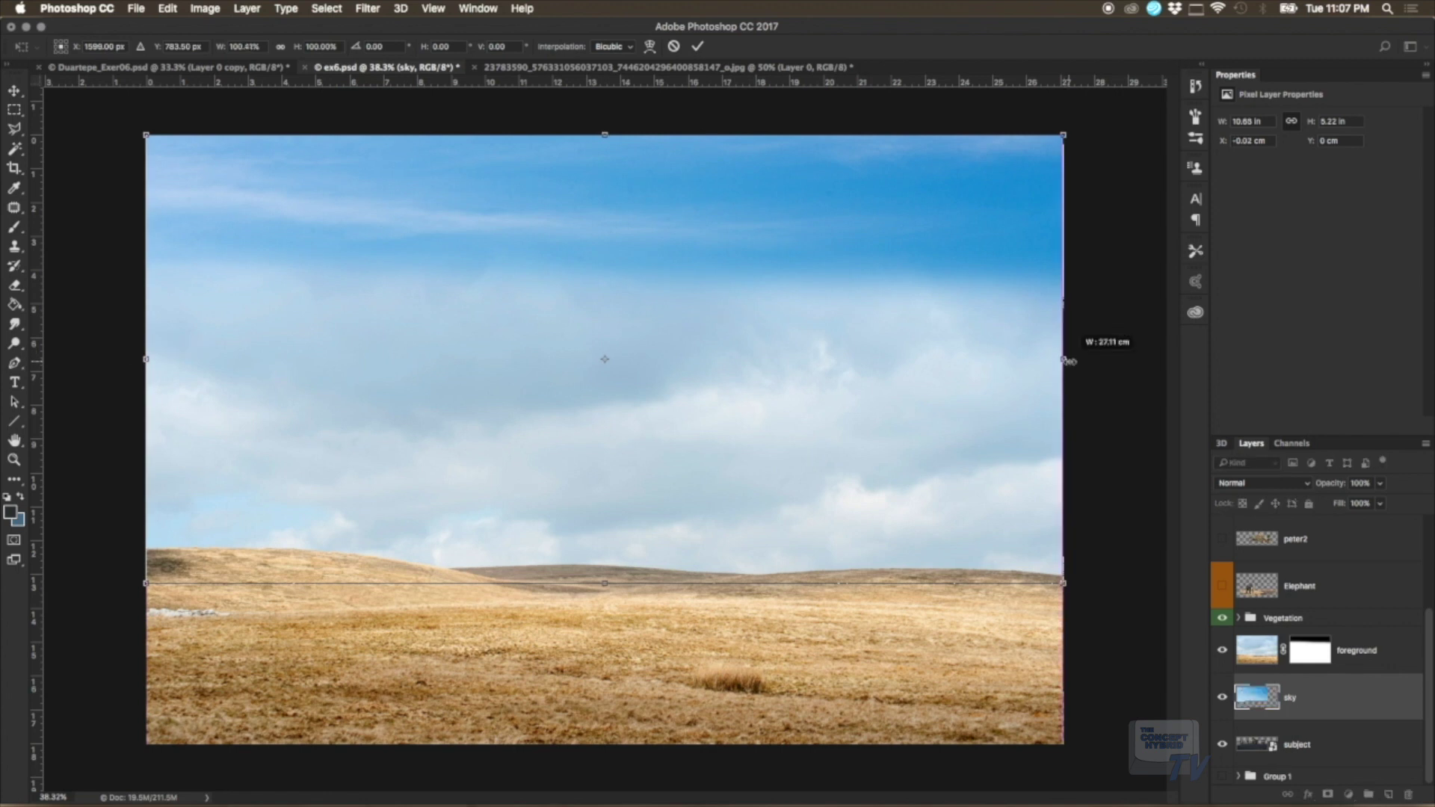
pyautogui.click(697, 47)
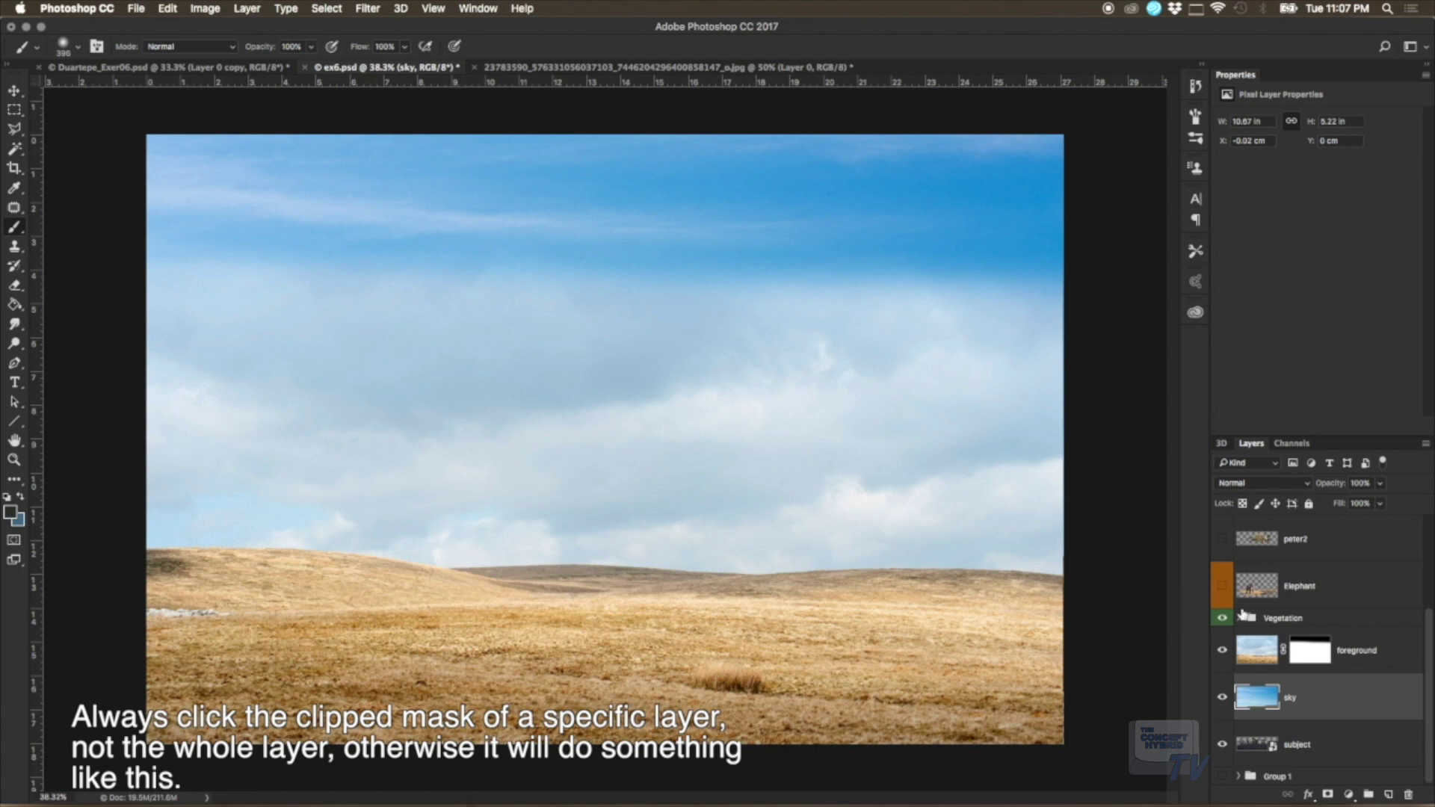
# Step: Undo a mistaken dark stroke on the foreground layer and target its mask instead
pyautogui.click(1238, 655)
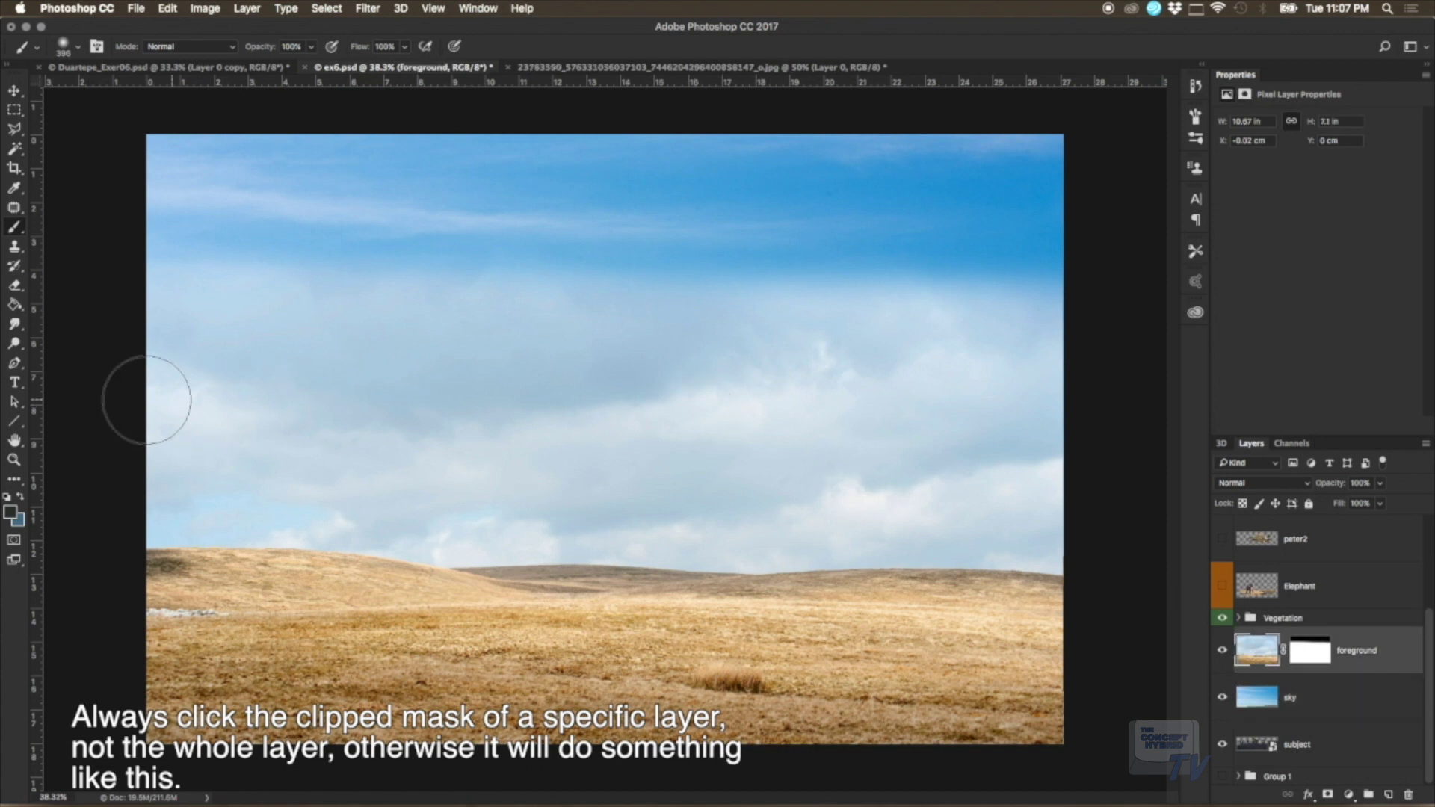
pyautogui.moveTo(146, 351); pyautogui.dragTo(337, 348)
pyautogui.moveTo(974, 309); pyautogui.dragTo(1041, 311)
pyautogui.hotkey('ctrl', 'z')
pyautogui.click(1316, 656)
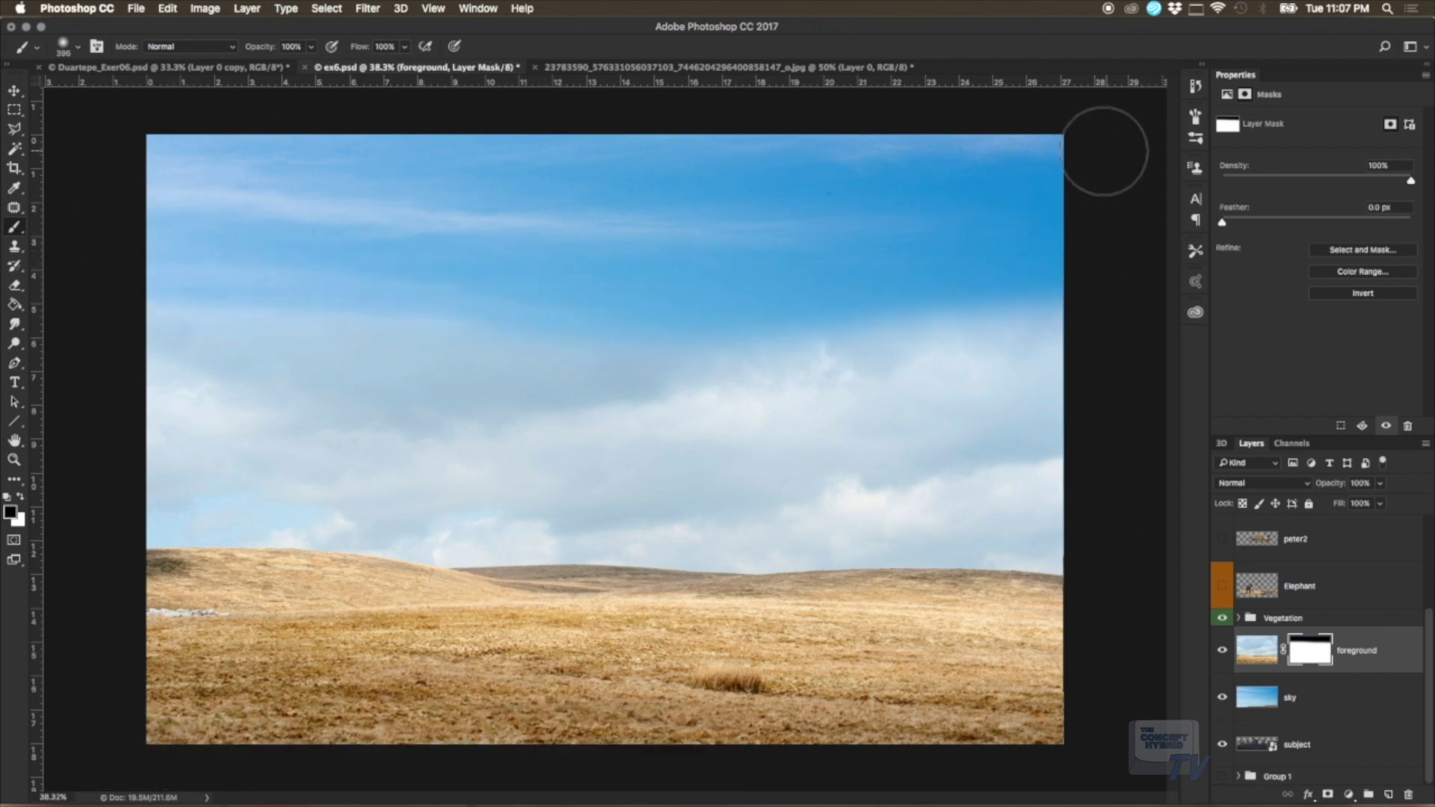
# Step: Blend the right-side clouds into sky at 31% brush opacity and move subject above sky
pyautogui.click(311, 46)
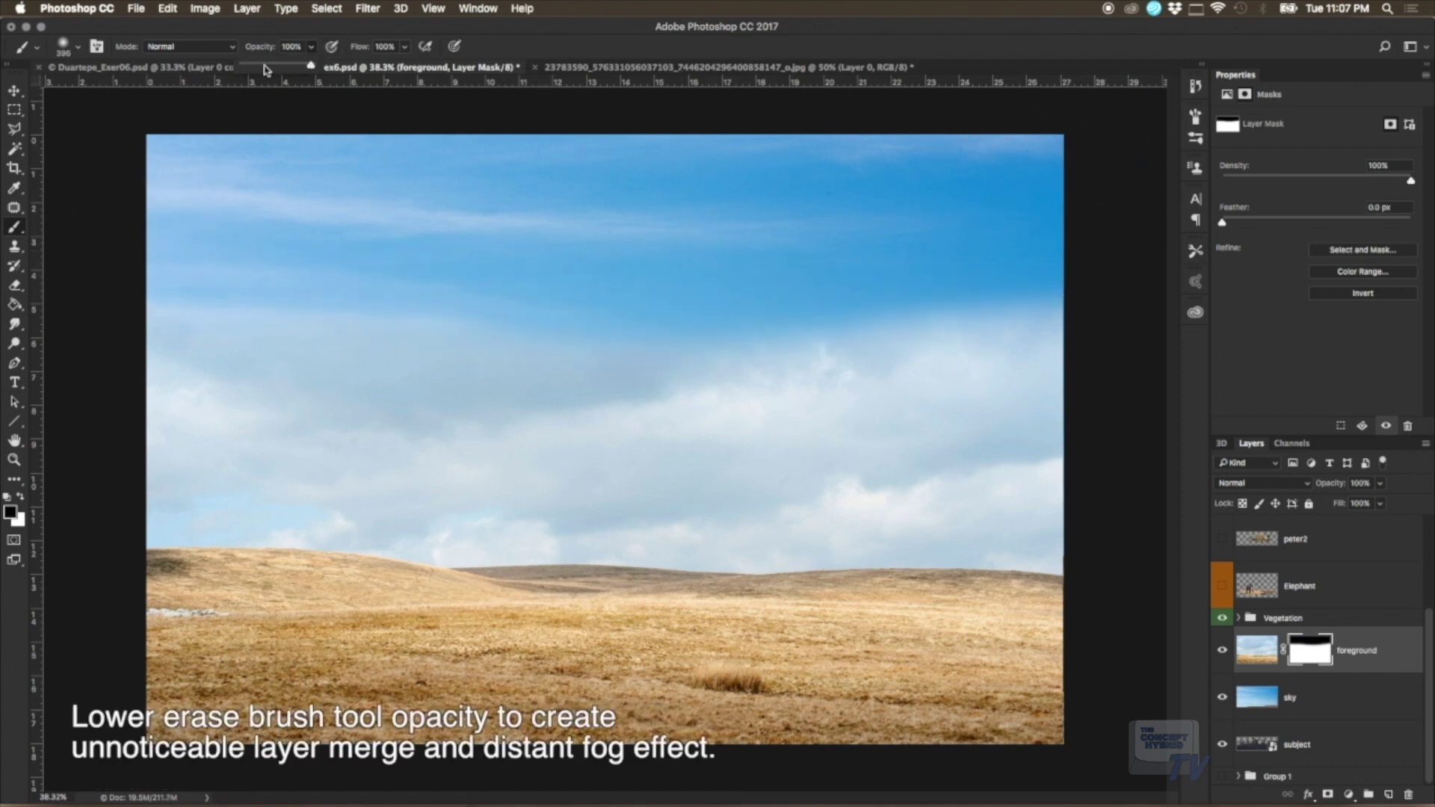
pyautogui.moveTo(183, 401); pyautogui.dragTo(1058, 346)
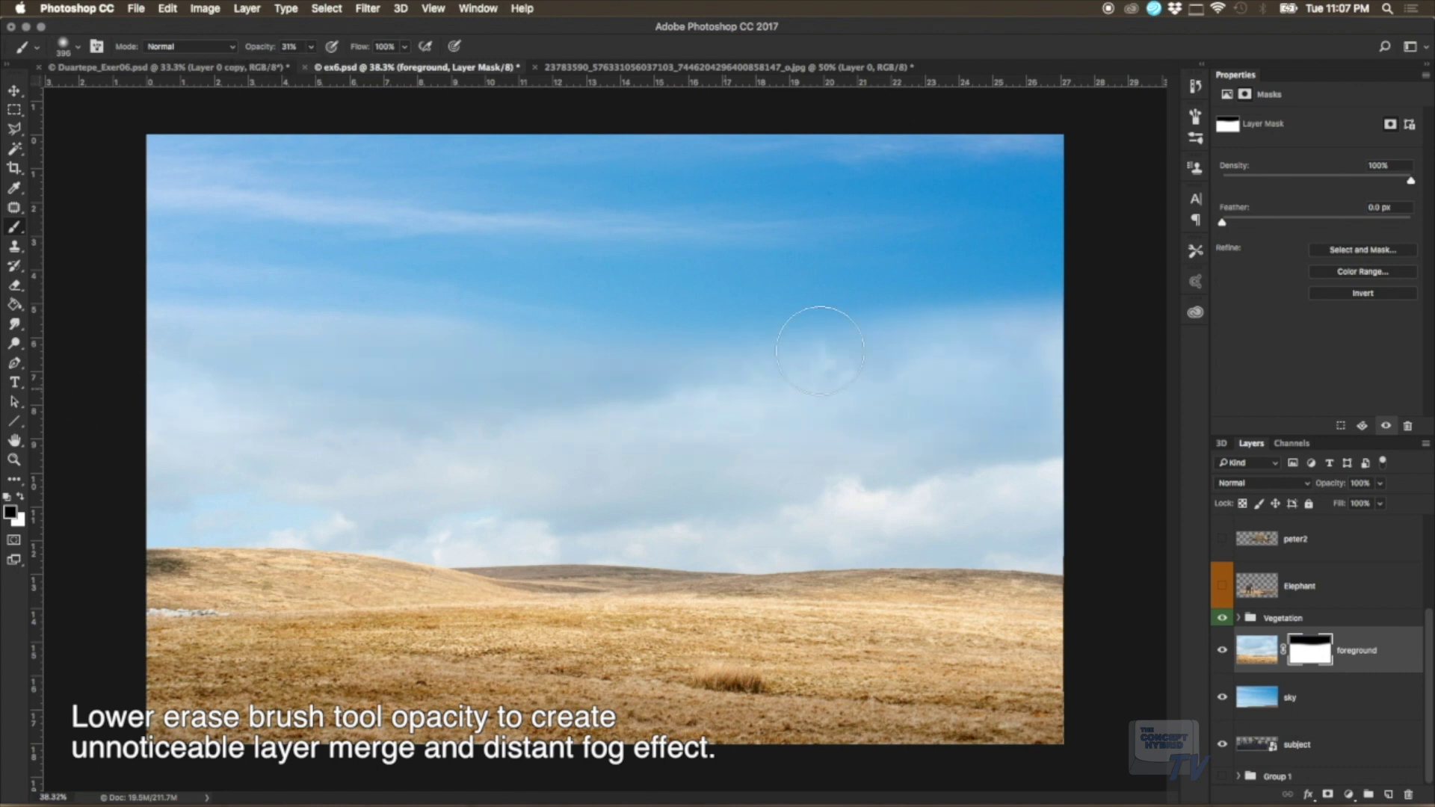
pyautogui.moveTo(609, 329); pyautogui.dragTo(650, 411)
pyautogui.click(15, 401)
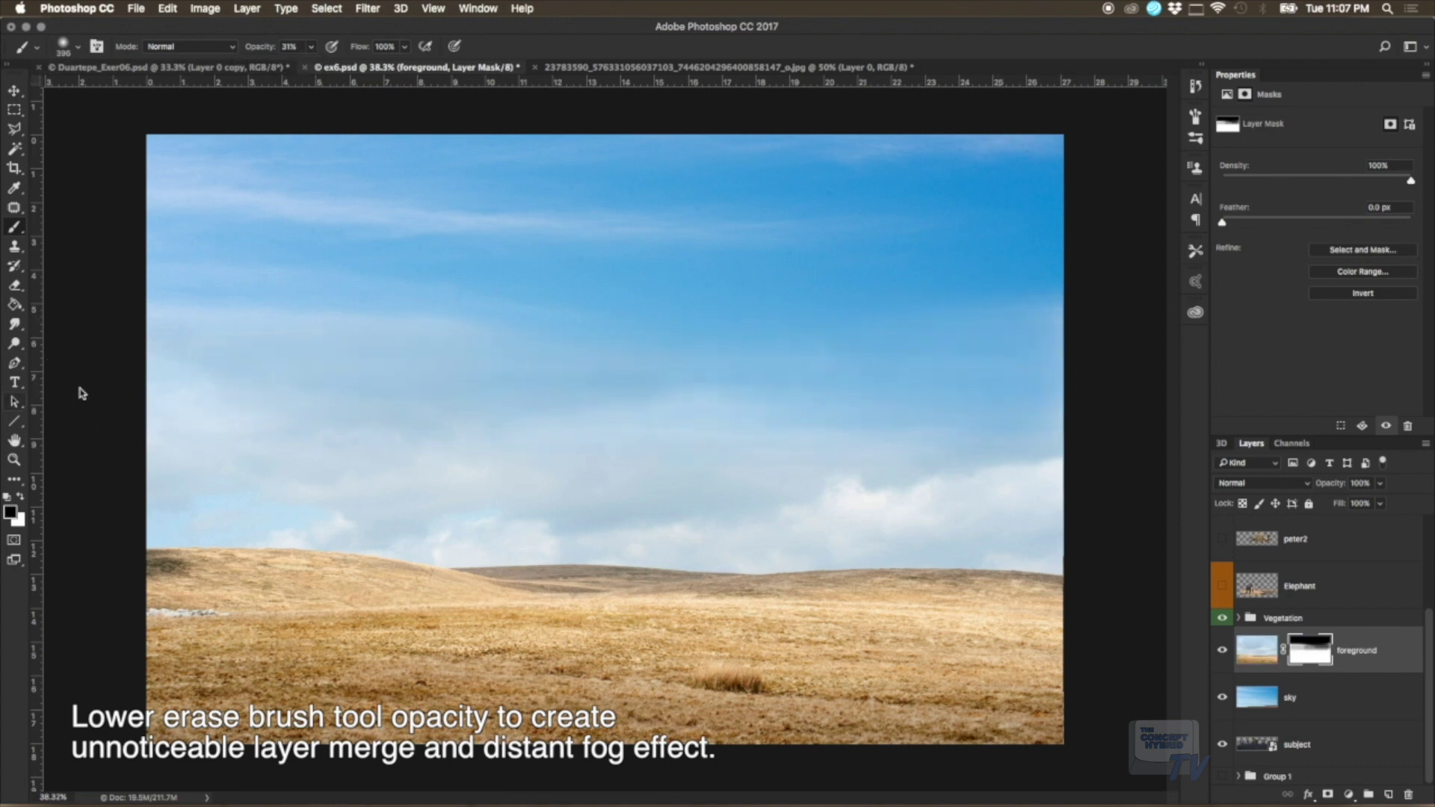
pyautogui.click(12, 225)
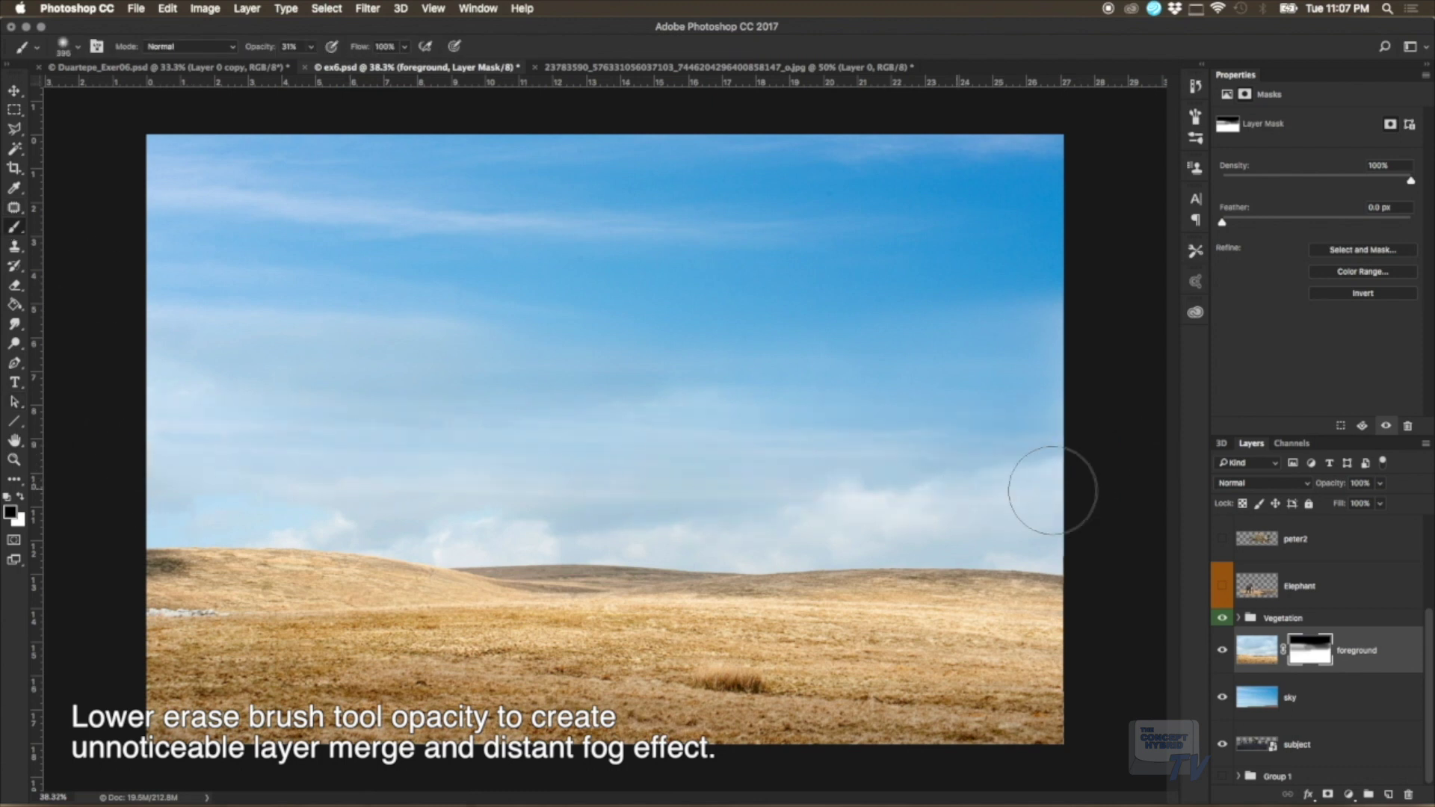
pyautogui.moveTo(1251, 746); pyautogui.dragTo(1341, 687)
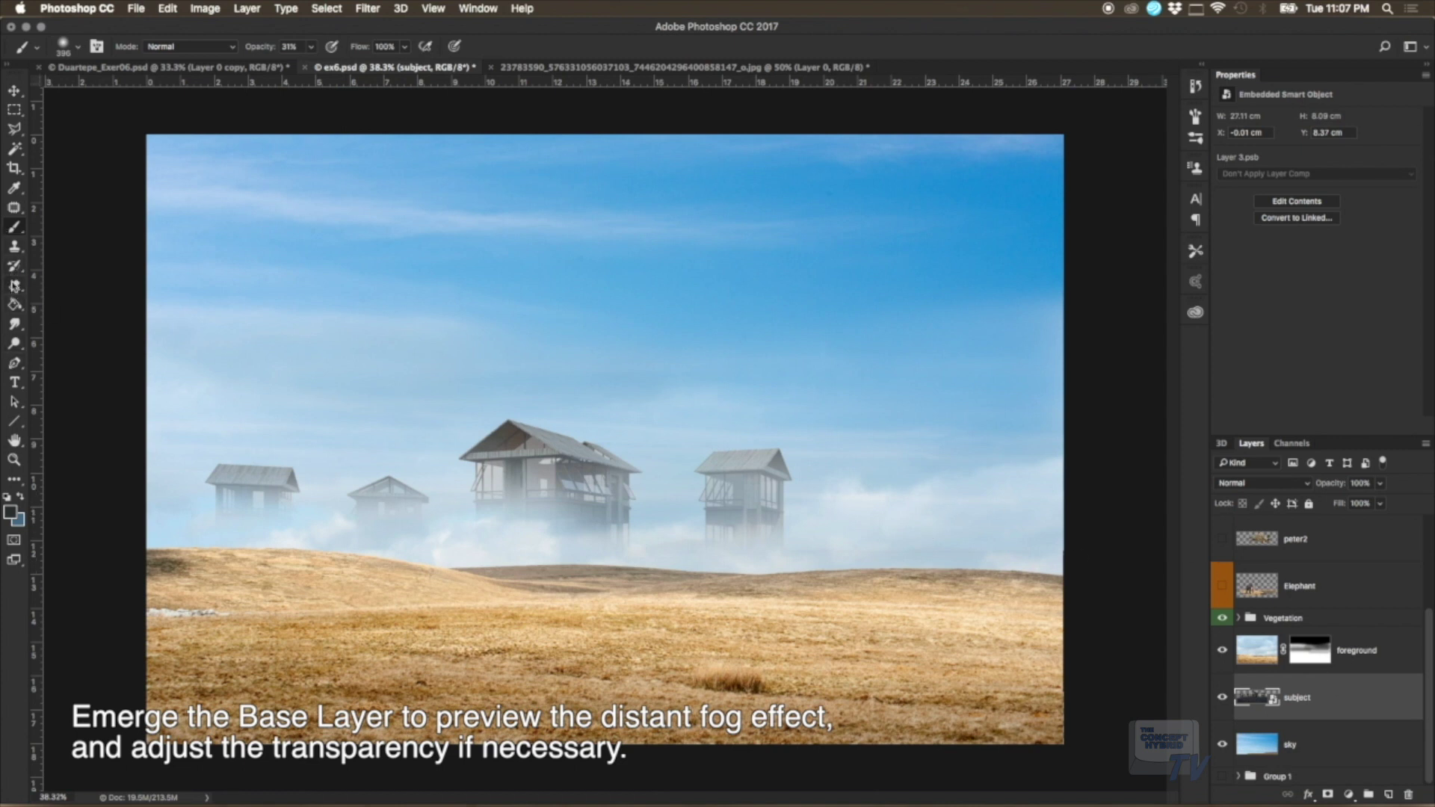
# Step: On the foreground mask, set a smaller, flattened elliptical brush tip
pyautogui.click(1313, 658)
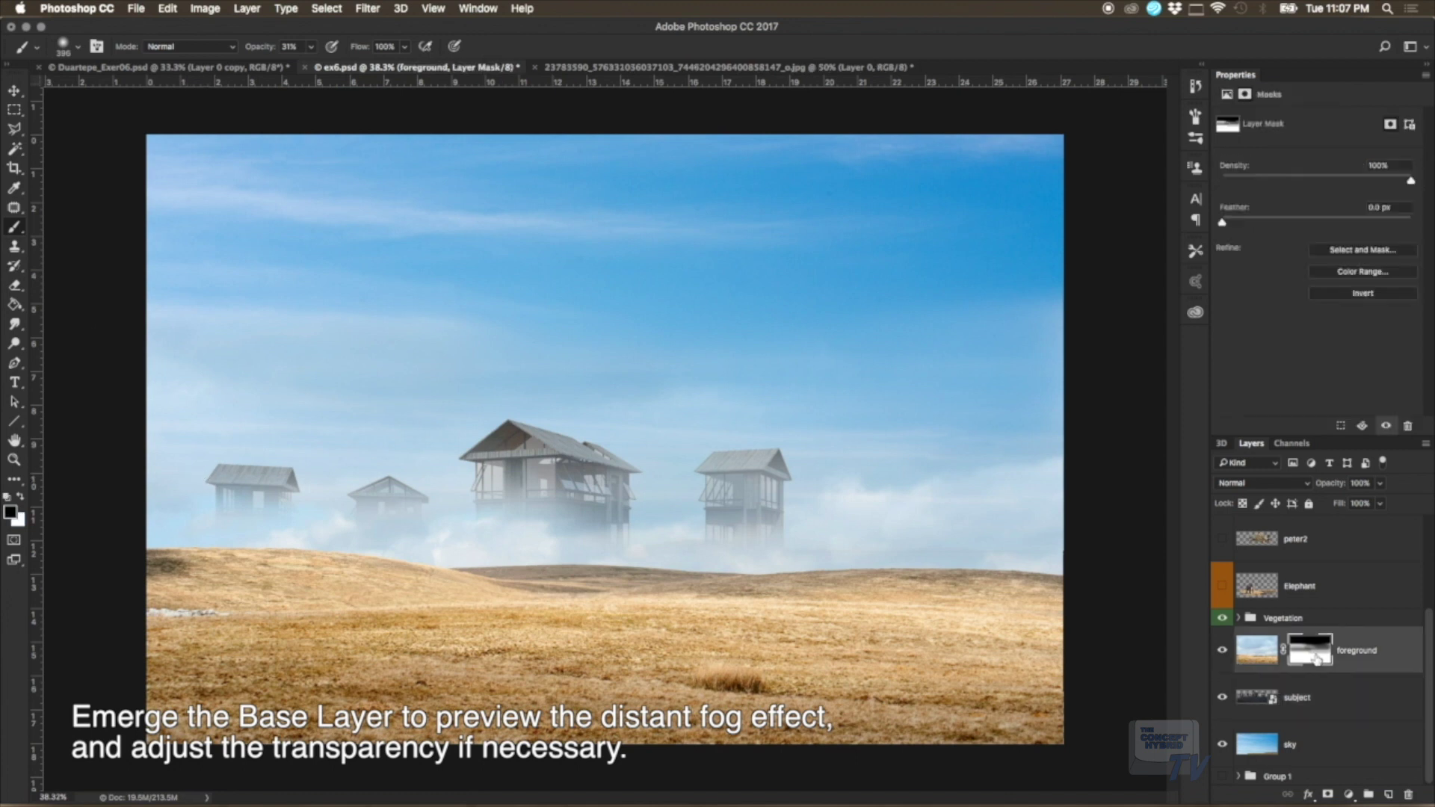
pyautogui.rightClick(1055, 496)
pyautogui.click(1175, 528)
pyautogui.moveTo(1090, 522); pyautogui.dragTo(1092, 531)
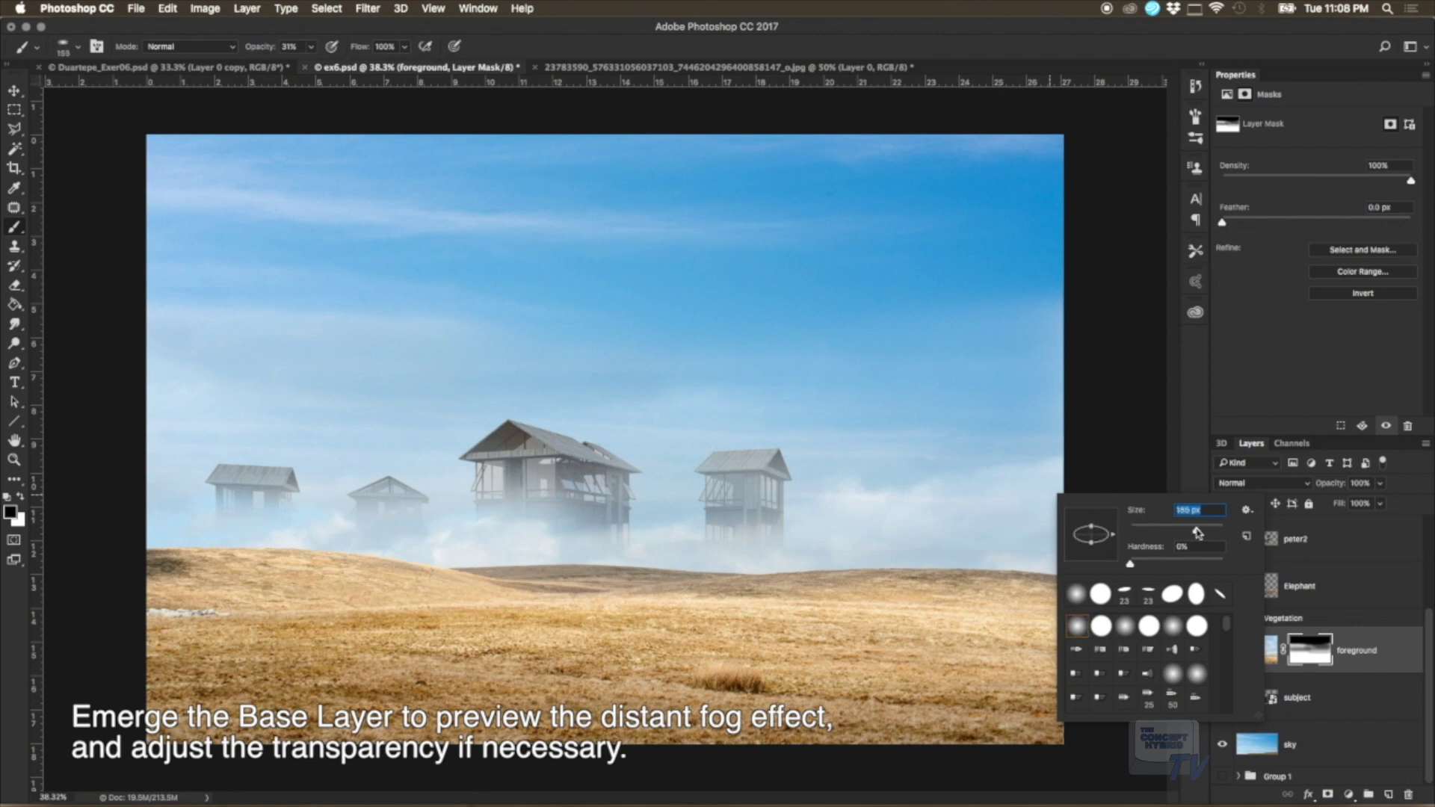
pyautogui.press('Return')
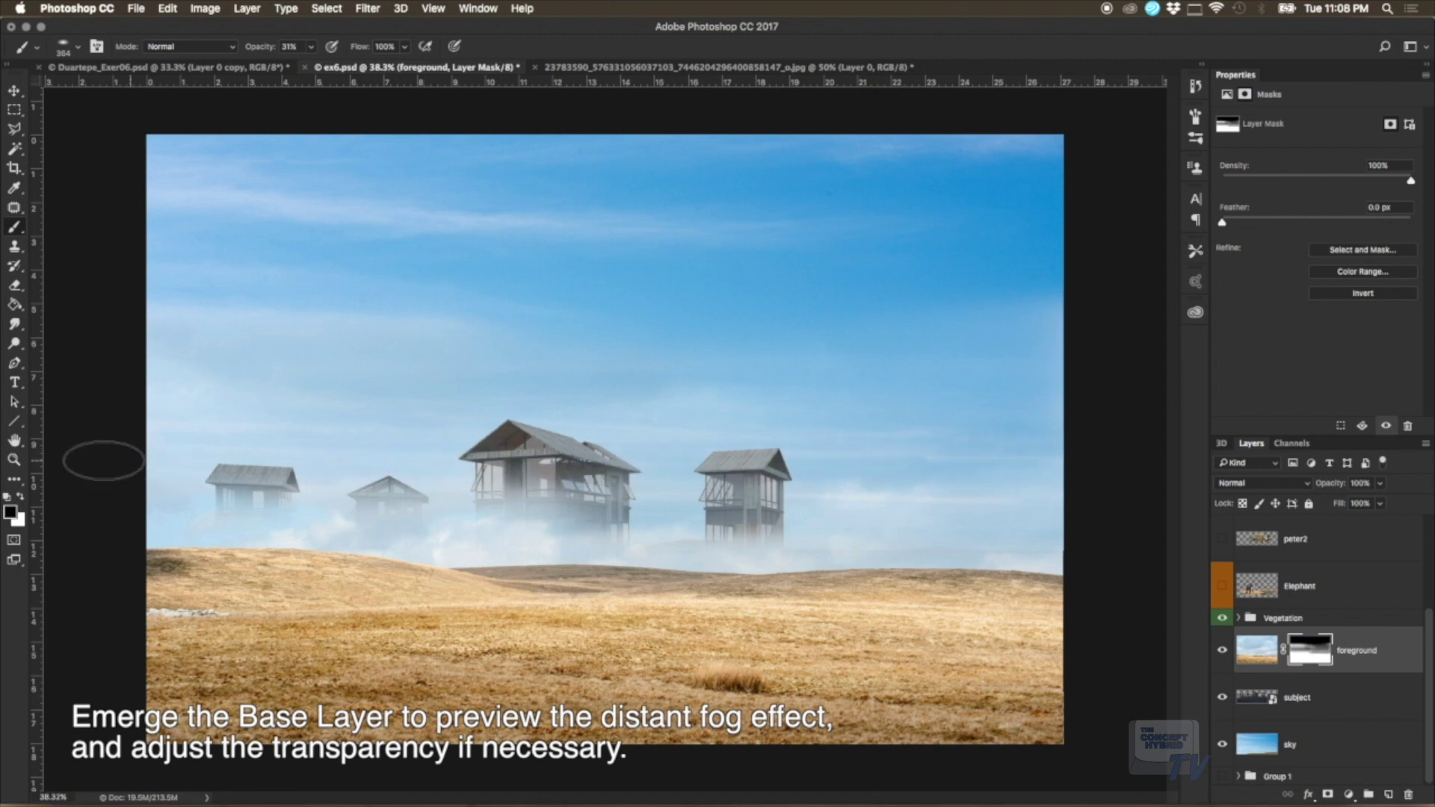
# Step: Paint away the fog around the houses and shift the sky layer down slightly
pyautogui.moveTo(177, 502); pyautogui.dragTo(1139, 520)
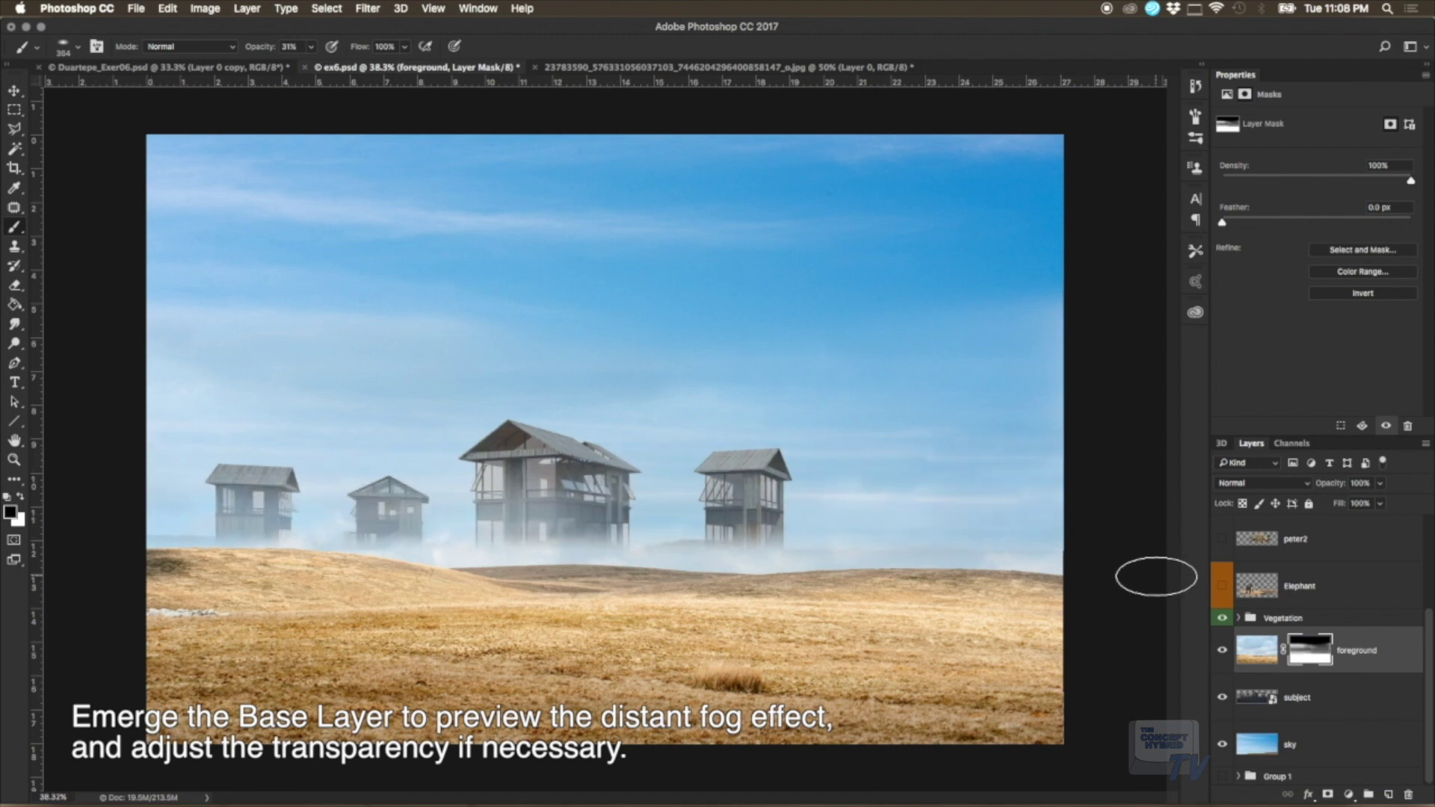
pyautogui.click(1309, 748)
pyautogui.moveTo(1009, 490); pyautogui.dragTo(997, 445)
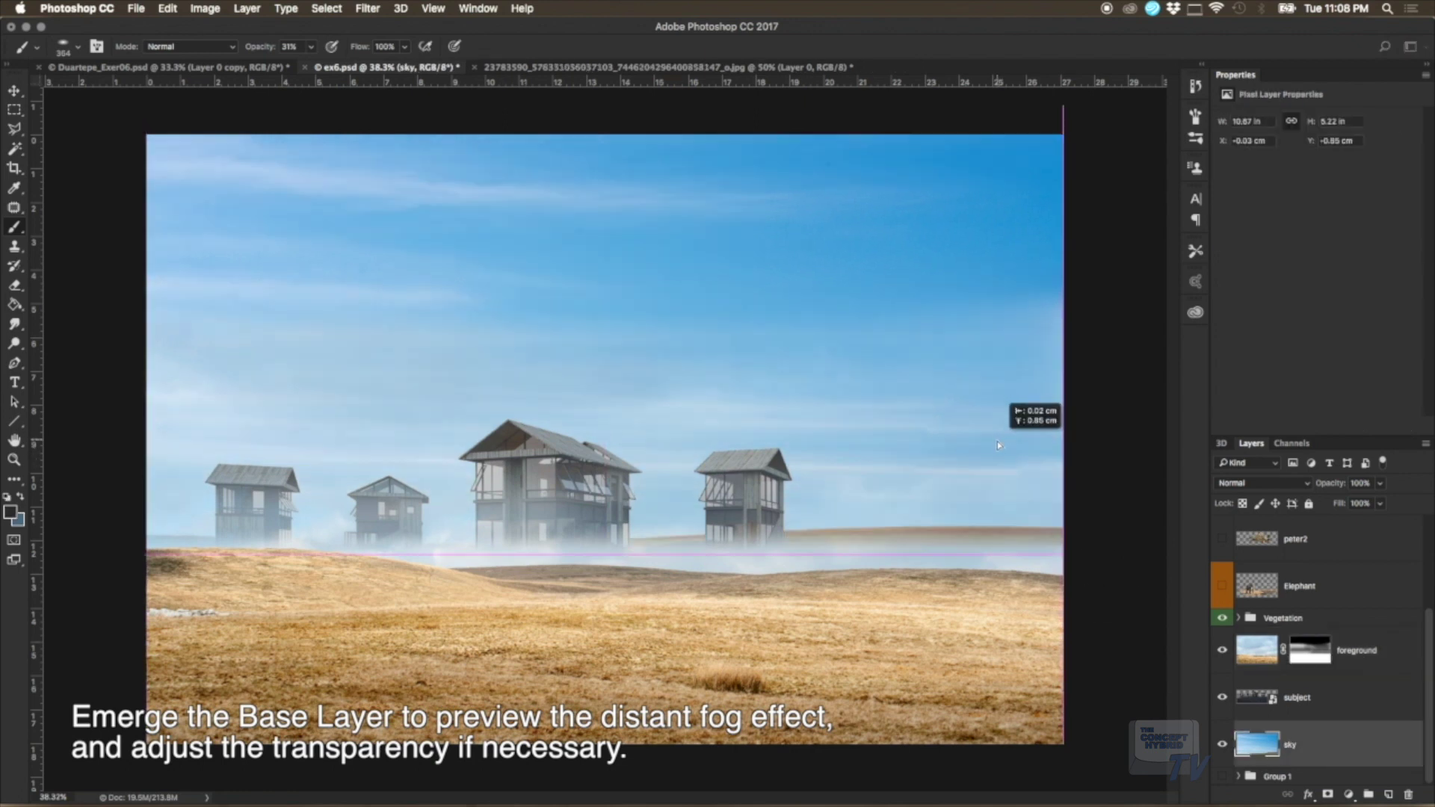
# Step: Lower the sky slightly, then paint fog away along the horizon on the foreground mask
pyautogui.moveTo(997, 440); pyautogui.dragTo(997, 442)
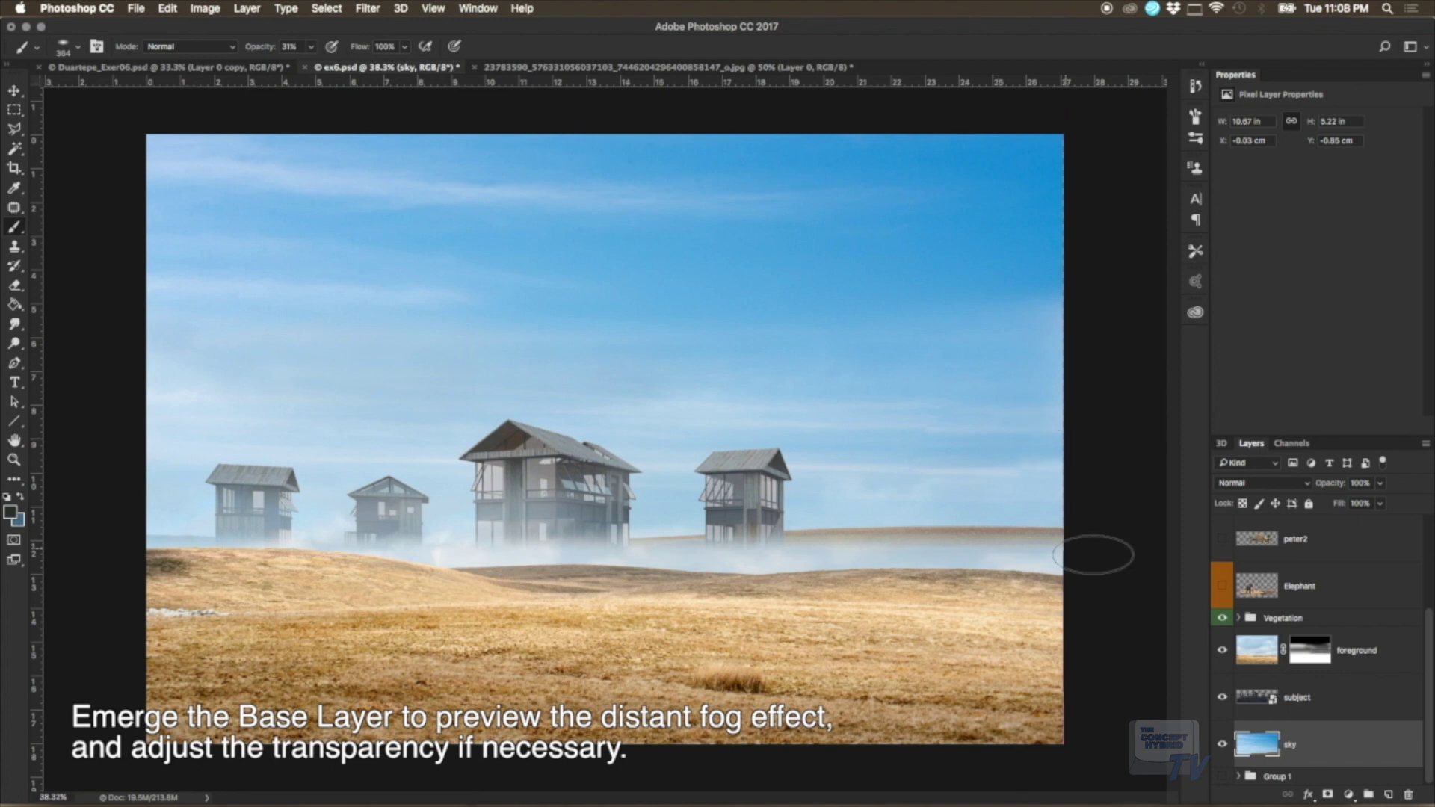
pyautogui.moveTo(1076, 531); pyautogui.dragTo(1076, 539)
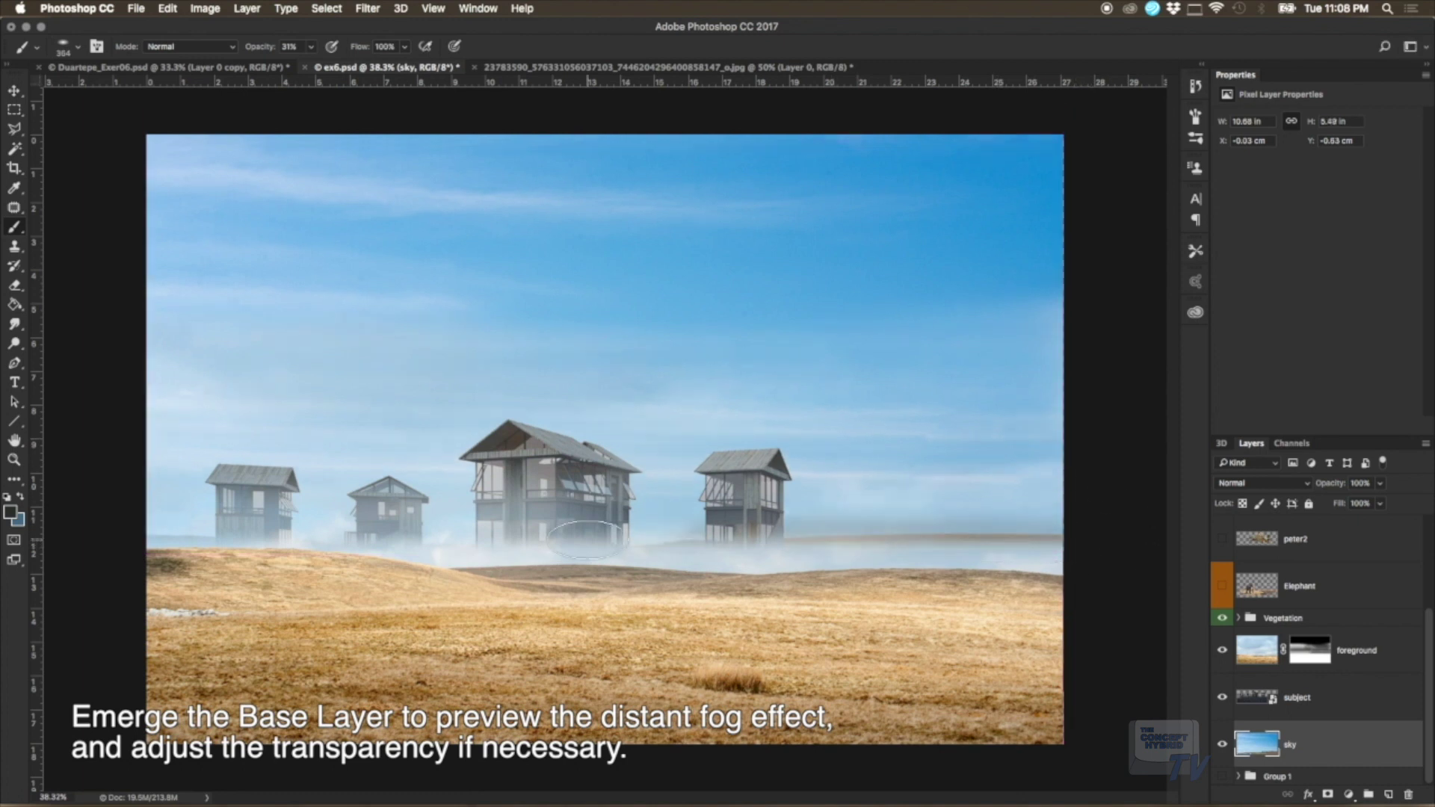
pyautogui.click(1309, 650)
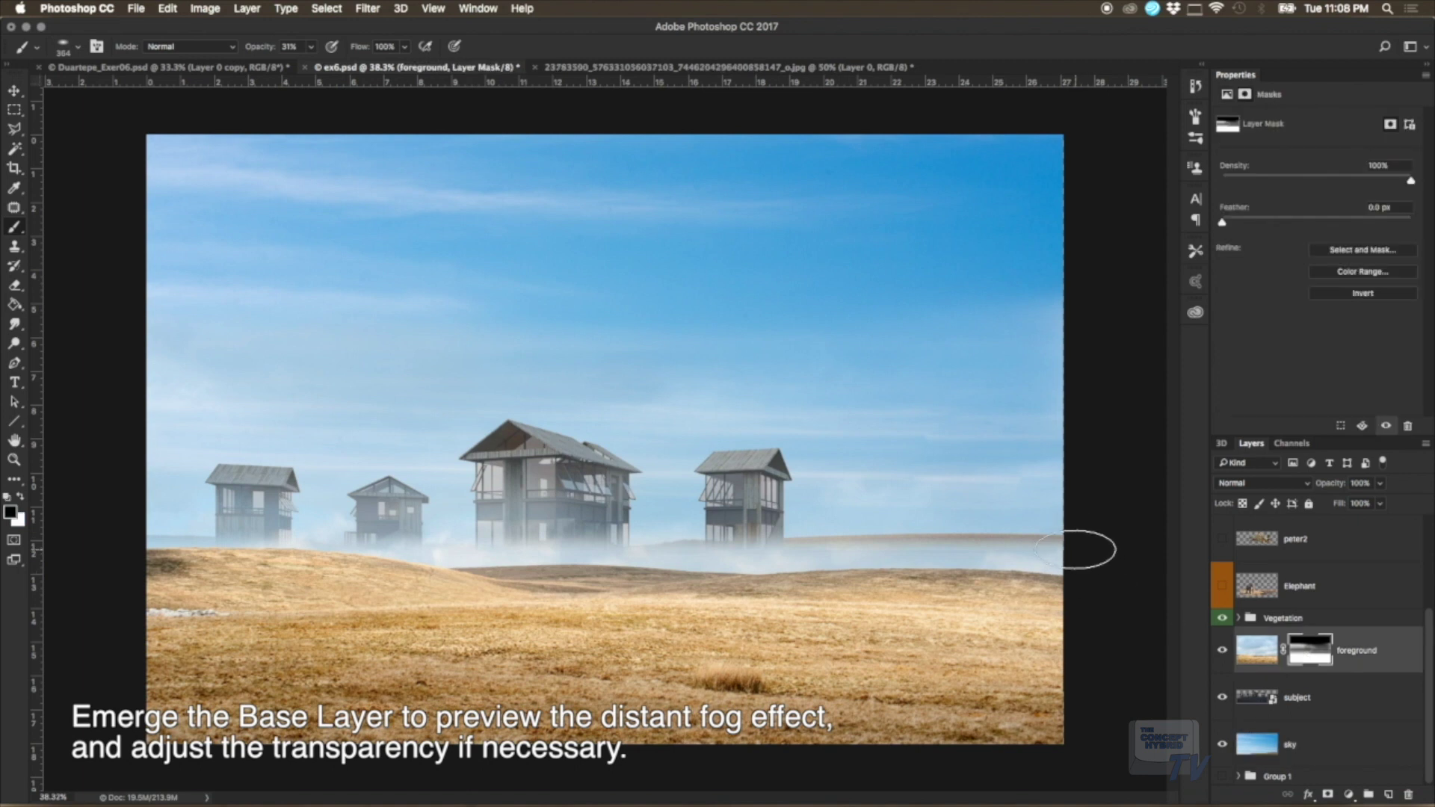
pyautogui.moveTo(1088, 551); pyautogui.dragTo(657, 555)
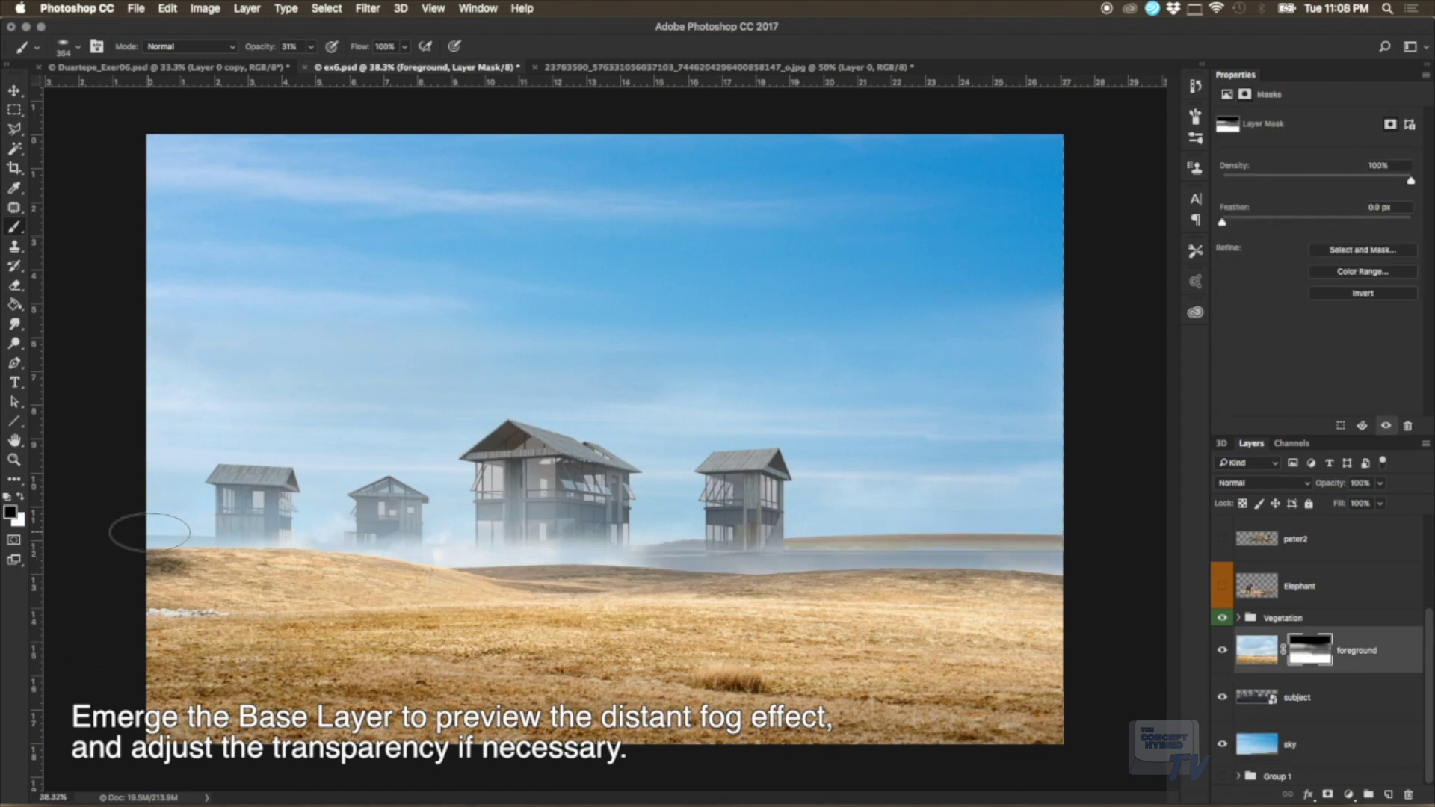
pyautogui.moveTo(154, 532); pyautogui.dragTo(1002, 512)
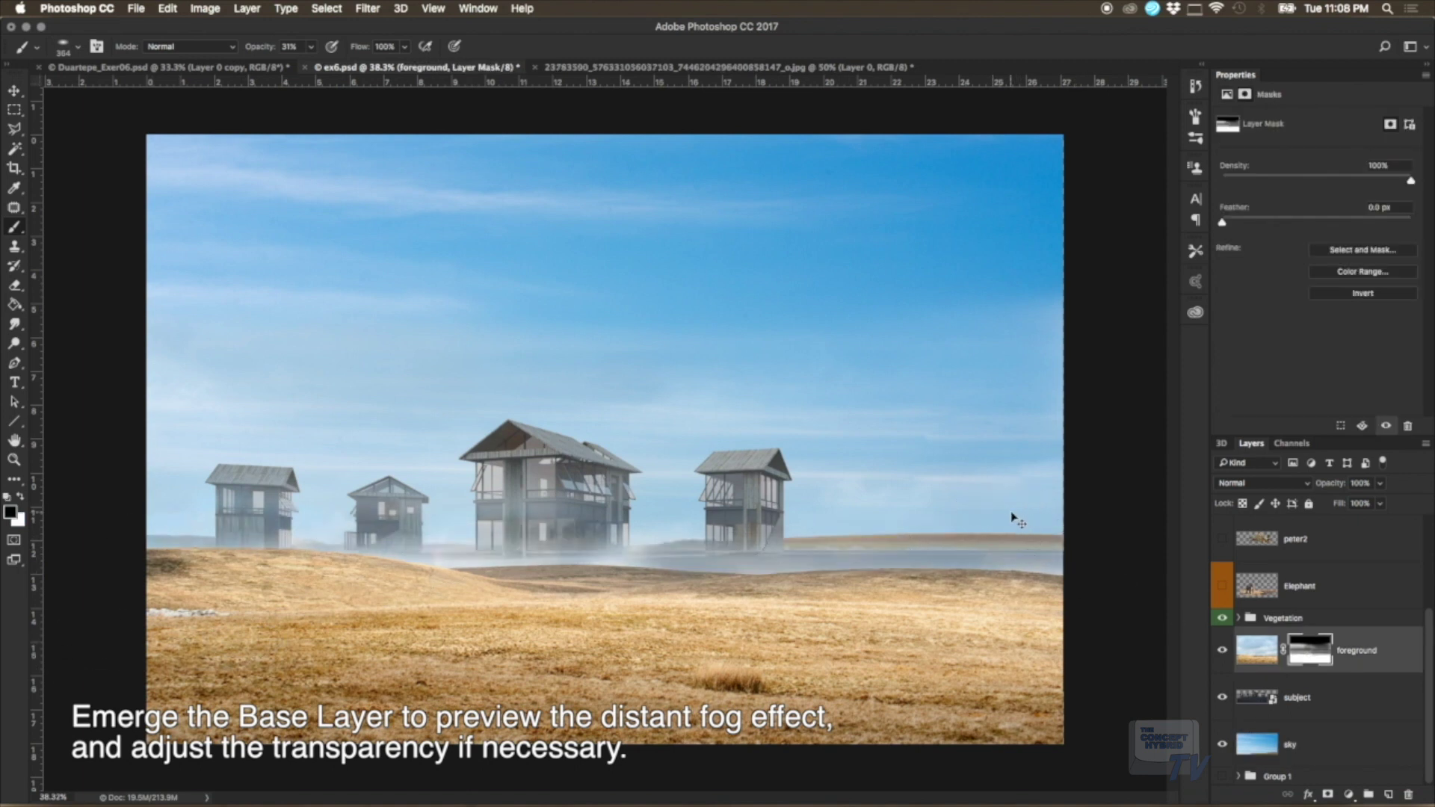
# Step: Undo the last stroke and thin the fog at the house bases at 12% brush opacity
pyautogui.hotkey('ctrl', 'z')
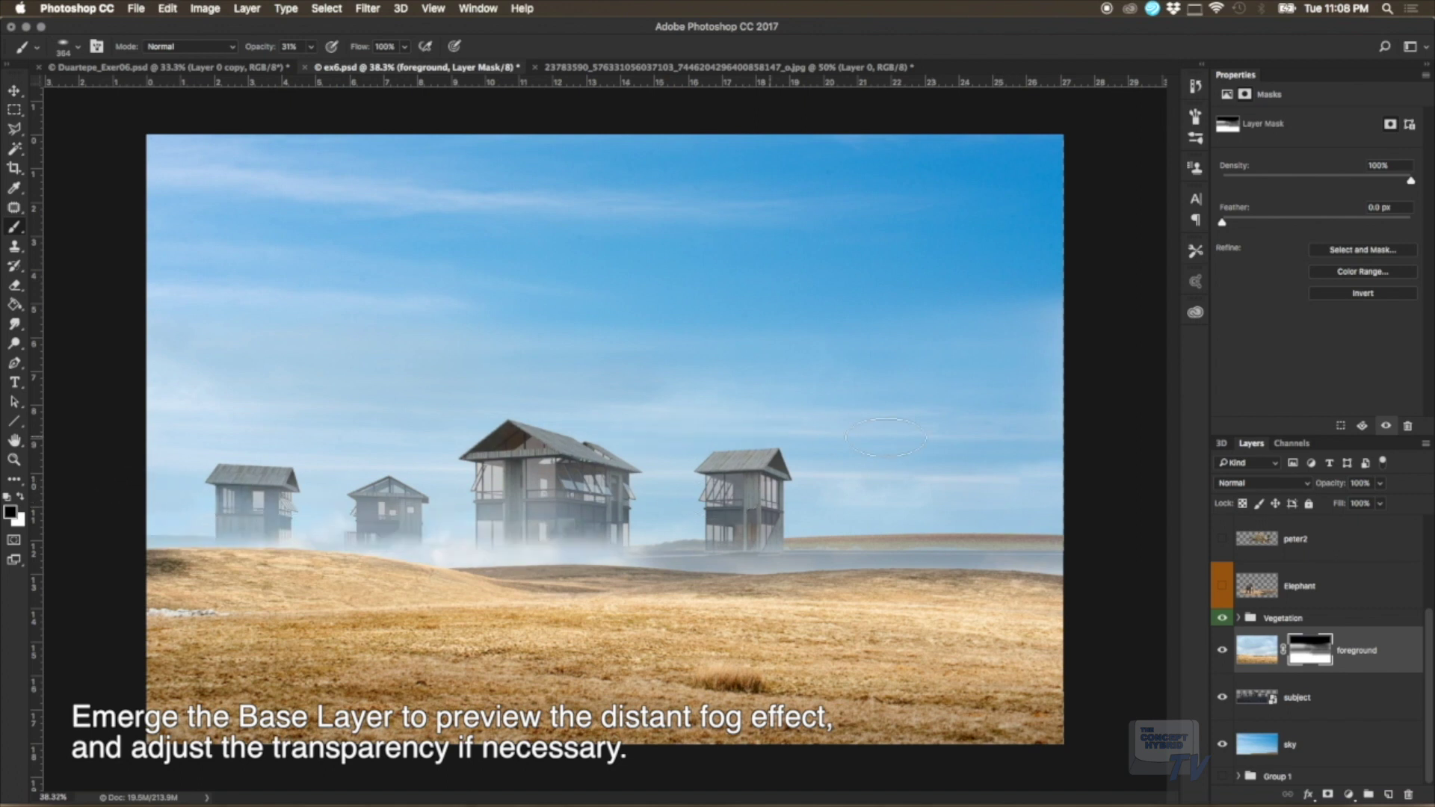
pyautogui.click(311, 46)
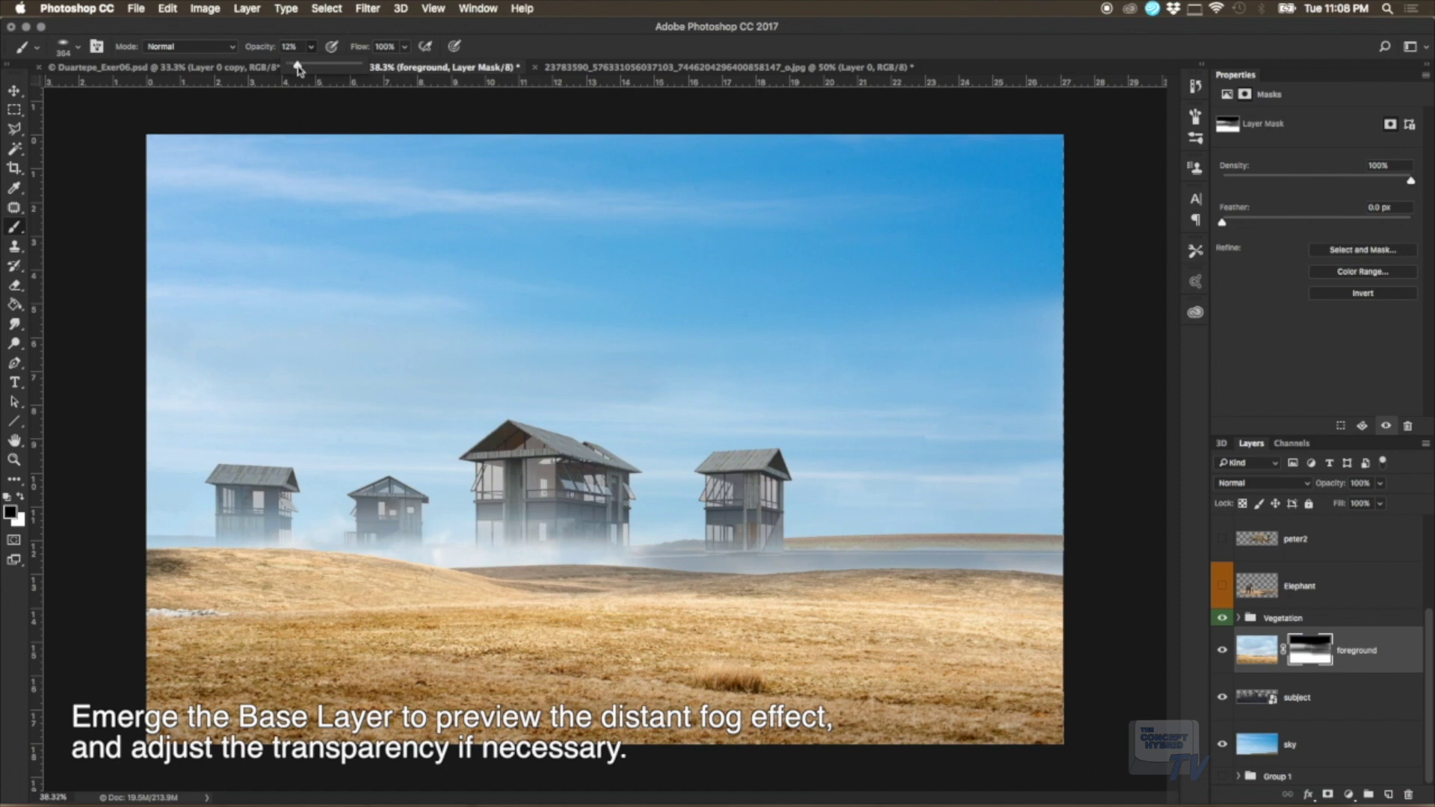
pyautogui.click(187, 511)
pyautogui.moveTo(476, 543); pyautogui.dragTo(777, 553)
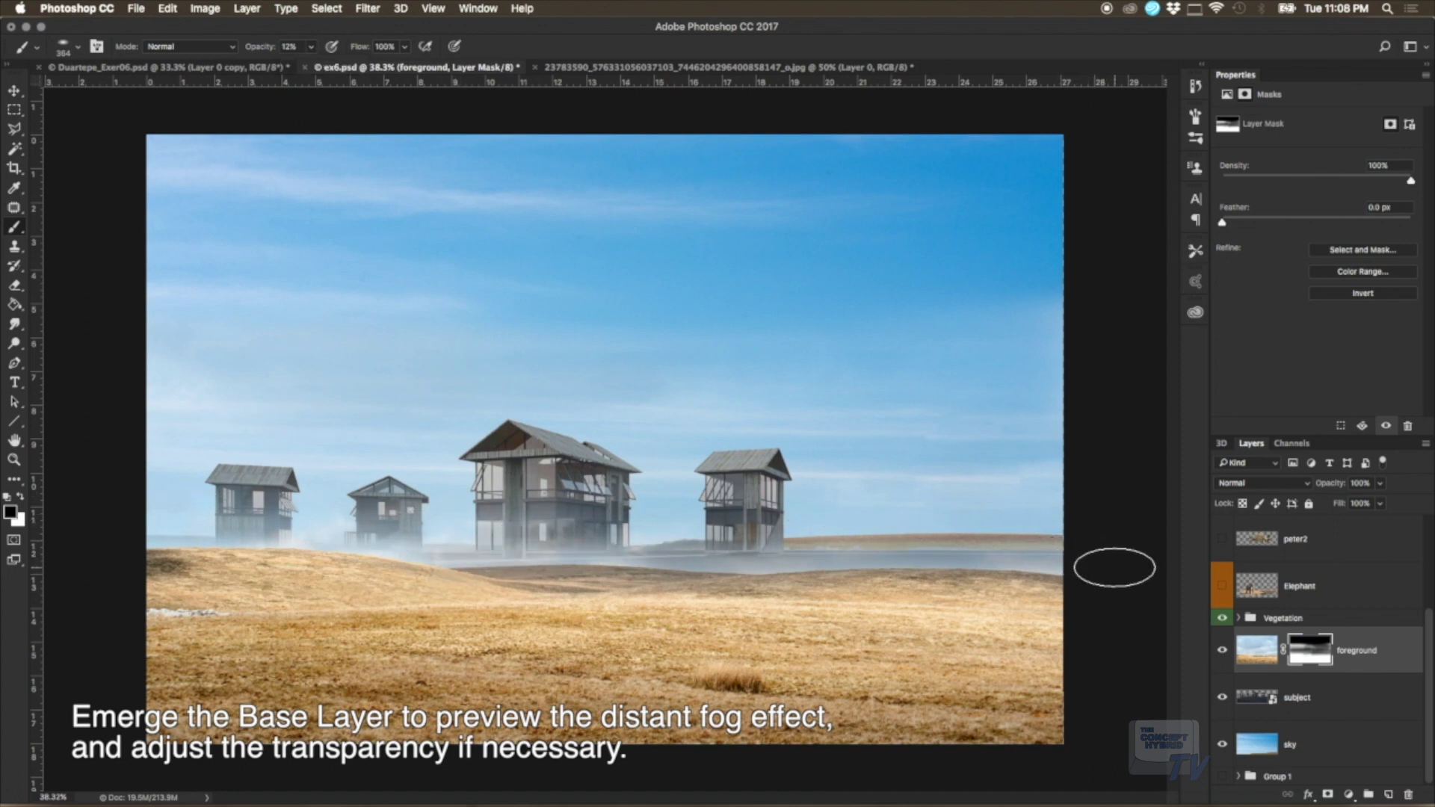
pyautogui.moveTo(464, 553); pyautogui.dragTo(195, 539)
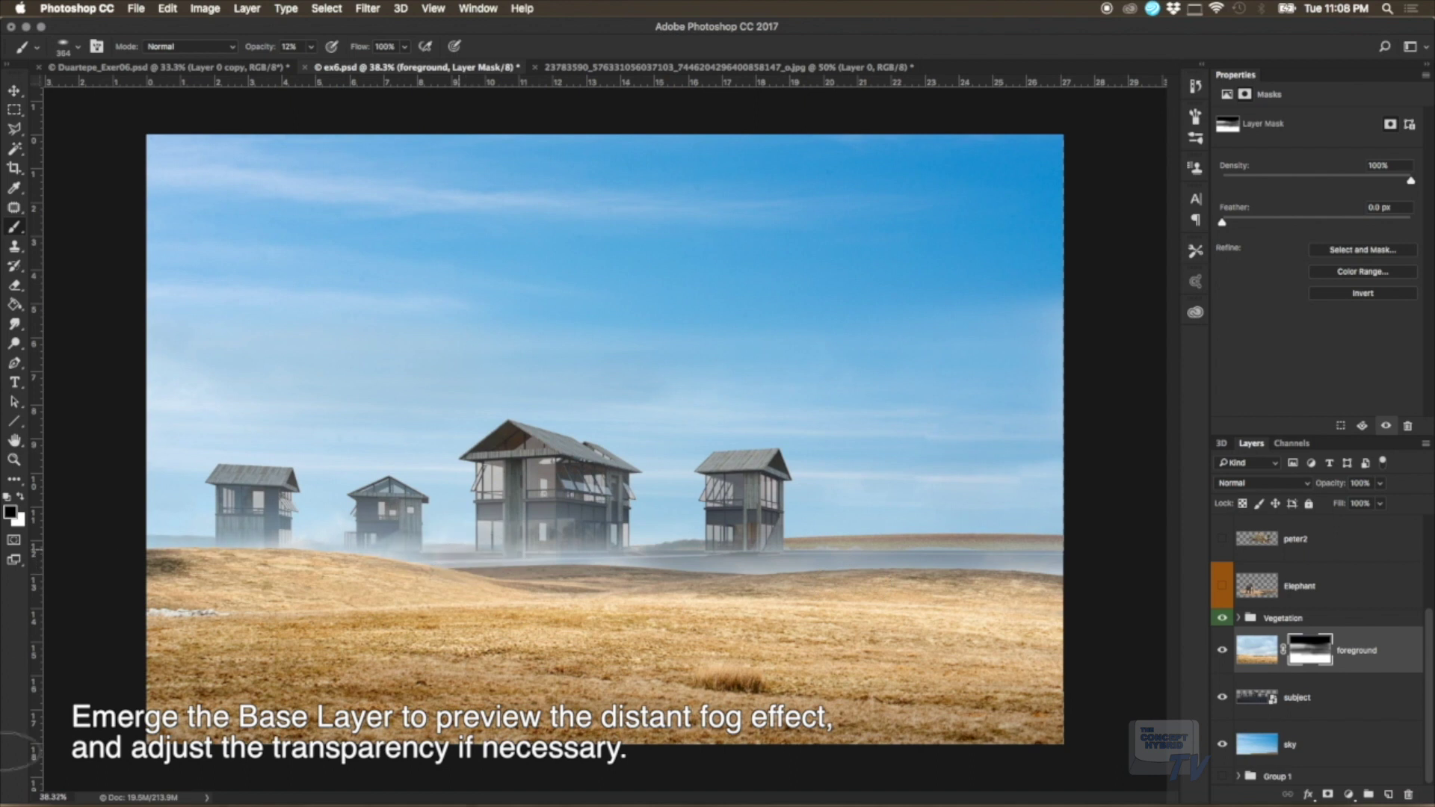
pyautogui.moveTo(321, 555); pyautogui.dragTo(643, 557)
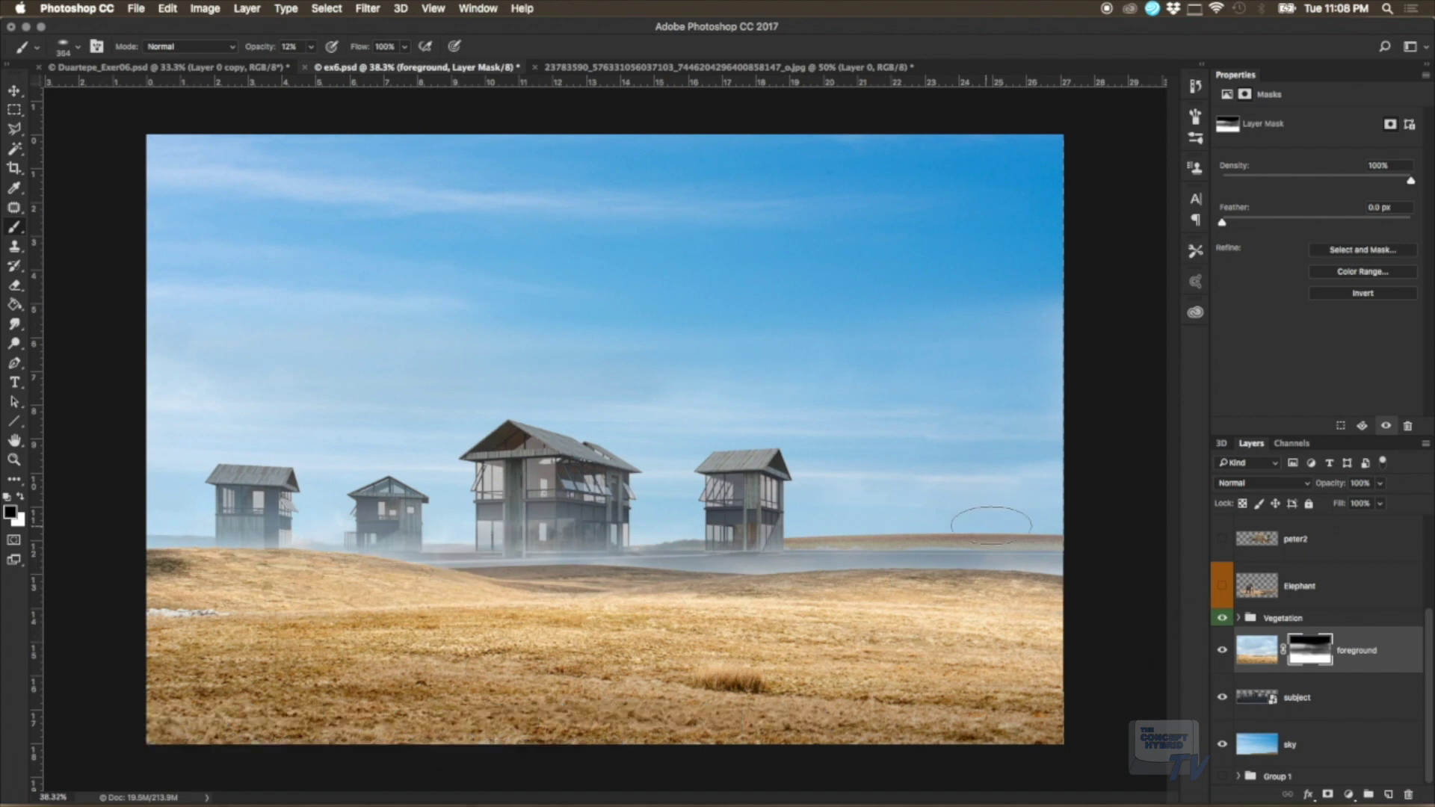
pyautogui.press('z')
pyautogui.moveTo(741, 499); pyautogui.dragTo(820, 463)
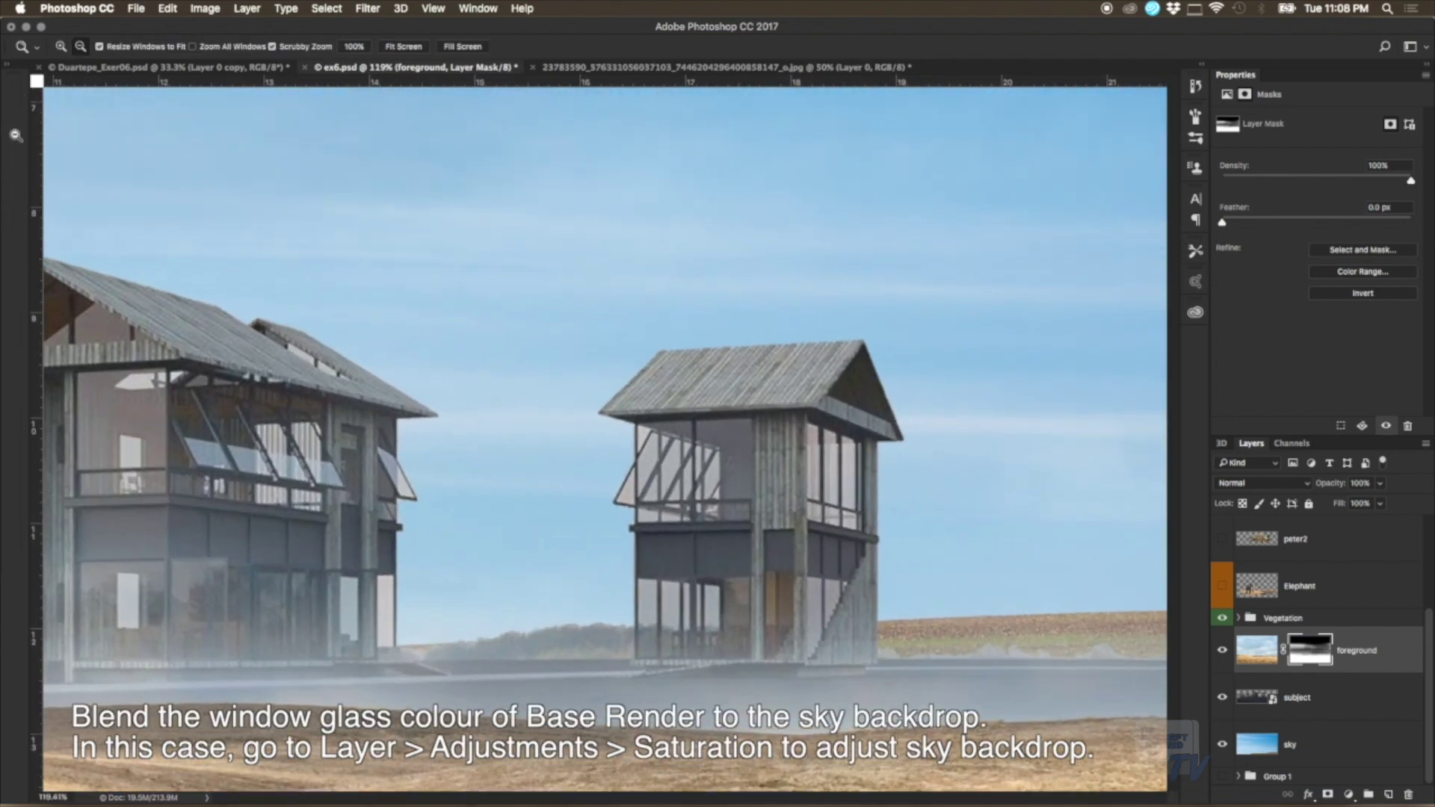
pyautogui.click(13, 110)
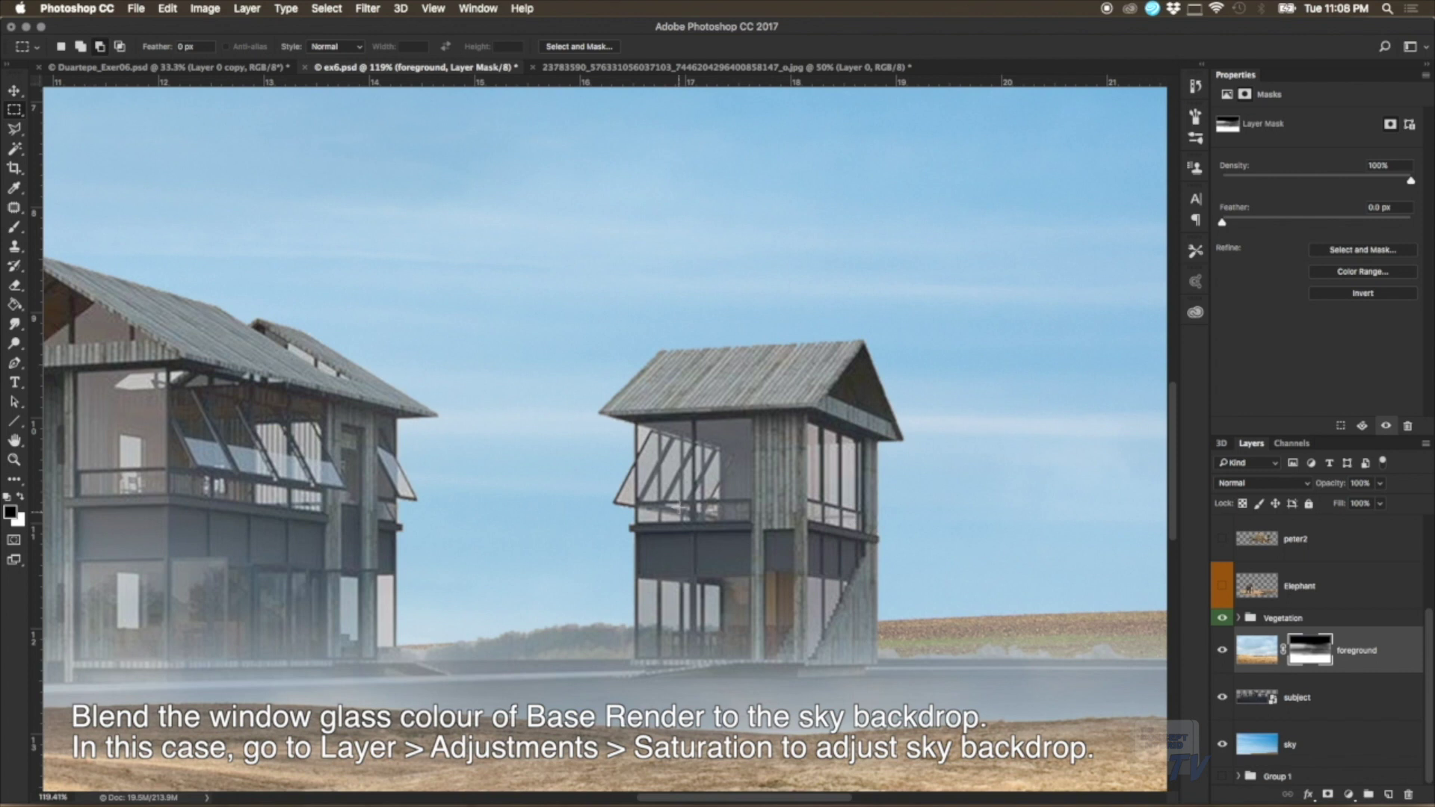
pyautogui.moveTo(636, 442); pyautogui.dragTo(641, 461)
pyautogui.press('super+d')
pyautogui.press('z')
pyautogui.moveTo(837, 436); pyautogui.dragTo(774, 469)
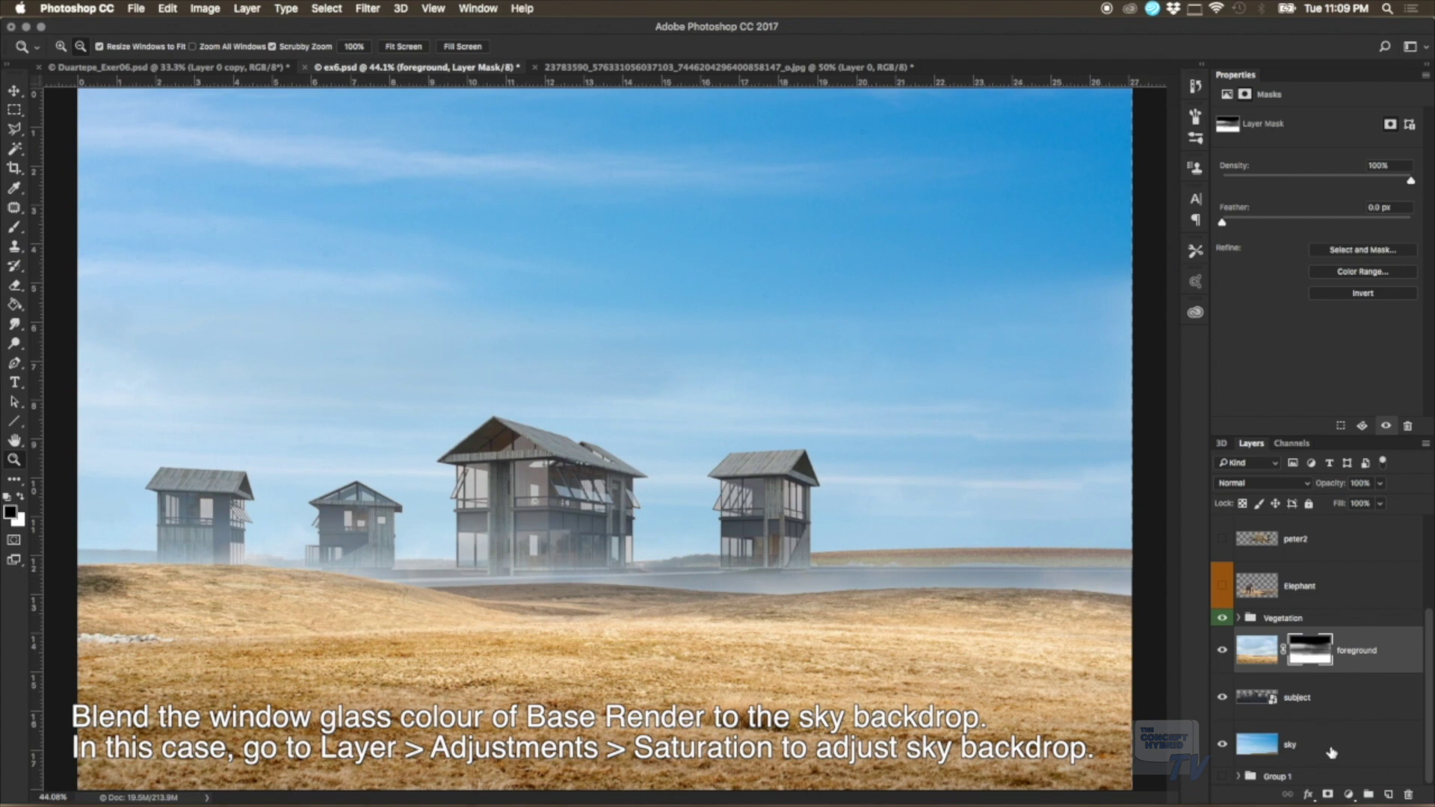
pyautogui.click(1369, 752)
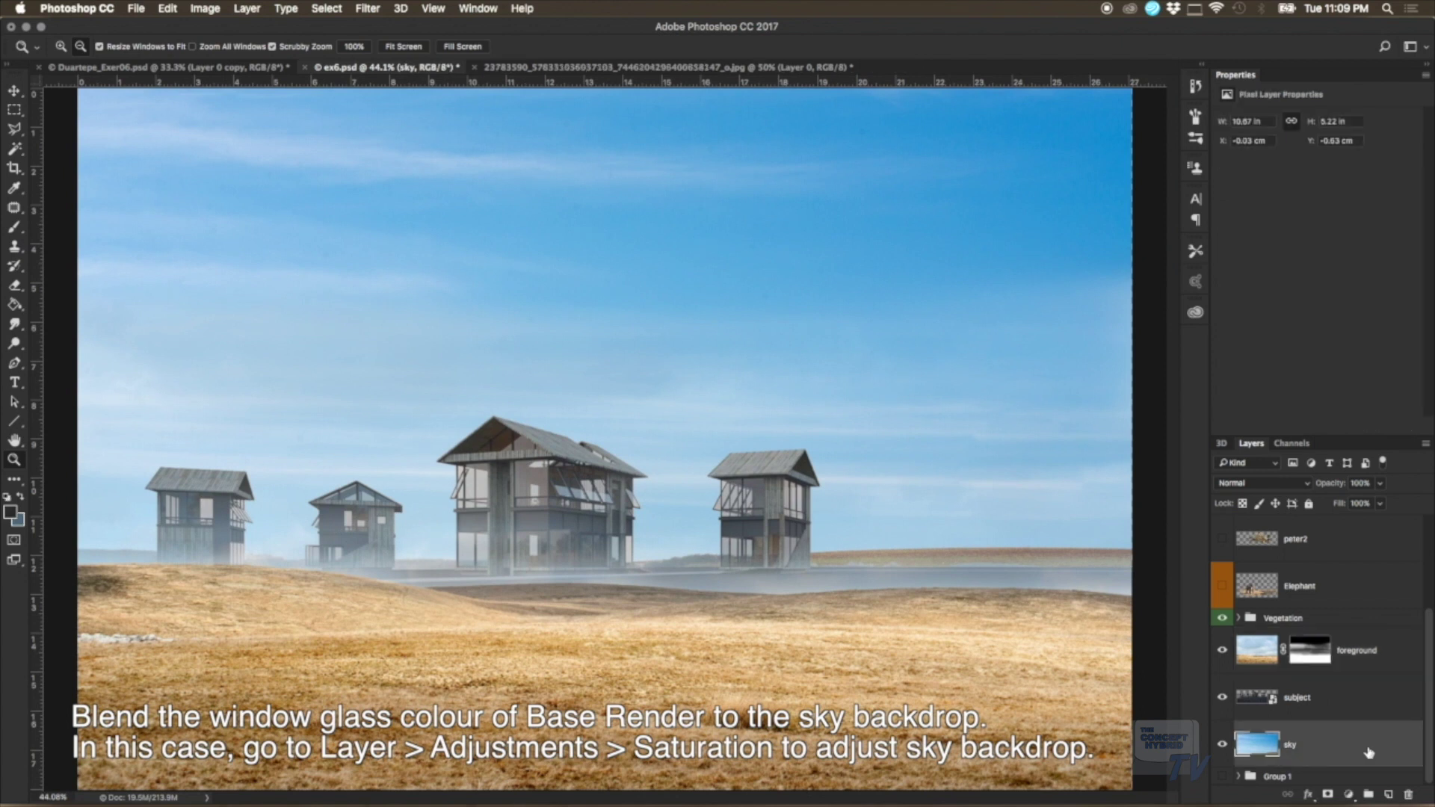
# Step: Apply Hue/Saturation to the sky layer: Hue +180, Saturation -56, Lightness +33
pyautogui.click(1222, 744)
pyautogui.click(207, 9)
pyautogui.moveTo(230, 49)
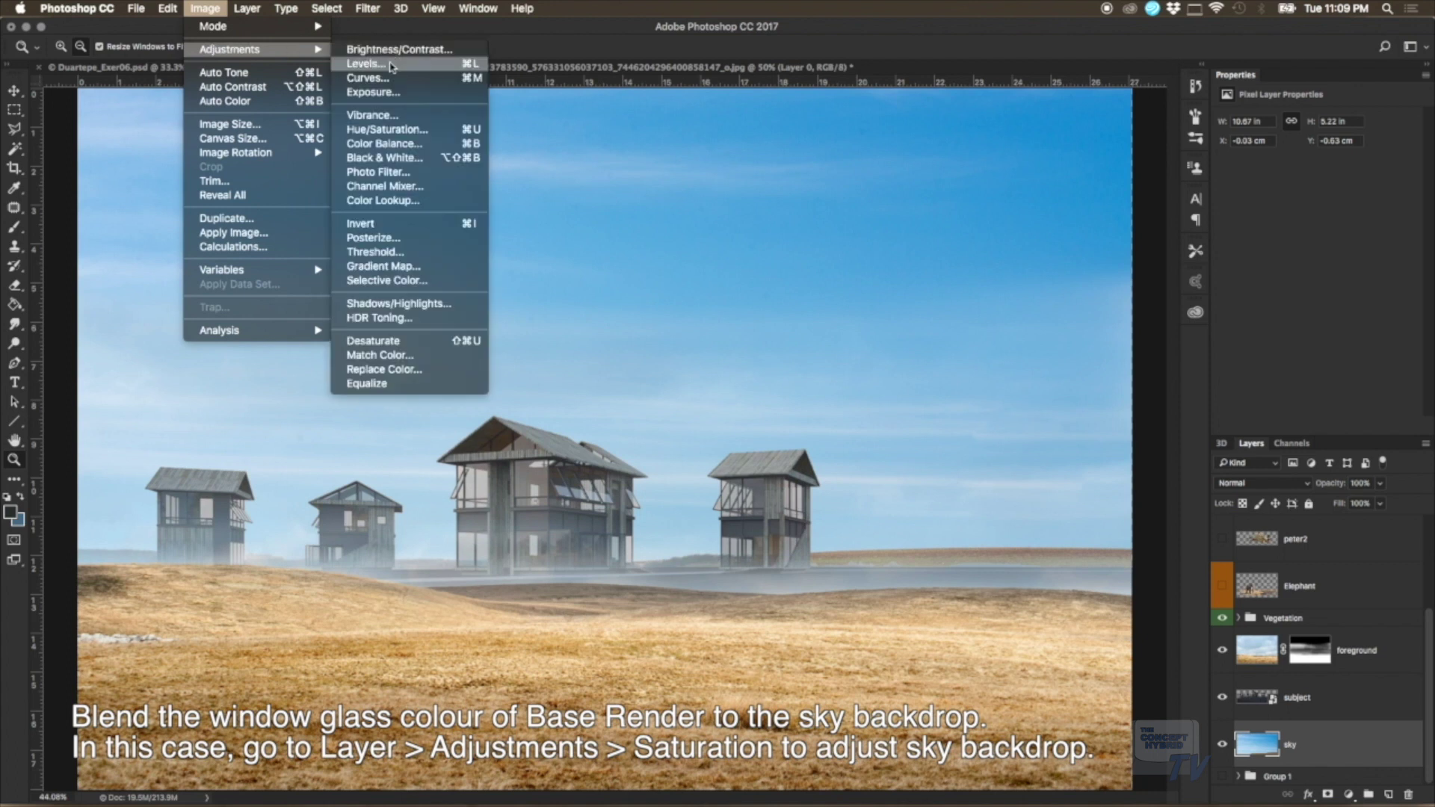
pyautogui.click(404, 131)
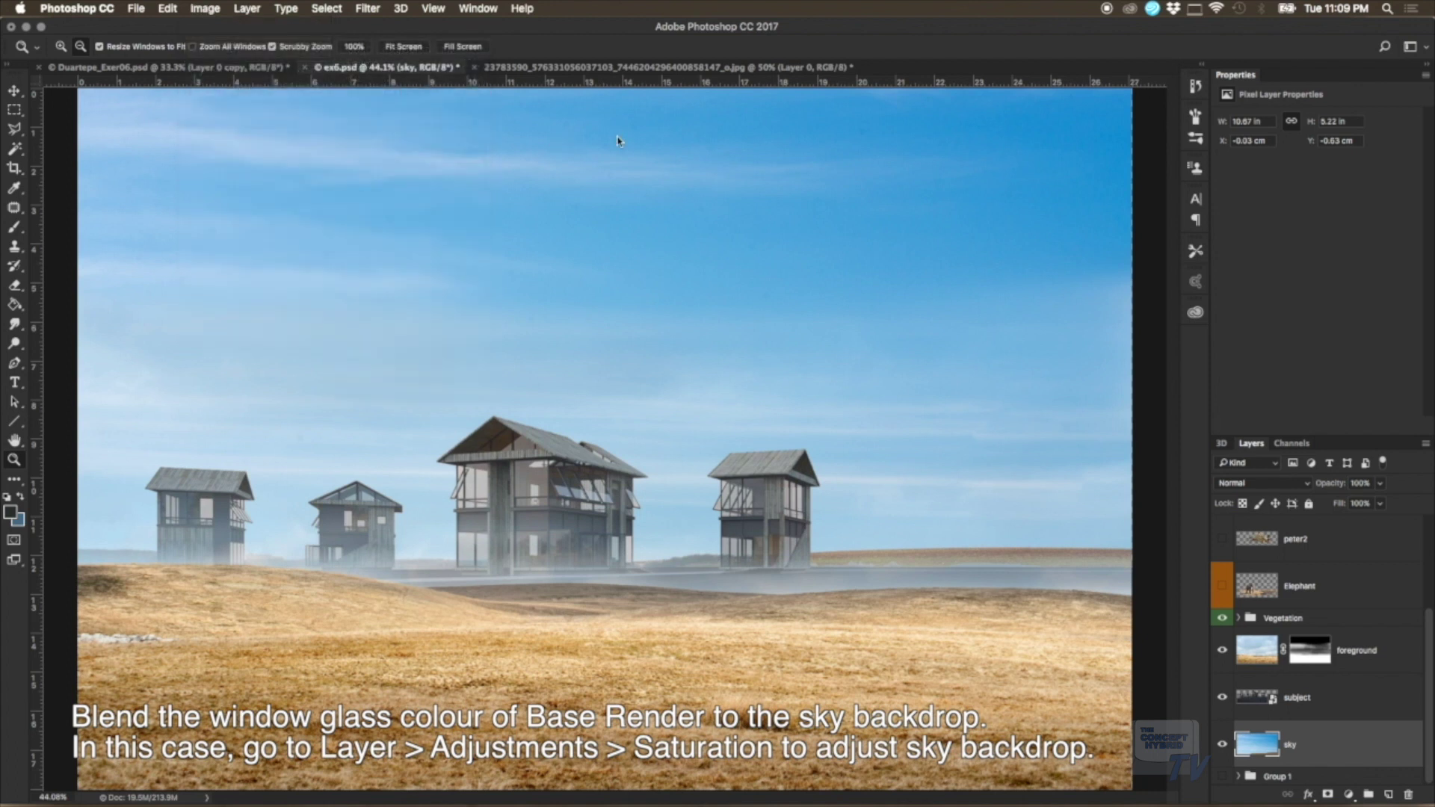
pyautogui.moveTo(757, 127)
pyautogui.mouseDown()
pyautogui.moveTo(789, 127)
pyautogui.moveTo(723, 127)
pyautogui.mouseUp()
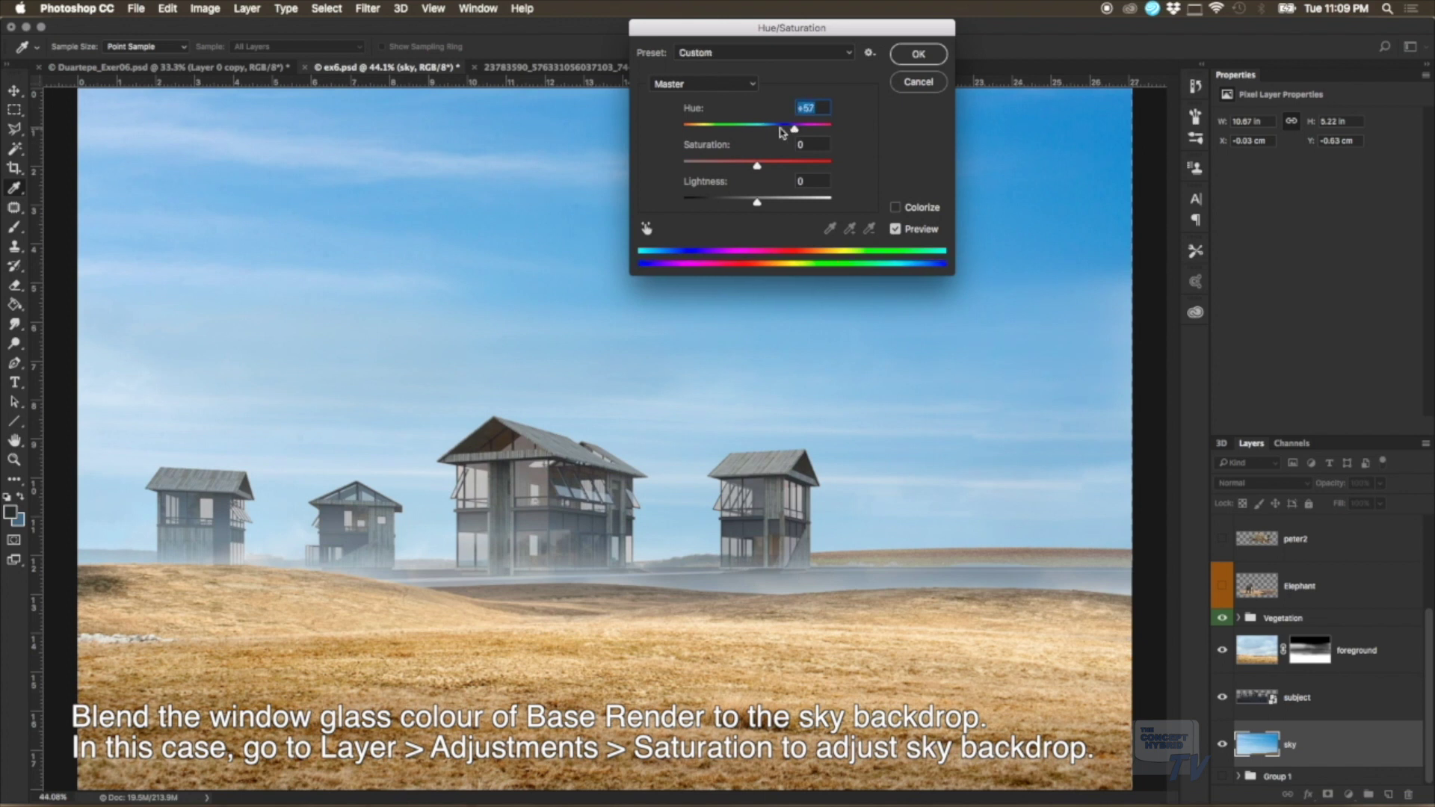
pyautogui.moveTo(723, 131); pyautogui.dragTo(782, 137)
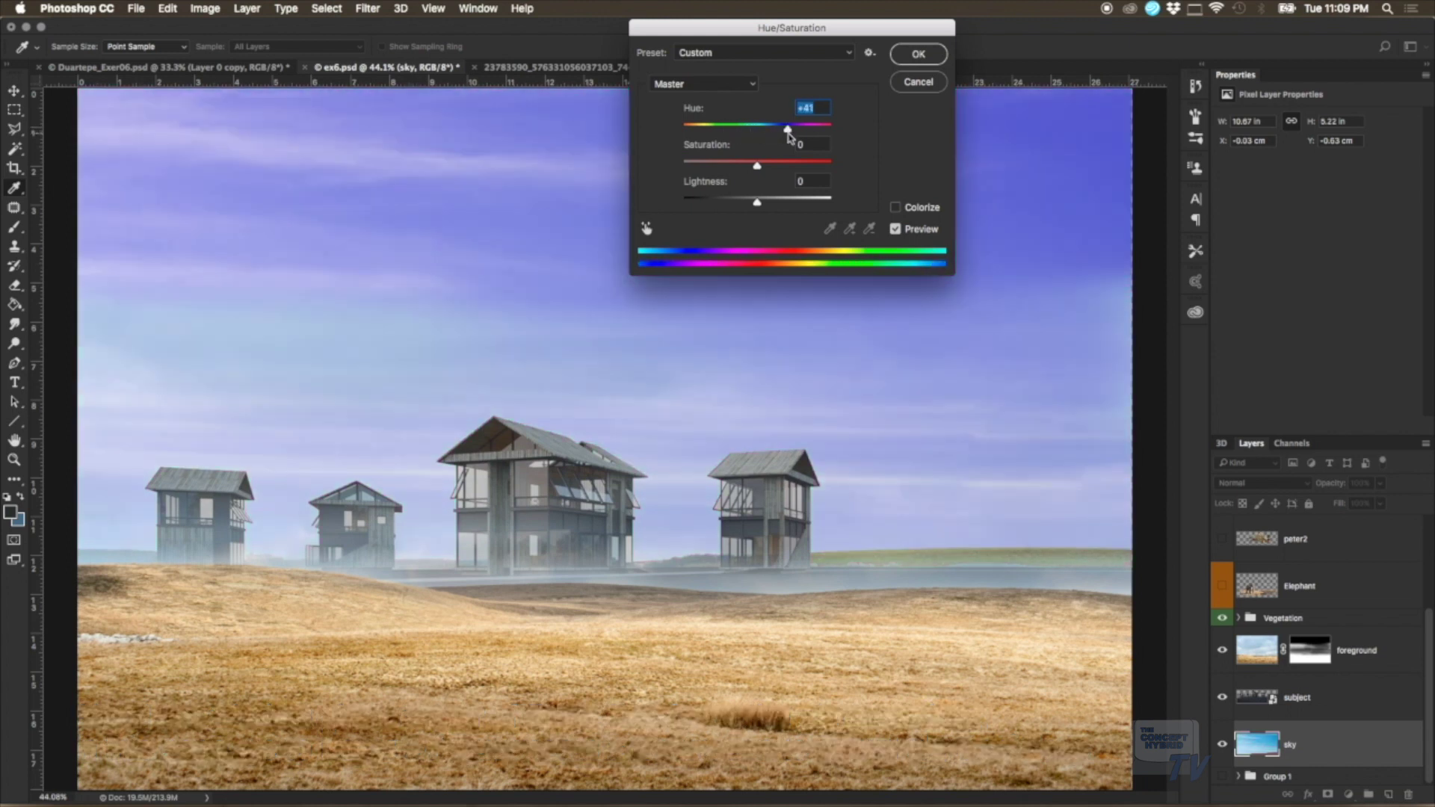
pyautogui.moveTo(782, 137)
pyautogui.mouseDown()
pyautogui.moveTo(731, 165)
pyautogui.moveTo(835, 135)
pyautogui.mouseUp()
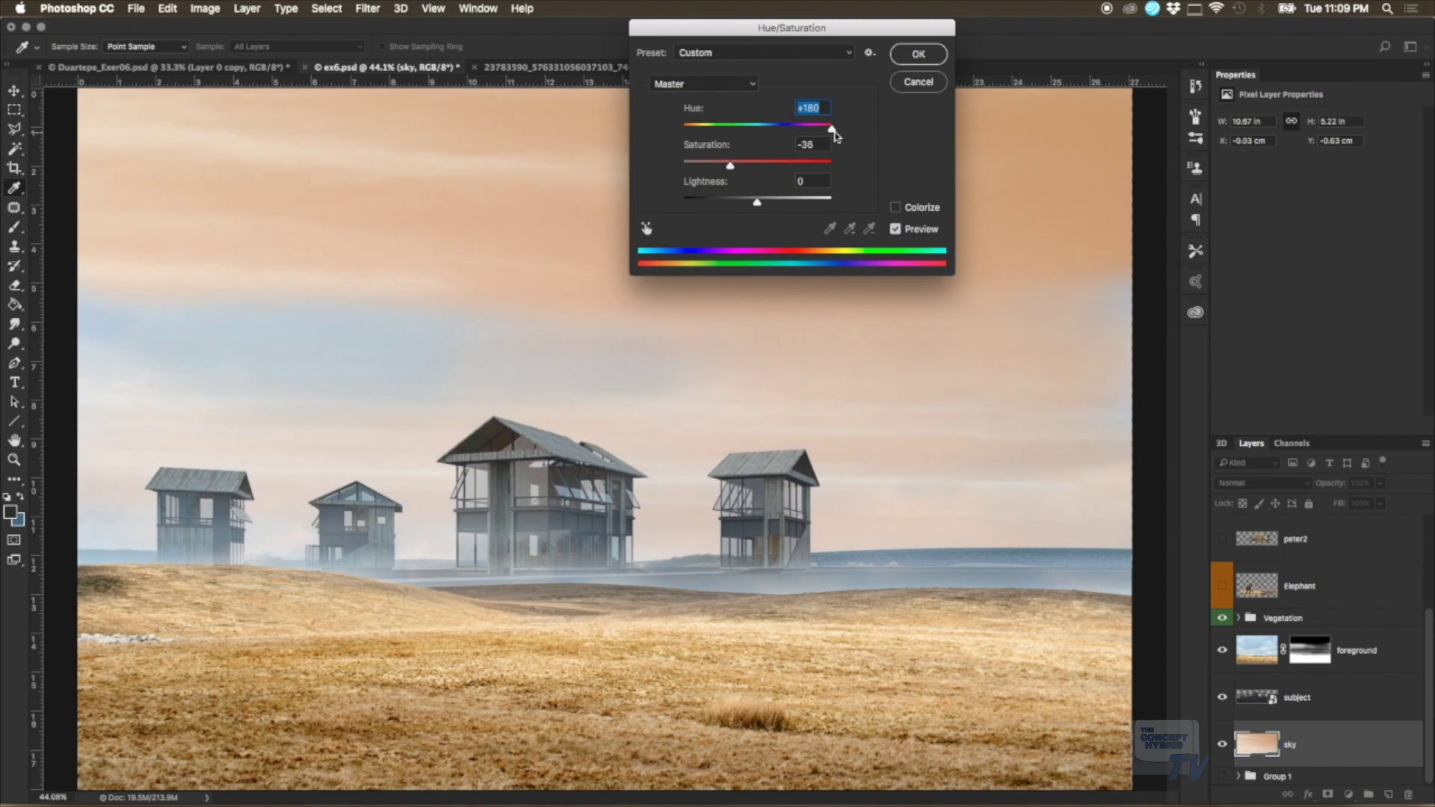
pyautogui.moveTo(835, 135); pyautogui.dragTo(838, 136)
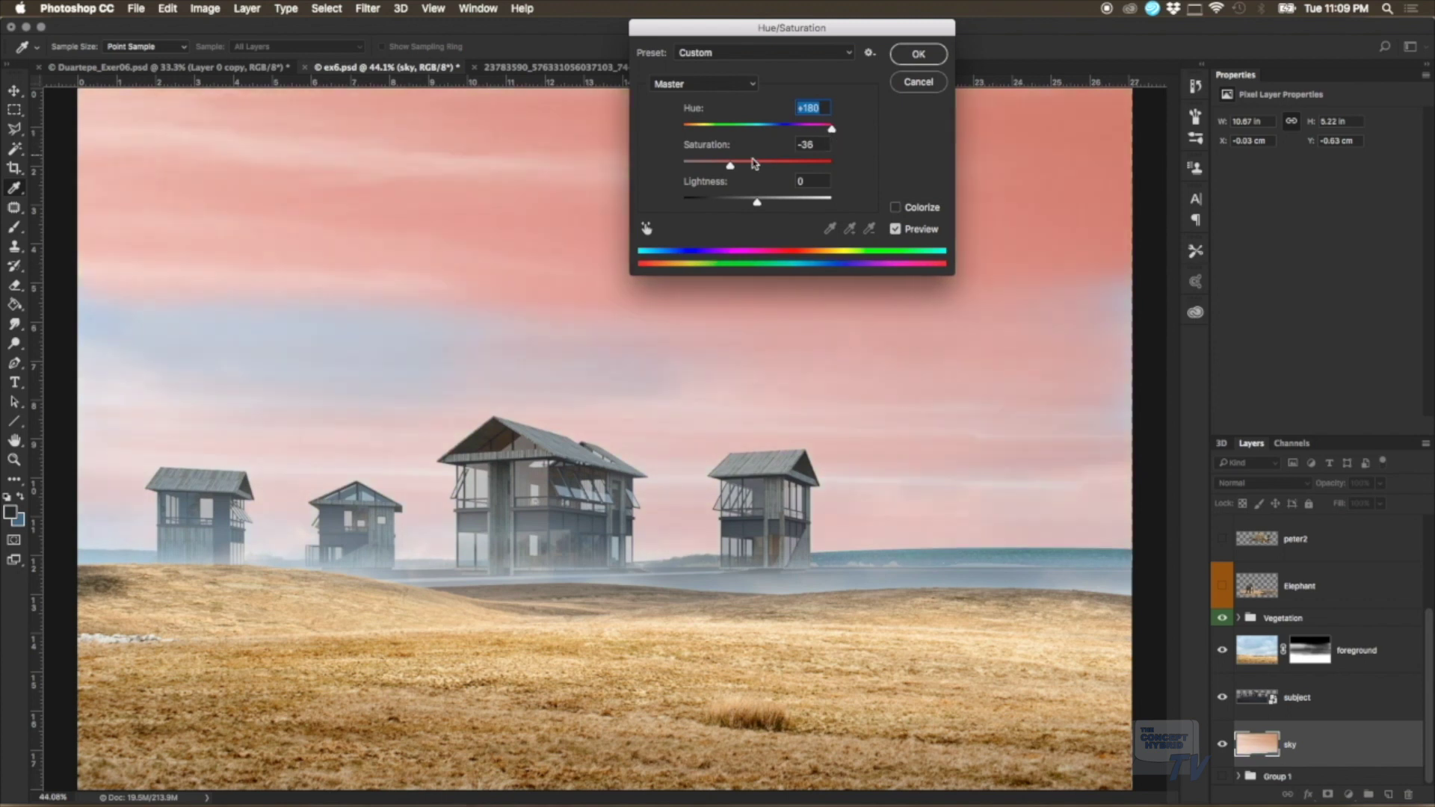
pyautogui.moveTo(730, 165); pyautogui.dragTo(721, 166)
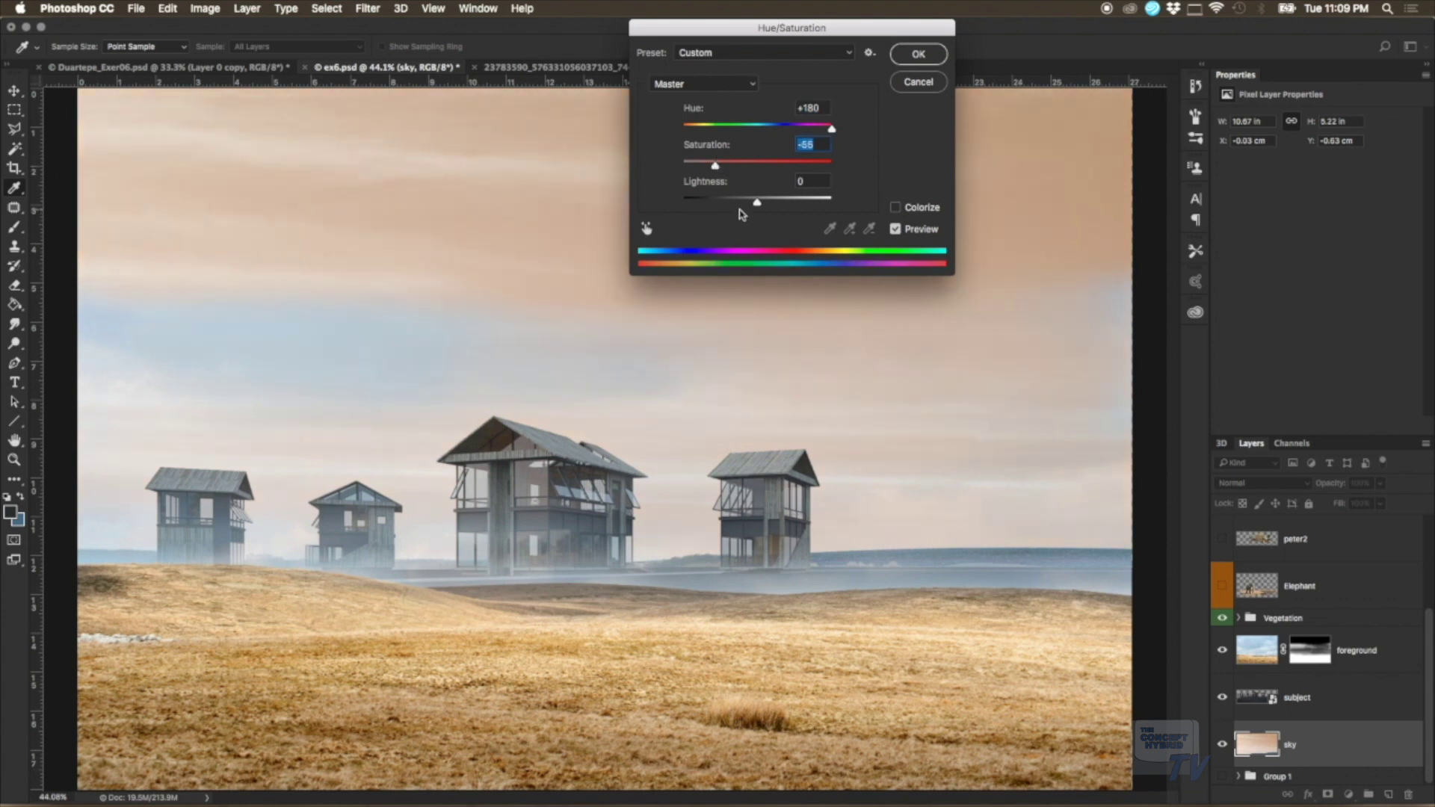
pyautogui.moveTo(757, 203)
pyautogui.mouseDown()
pyautogui.moveTo(726, 205)
pyautogui.moveTo(793, 207)
pyautogui.mouseUp()
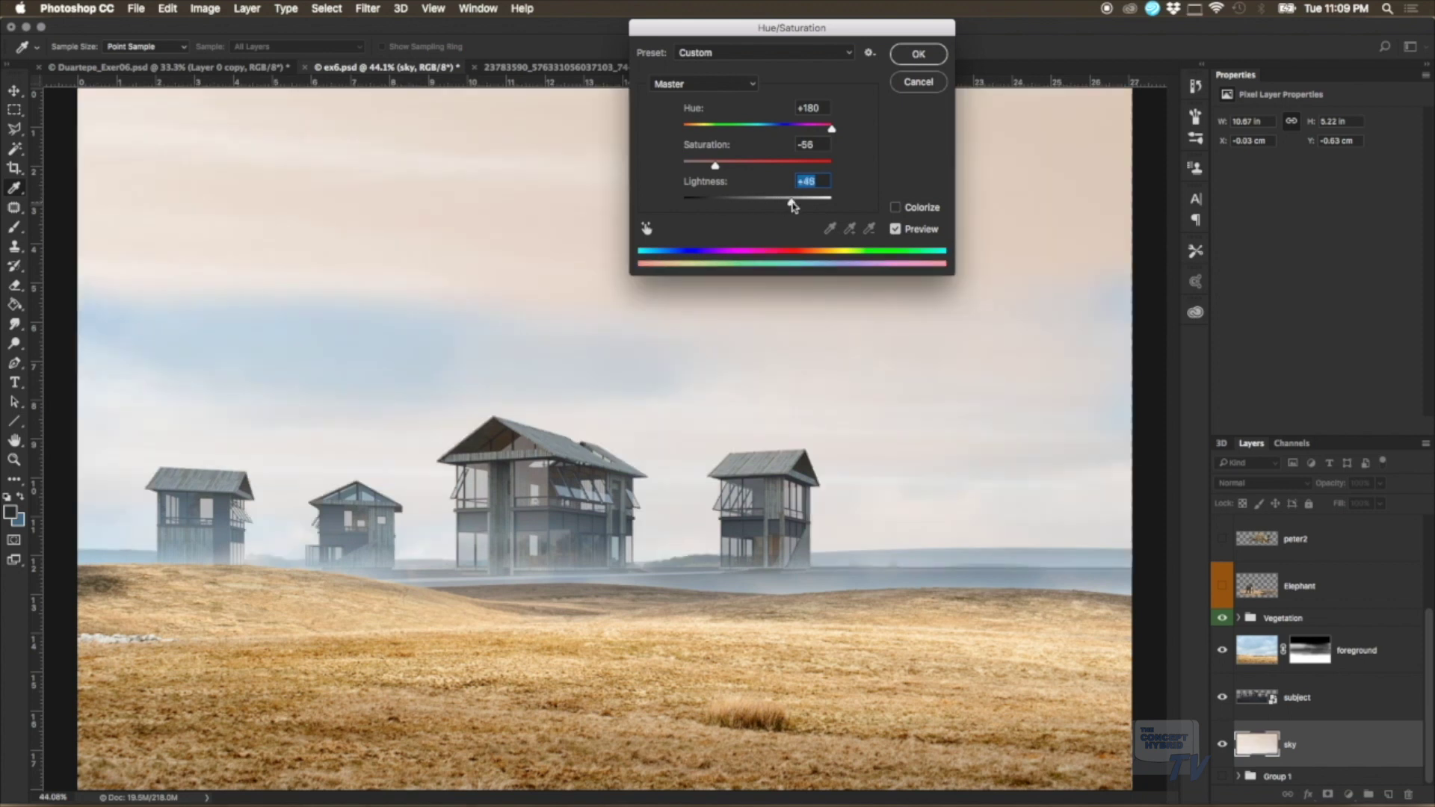
pyautogui.moveTo(786, 205); pyautogui.dragTo(771, 207)
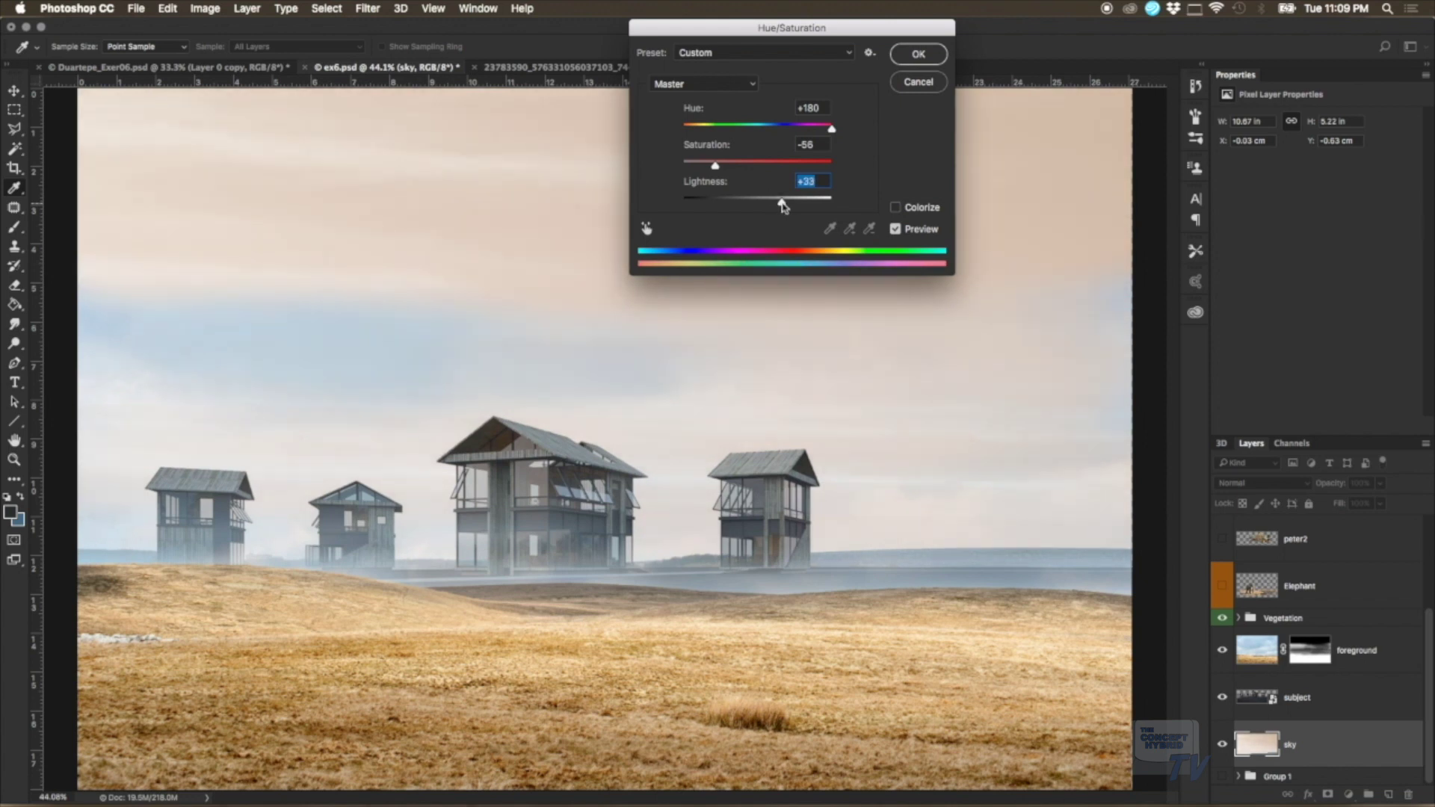
pyautogui.click(917, 52)
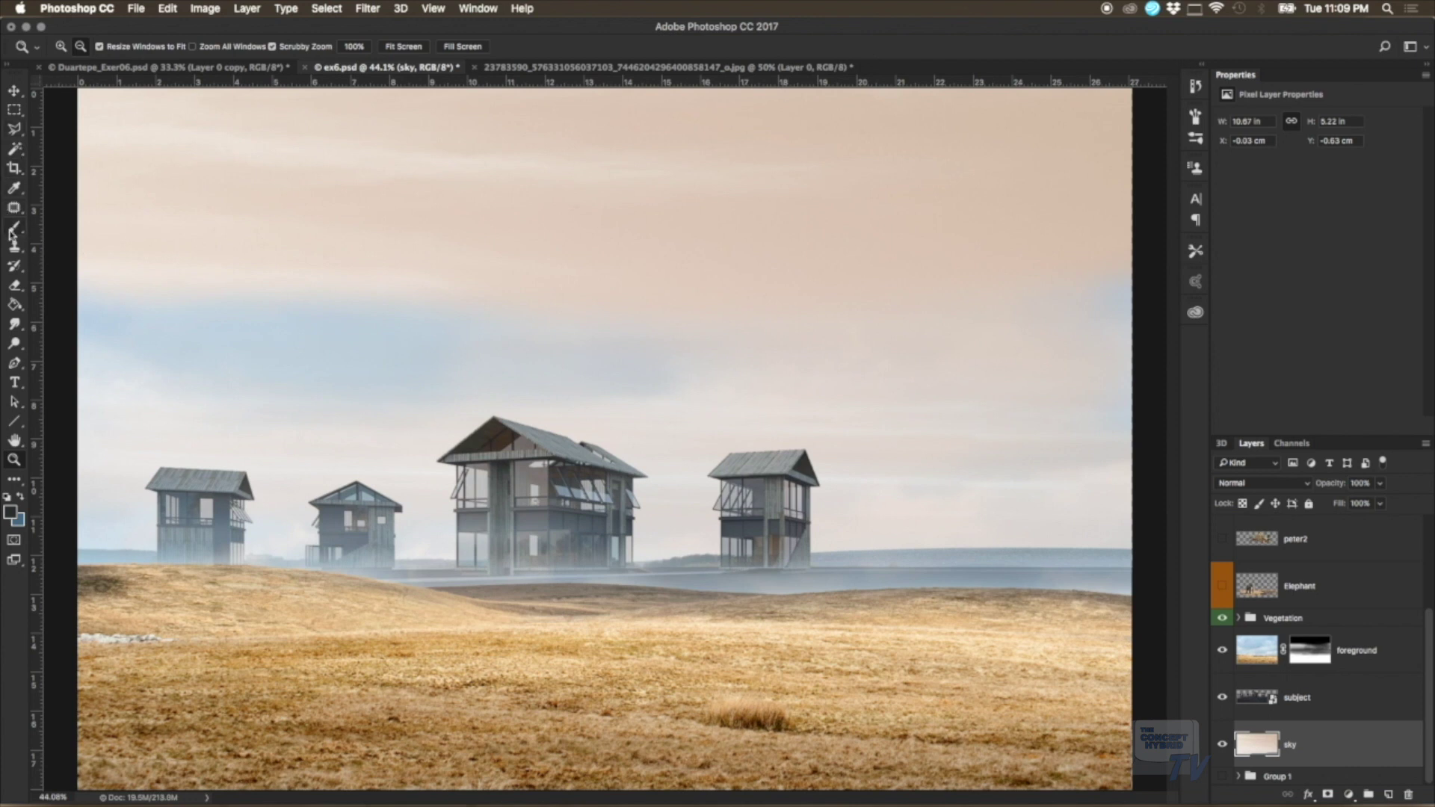
# Step: Brush over the blue sky band on the foreground mask with a soft brush at 28% opacity
pyautogui.click(14, 227)
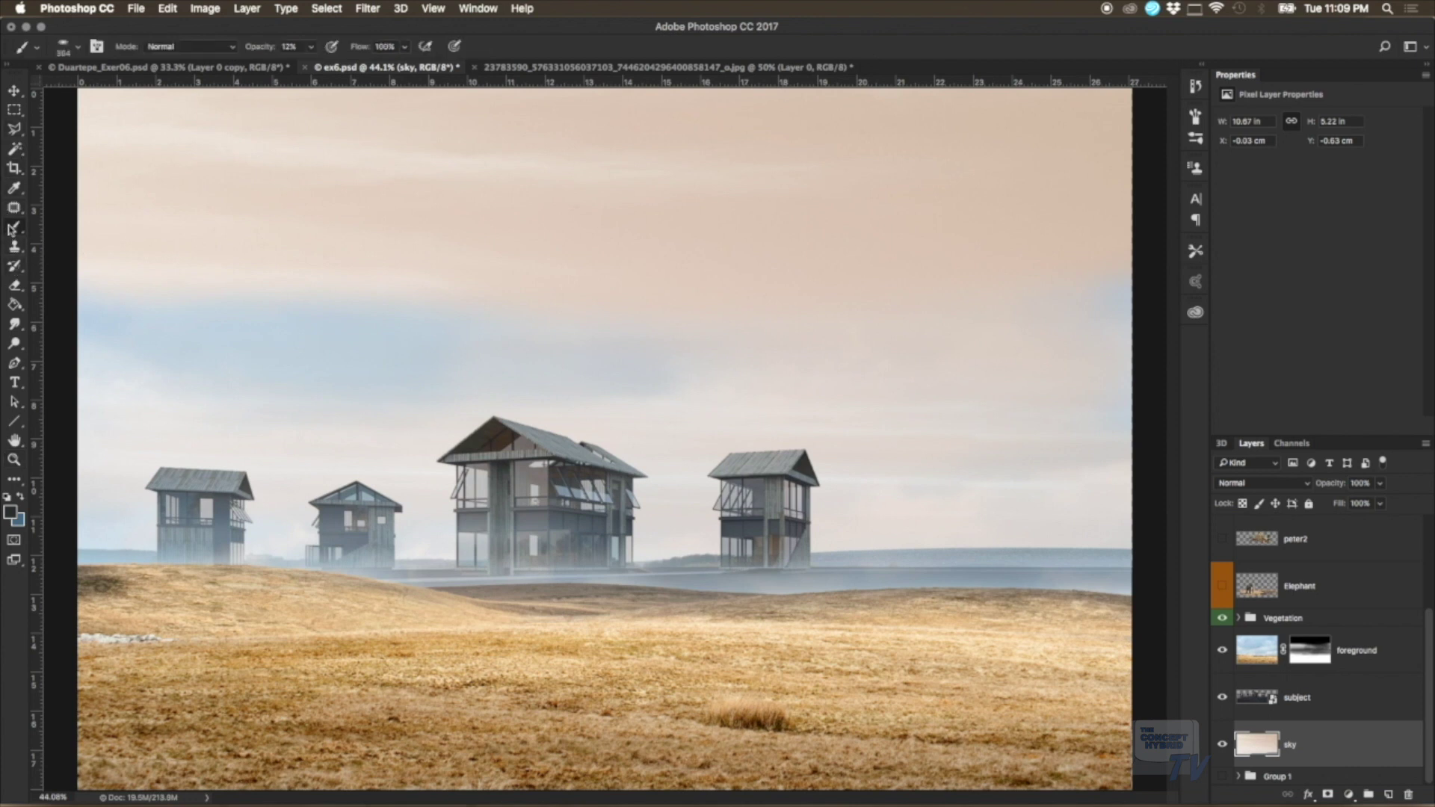
pyautogui.click(1310, 650)
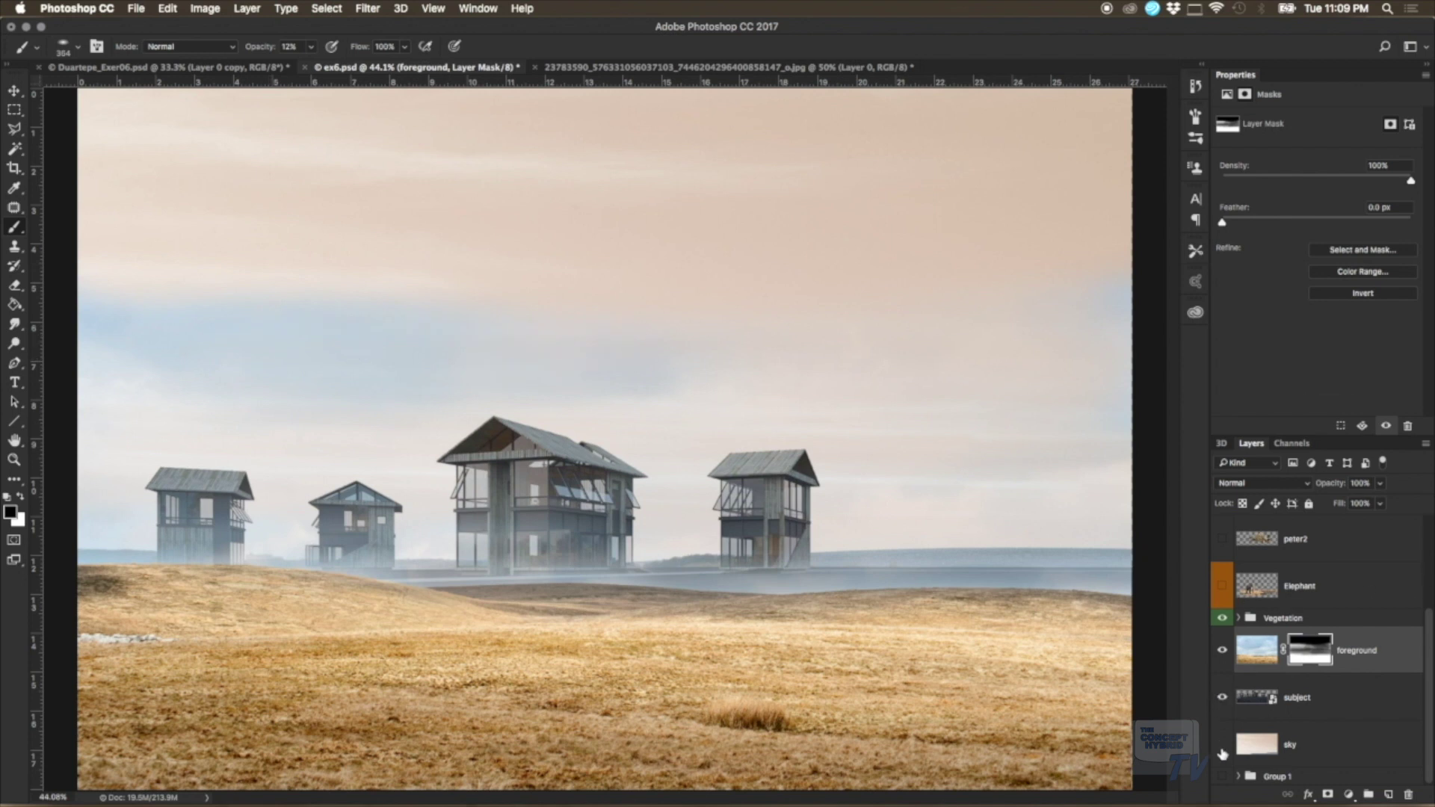
pyautogui.click(1221, 744)
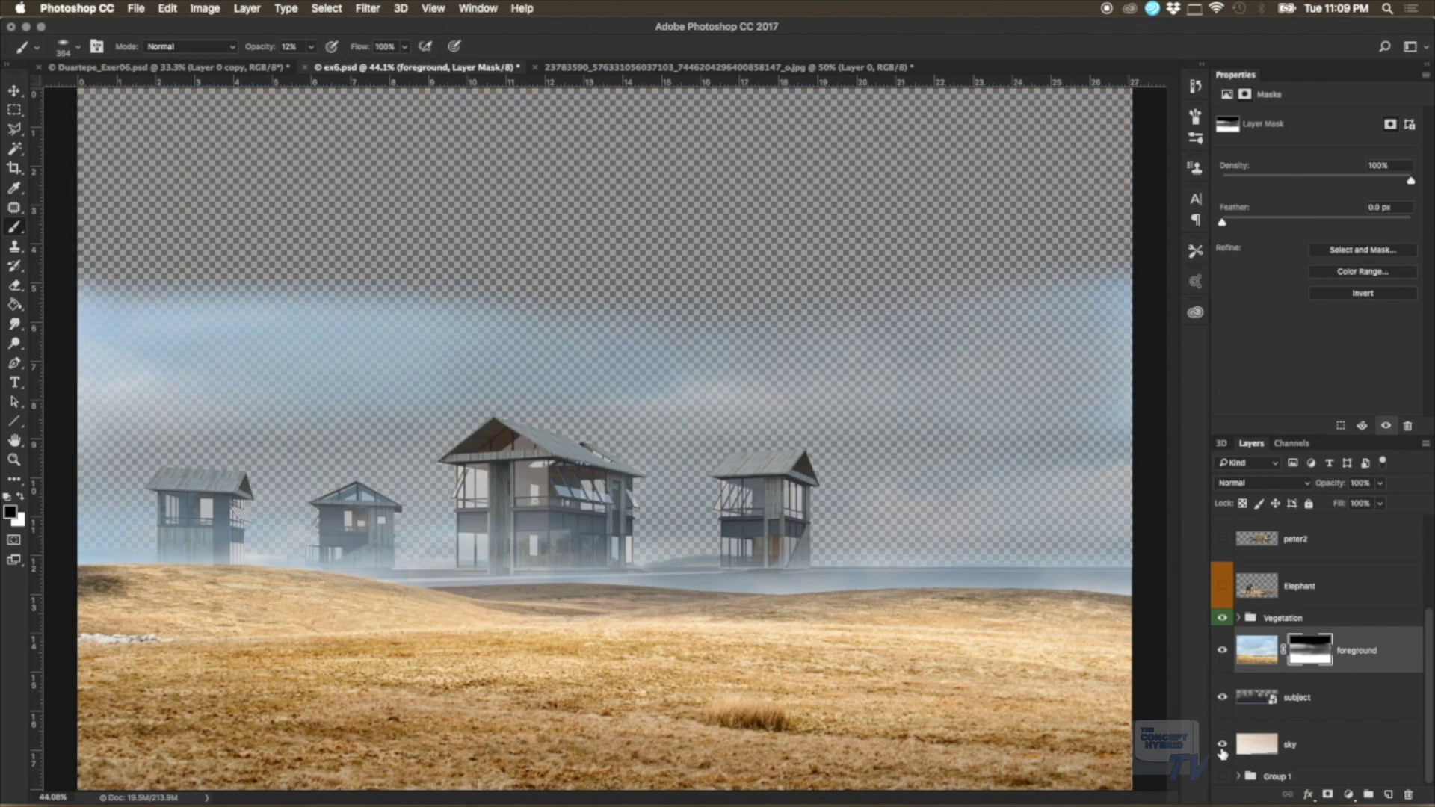
pyautogui.click(1222, 744)
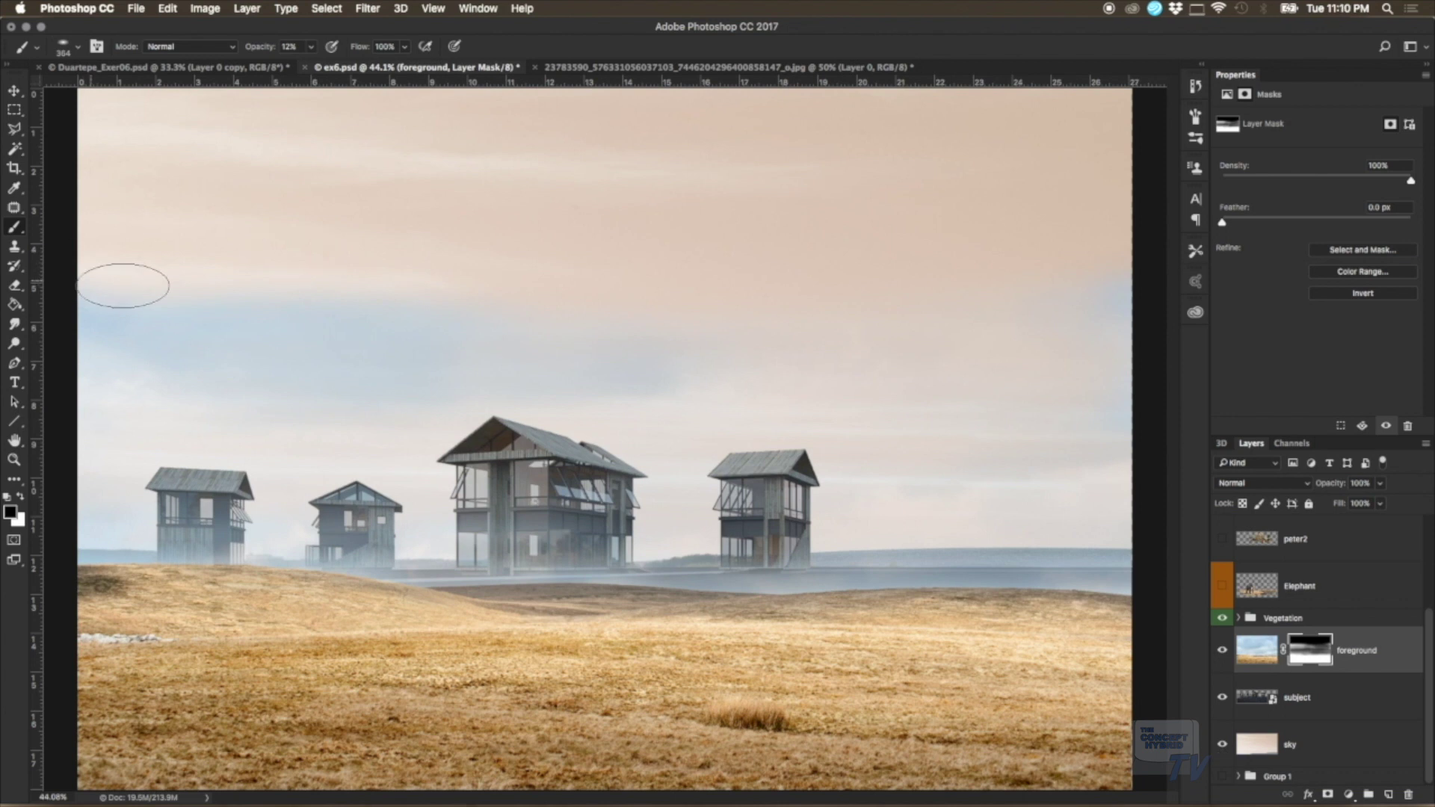
pyautogui.click(311, 47)
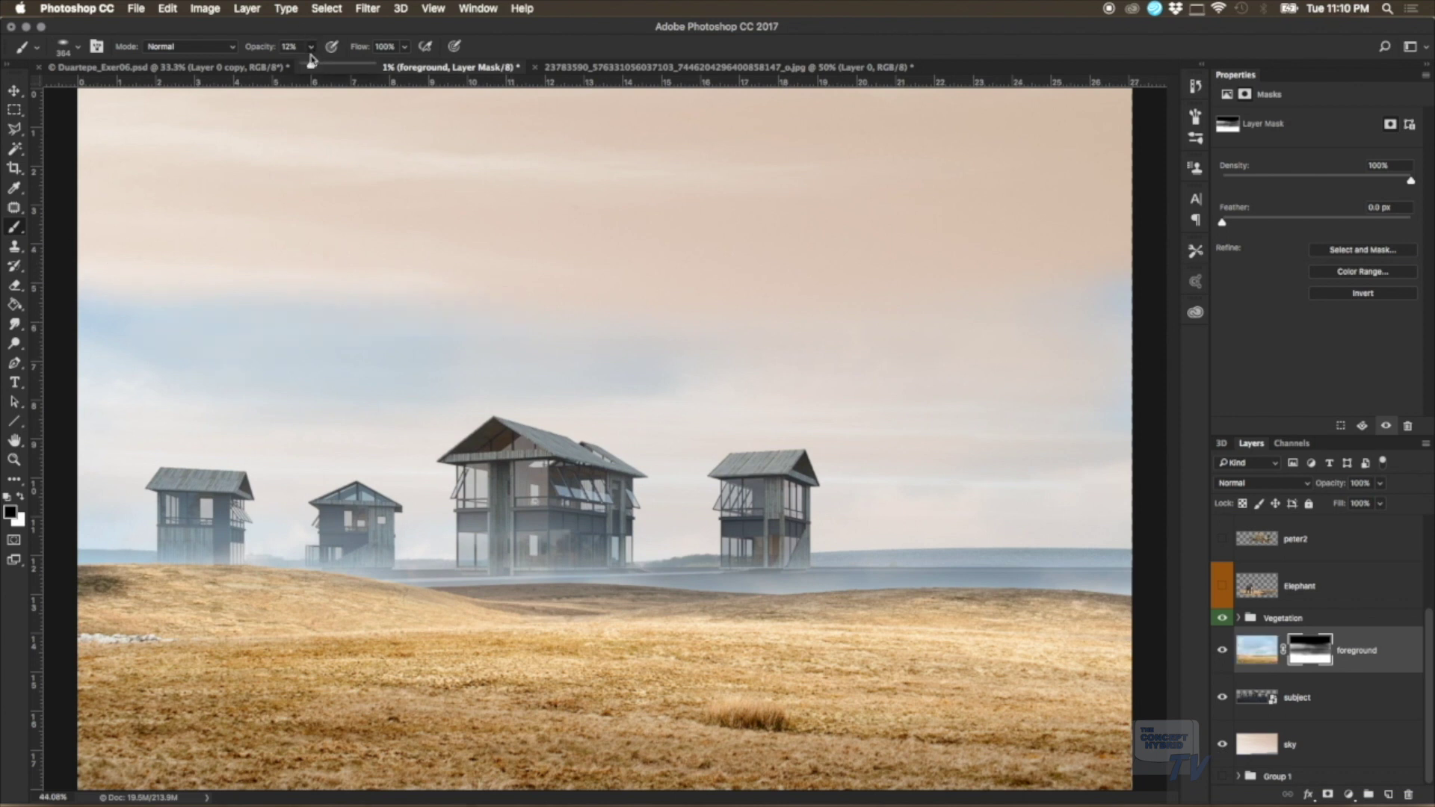
pyautogui.moveTo(366, 266)
pyautogui.mouseDown()
pyautogui.moveTo(330, 346)
pyautogui.moveTo(503, 368)
pyautogui.moveTo(181, 329)
pyautogui.moveTo(199, 314)
pyautogui.mouseUp()
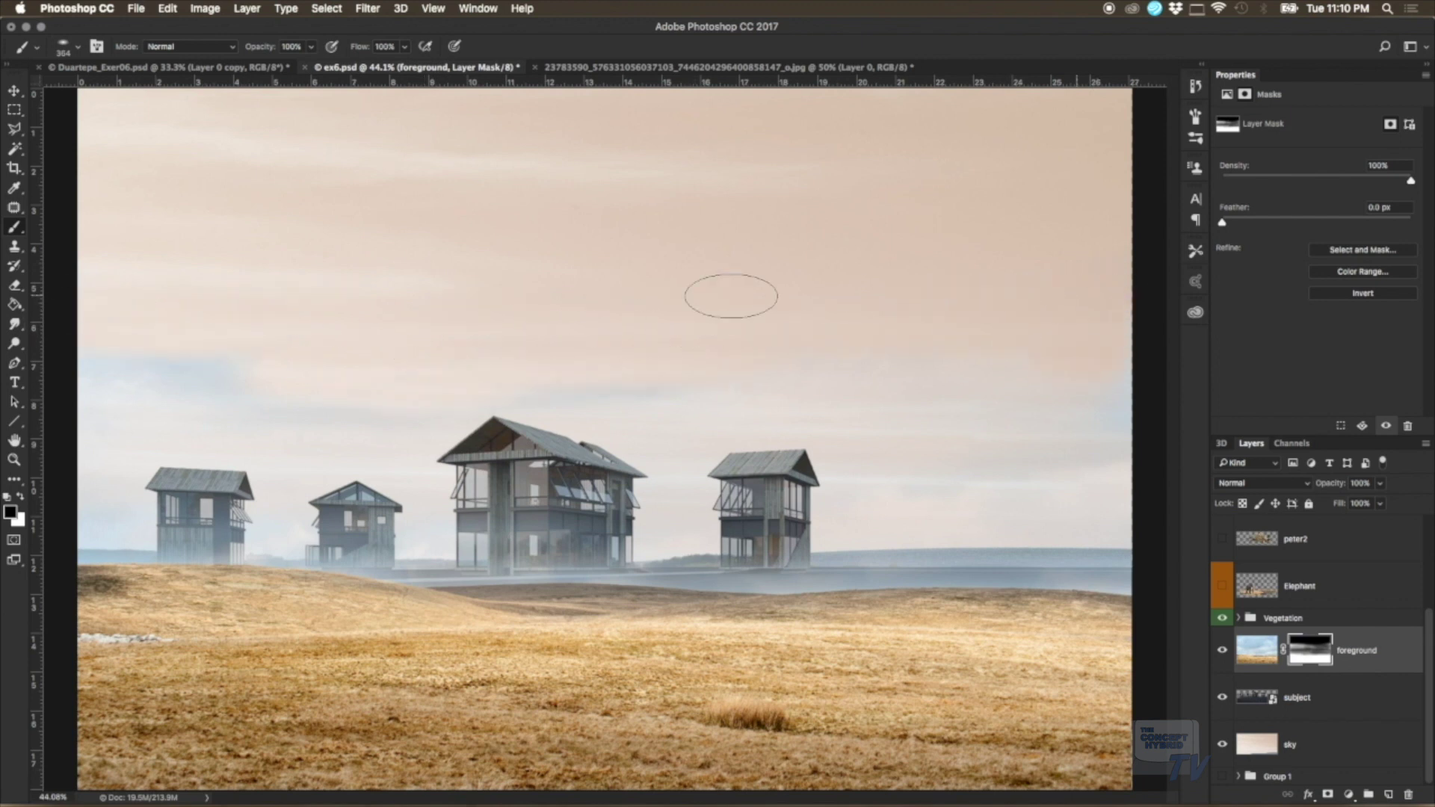
pyautogui.moveTo(137, 333); pyautogui.dragTo(176, 361)
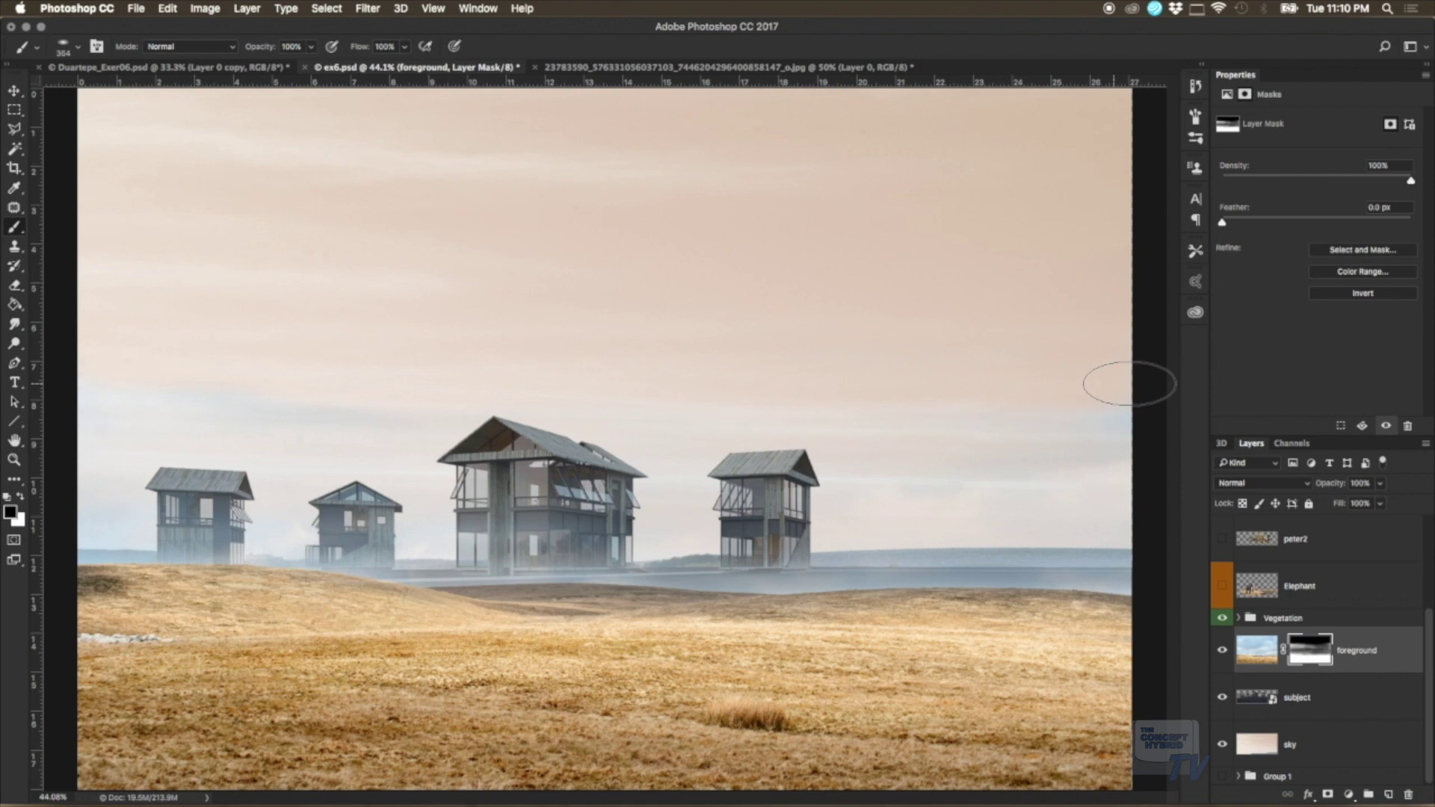
pyautogui.click(311, 48)
pyautogui.moveTo(263, 68); pyautogui.dragTo(260, 68)
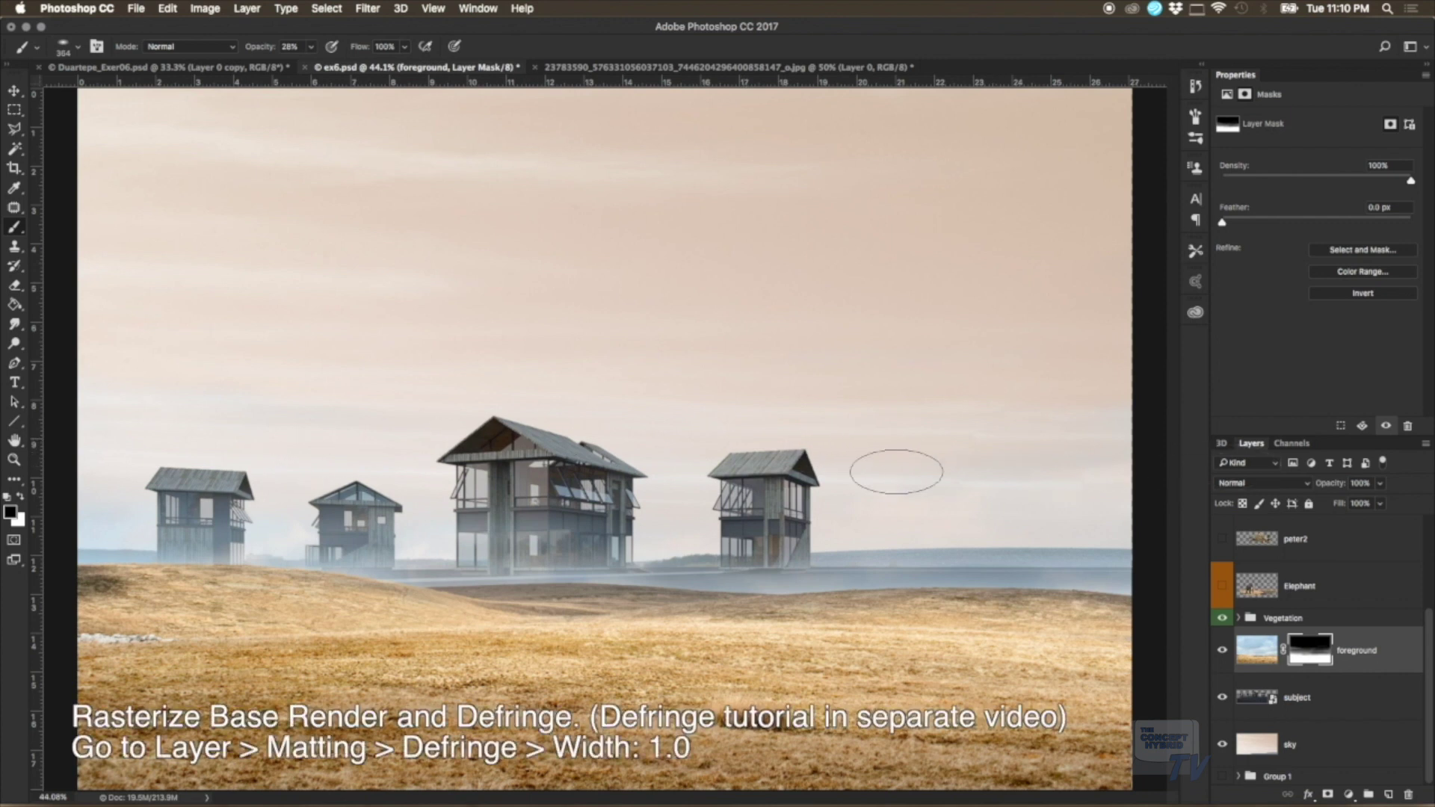
# Step: Rasterize the subject layer, defringe it at 1 pixel width, and retarget the foreground mask
pyautogui.rightClick(1338, 709)
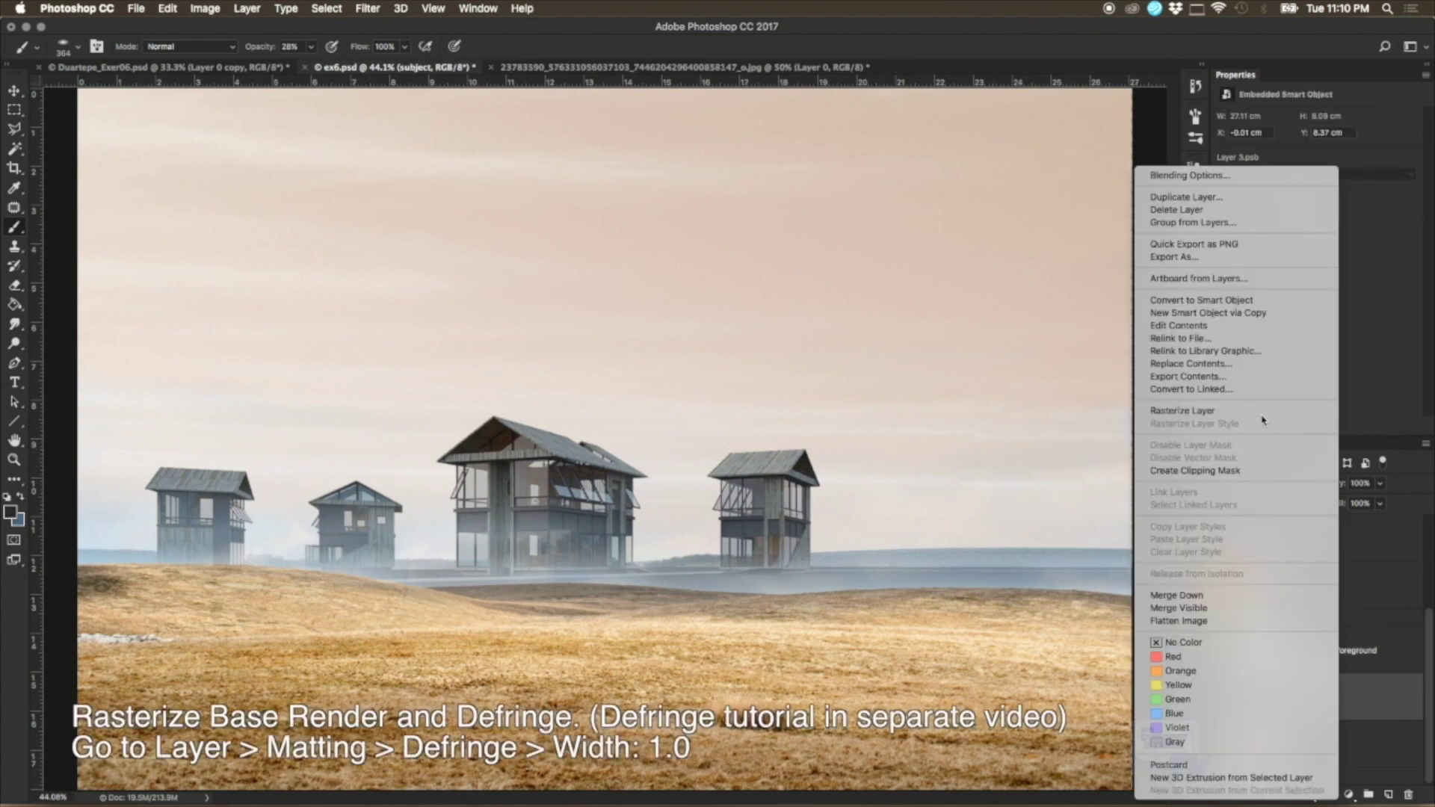
pyautogui.click(1261, 411)
pyautogui.click(207, 8)
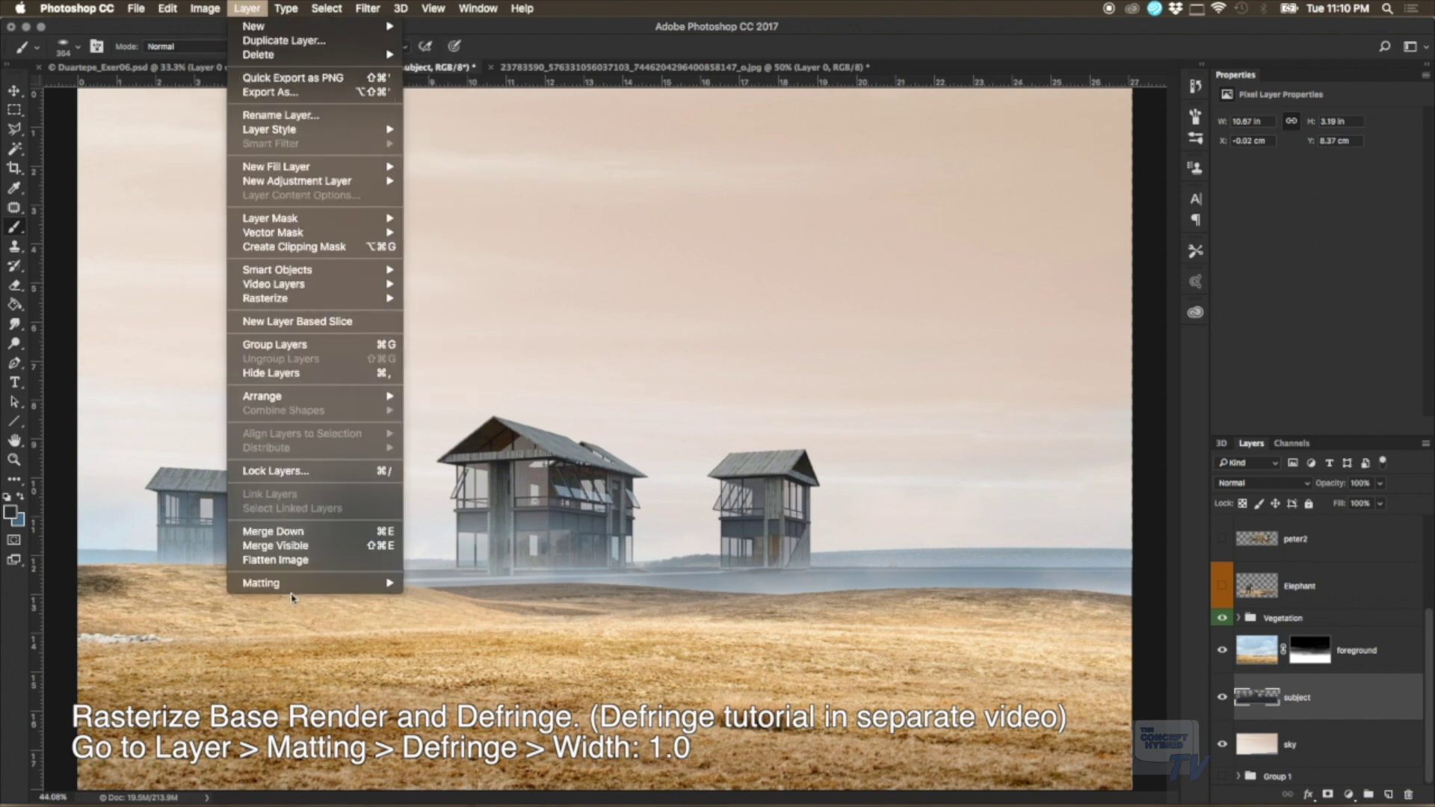
pyautogui.moveTo(269, 583)
pyautogui.click(422, 595)
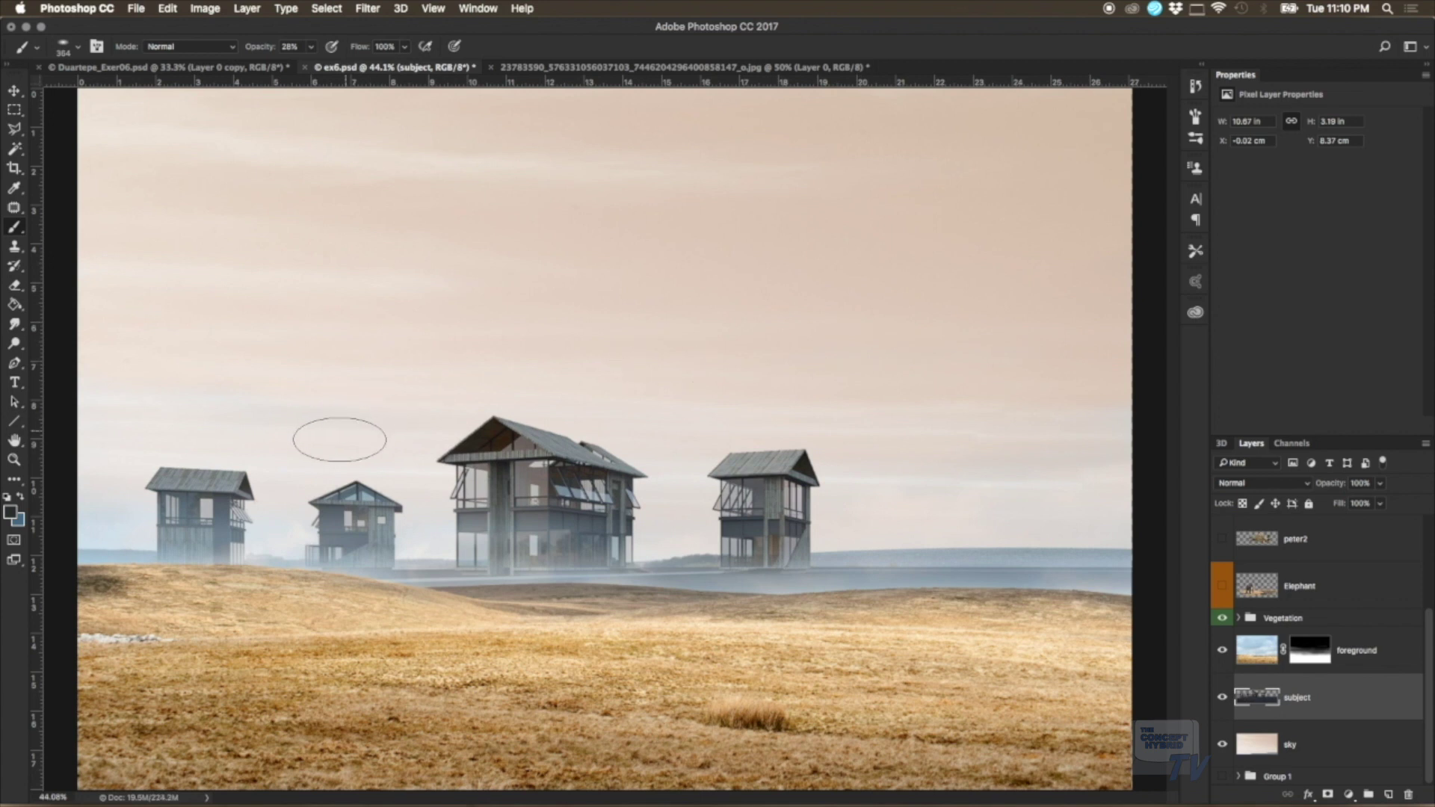
pyautogui.moveTo(343, 441); pyautogui.dragTo(422, 451)
pyautogui.hotkey('ctrl', 'z')
pyautogui.click(1308, 657)
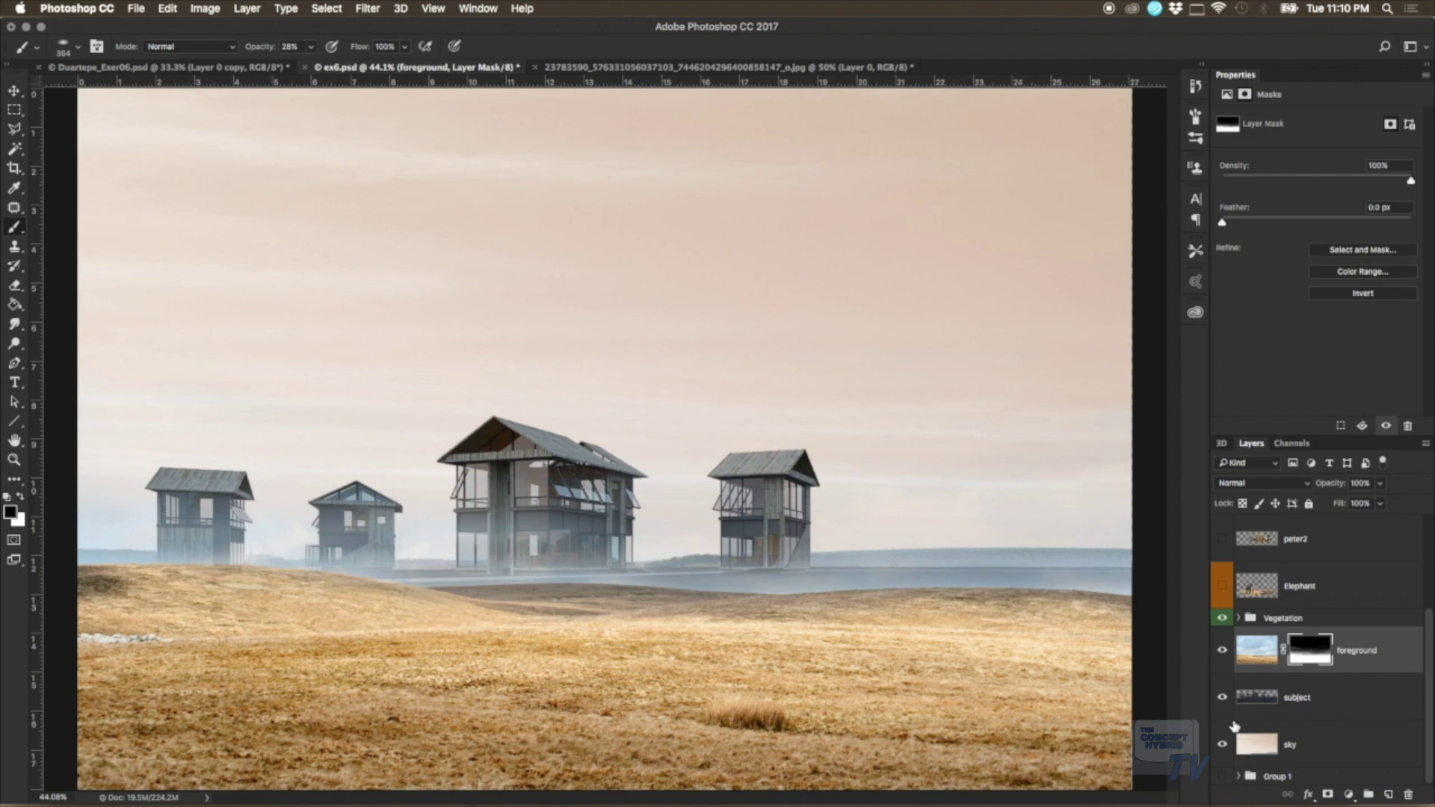
# Step: Select the sky layer and set Clone Stamp to a soft round 124 px brush
pyautogui.click(1341, 735)
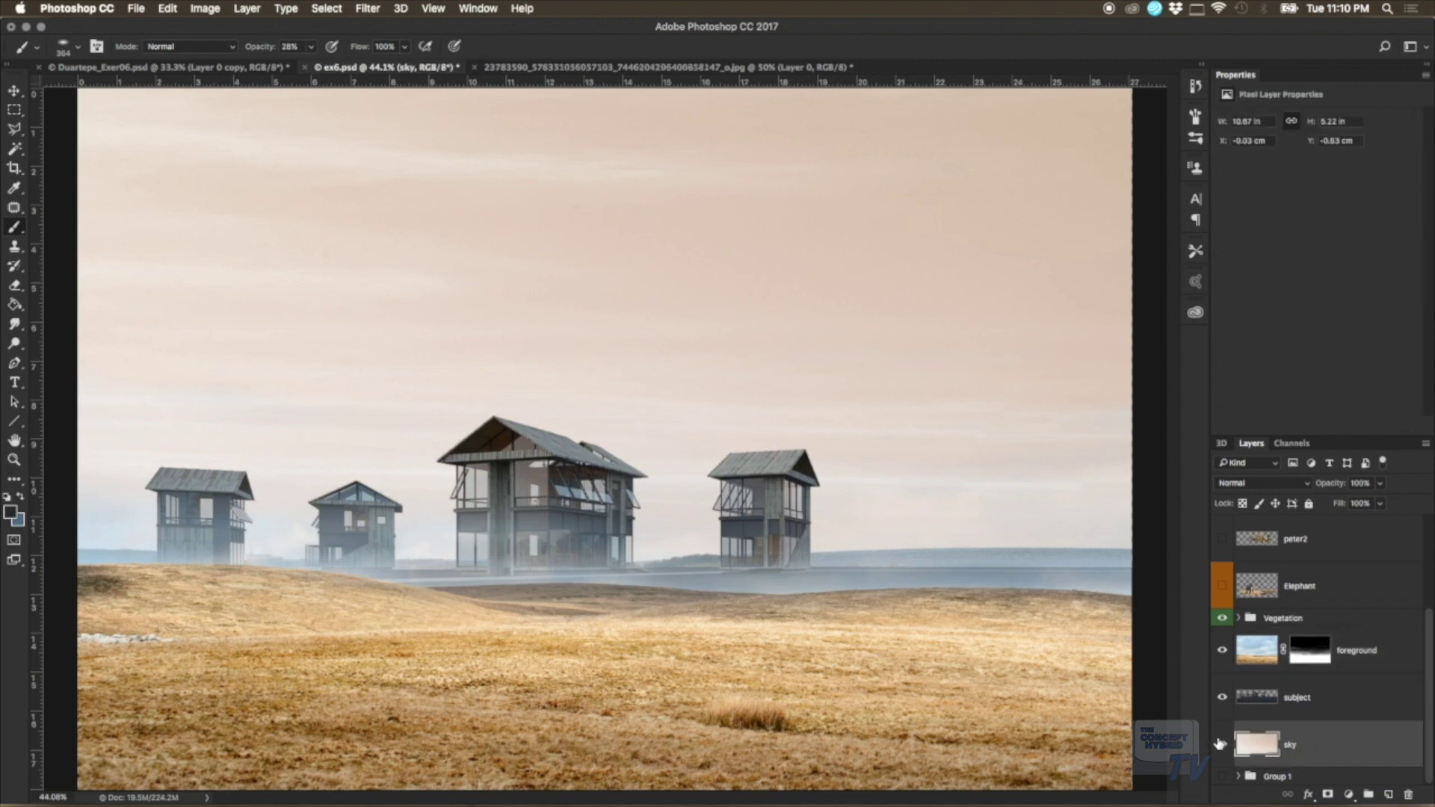
pyautogui.click(1221, 743)
pyautogui.click(1220, 743)
pyautogui.click(1253, 660)
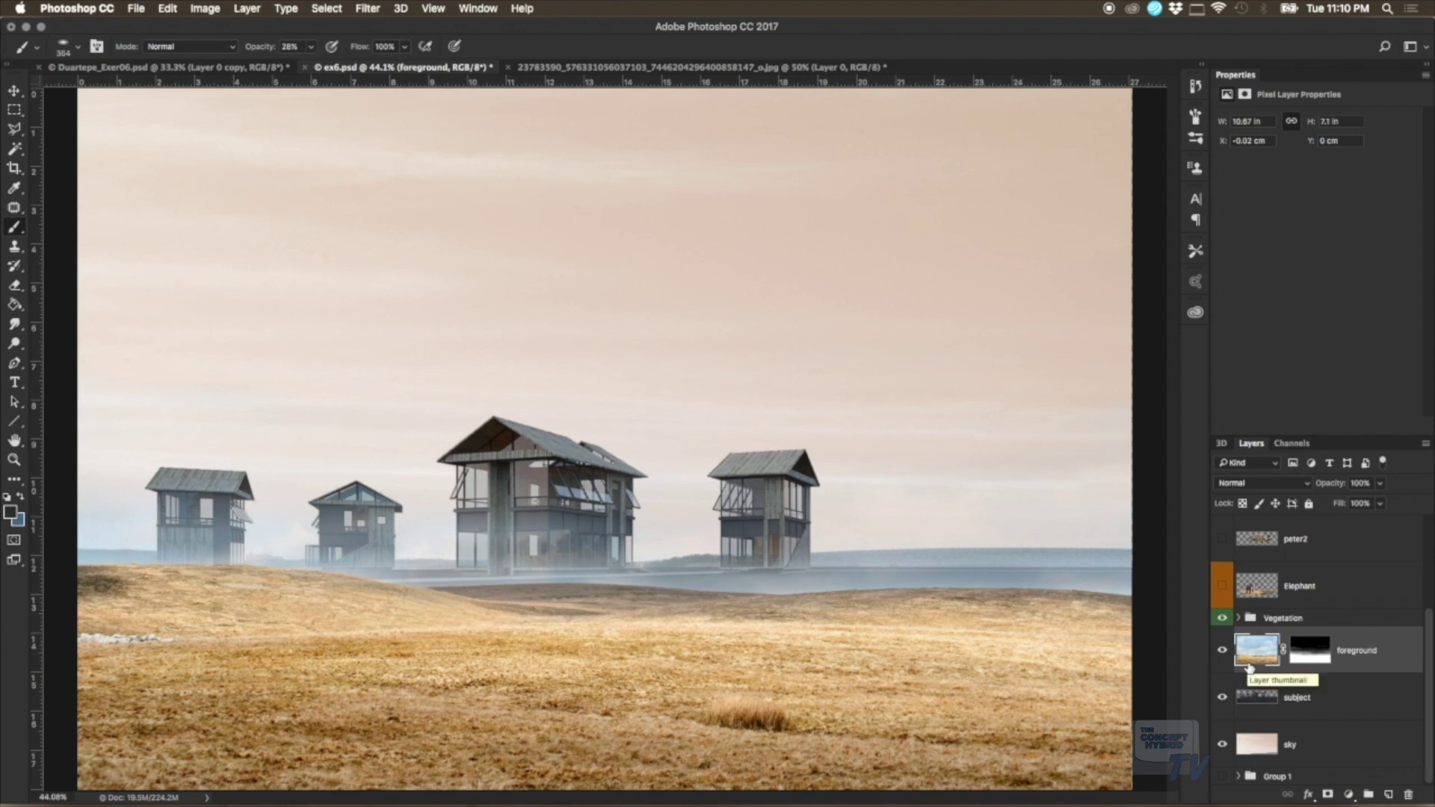
pyautogui.click(1343, 745)
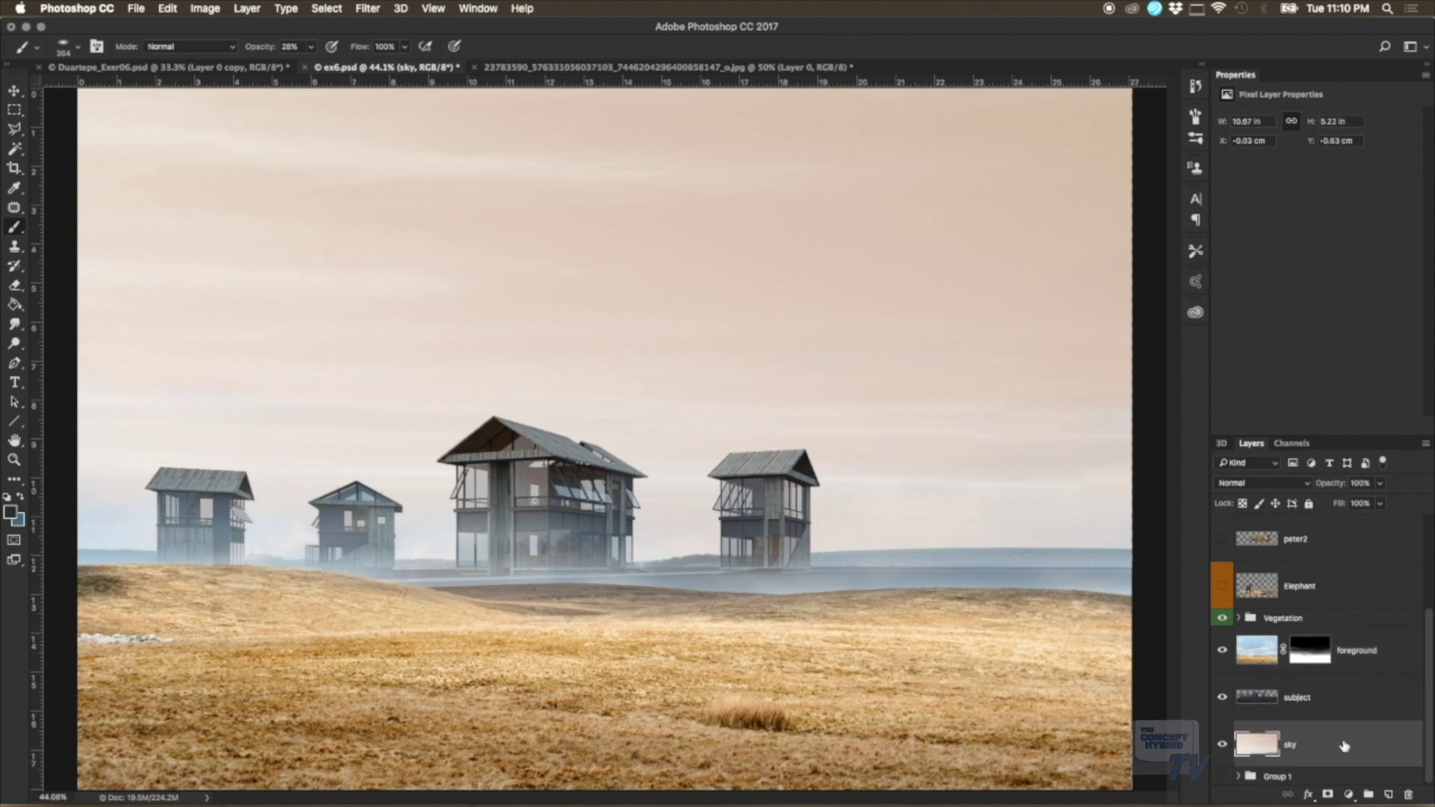
pyautogui.click(15, 251)
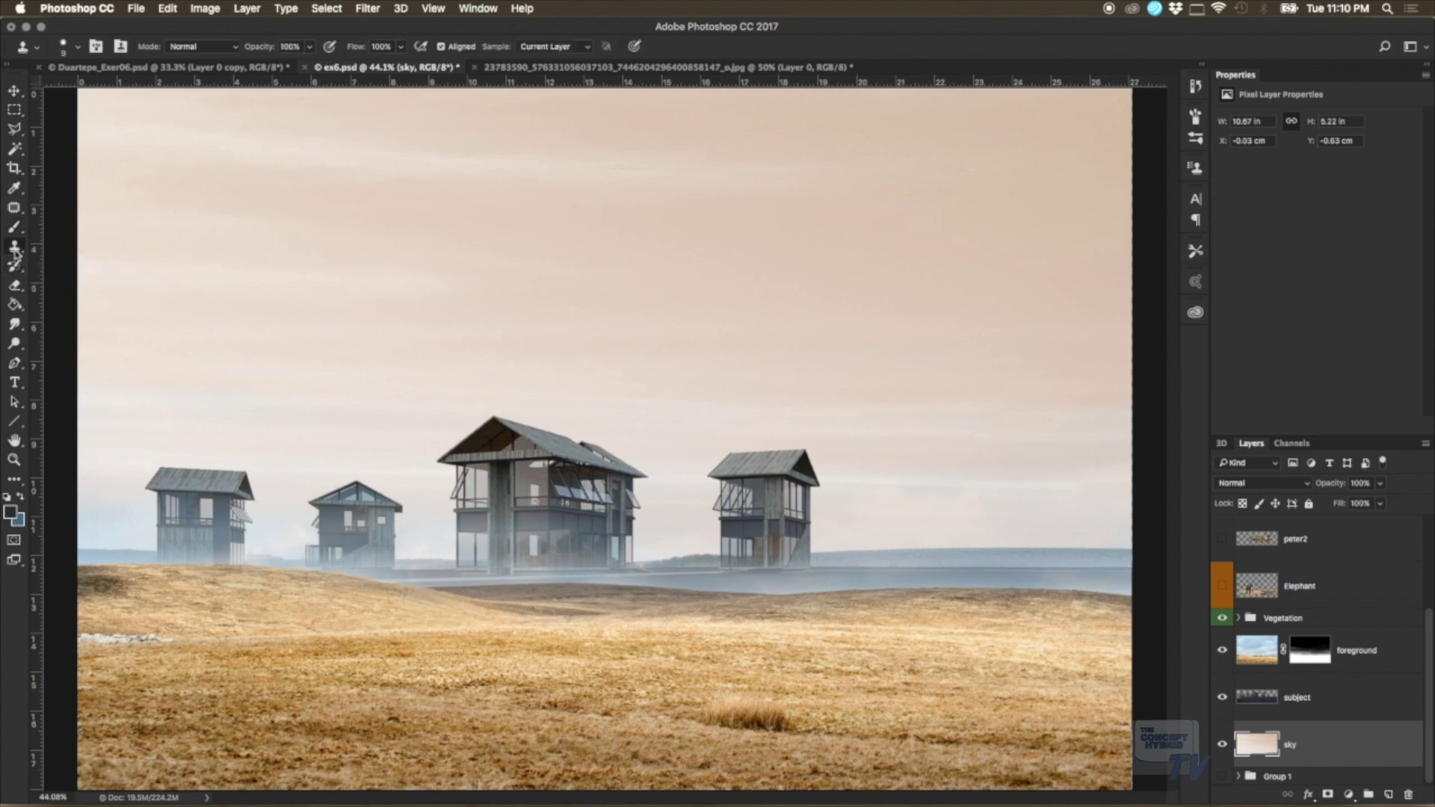
pyautogui.rightClick(995, 421)
pyautogui.click(1022, 552)
pyautogui.click(1101, 455)
pyautogui.click(1128, 455)
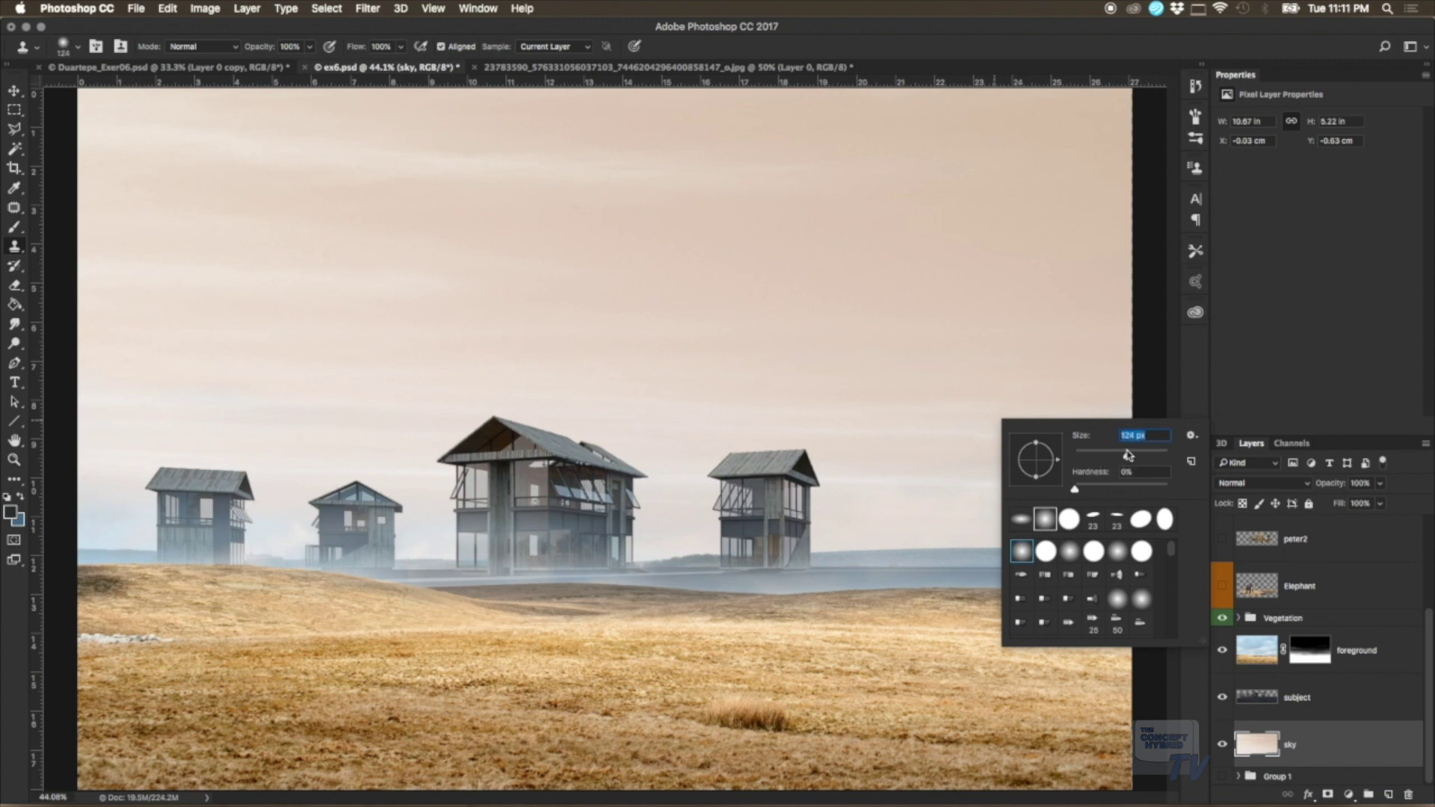
pyautogui.click(926, 532)
# Step: Clone haze along the horizon at 12% opacity, undoing bad strokes, then view full screen
pyautogui.moveTo(972, 553); pyautogui.dragTo(1008, 556)
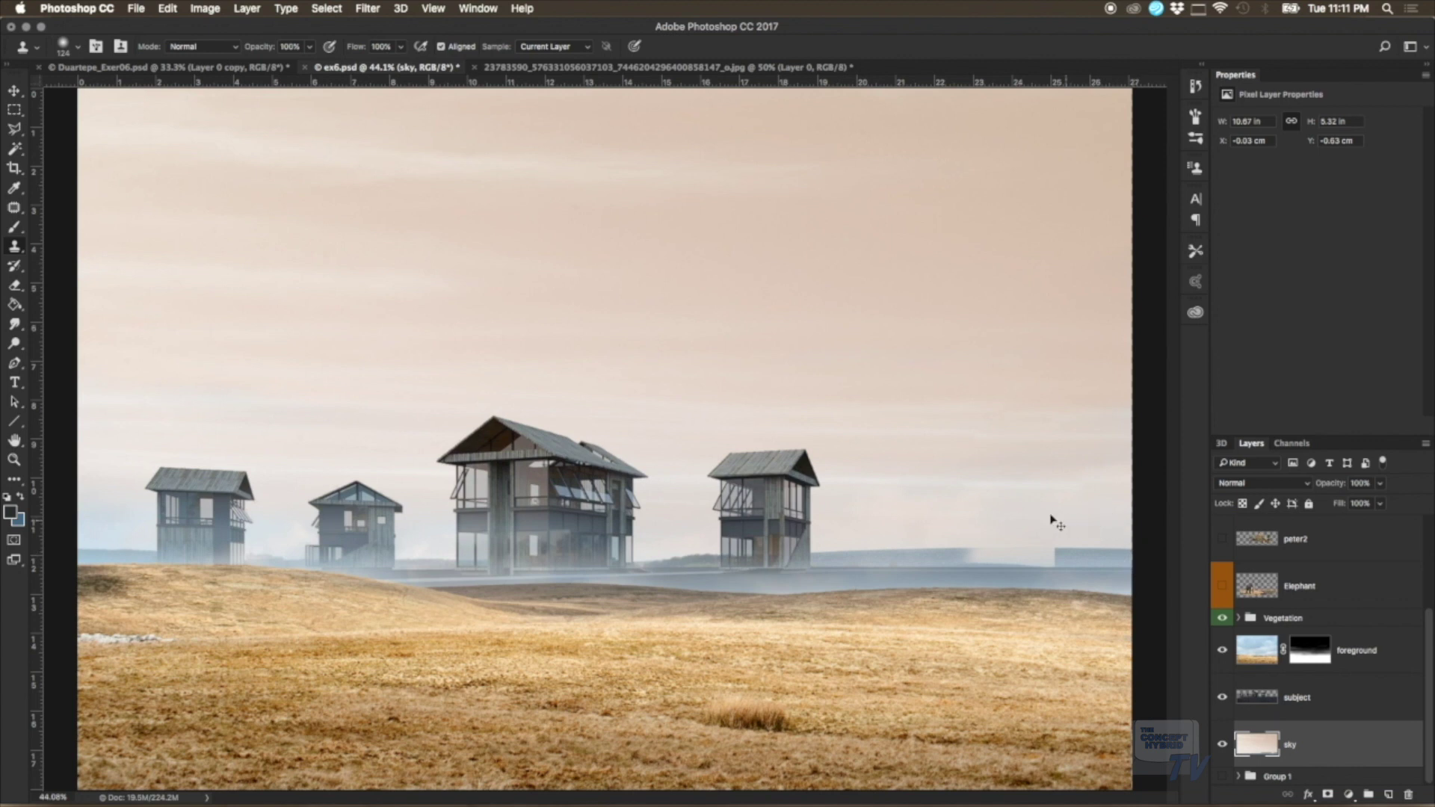
pyautogui.hotkey('ctrl', 'z')
pyautogui.click(309, 47)
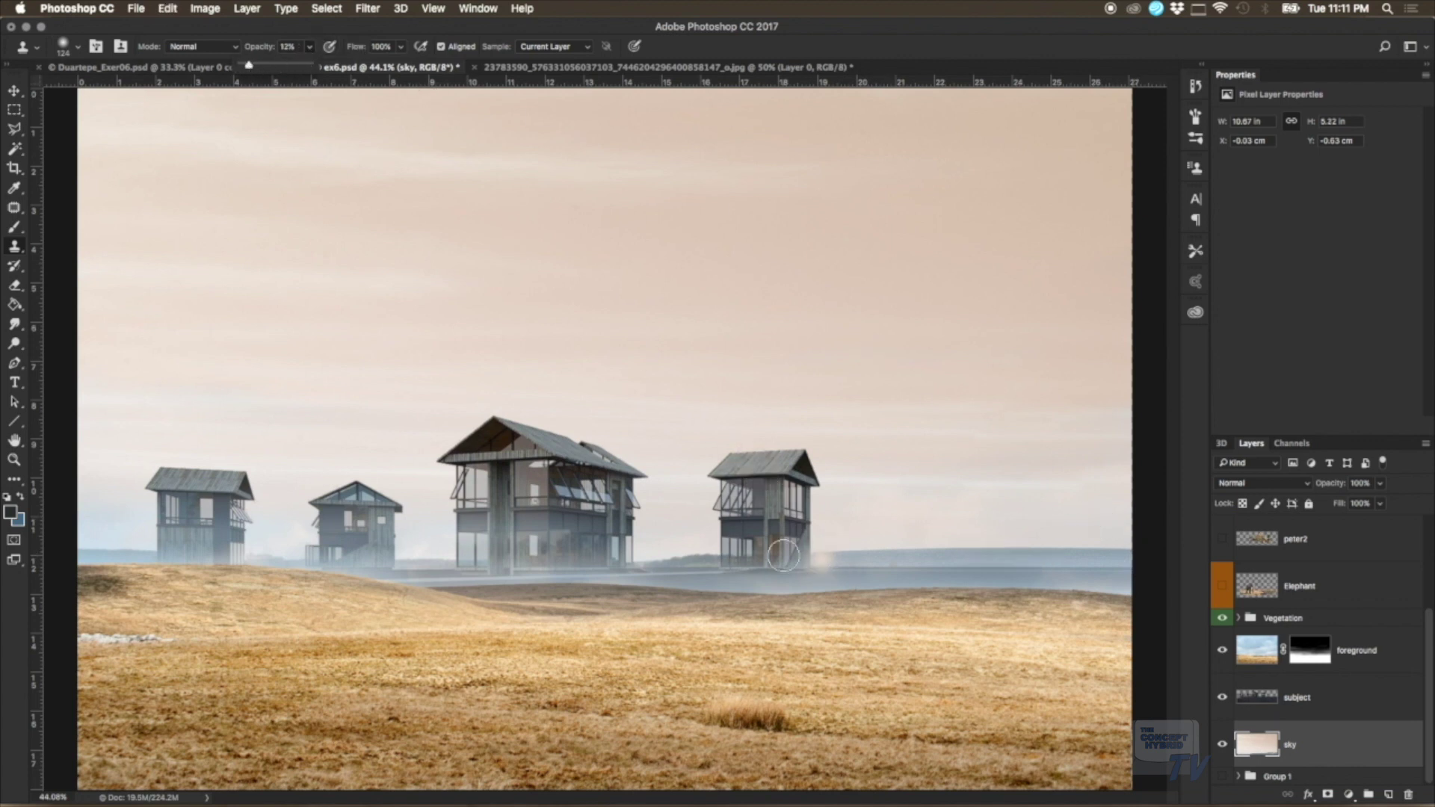
pyautogui.moveTo(680, 559); pyautogui.dragTo(801, 560)
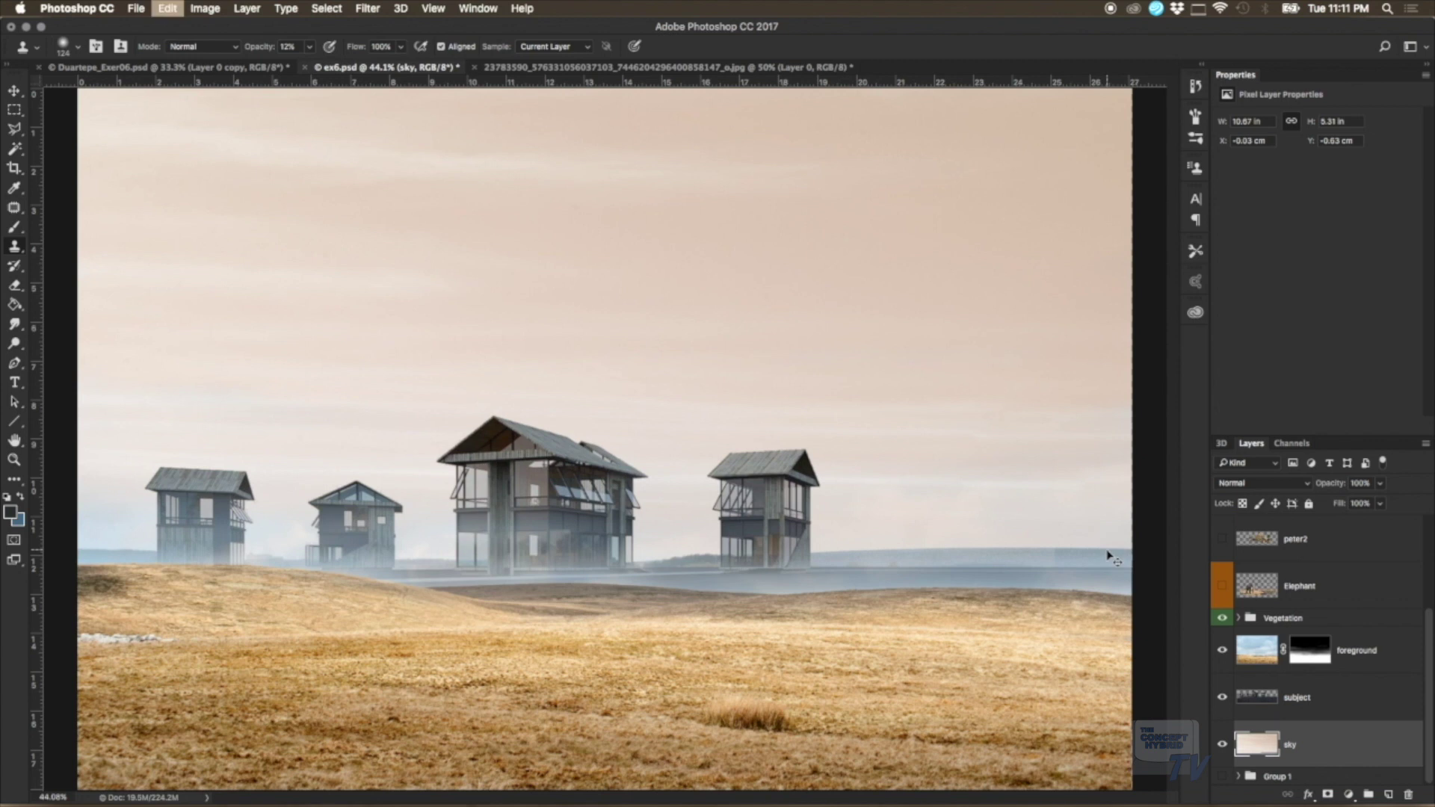
pyautogui.hotkey('ctrl', 'z')
pyautogui.moveTo(1100, 547); pyautogui.dragTo(945, 546)
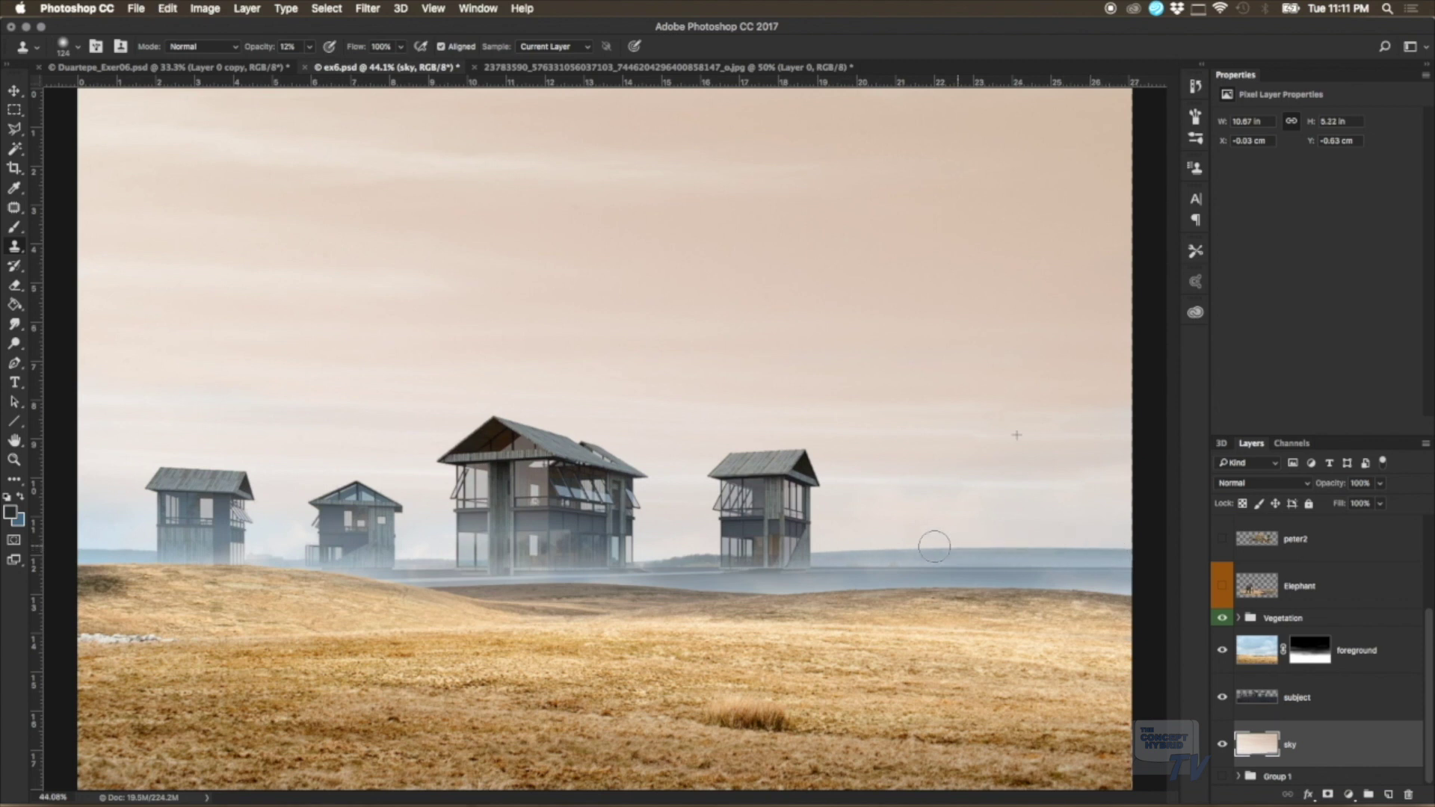
pyautogui.moveTo(885, 546)
pyautogui.mouseDown()
pyautogui.moveTo(825, 551)
pyautogui.moveTo(929, 549)
pyautogui.mouseUp()
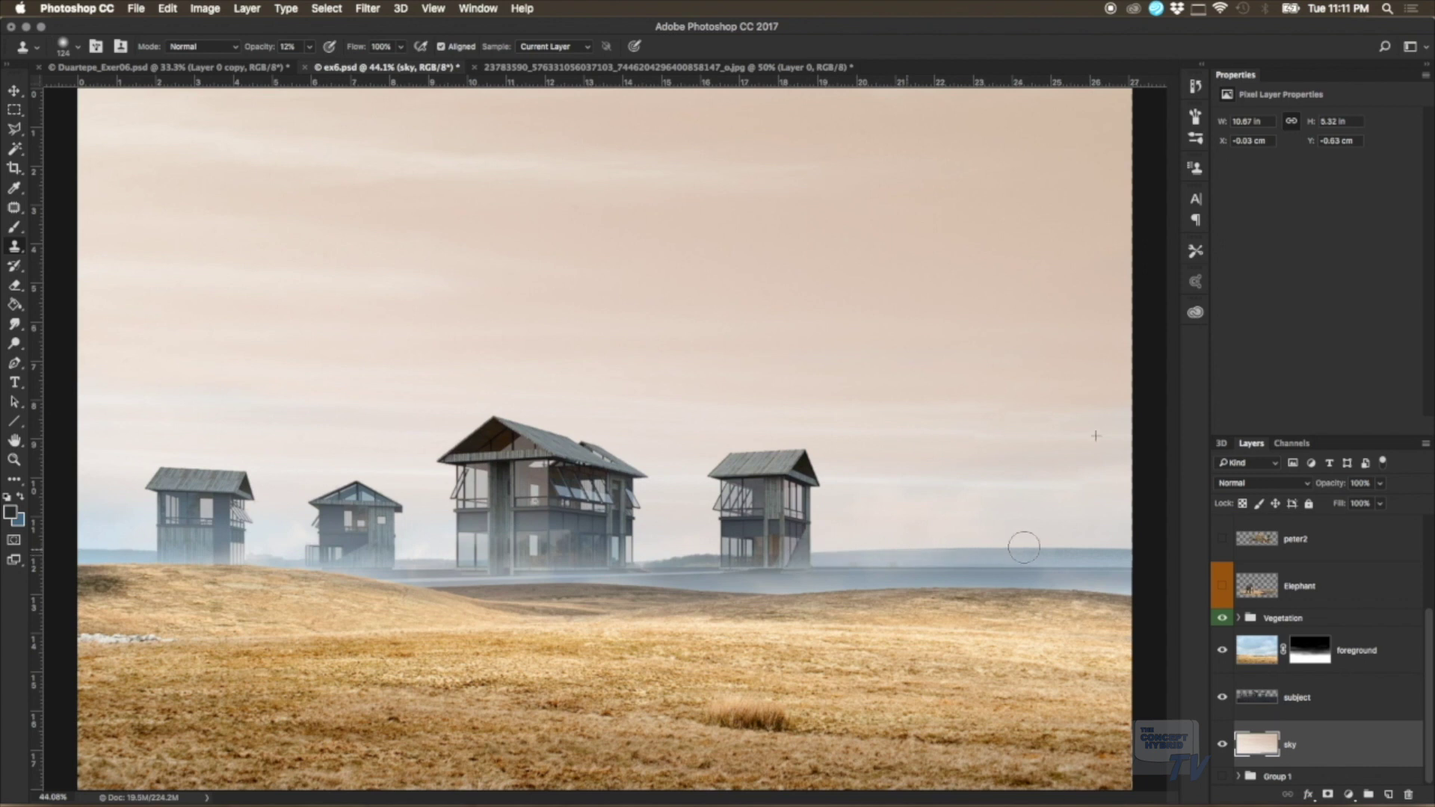
pyautogui.hotkey('ctrl', 'z')
pyautogui.hotkey('ctrl', 'z')
pyautogui.hotkey('ctrl', 'z')
pyautogui.moveTo(1004, 538)
pyautogui.mouseDown()
pyautogui.moveTo(814, 545)
pyautogui.moveTo(845, 553)
pyautogui.mouseUp()
pyautogui.press('super+z')
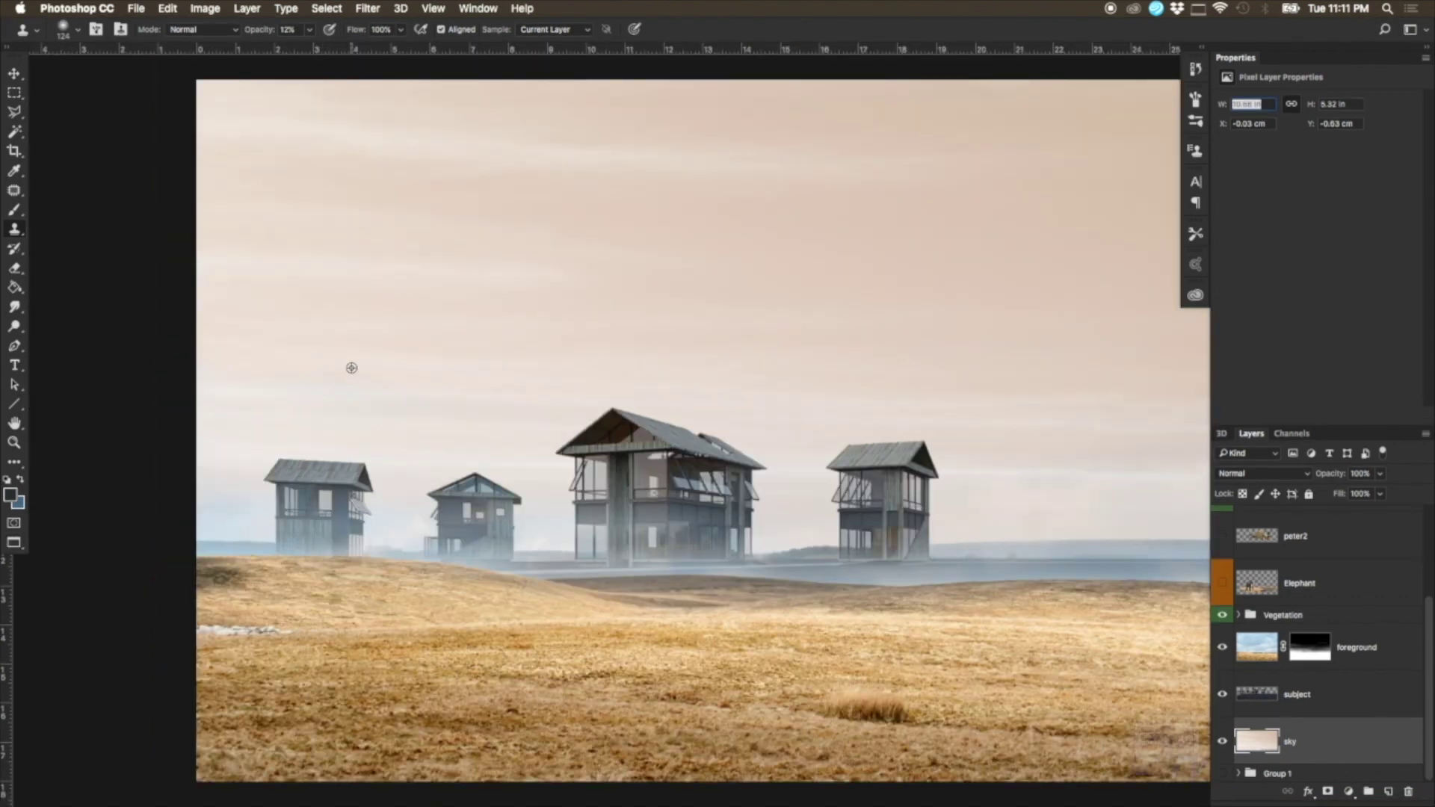
pyautogui.press('z')
pyautogui.press('f')
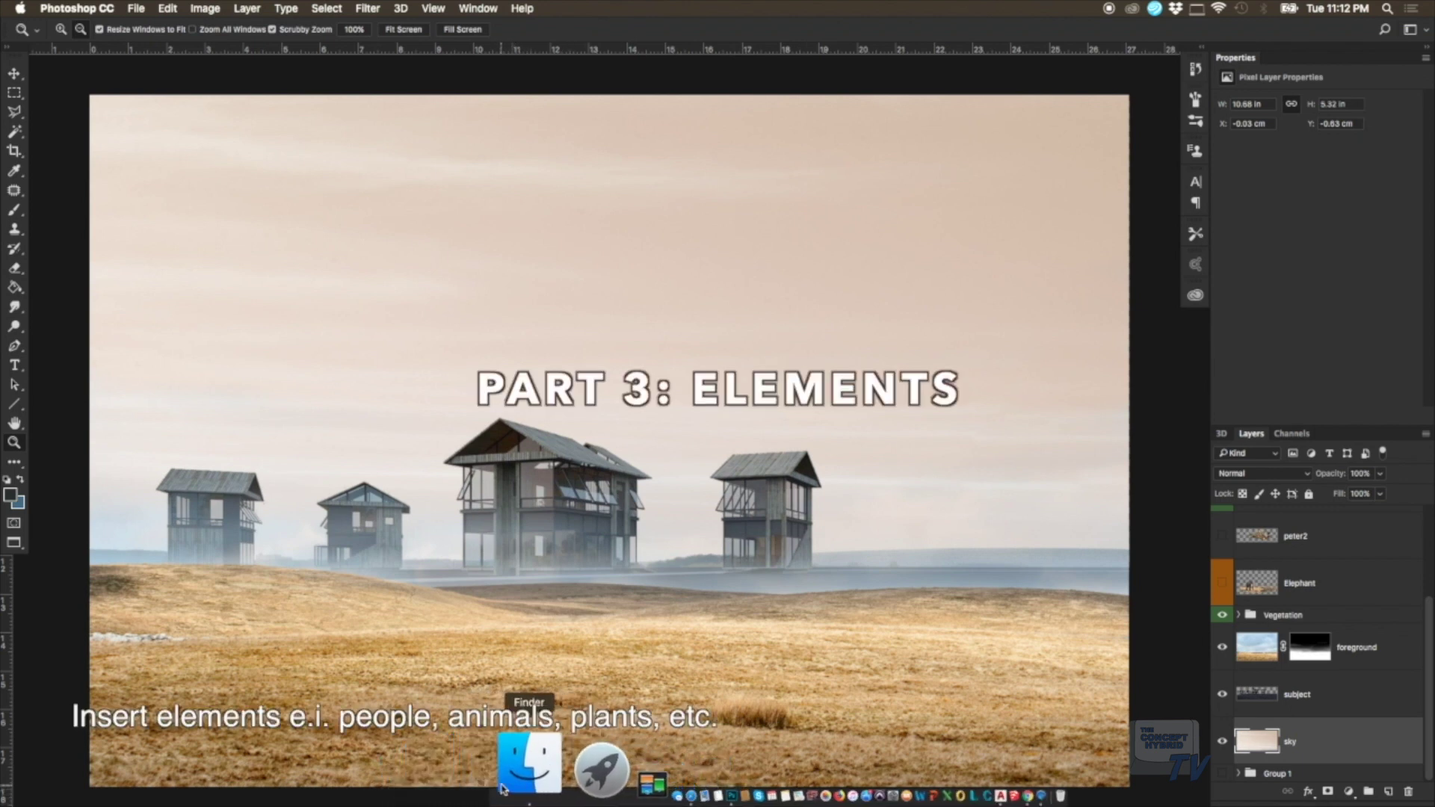
# Step: Browse the Exe 6 folder in Finder, previewing the 1500459459115.png image
pyautogui.click(507, 778)
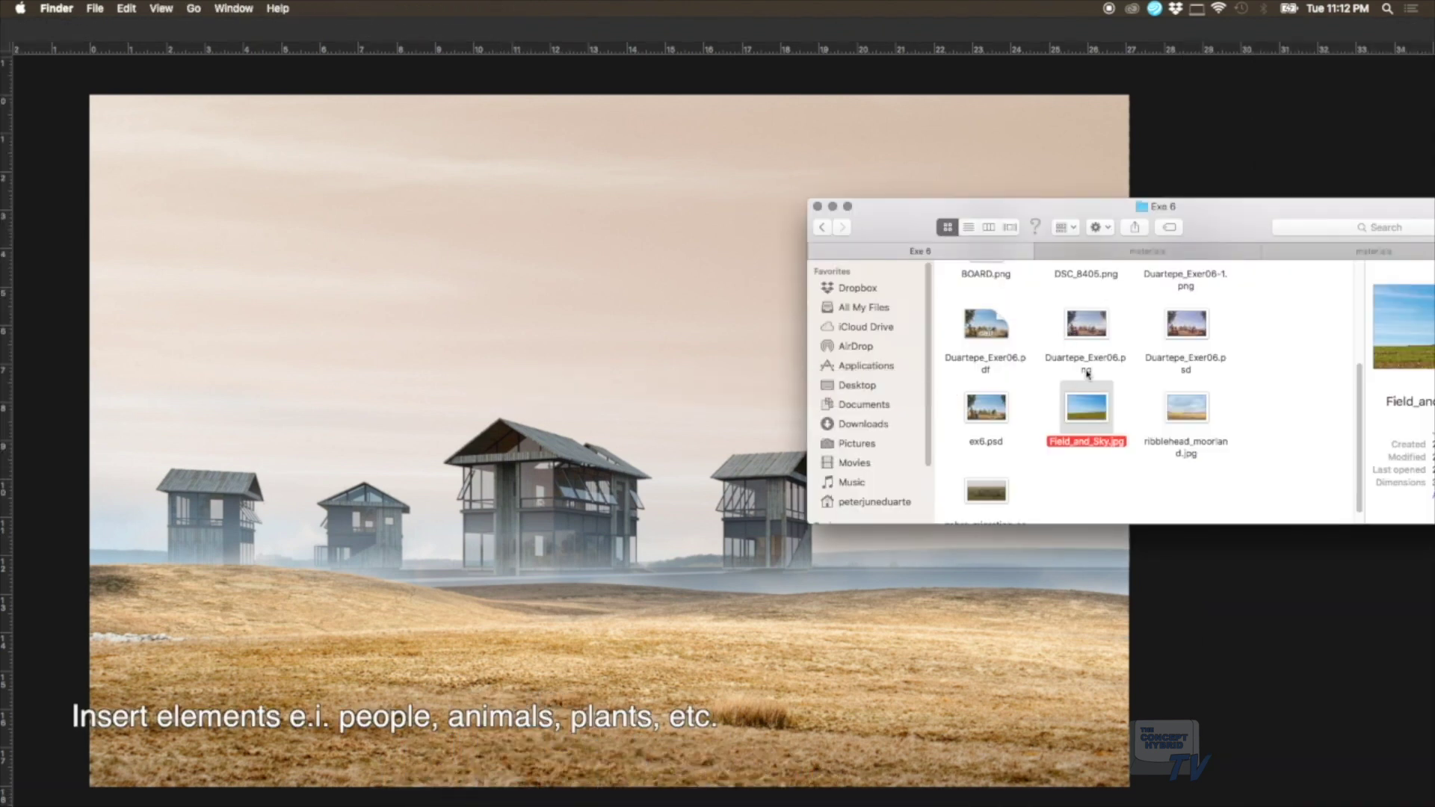
pyautogui.scroll(3, 1091, 378)
pyautogui.scroll(2, 1095, 377)
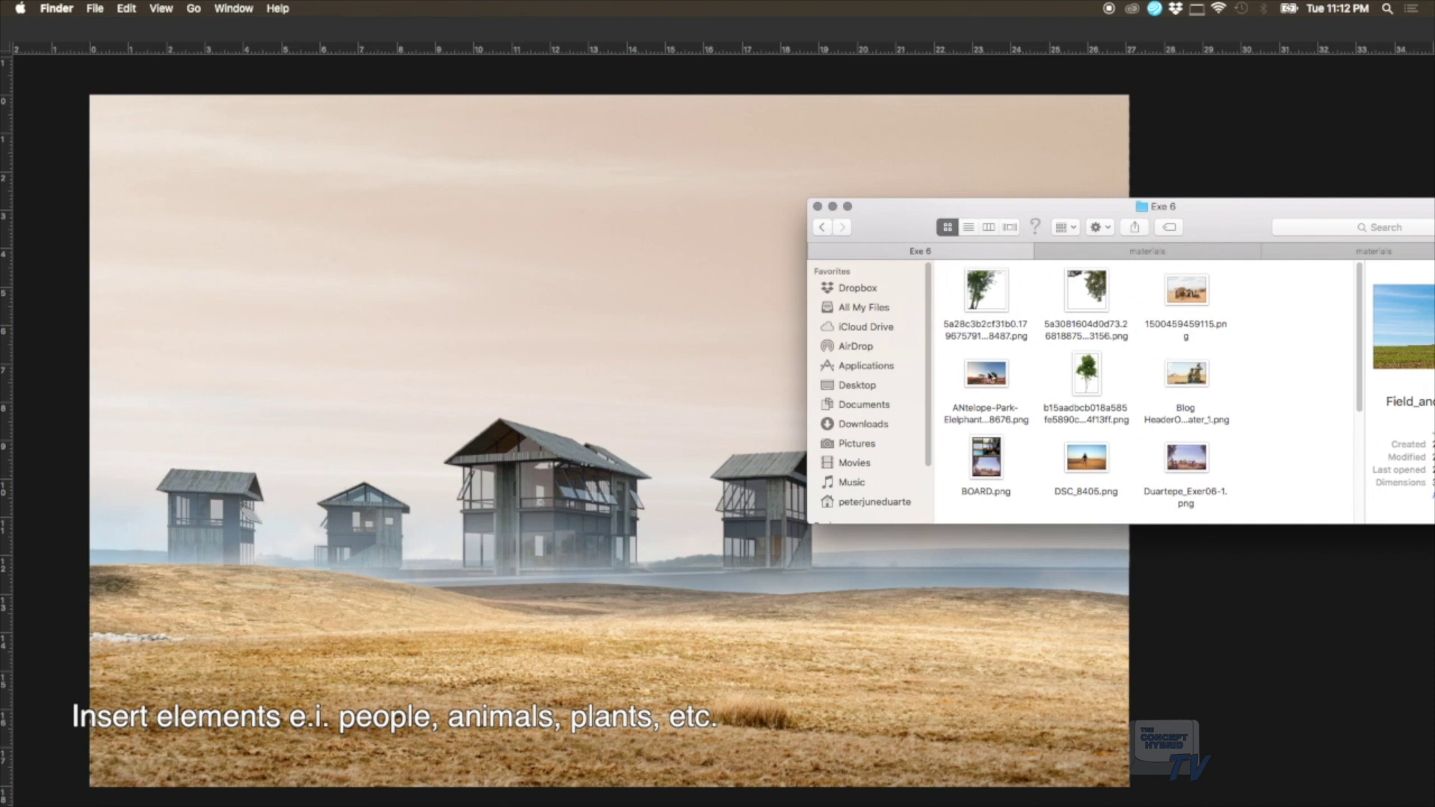
pyautogui.click(987, 373)
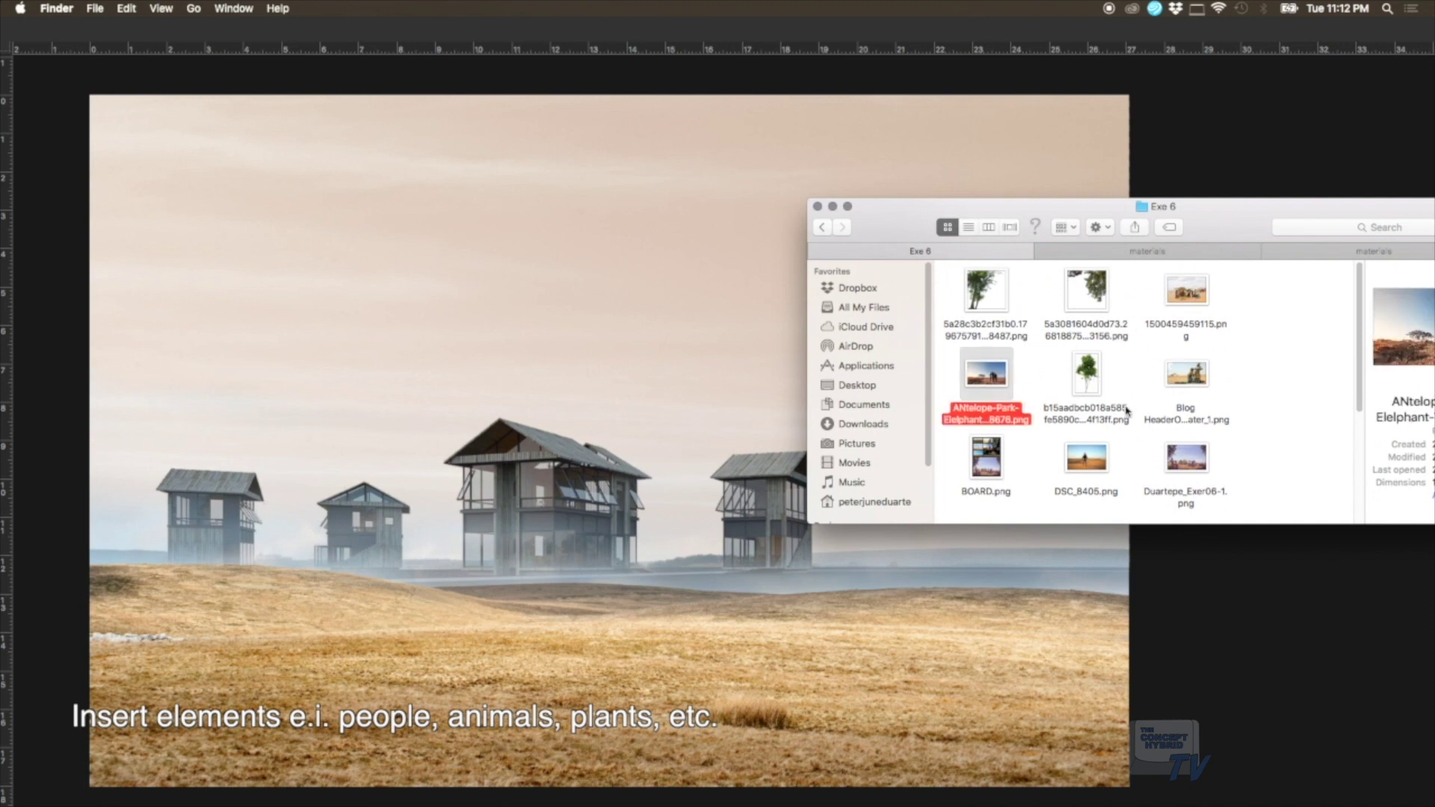
pyautogui.click(1193, 306)
pyautogui.press('space')
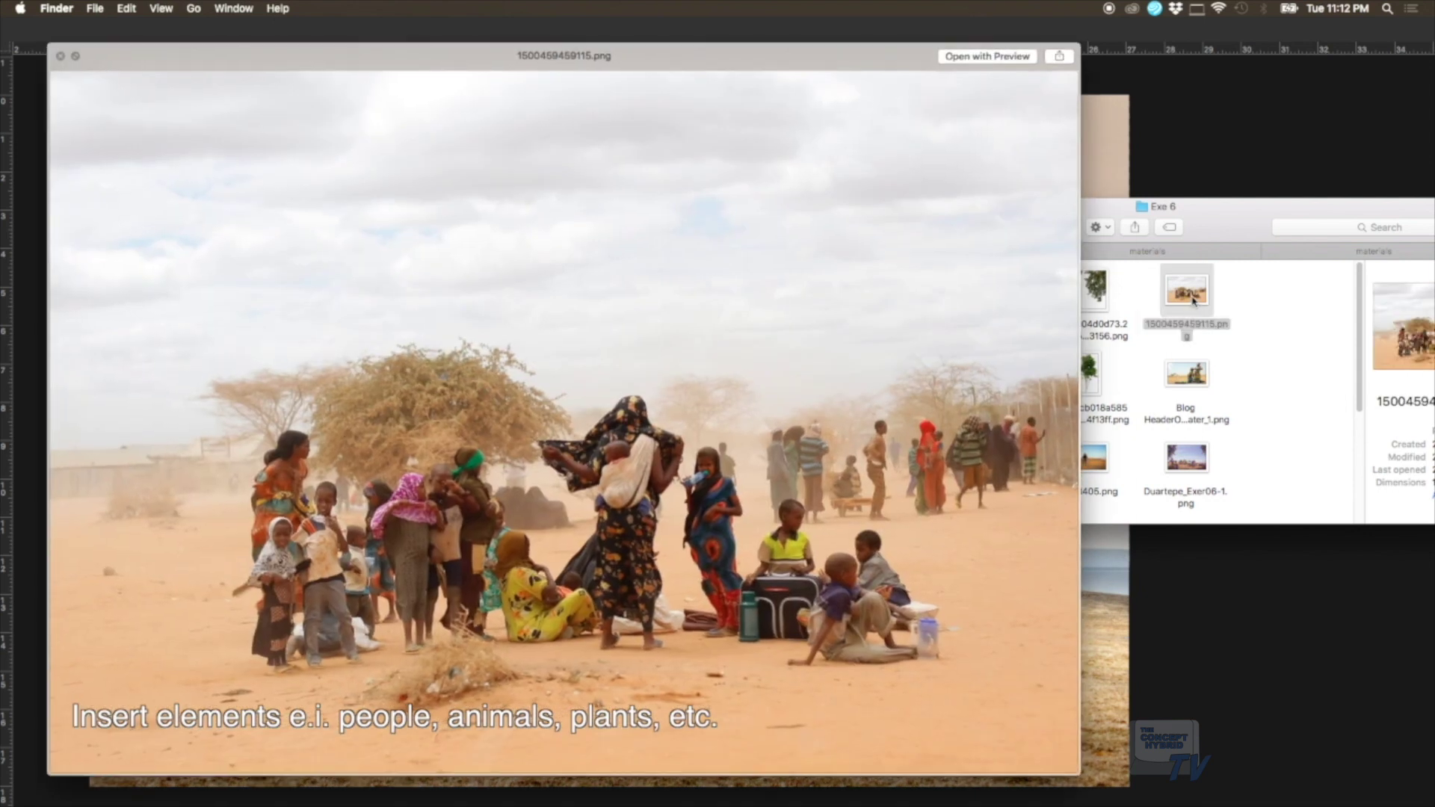
pyautogui.press('space')
# Step: Drag the ANtelope-Park-Elephant photo from Finder onto the Photoshop canvas
pyautogui.scroll(-4, 1114, 362)
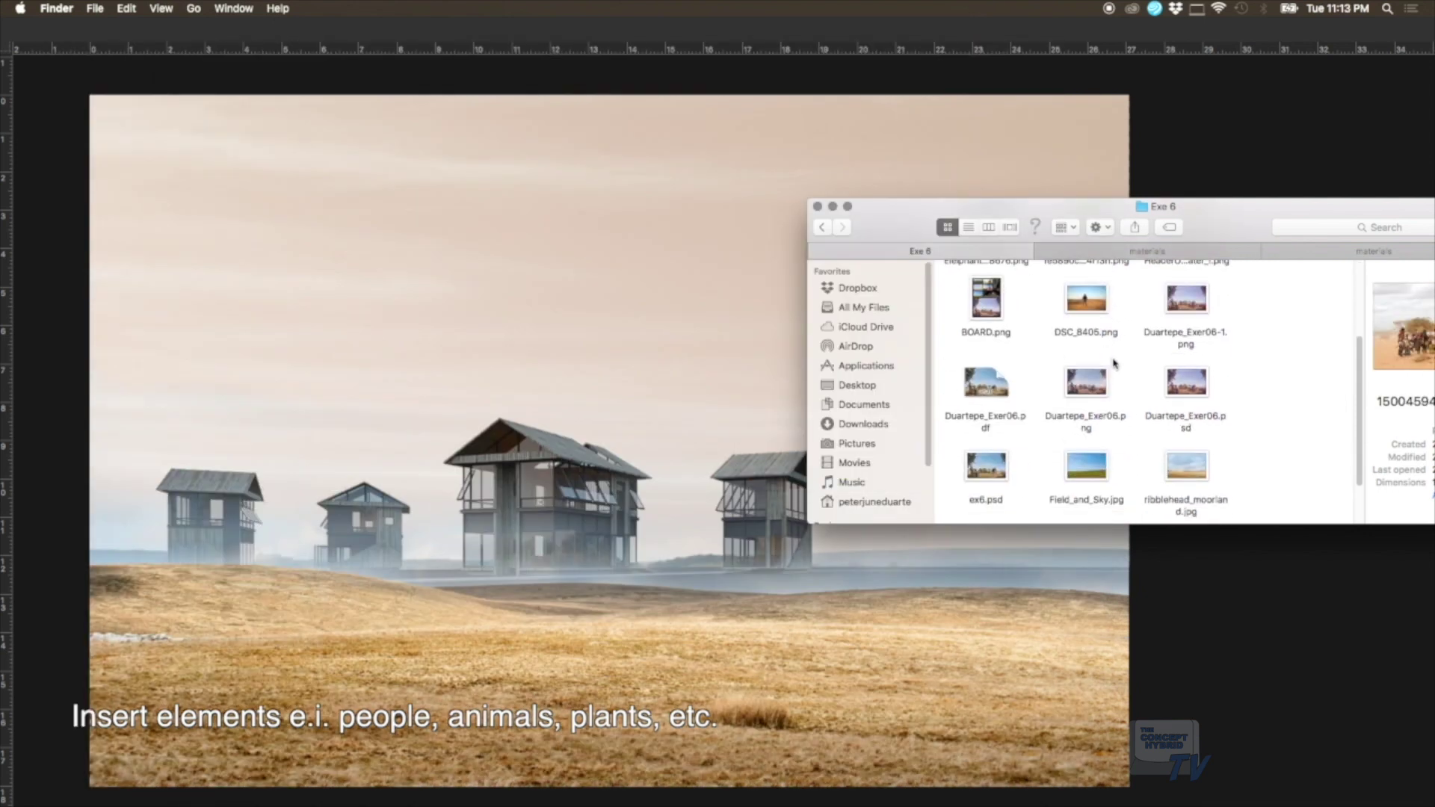
pyautogui.scroll(5, 1113, 362)
pyautogui.click(997, 379)
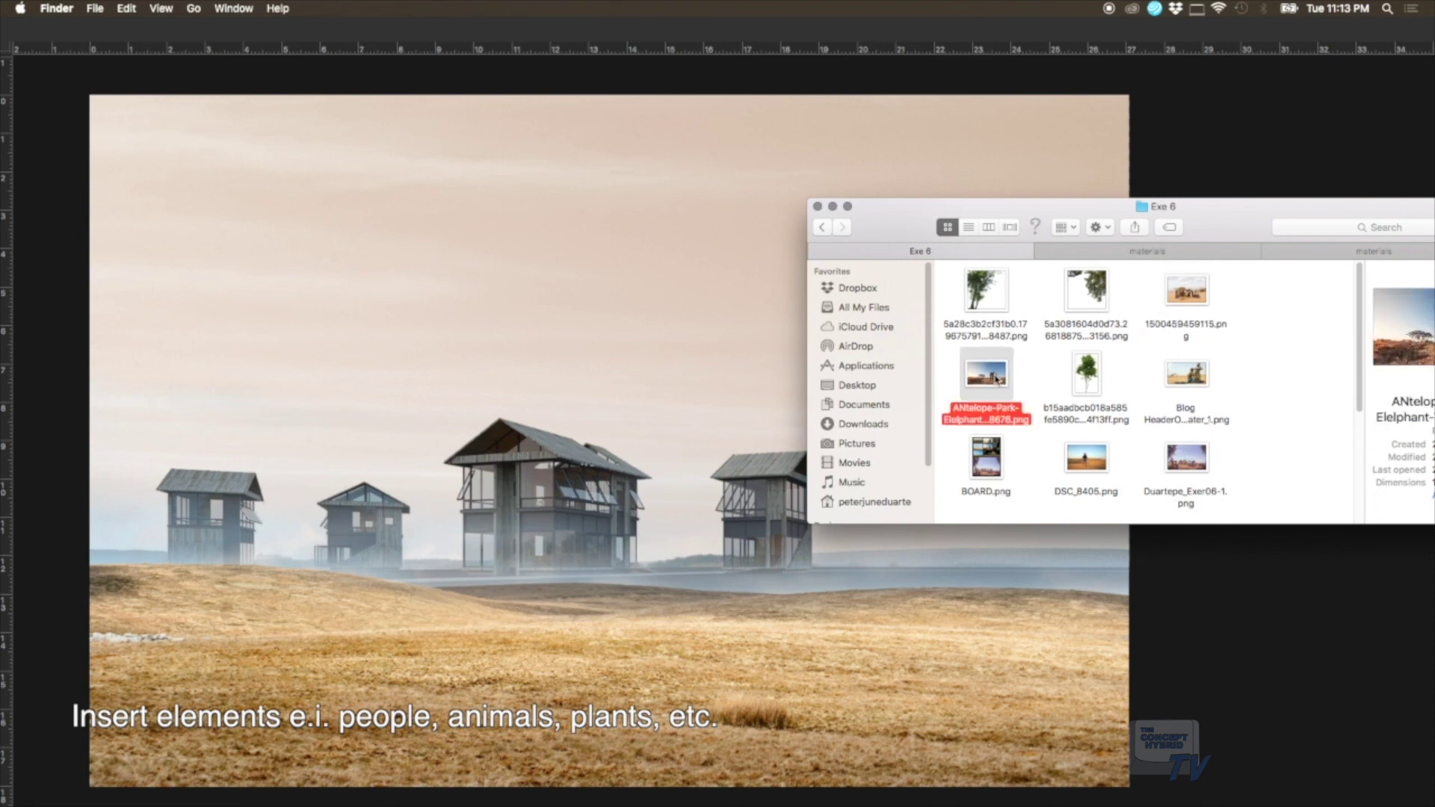
pyautogui.moveTo(997, 380); pyautogui.dragTo(814, 497)
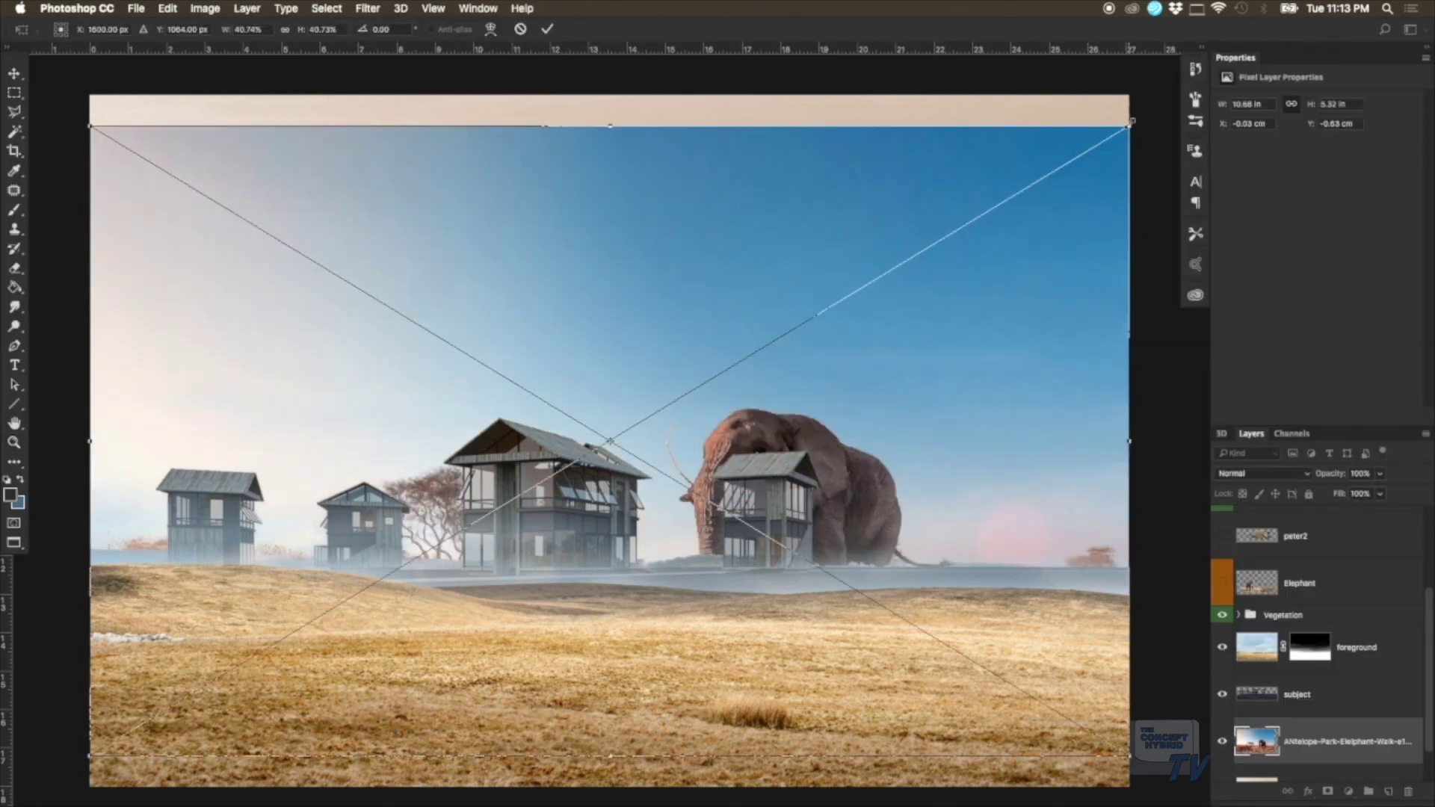
# Step: Scale the placed elephant photo down, move it up and right, and commit
pyautogui.moveTo(1129, 125); pyautogui.dragTo(724, 346)
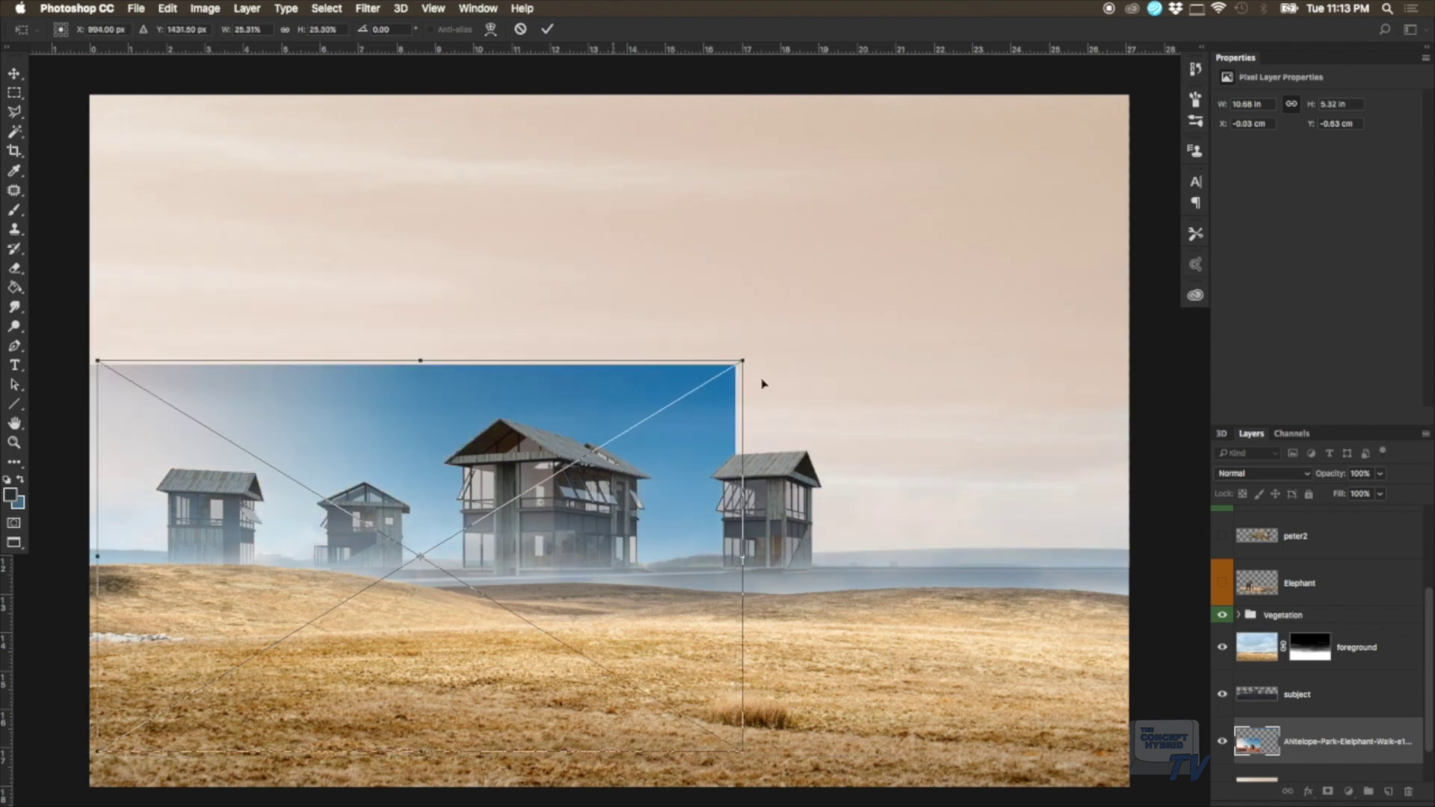
pyautogui.moveTo(698, 438); pyautogui.dragTo(956, 192)
pyautogui.moveTo(996, 117); pyautogui.dragTo(934, 158)
pyautogui.click(548, 29)
# Step: Try a Magic Wand sky selection, deselect, then hide the photo and show the Elephant layer
pyautogui.press('z')
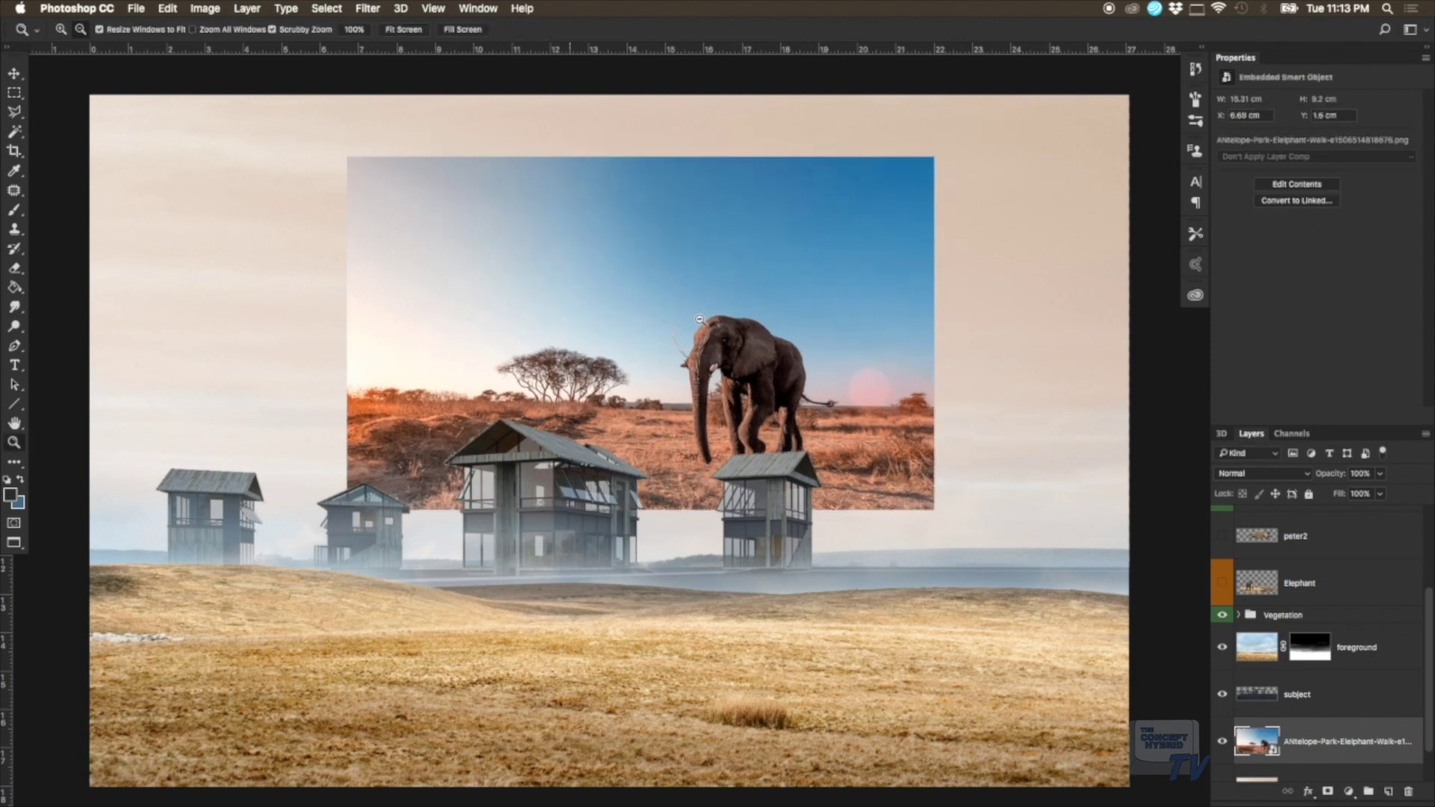
pyautogui.click(16, 133)
pyautogui.click(717, 273)
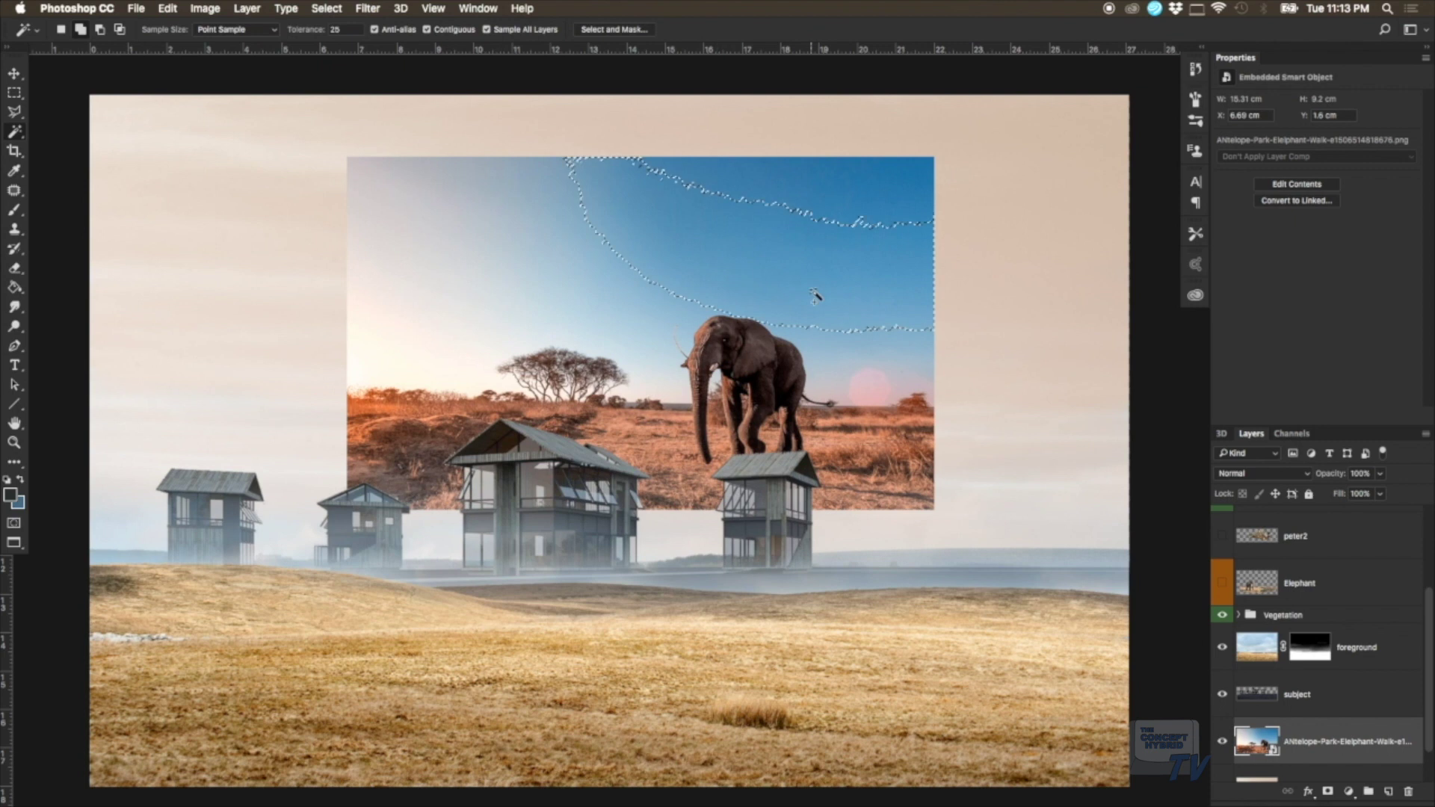
pyautogui.keyDown('shift'); pyautogui.click(842, 364); pyautogui.keyUp('shift')
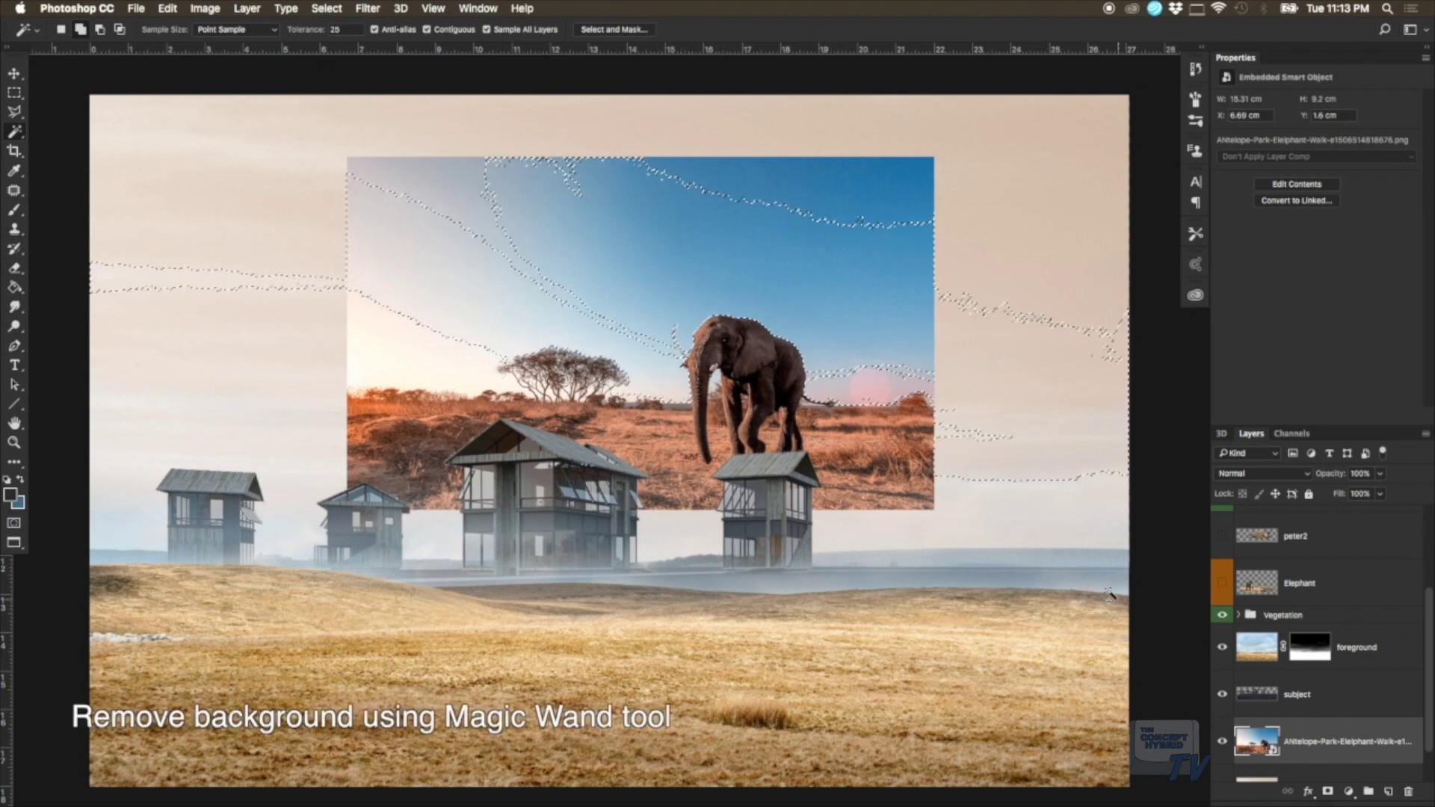
pyautogui.hotkey('ctrl', 'd')
pyautogui.click(1222, 745)
pyautogui.click(1223, 583)
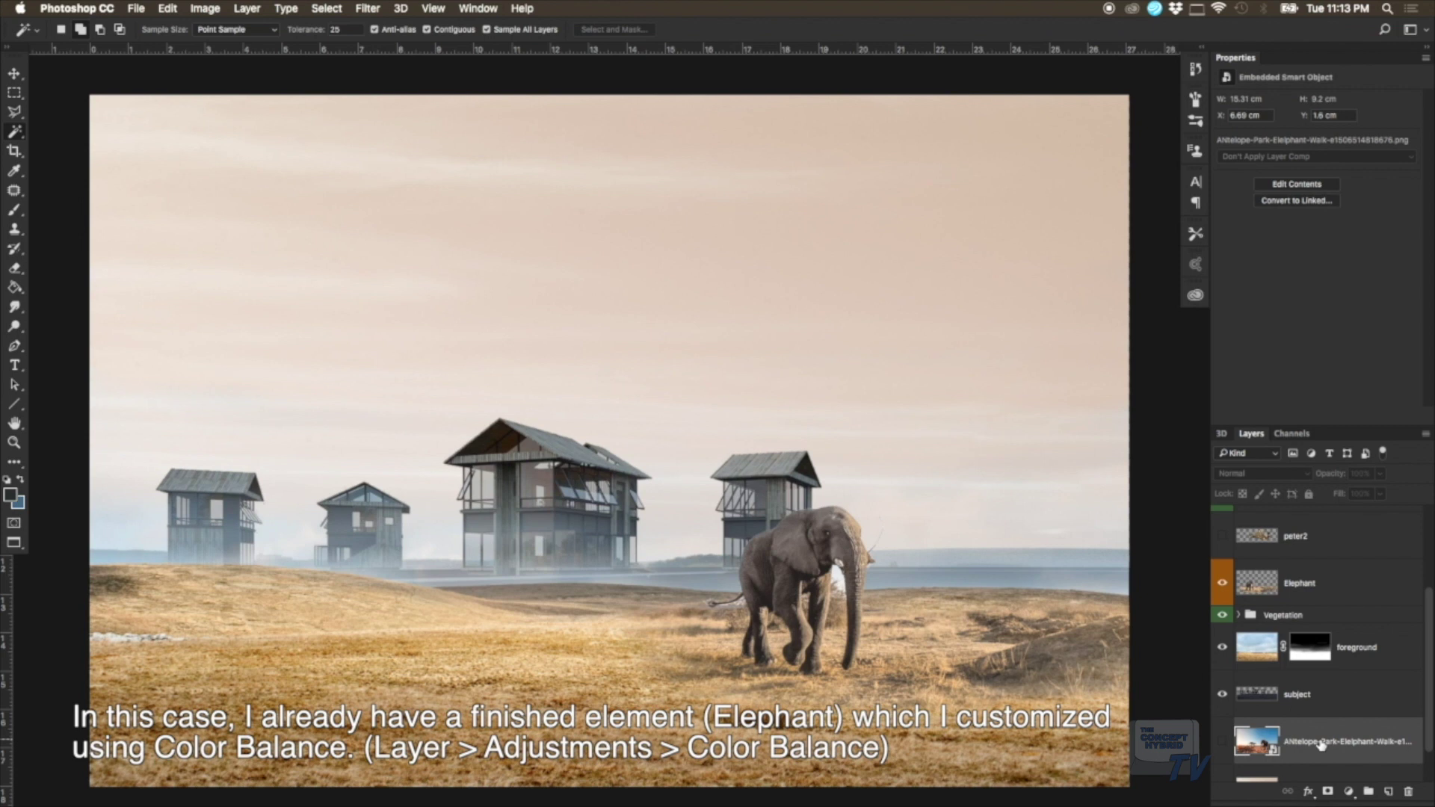
# Step: Move the Elephant layer down onto the foreground ground and show the original elephant photo
pyautogui.hotkey('ctrl', 'z')
pyautogui.hotkey('ctrl', 'd')
pyautogui.click(1355, 582)
pyautogui.moveTo(878, 498)
pyautogui.mouseDown()
pyautogui.moveTo(823, 471)
pyautogui.moveTo(699, 246)
pyautogui.mouseUp()
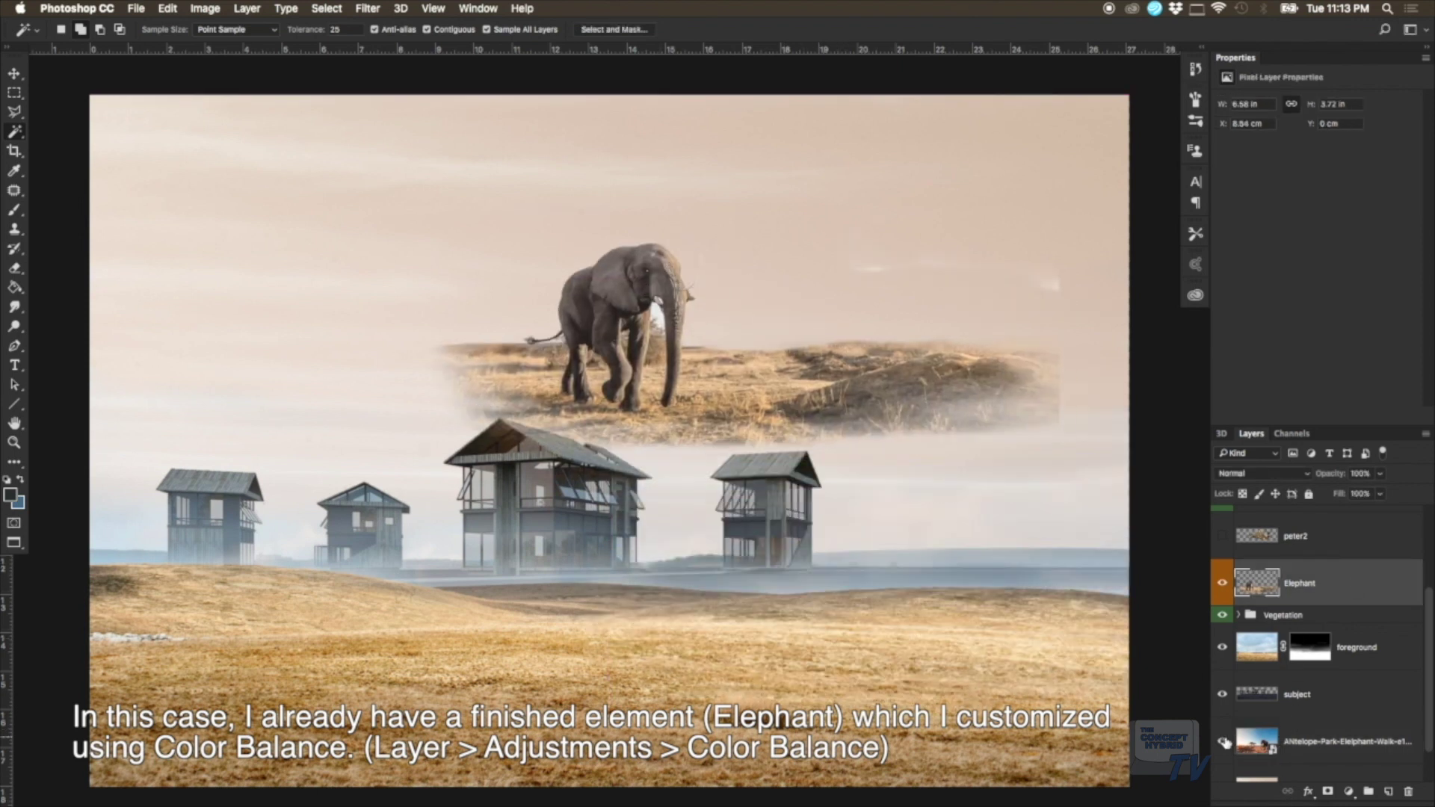
pyautogui.click(1223, 741)
pyautogui.moveTo(823, 279); pyautogui.dragTo(696, 491)
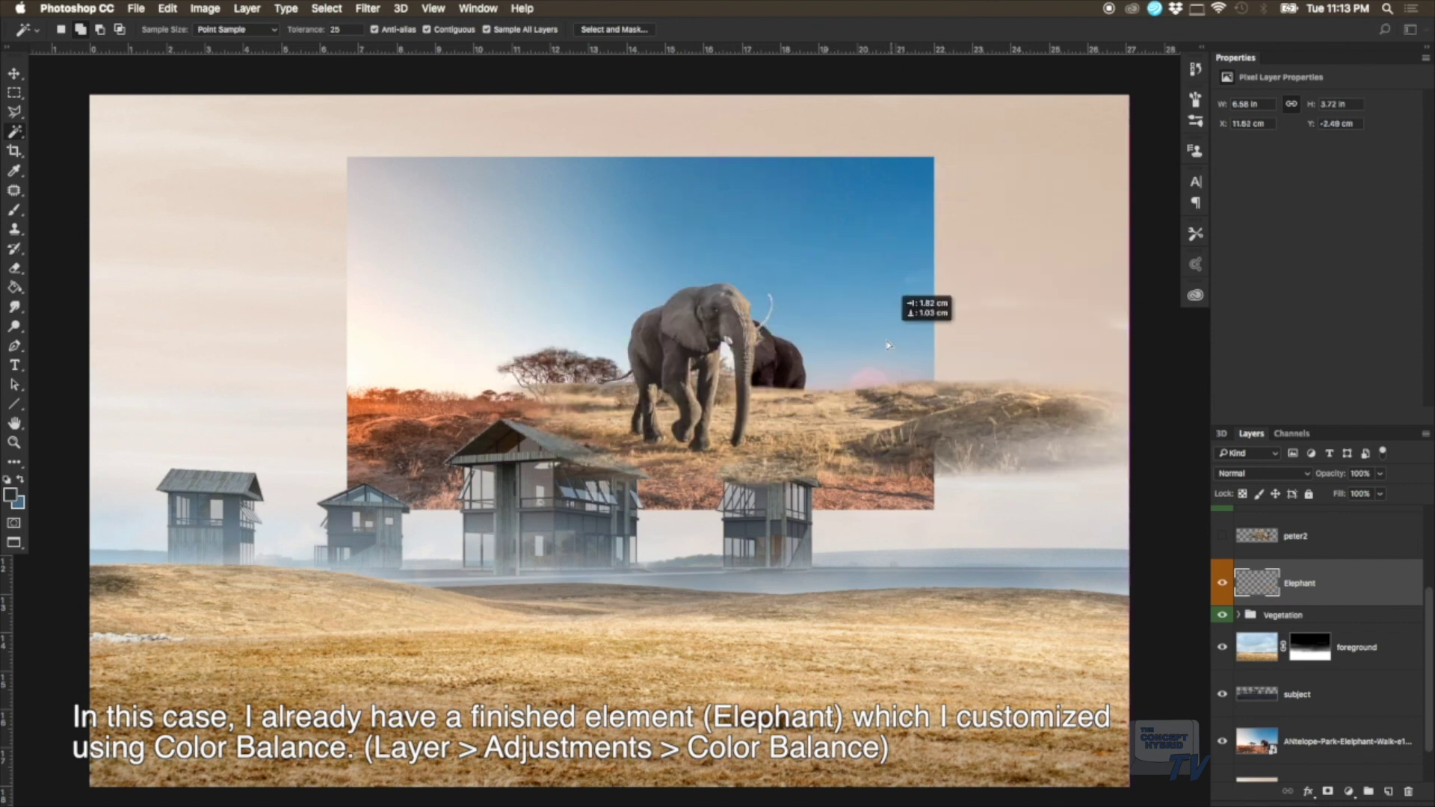
pyautogui.moveTo(697, 493); pyautogui.dragTo(753, 459)
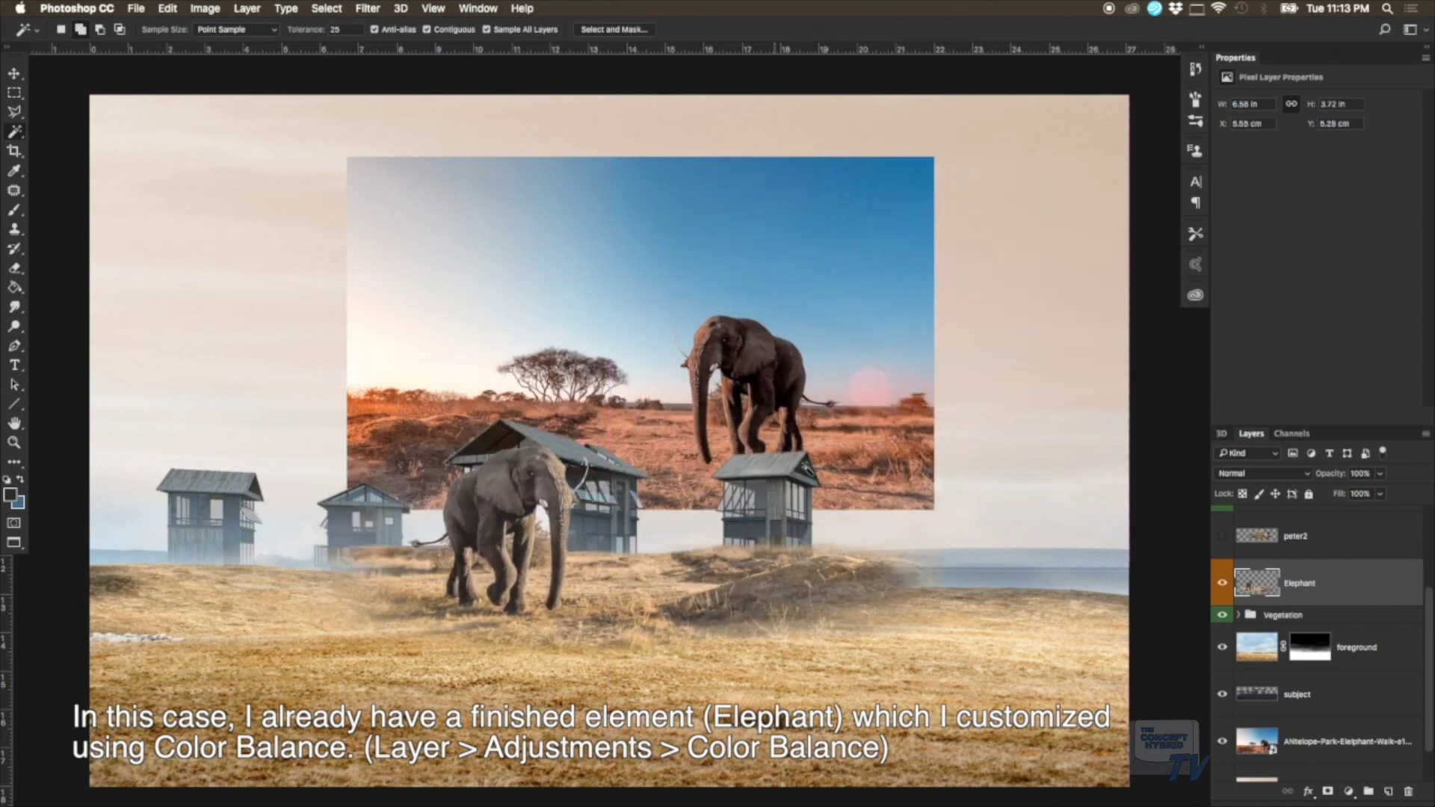
pyautogui.click(14, 210)
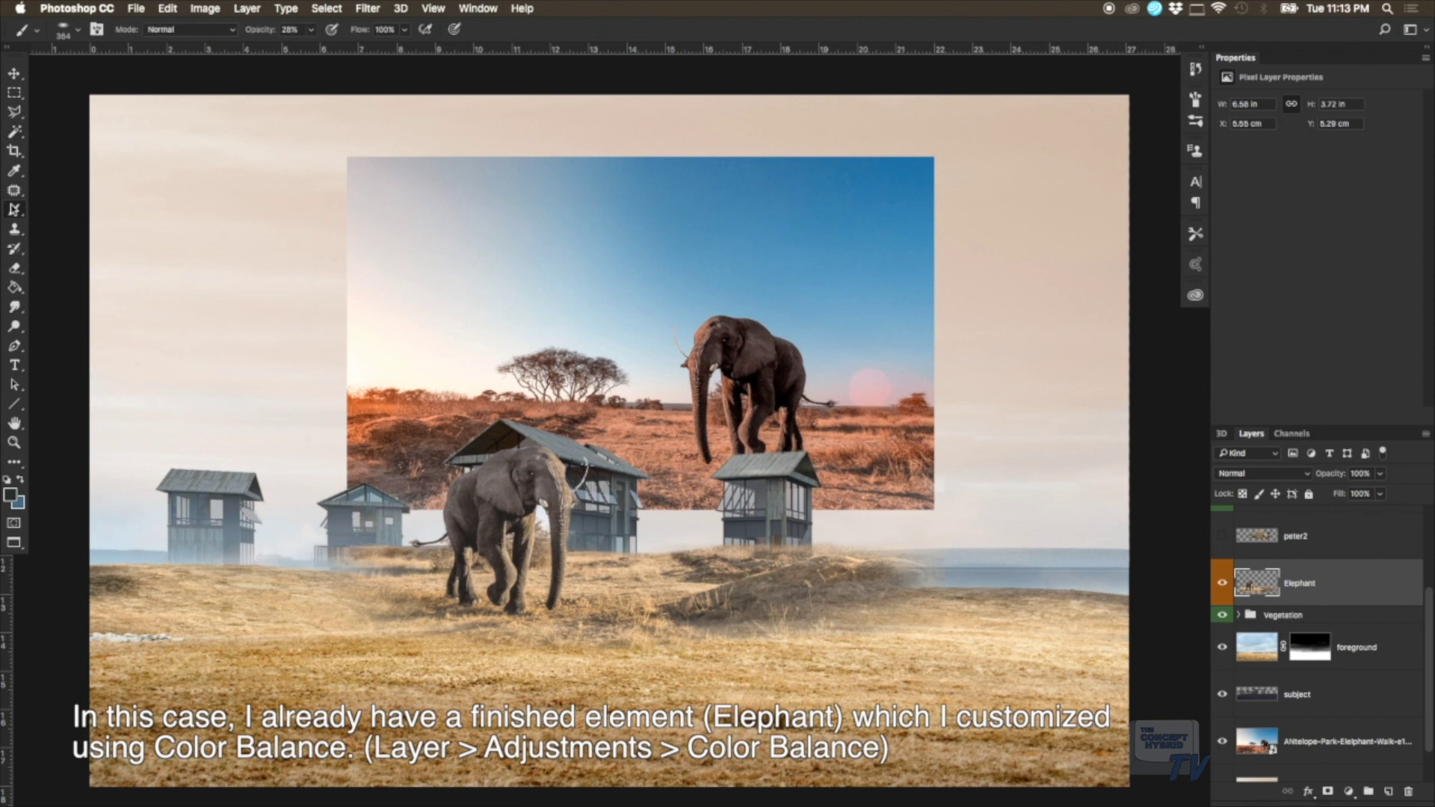
# Step: Add a new layer with a bright green foreground colour and a 16 px hard round brush
pyautogui.click(1387, 791)
pyautogui.click(10, 493)
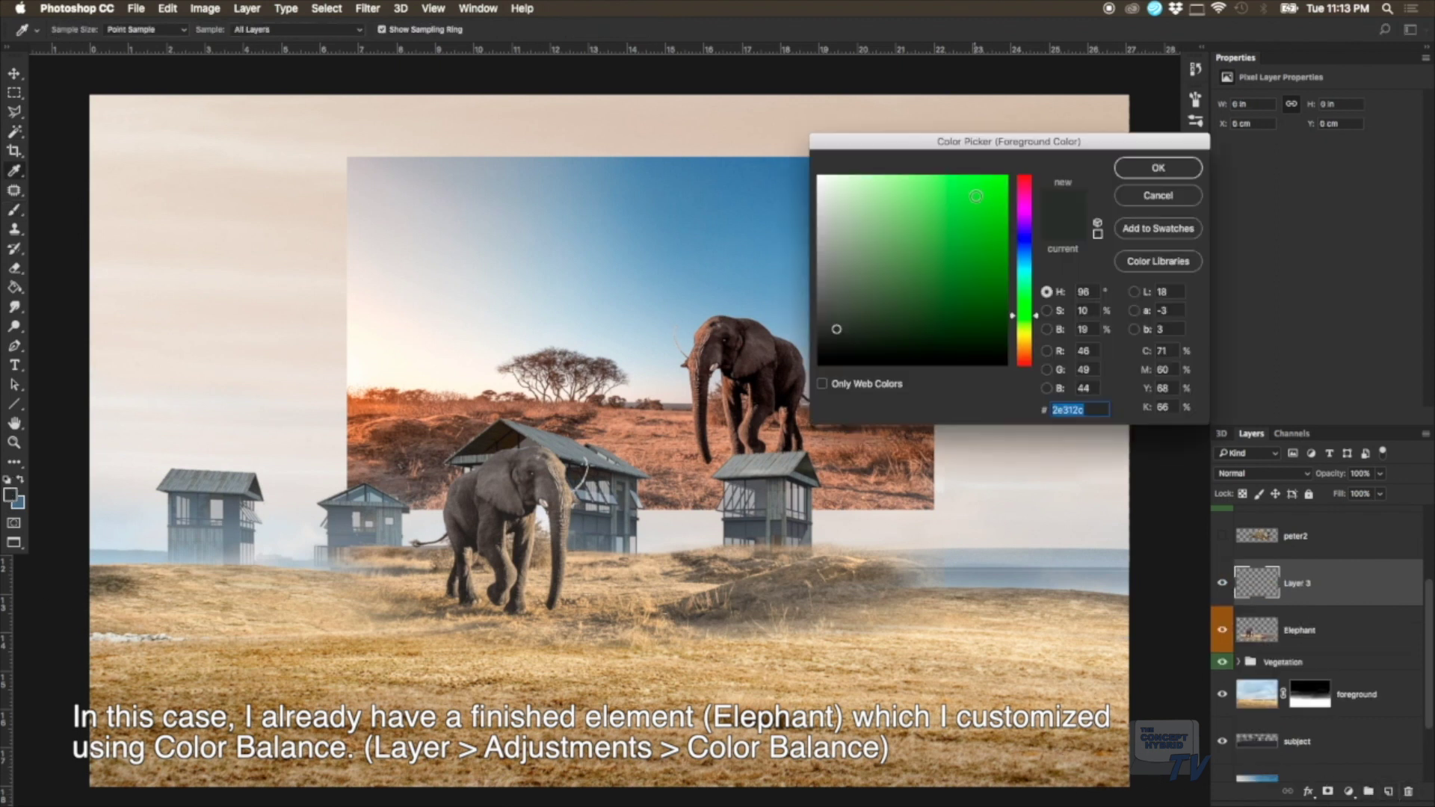
pyautogui.moveTo(976, 195); pyautogui.dragTo(1018, 165)
pyautogui.click(1143, 173)
pyautogui.press('b')
pyautogui.rightClick(405, 190)
pyautogui.click(480, 284)
pyautogui.click(494, 221)
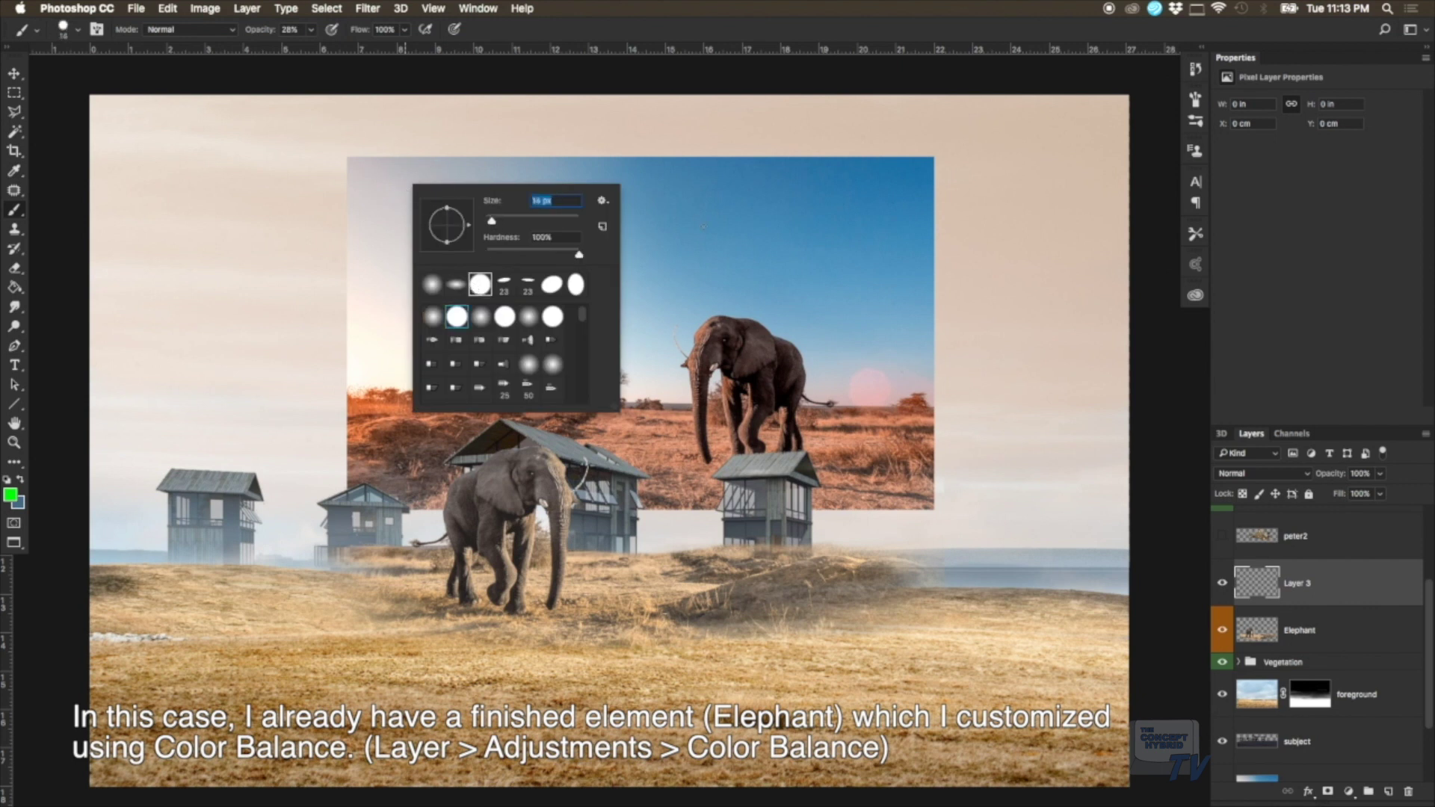
# Step: Draw a green arrow and a circle around the elephant, then hide Layer 3 and Elephant
pyautogui.moveTo(725, 268)
pyautogui.mouseDown()
pyautogui.moveTo(597, 346)
pyautogui.moveTo(637, 327)
pyautogui.mouseUp()
pyautogui.moveTo(531, 441); pyautogui.dragTo(421, 506)
pyautogui.moveTo(602, 552); pyautogui.dragTo(523, 453)
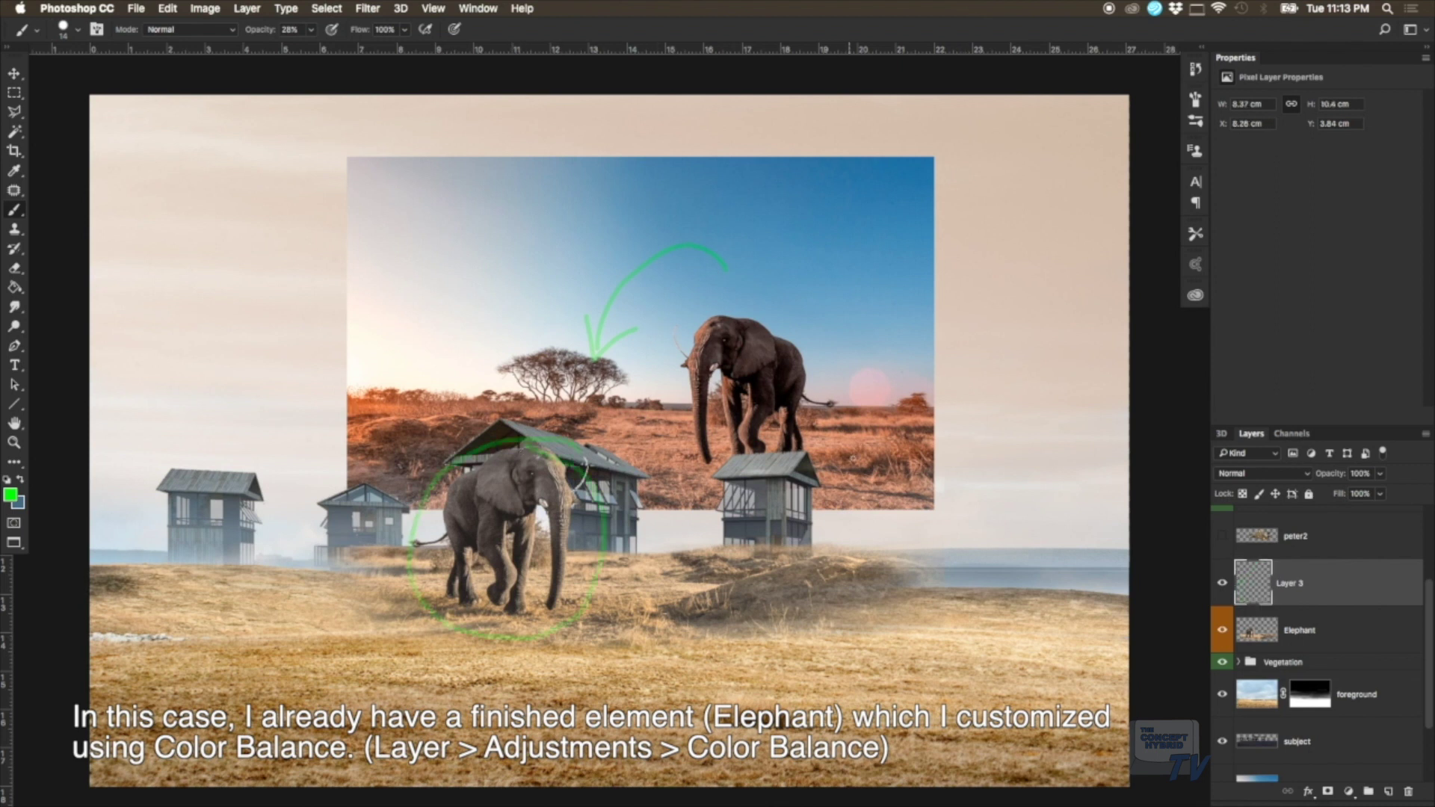
pyautogui.click(1221, 583)
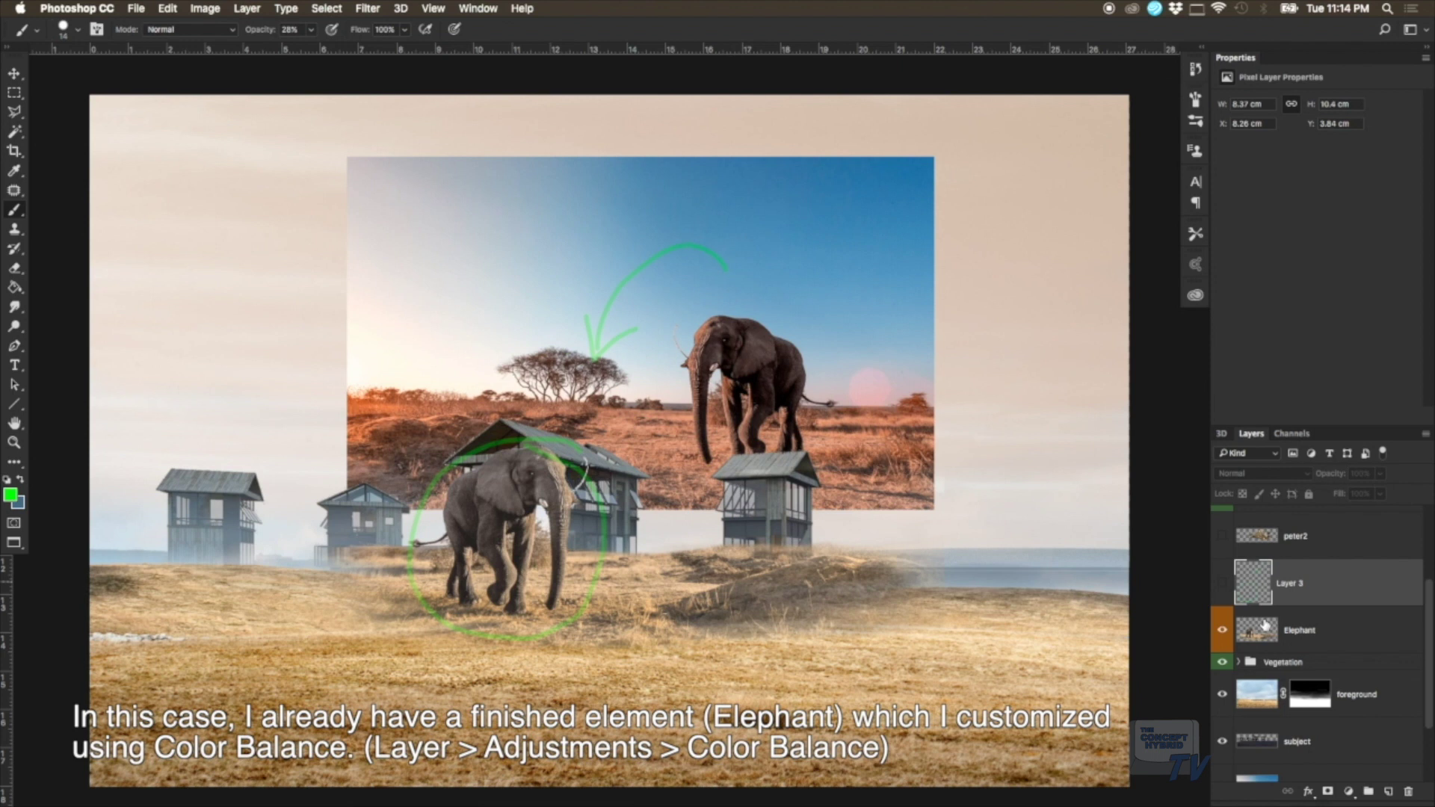
pyautogui.click(1225, 636)
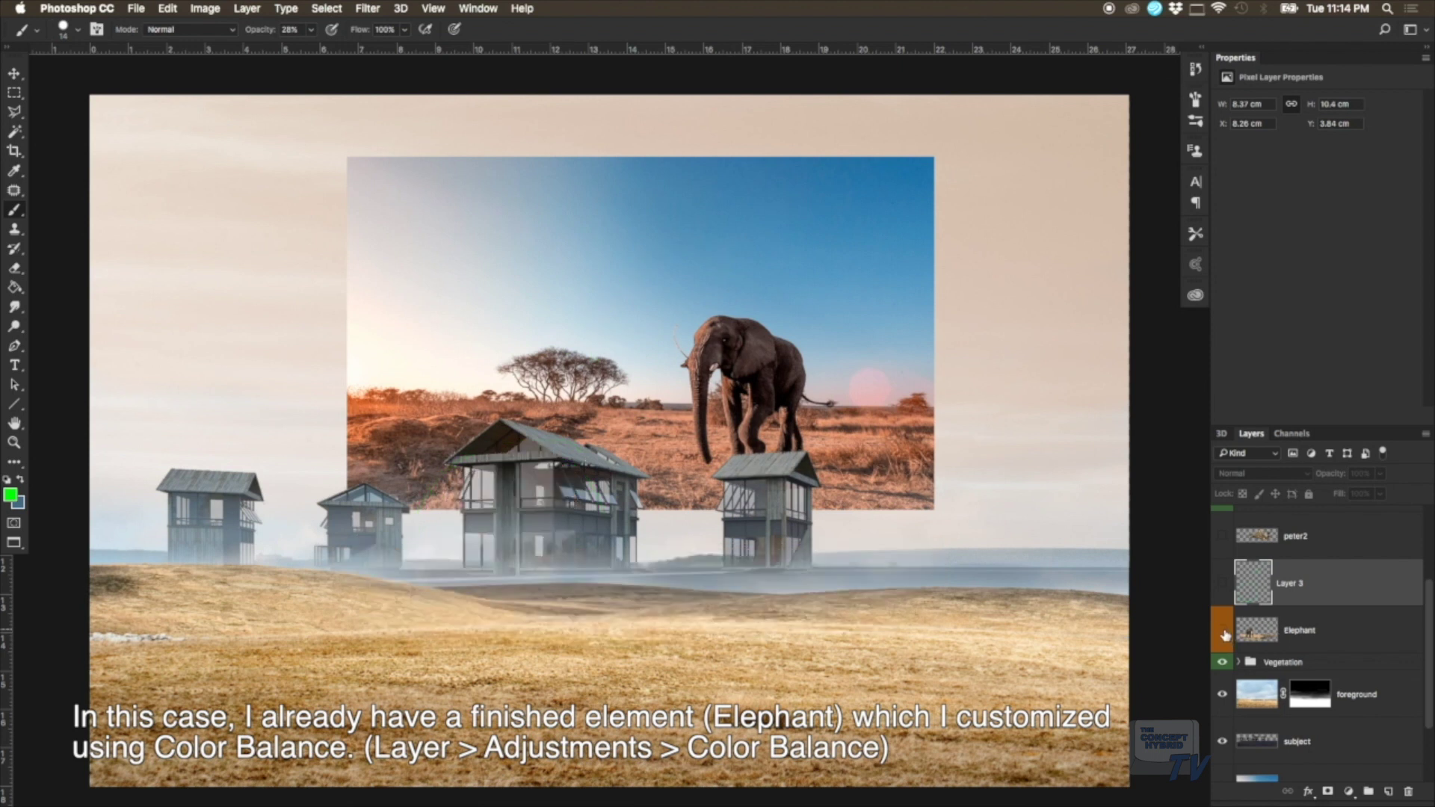
pyautogui.scroll(-3, 1246, 715)
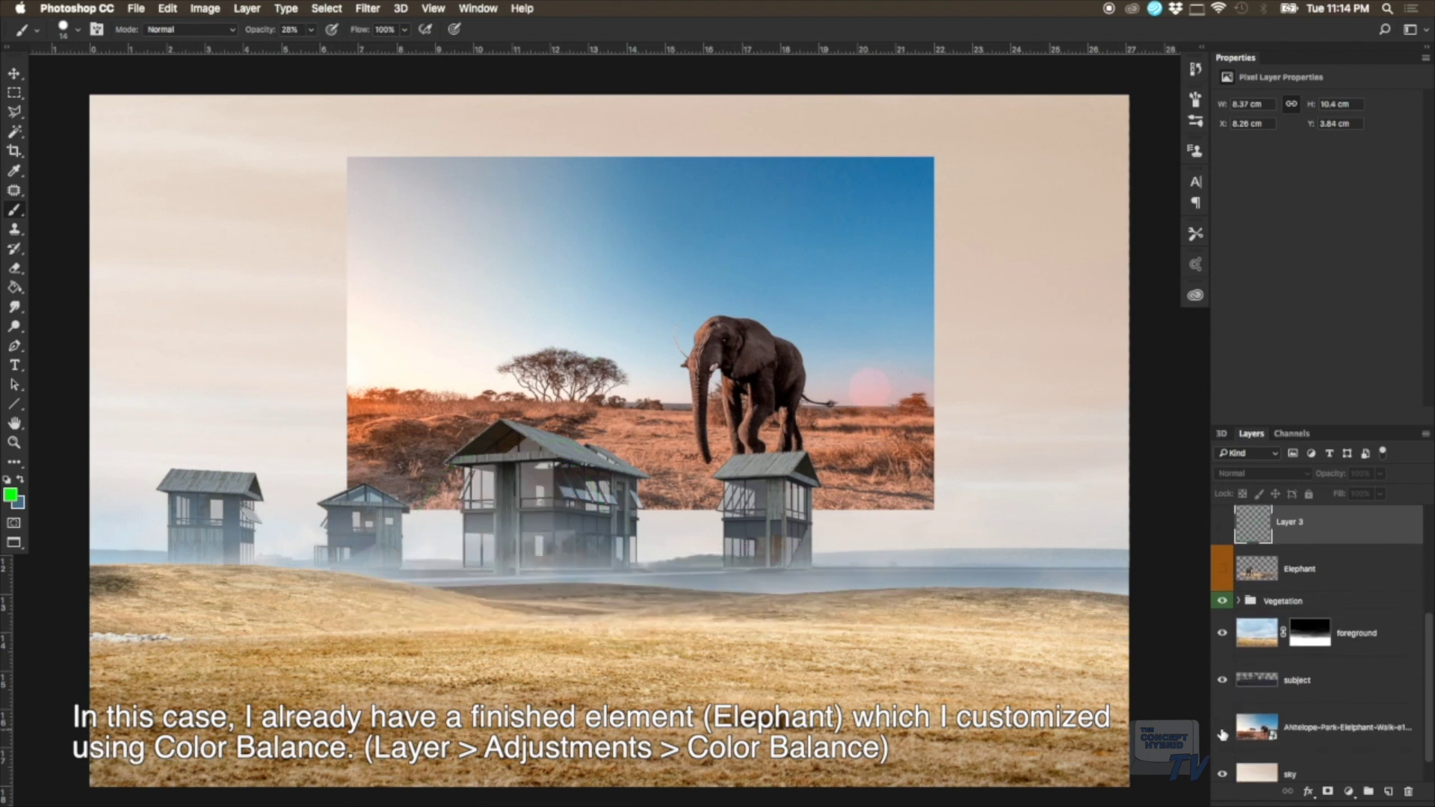
# Step: Flip the Elephant layer horizontally and move it up and to the right
pyautogui.click(1222, 733)
pyautogui.click(1223, 571)
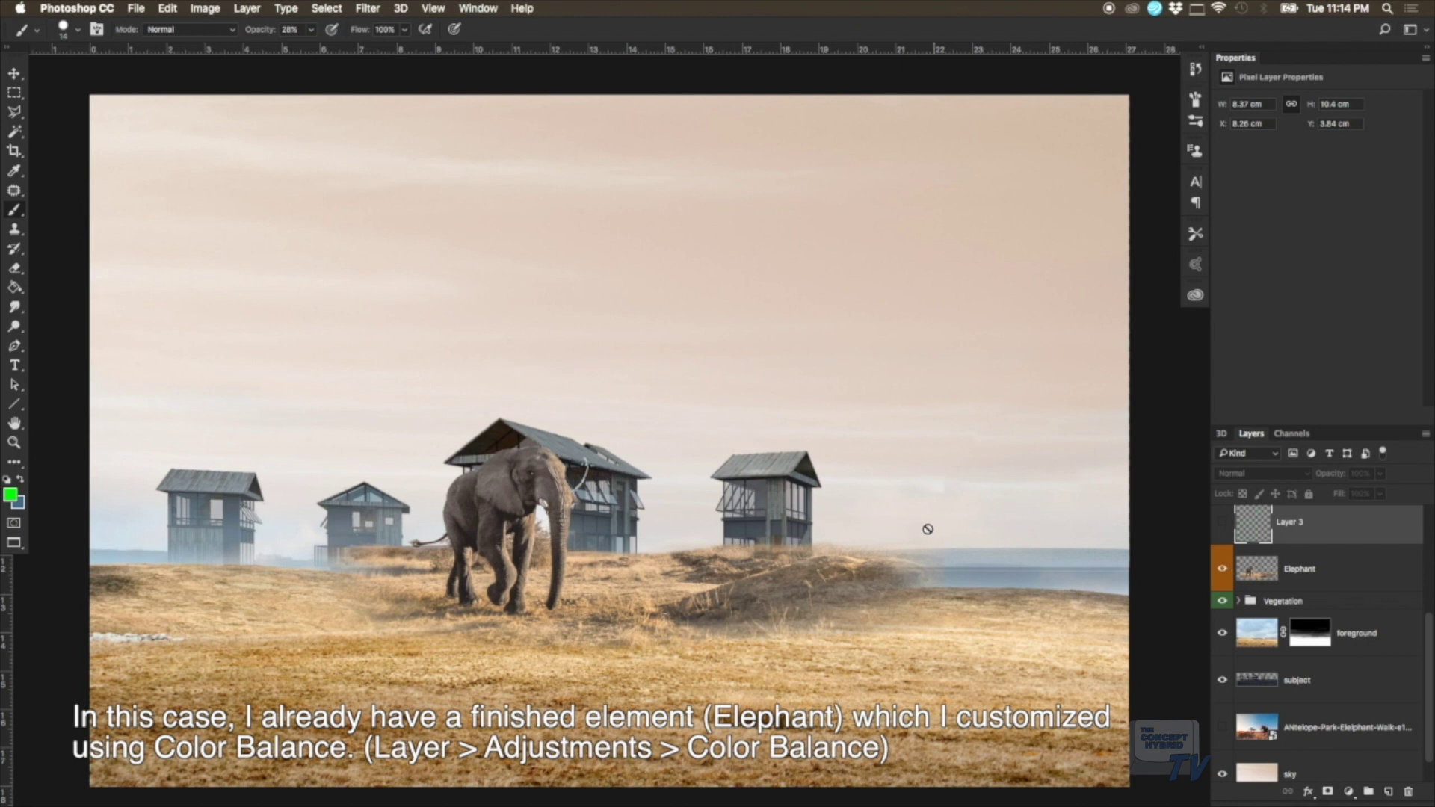
pyautogui.click(1312, 570)
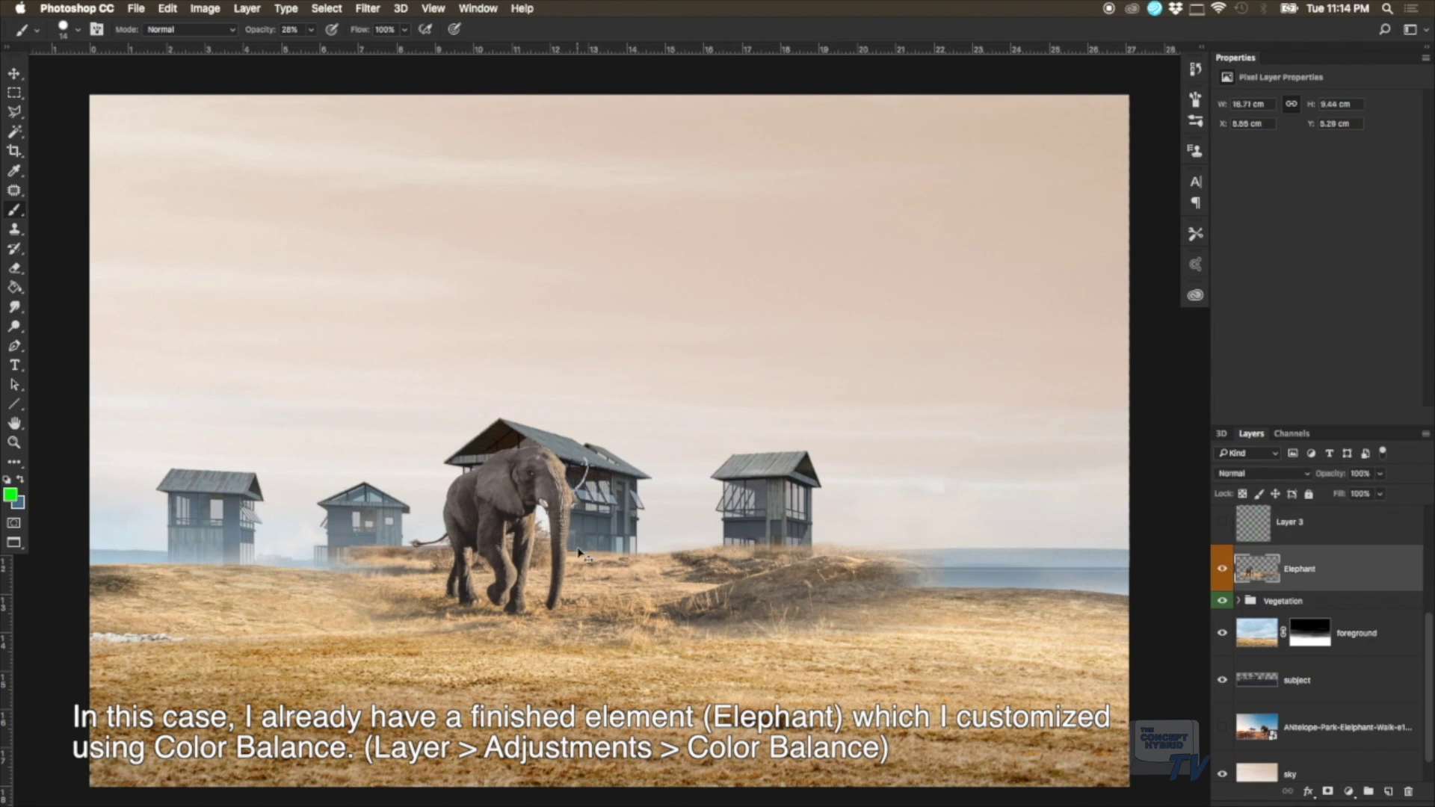
pyautogui.click(1226, 728)
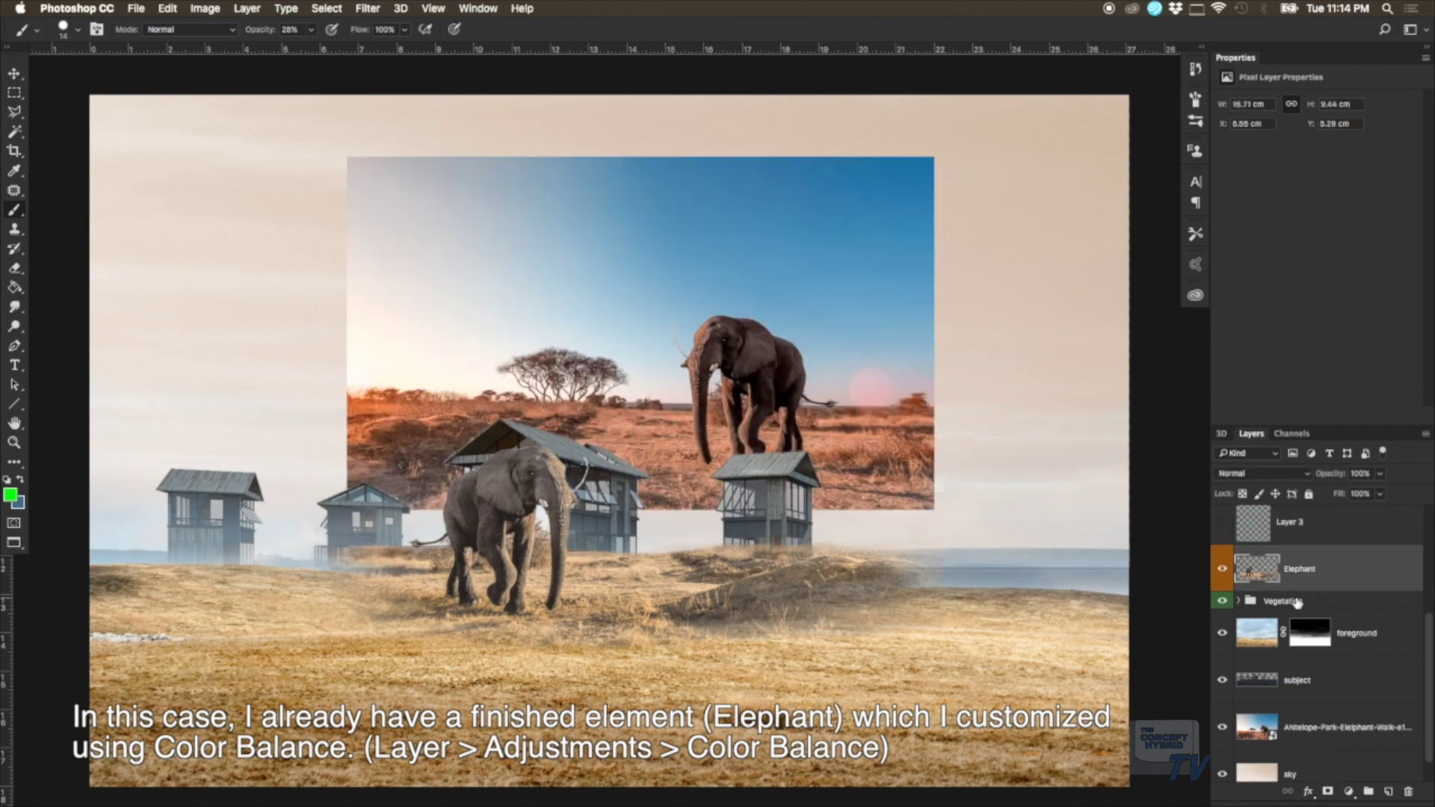
pyautogui.hotkey('ctrl', 't')
pyautogui.rightClick(621, 545)
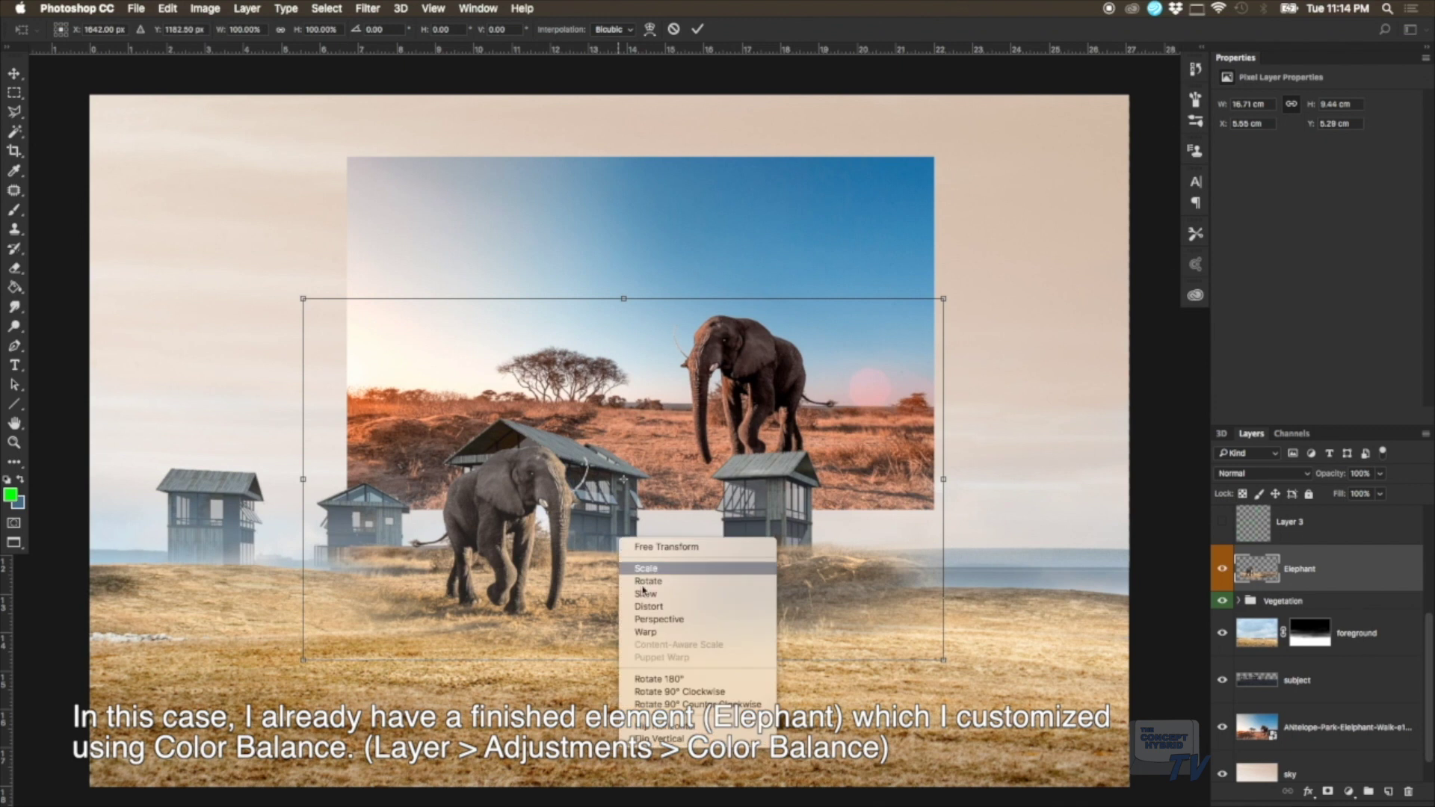
pyautogui.click(695, 728)
pyautogui.moveTo(764, 487); pyautogui.dragTo(902, 357)
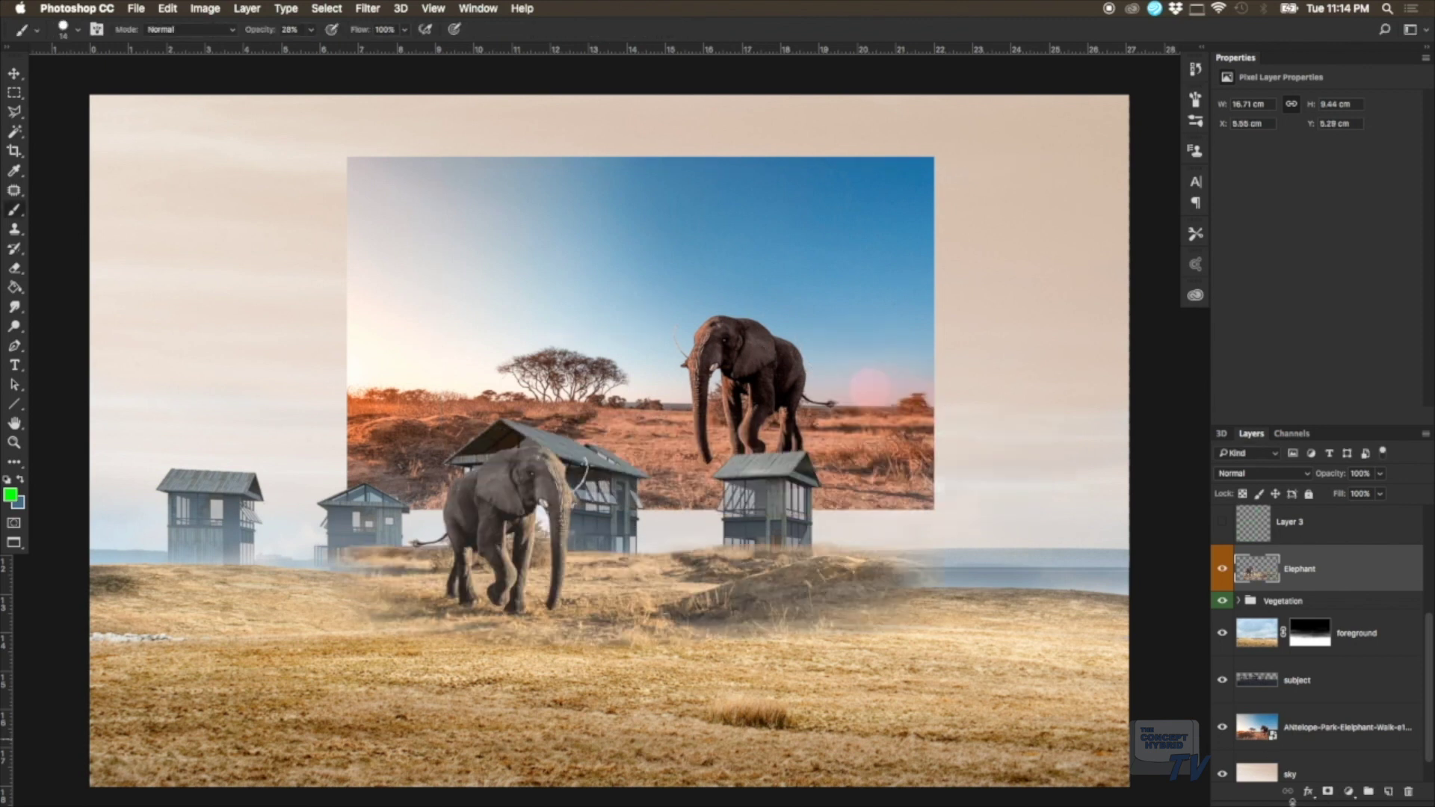
pyautogui.click(1222, 726)
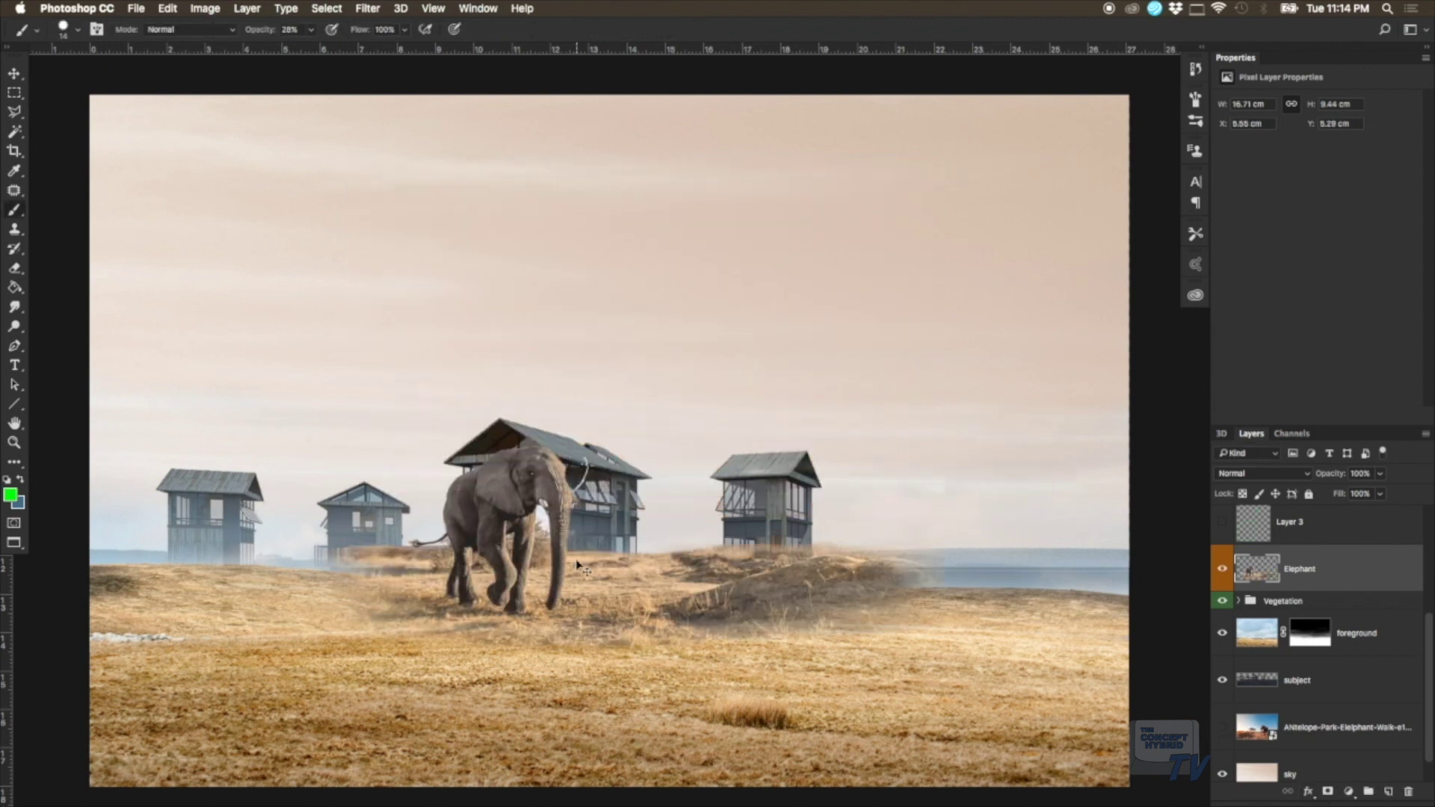
pyautogui.moveTo(587, 569); pyautogui.dragTo(598, 579)
# Step: Undo back to remove the green markup layer and return the elephant to the lower-right grass
pyautogui.hotkey('ctrl', 'z')
pyautogui.hotkey('ctrl', 'z')
pyautogui.hotkey('ctrl', 'z')
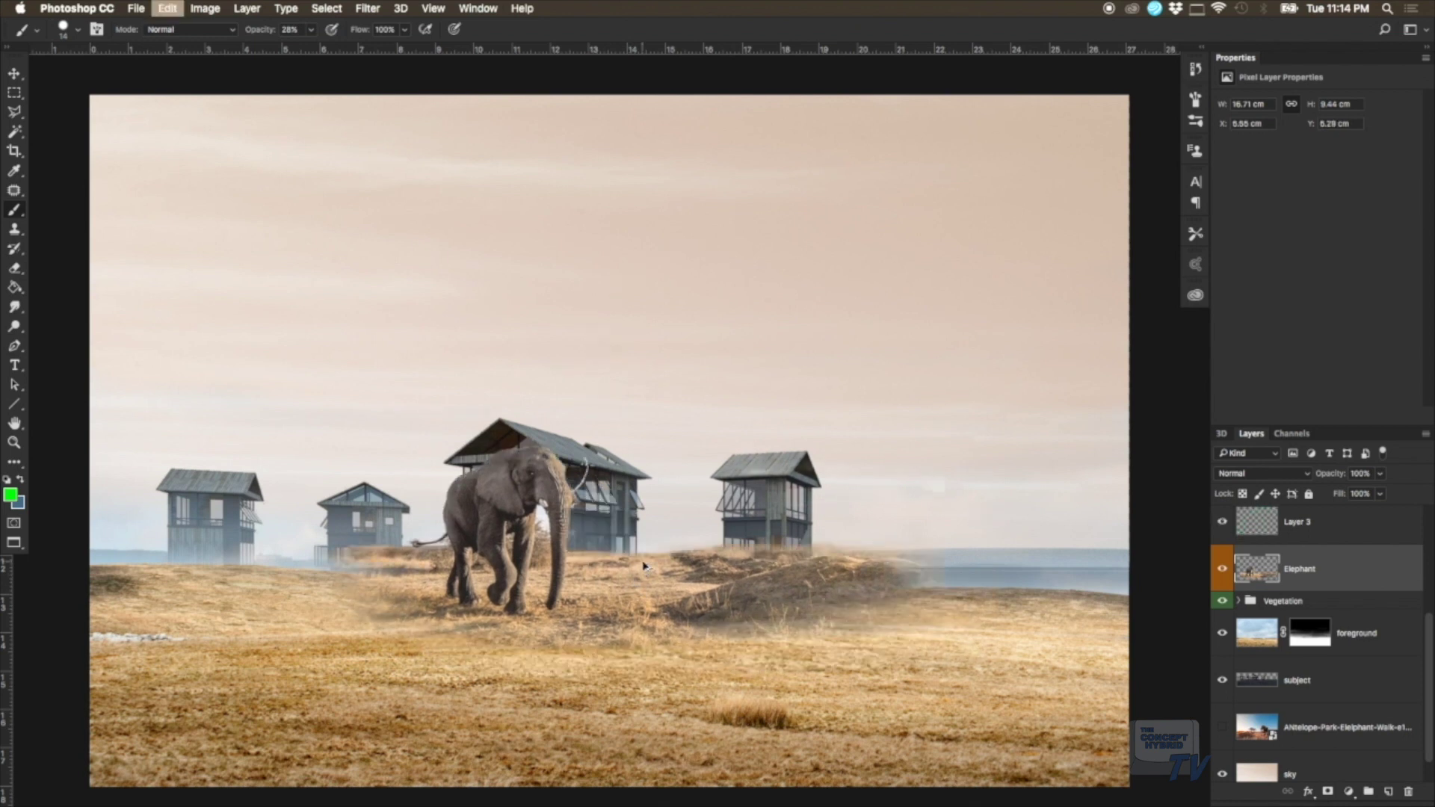
pyautogui.hotkey('ctrl', 'z')
pyautogui.hotkey('ctrl', 'z')
pyautogui.hotkey('ctrl', 'shift', 'z')
pyautogui.hotkey('ctrl', 'shift', 'z')
pyautogui.hotkey('ctrl', 'd')
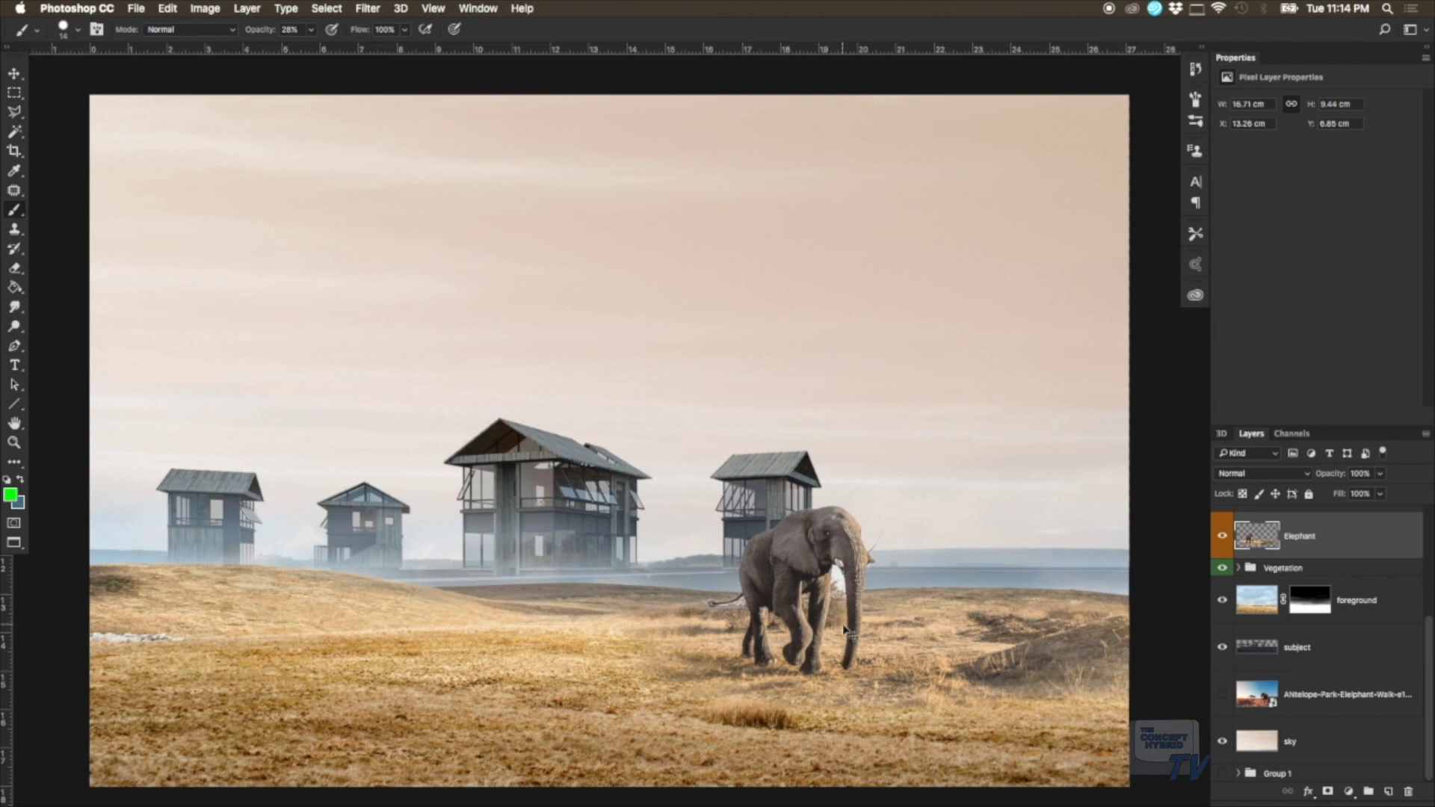
pyautogui.moveTo(847, 632); pyautogui.dragTo(866, 616)
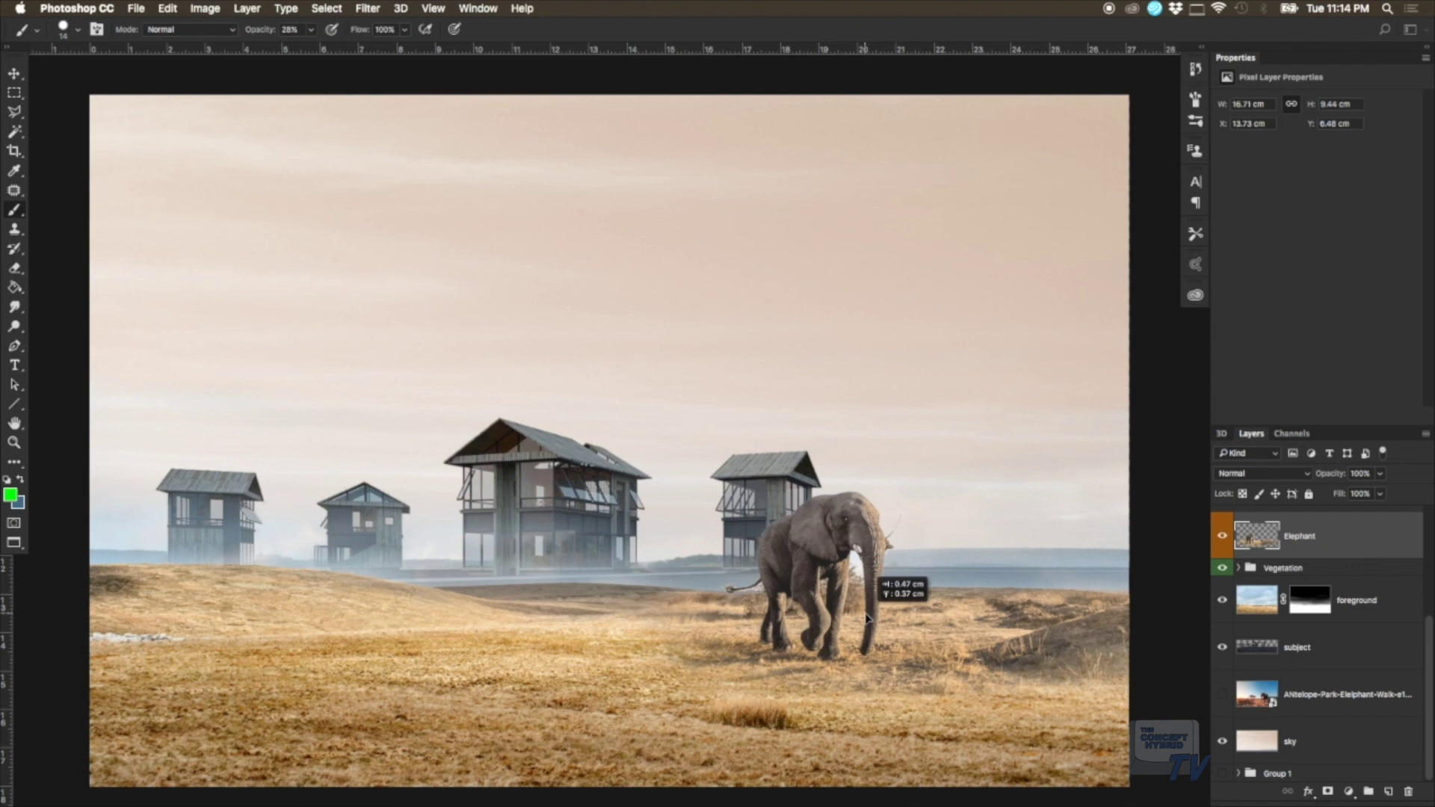
pyautogui.moveTo(866, 617)
pyautogui.mouseDown()
pyautogui.moveTo(843, 625)
pyautogui.moveTo(963, 553)
pyautogui.mouseUp()
pyautogui.press('z')
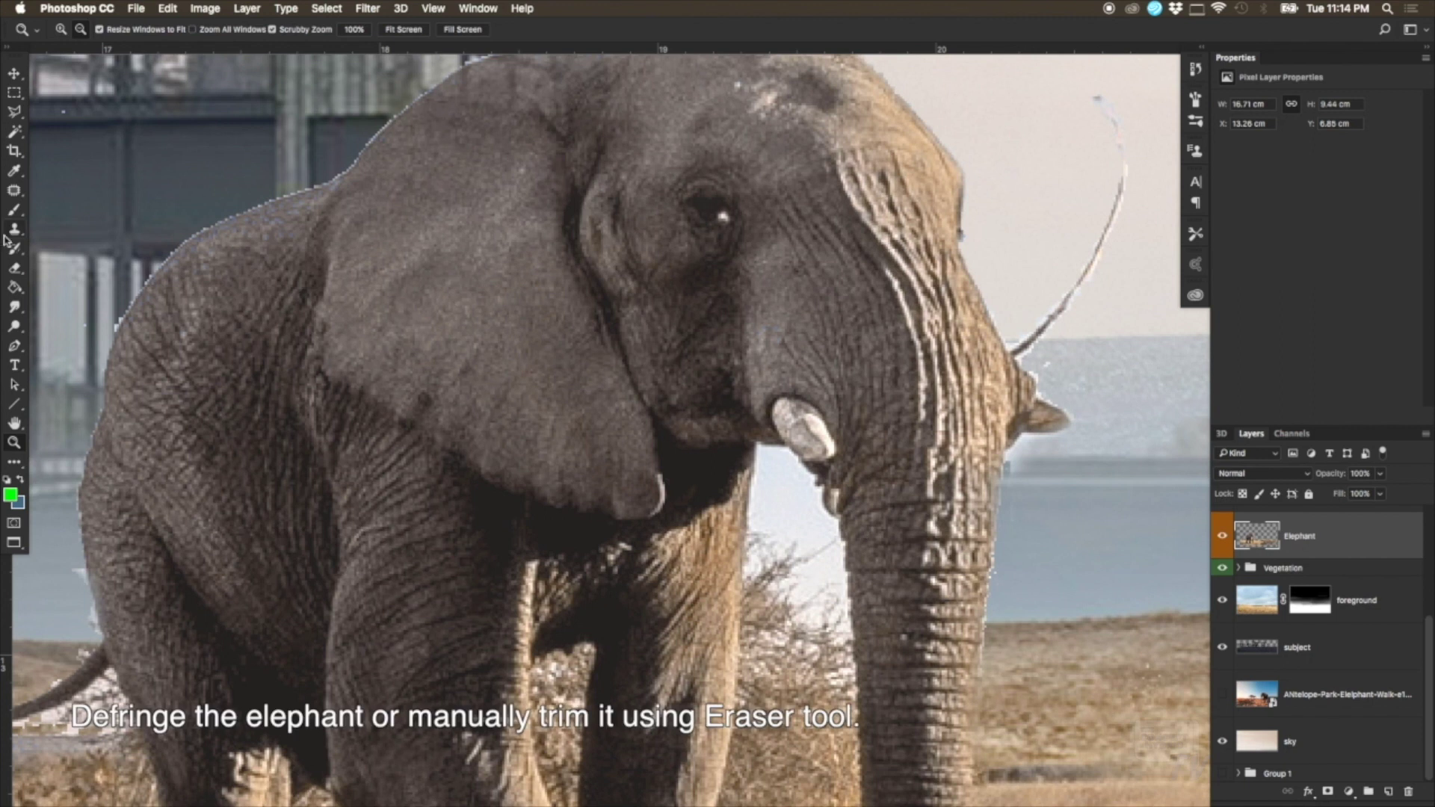
# Step: Delete the leftover white sky patch beside the elephant's trunk using a colour selection
pyautogui.click(14, 269)
pyautogui.click(14, 132)
pyautogui.click(814, 517)
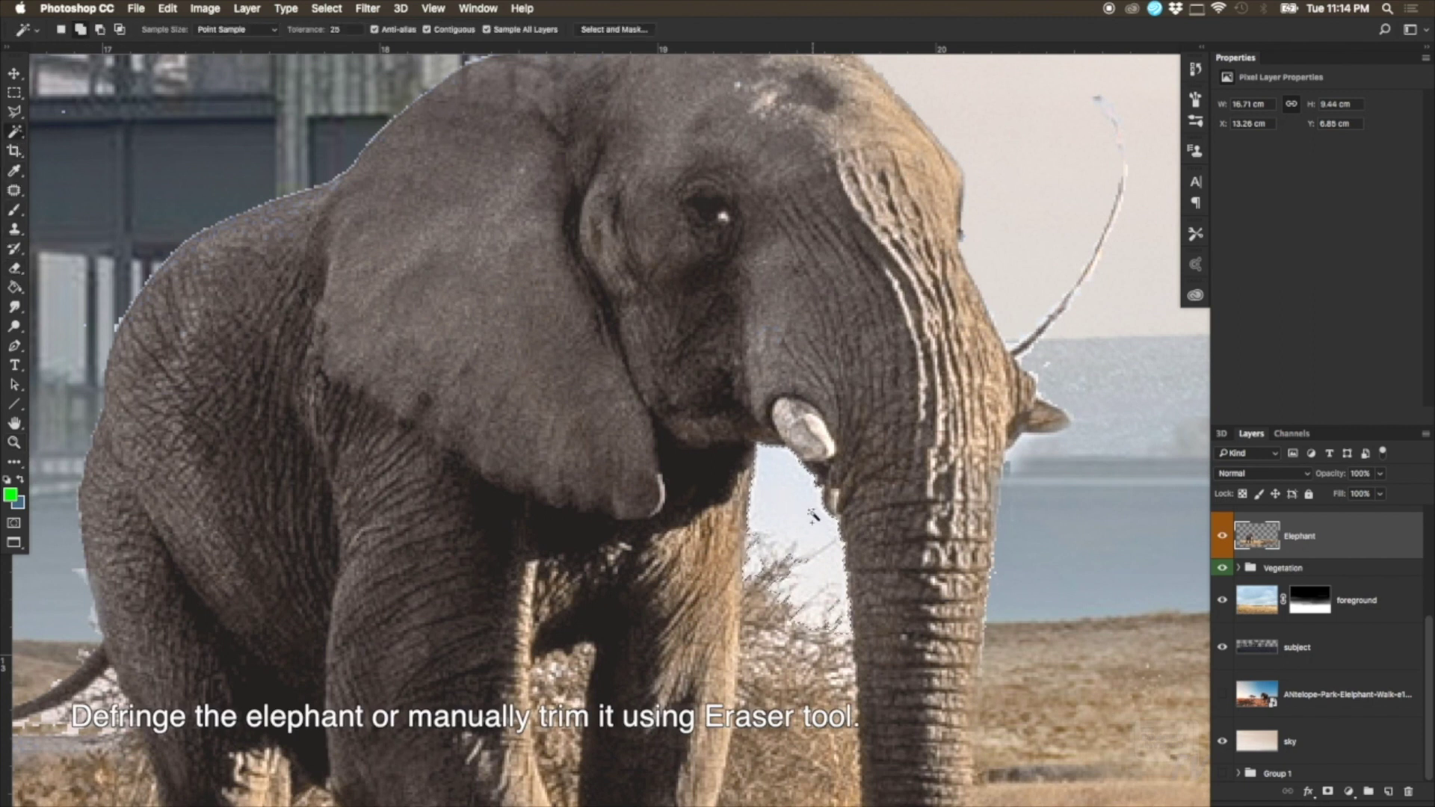
pyautogui.press('Delete')
# Step: Zoom out to the full scene and defringe the Elephant layer at 1 pixel width
pyautogui.press('super+d')
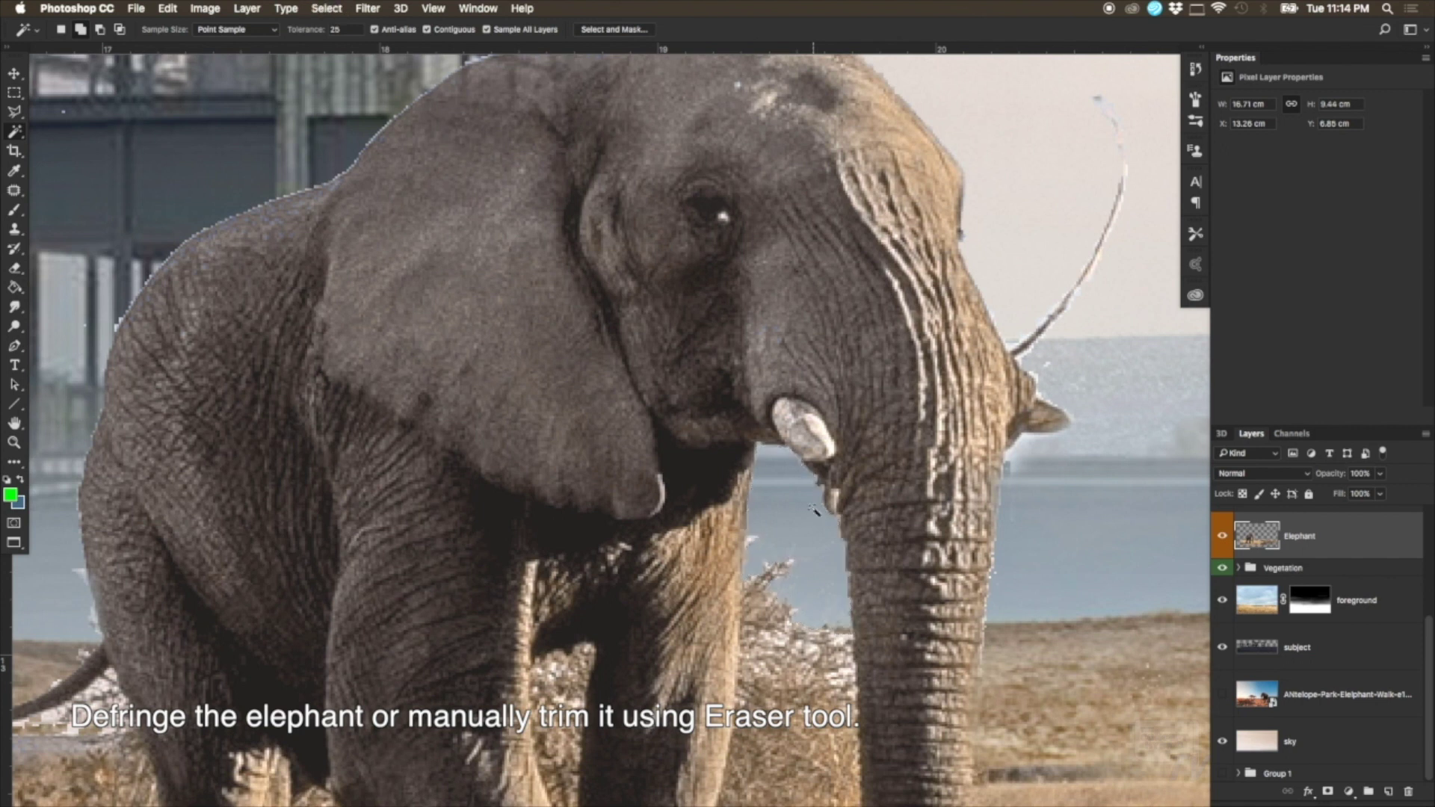
pyautogui.press('z')
pyautogui.keyDown('alt'); pyautogui.click(813, 513); pyautogui.keyUp('alt')
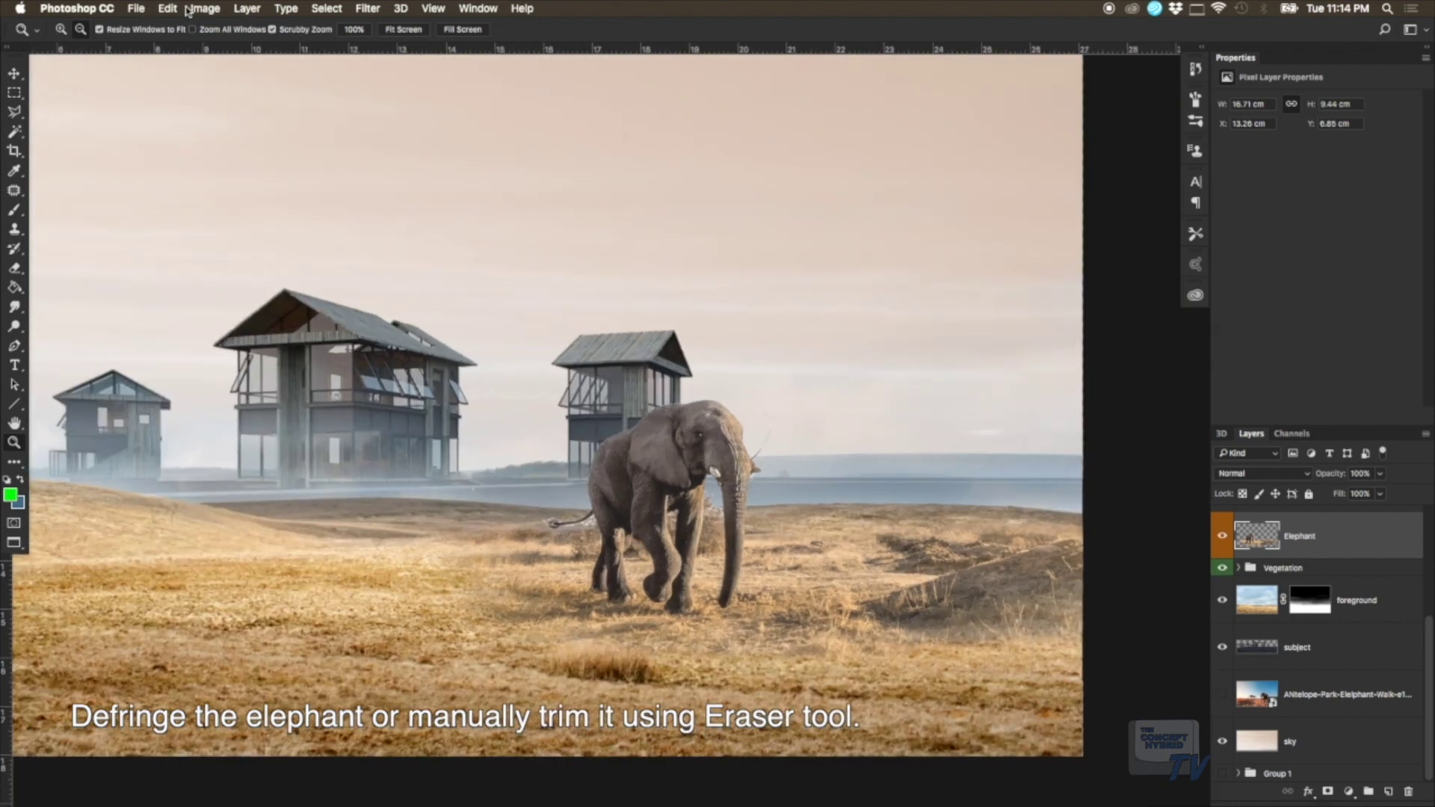
pyautogui.click(188, 11)
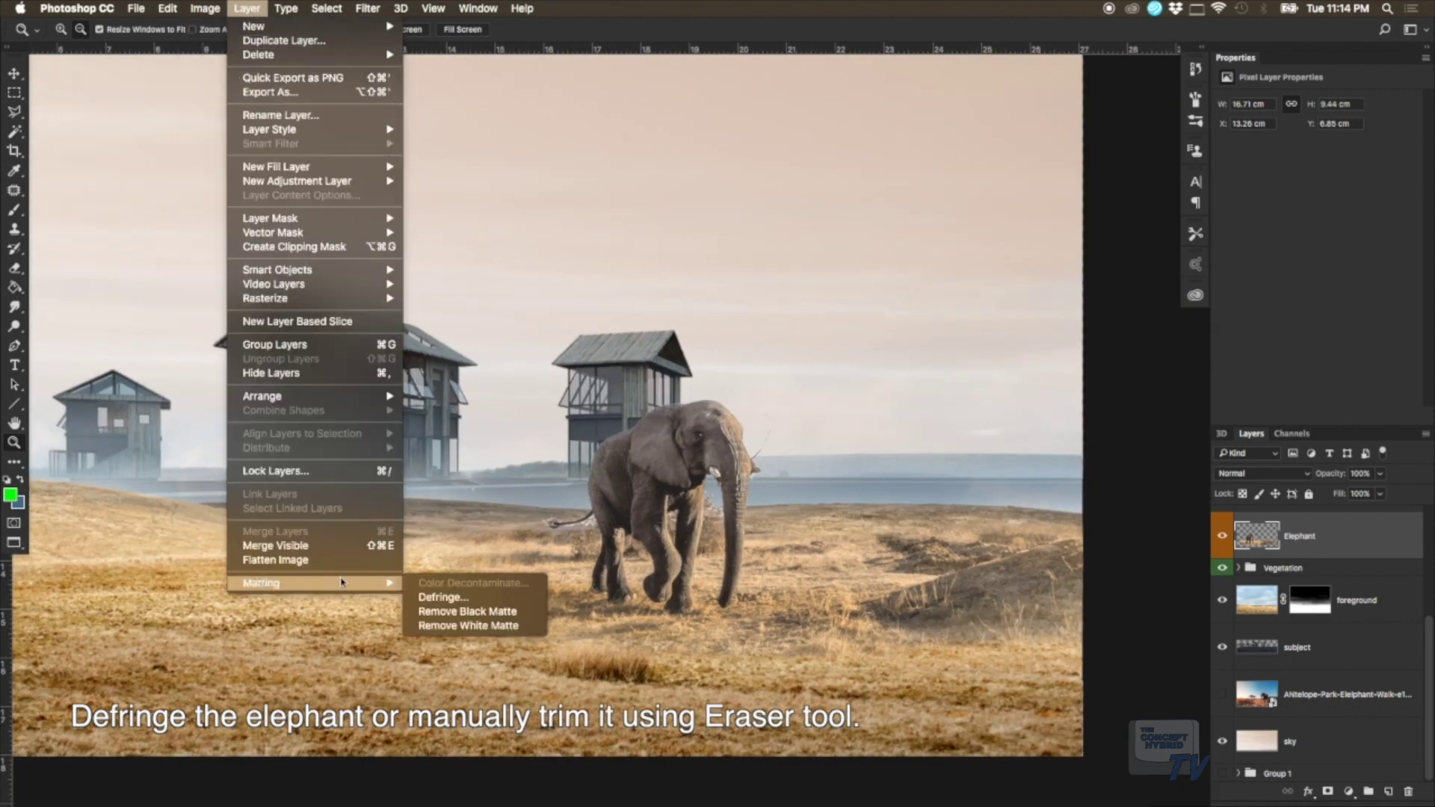
pyautogui.click(433, 597)
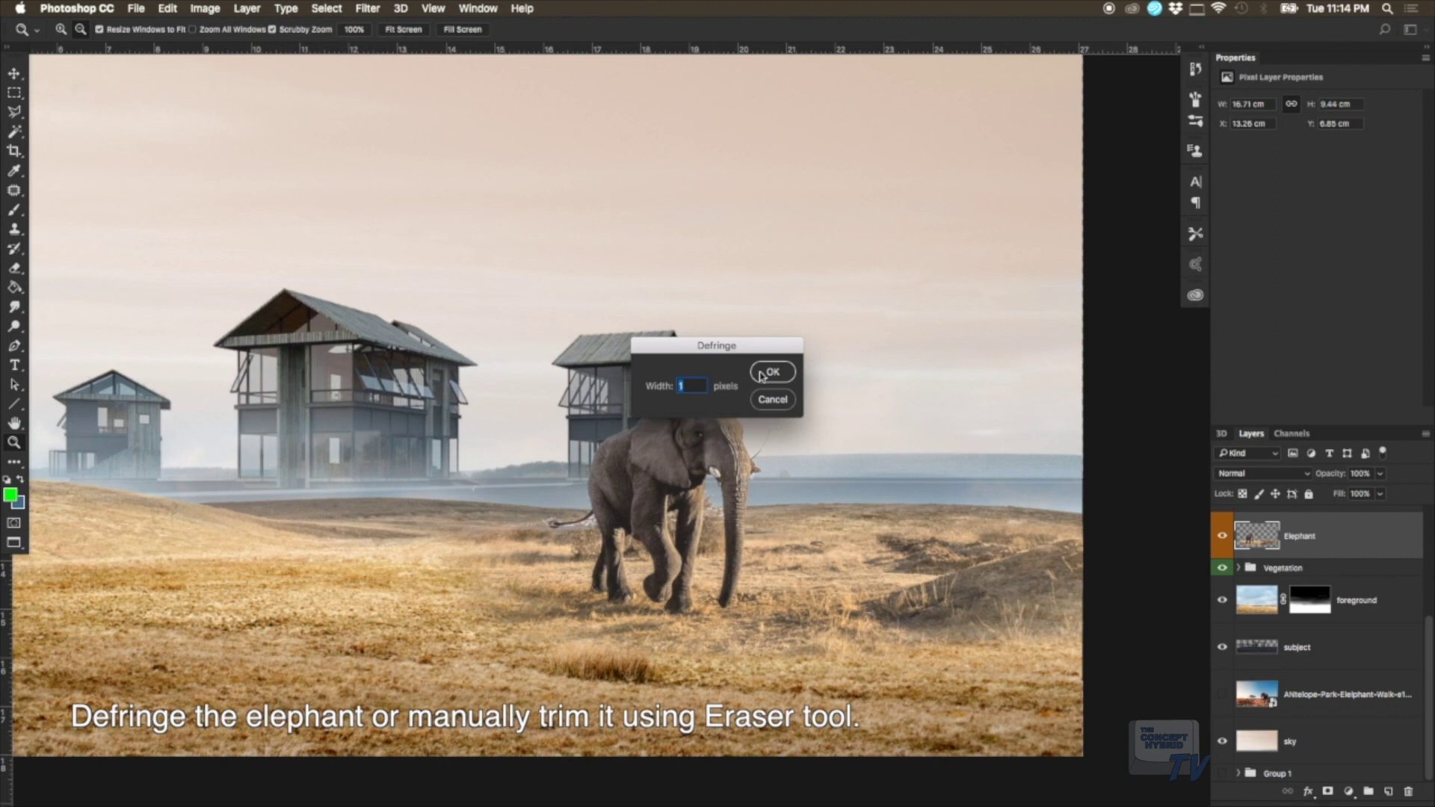
pyautogui.click(764, 374)
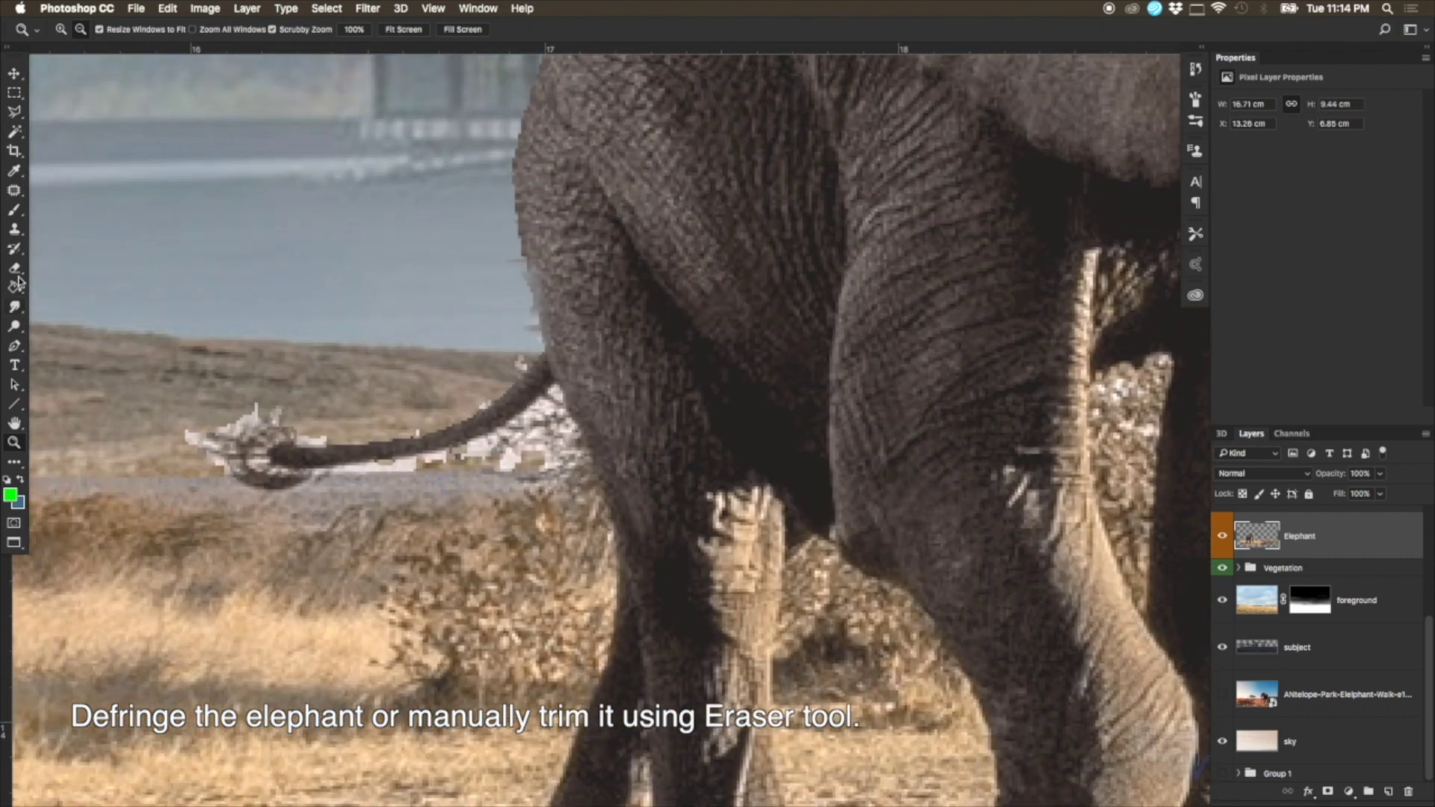
pyautogui.click(15, 269)
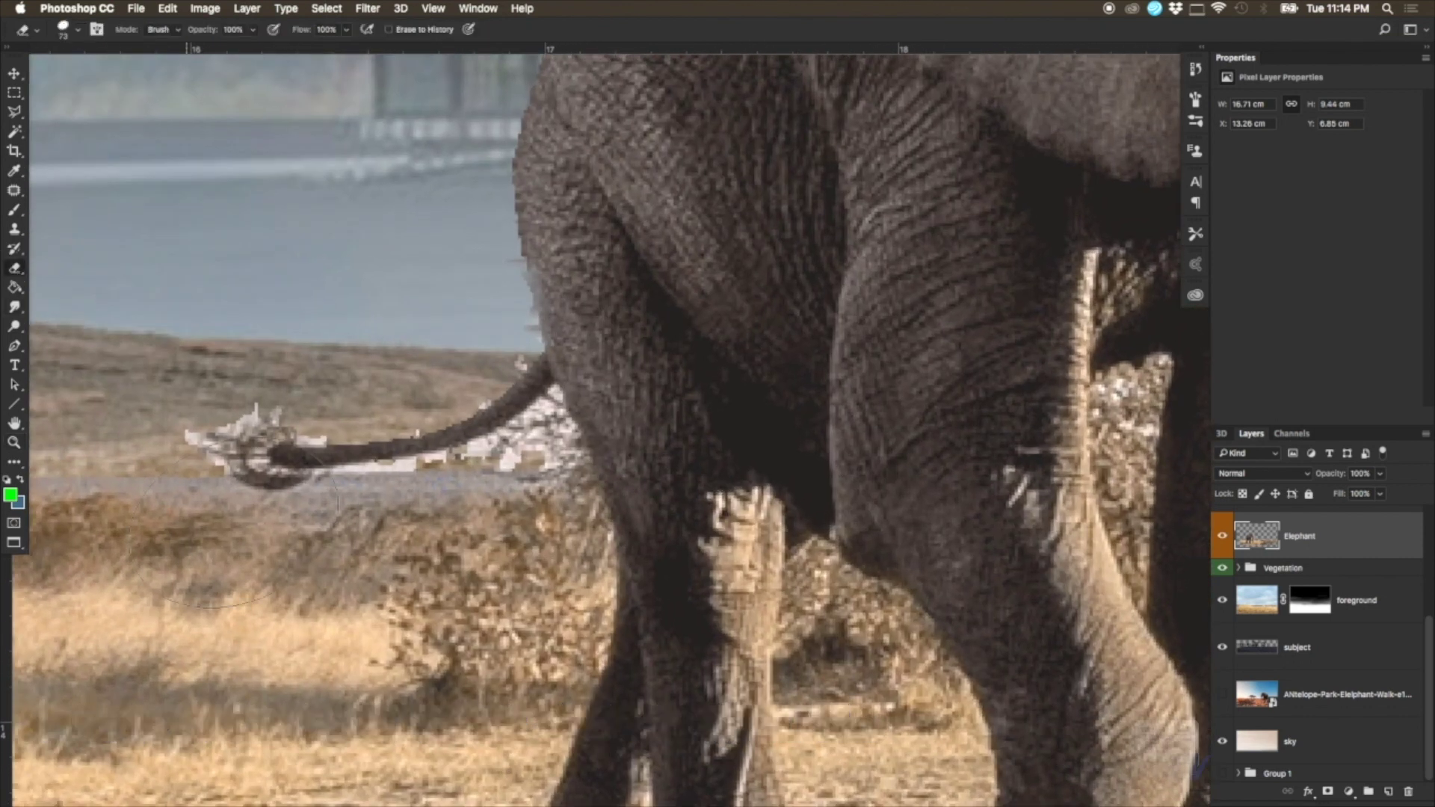
# Step: Shrink the eraser brush from 22 px down to 9 px
pyautogui.rightClick(277, 583)
pyautogui.moveTo(390, 611); pyautogui.dragTo(372, 612)
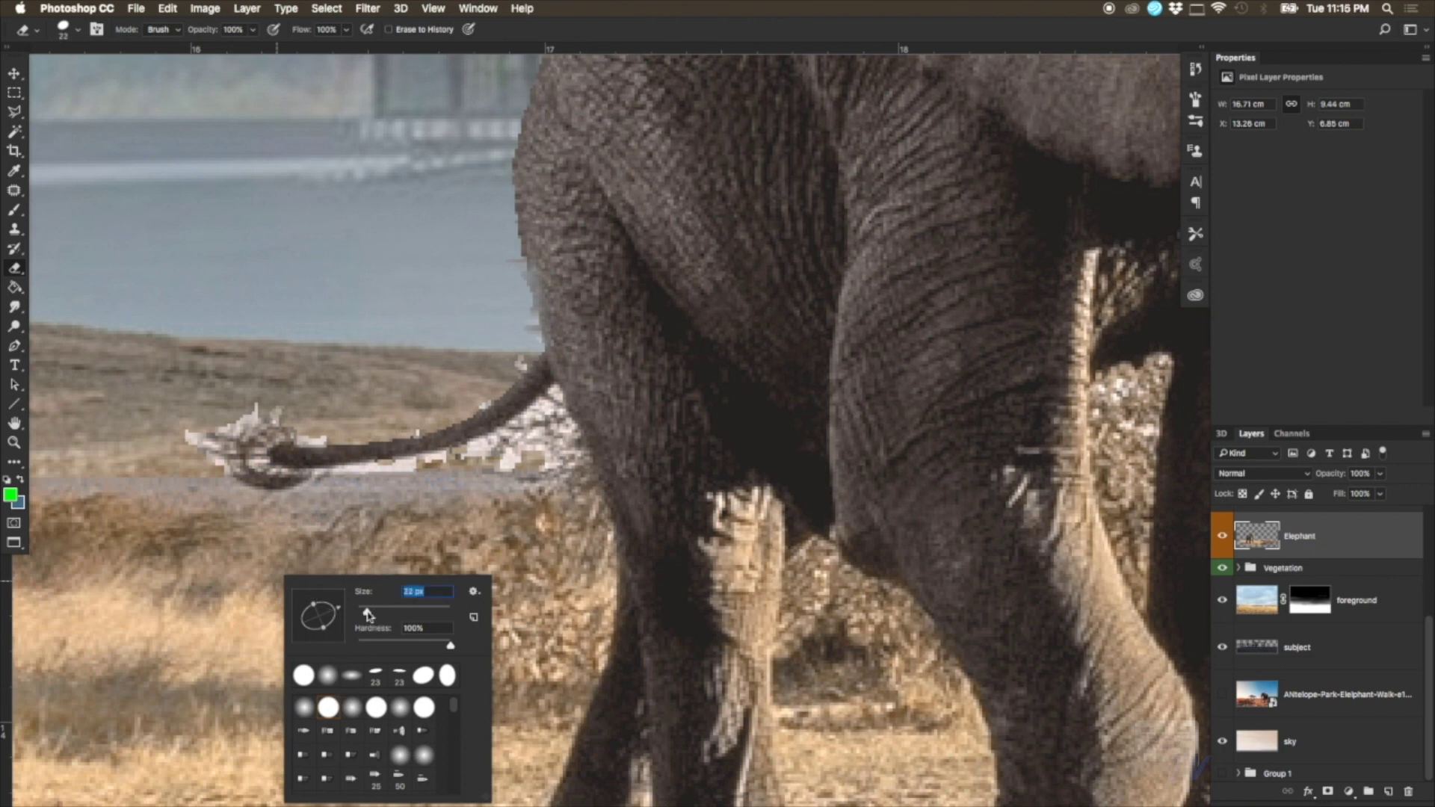
pyautogui.press('Return')
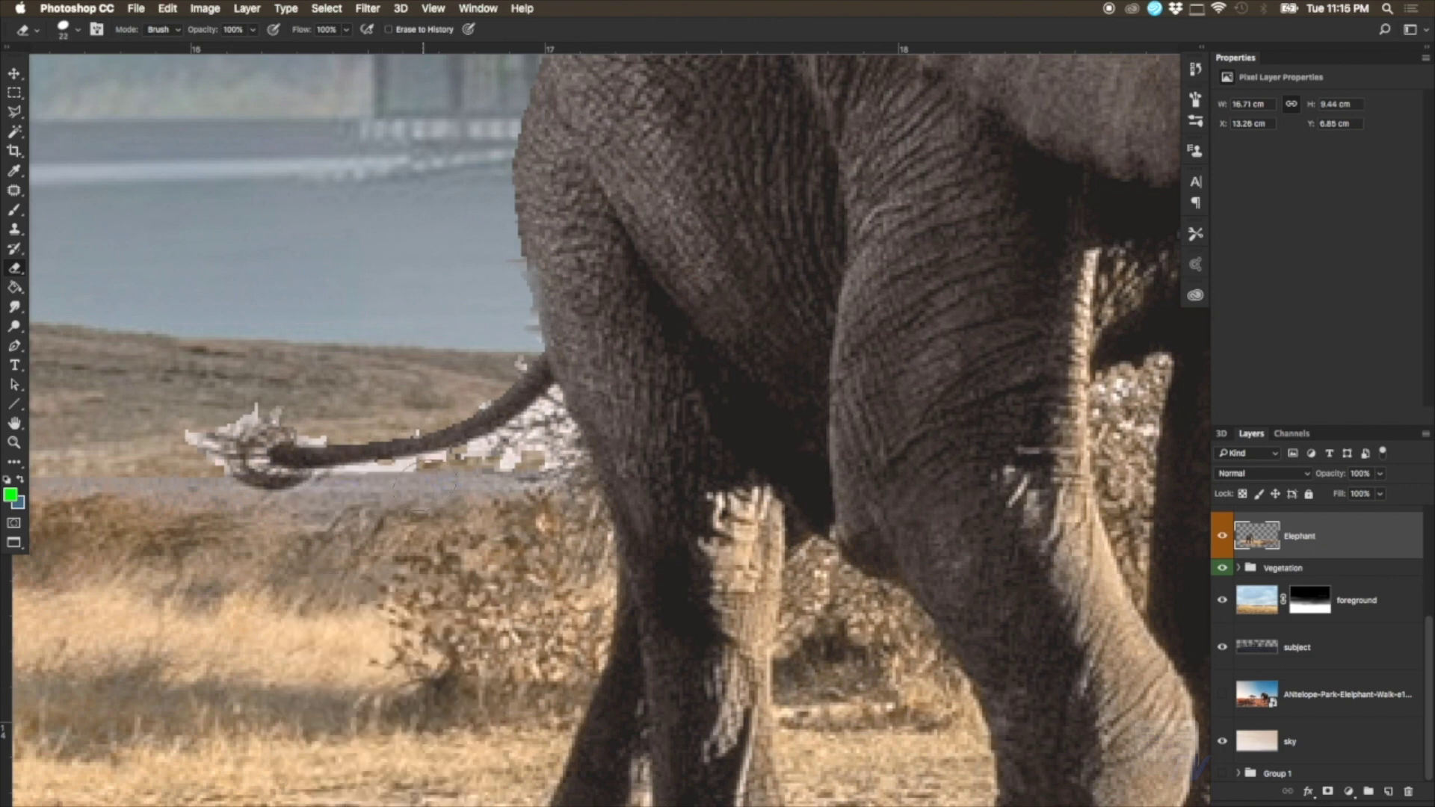
pyautogui.rightClick(404, 508)
pyautogui.moveTo(484, 539); pyautogui.dragTo(477, 540)
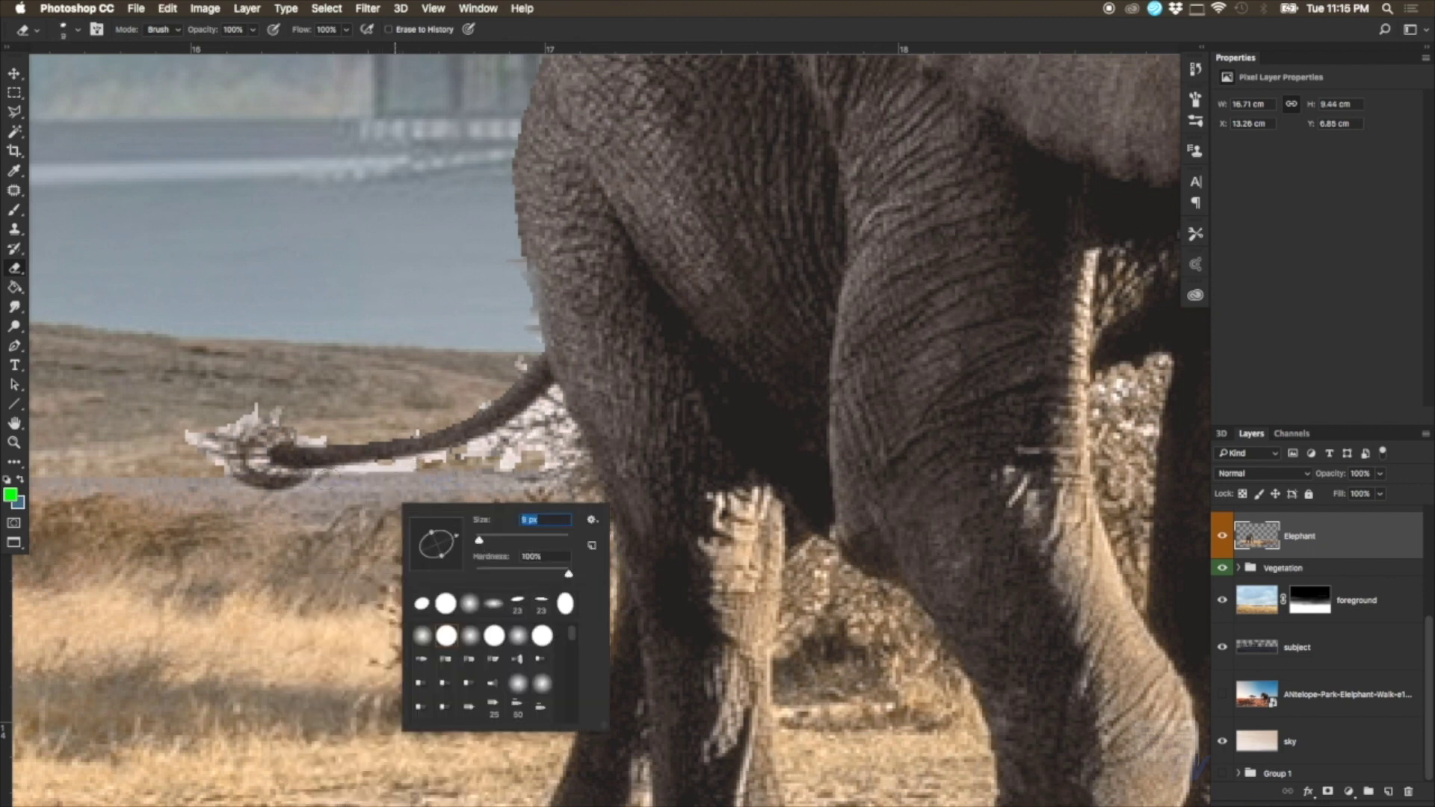
pyautogui.press('Return')
# Step: Erase the white fringe around the tail tip and beneath the tail, adjusting the brush angle
pyautogui.moveTo(275, 405)
pyautogui.mouseDown()
pyautogui.moveTo(184, 446)
pyautogui.moveTo(285, 414)
pyautogui.mouseUp()
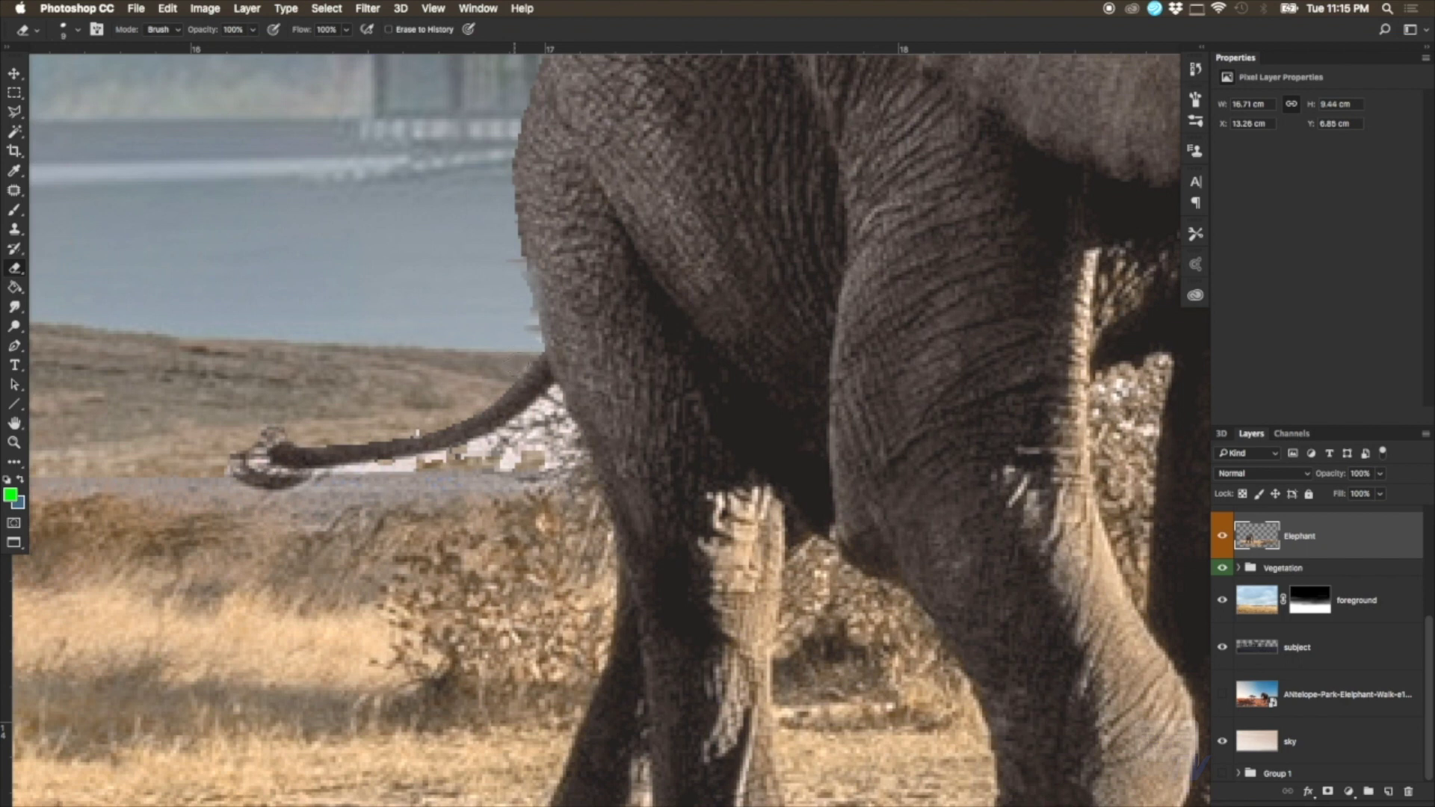
pyautogui.moveTo(386, 456); pyautogui.dragTo(543, 439)
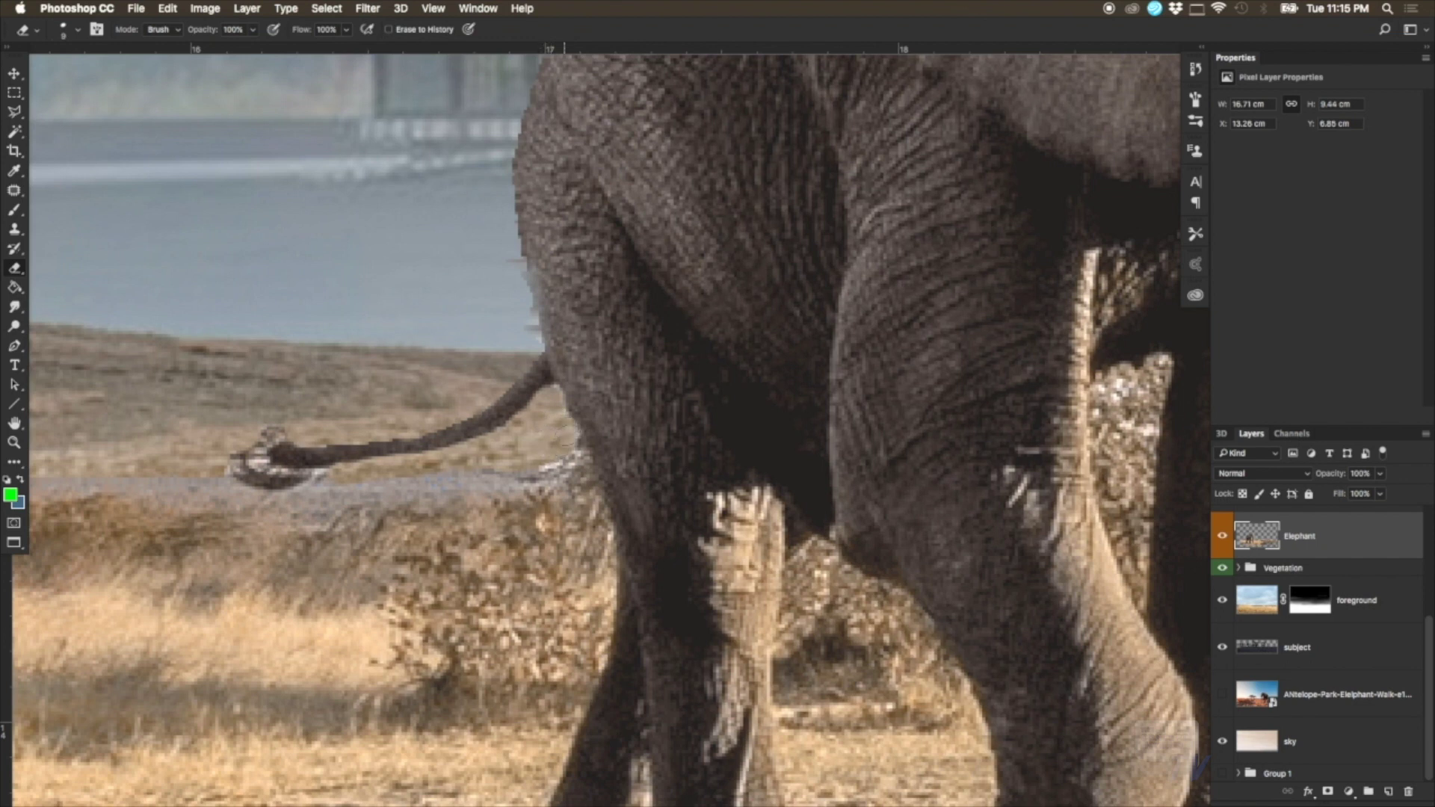
pyautogui.rightClick(559, 437)
pyautogui.moveTo(587, 468); pyautogui.dragTo(589, 472)
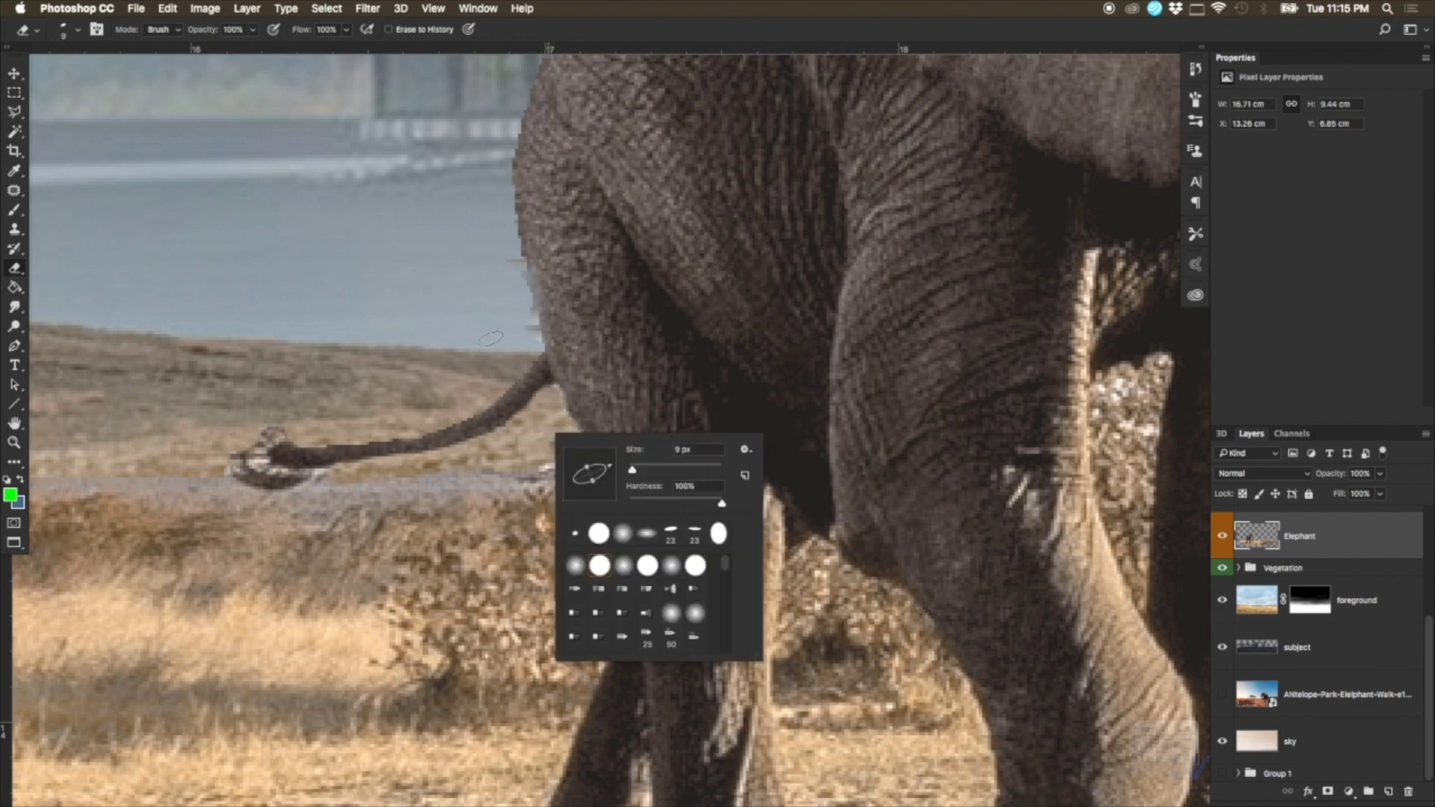
pyautogui.scroll(5, 501, 359)
pyautogui.click(526, 462)
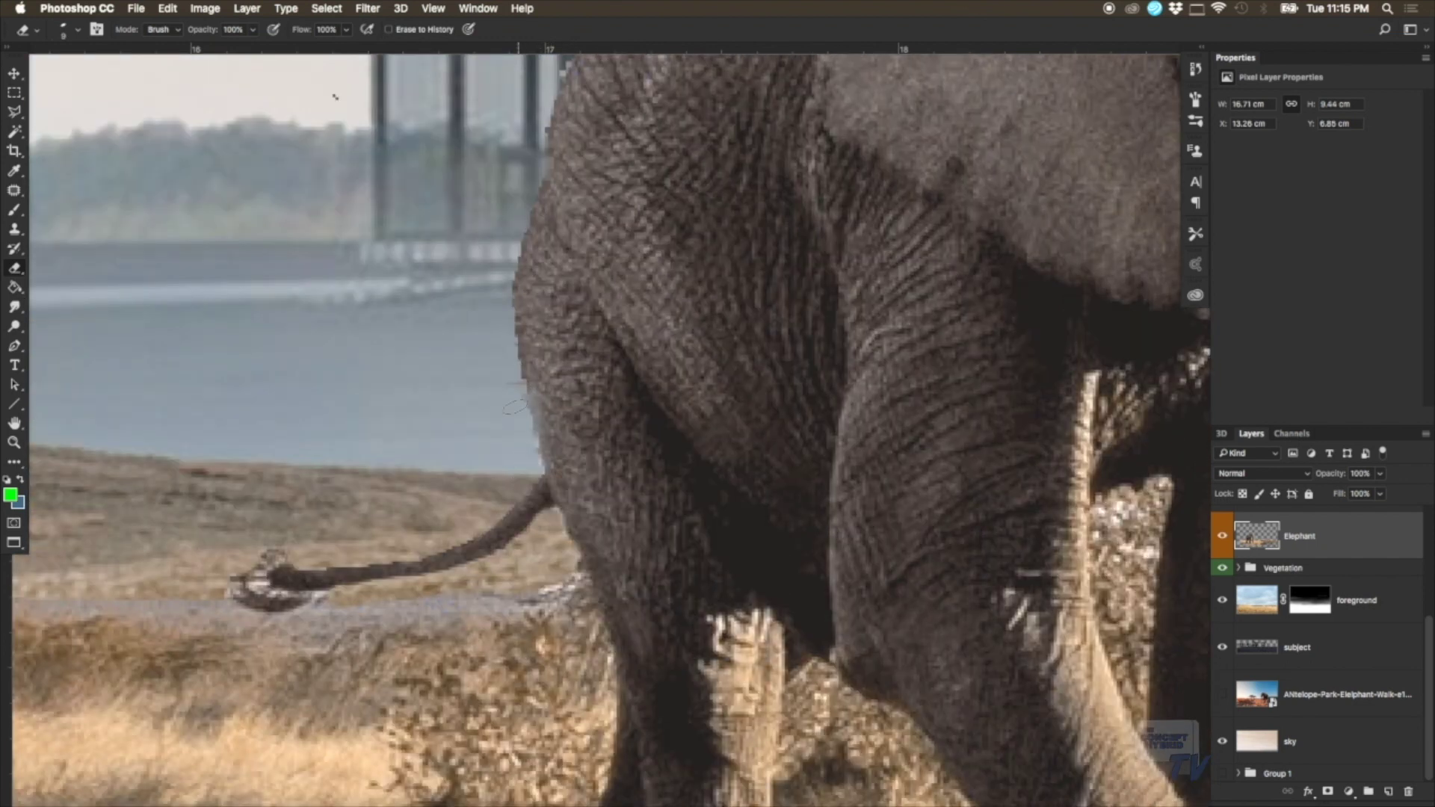
# Step: Erase the fringe along the back and head, the stray sky line, and the streak beside the trunk
pyautogui.scroll(8, 493, 331)
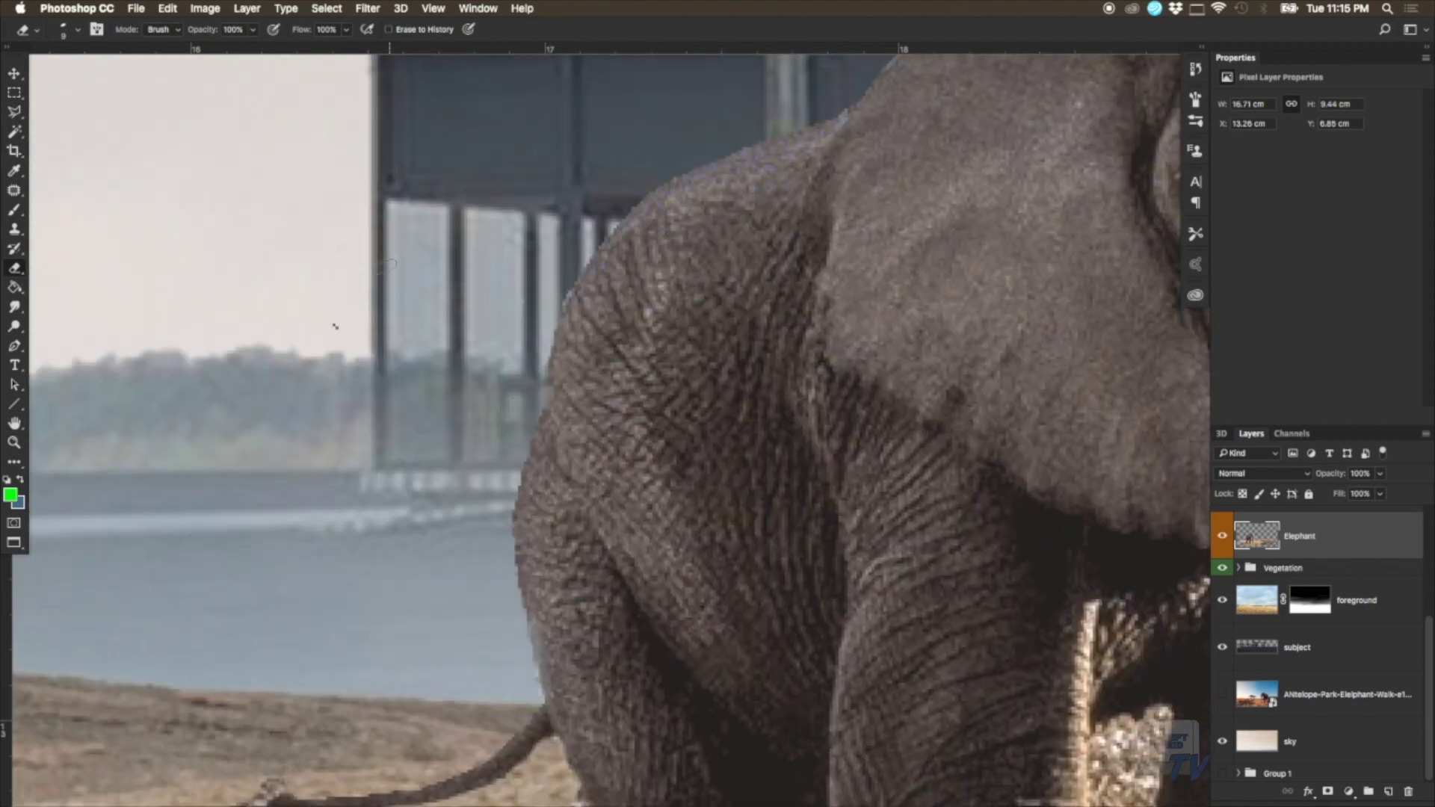
pyautogui.scroll(4, 335, 326)
pyautogui.scroll(7, 334, 326)
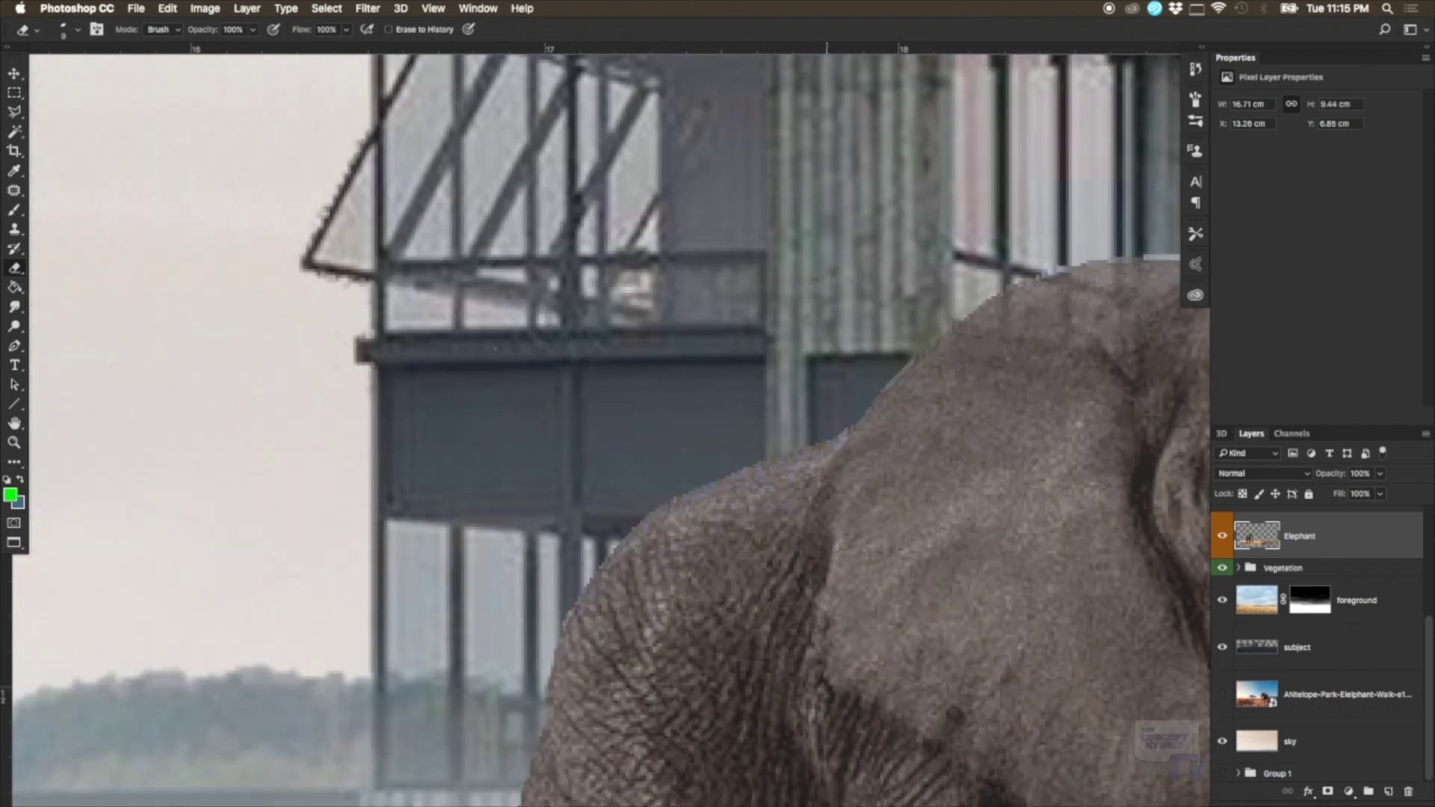
pyautogui.hscroll(3, 406, 416)
pyautogui.hscroll(6, 406, 416)
pyautogui.hscroll(2, 405, 416)
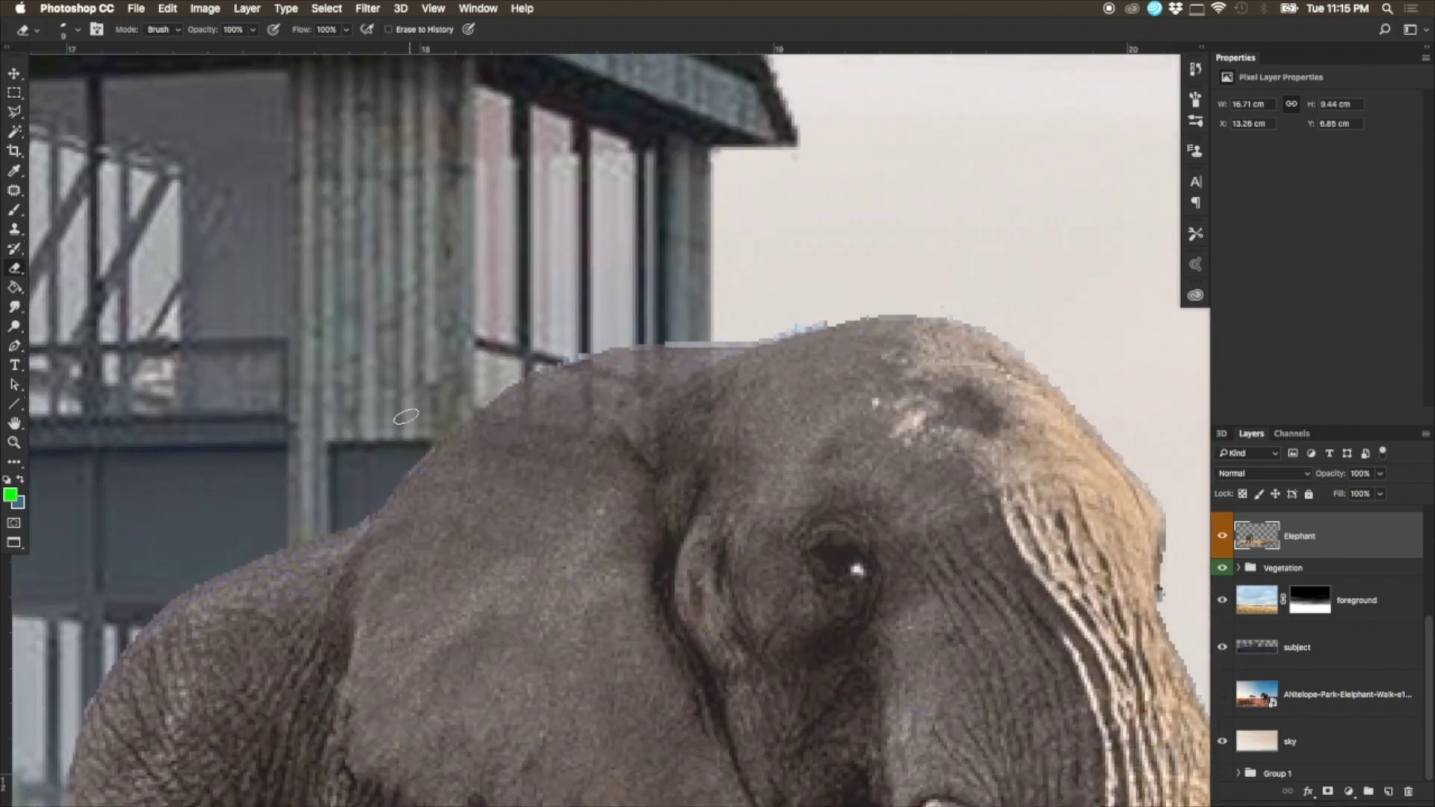
pyautogui.moveTo(696, 343)
pyautogui.mouseDown()
pyautogui.moveTo(915, 310)
pyautogui.moveTo(1005, 318)
pyautogui.mouseUp()
pyautogui.hscroll(5, 1005, 318)
pyautogui.hscroll(3, 730, 287)
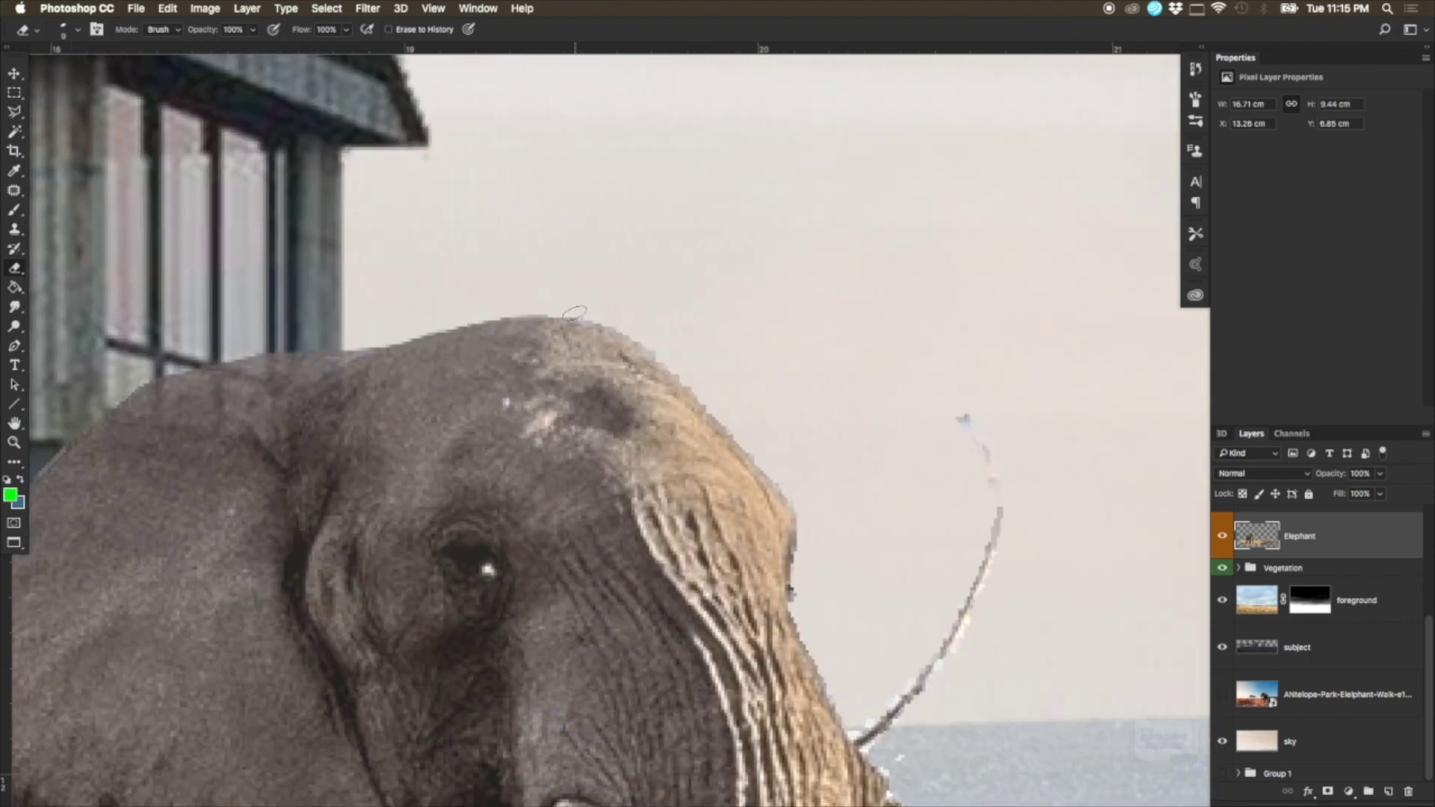
pyautogui.moveTo(653, 337)
pyautogui.mouseDown()
pyautogui.moveTo(798, 506)
pyautogui.moveTo(807, 609)
pyautogui.mouseUp()
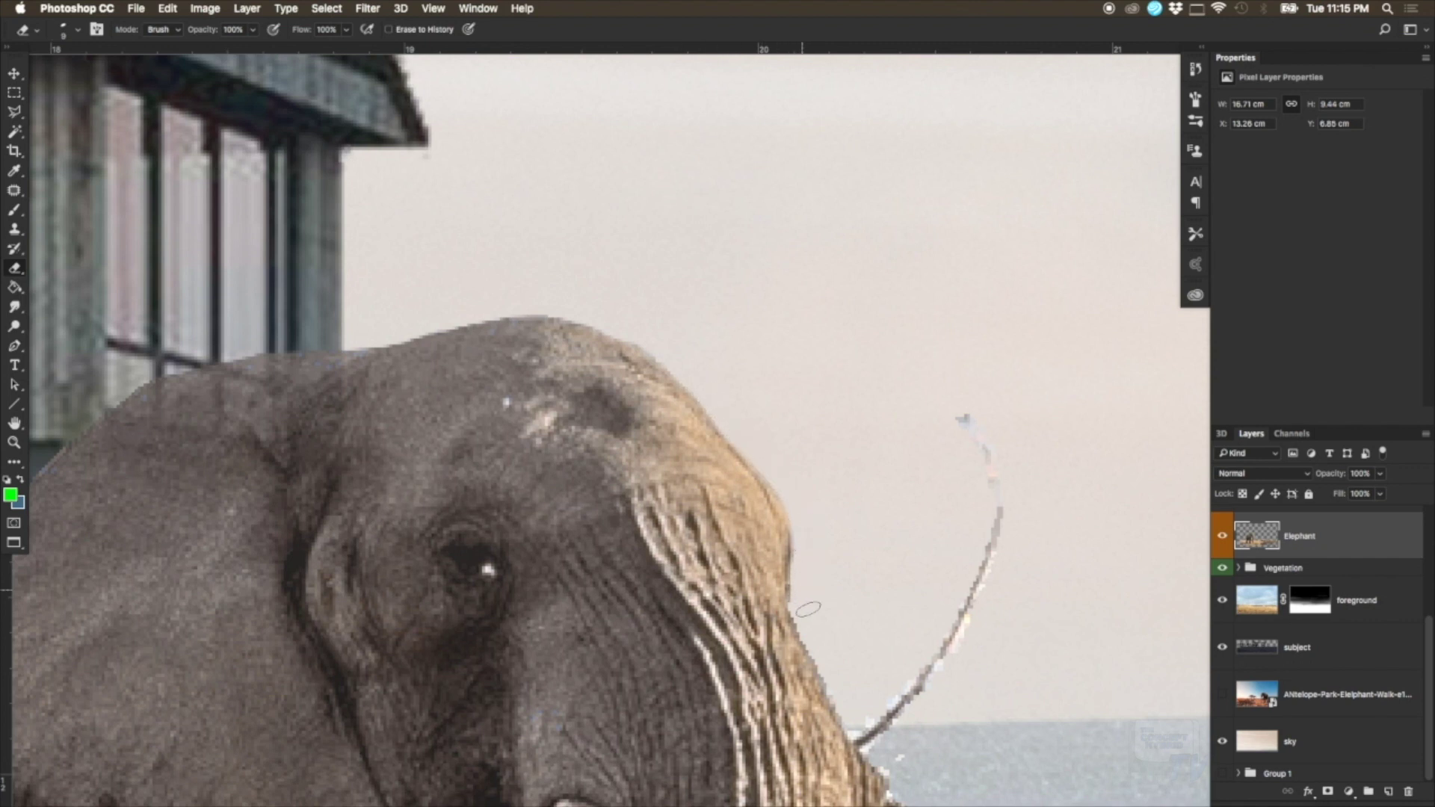
pyautogui.moveTo(958, 404)
pyautogui.mouseDown()
pyautogui.moveTo(937, 676)
pyautogui.moveTo(890, 726)
pyautogui.moveTo(874, 491)
pyautogui.moveTo(872, 507)
pyautogui.moveTo(952, 399)
pyautogui.mouseUp()
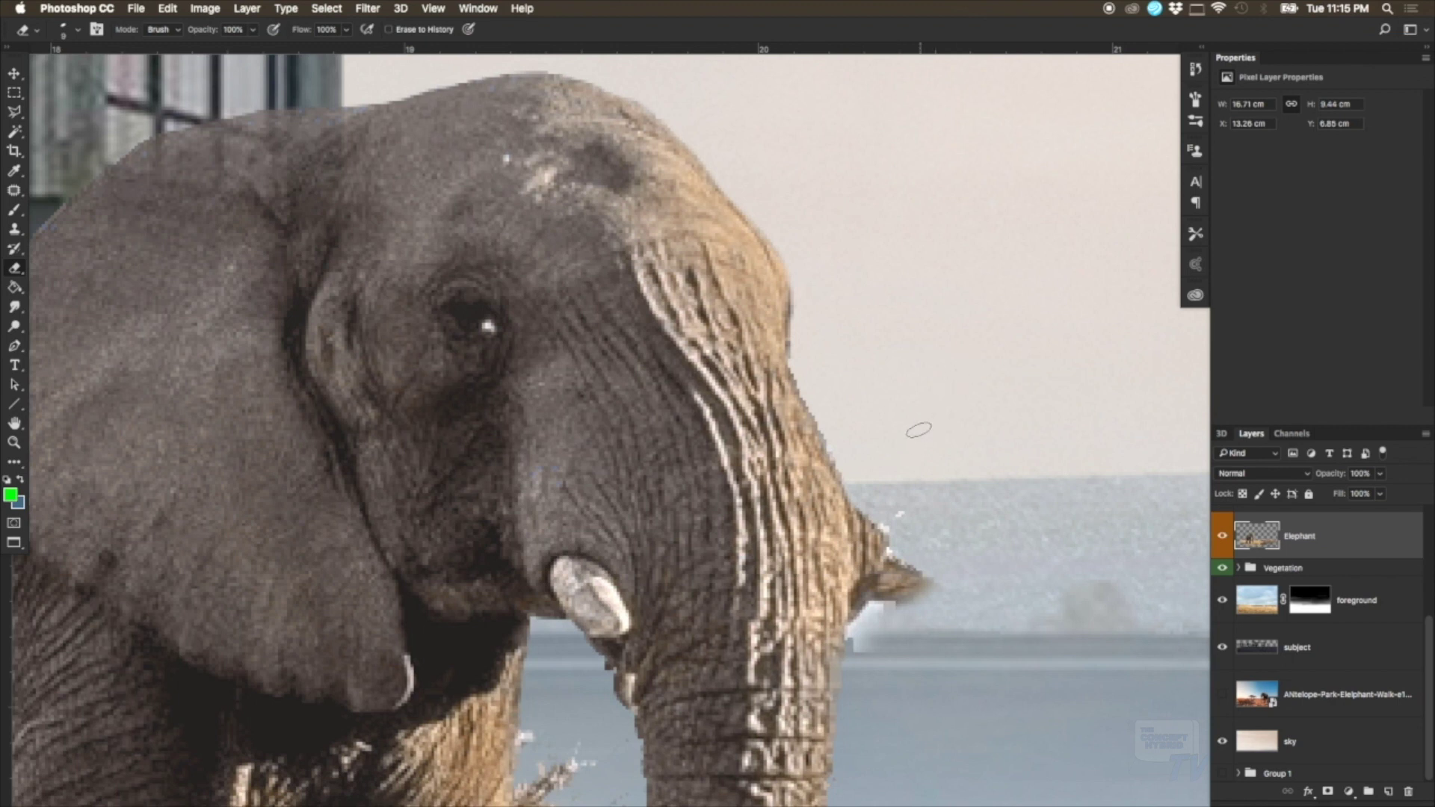
pyautogui.scroll(-3, 912, 427)
pyautogui.moveTo(872, 519)
pyautogui.mouseDown()
pyautogui.moveTo(859, 511)
pyautogui.moveTo(873, 479)
pyautogui.mouseUp()
# Step: Compare the cutout with the original elephant photo layer, then zoom back in on the elephant
pyautogui.press('z')
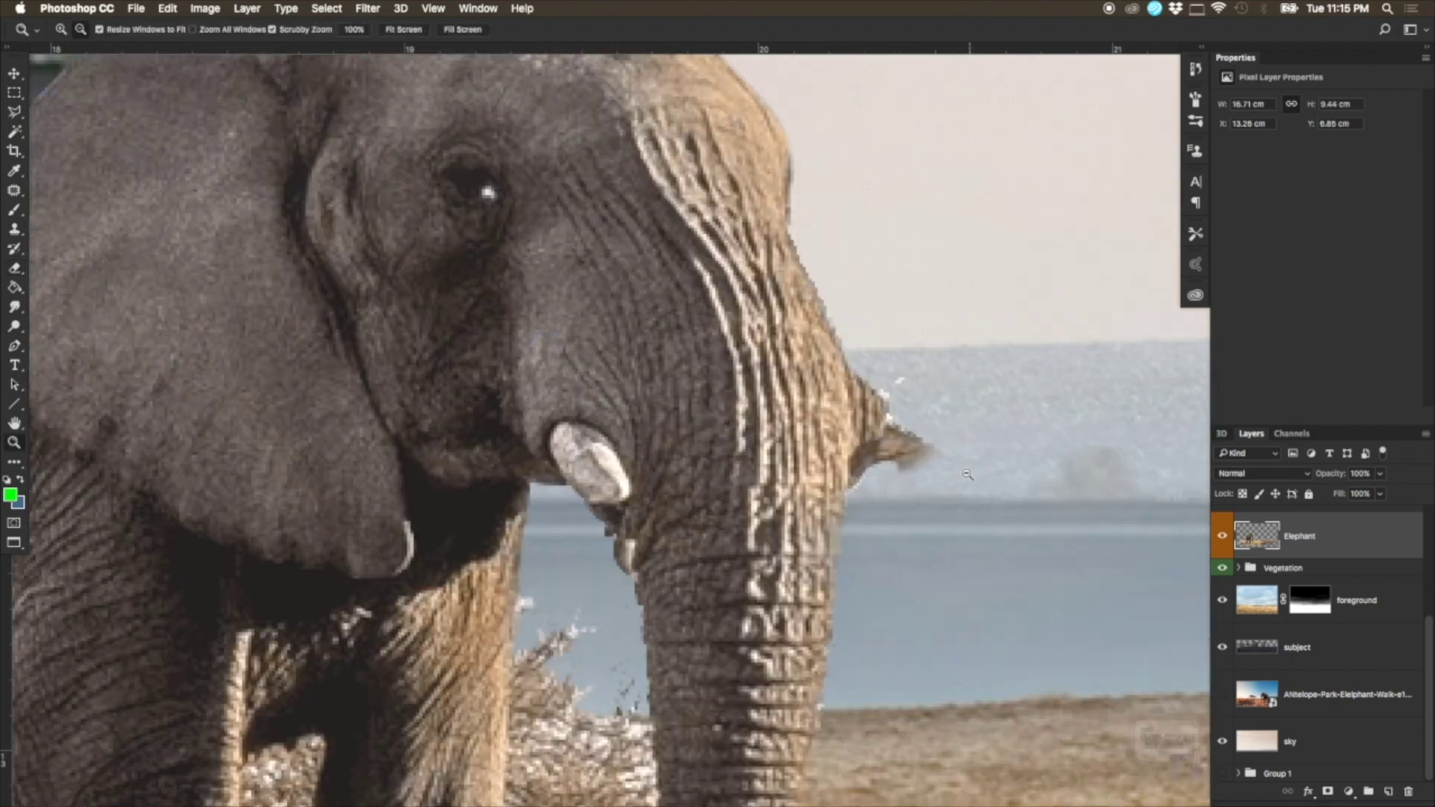
pyautogui.hotkey('ctrl', '0')
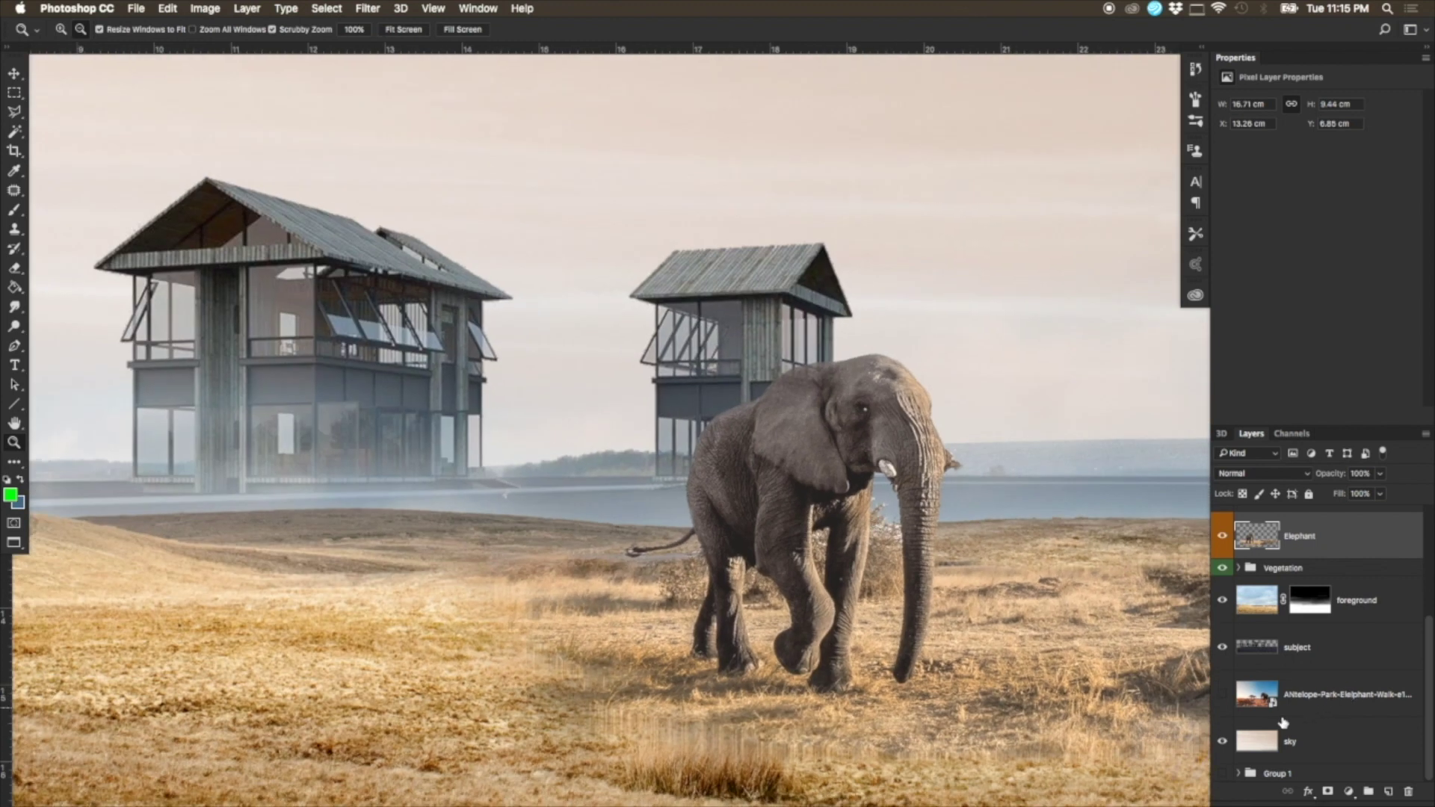
pyautogui.click(1222, 694)
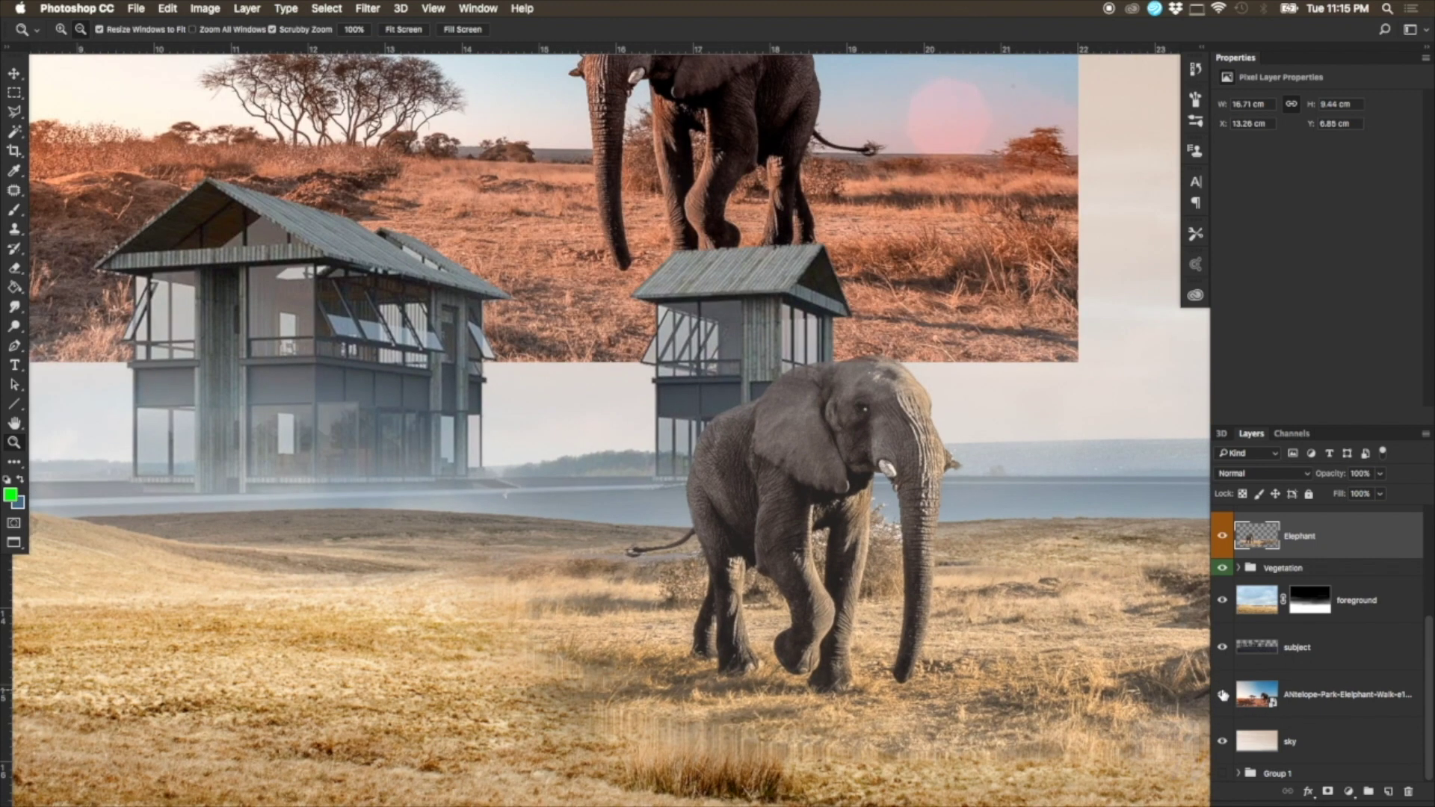
pyautogui.click(1223, 694)
pyautogui.moveTo(979, 470); pyautogui.dragTo(1035, 448)
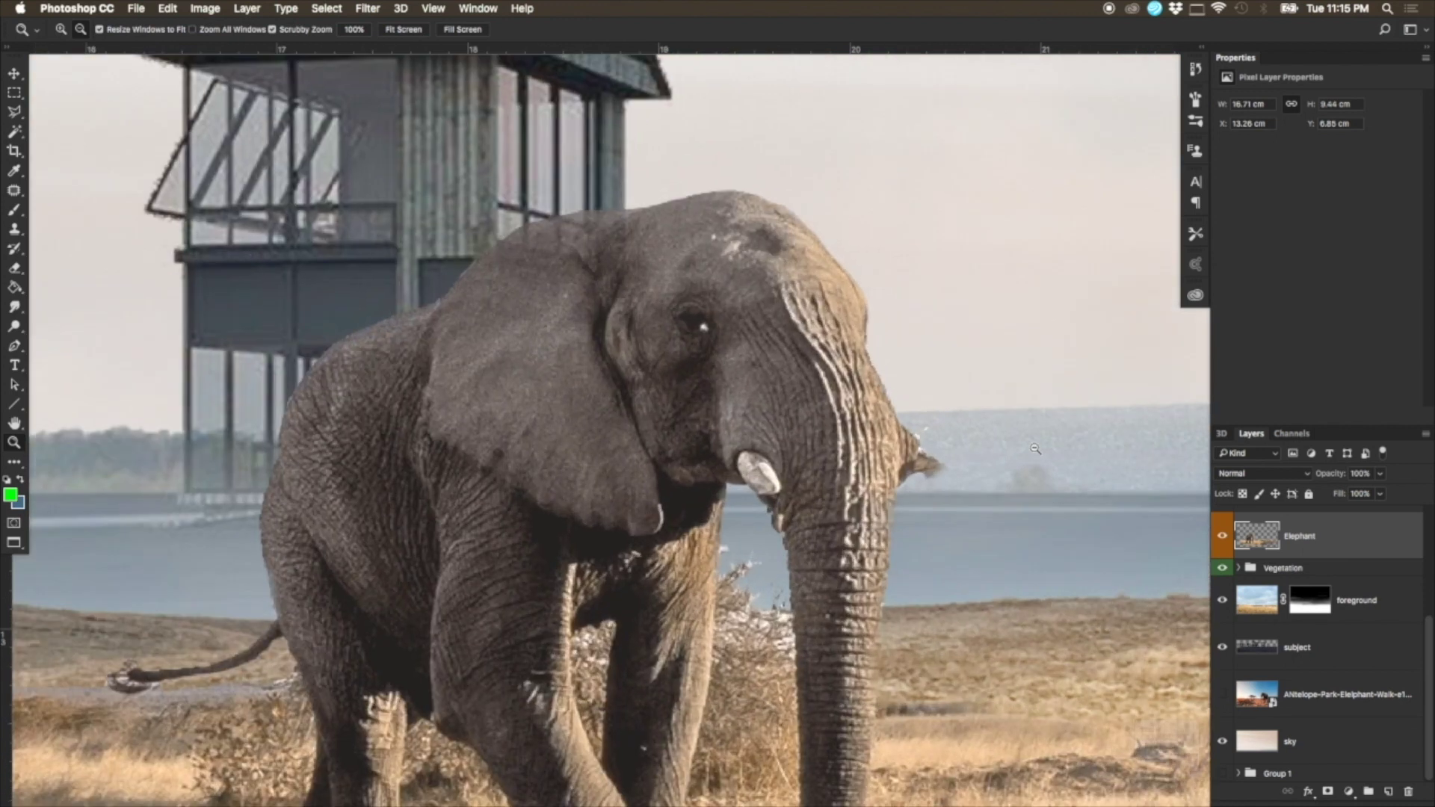
pyautogui.click(14, 267)
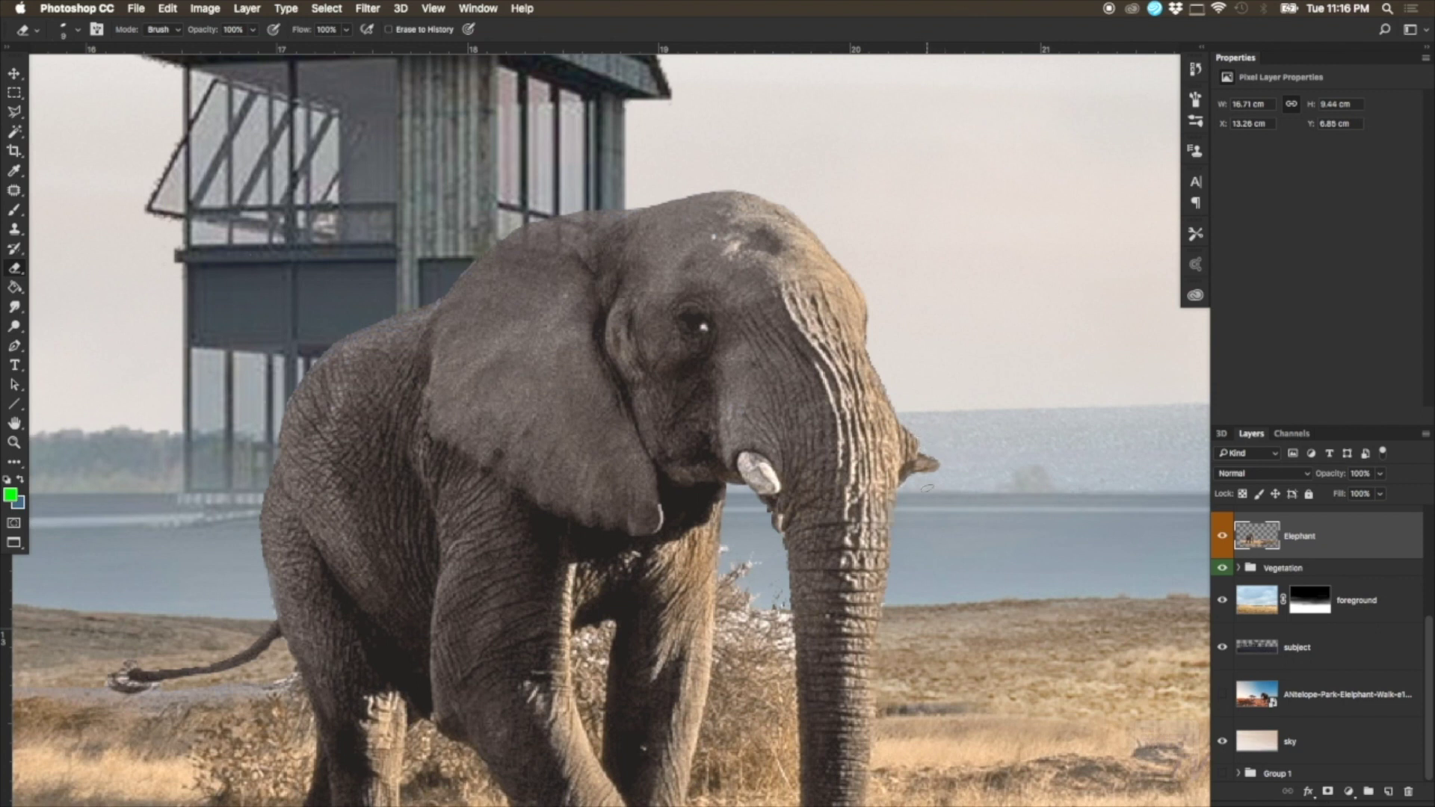
# Step: Nudge the elephant about 0.32 cm lower on the moorland and view the whole composition
pyautogui.scroll(-5, 605, 430)
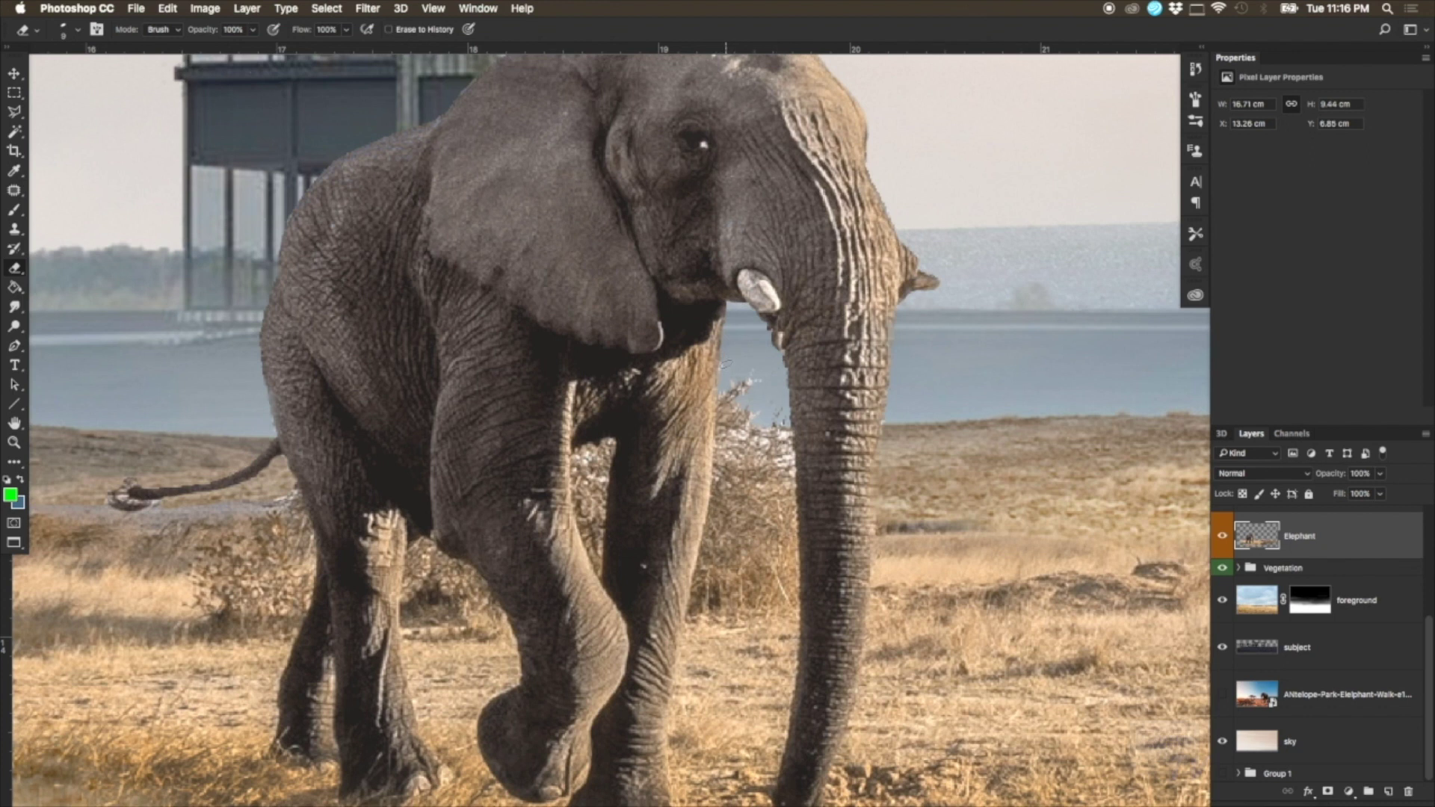
pyautogui.scroll(-3, 786, 564)
pyautogui.scroll(-2, 786, 564)
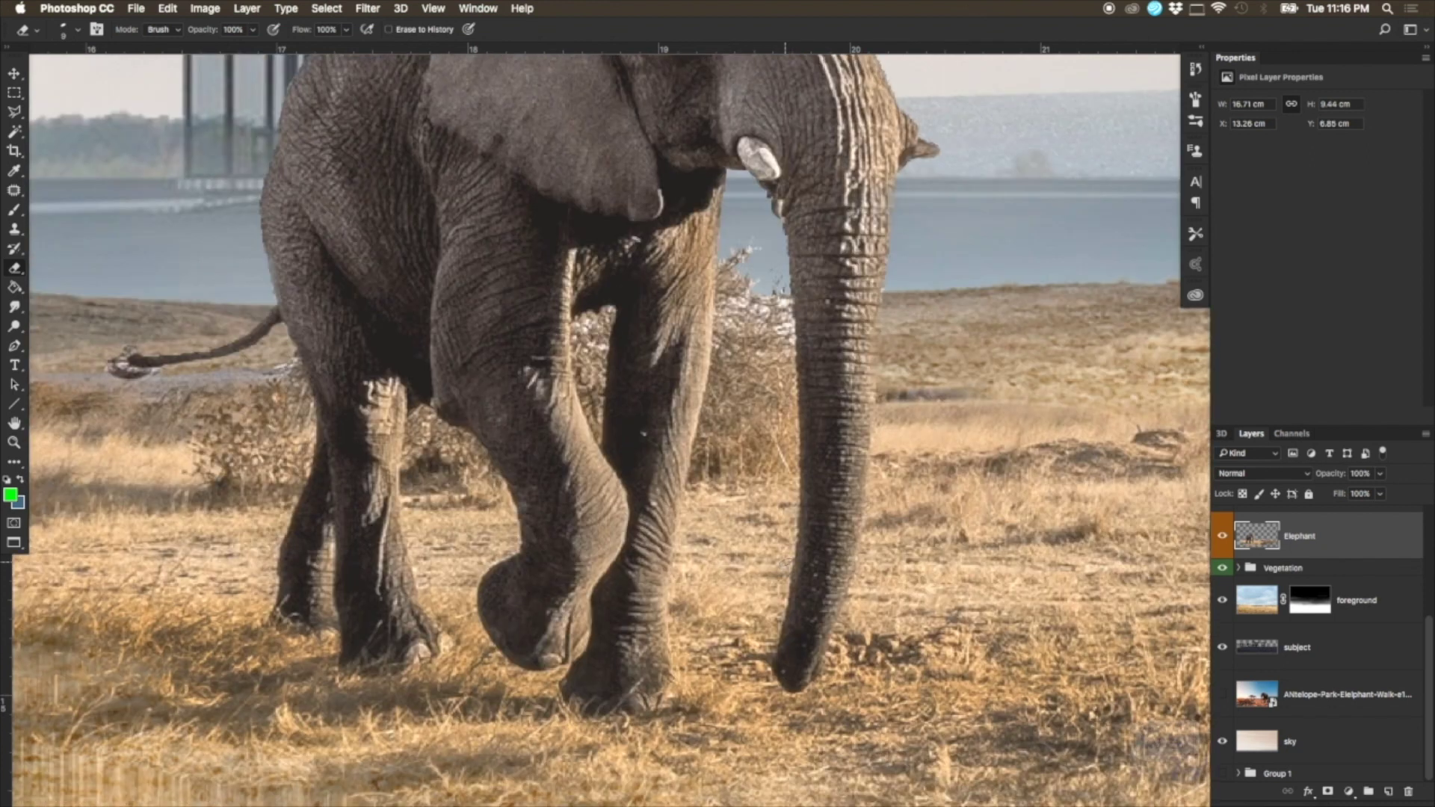
pyautogui.press('z')
pyautogui.moveTo(777, 529); pyautogui.dragTo(679, 539)
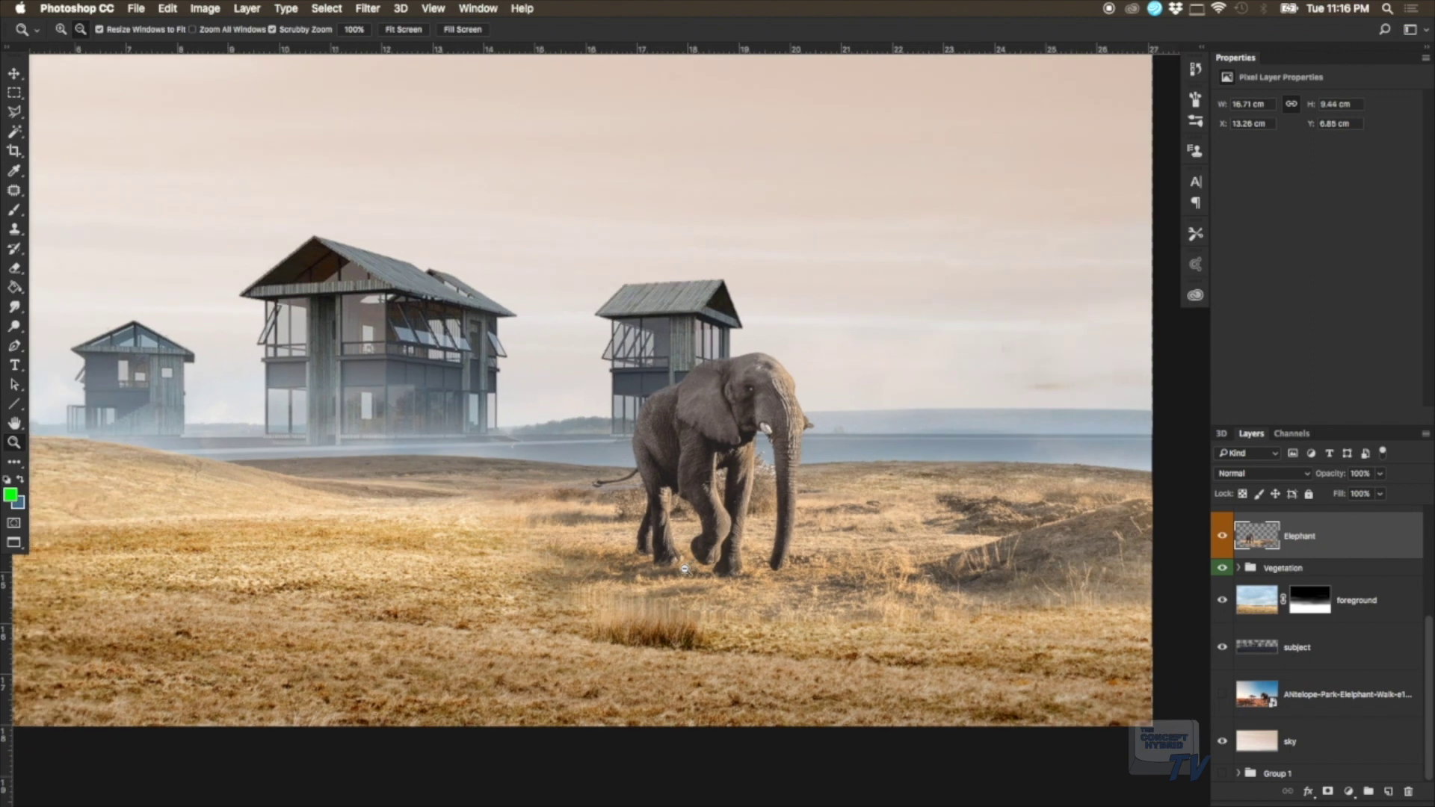
pyautogui.hotkey('ctrl', '-')
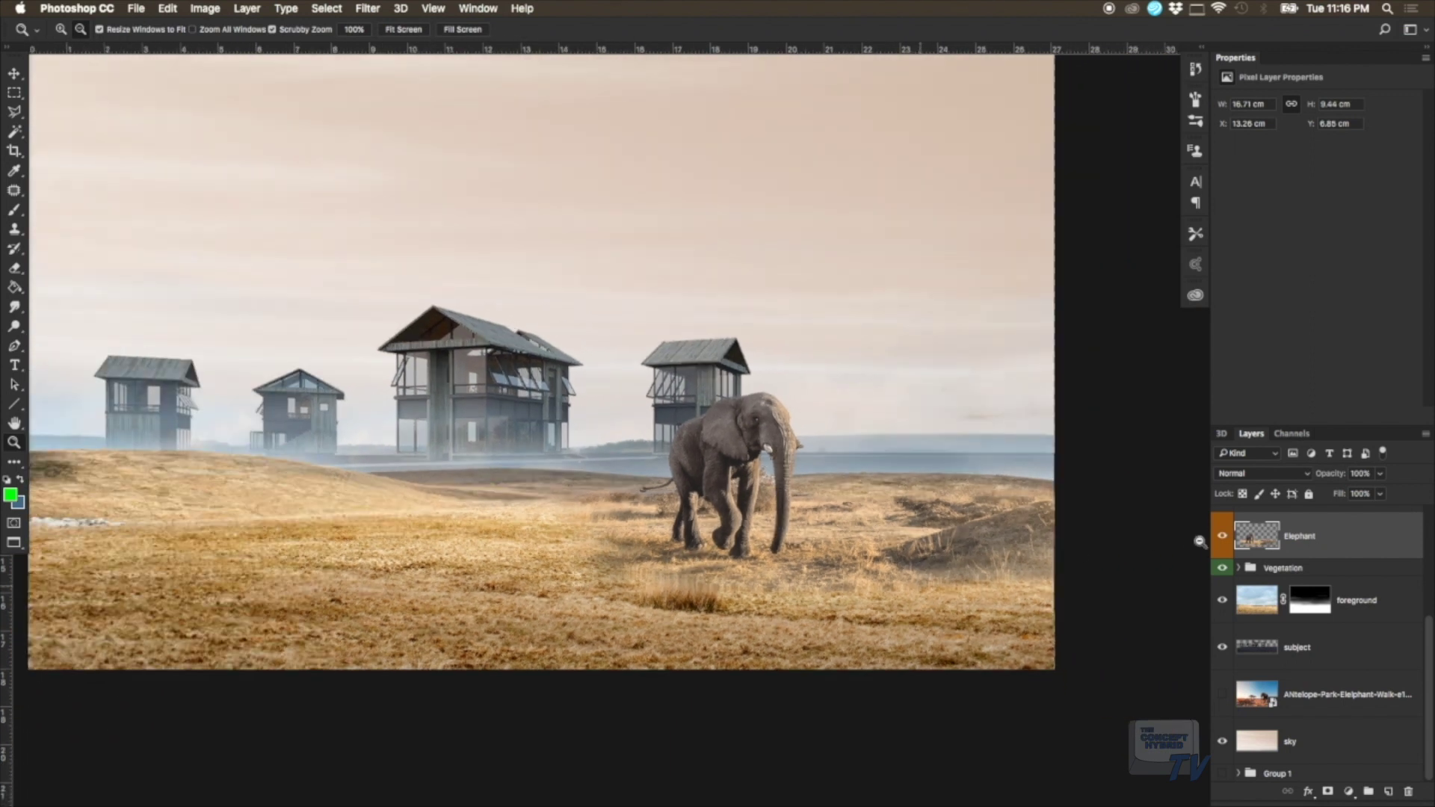
pyautogui.hotkey('ctrl', '-')
pyautogui.click(751, 494)
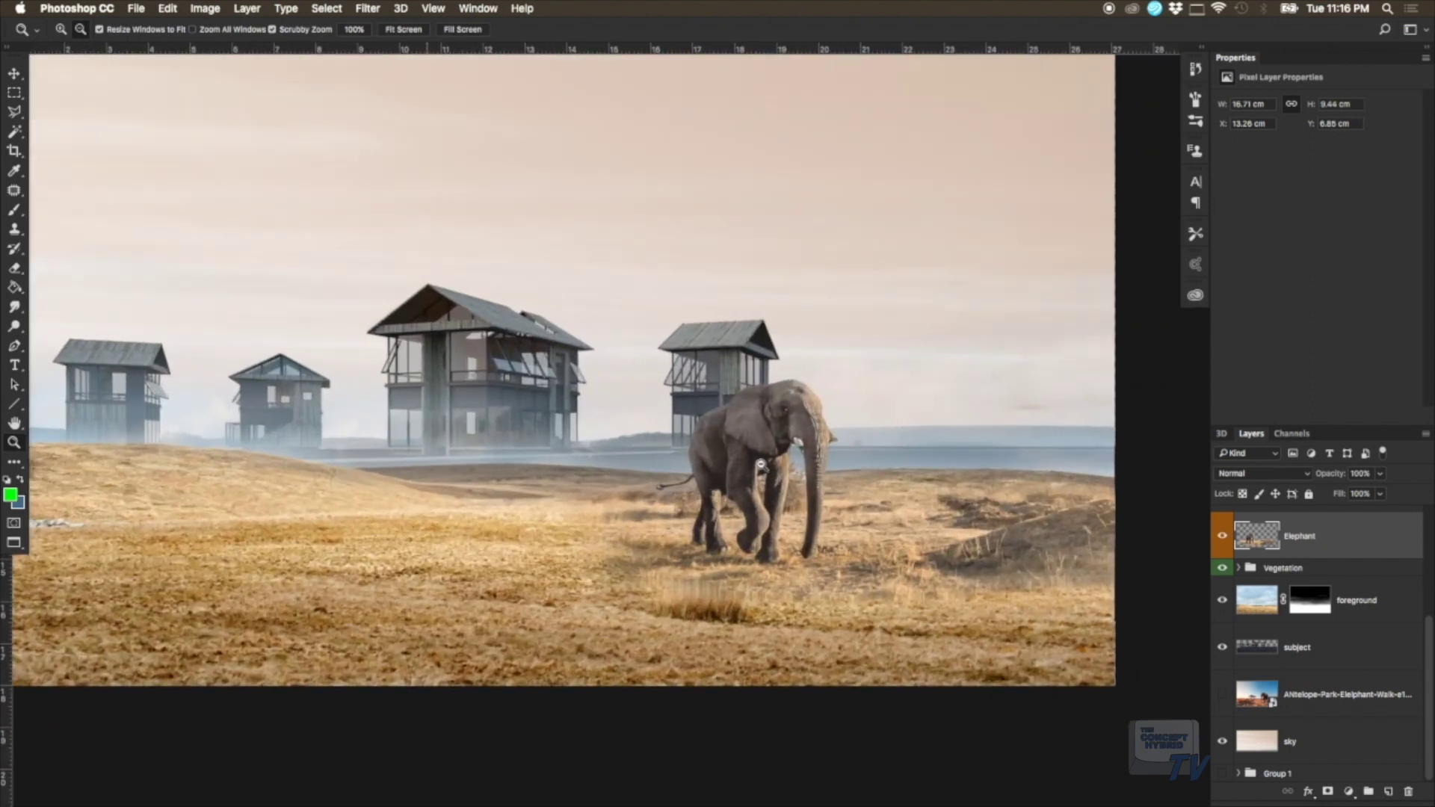
pyautogui.moveTo(758, 468); pyautogui.dragTo(760, 483)
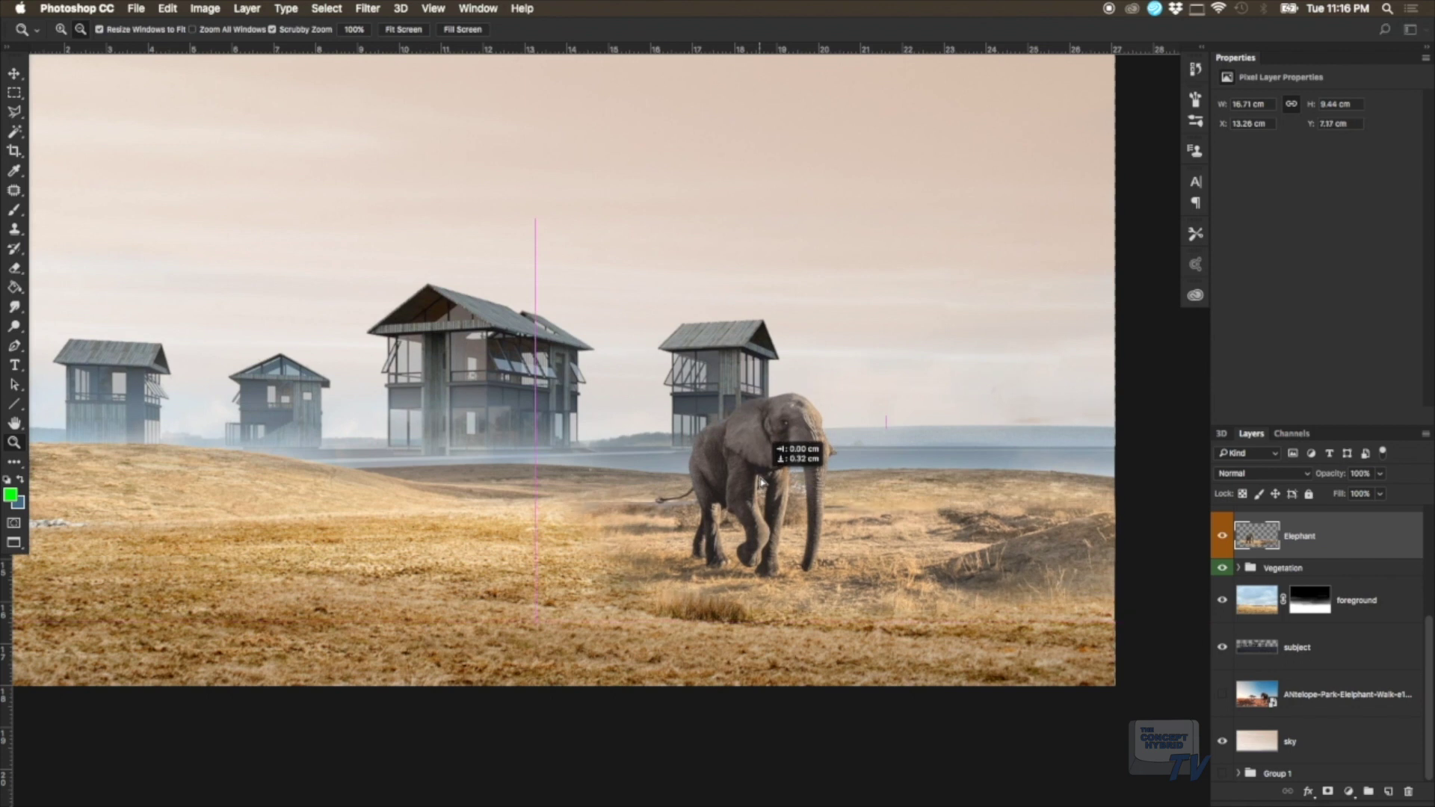
pyautogui.moveTo(927, 426); pyautogui.dragTo(908, 435)
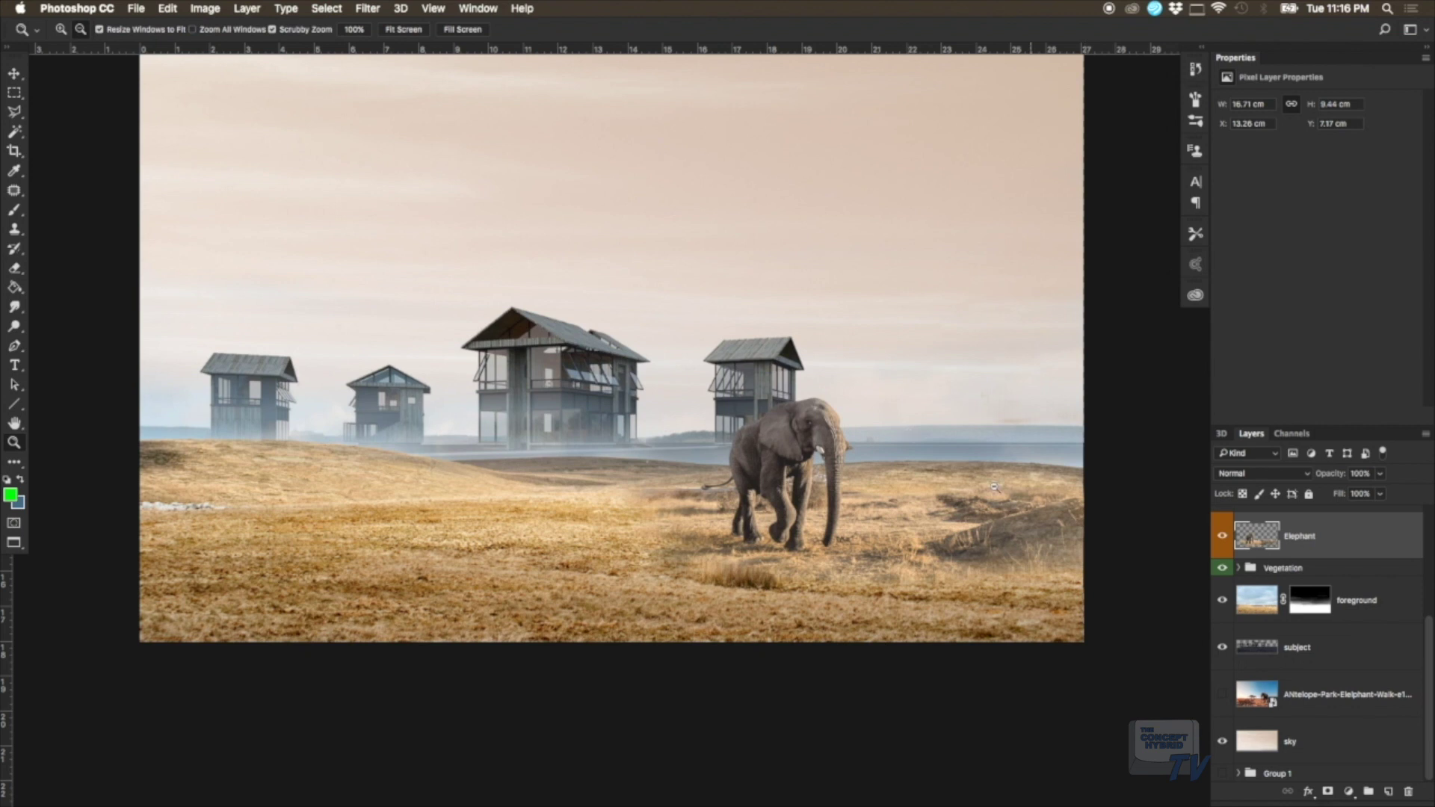
# Step: Expand the Vegetation group and drag the leafy tree PNG from the Exe 6 folder onto the canvas
pyautogui.scroll(2, 1250, 559)
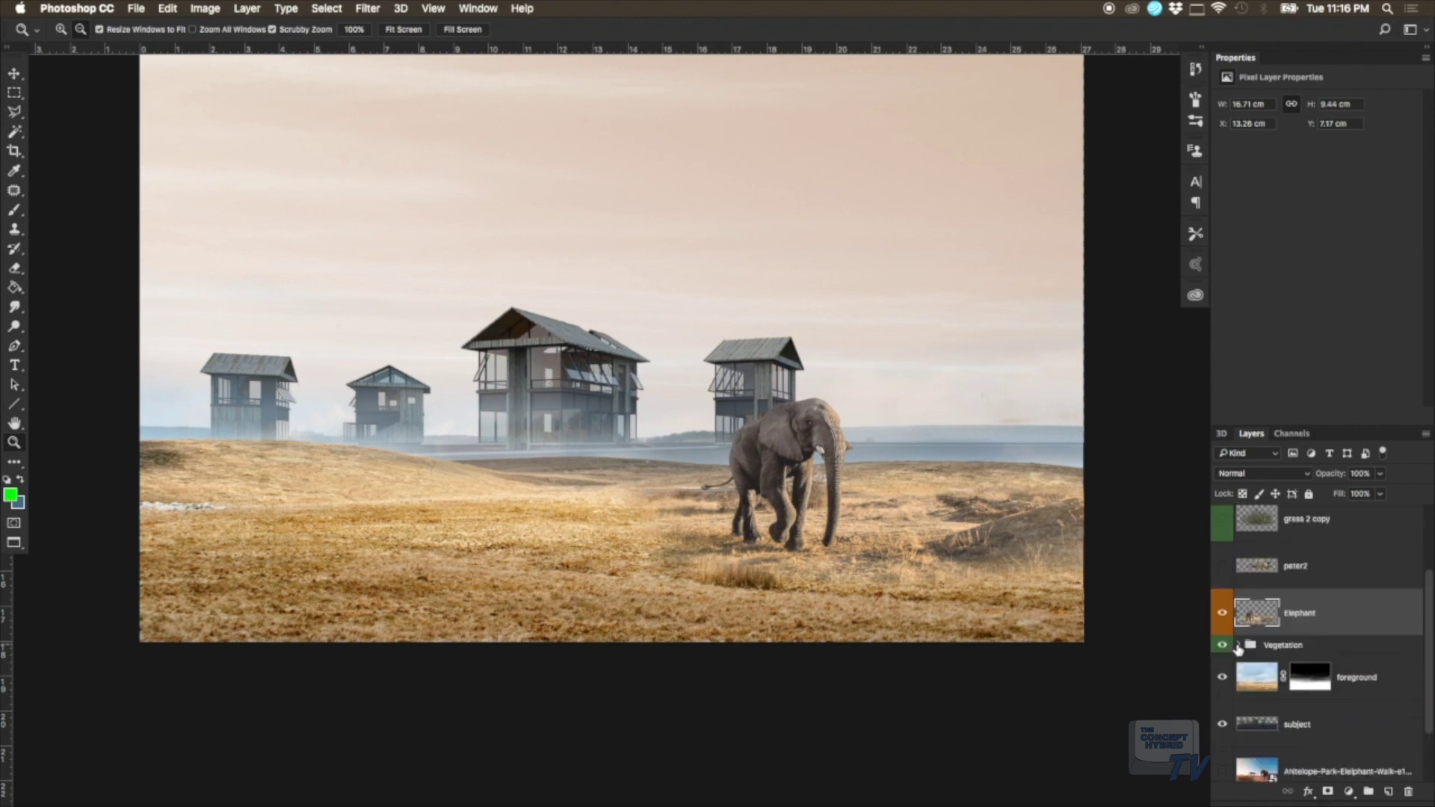
pyautogui.click(1222, 525)
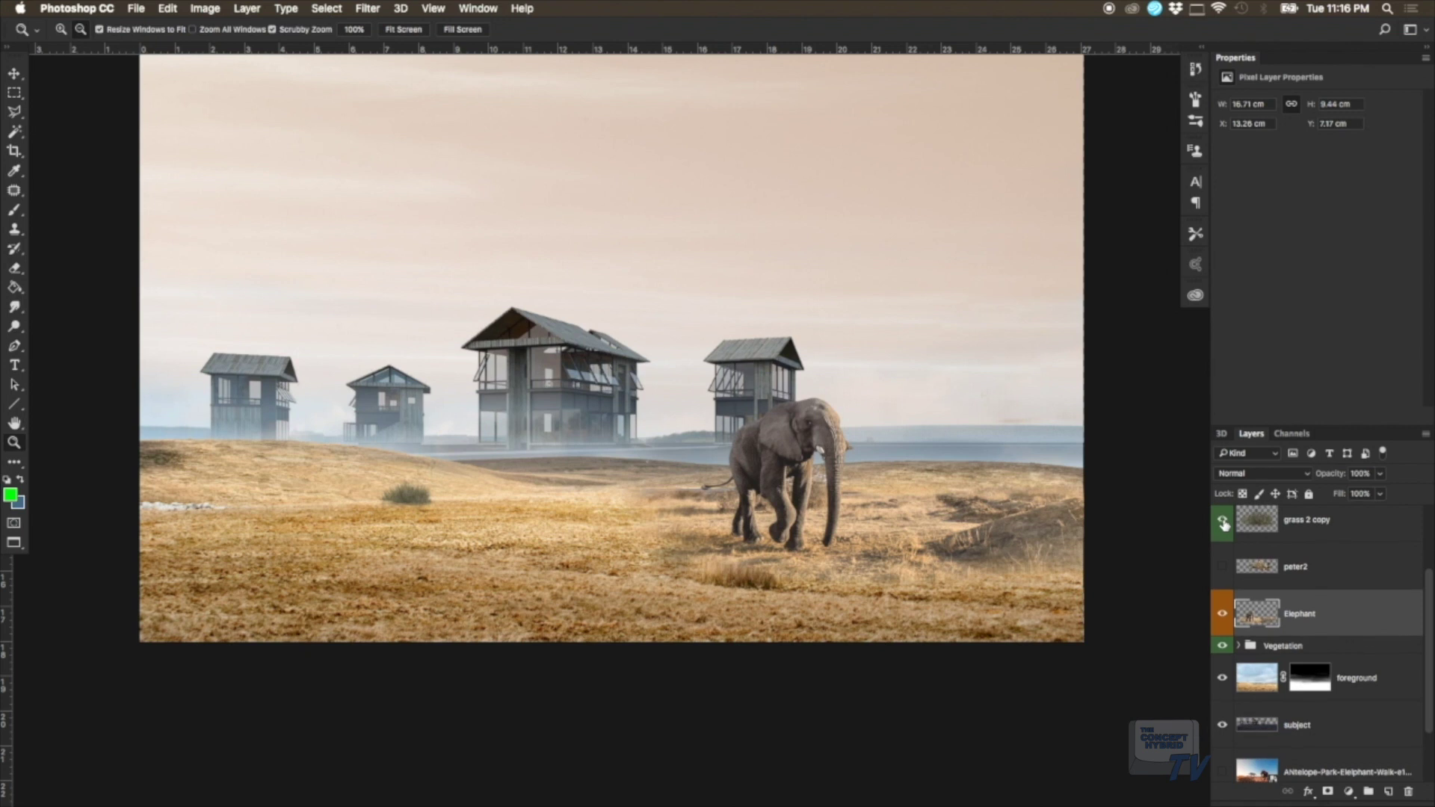
pyautogui.click(1223, 526)
pyautogui.click(1239, 646)
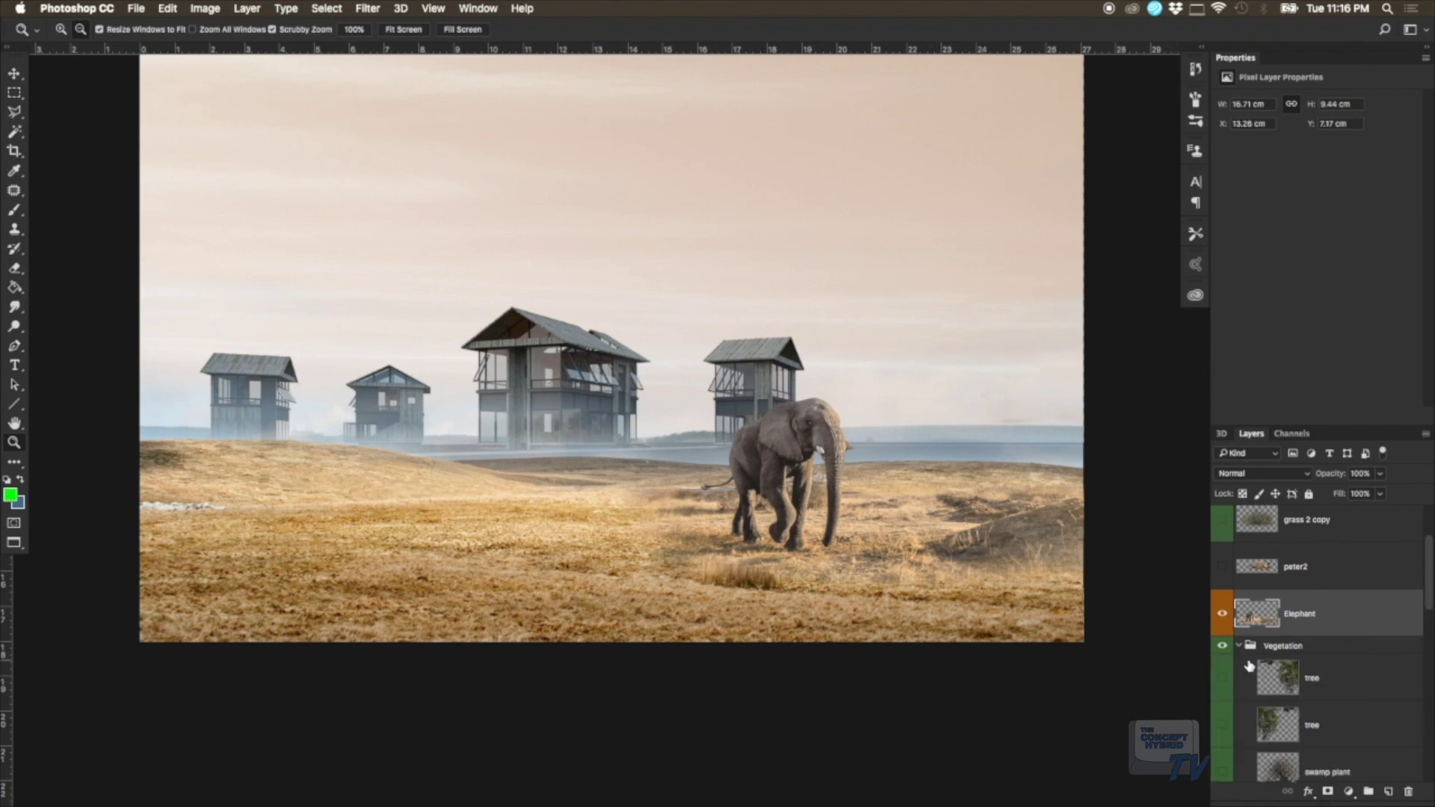
pyautogui.scroll(-1, 1255, 670)
pyautogui.scroll(-1, 1231, 666)
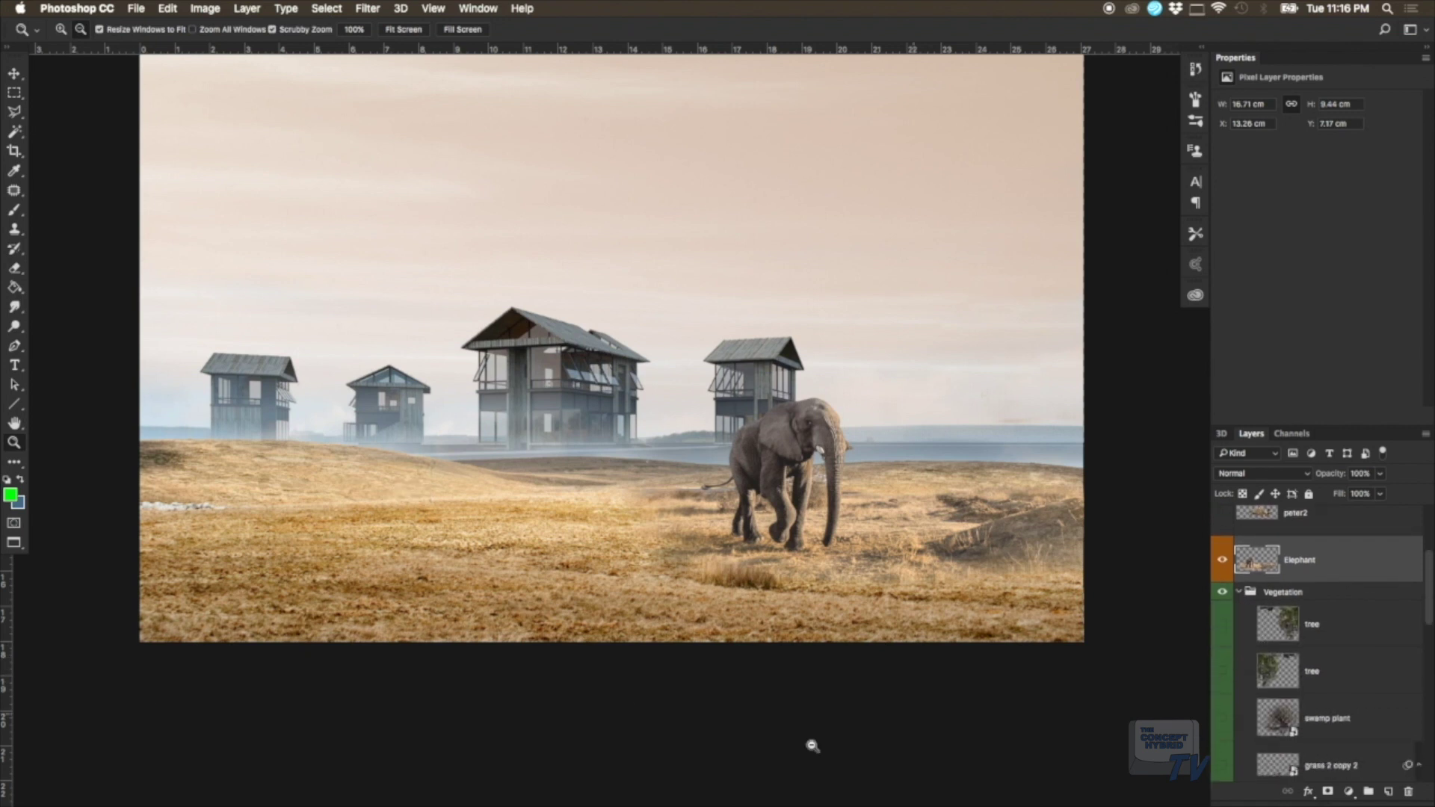
pyautogui.click(507, 794)
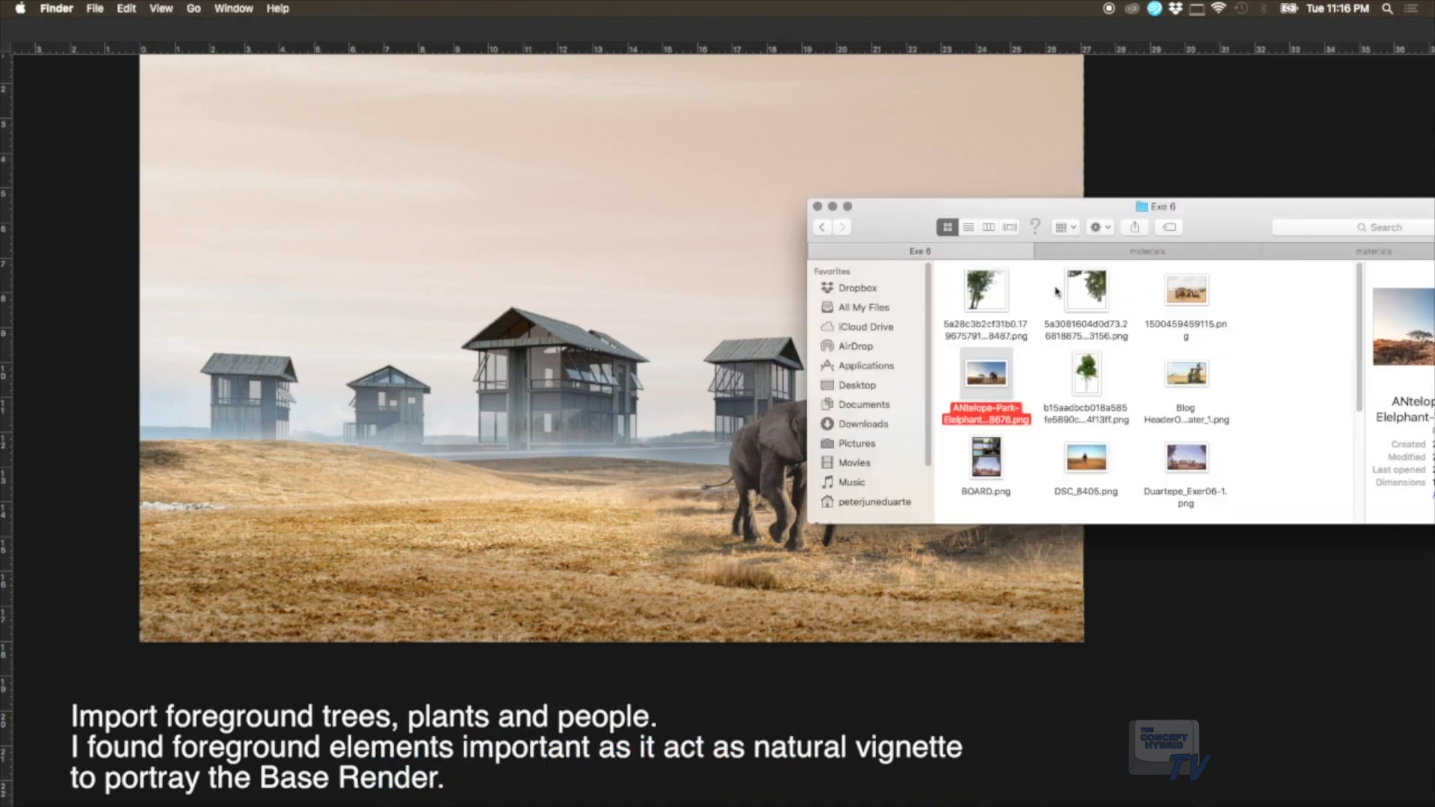
pyautogui.moveTo(1084, 300)
pyautogui.mouseDown()
pyautogui.moveTo(674, 287)
pyautogui.moveTo(686, 374)
pyautogui.mouseUp()
# Step: Commit and reposition the placed tree, then delete that tree layer
pyautogui.press('z')
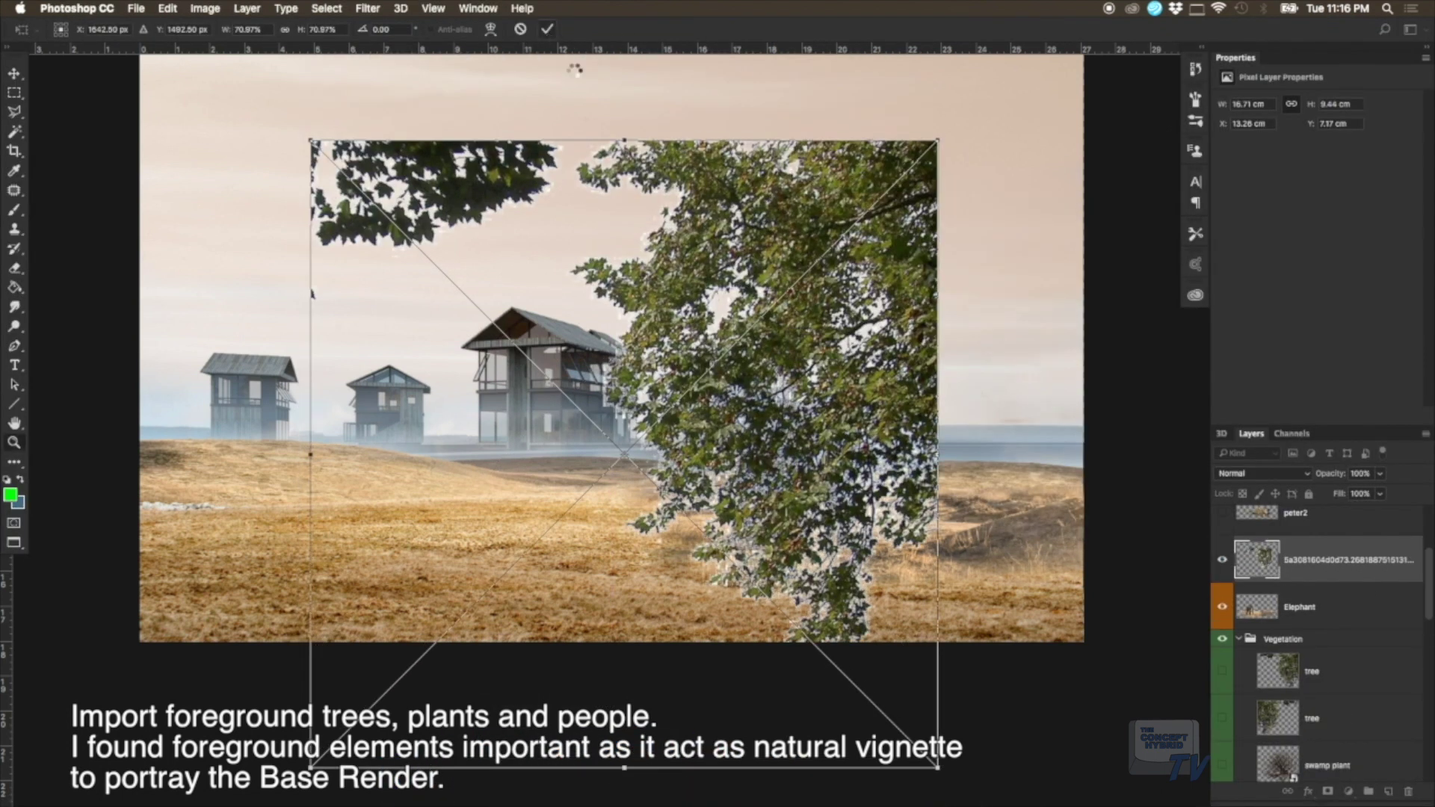
pyautogui.click(547, 28)
pyautogui.moveTo(746, 387); pyautogui.dragTo(960, 212)
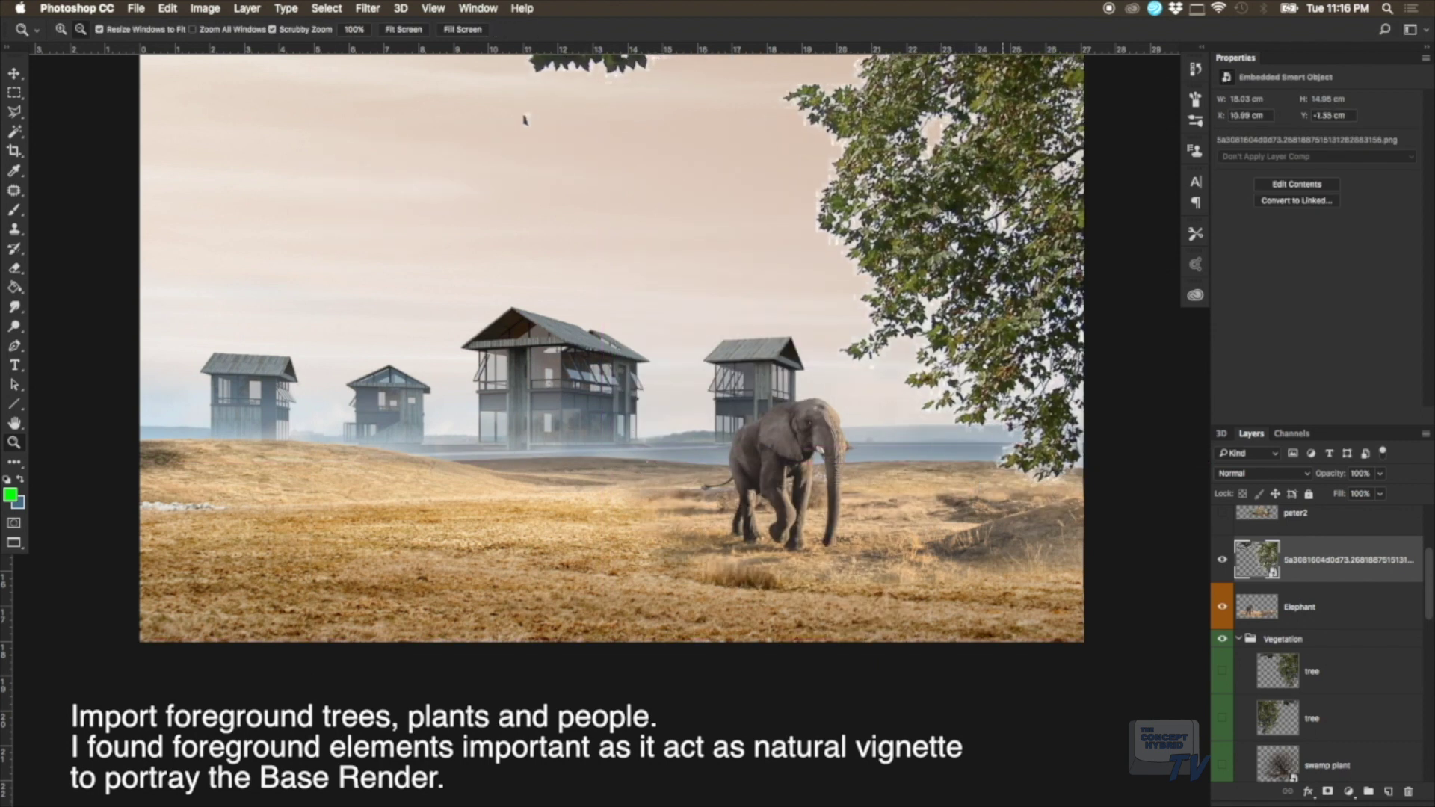
pyautogui.press('Delete')
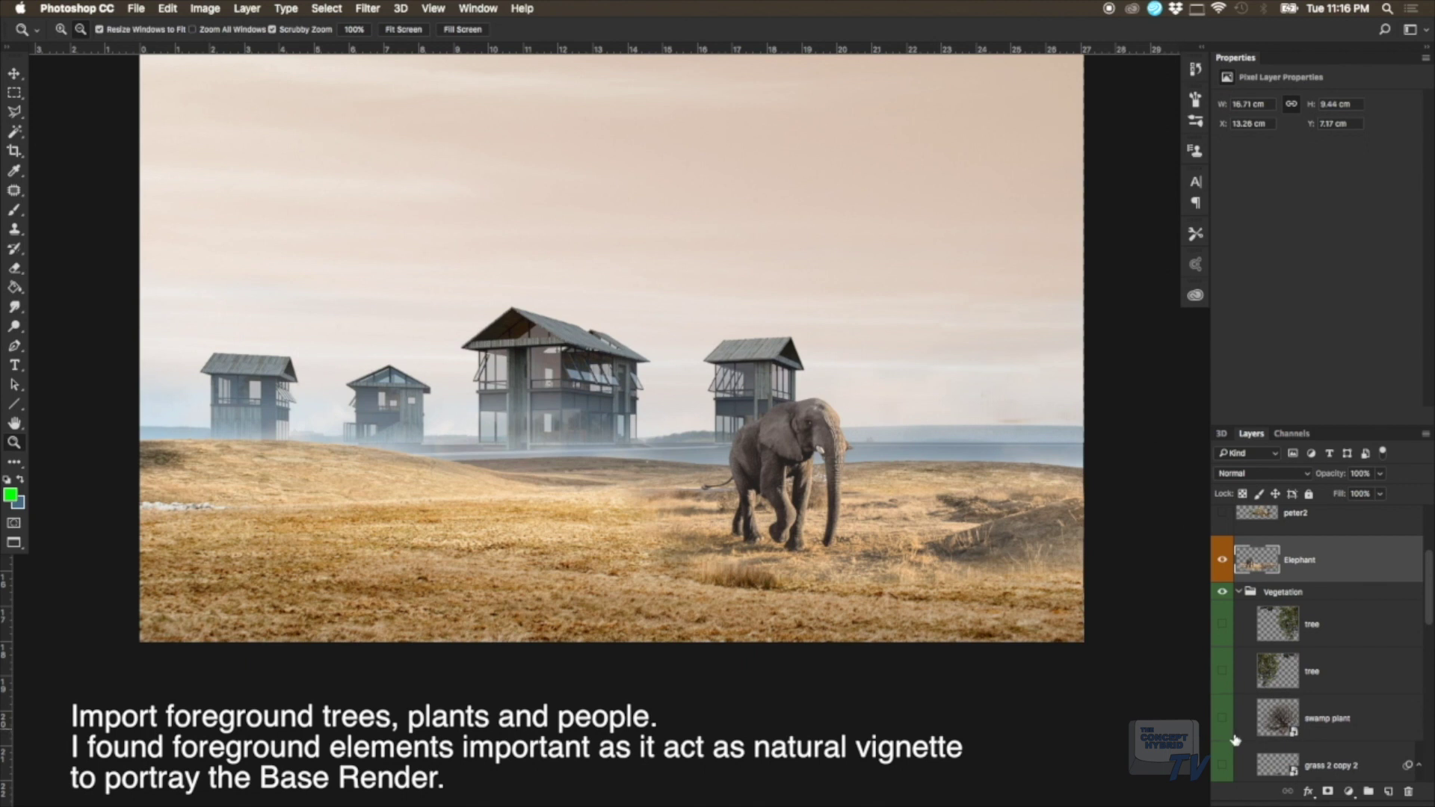
# Step: Show the top-right and top-left tree layers and start a Defringe on the left tree
pyautogui.click(1222, 625)
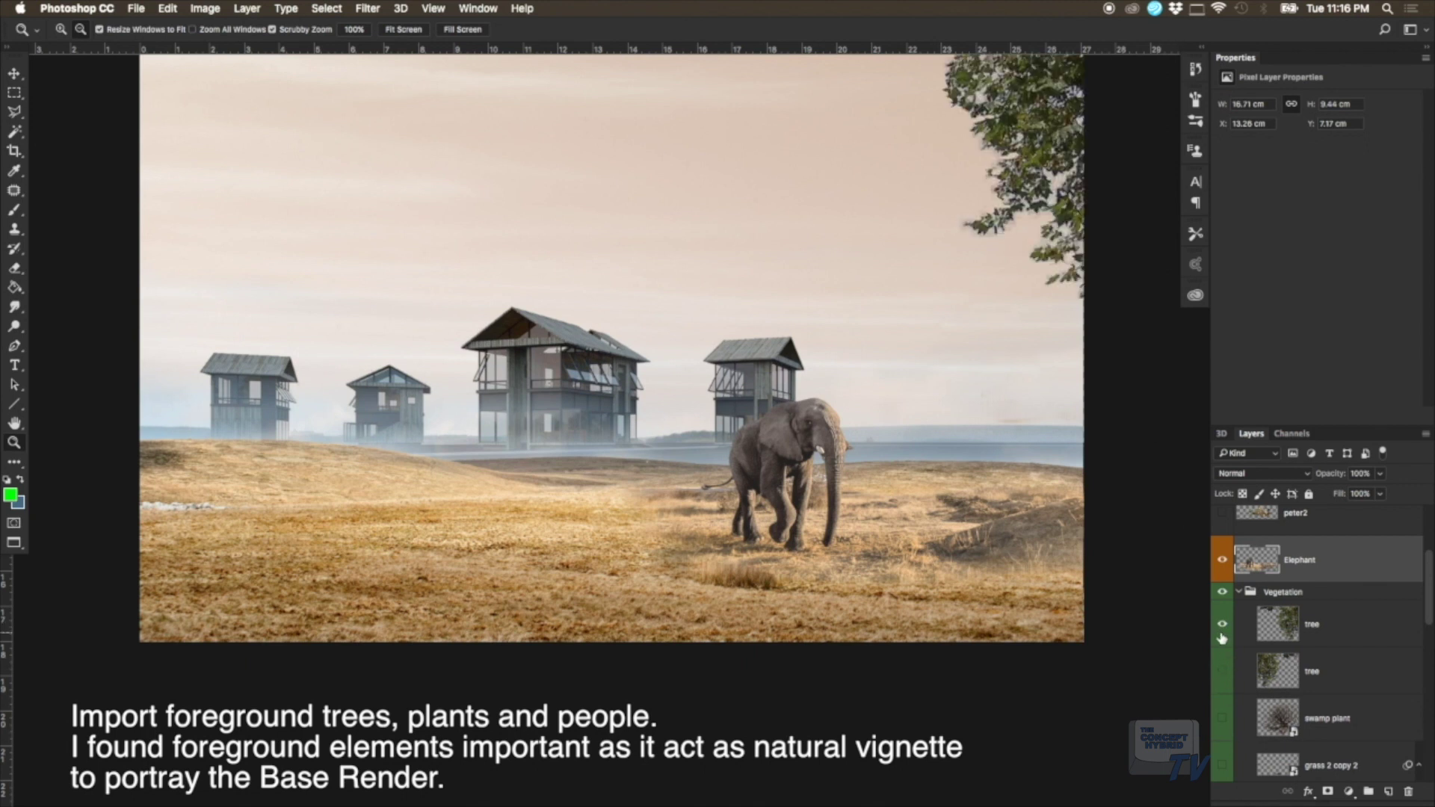
pyautogui.click(1222, 673)
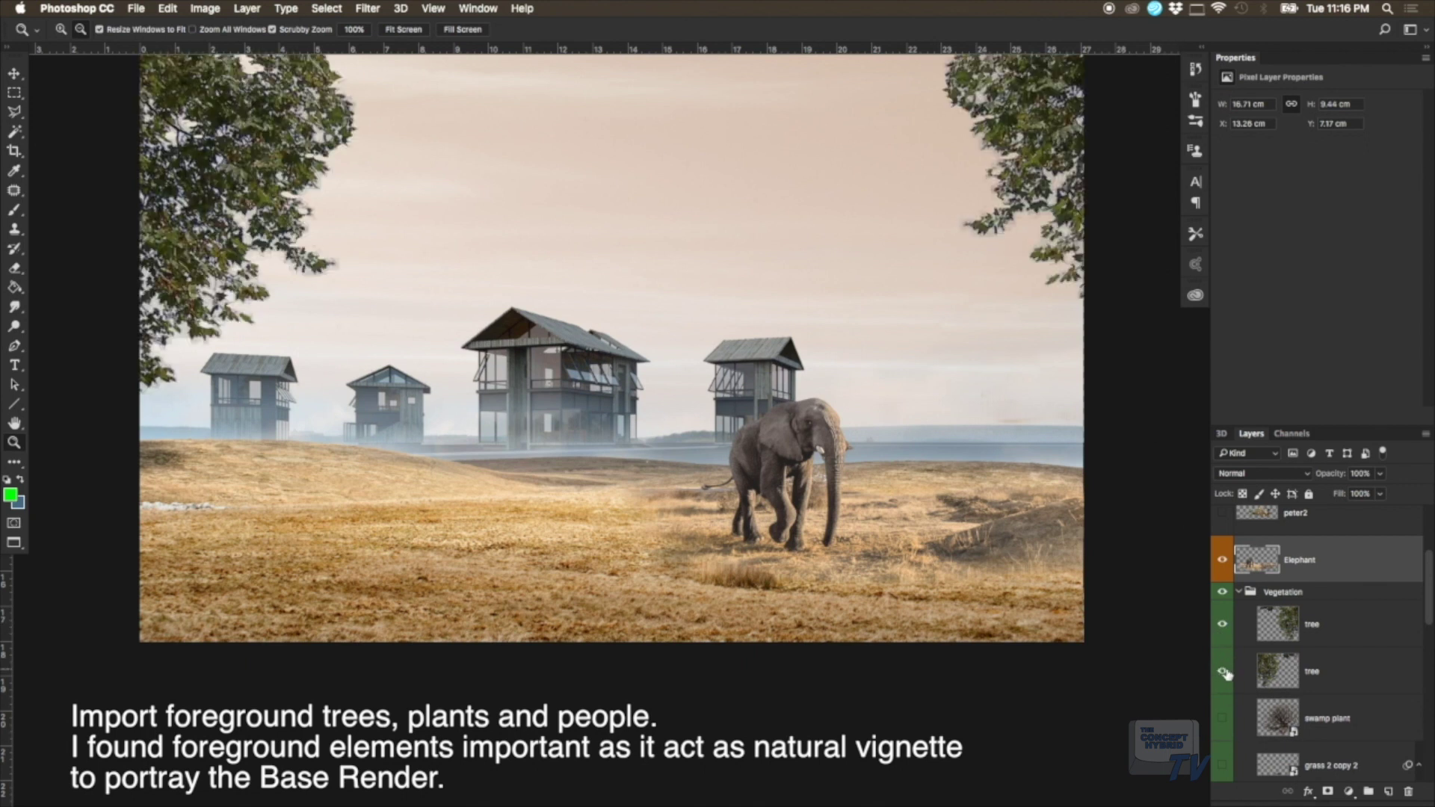
pyautogui.click(1364, 681)
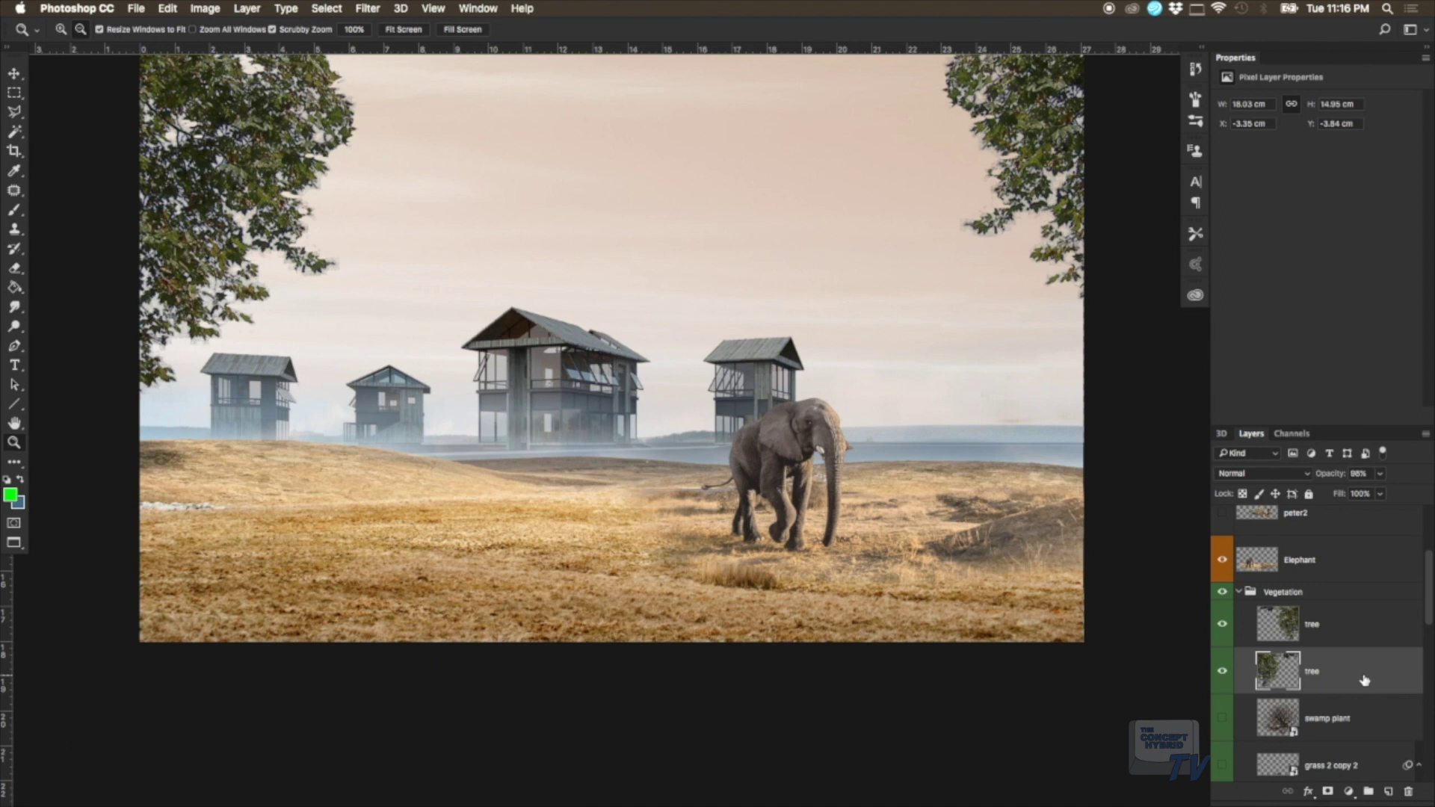
pyautogui.click(202, 9)
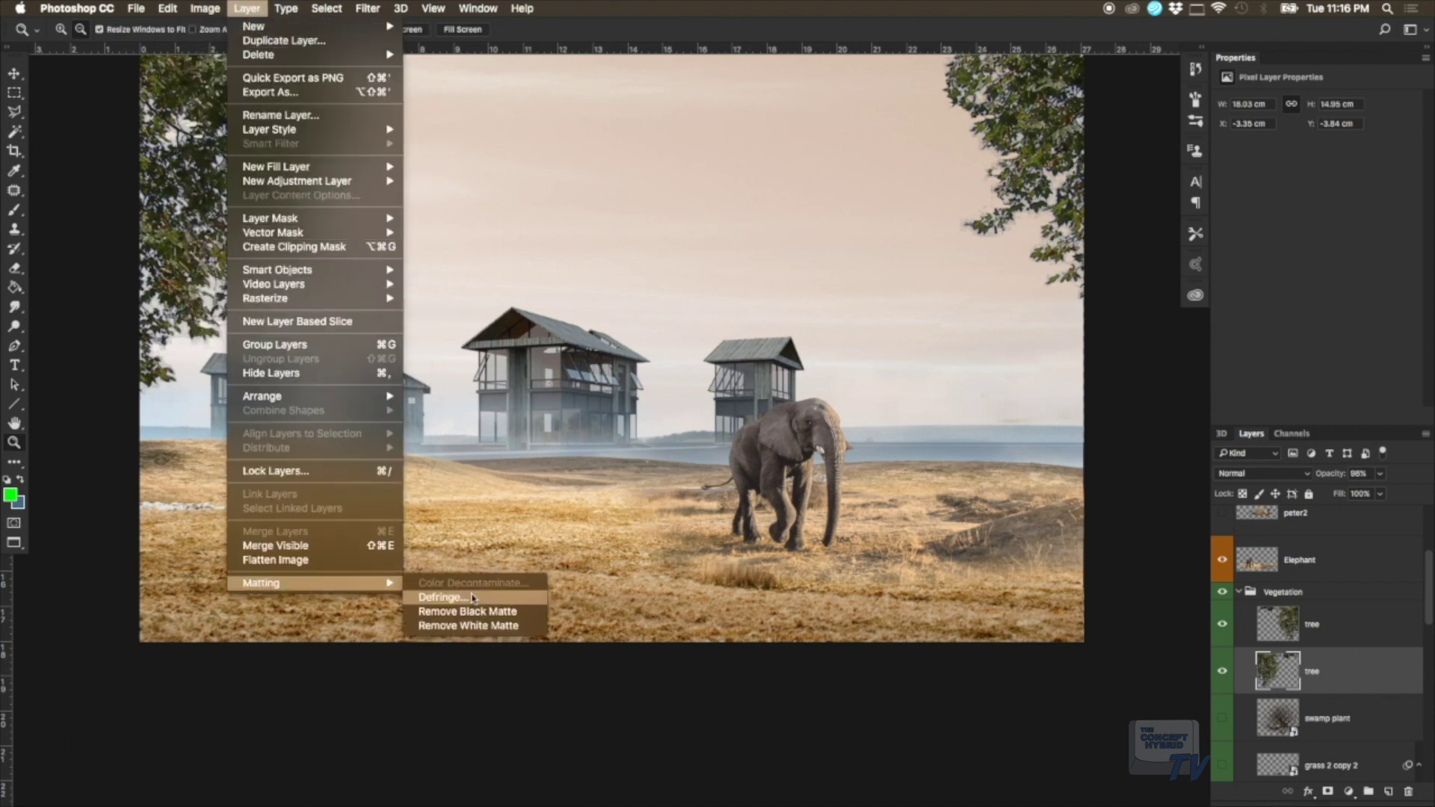
pyautogui.click(478, 588)
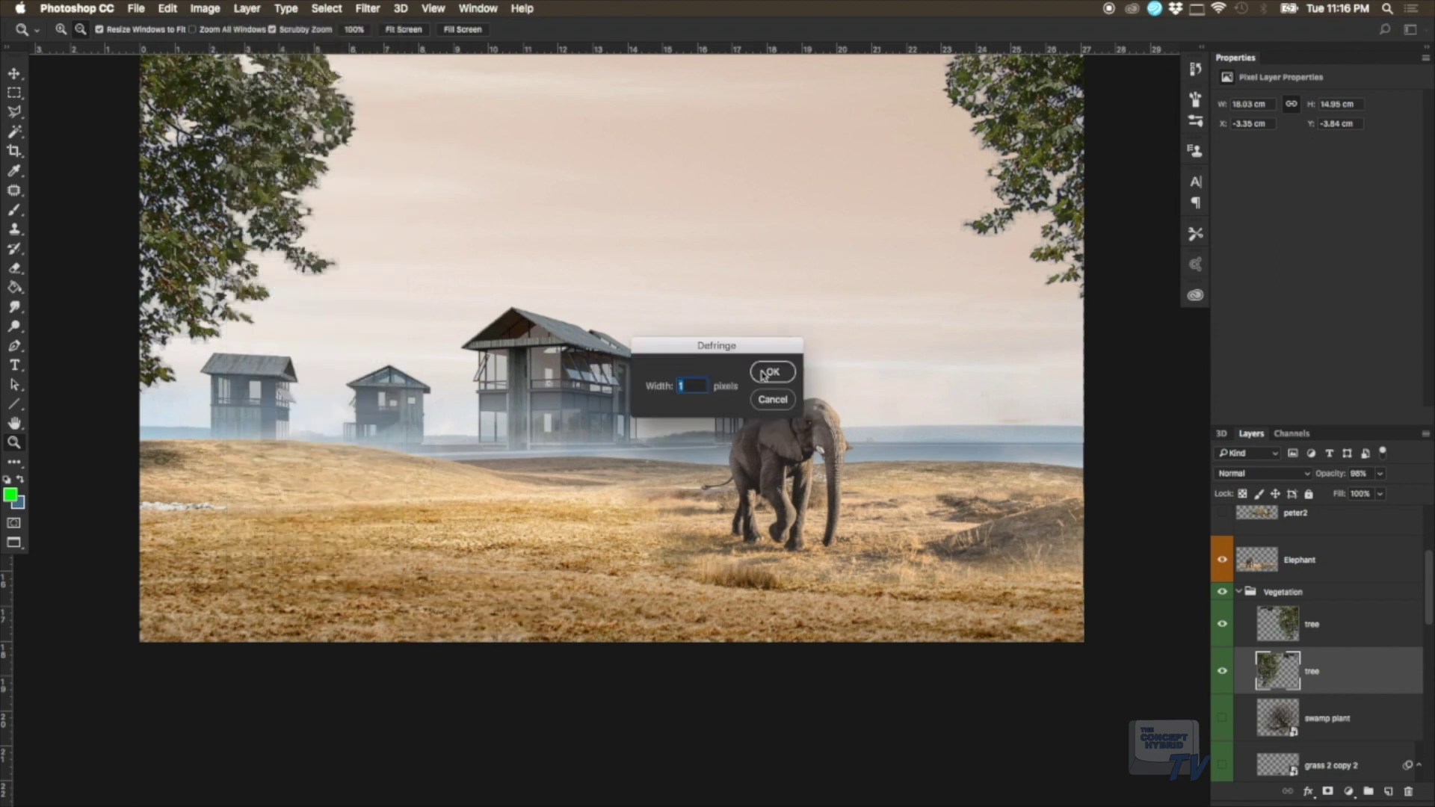
# Step: Apply a 1-pixel defringe to both the left and right tree layers, then show the swamp plant
pyautogui.click(769, 372)
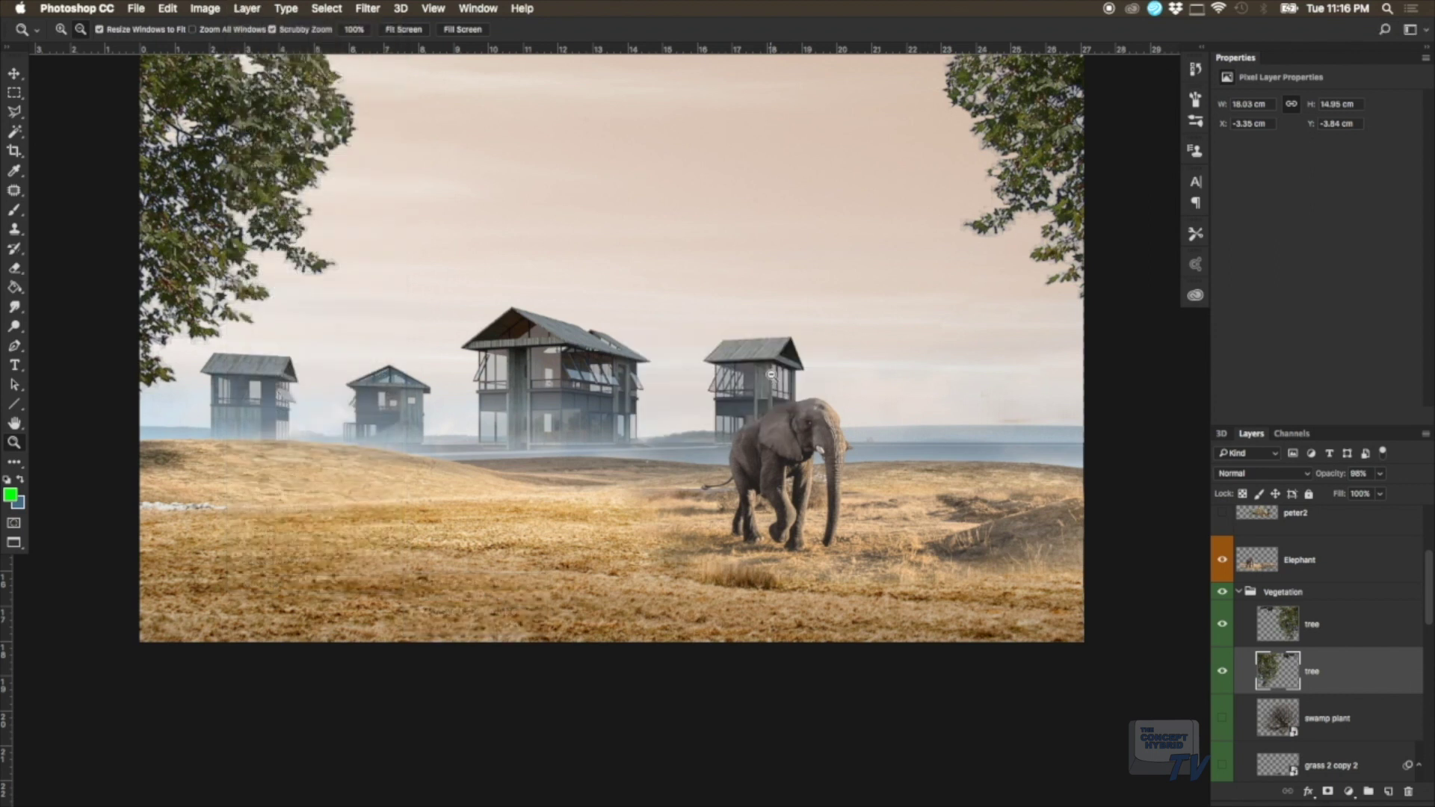
pyautogui.click(1354, 628)
pyautogui.click(248, 8)
pyautogui.moveTo(261, 583)
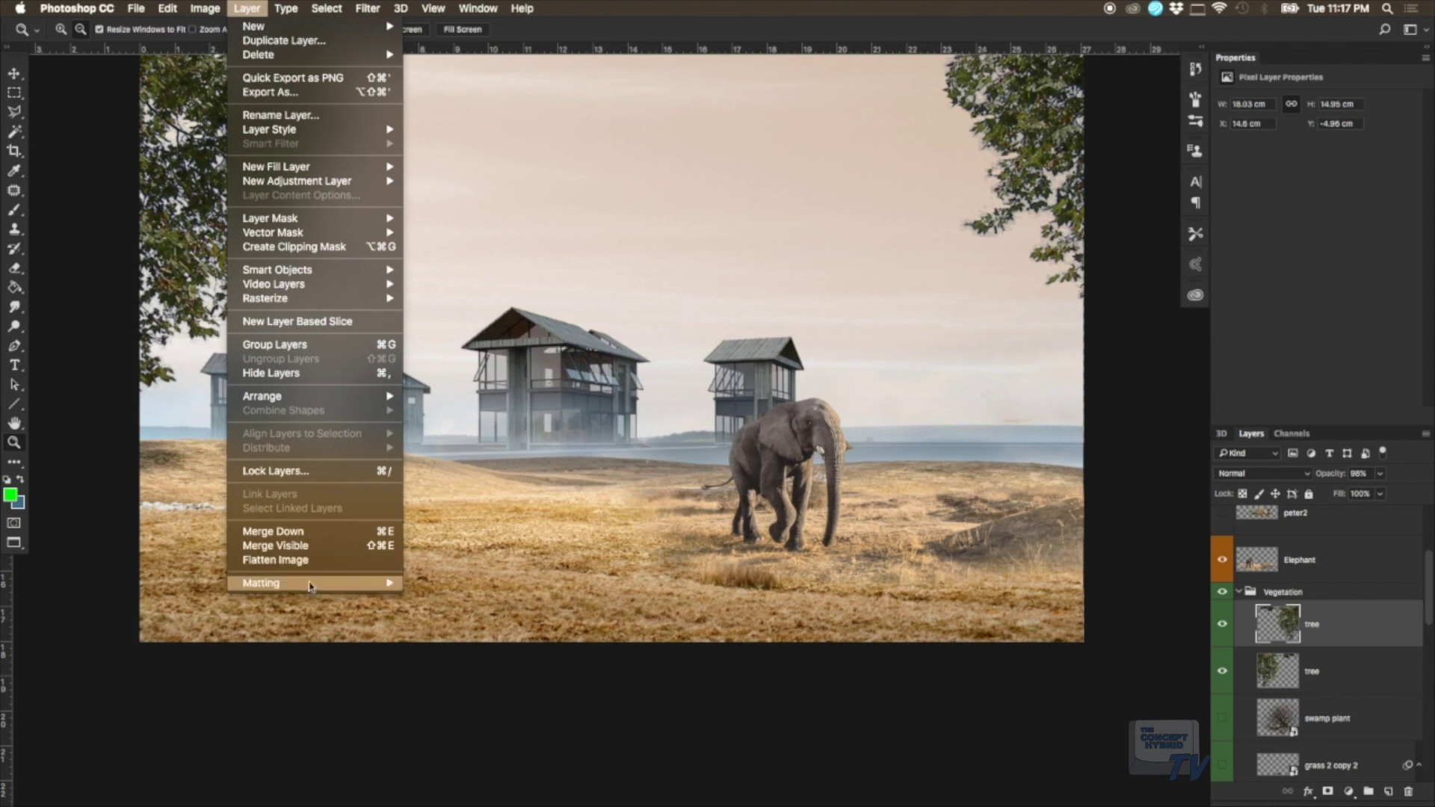
pyautogui.click(439, 598)
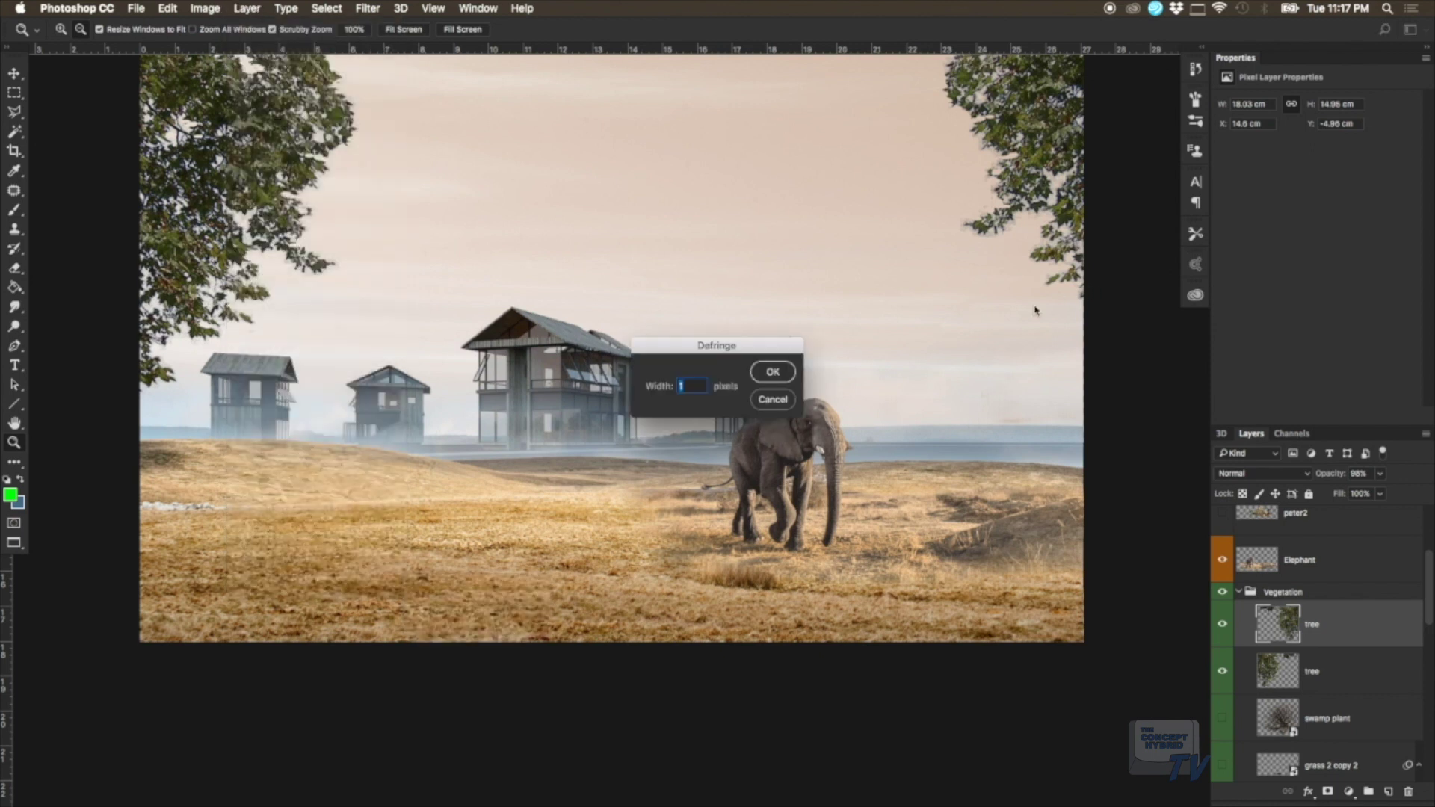
pyautogui.press('Return')
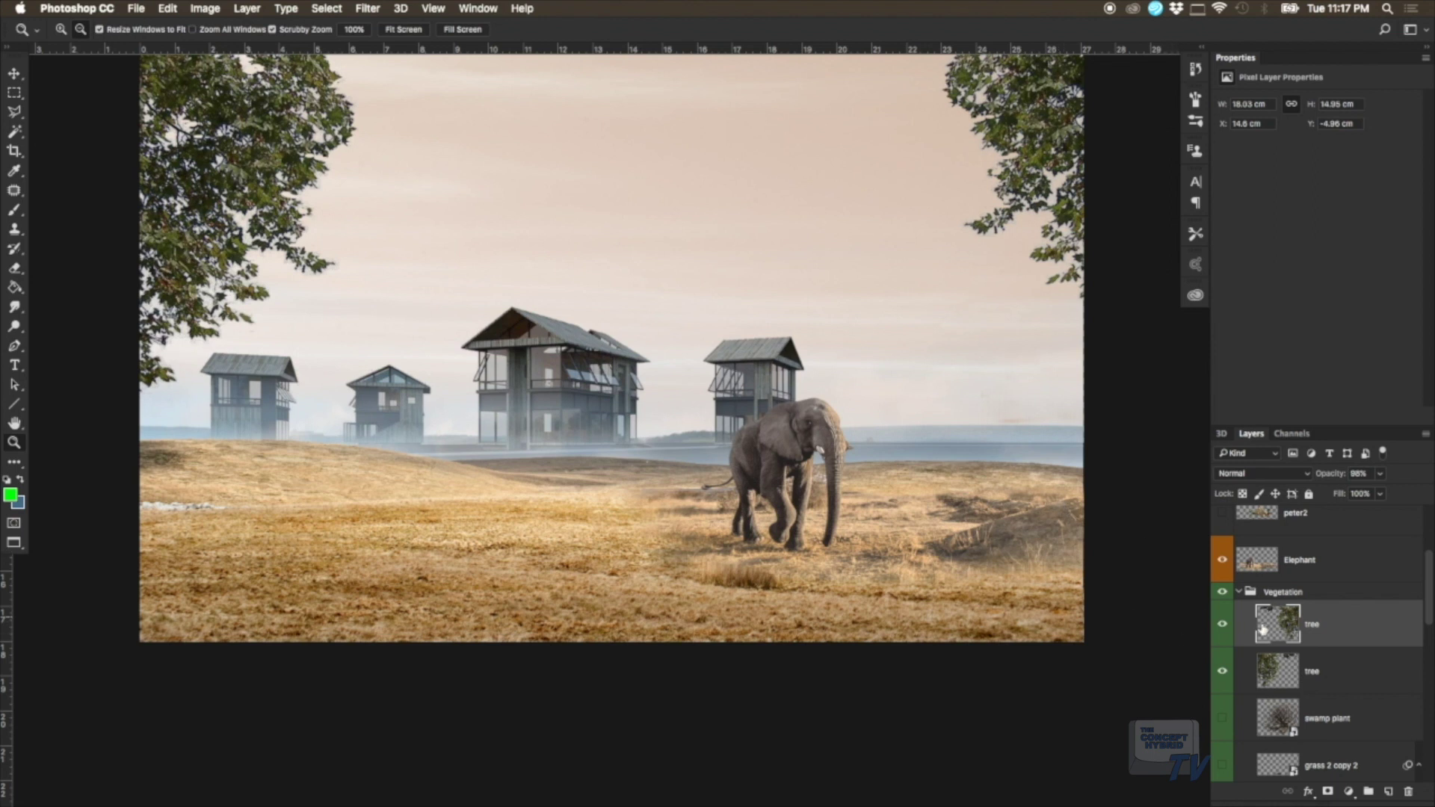
pyautogui.scroll(-1, 1282, 657)
pyautogui.click(1223, 692)
# Step: Try the swamp plant up near the houses, then return it to the bottom-right
pyautogui.click(1223, 692)
pyautogui.moveTo(1006, 614); pyautogui.dragTo(712, 337)
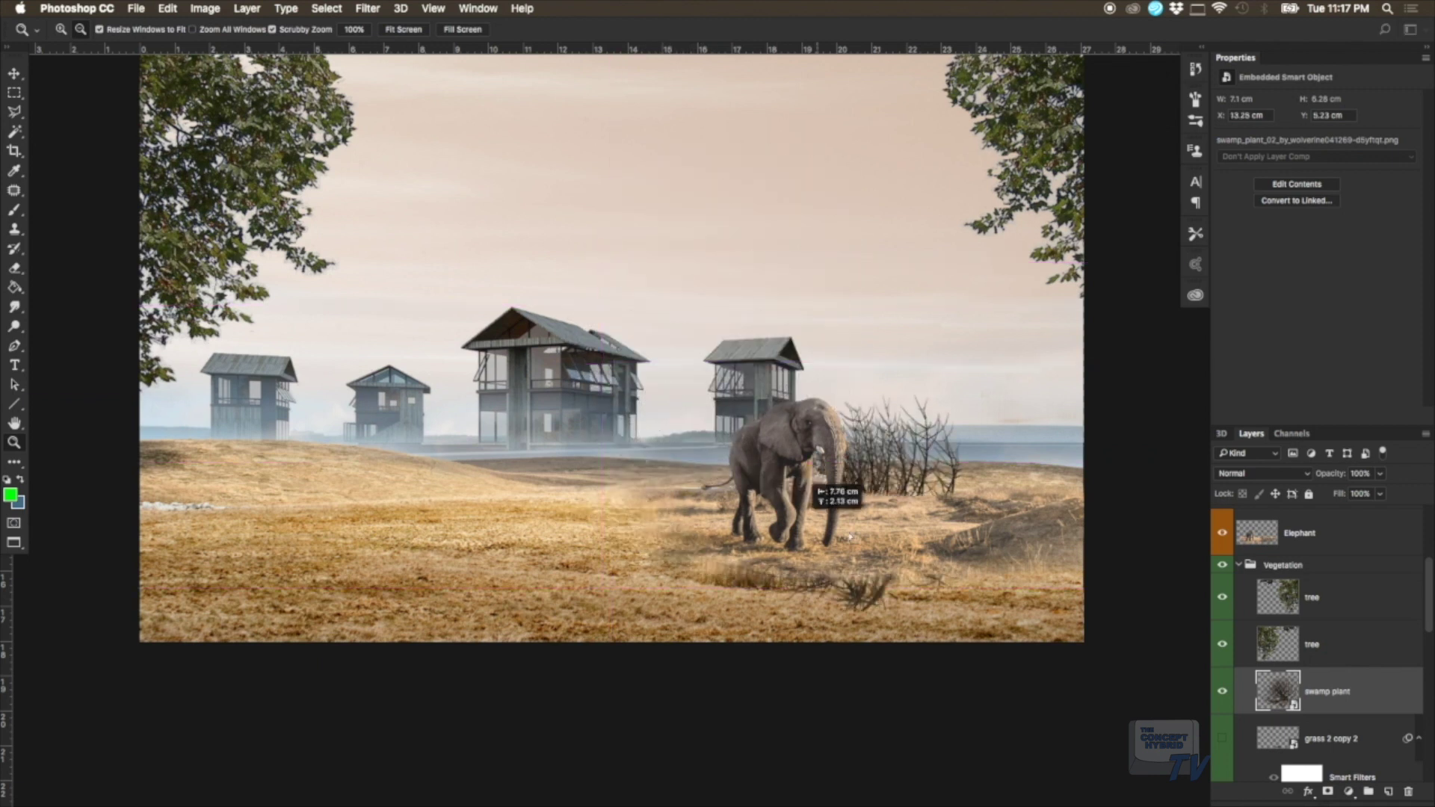
pyautogui.moveTo(710, 338); pyautogui.dragTo(978, 619)
pyautogui.scroll(1, 1349, 592)
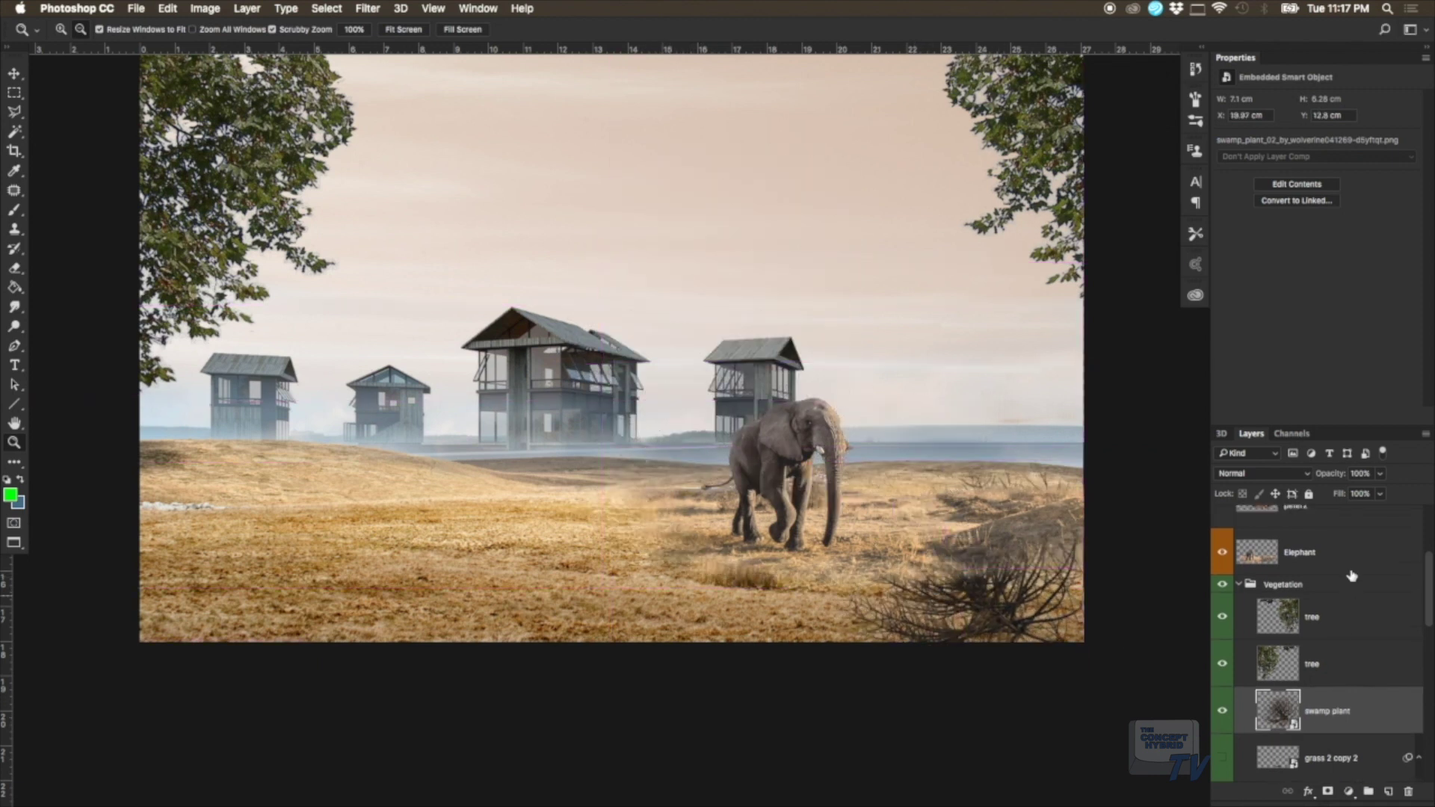
# Step: Try stacking the Vegetation group above the Elephant layer, then undo the reorder
pyautogui.click(1353, 568)
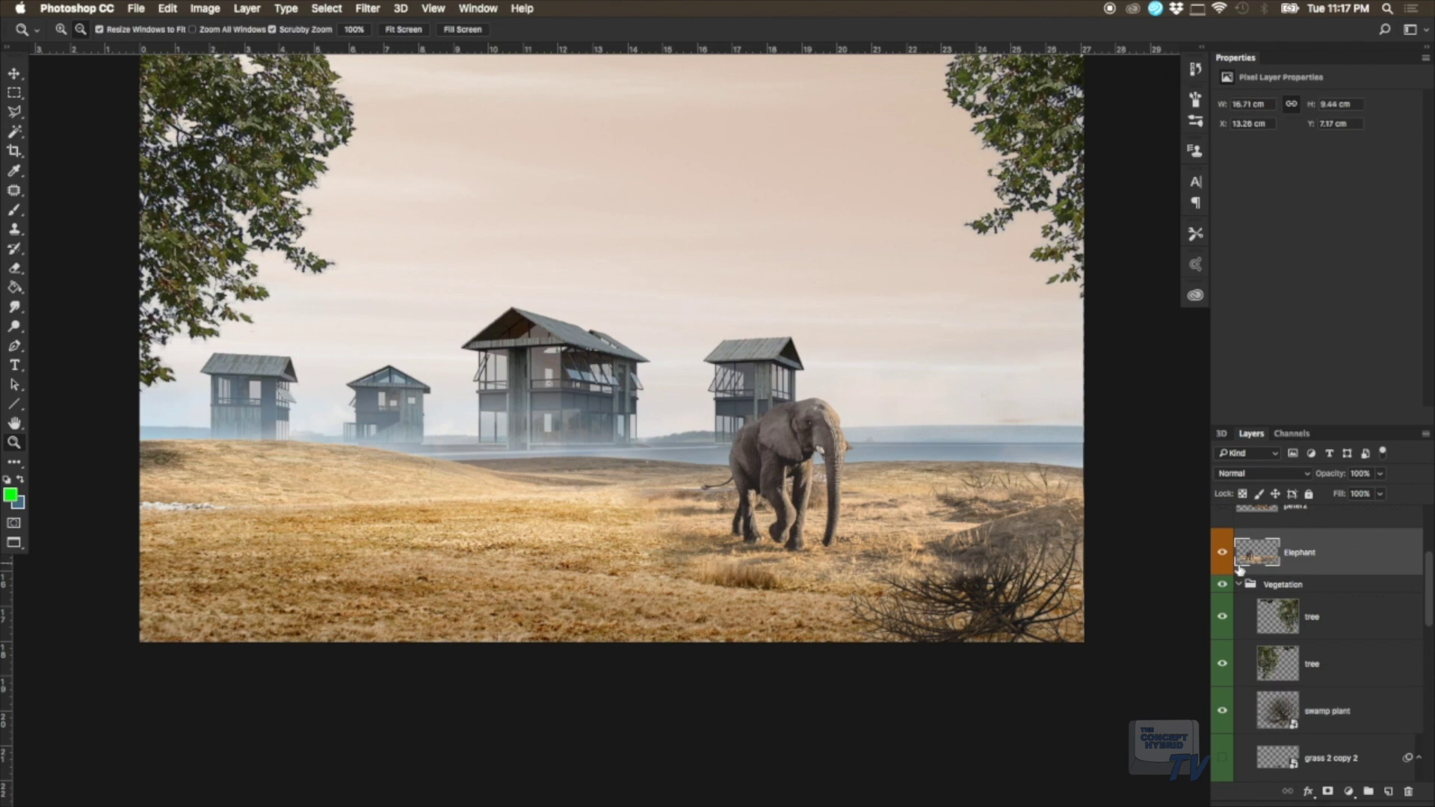
pyautogui.click(1237, 584)
pyautogui.click(1238, 585)
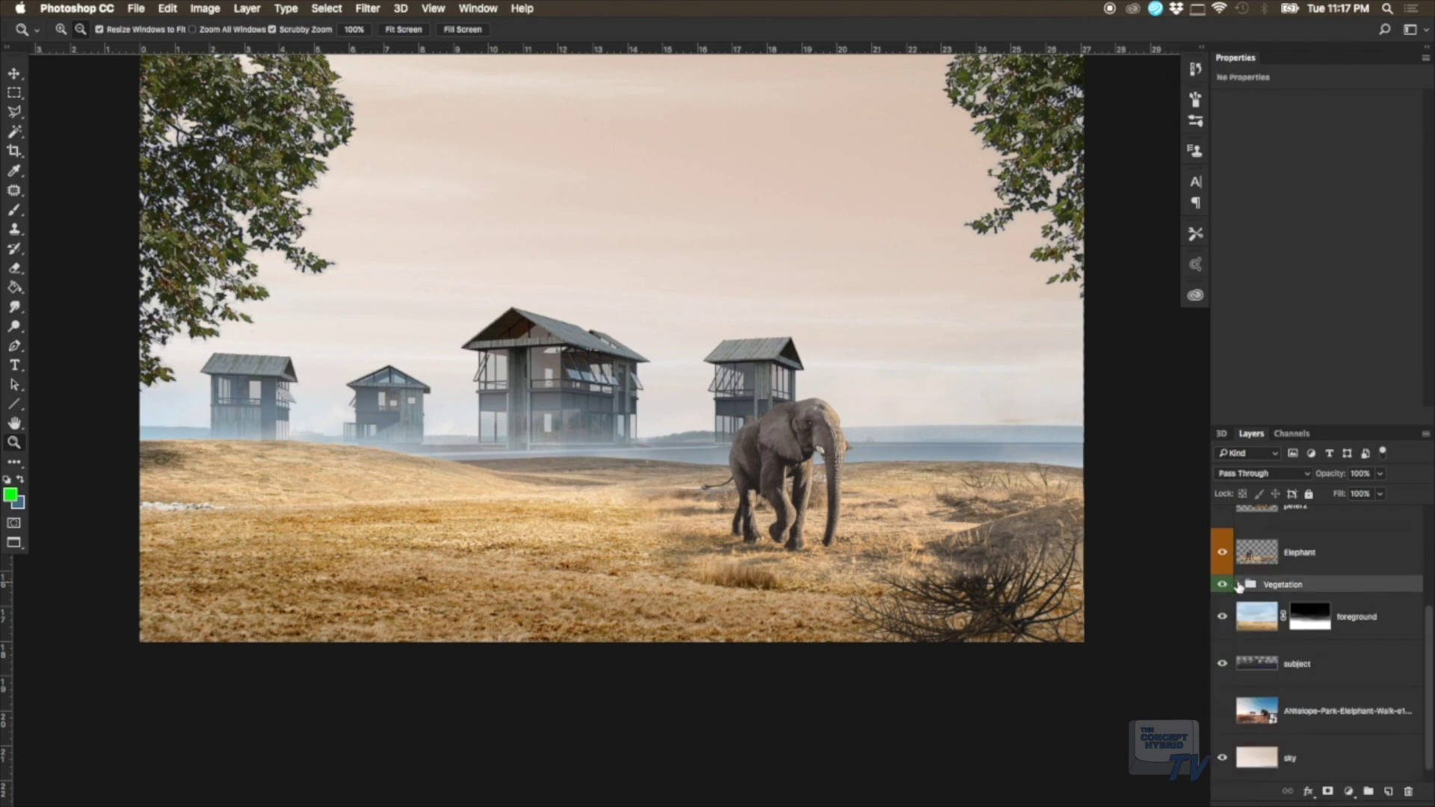
pyautogui.moveTo(1298, 589); pyautogui.dragTo(1316, 535)
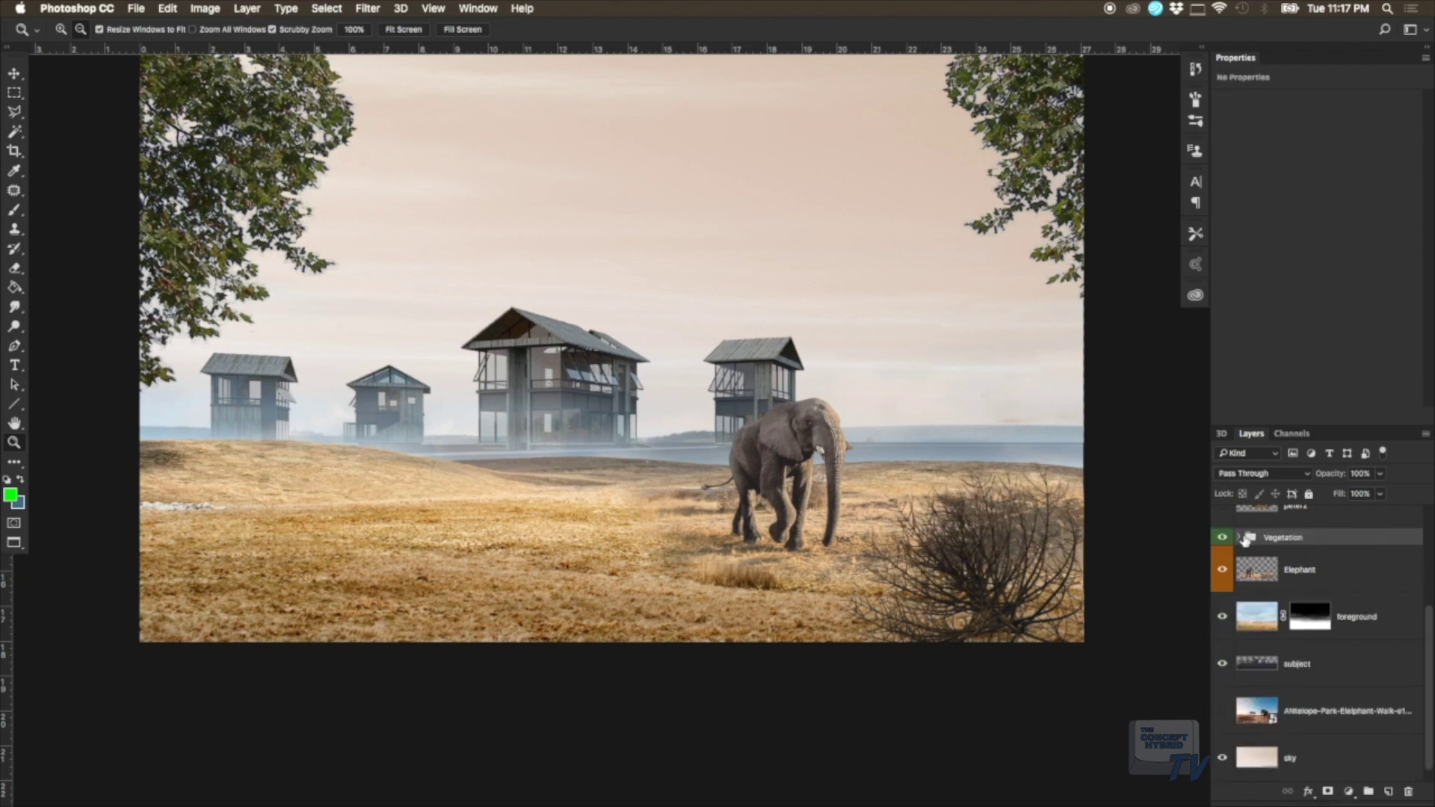
pyautogui.click(1239, 537)
pyautogui.click(1366, 674)
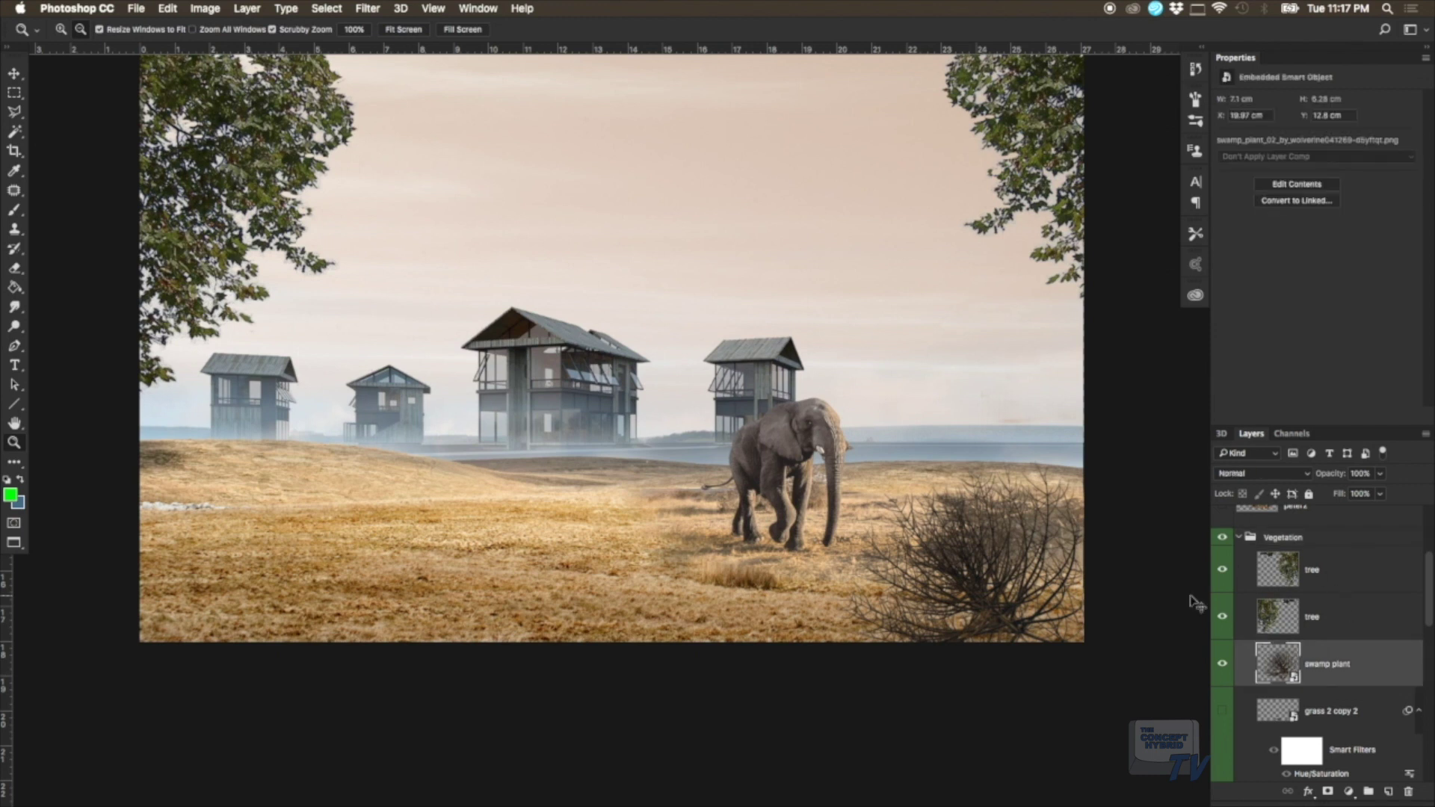
pyautogui.hotkey('ctrl', 'z')
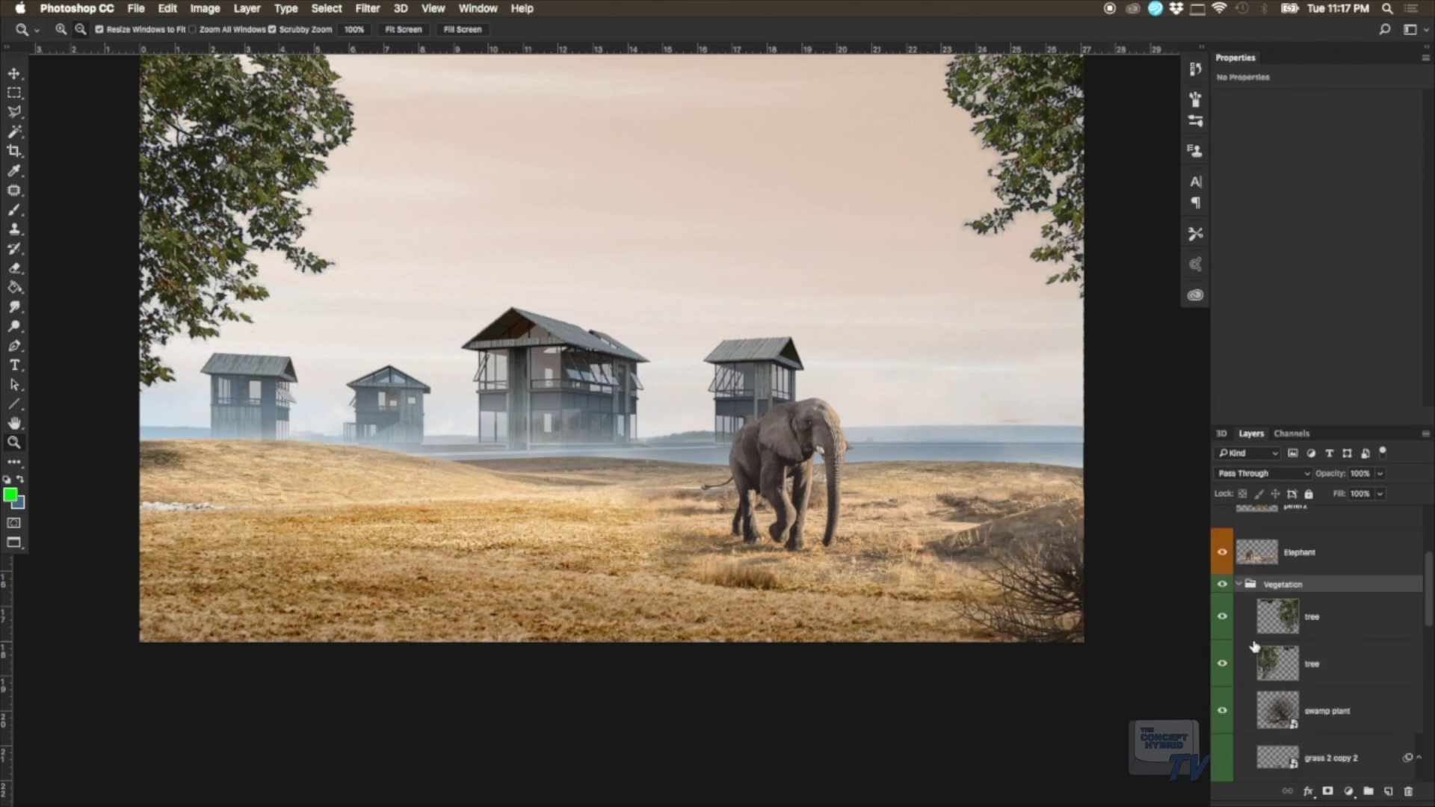
# Step: Show the grass 2 copy 2 clump, keeping it at the bottom centre after a trial move
pyautogui.scroll(-1, 1223, 719)
pyautogui.click(1223, 723)
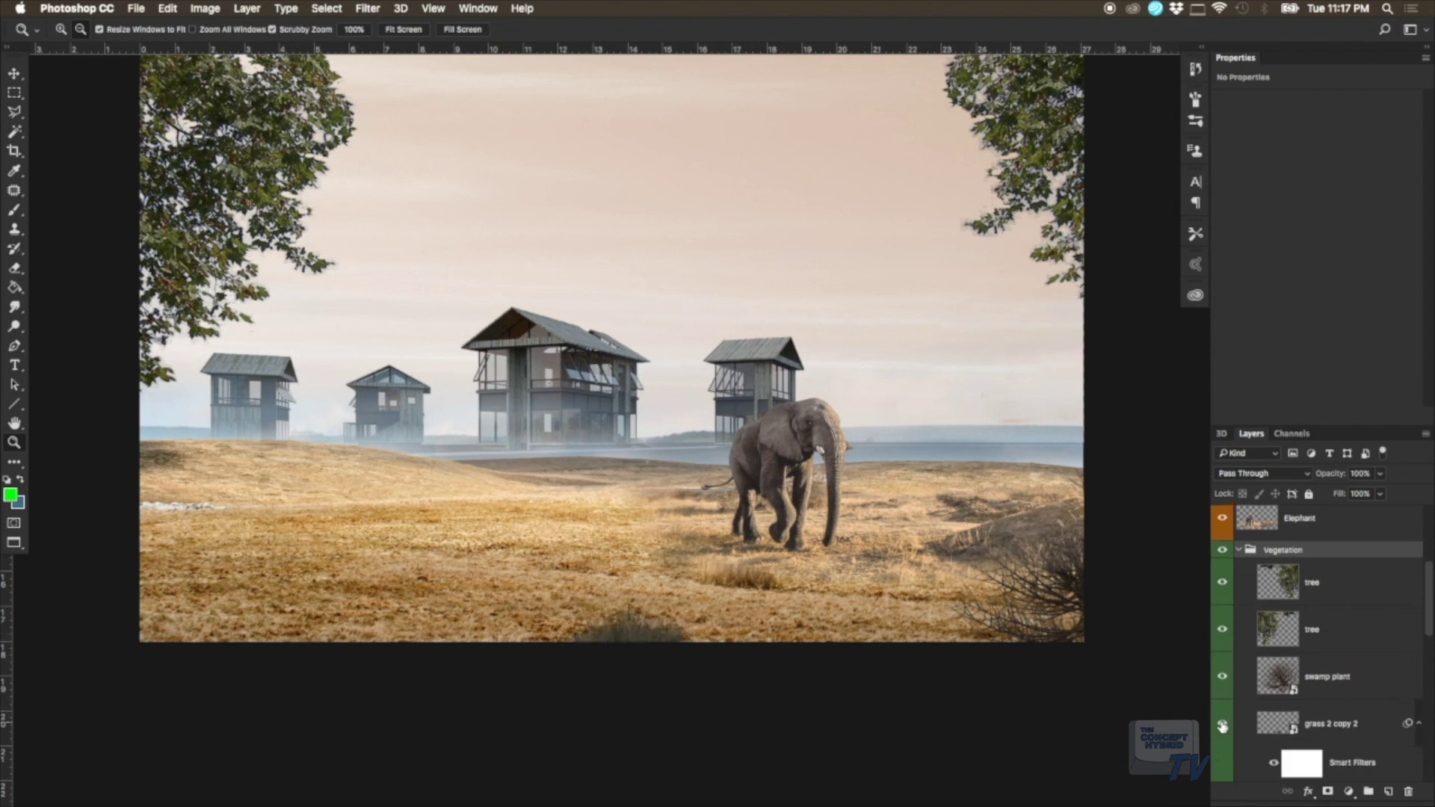
pyautogui.click(1272, 726)
pyautogui.moveTo(665, 607); pyautogui.dragTo(717, 515)
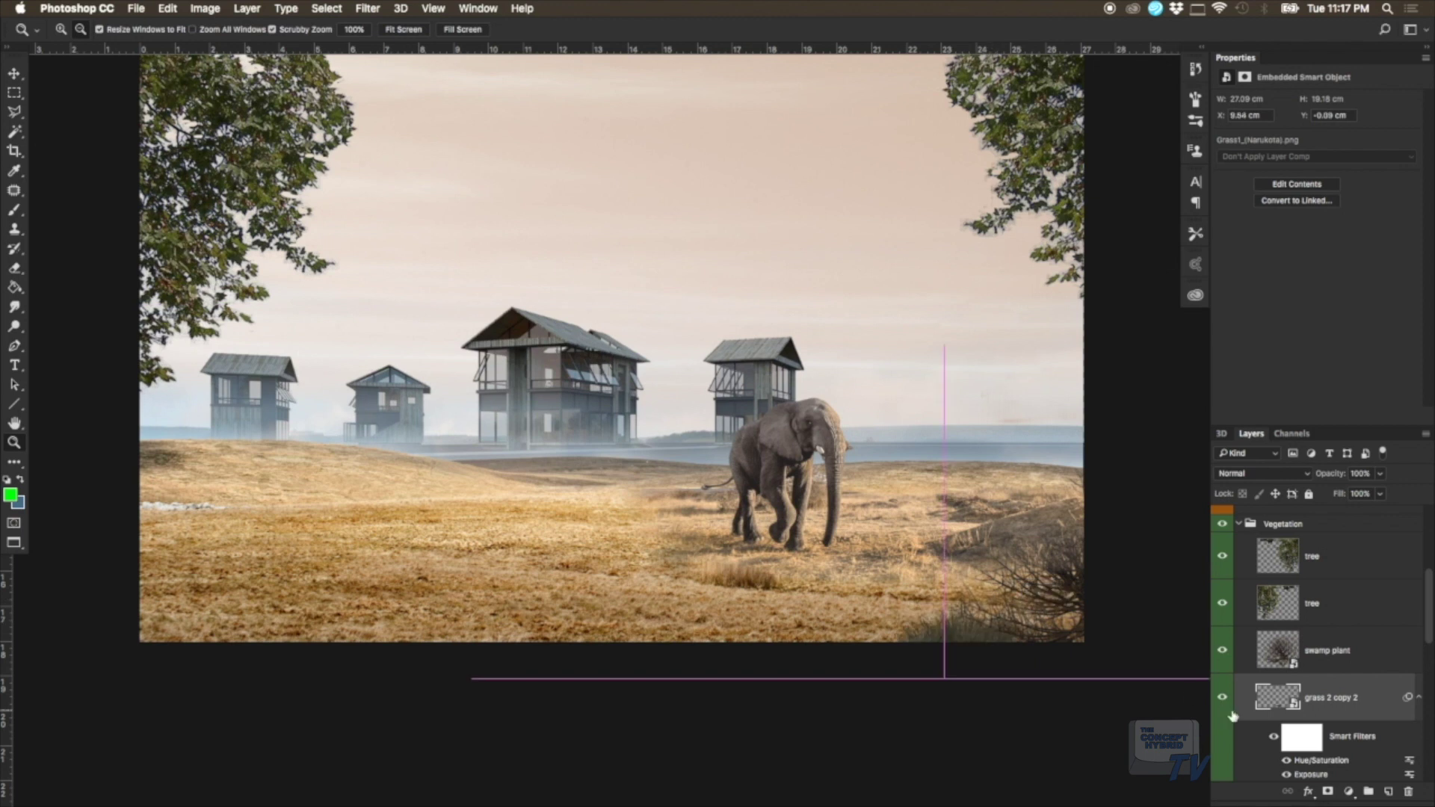
pyautogui.moveTo(869, 567); pyautogui.dragTo(808, 652)
# Step: Show the grass 2 clump at bottom right, undoing a trial move toward the elephant
pyautogui.scroll(-2, 1223, 701)
pyautogui.scroll(-2, 1223, 701)
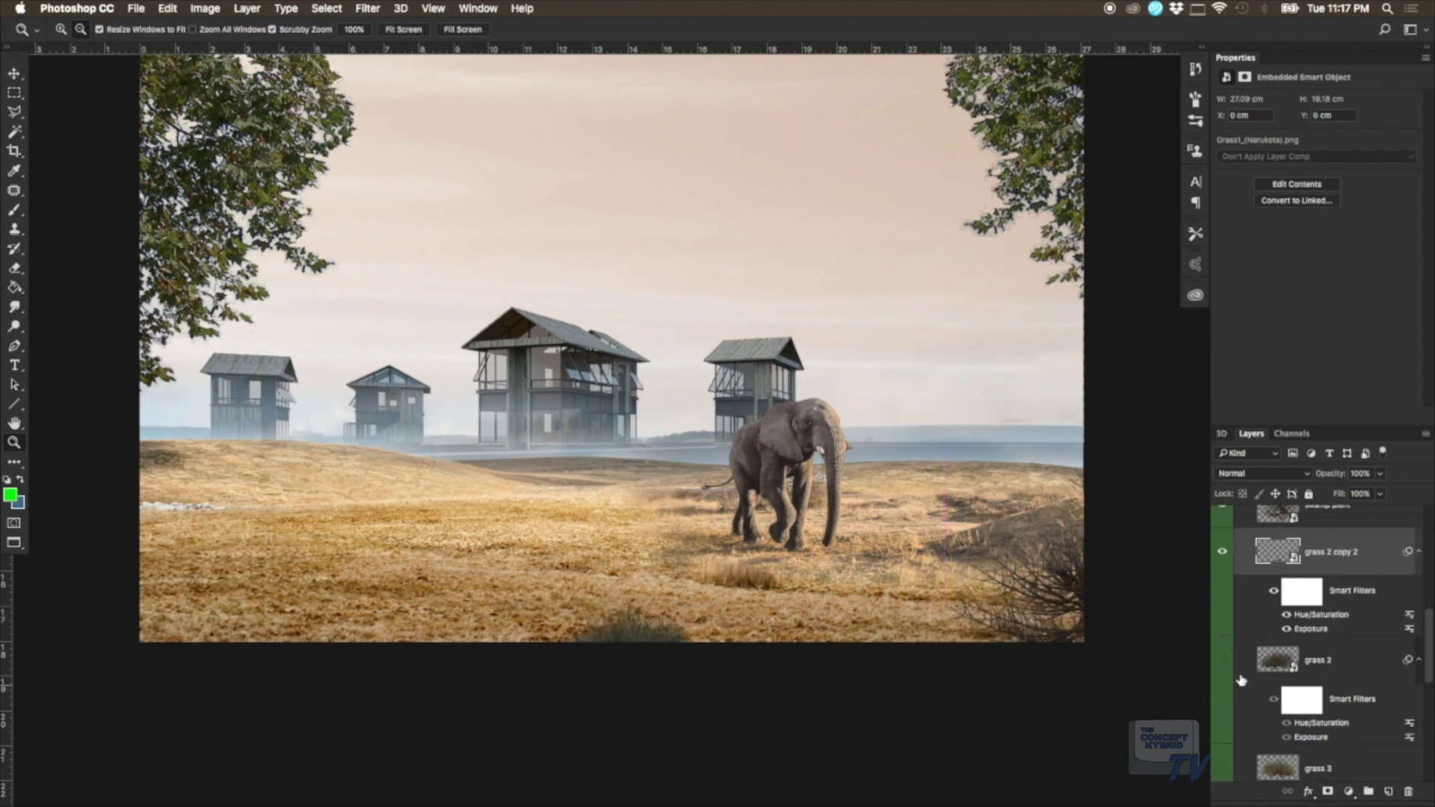
pyautogui.click(1224, 661)
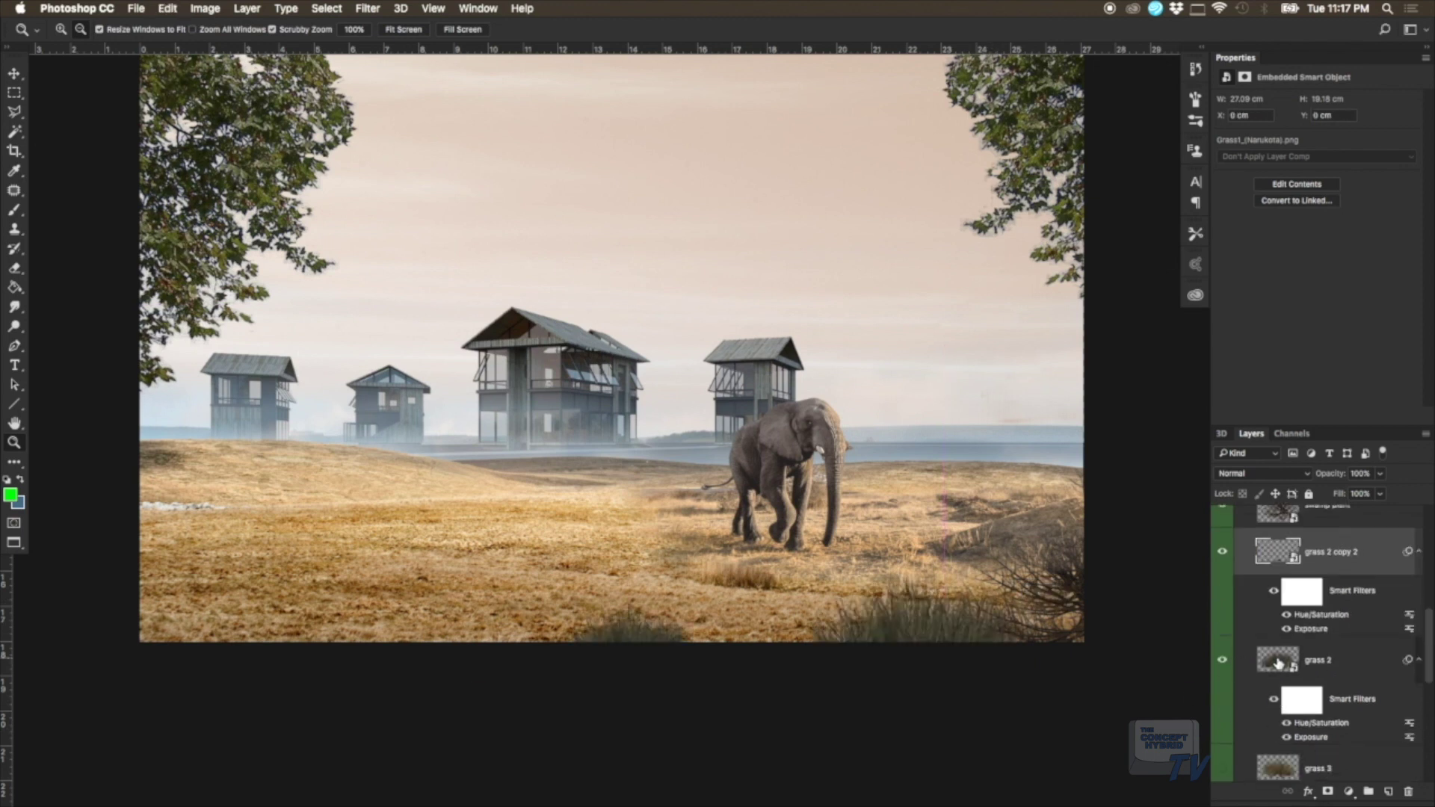
pyautogui.click(1274, 661)
pyautogui.moveTo(1020, 641)
pyautogui.mouseDown()
pyautogui.moveTo(841, 517)
pyautogui.moveTo(573, 511)
pyautogui.mouseUp()
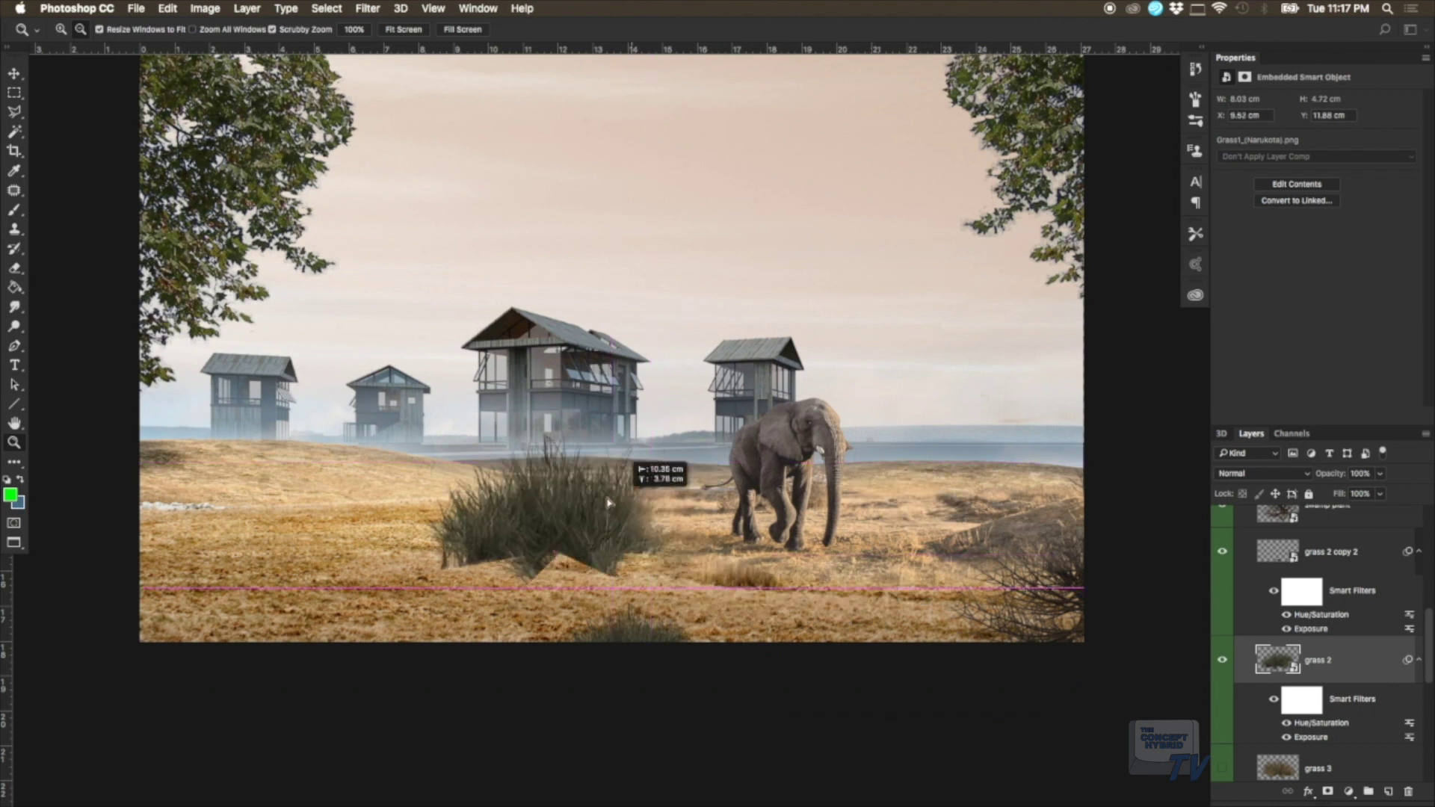
pyautogui.hotkey('ctrl', 'z')
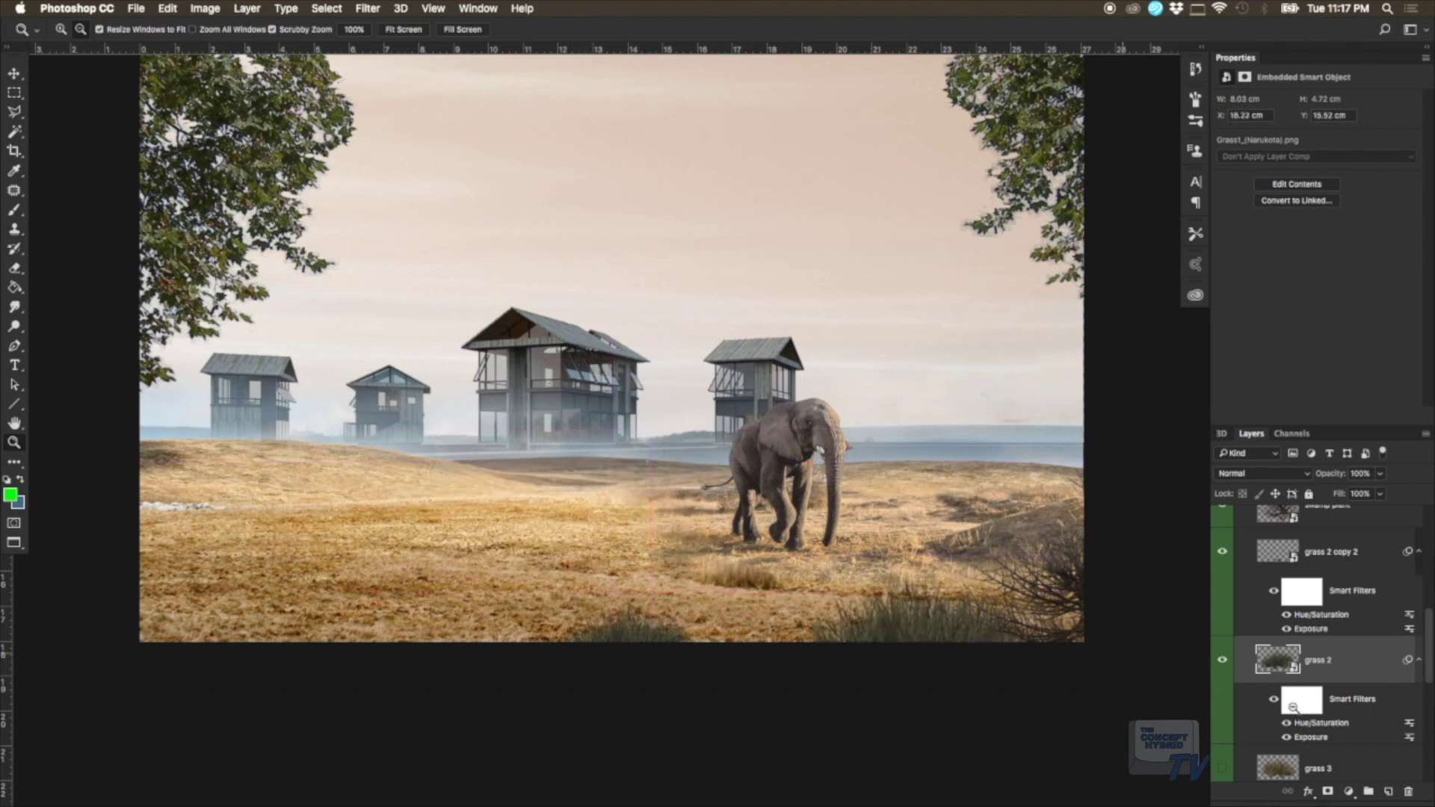
# Step: Stack the collapsed Vegetation group above the Elephant layer and expand it again
pyautogui.scroll(3, 1305, 708)
pyautogui.scroll(2, 1305, 708)
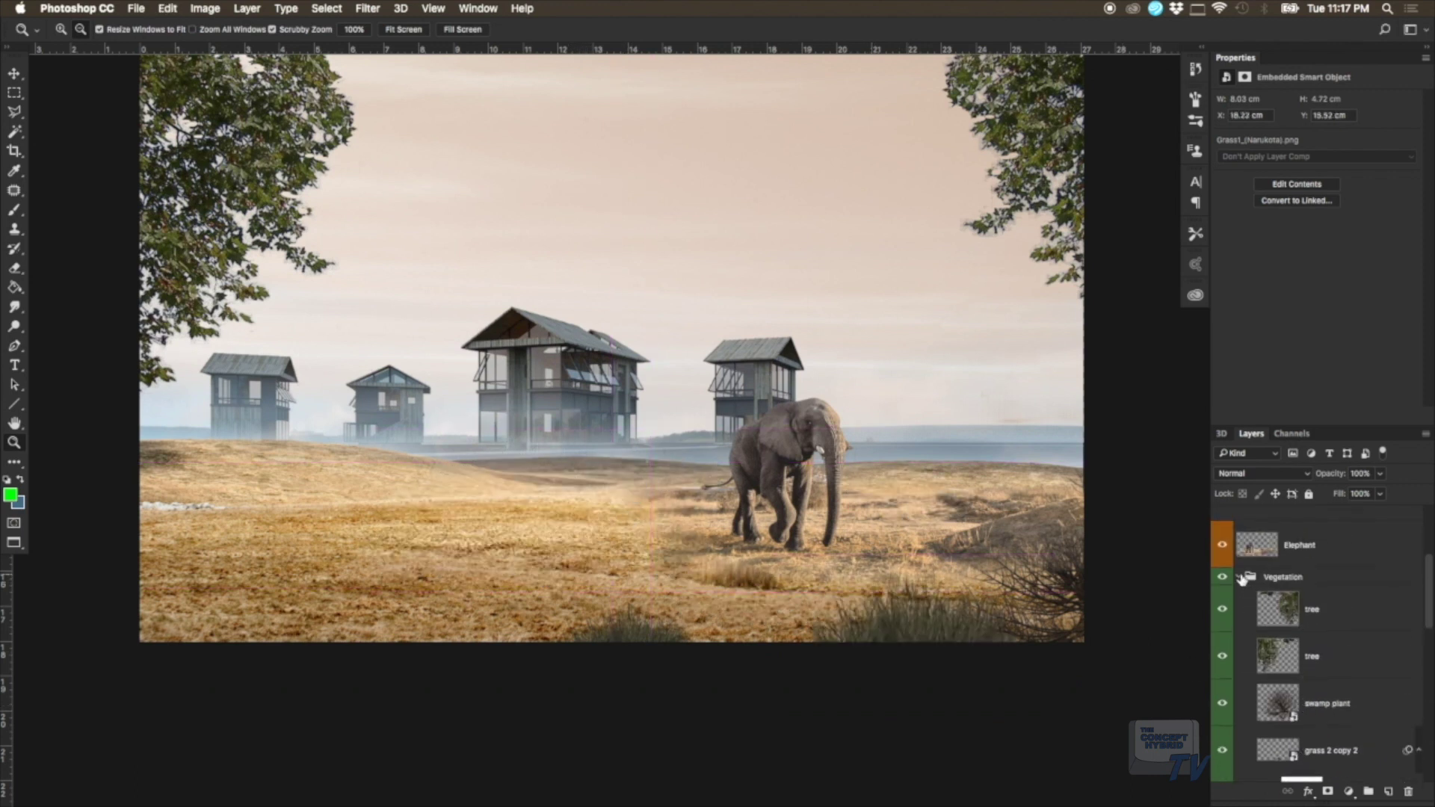
pyautogui.click(1241, 579)
pyautogui.moveTo(1282, 577); pyautogui.dragTo(1286, 537)
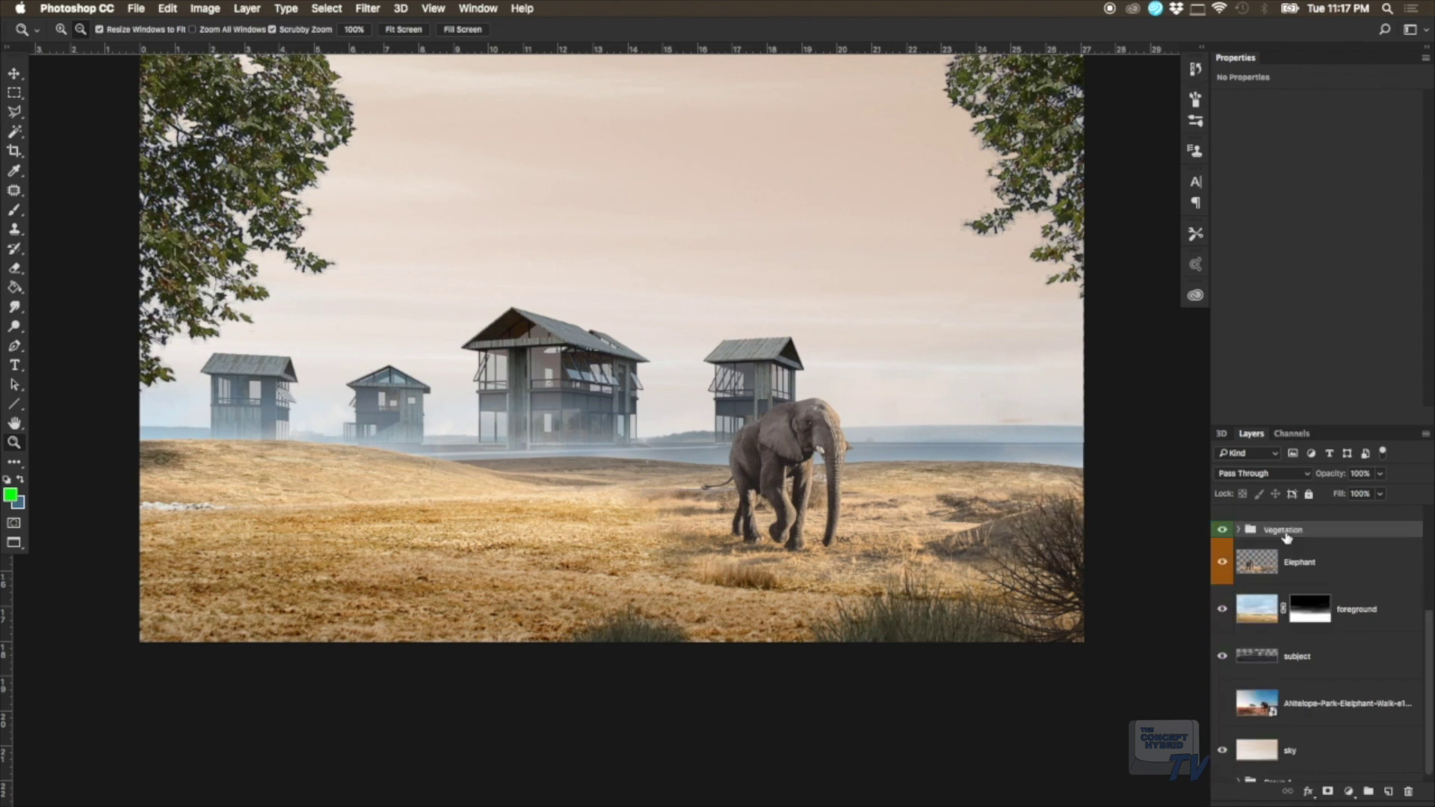
pyautogui.click(1239, 530)
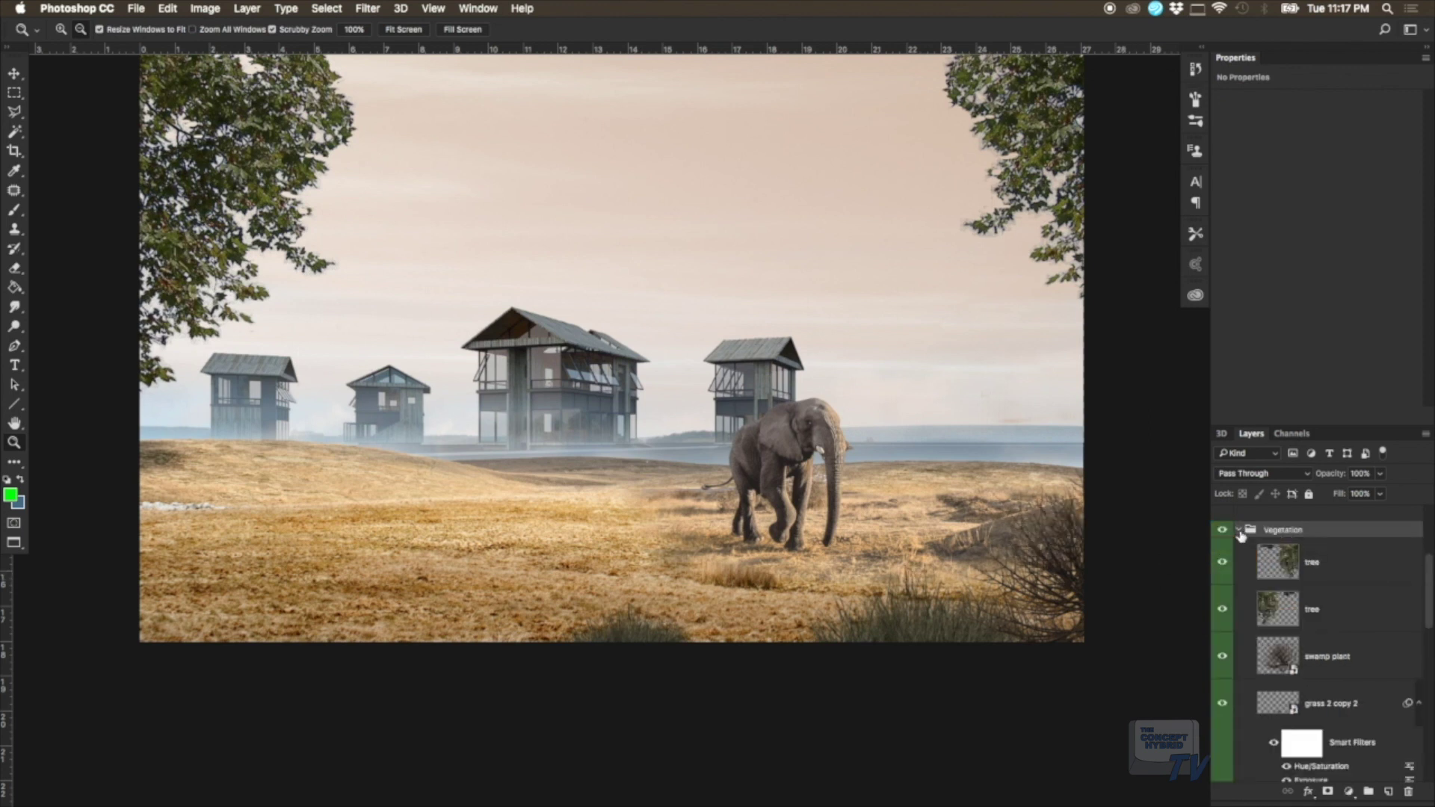
pyautogui.scroll(-2, 1301, 635)
pyautogui.scroll(-2, 1306, 651)
# Step: Show grass 3 in the lower-left corner and move grass 1 up beside the elephant
pyautogui.click(1222, 675)
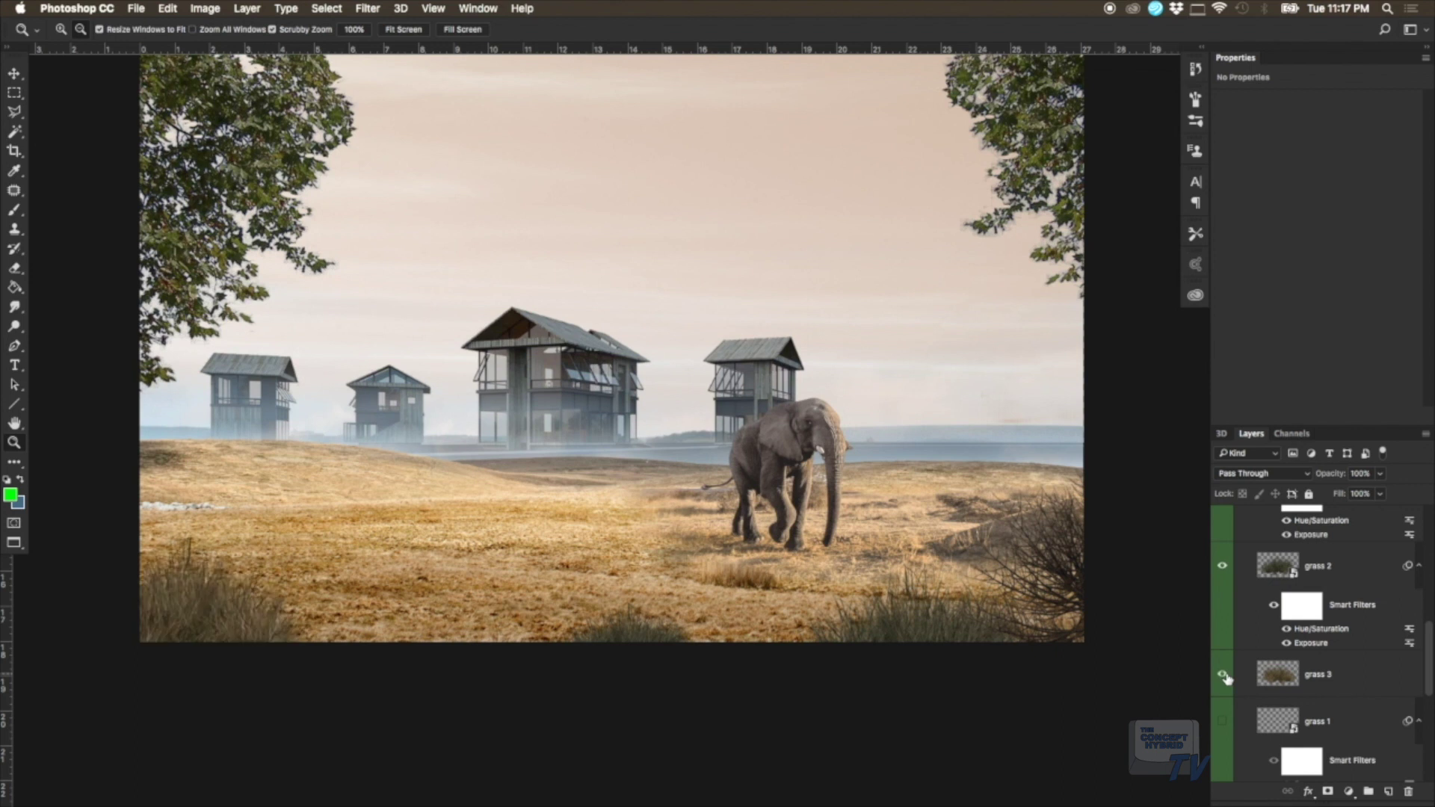
pyautogui.click(1224, 676)
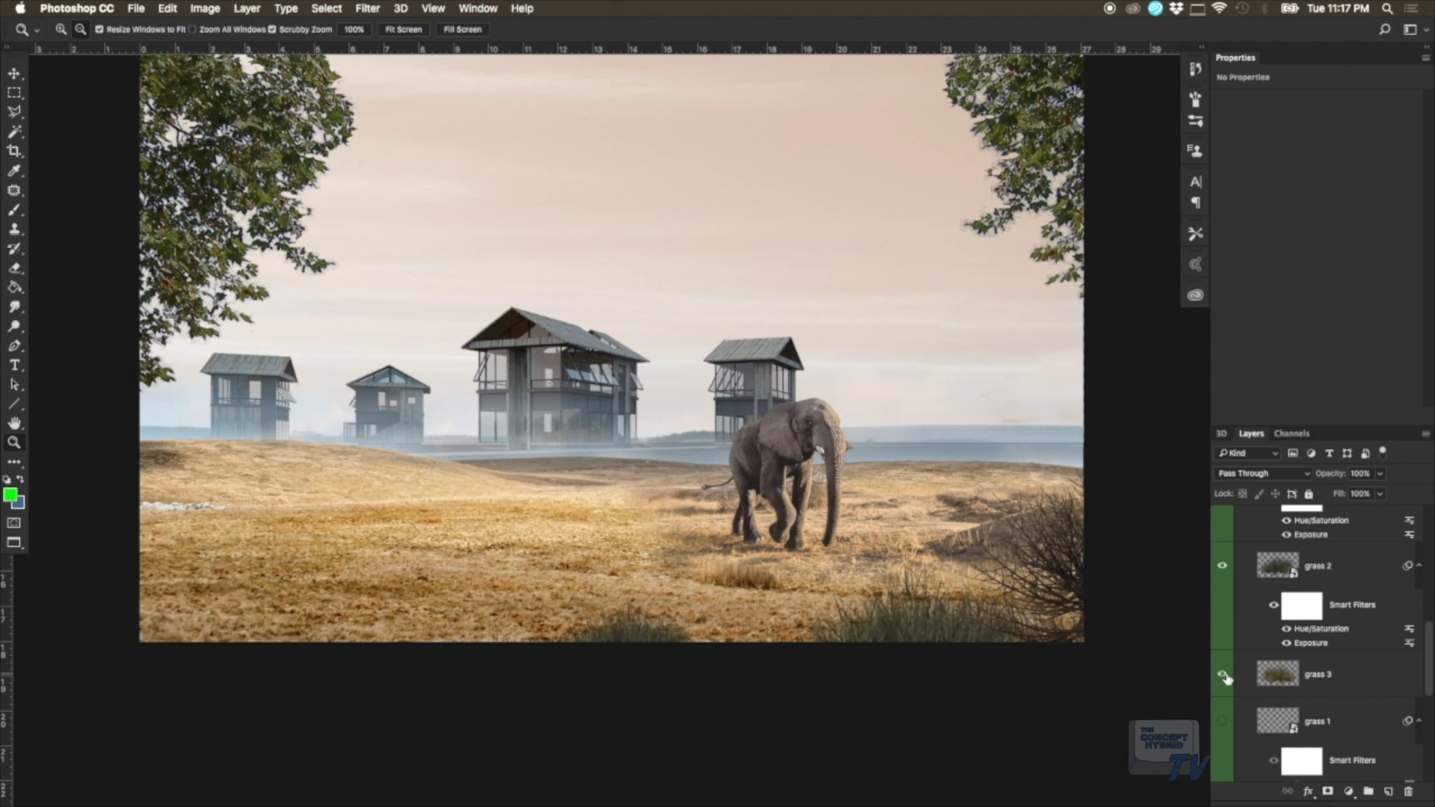
pyautogui.click(1223, 722)
pyautogui.click(1225, 721)
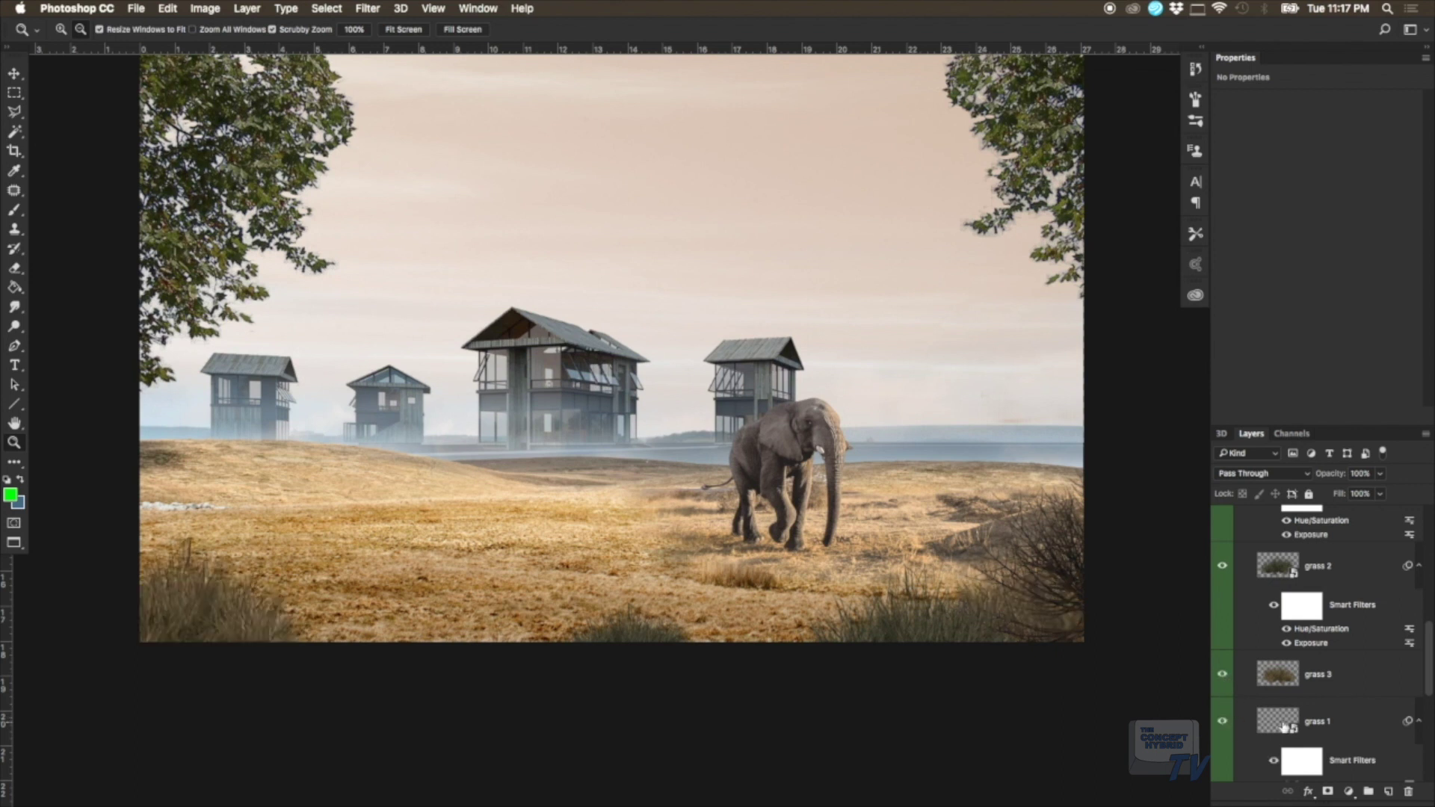
pyautogui.click(1322, 714)
pyautogui.moveTo(1037, 559)
pyautogui.mouseDown()
pyautogui.moveTo(934, 441)
pyautogui.moveTo(1188, 711)
pyautogui.mouseUp()
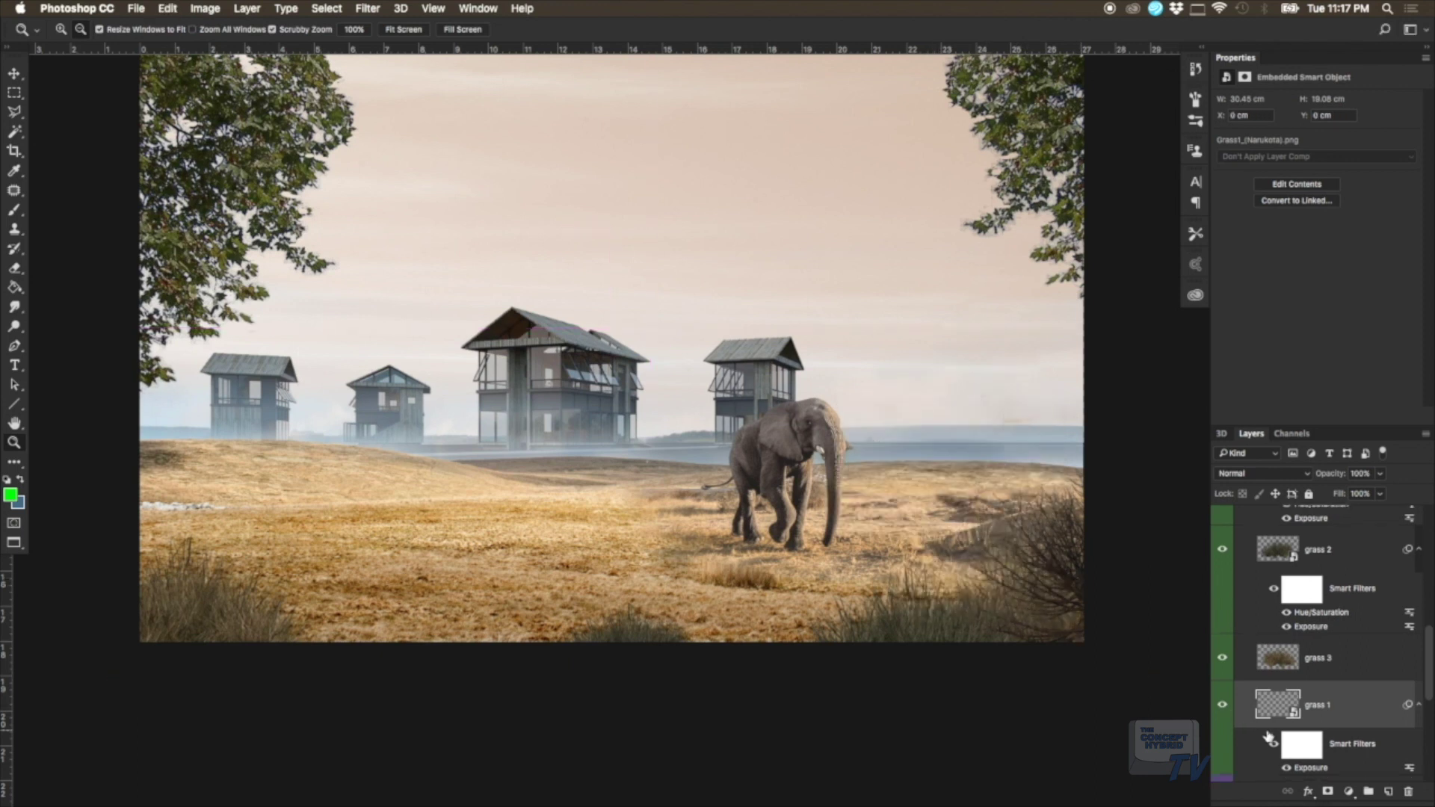
pyautogui.scroll(-3, 1267, 735)
pyautogui.click(1225, 689)
pyautogui.click(1315, 682)
# Step: Drag the two women with baskets into the lower-left foreground beside the tall grass
pyautogui.moveTo(398, 514)
pyautogui.mouseDown()
pyautogui.moveTo(715, 236)
pyautogui.moveTo(551, 375)
pyautogui.mouseUp()
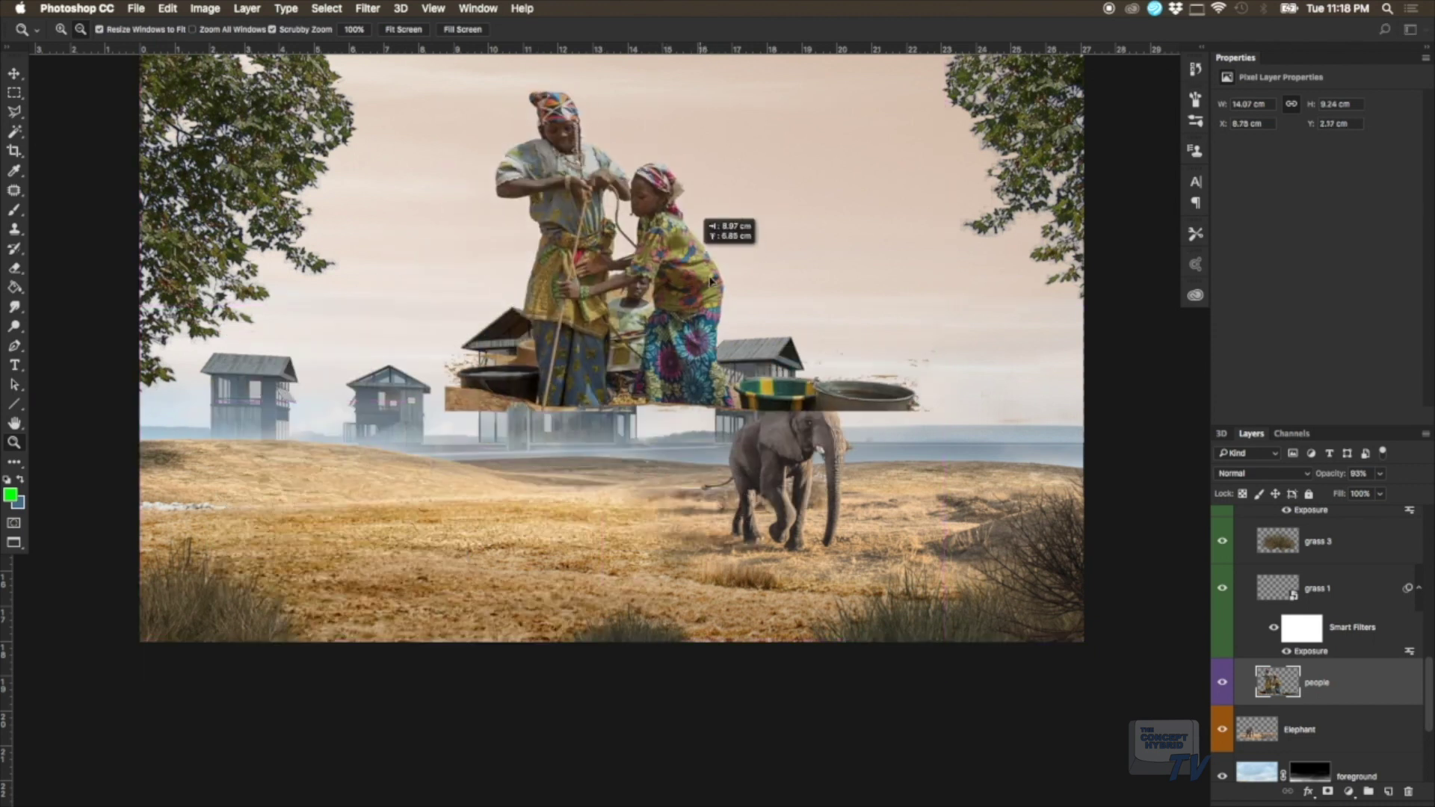
pyautogui.moveTo(551, 375)
pyautogui.mouseDown()
pyautogui.moveTo(517, 427)
pyautogui.moveTo(433, 490)
pyautogui.mouseUp()
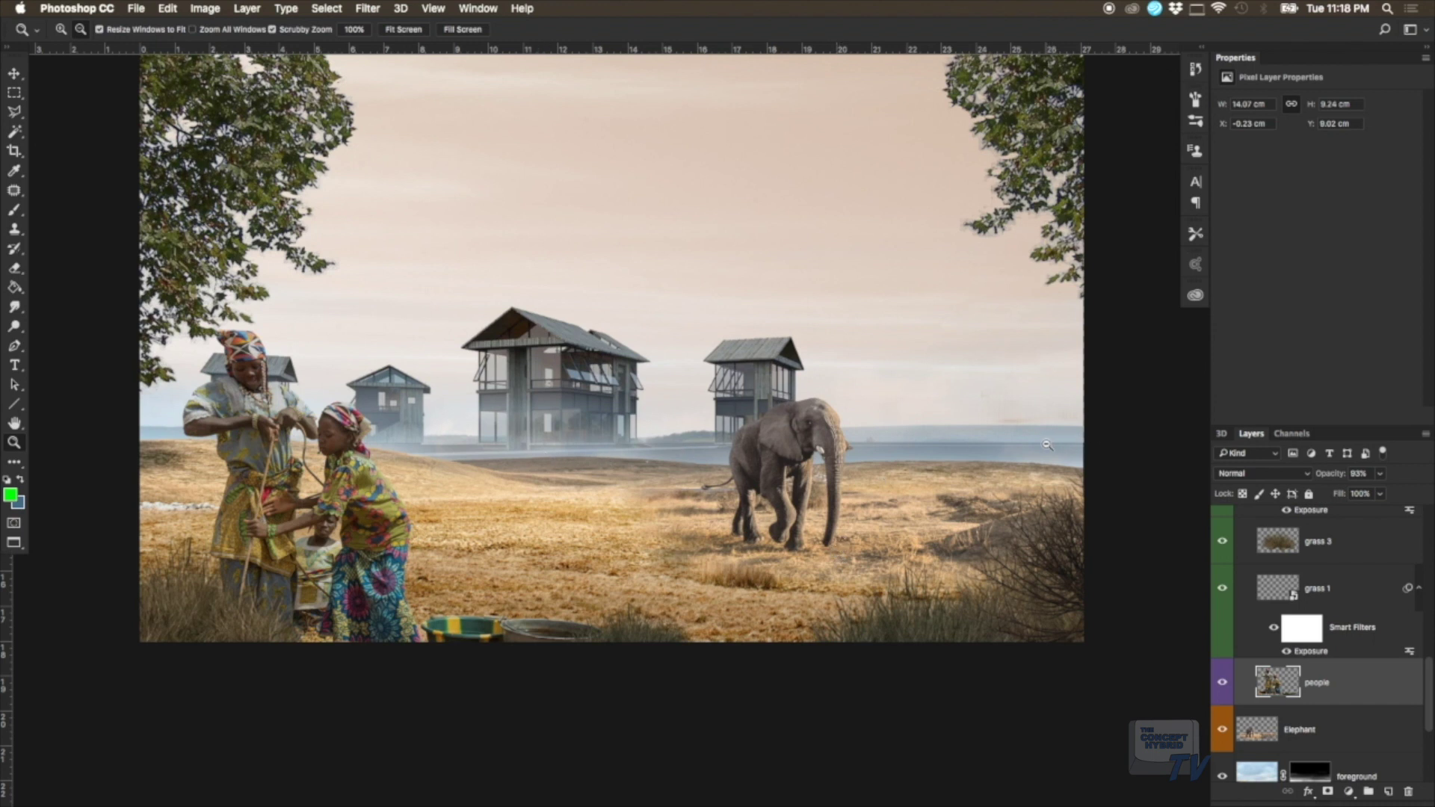
pyautogui.scroll(-3, 1300, 695)
pyautogui.scroll(-1, 1300, 699)
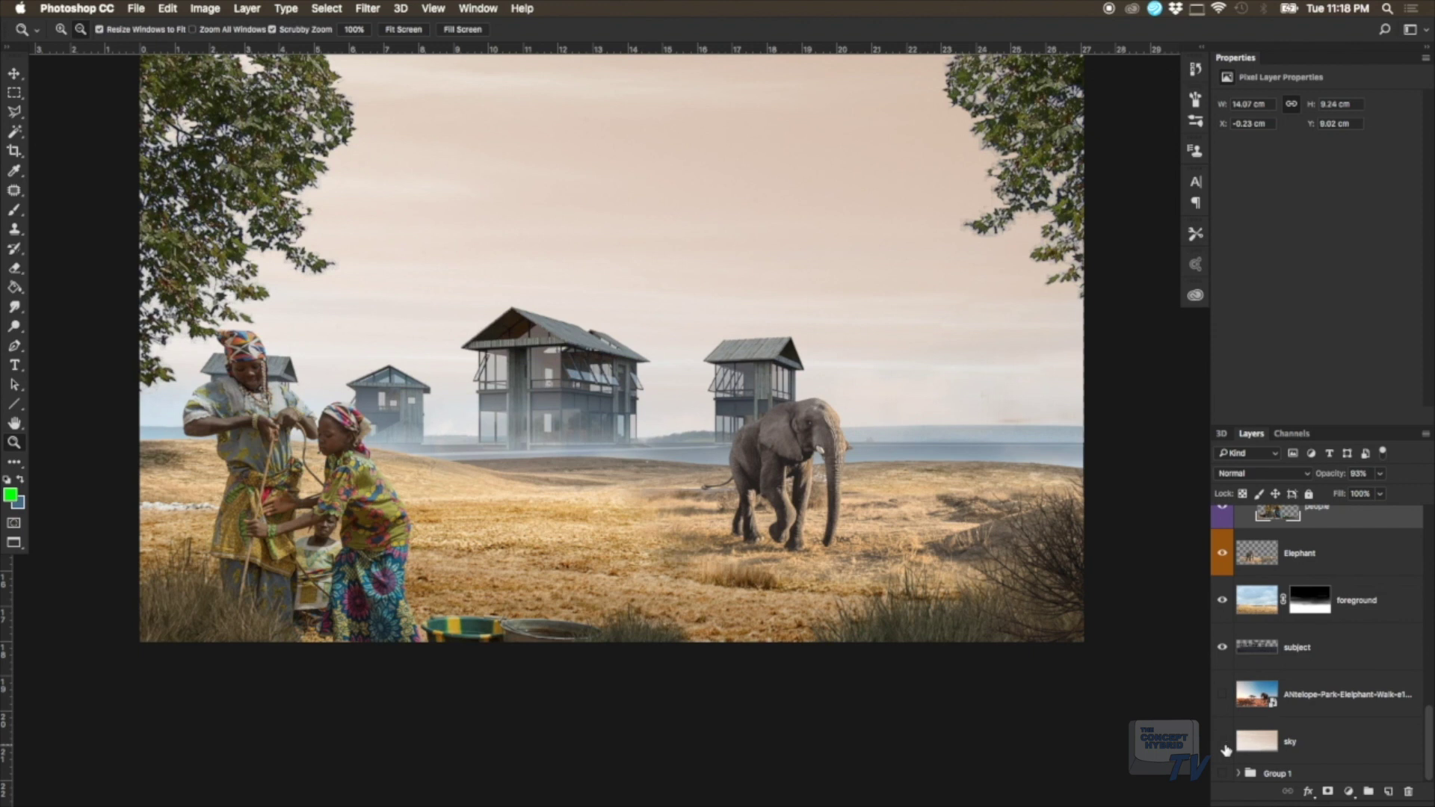
# Step: Toggle the sky layer, target the foreground layer mask, and preview the foreground at lower opacity
pyautogui.click(1223, 746)
pyautogui.click(1224, 744)
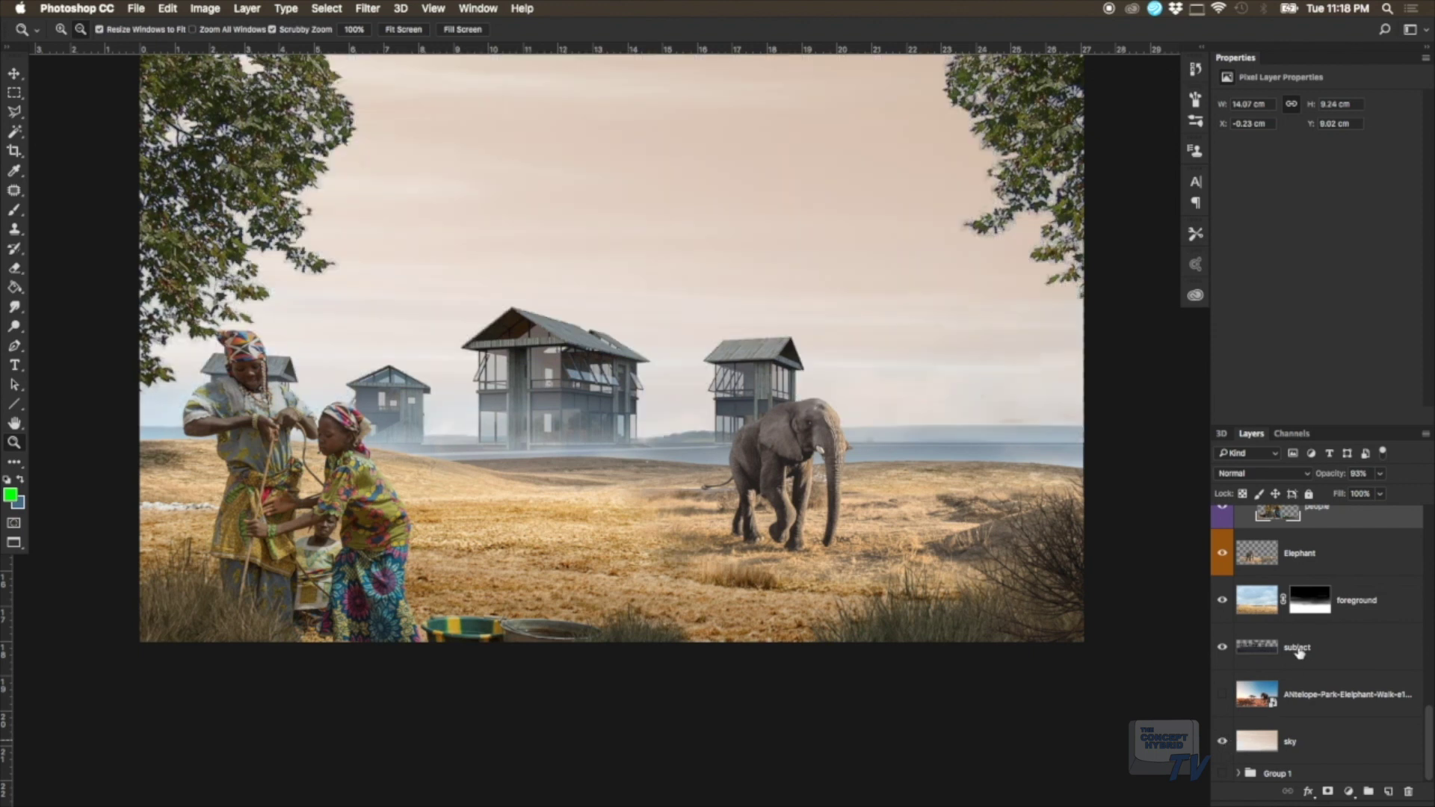
pyautogui.click(1268, 615)
pyautogui.click(1309, 604)
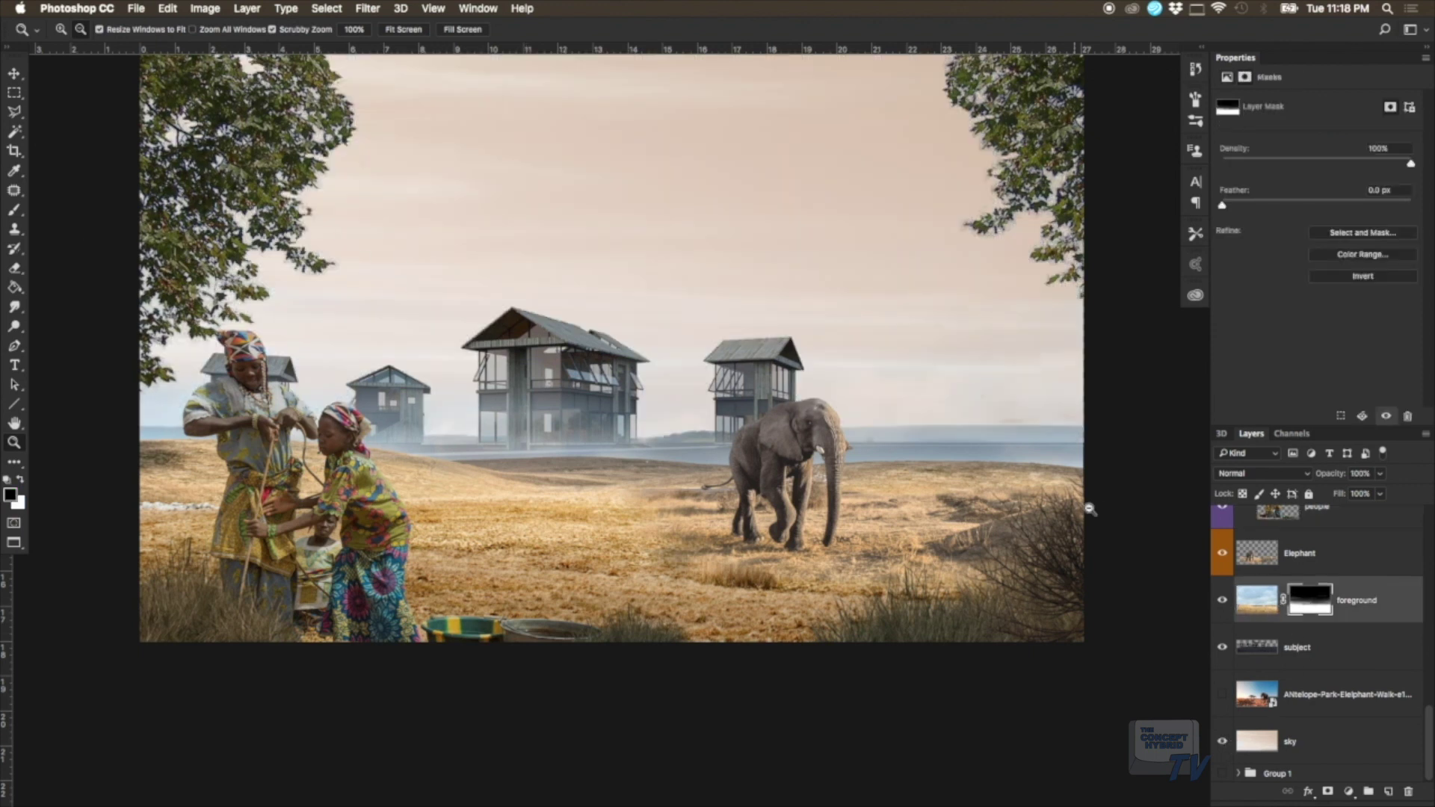
pyautogui.click(1380, 473)
pyautogui.moveTo(1383, 491)
pyautogui.mouseDown()
pyautogui.moveTo(1354, 493)
pyautogui.moveTo(1432, 499)
pyautogui.mouseUp()
# Step: Set up a soft round 134 px brush with a flattened elliptical tip
pyautogui.click(14, 208)
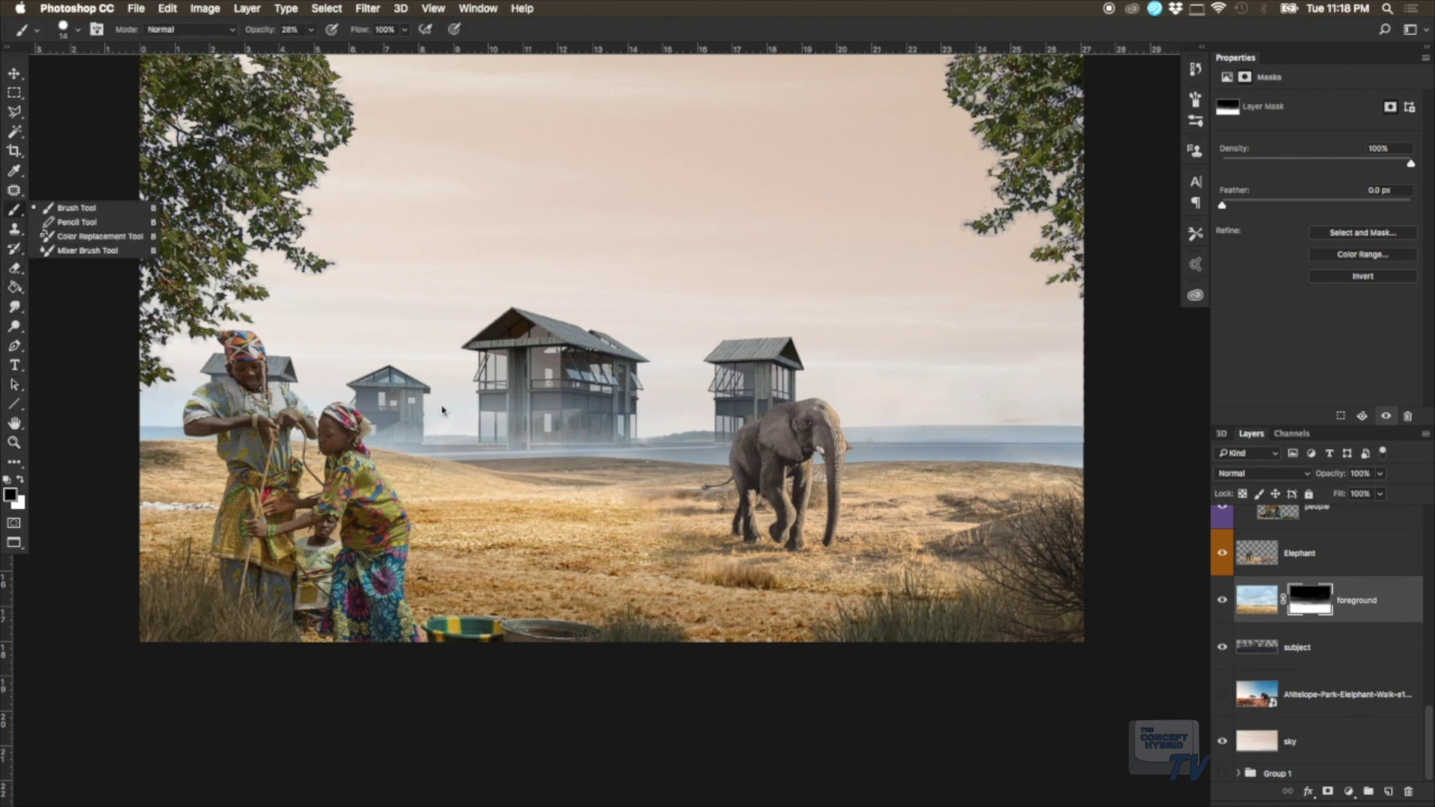
pyautogui.rightClick(881, 479)
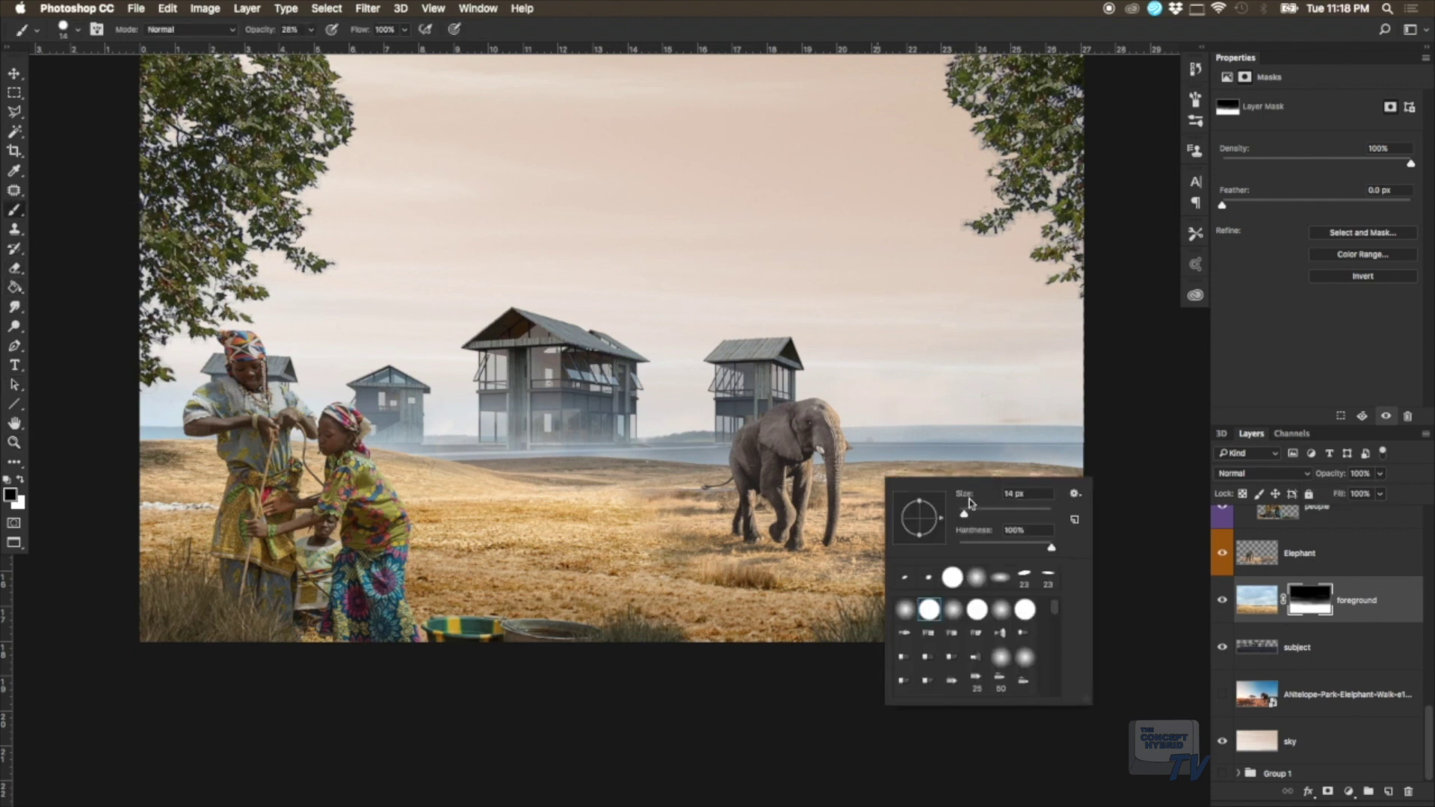
pyautogui.click(903, 613)
pyautogui.moveTo(1004, 523); pyautogui.dragTo(1017, 523)
pyautogui.moveTo(919, 499); pyautogui.dragTo(919, 510)
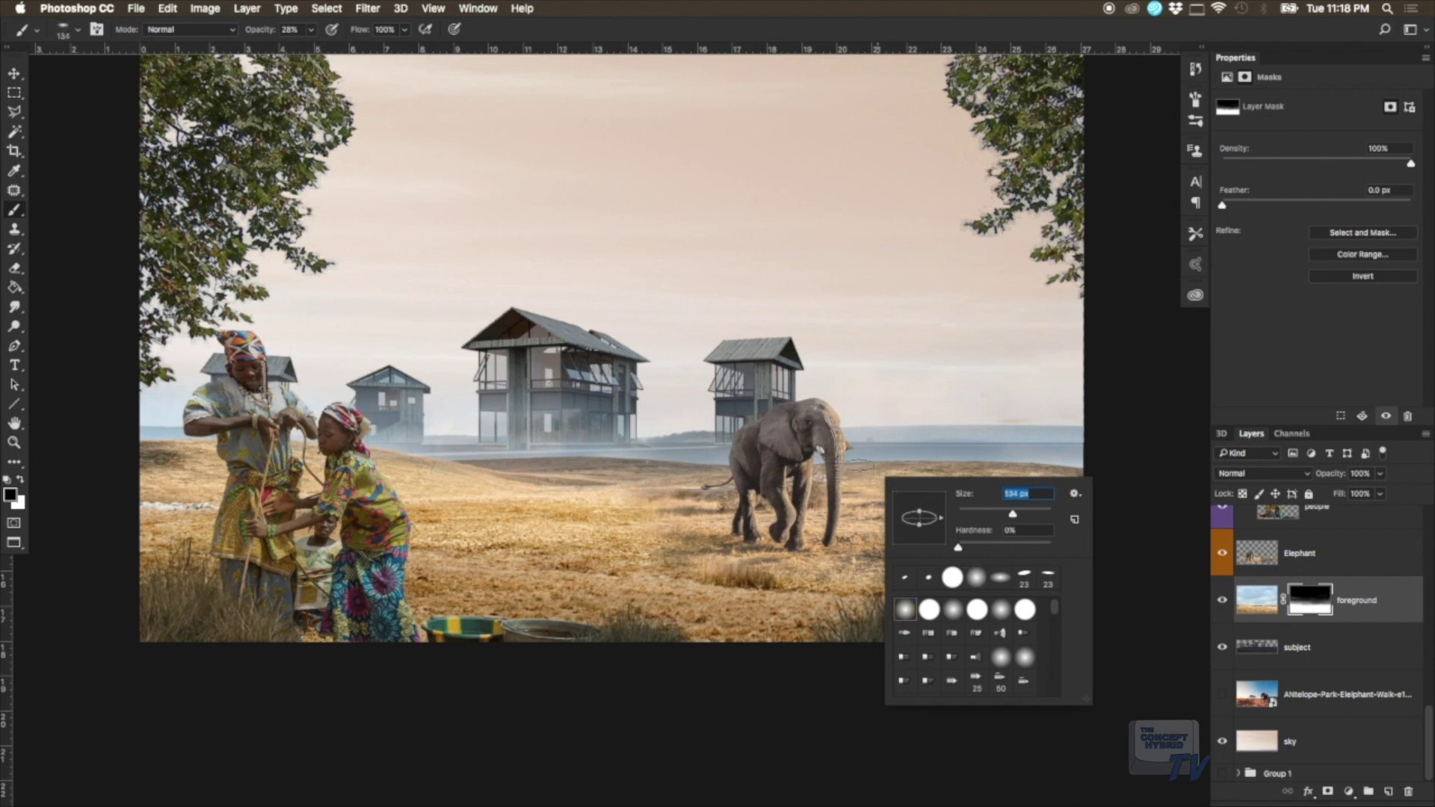
pyautogui.press('Return')
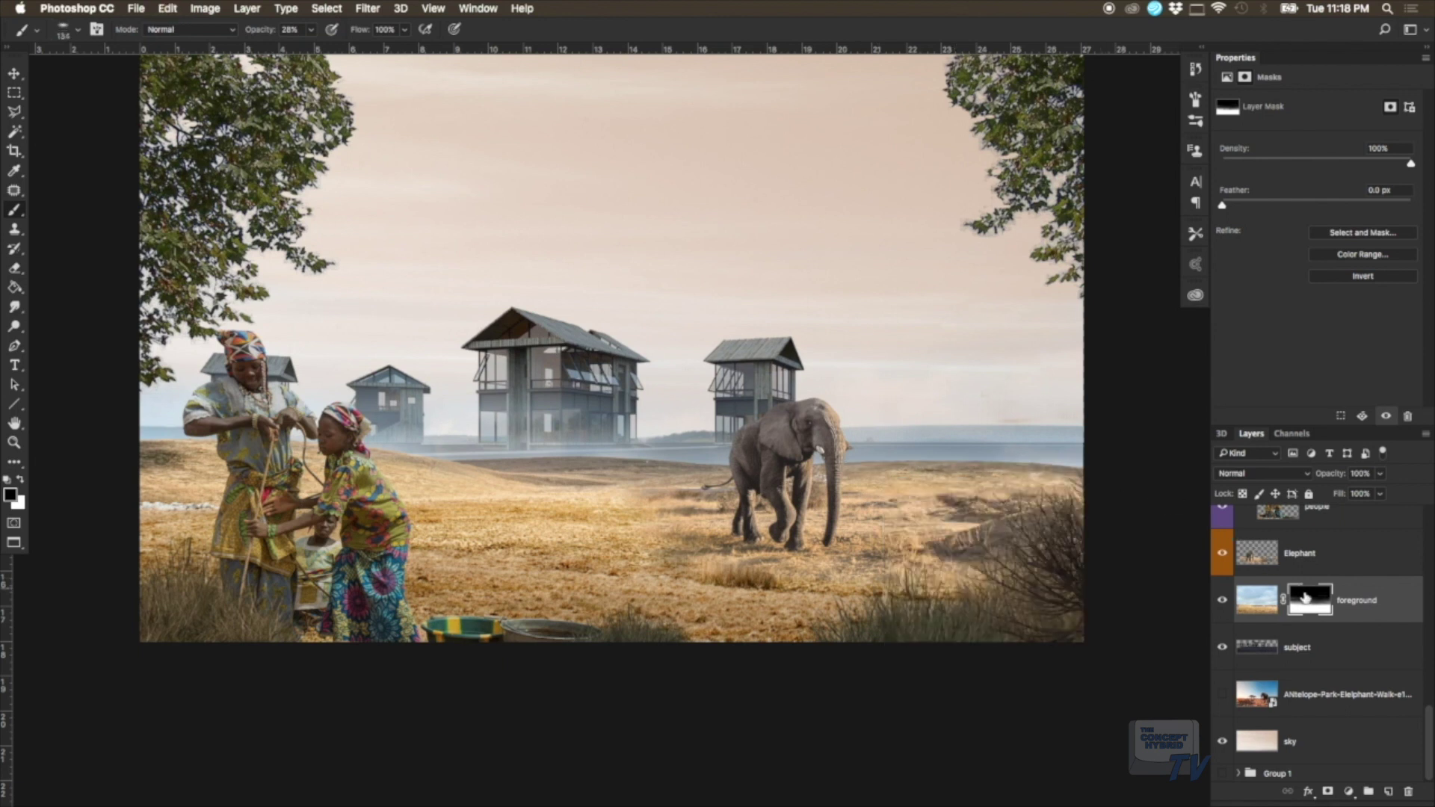
# Step: Try mask strokes along the horizon, including a 100% opacity band, and undo them
pyautogui.moveTo(1128, 496)
pyautogui.mouseDown()
pyautogui.moveTo(949, 467)
pyautogui.moveTo(964, 463)
pyautogui.moveTo(765, 464)
pyautogui.mouseUp()
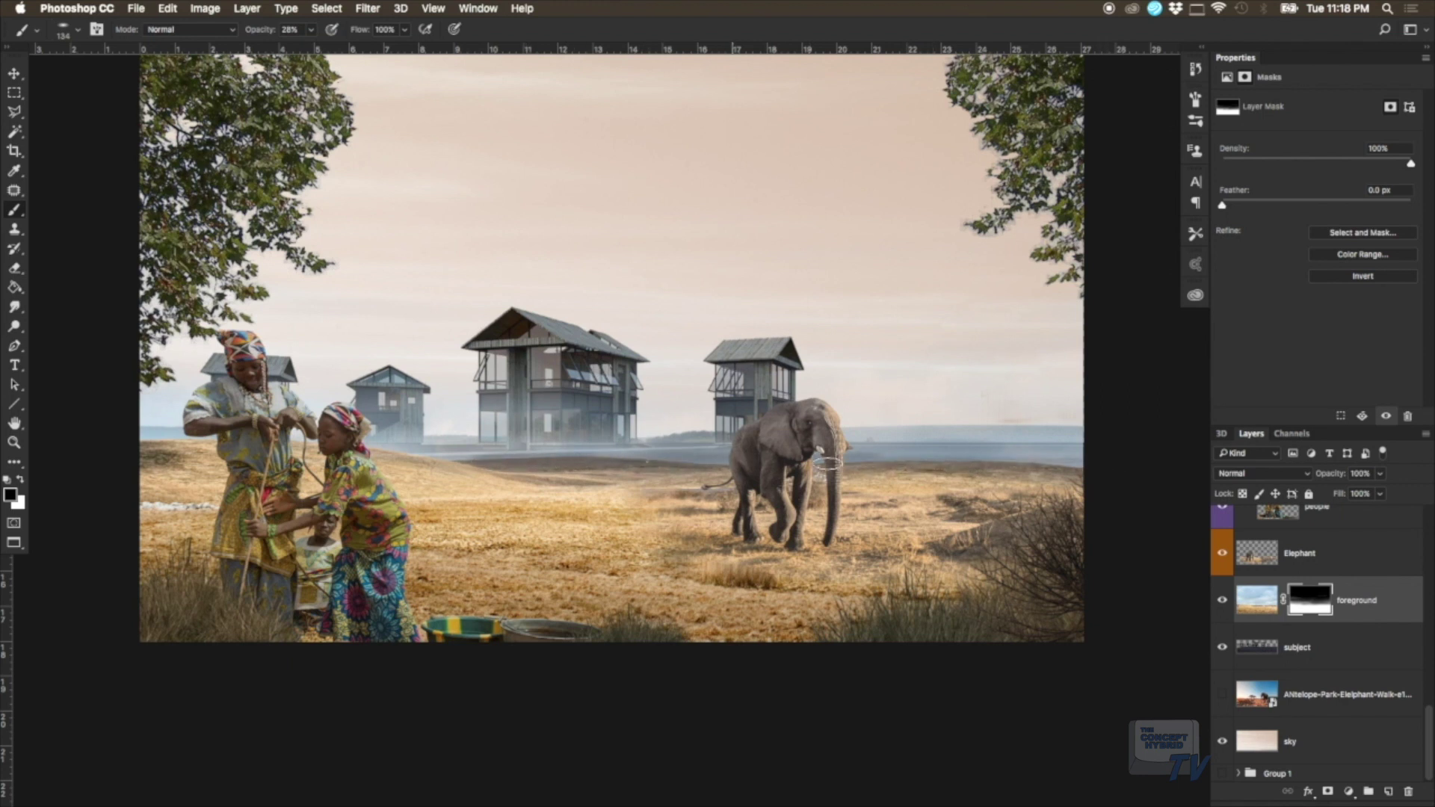
pyautogui.moveTo(765, 463); pyautogui.dragTo(1050, 468)
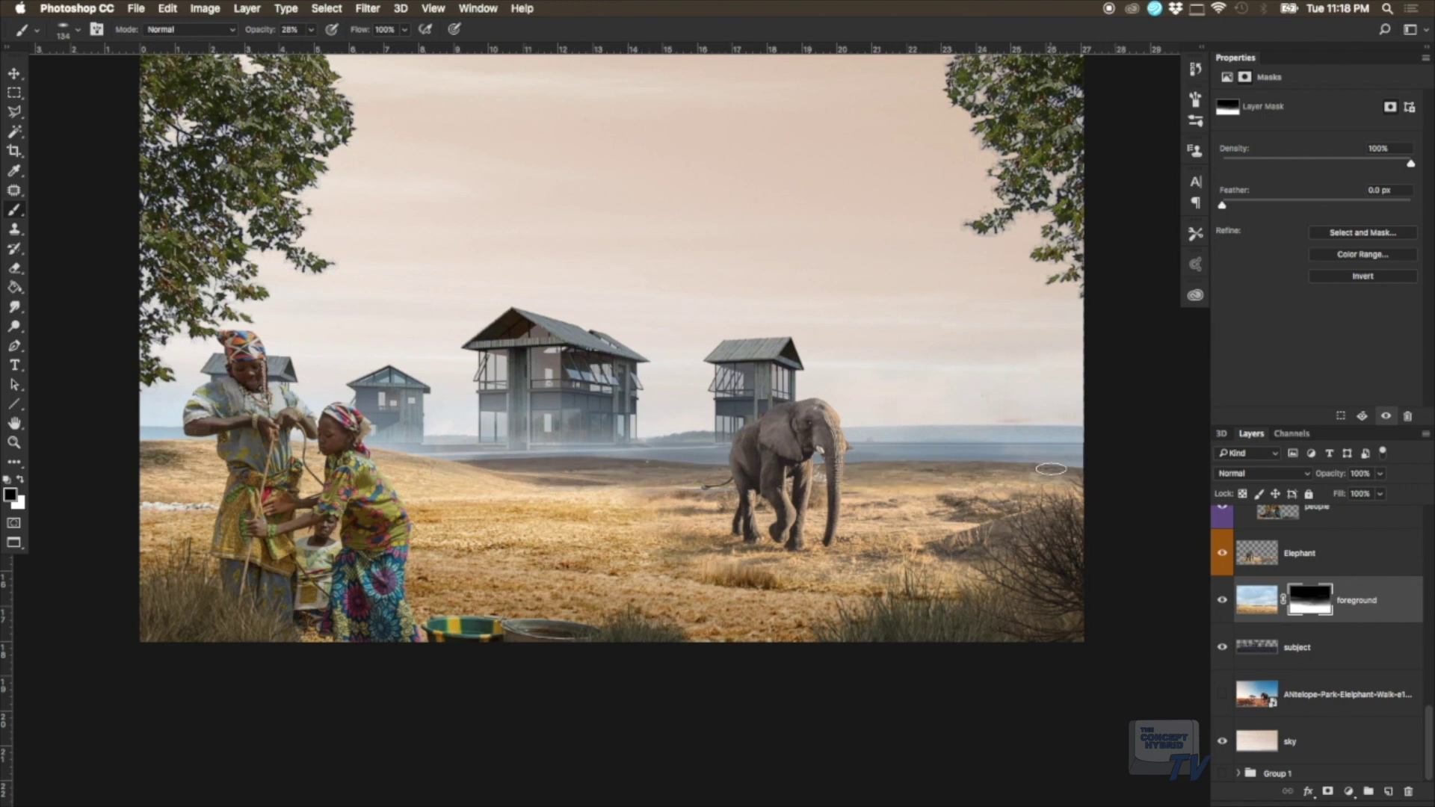
pyautogui.press('super+z')
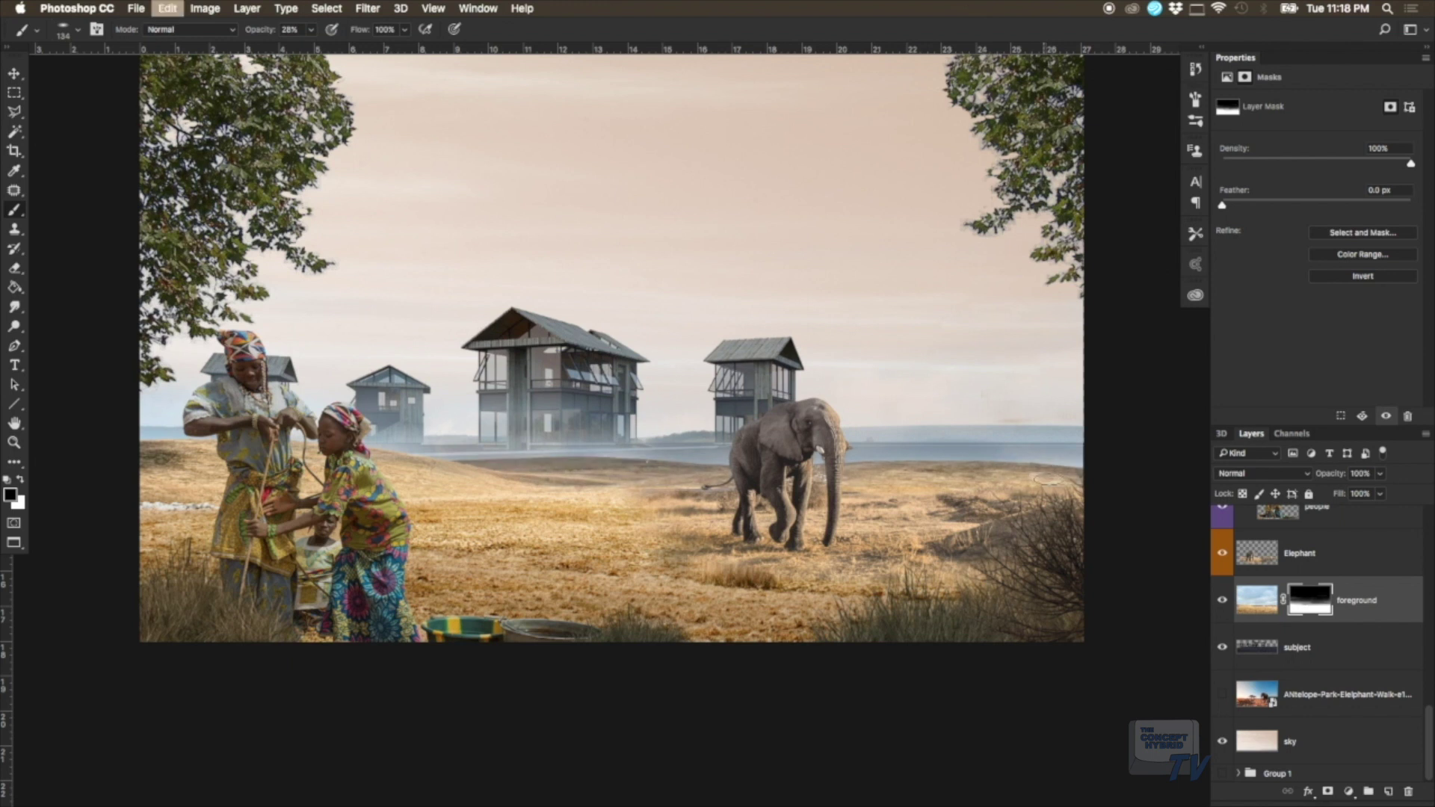
pyautogui.moveTo(311, 31); pyautogui.dragTo(360, 47)
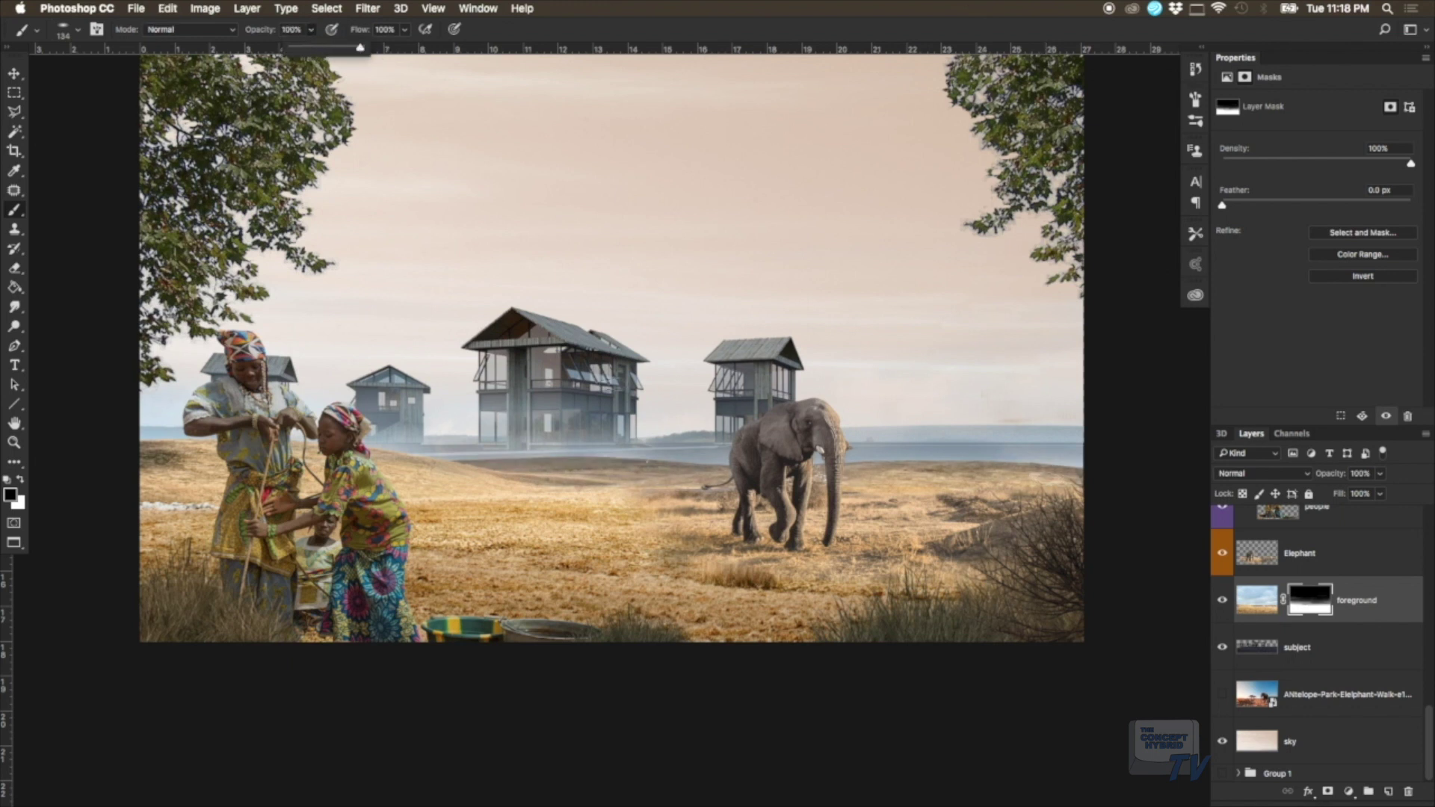
pyautogui.moveTo(456, 459)
pyautogui.mouseDown()
pyautogui.moveTo(849, 469)
pyautogui.moveTo(630, 462)
pyautogui.mouseUp()
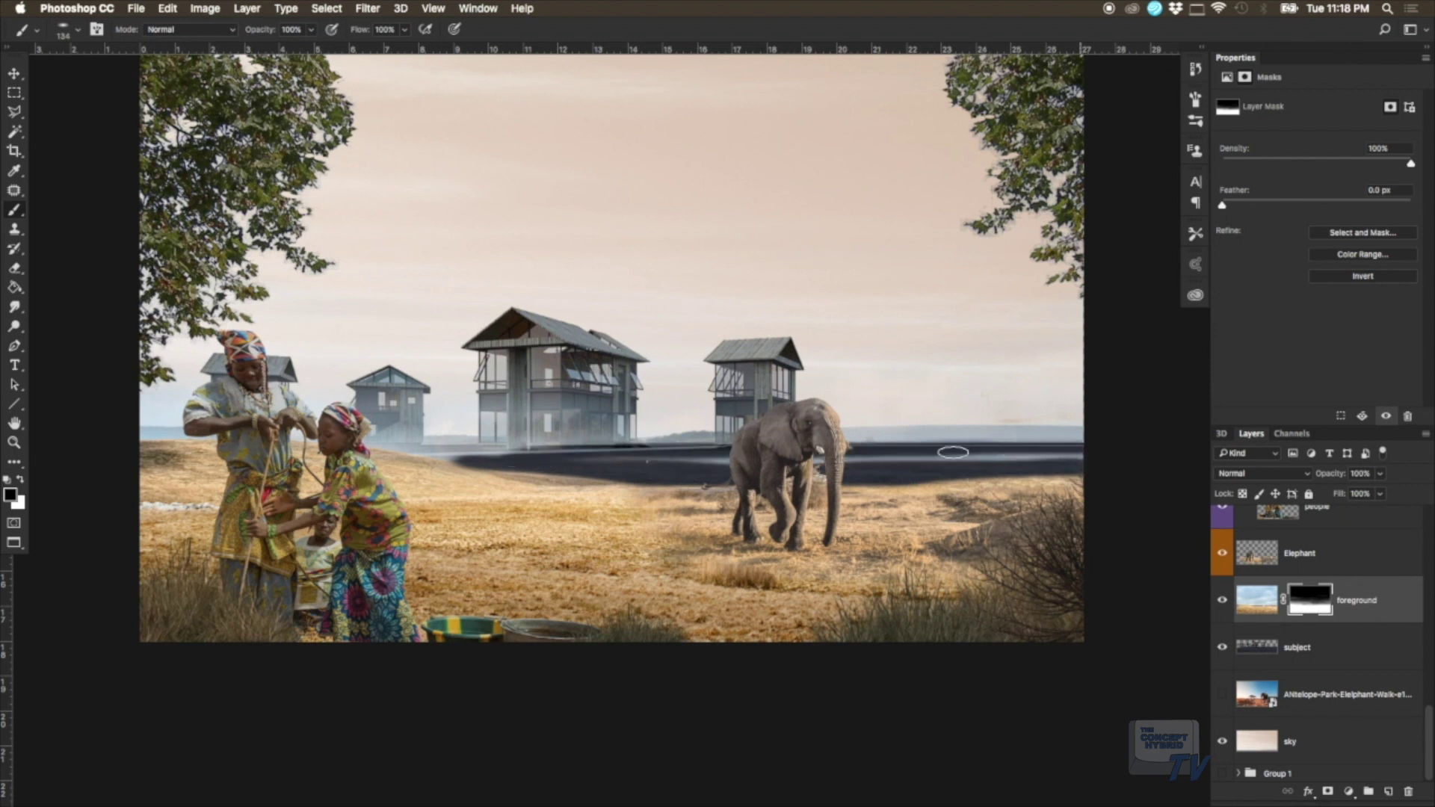
pyautogui.hotkey('ctrl', 'z')
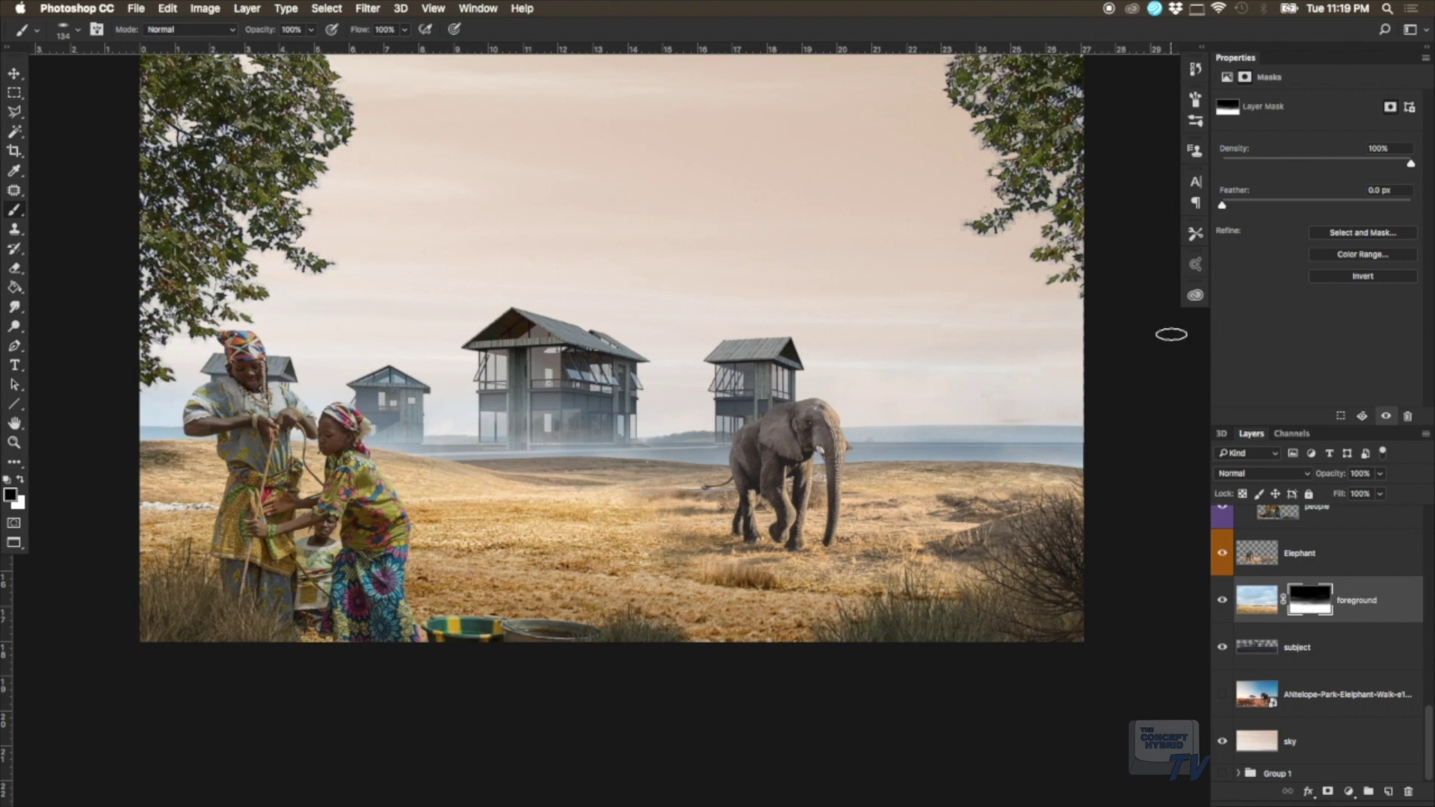
# Step: Switch to a faint 16% opacity, 348 px brush and softly paint the horizon mask
pyautogui.click(310, 30)
pyautogui.click(257, 49)
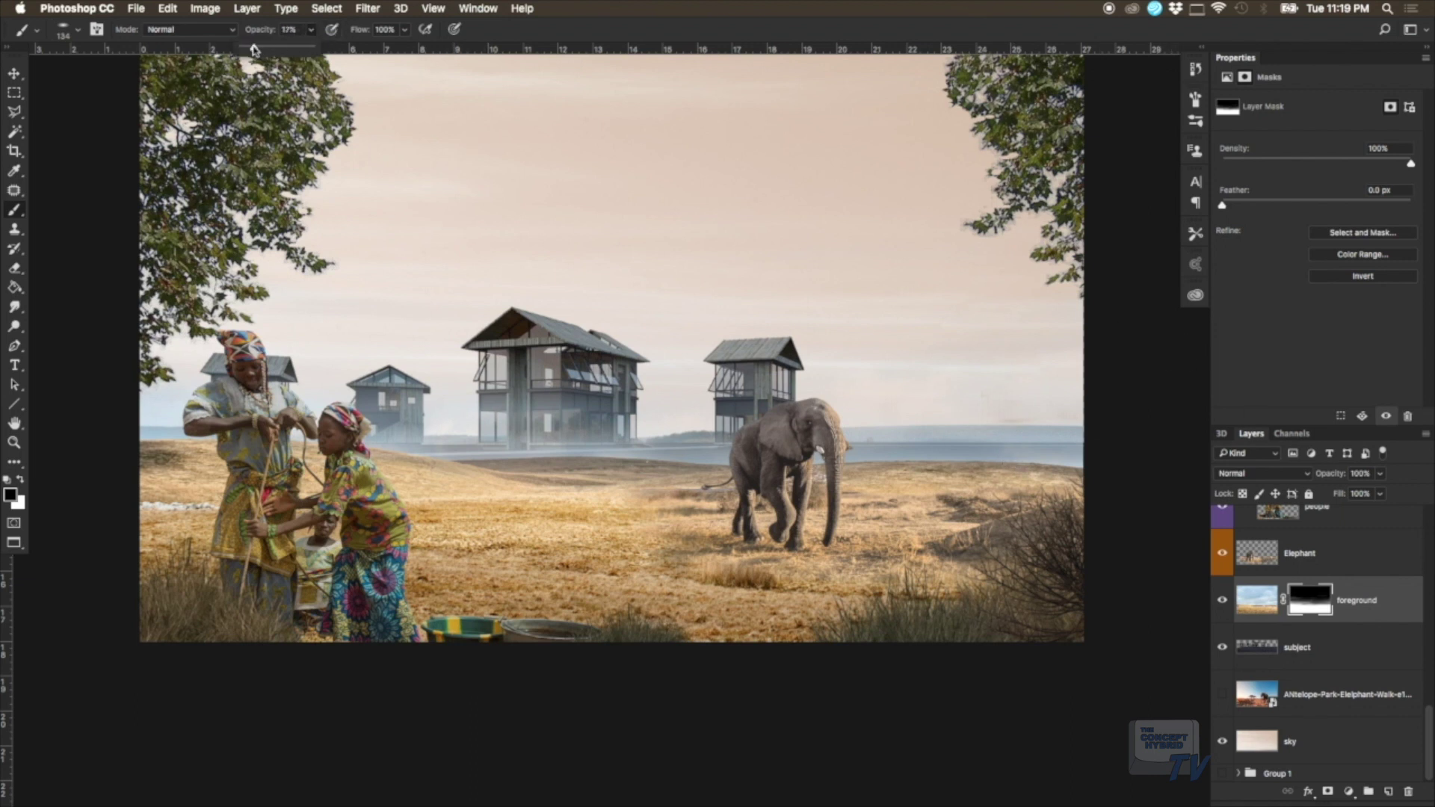
pyautogui.rightClick(504, 448)
pyautogui.moveTo(612, 486); pyautogui.dragTo(655, 486)
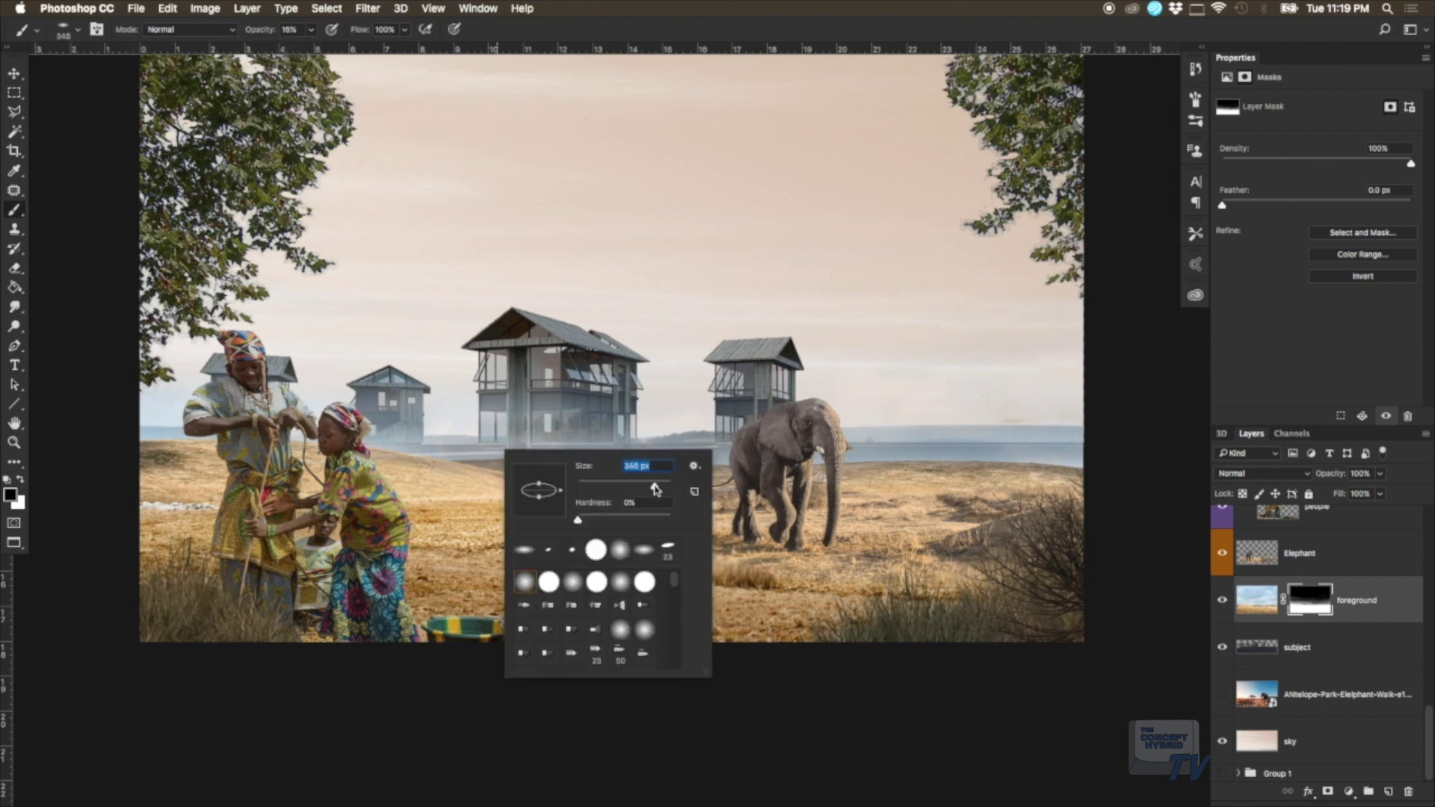
pyautogui.click(433, 452)
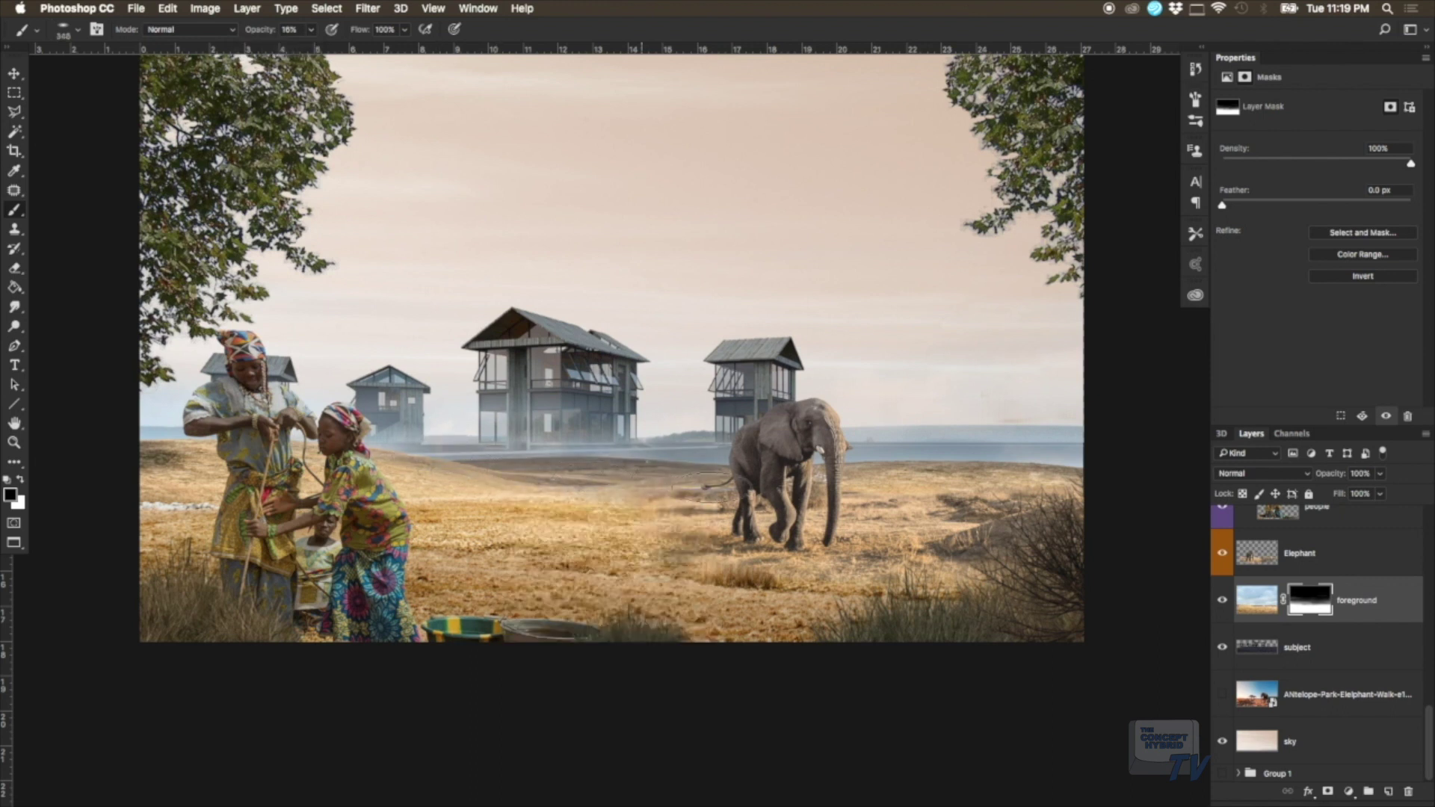
pyautogui.moveTo(894, 464); pyautogui.dragTo(1025, 460)
pyautogui.moveTo(895, 460)
pyautogui.mouseDown()
pyautogui.moveTo(484, 447)
pyautogui.moveTo(919, 408)
pyautogui.moveTo(609, 440)
pyautogui.mouseUp()
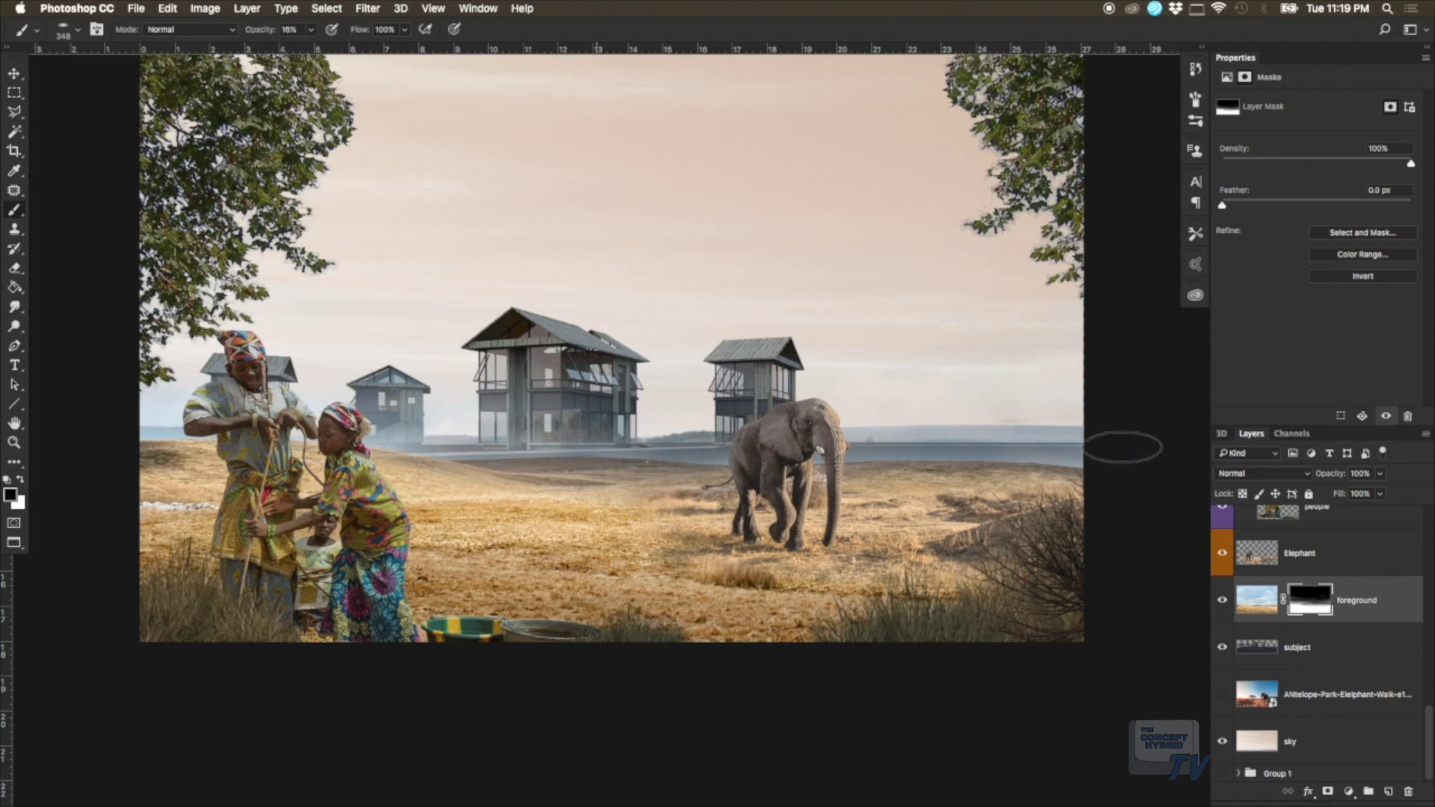
pyautogui.moveTo(609, 440); pyautogui.dragTo(1217, 446)
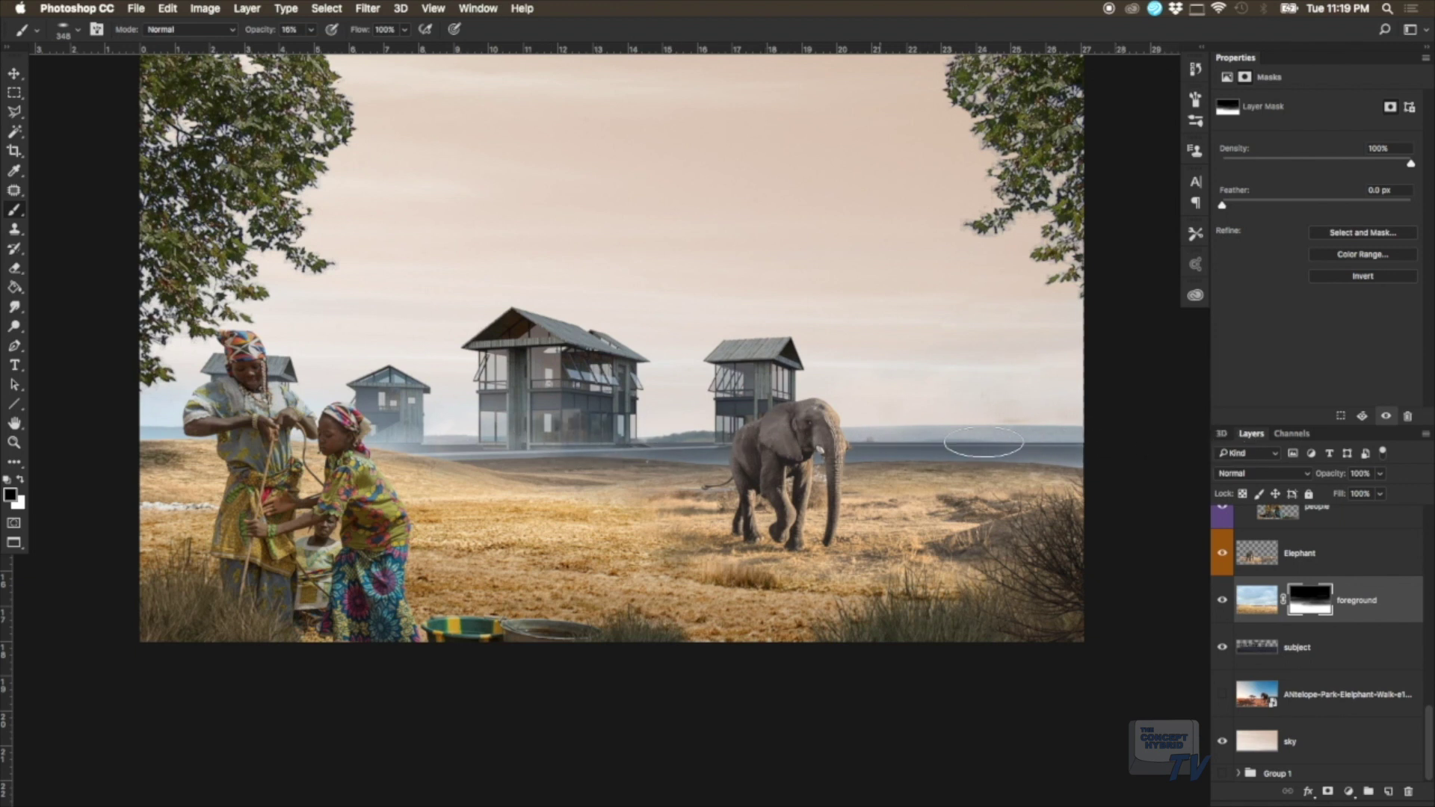
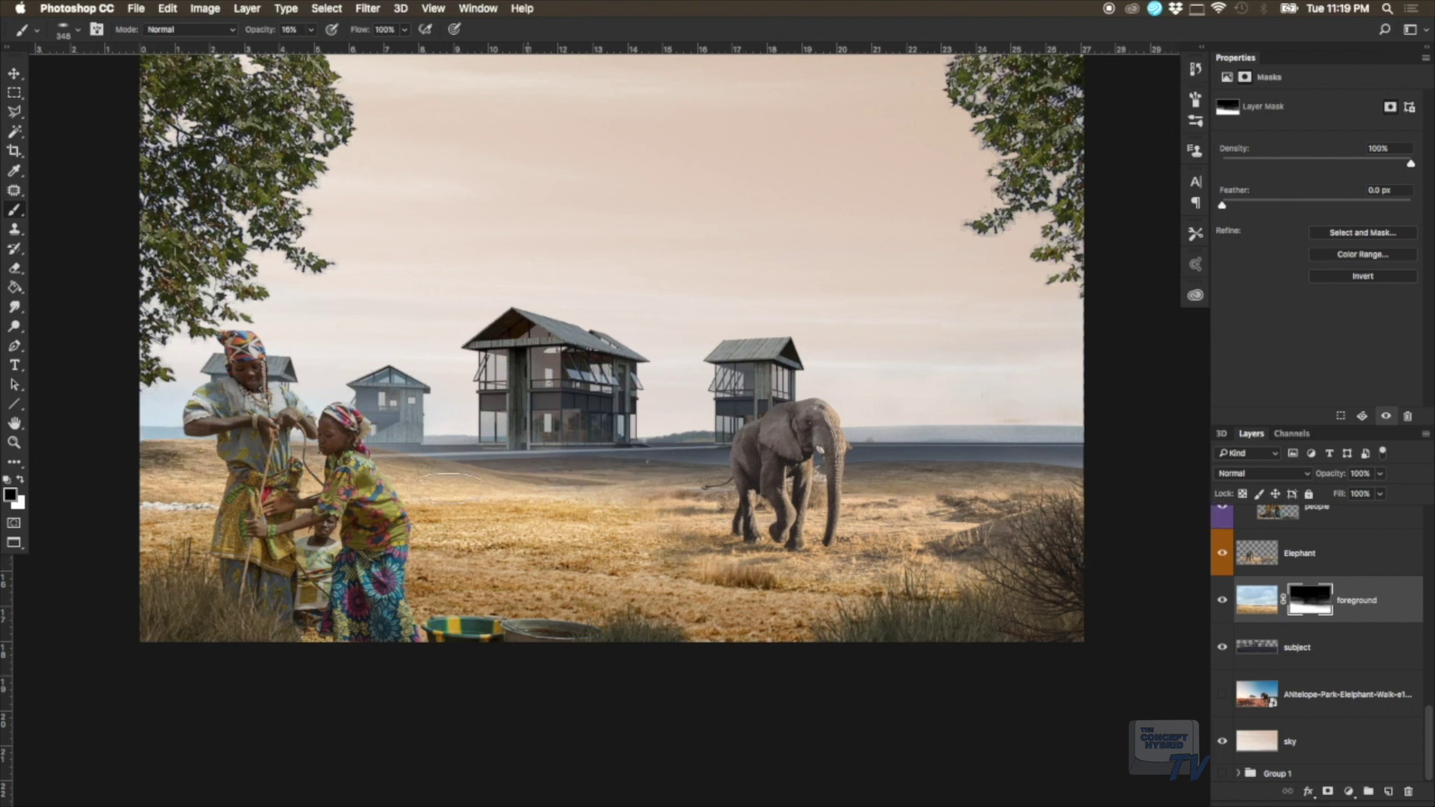
# Step: Undo the last seven foreground mask strokes that darkened the ground around the elephant
pyautogui.hotkey('ctrl', 'z')
pyautogui.hotkey('ctrl', 'z')
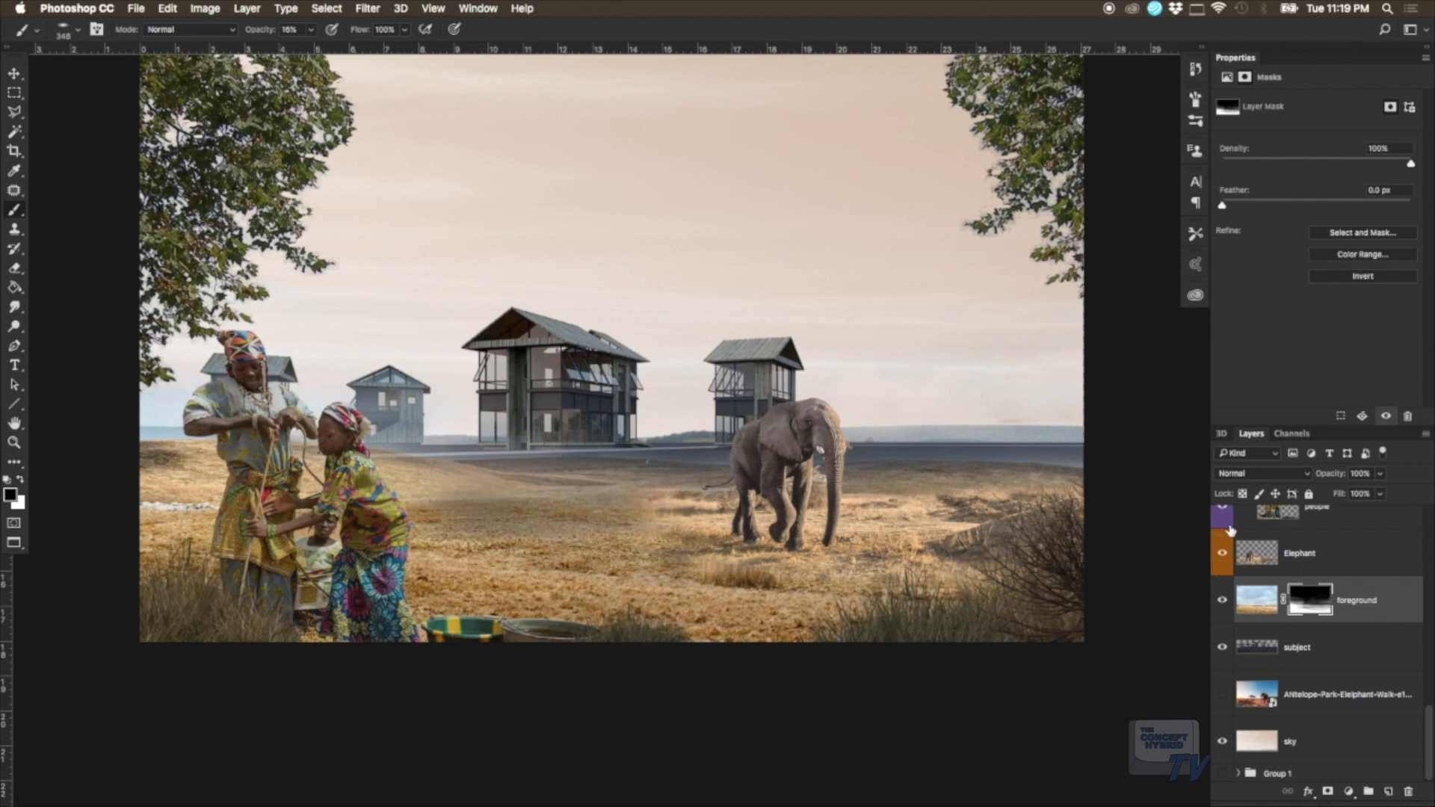
pyautogui.hotkey('ctrl', 'z')
pyautogui.hotkey('ctrl', 'z')
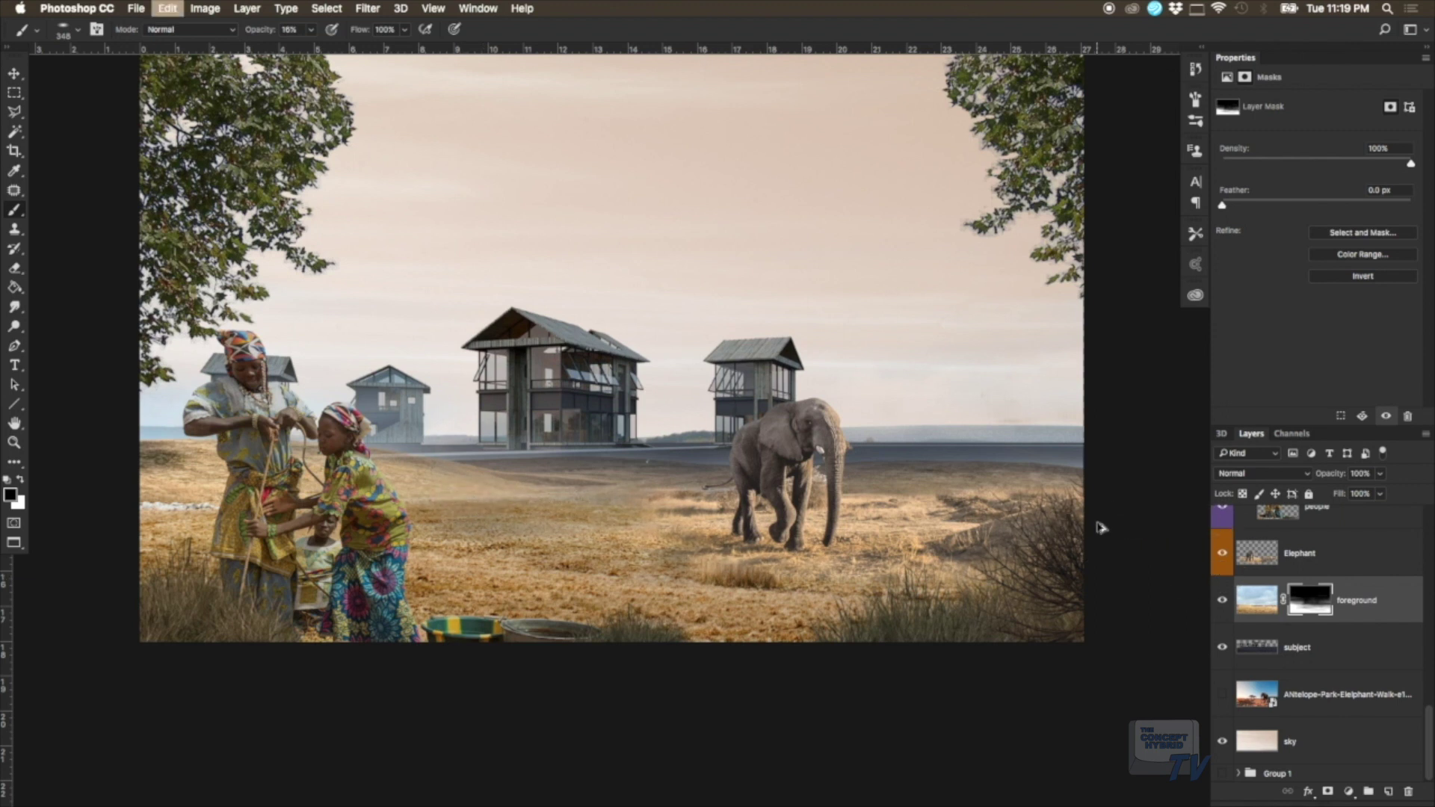
pyautogui.hotkey('ctrl', 'z')
pyautogui.hotkey('ctrl', 'z')
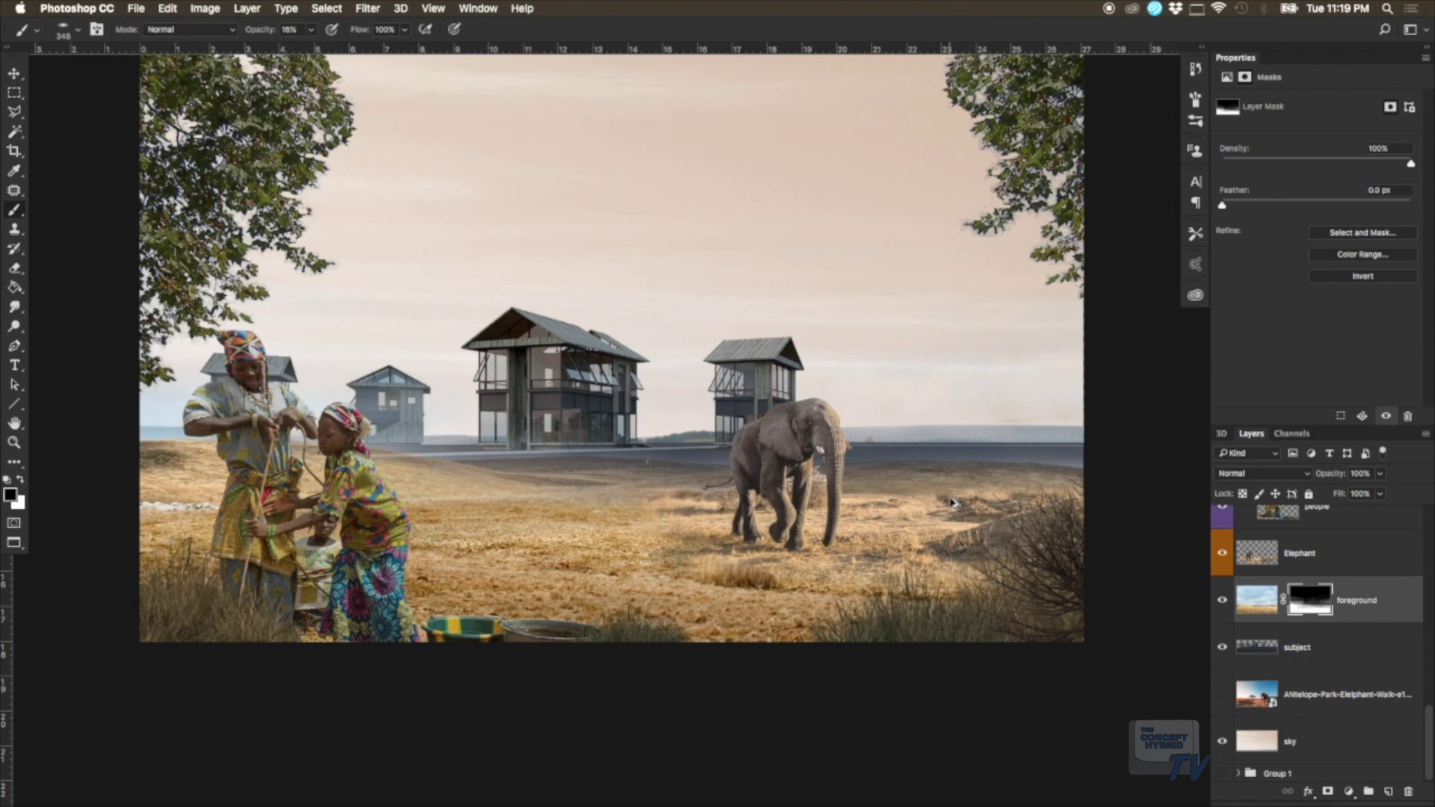
pyautogui.hotkey('ctrl', 'z')
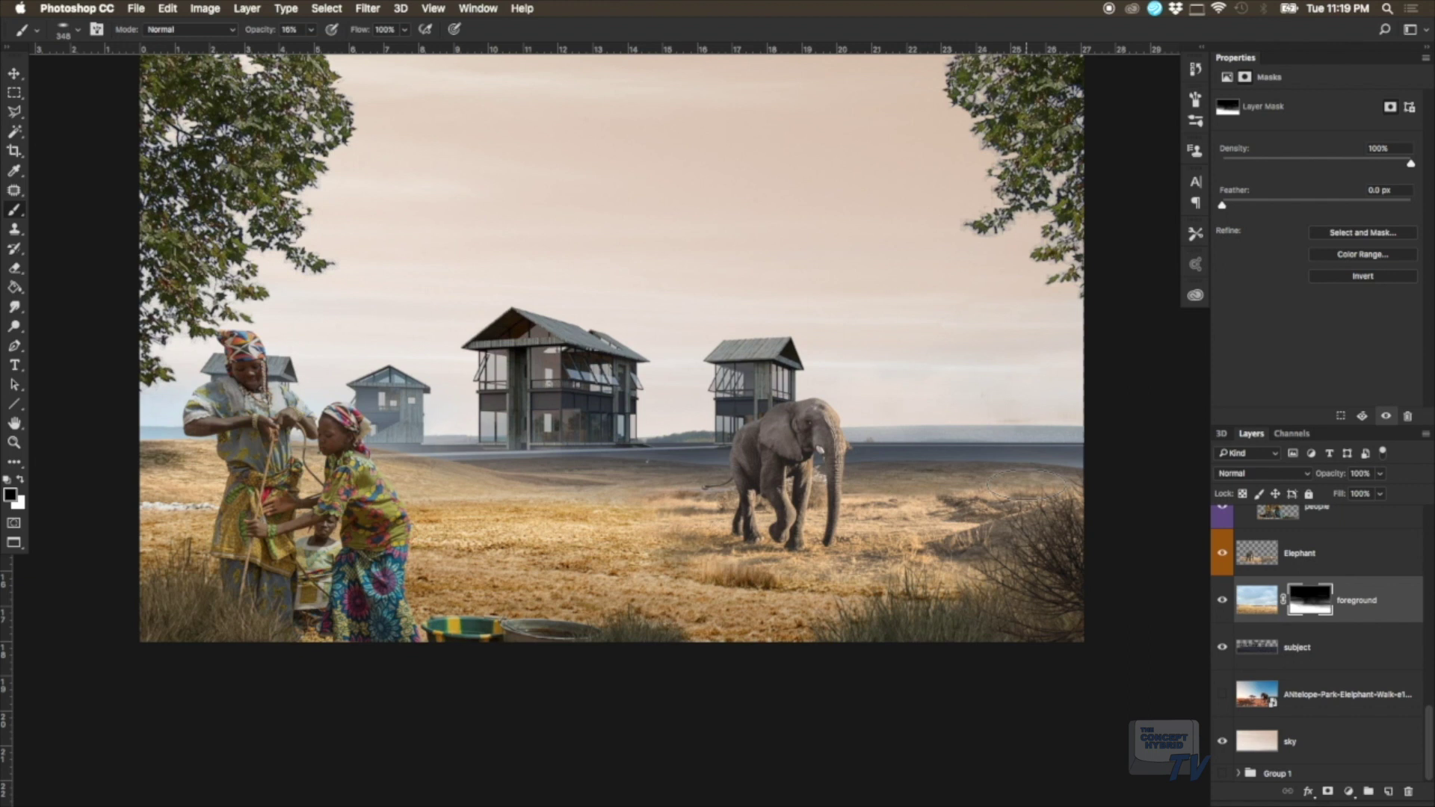
pyautogui.hotkey('ctrl', 'z')
pyautogui.hotkey('ctrl', 'z')
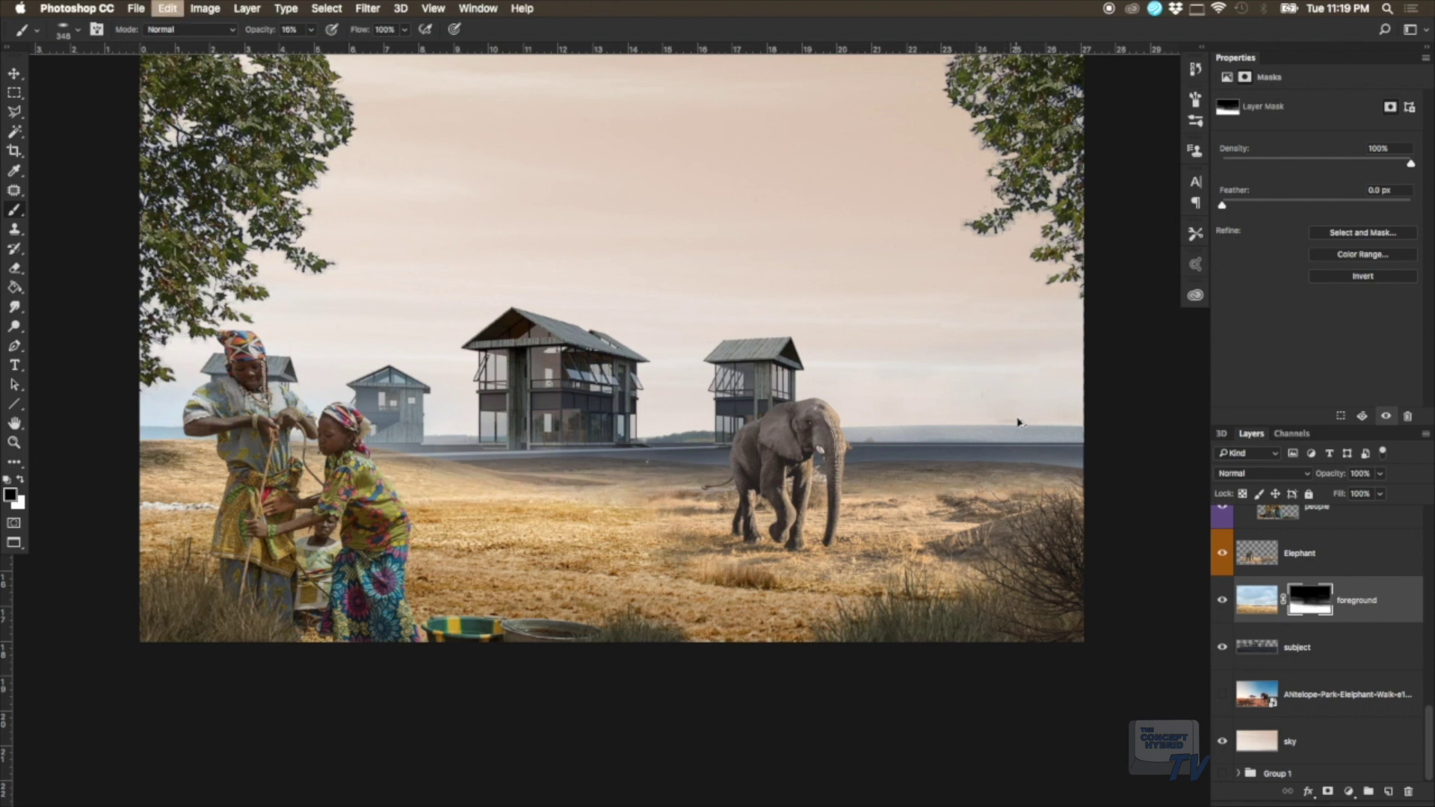
pyautogui.hotkey('ctrl', 'z')
pyautogui.hotkey('ctrl', 'z')
pyautogui.hotkey('ctrl', 'z')
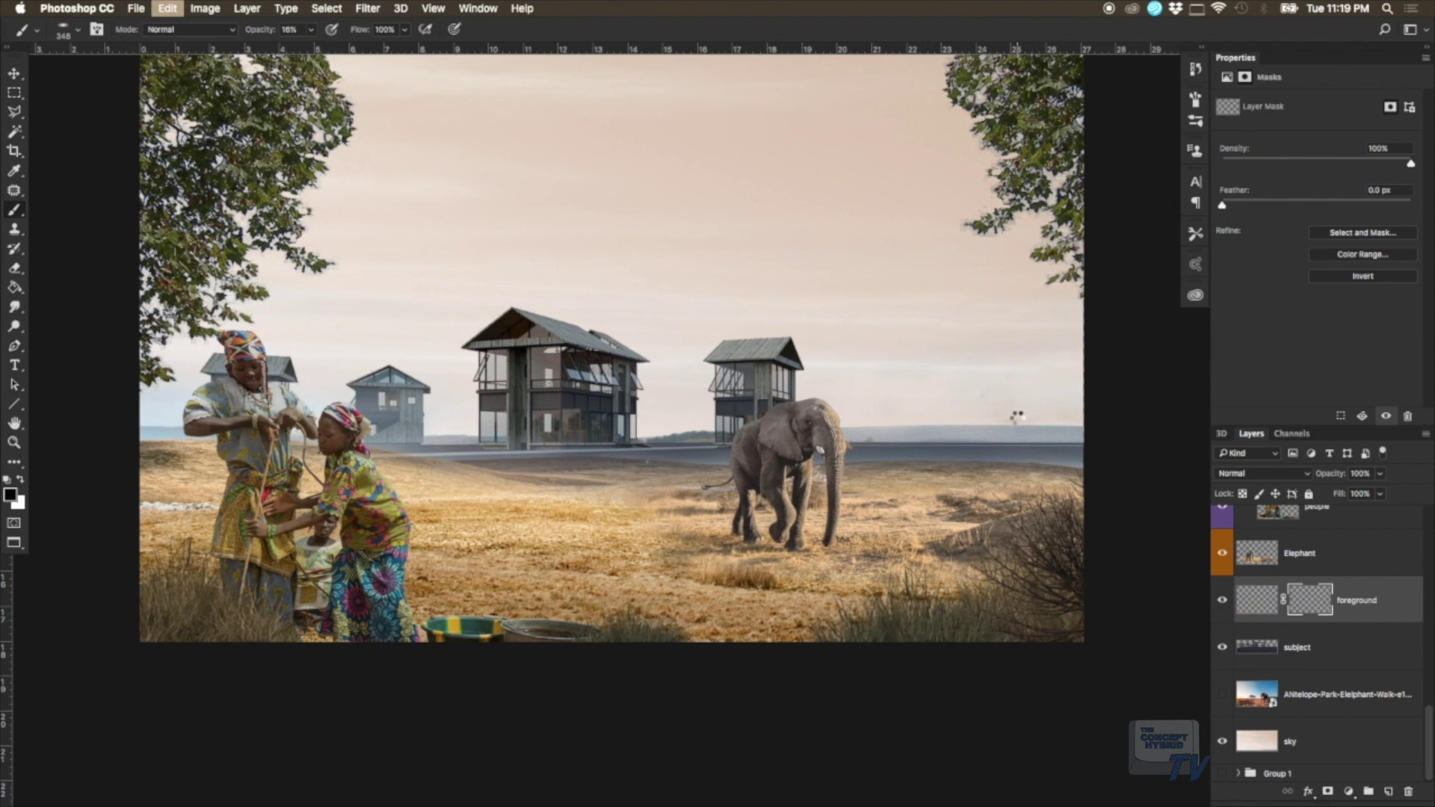
pyautogui.hotkey('ctrl', 'z')
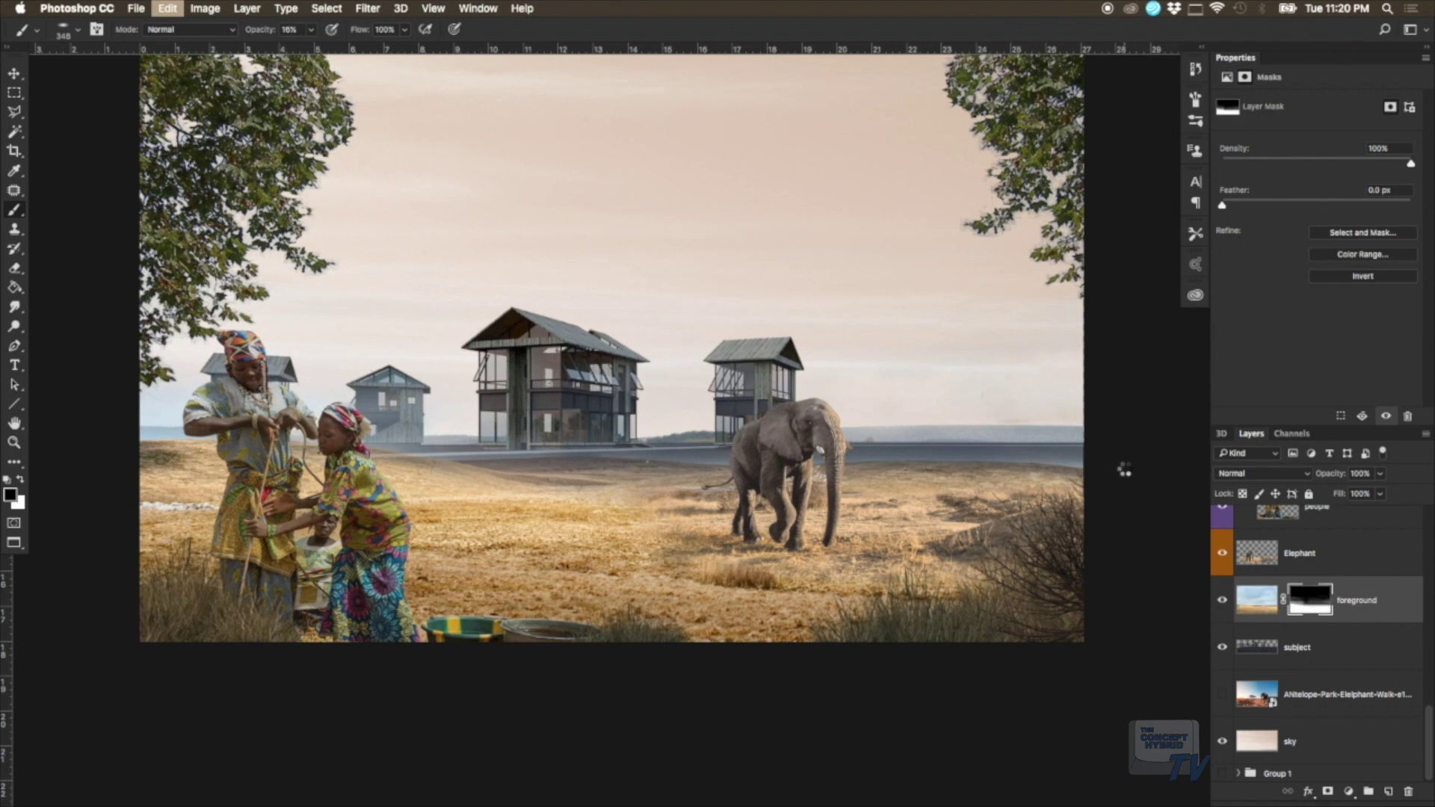
# Step: Lower the stilt houses layer slightly toward the horizon
pyautogui.click(1334, 647)
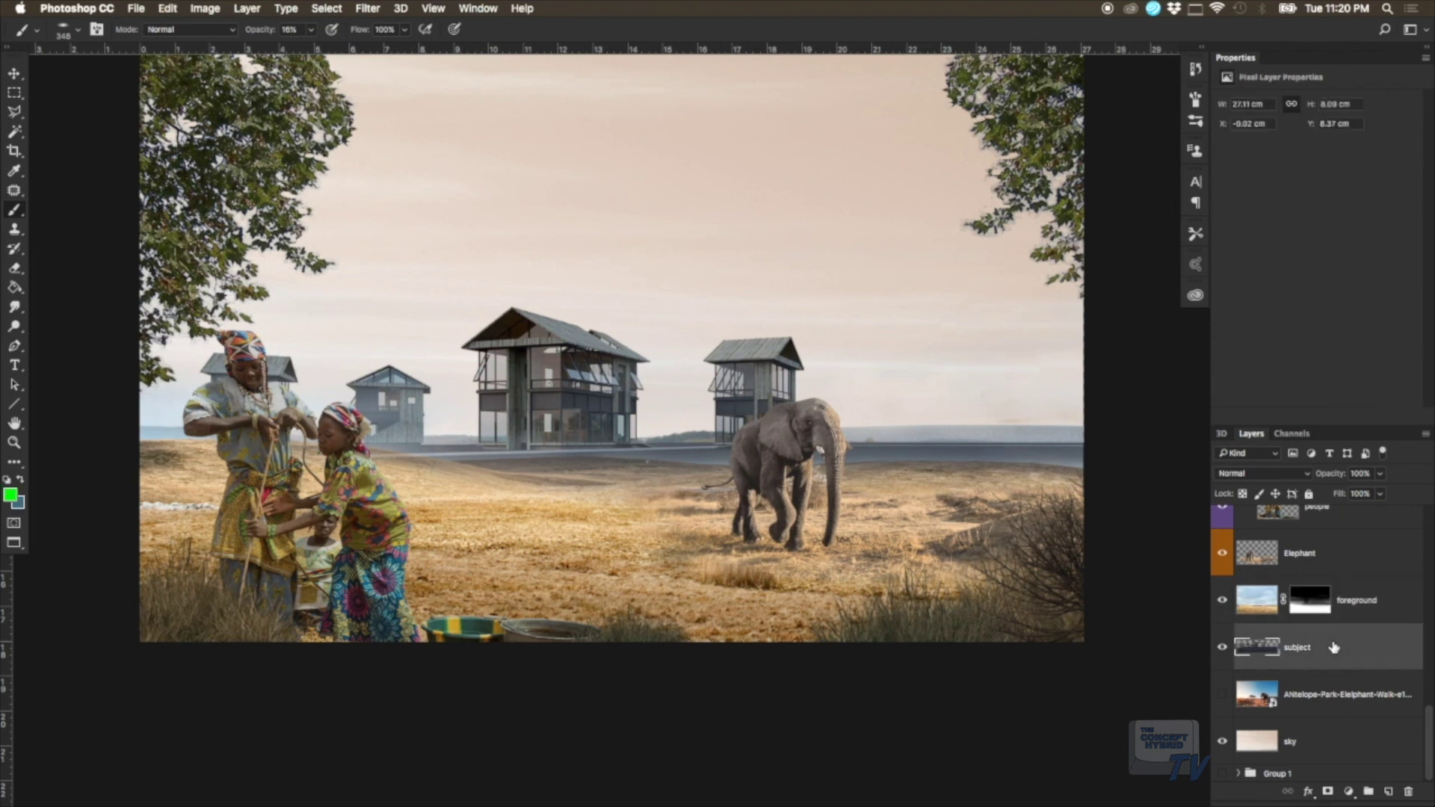
pyautogui.moveTo(913, 438); pyautogui.dragTo(913, 454)
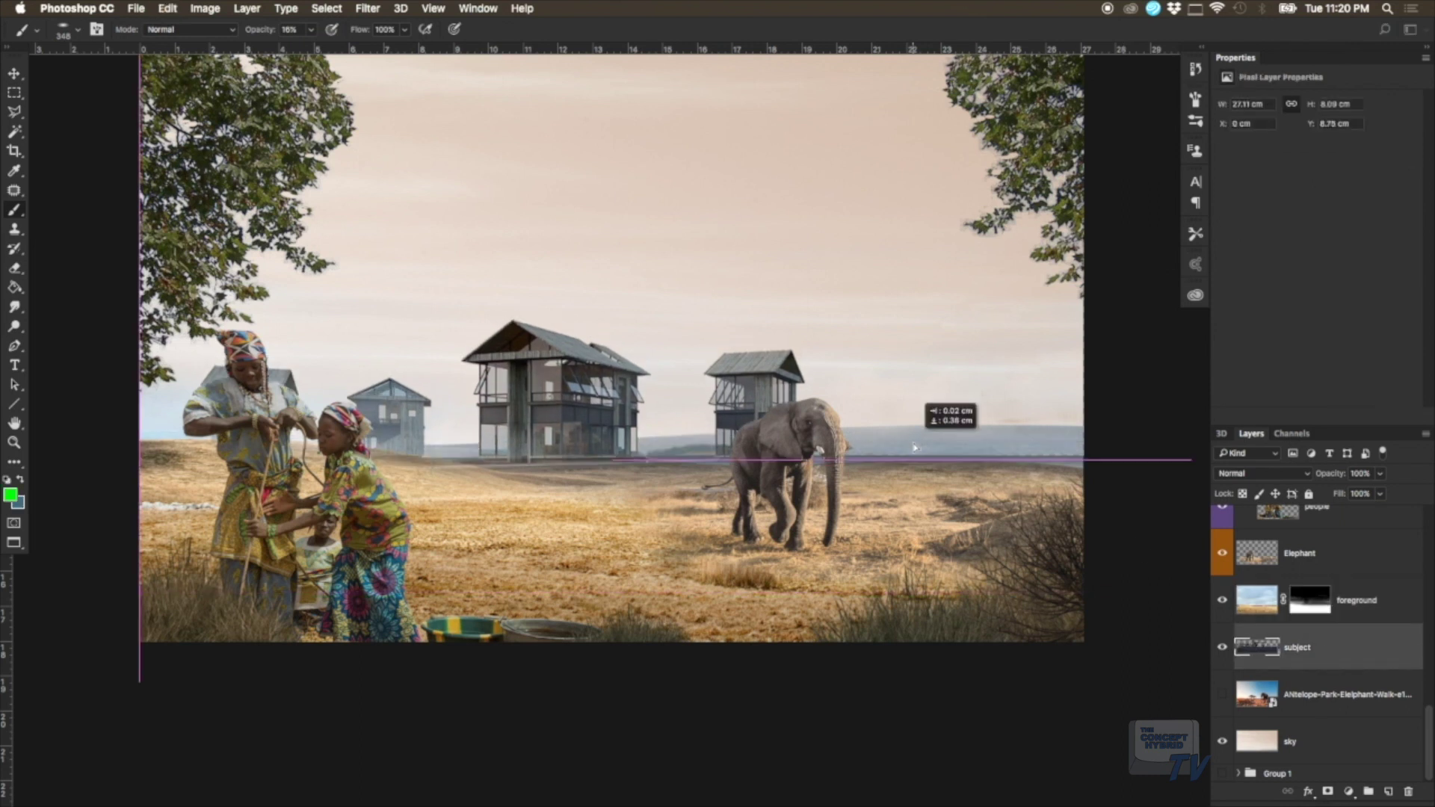
pyautogui.moveTo(913, 454); pyautogui.dragTo(913, 451)
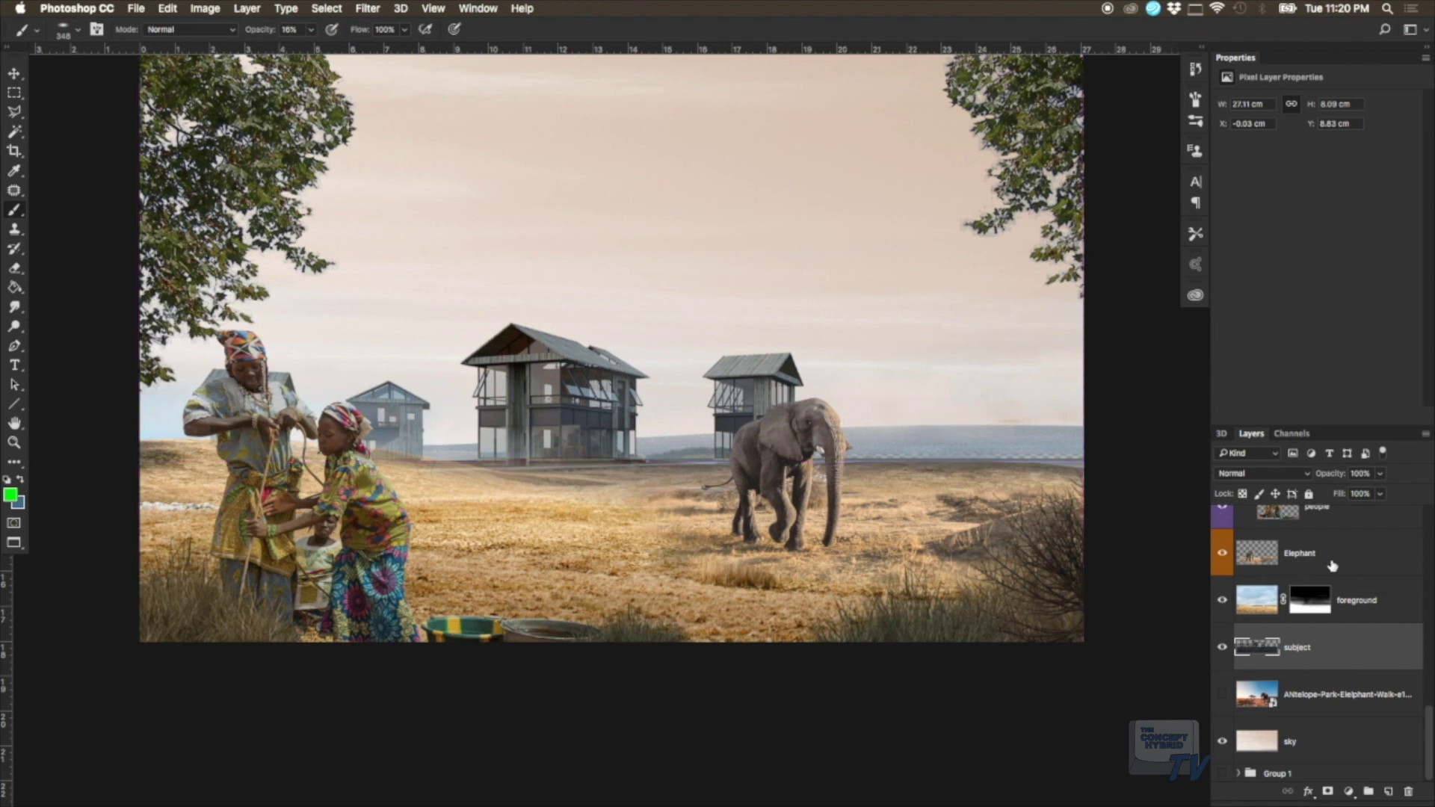
# Step: Nudge the sky layer back to its original position
pyautogui.click(1339, 695)
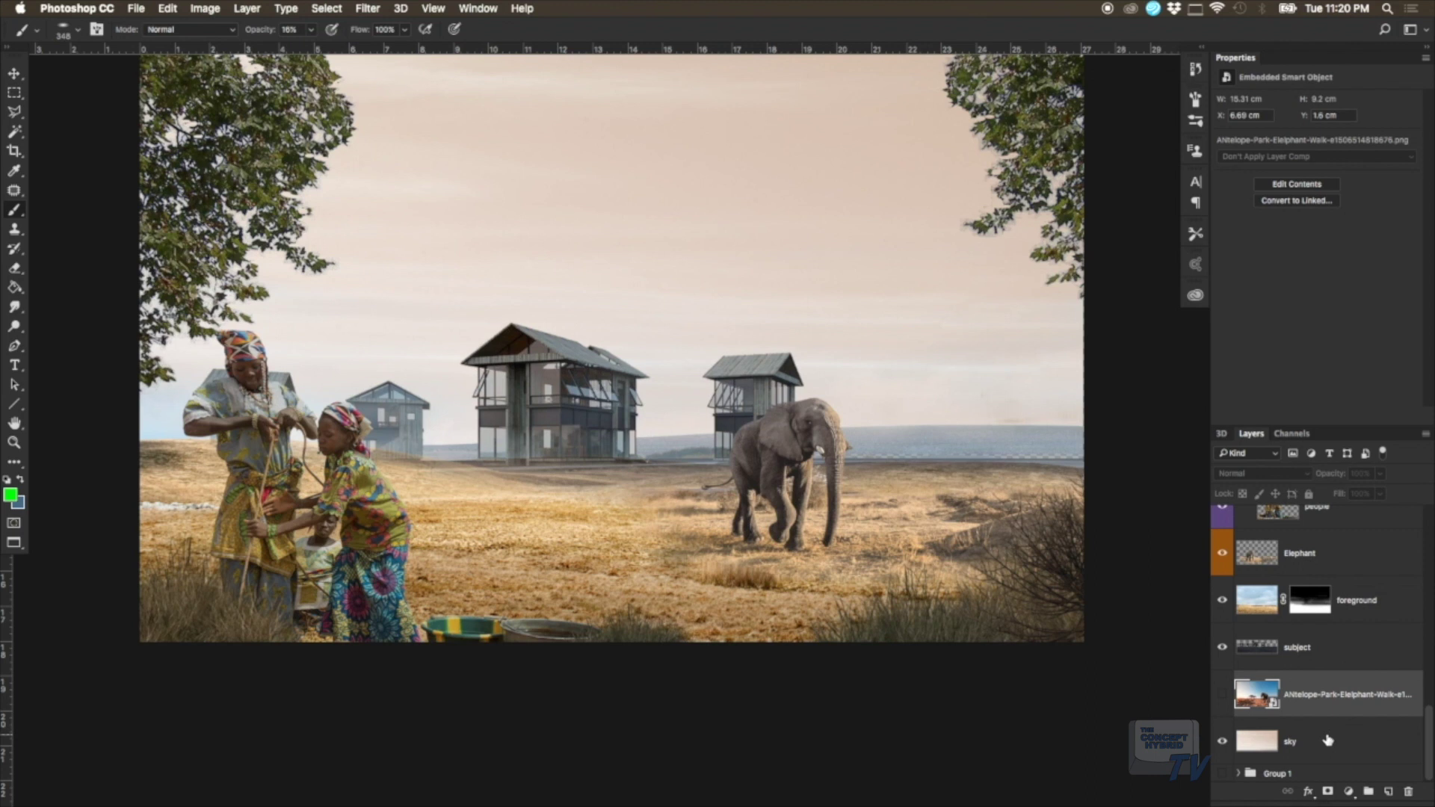
pyautogui.click(1327, 740)
pyautogui.moveTo(1011, 410); pyautogui.dragTo(1008, 411)
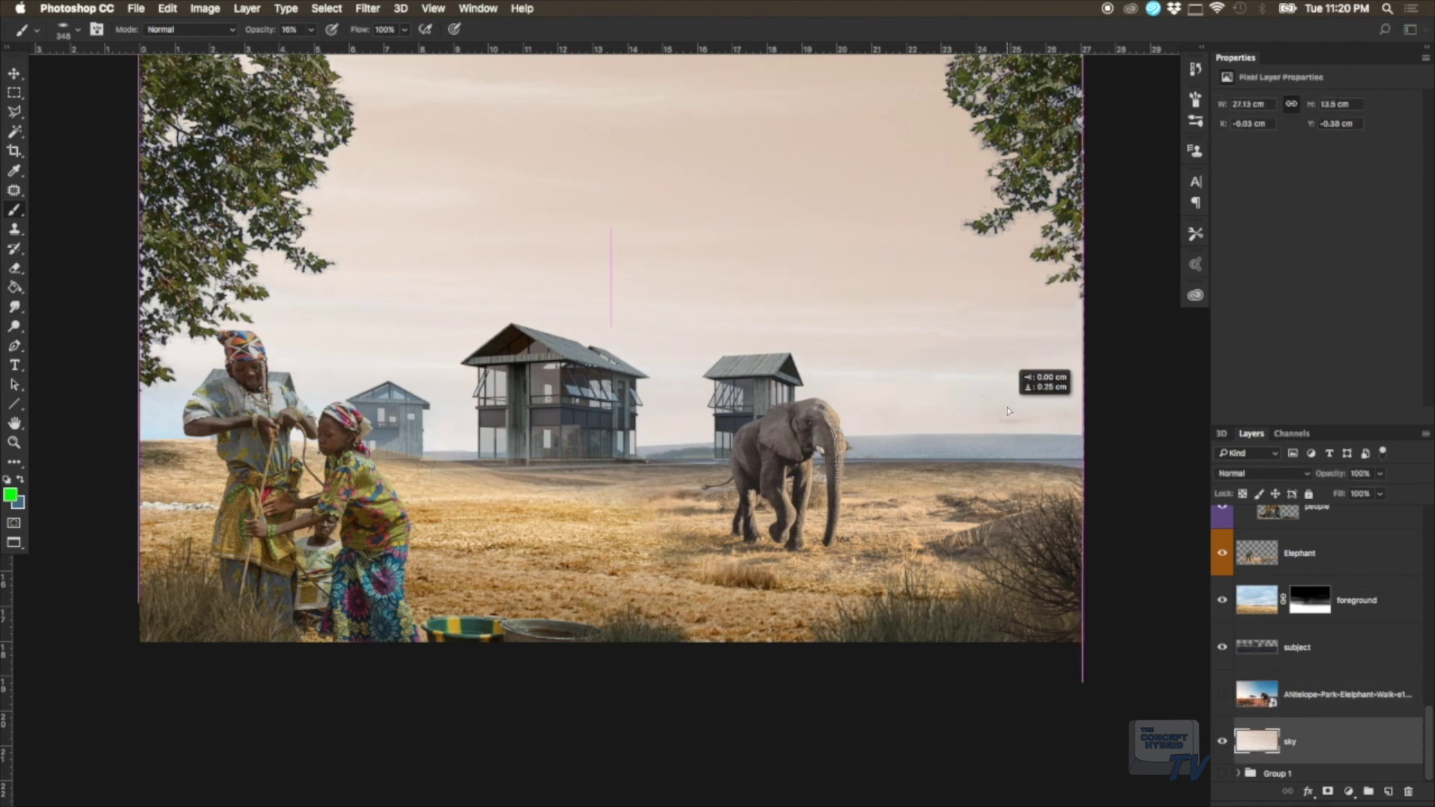
pyautogui.moveTo(1008, 411)
pyautogui.mouseDown()
pyautogui.moveTo(1008, 393)
pyautogui.moveTo(1009, 410)
pyautogui.mouseUp()
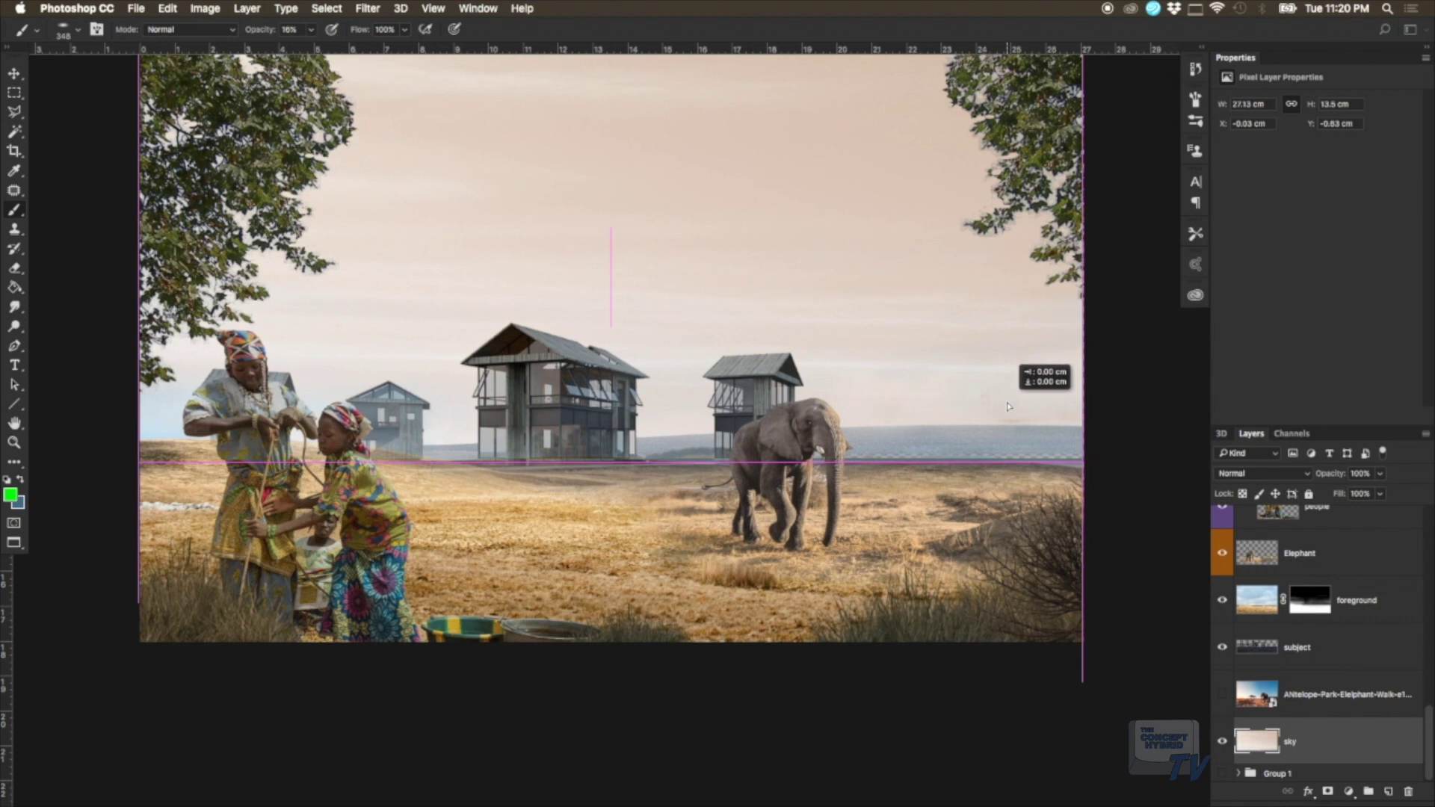
pyautogui.moveTo(1009, 410); pyautogui.dragTo(1011, 407)
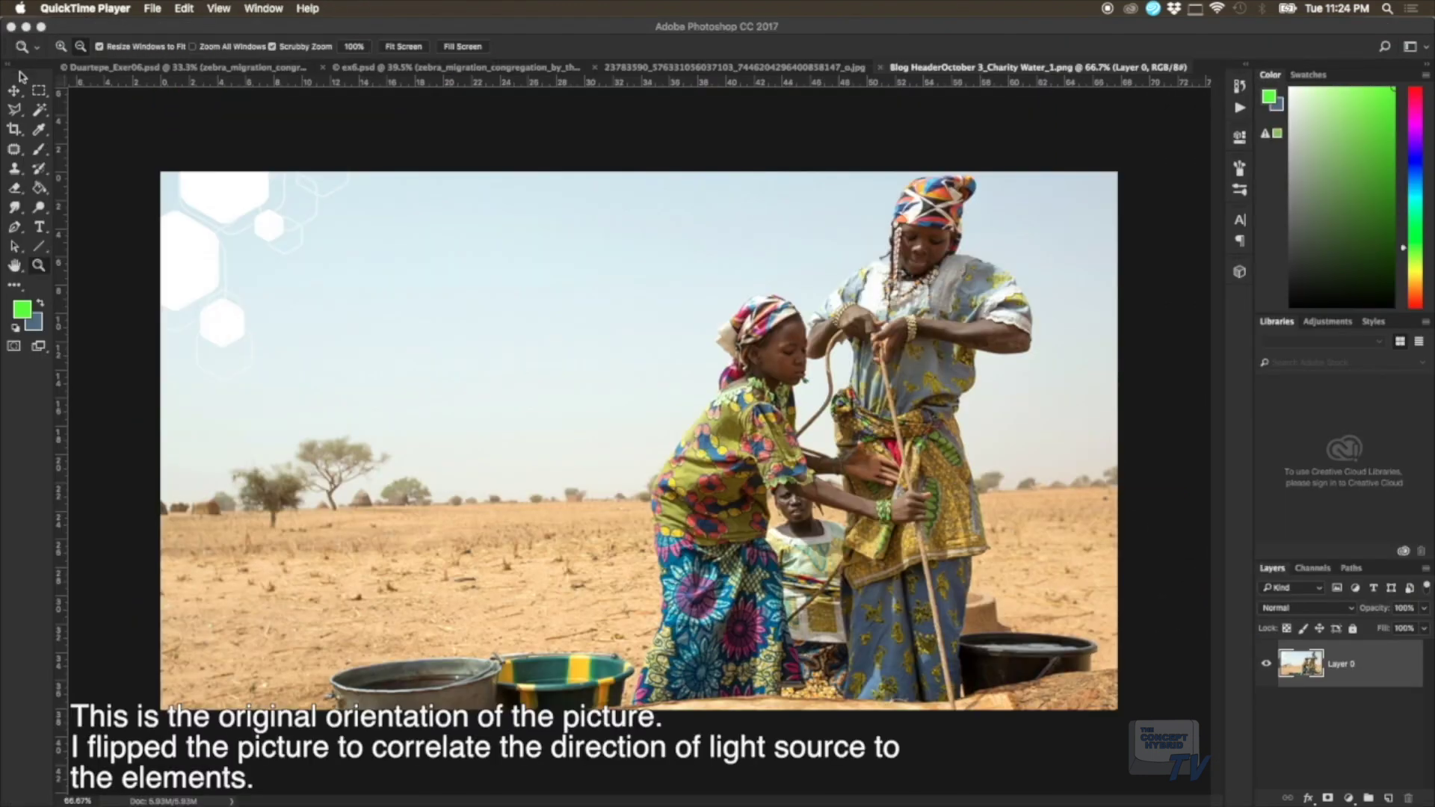
# Step: Delete the sky from the two-women photo with the Magic Wand, then shift the photo left
pyautogui.moveTo(27, 77); pyautogui.dragTo(33, 108)
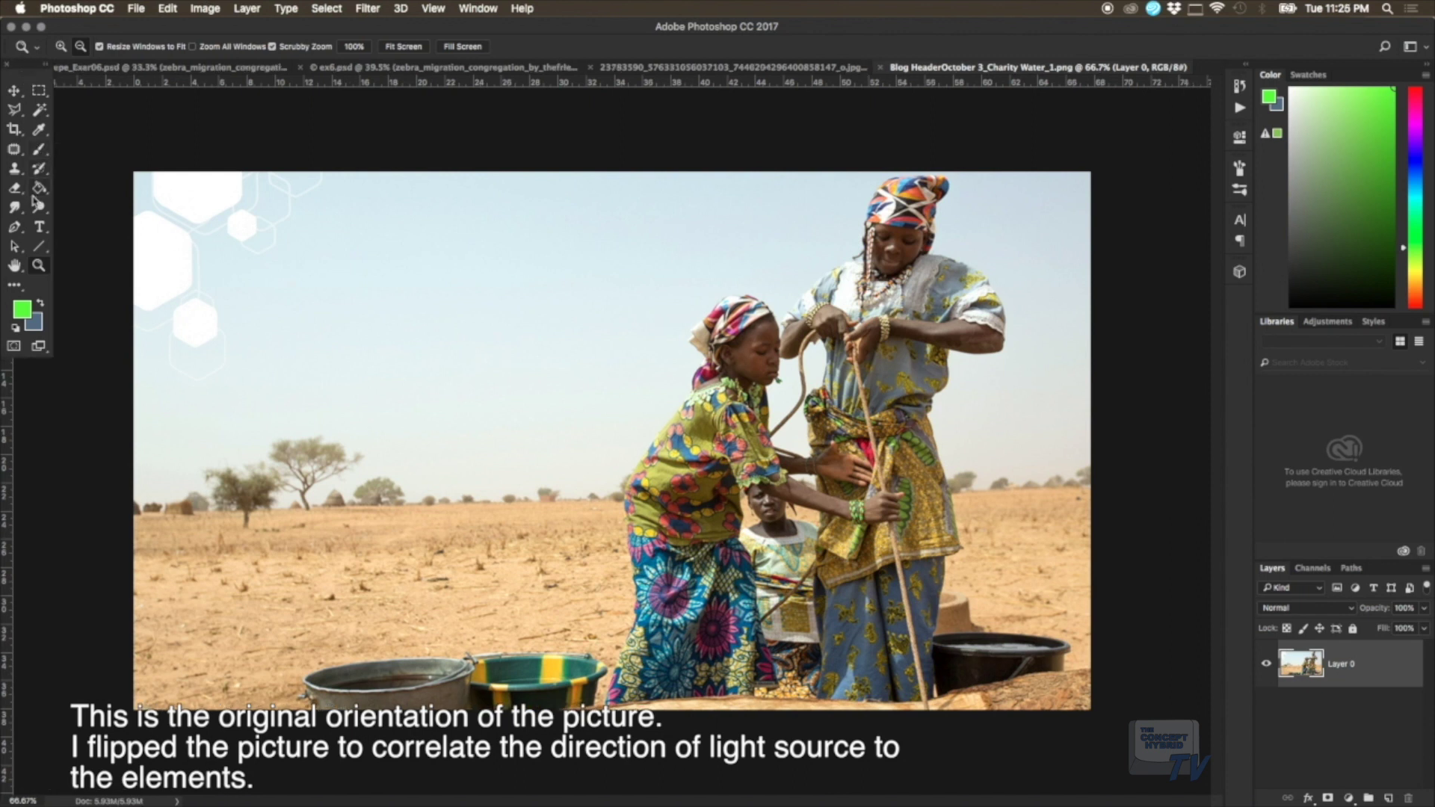
pyautogui.click(40, 110)
pyautogui.click(591, 322)
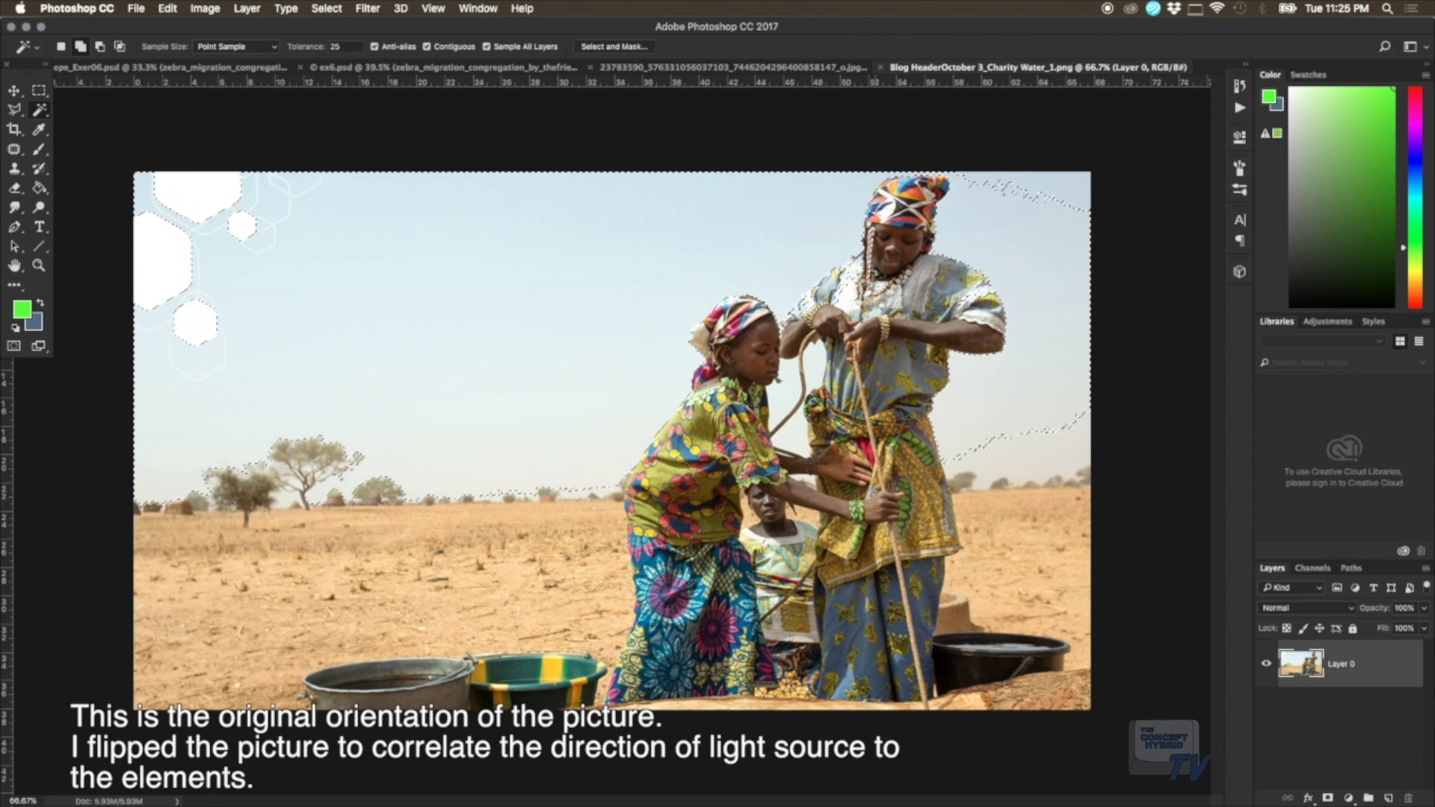
pyautogui.press('Delete')
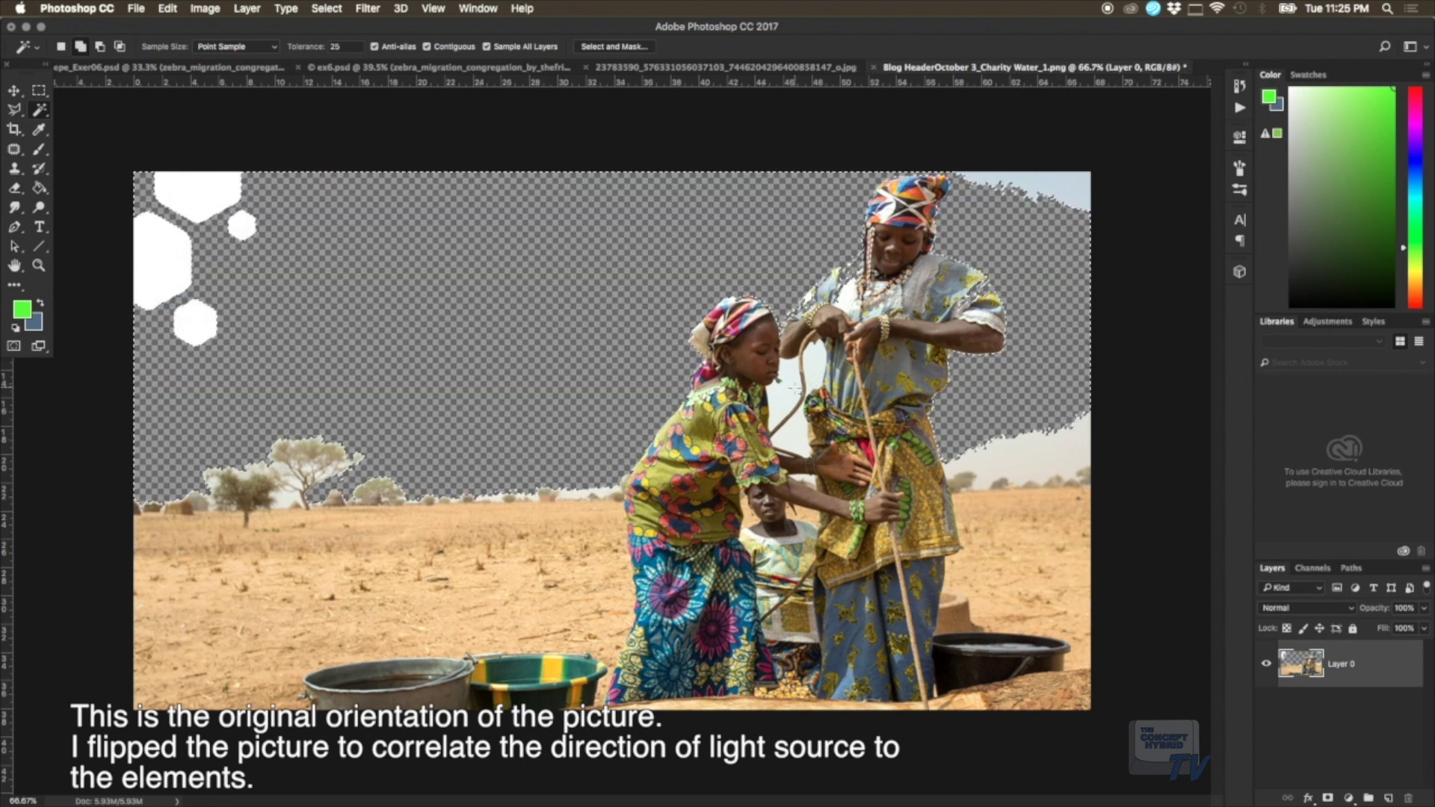
pyautogui.click(987, 447)
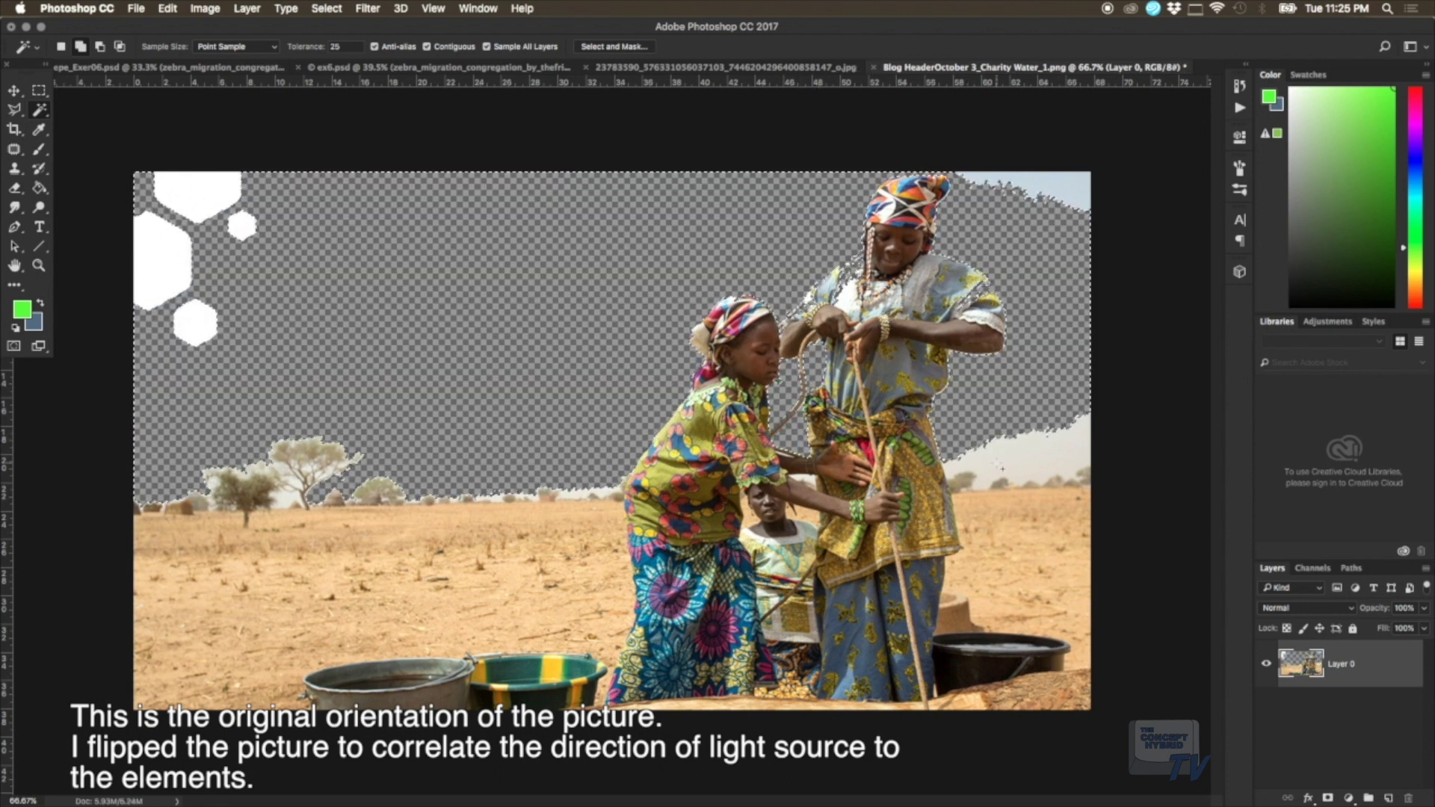
pyautogui.press('Delete')
pyautogui.hotkey('ctrl', 'd')
pyautogui.moveTo(761, 338); pyautogui.dragTo(596, 345)
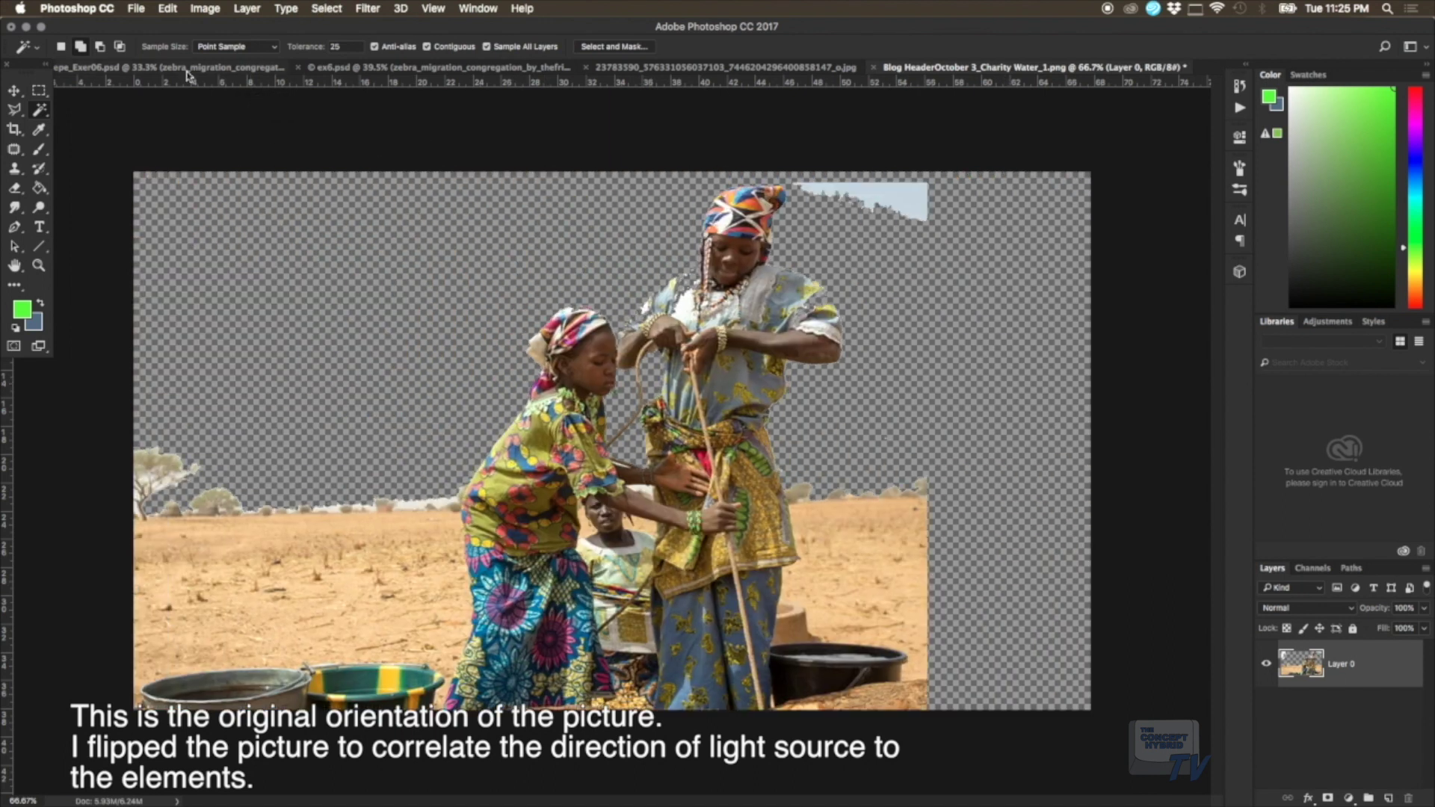
# Step: Switch back to the ex6.psd savanna composite document
pyautogui.click(183, 68)
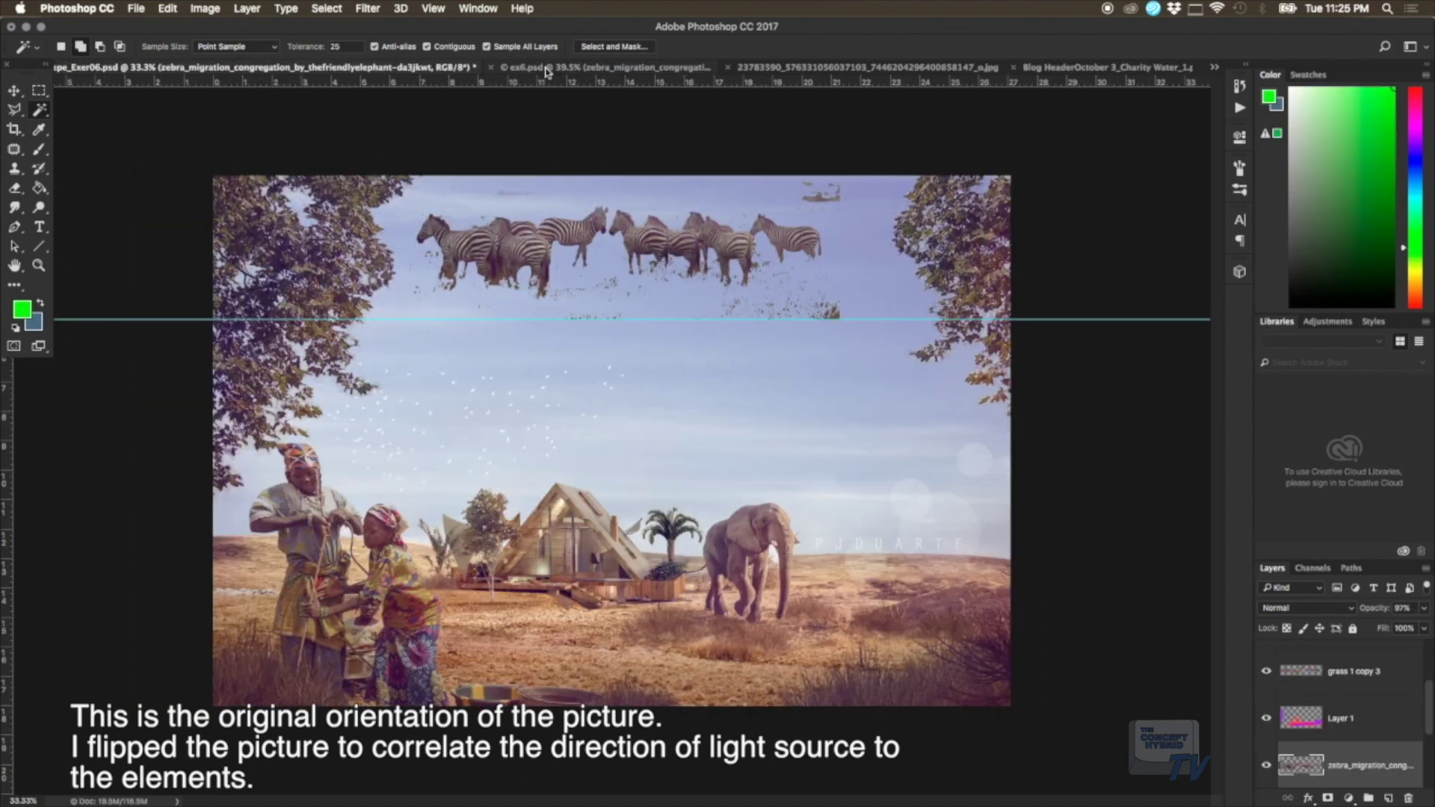
pyautogui.click(541, 68)
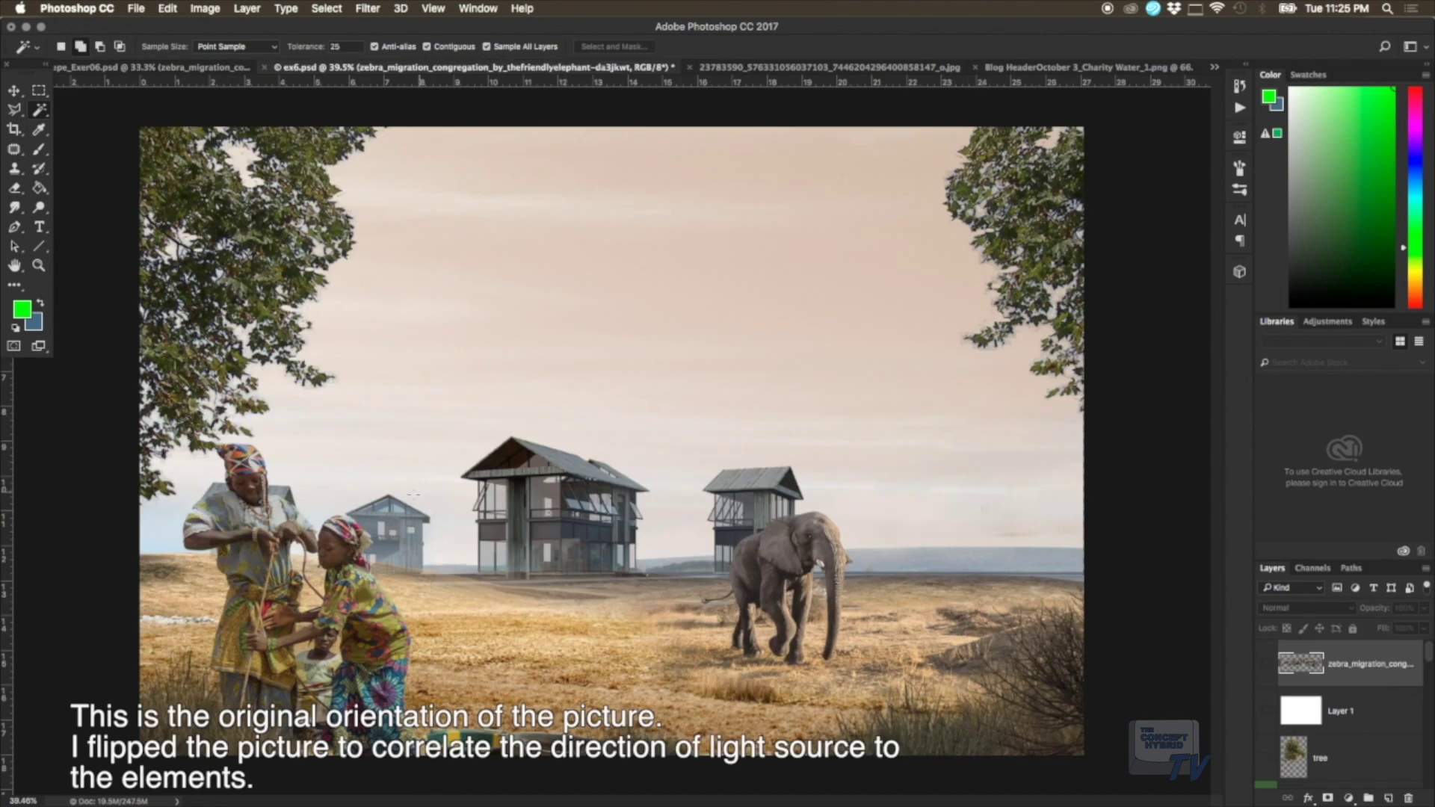
pyautogui.scroll(-2, 1327, 700)
pyautogui.scroll(-3, 1328, 700)
pyautogui.scroll(-3, 1327, 700)
pyautogui.scroll(-3, 1328, 701)
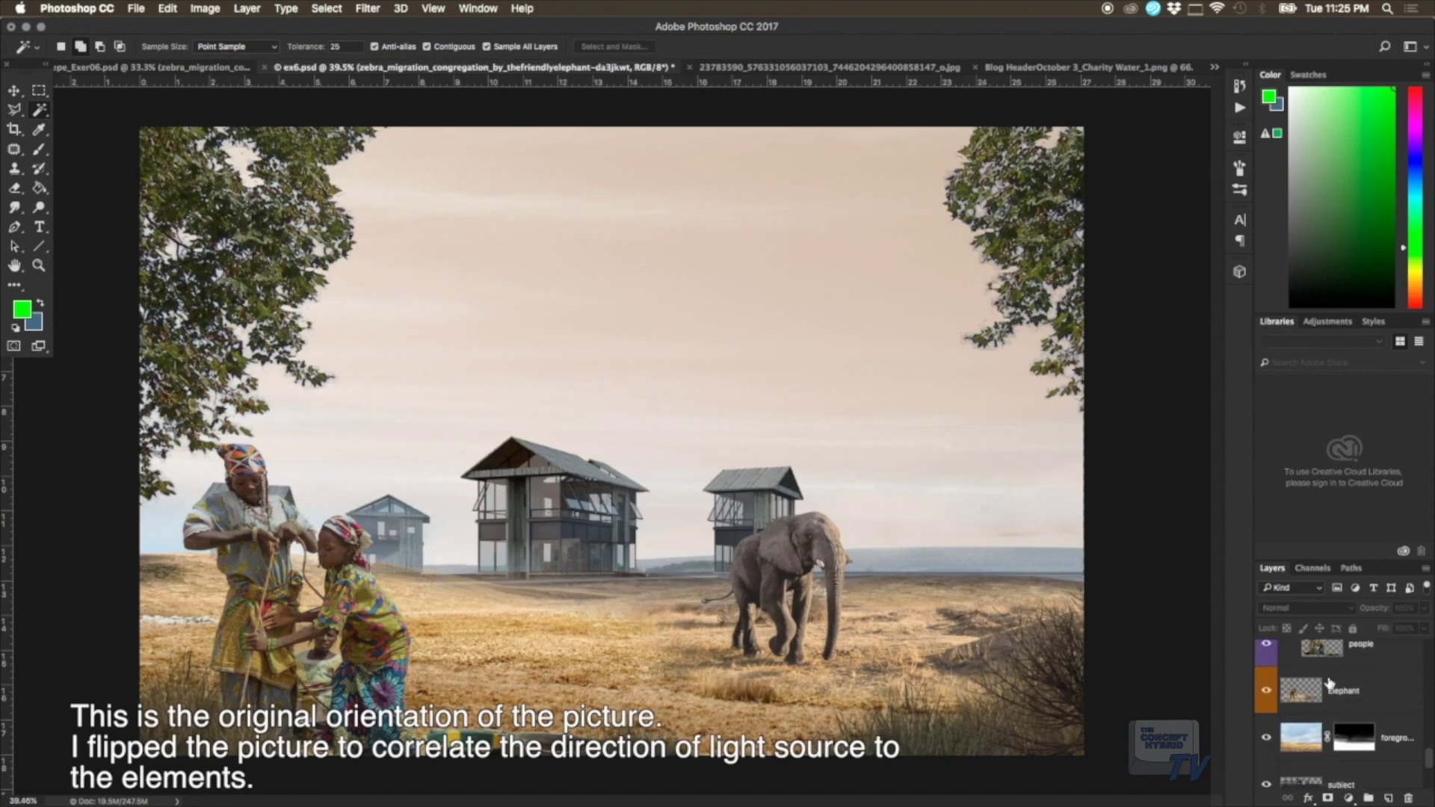
# Step: Flip the people layer horizontally for comparison, then flip it back and commit
pyautogui.click(1337, 650)
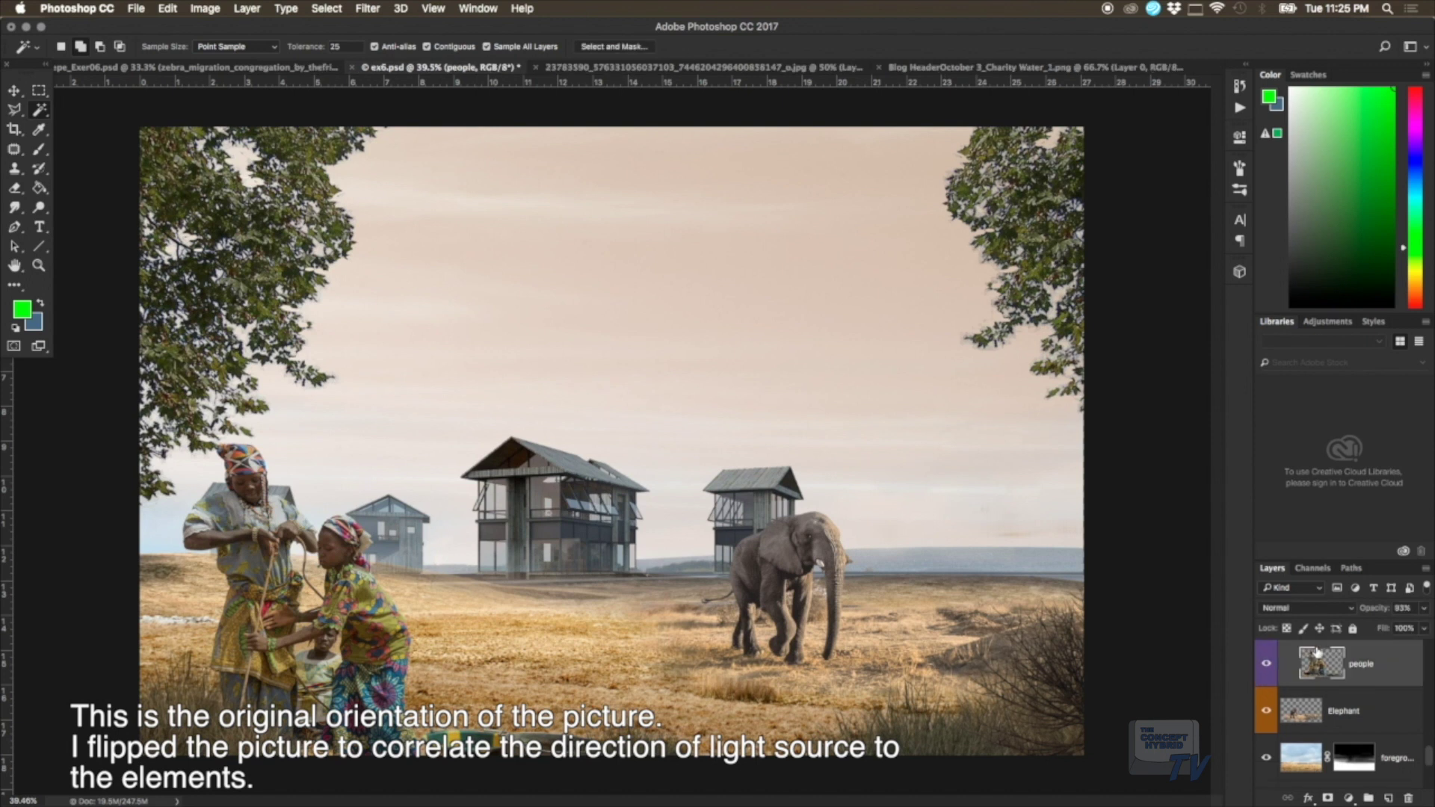
pyautogui.hotkey('ctrl', 't')
pyautogui.rightClick(504, 624)
pyautogui.click(531, 777)
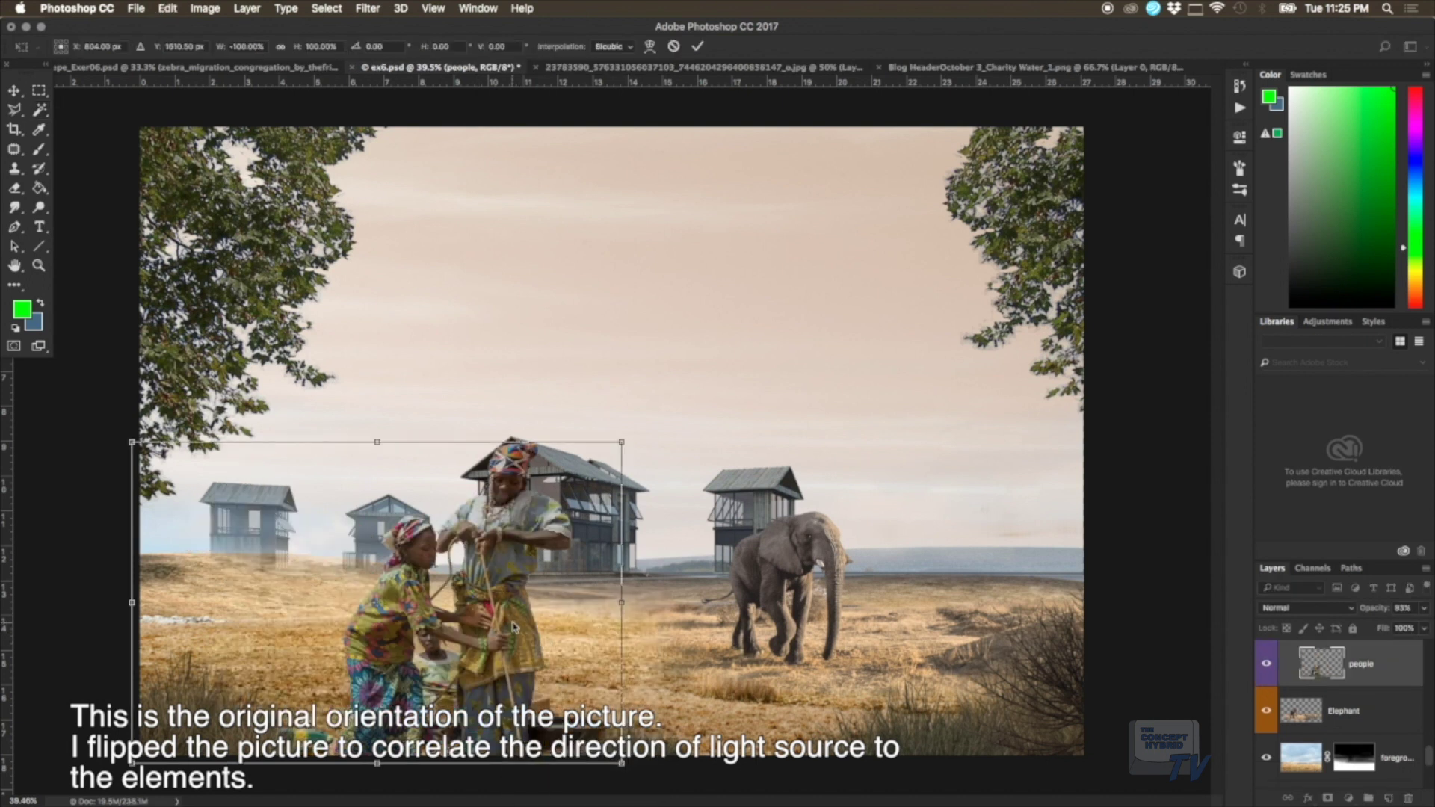
pyautogui.rightClick(514, 626)
pyautogui.click(561, 777)
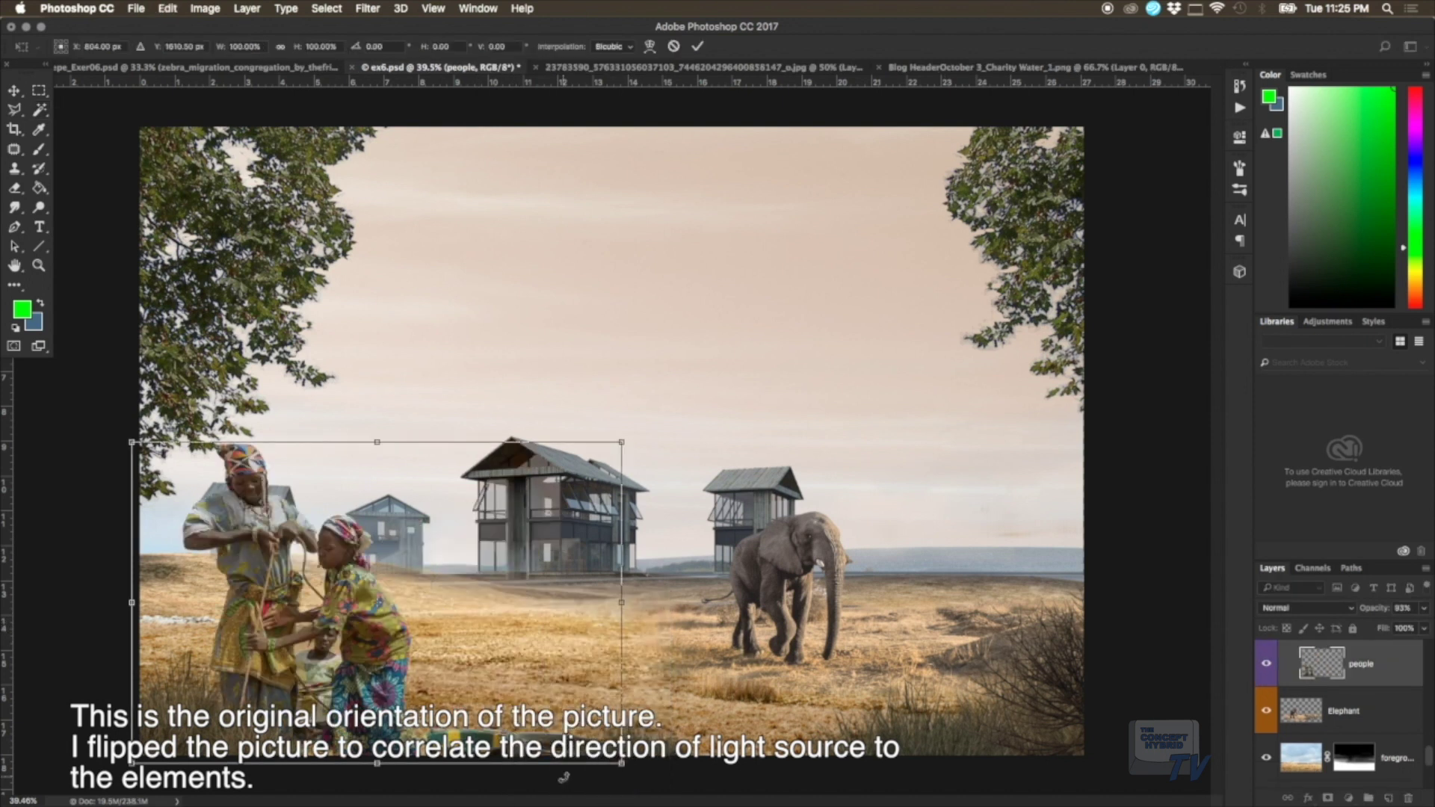
pyautogui.click(698, 48)
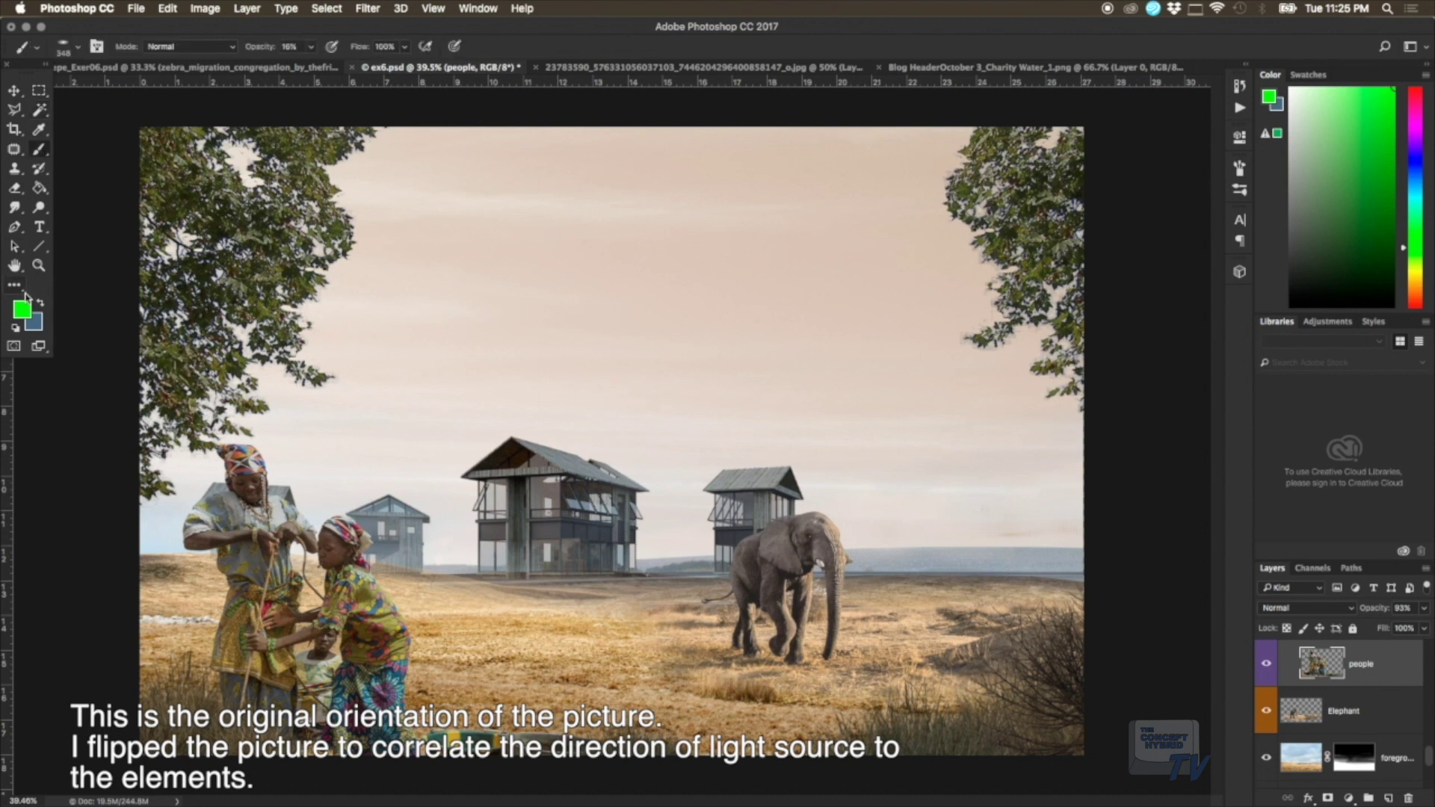
pyautogui.click(22, 308)
# Step: Set red as the painting colour and add a new layer above the people
pyautogui.click(1024, 178)
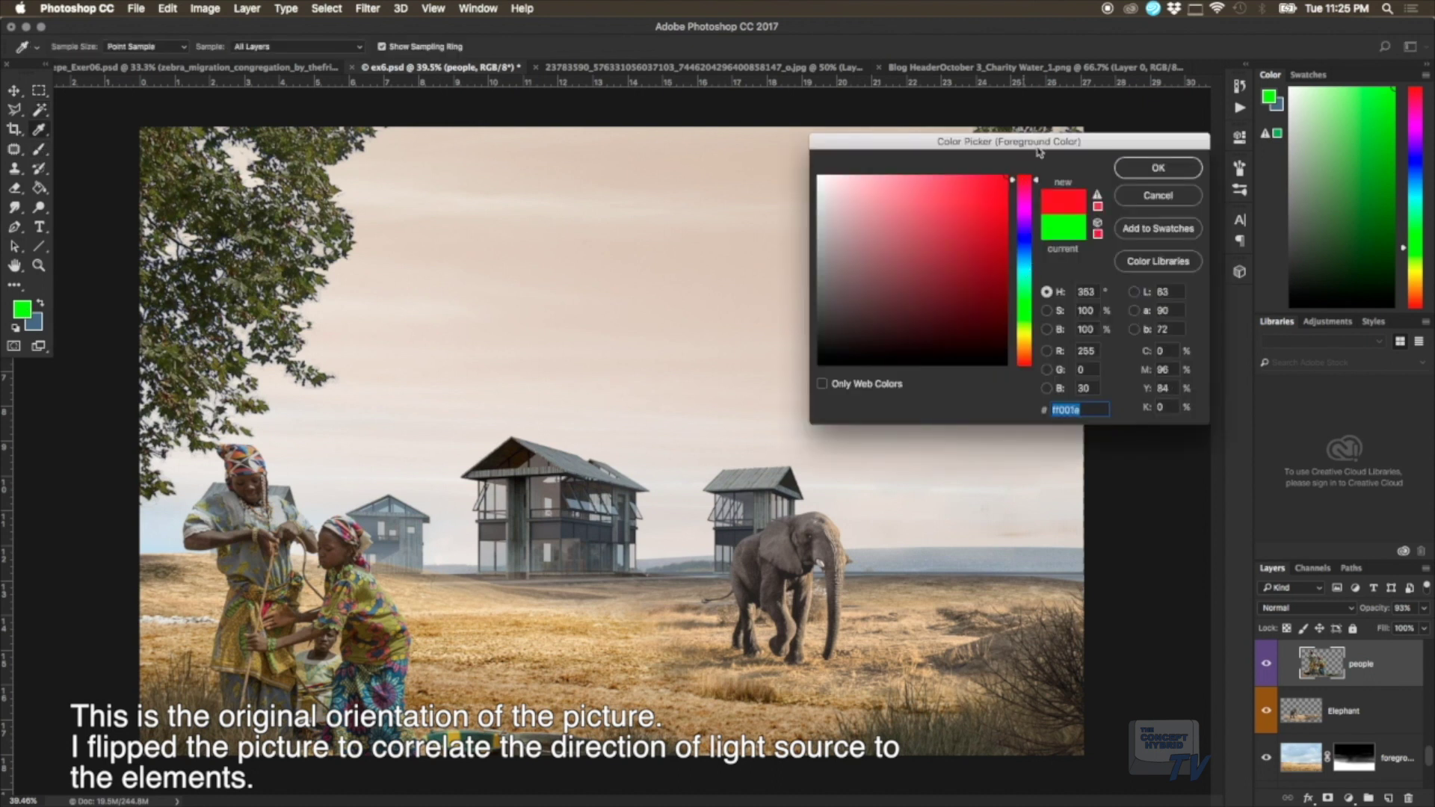
pyautogui.click(1134, 166)
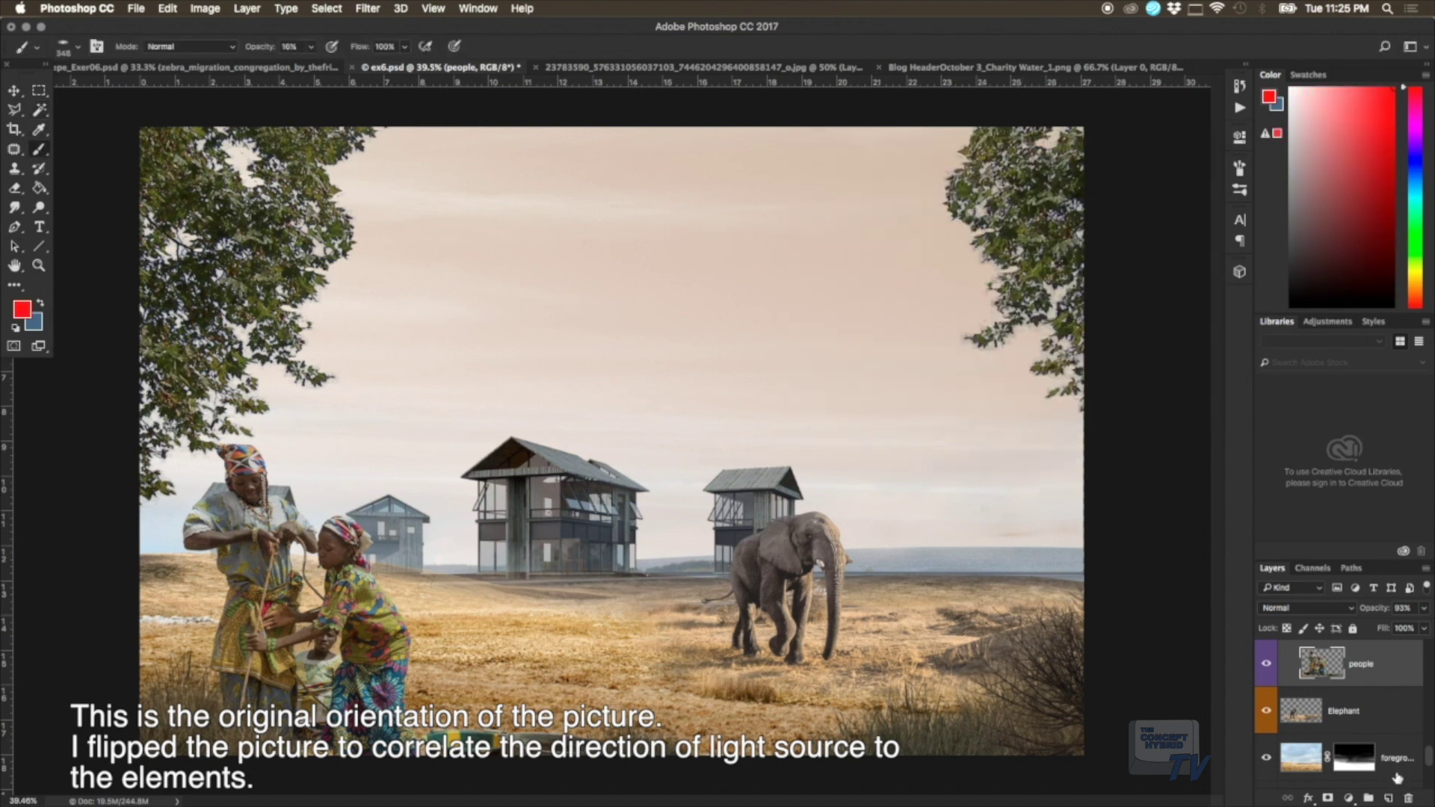
pyautogui.click(1386, 798)
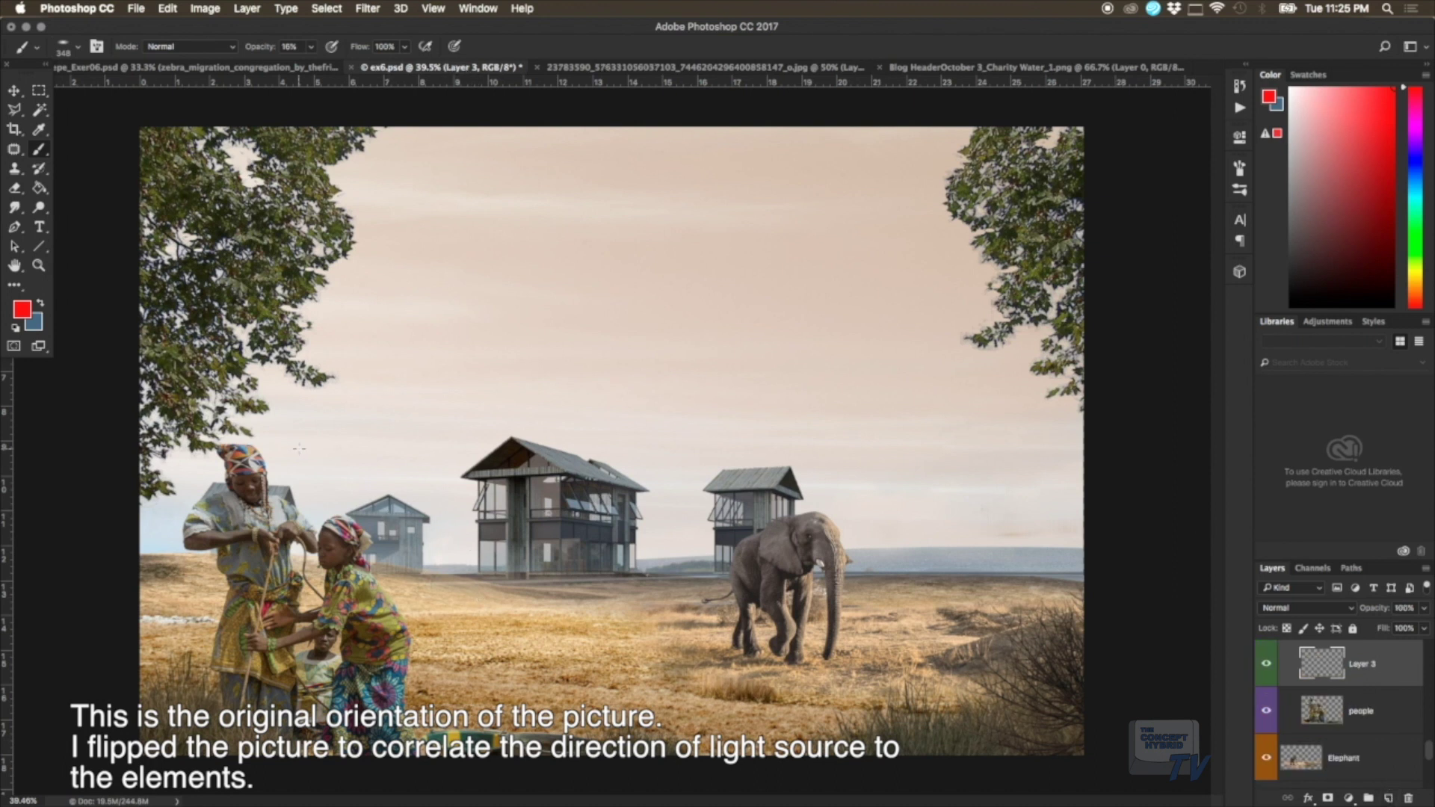
pyautogui.moveTo(852, 213); pyautogui.dragTo(870, 219)
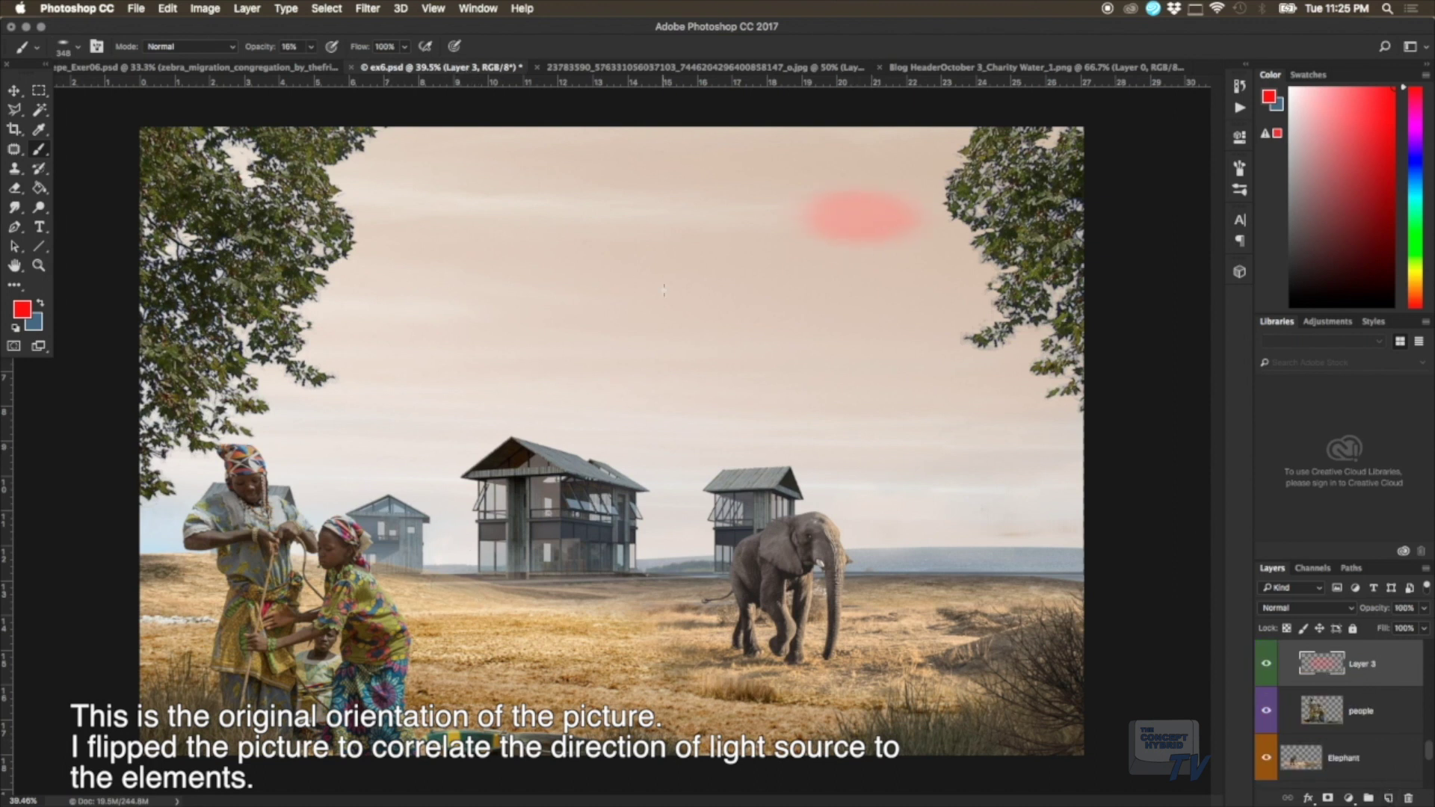
# Step: Sketch a red sun with rays in the sky using a round 25 px brush
pyautogui.rightClick(676, 295)
pyautogui.click(715, 393)
pyautogui.moveTo(846, 205)
pyautogui.mouseDown()
pyautogui.moveTo(859, 224)
pyautogui.moveTo(799, 337)
pyautogui.mouseUp()
pyautogui.hotkey('ctrl', 'z')
pyautogui.rightClick(804, 335)
pyautogui.click(857, 456)
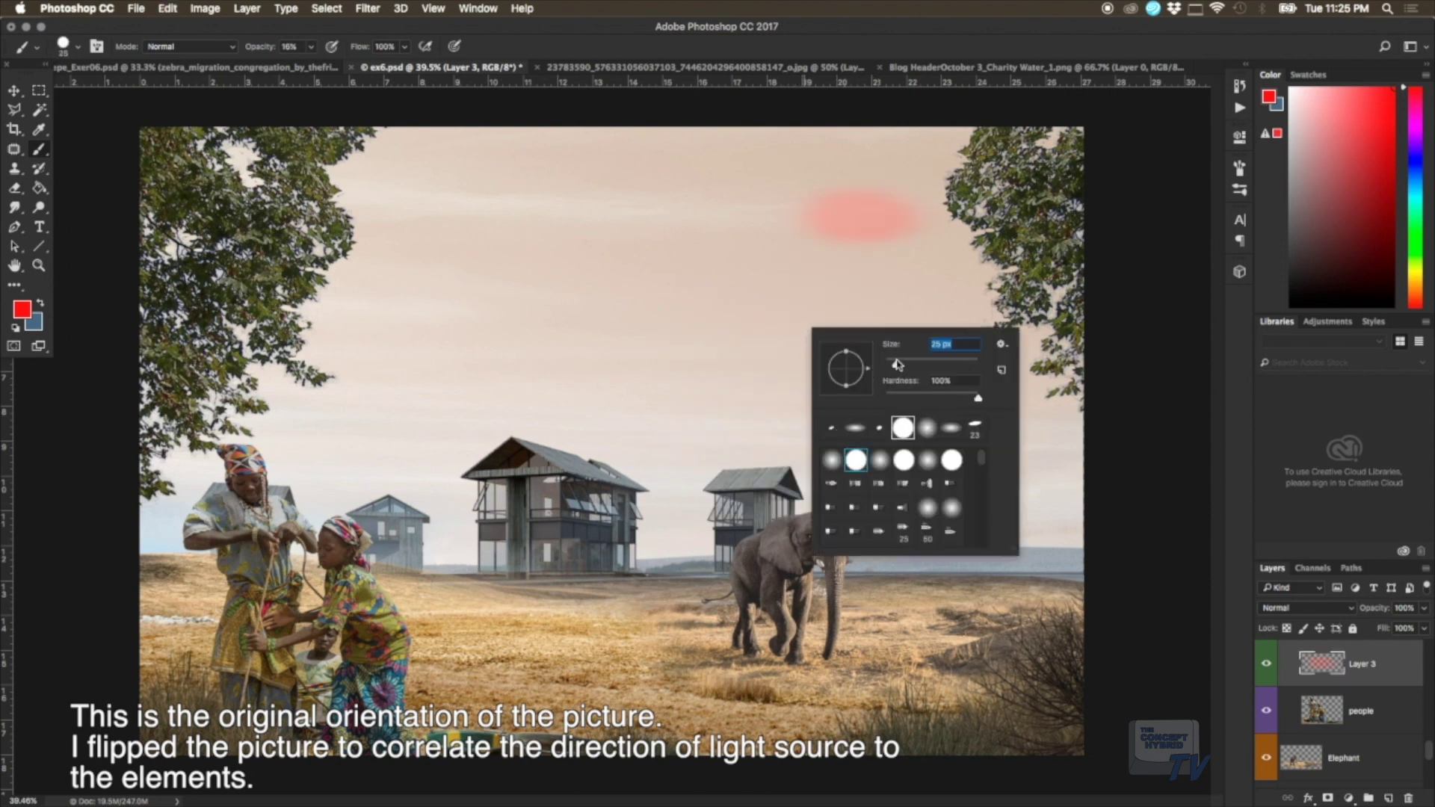
pyautogui.moveTo(829, 170); pyautogui.dragTo(818, 192)
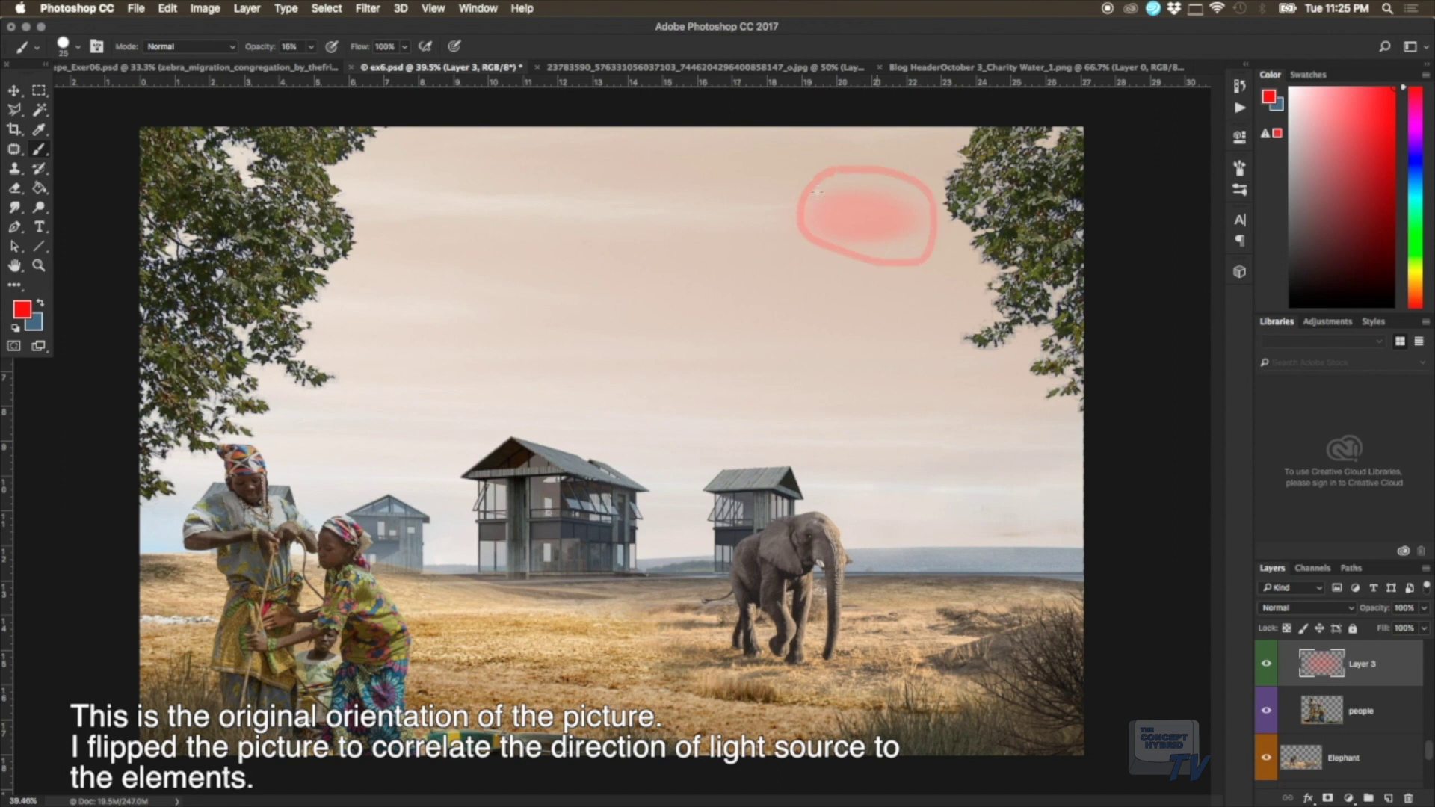
pyautogui.moveTo(790, 247)
pyautogui.mouseDown()
pyautogui.moveTo(729, 275)
pyautogui.moveTo(780, 310)
pyautogui.mouseUp()
pyautogui.moveTo(847, 278); pyautogui.dragTo(843, 338)
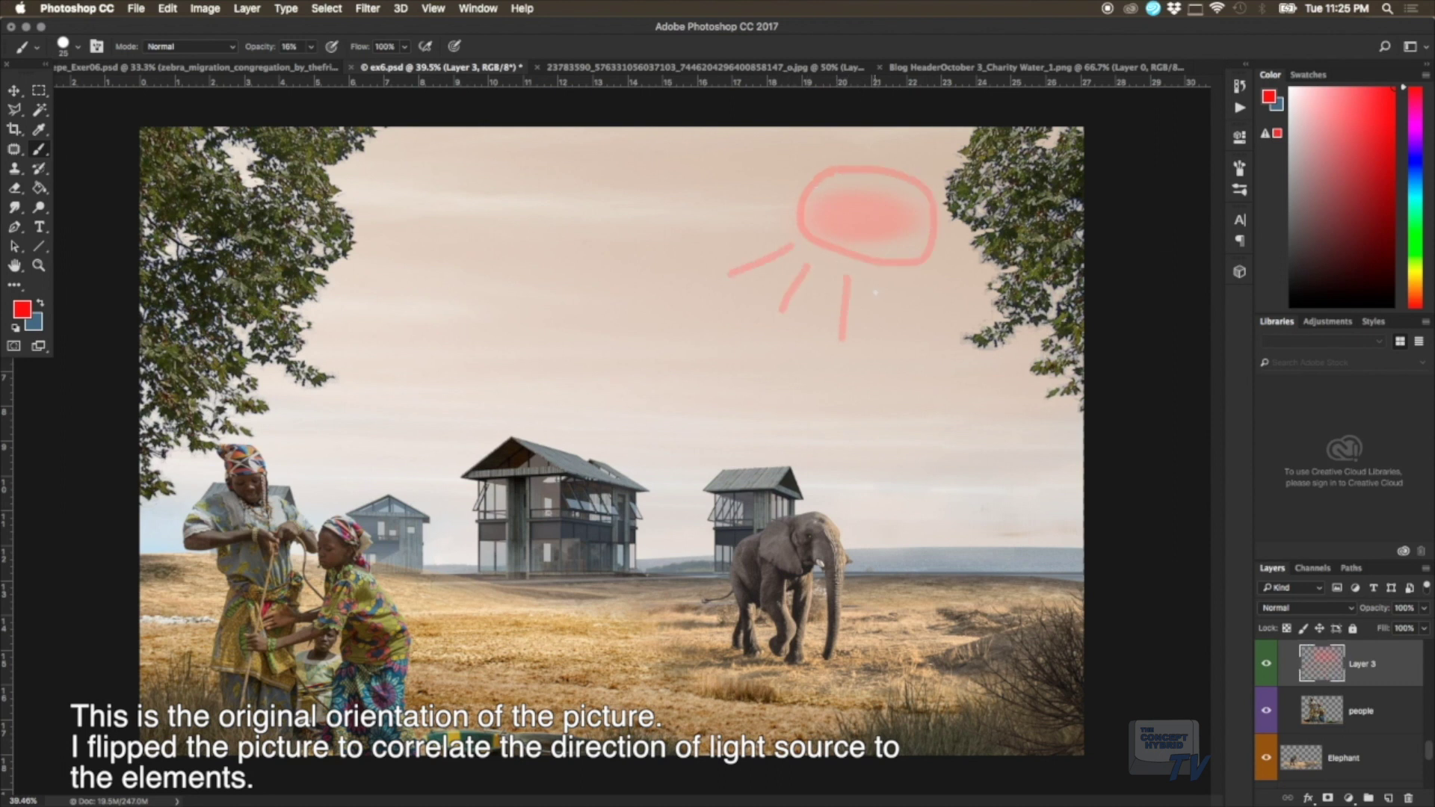
pyautogui.moveTo(791, 212); pyautogui.dragTo(737, 224)
# Step: Draw light-direction arrows to the elephant, house and woman, then delete the sketch layer
pyautogui.moveTo(859, 389); pyautogui.dragTo(814, 504)
pyautogui.moveTo(730, 364); pyautogui.dragTo(375, 511)
pyautogui.moveTo(725, 313)
pyautogui.mouseDown()
pyautogui.moveTo(266, 459)
pyautogui.moveTo(352, 484)
pyautogui.mouseUp()
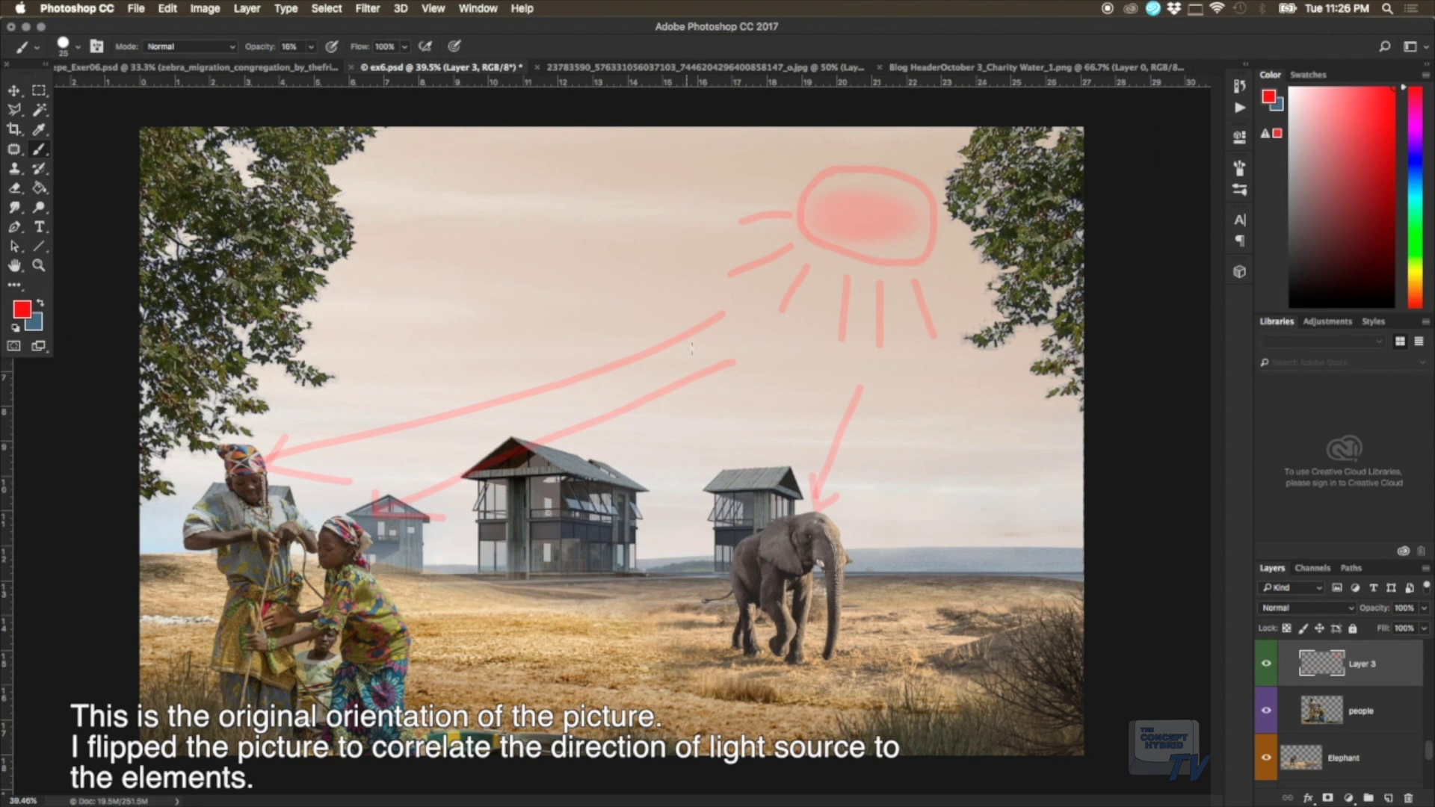
pyautogui.moveTo(814, 313); pyautogui.dragTo(645, 442)
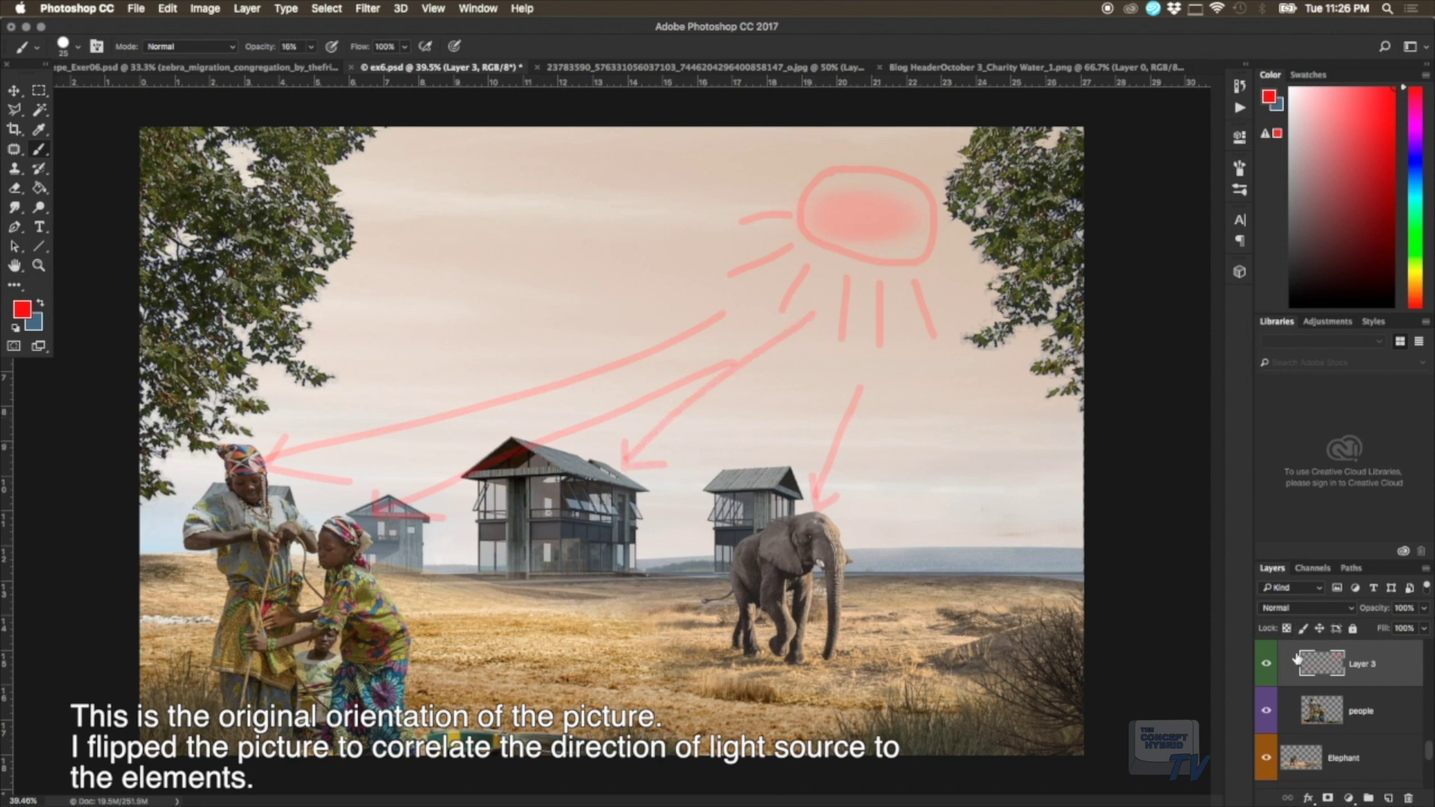
pyautogui.press('Delete')
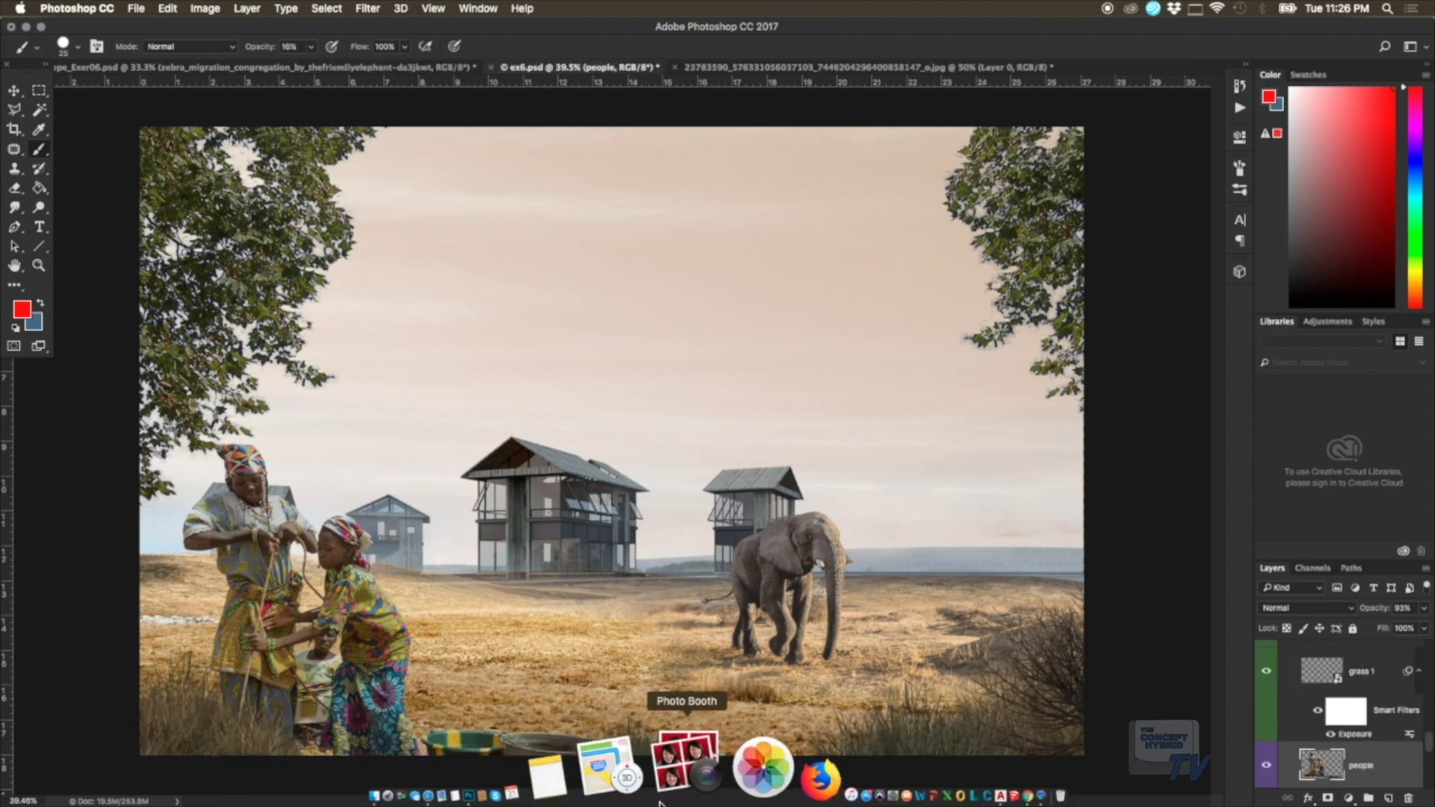
# Step: Place the zebra herd image into the composite and rasterize its layer
pyautogui.click(508, 786)
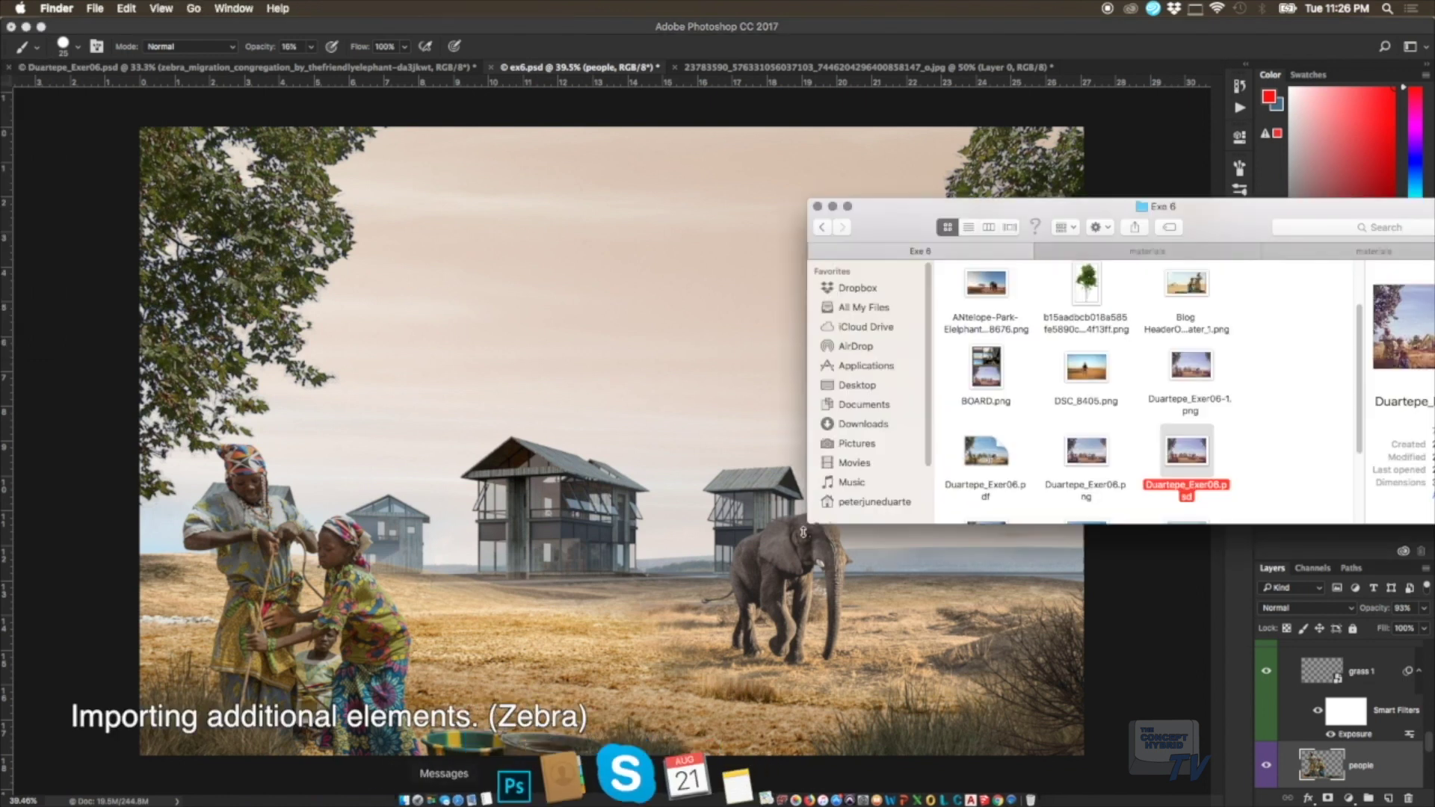
pyautogui.scroll(-5, 1014, 457)
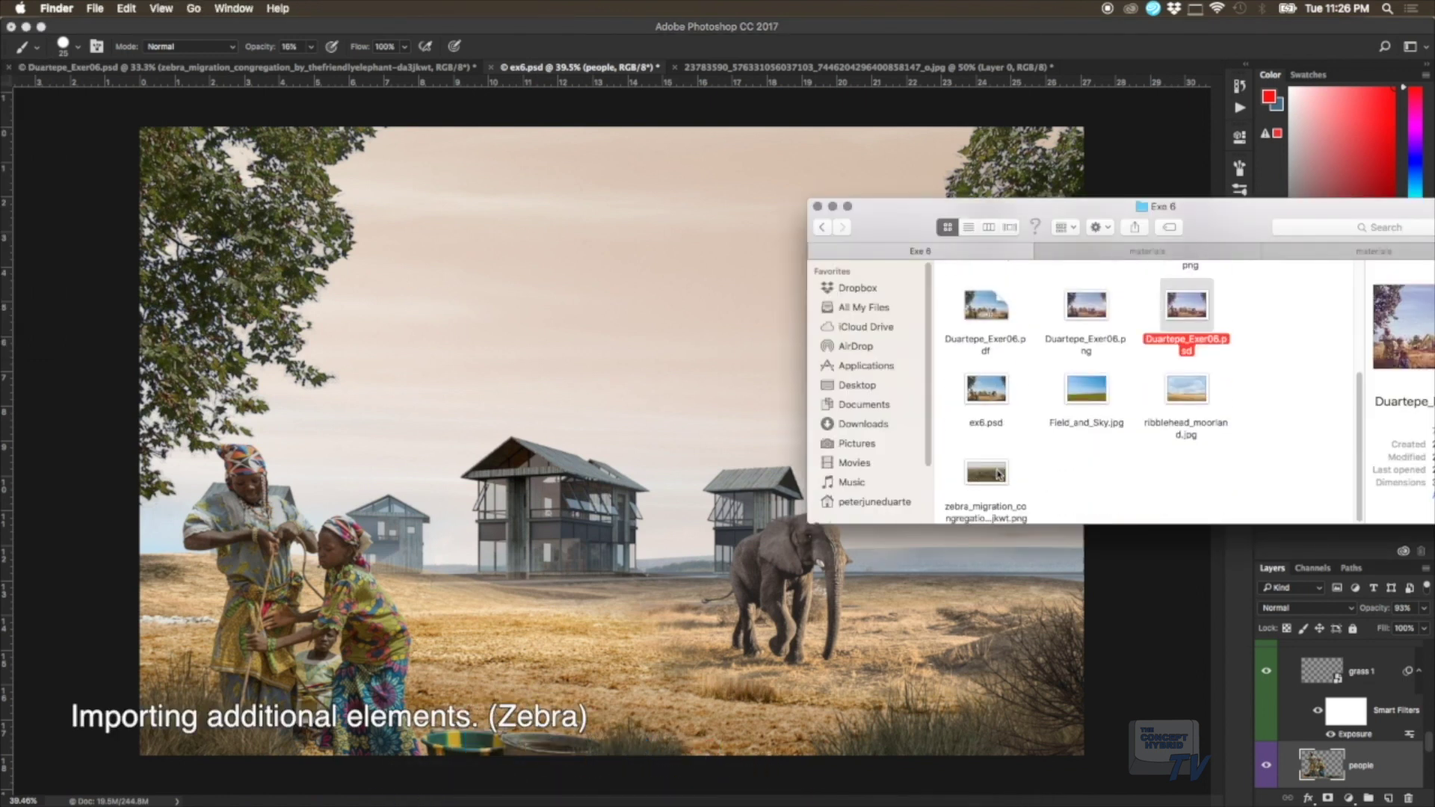
pyautogui.moveTo(999, 475); pyautogui.dragTo(722, 473)
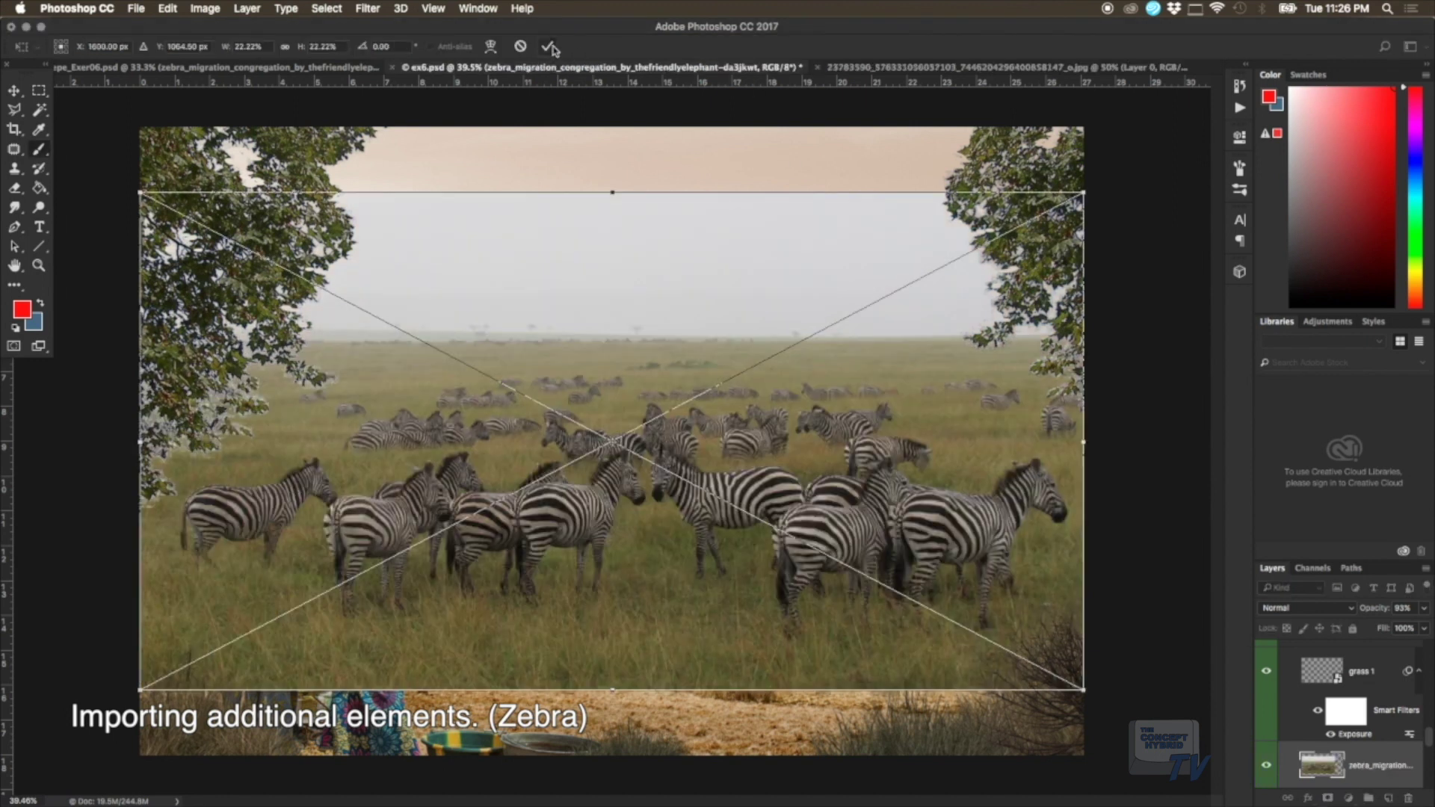
pyautogui.click(550, 47)
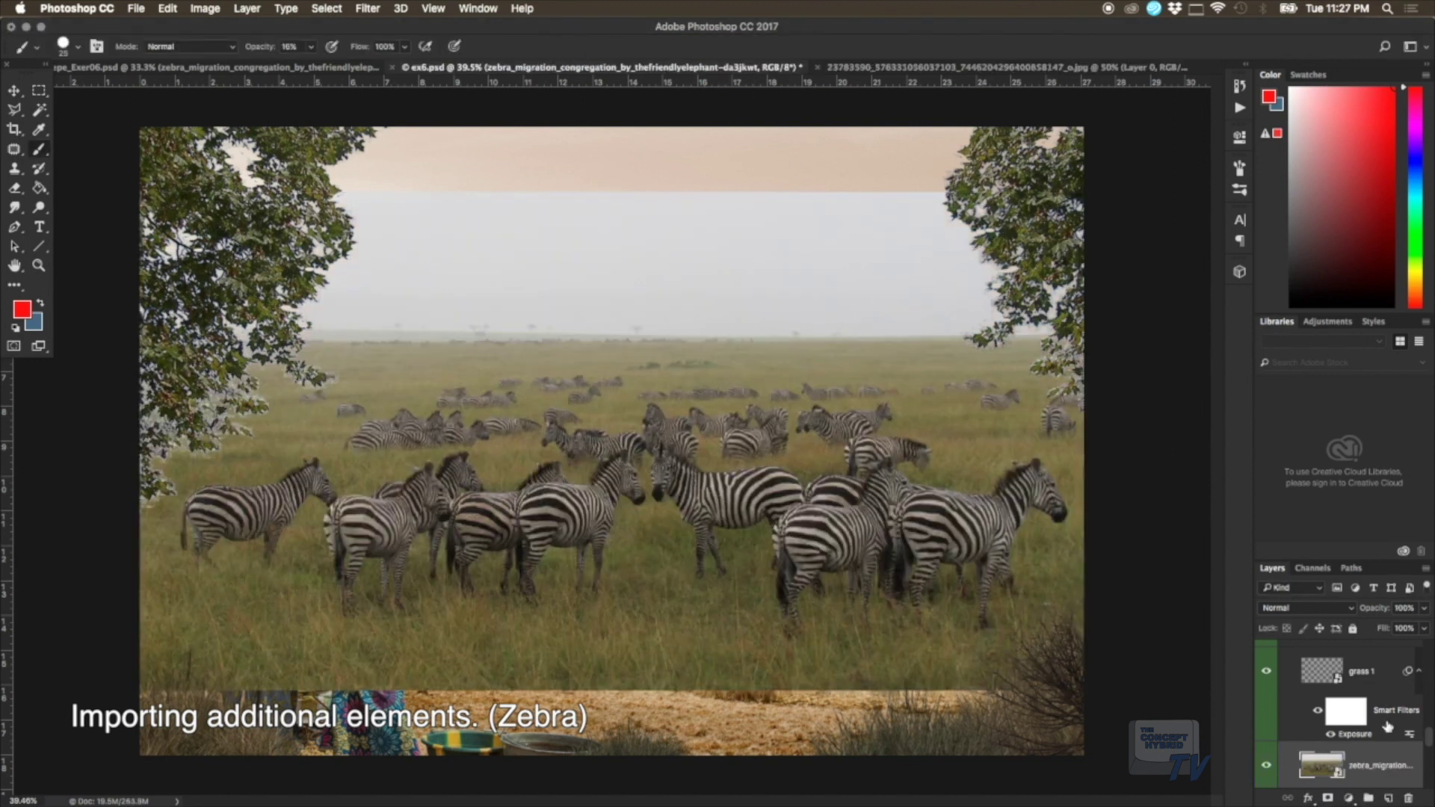
pyautogui.rightClick(1387, 760)
pyautogui.click(1271, 413)
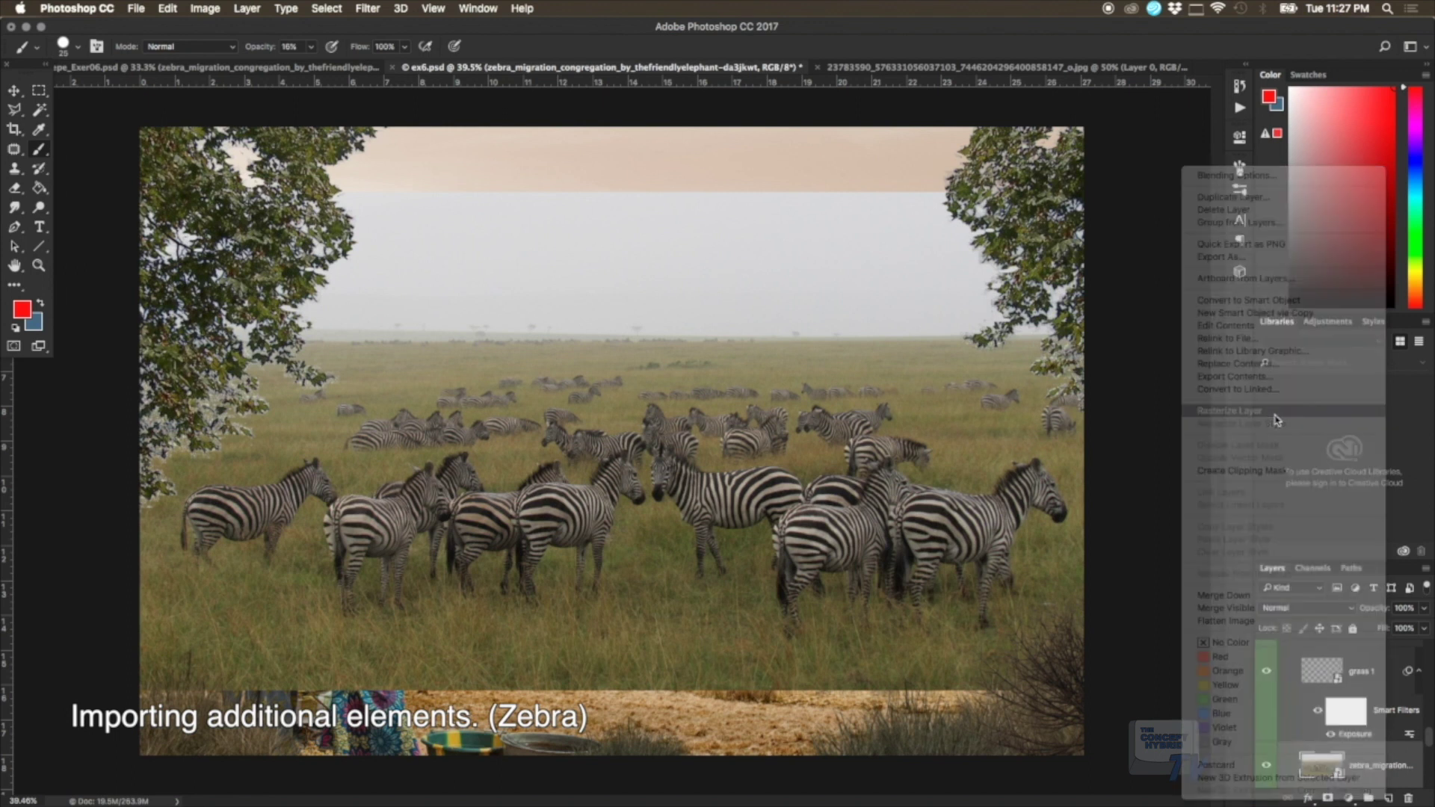
# Step: Delete the zebra photo's sky, horizon band and foreground grass with the Magic Wand
pyautogui.click(43, 111)
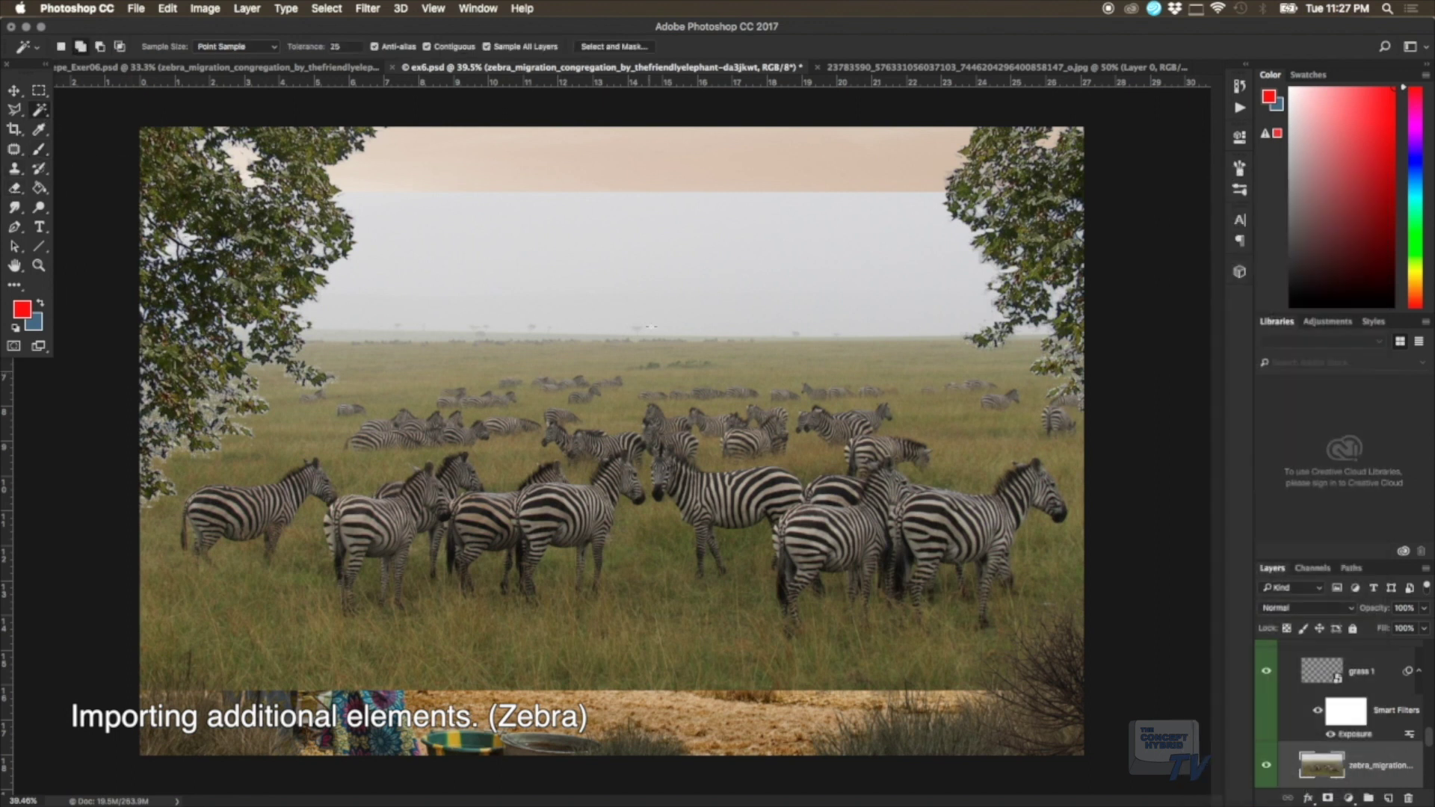
pyautogui.click(655, 329)
pyautogui.press('Delete')
pyautogui.keyDown('shift'); pyautogui.click(671, 396); pyautogui.keyUp('shift')
pyautogui.press('Delete')
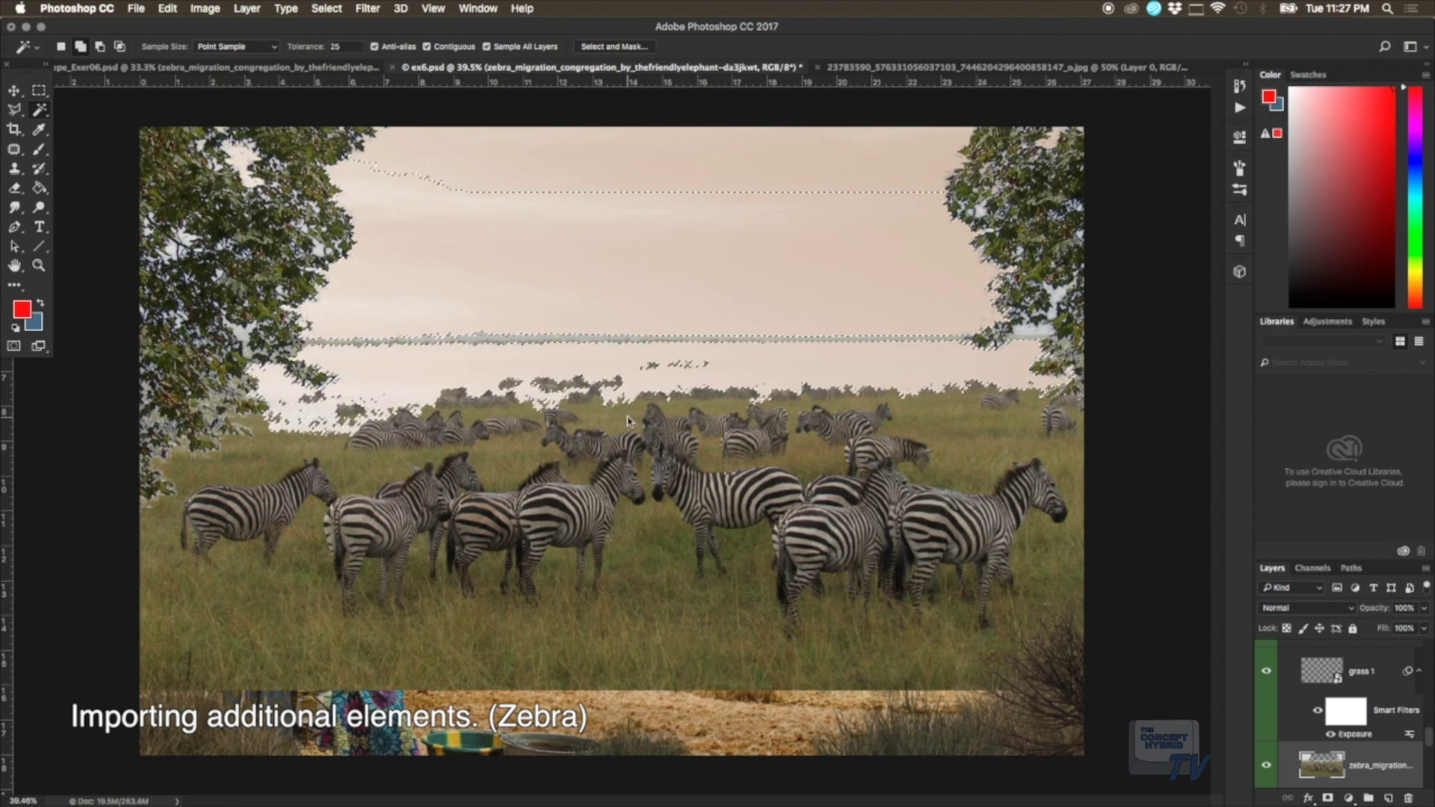
pyautogui.keyDown('shift'); pyautogui.click(527, 456); pyautogui.keyUp('shift')
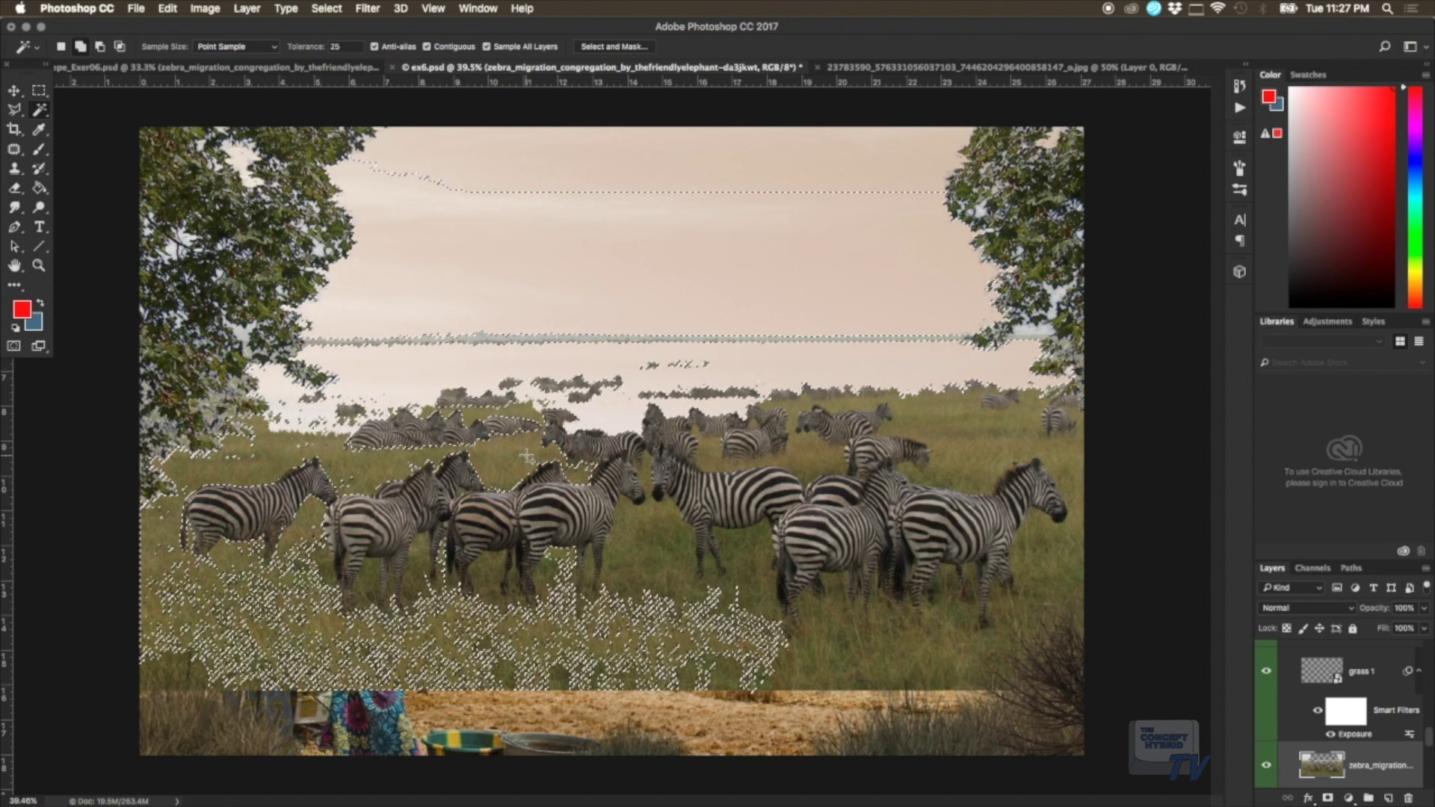
pyautogui.press('Delete')
pyautogui.keyDown('shift'); pyautogui.click(674, 531); pyautogui.keyUp('shift')
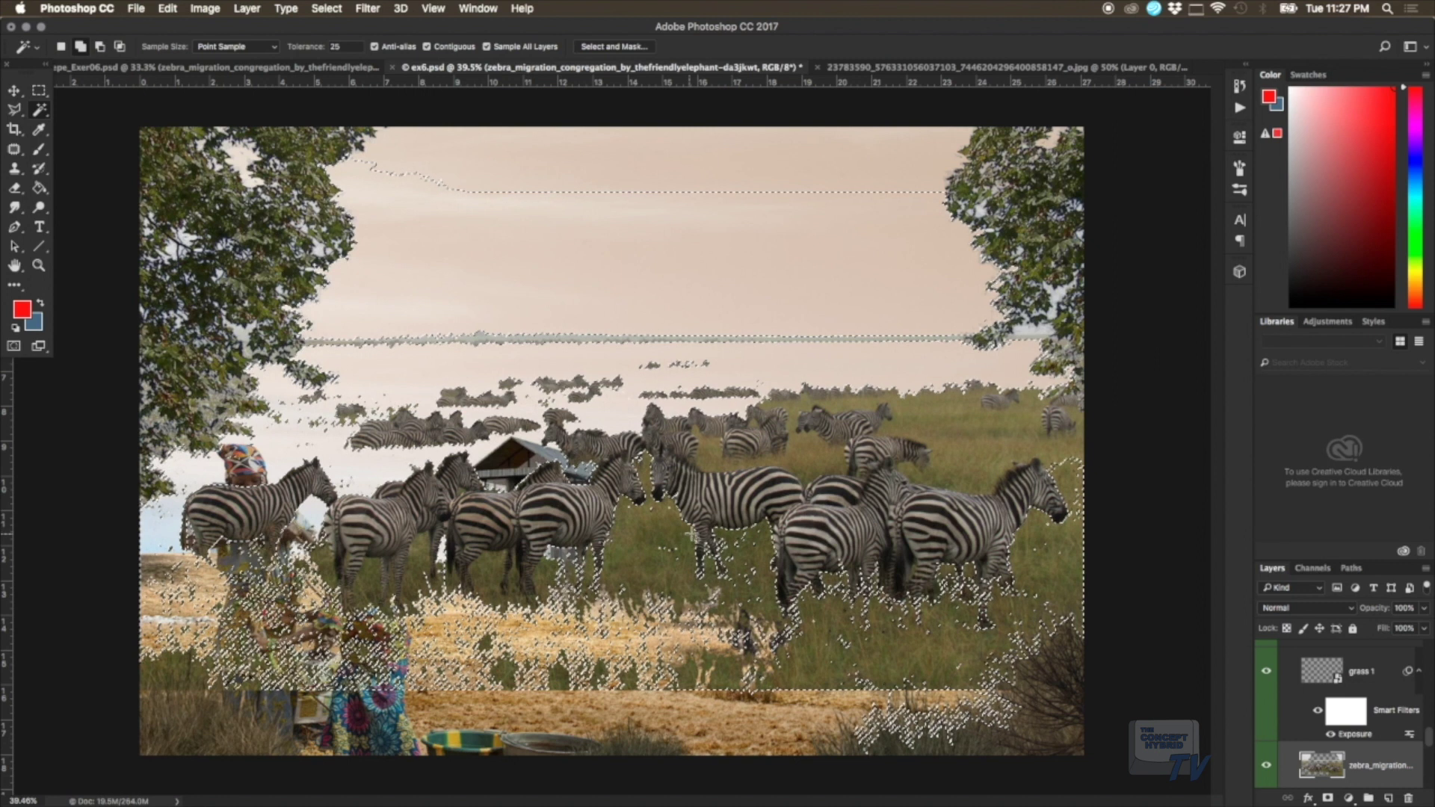
pyautogui.press('Delete')
pyautogui.keyDown('shift'); pyautogui.click(981, 449); pyautogui.keyUp('shift')
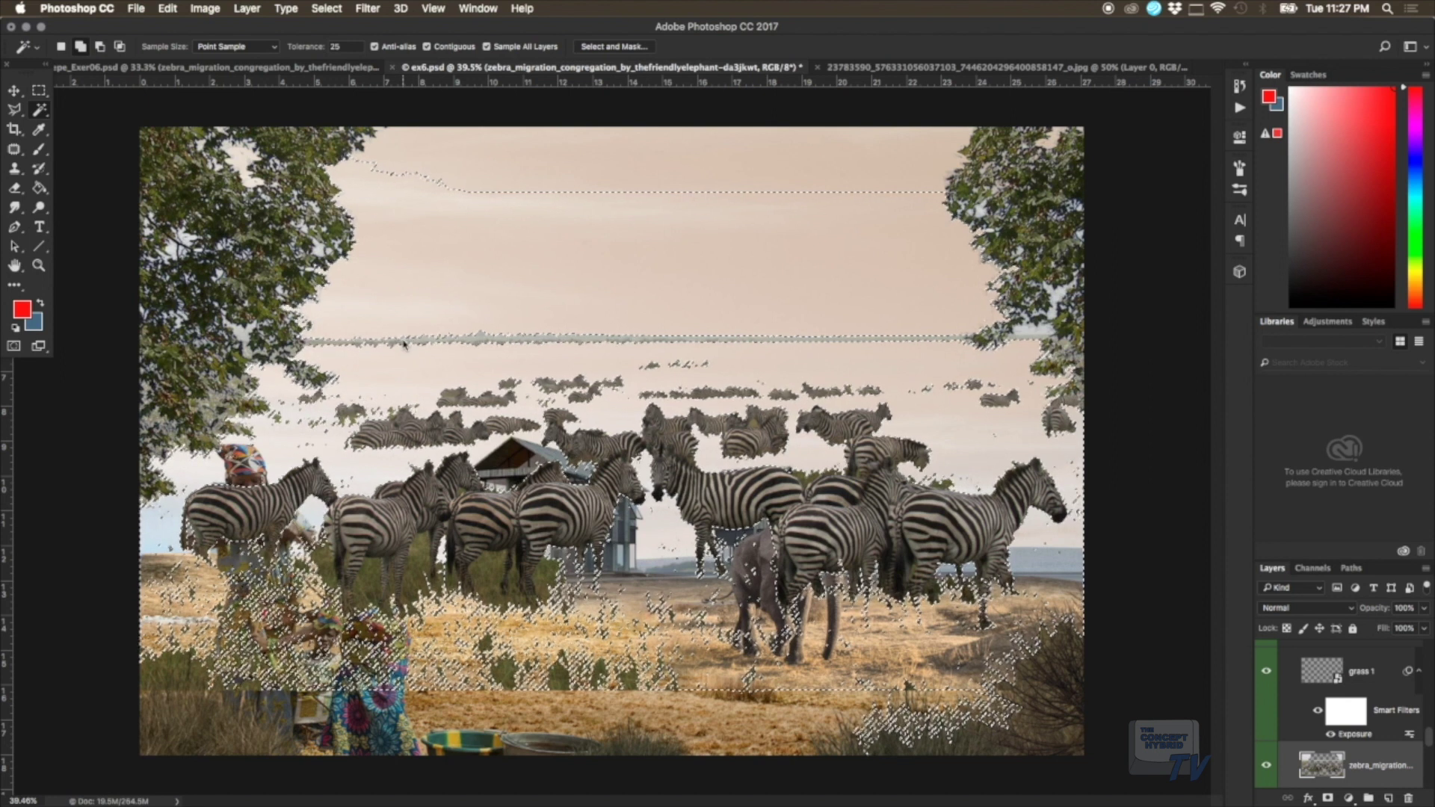
pyautogui.hotkey('ctrl', 'd')
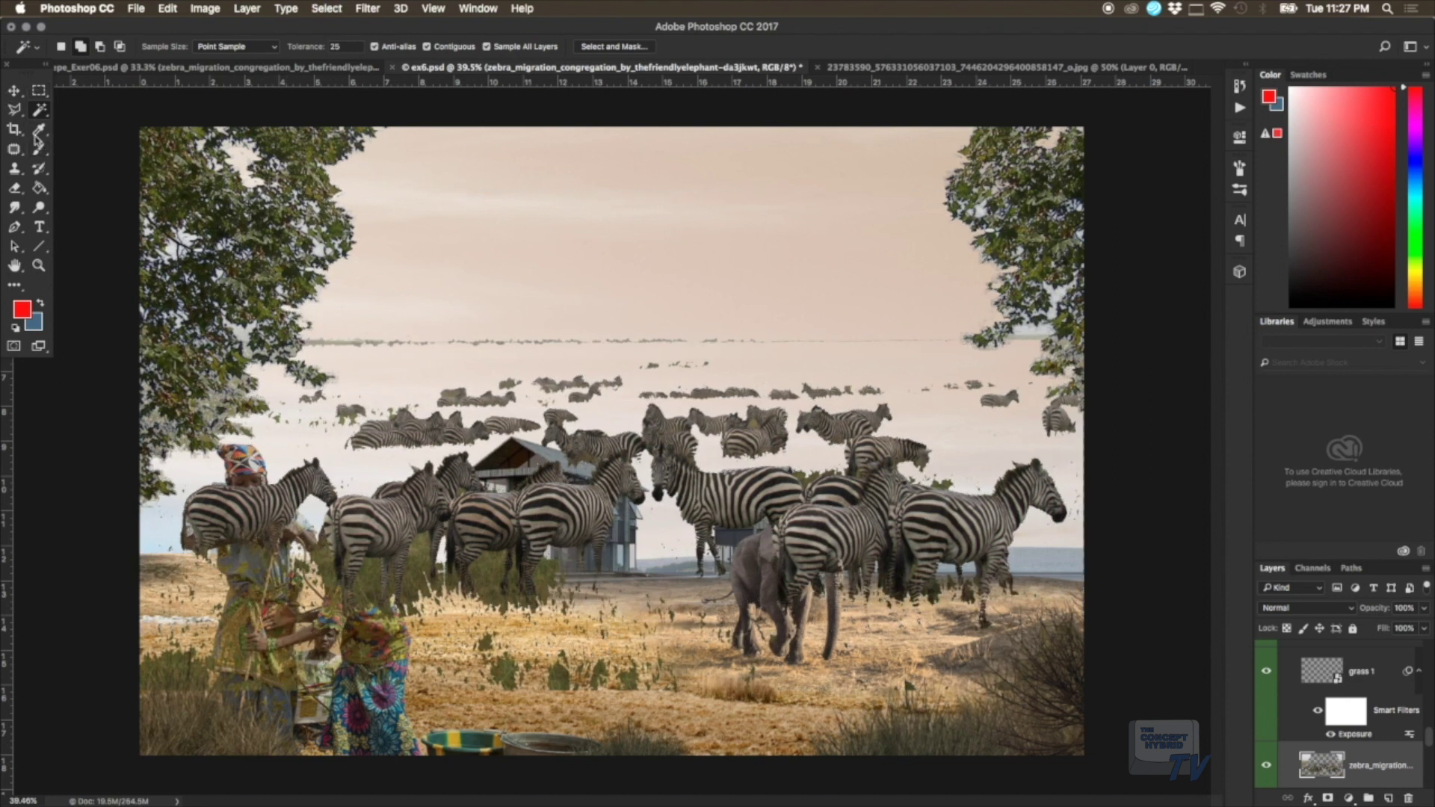
# Step: Erase the thin line of distant zebras on the horizon with a 70 px eraser
pyautogui.click(25, 190)
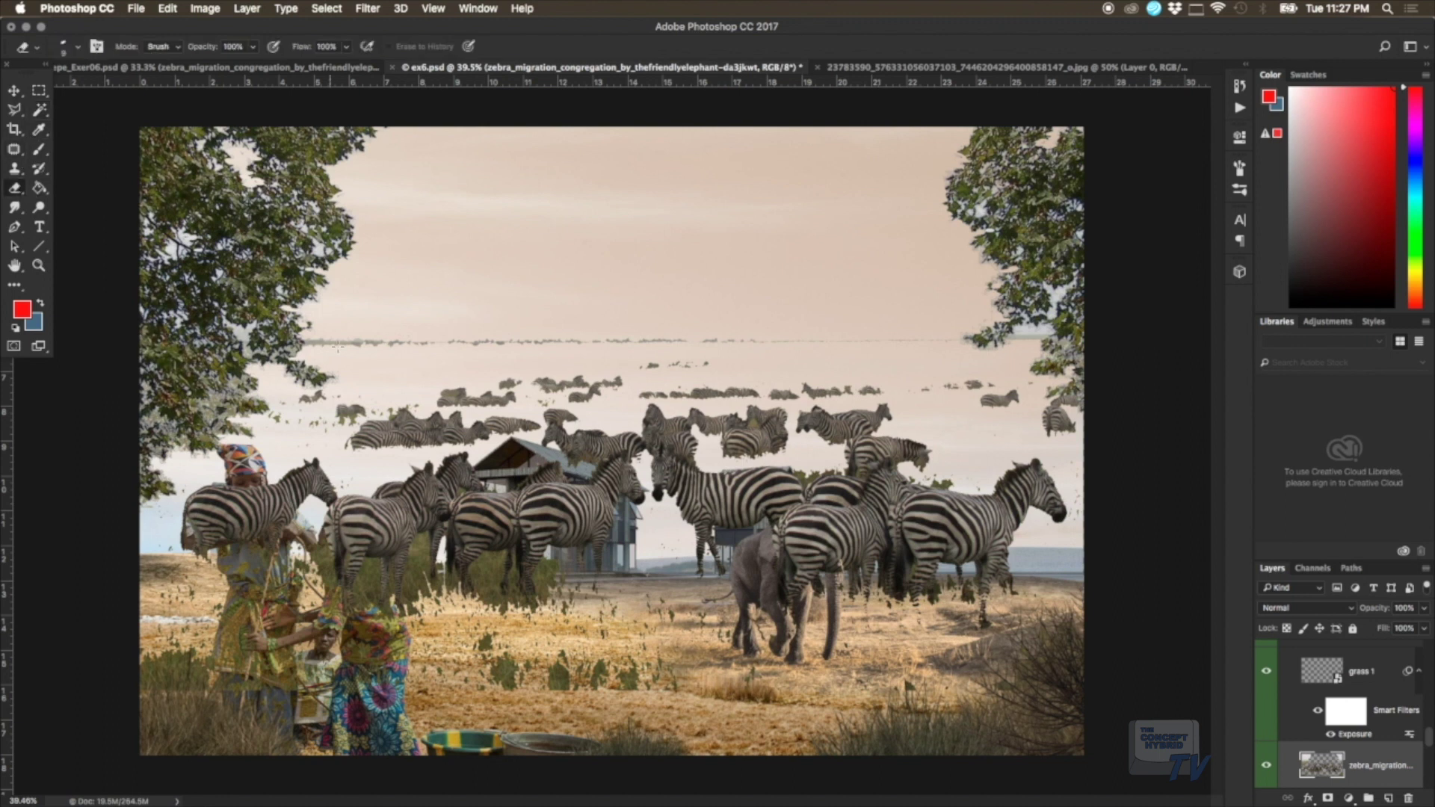
pyautogui.rightClick(336, 348)
pyautogui.moveTo(417, 375); pyautogui.dragTo(442, 379)
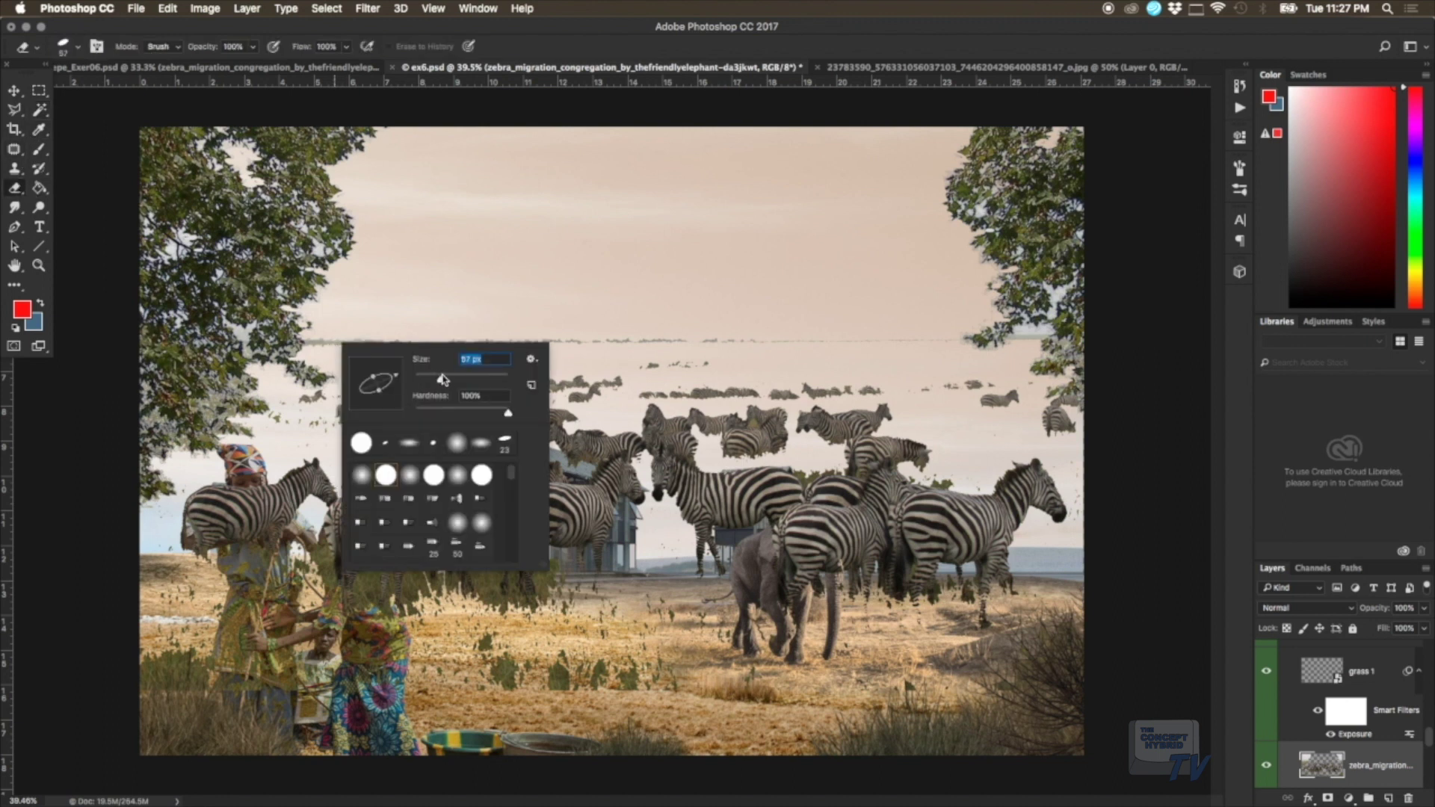
pyautogui.rightClick(445, 284)
pyautogui.press('Escape')
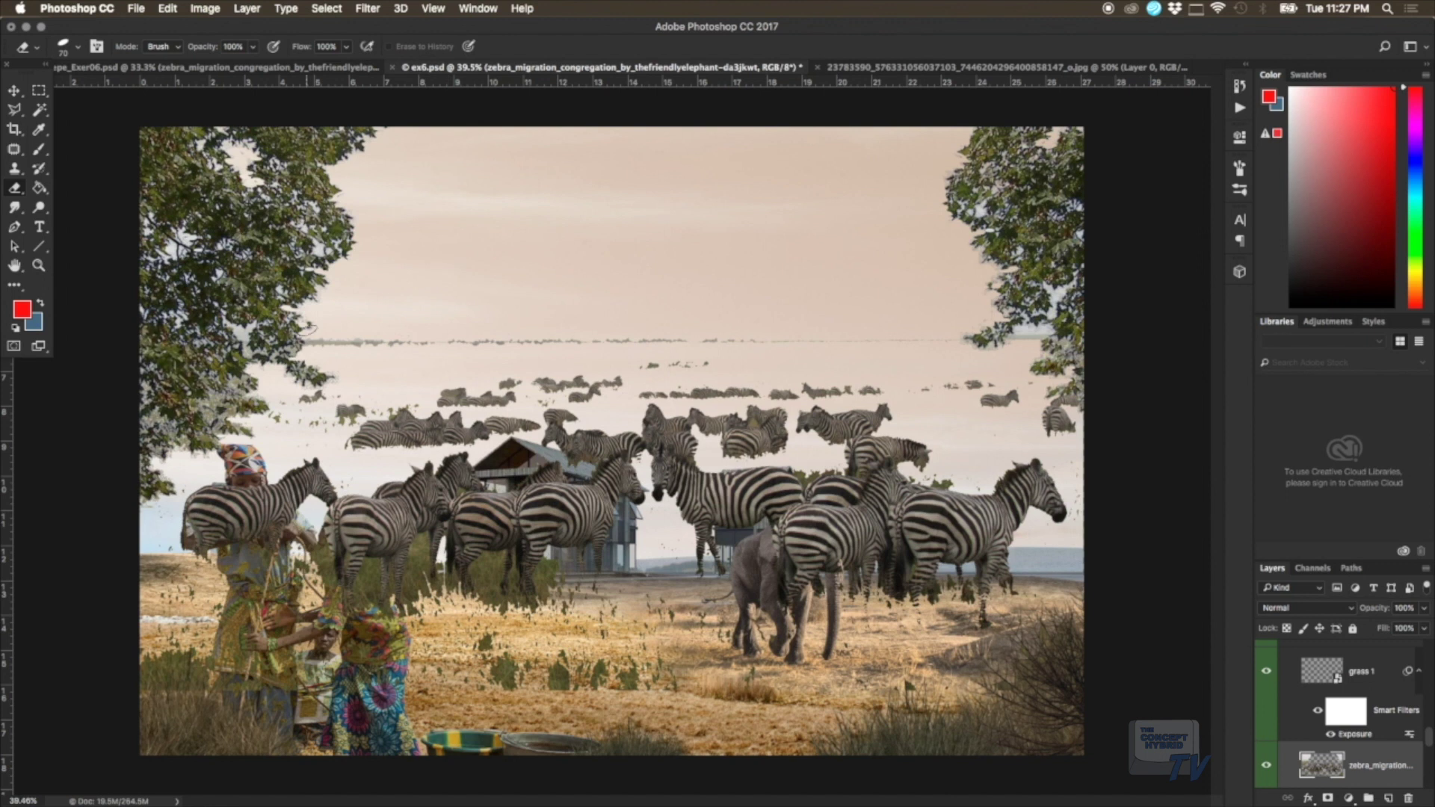
pyautogui.moveTo(385, 344); pyautogui.dragTo(814, 344)
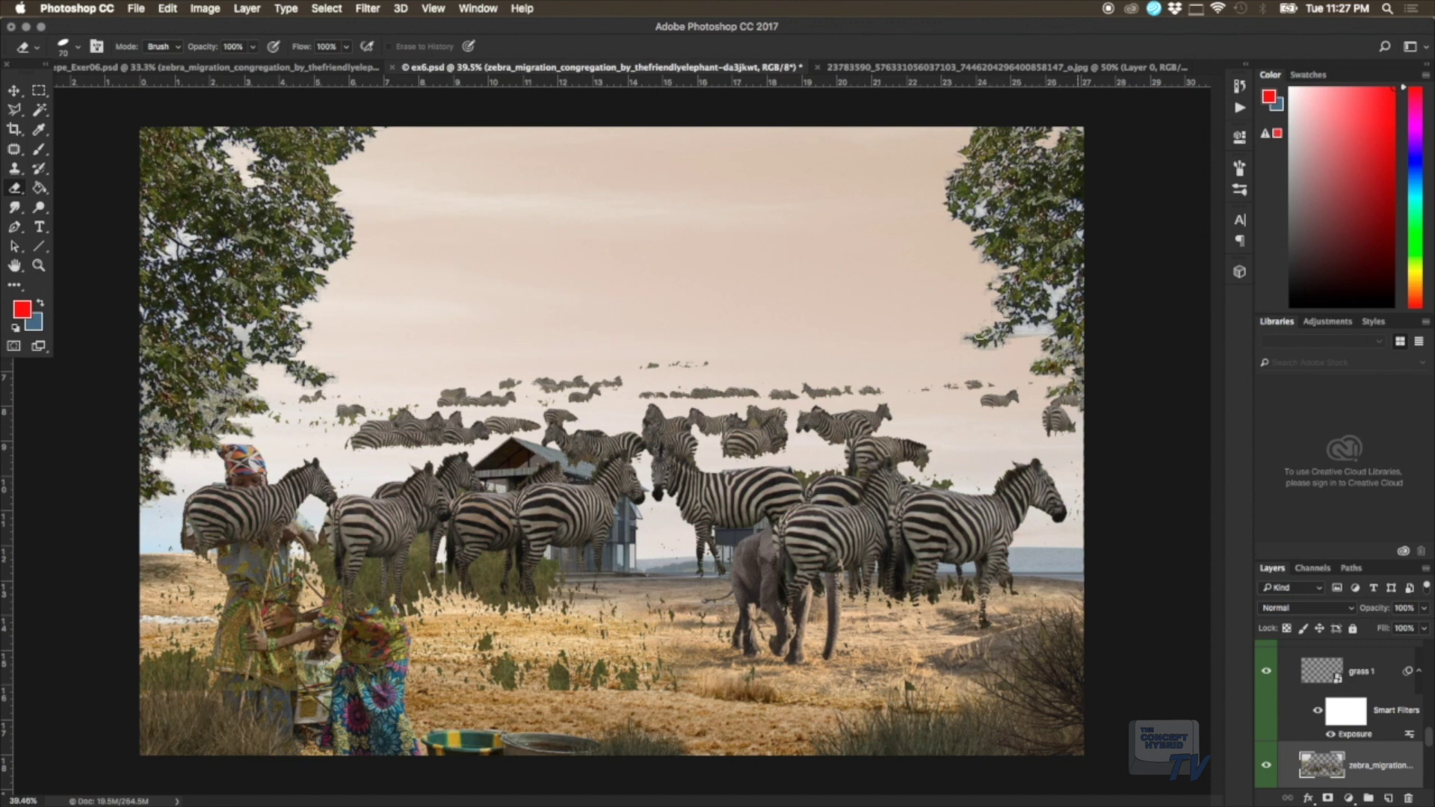
pyautogui.rightClick(795, 269)
pyautogui.moveTo(931, 284); pyautogui.dragTo(653, 185)
pyautogui.press('Escape')
# Step: Make rectangular selections over the top, the left edge and the bottom strip, then deselect
pyautogui.click(38, 91)
pyautogui.moveTo(140, 127)
pyautogui.mouseDown()
pyautogui.moveTo(1123, 353)
pyautogui.moveTo(1125, 374)
pyautogui.mouseUp()
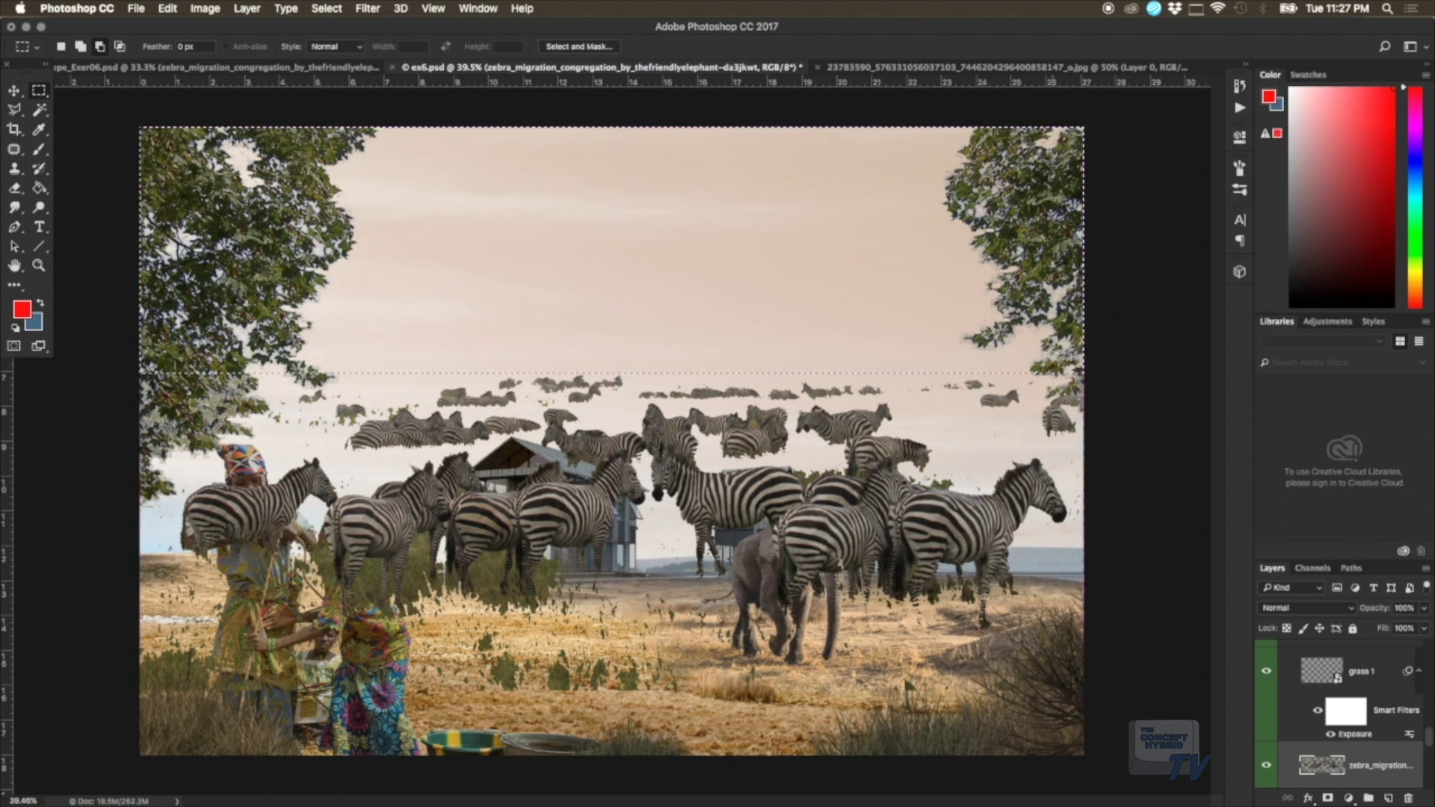
pyautogui.click(564, 338)
pyautogui.moveTo(139, 336); pyautogui.dragTo(289, 458)
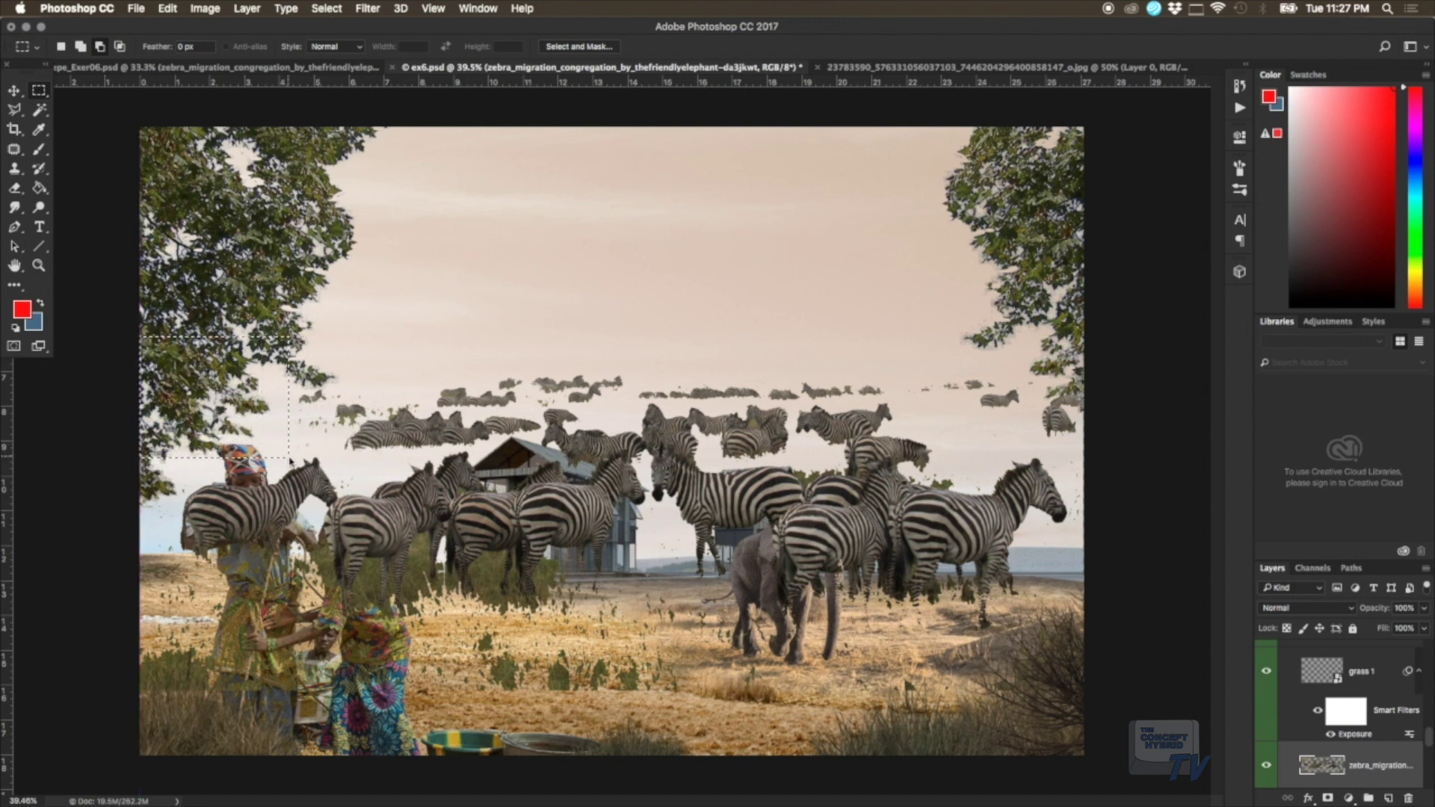
pyautogui.click(294, 464)
pyautogui.moveTo(108, 633); pyautogui.dragTo(781, 762)
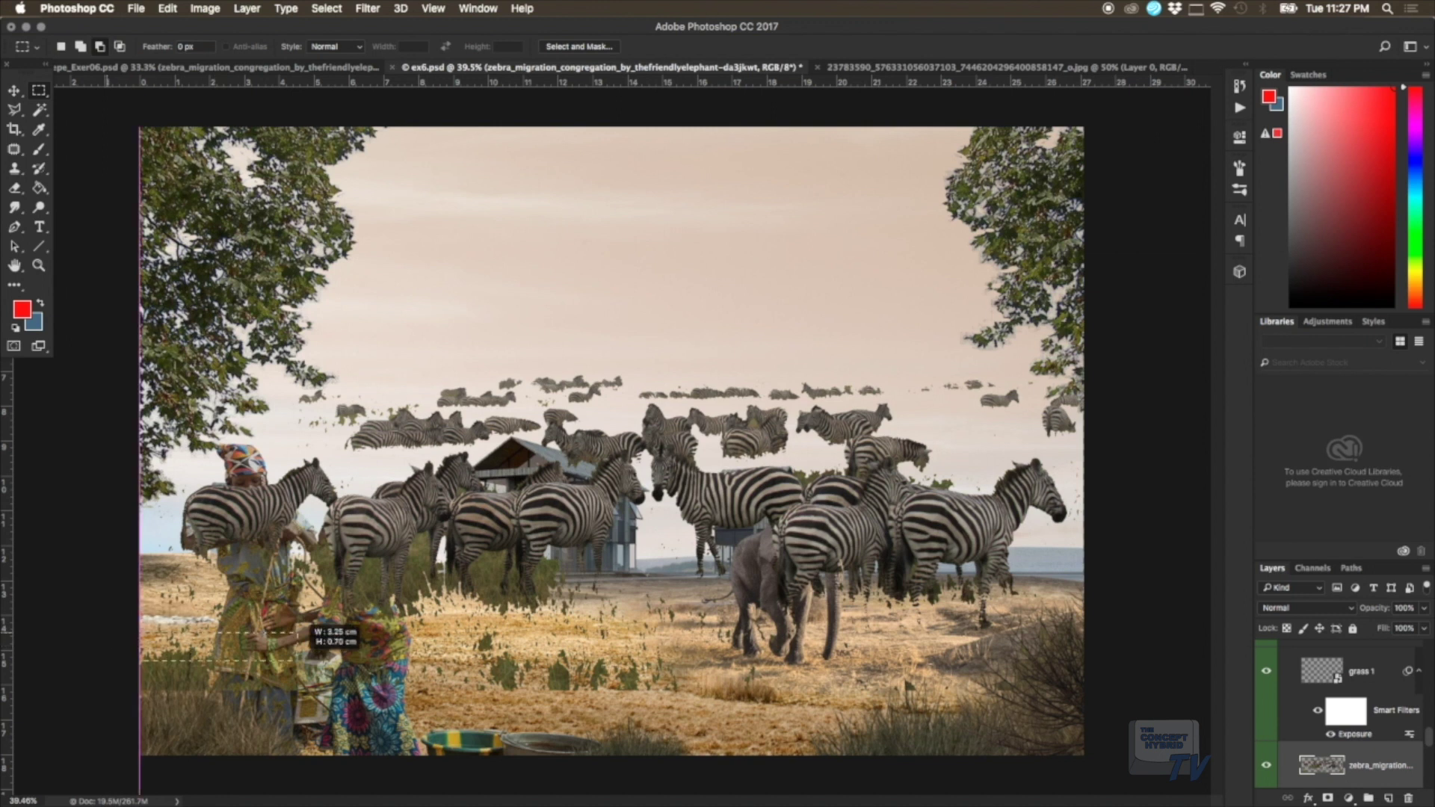
pyautogui.moveTo(781, 762); pyautogui.dragTo(1083, 755)
pyautogui.press('super+d')
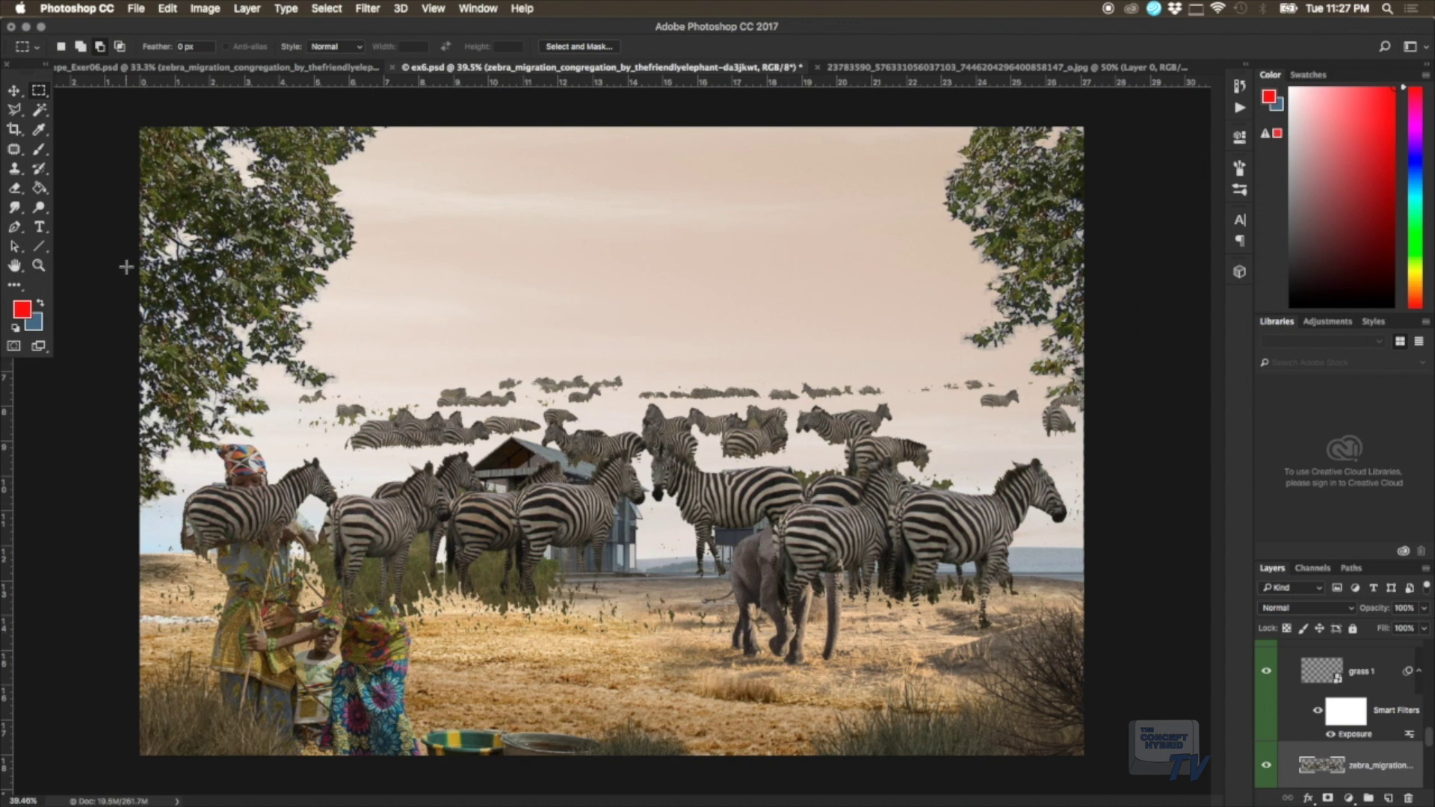
# Step: Delete the zebra-photo grass covering the woman's dress with the Magic Wand
pyautogui.click(41, 117)
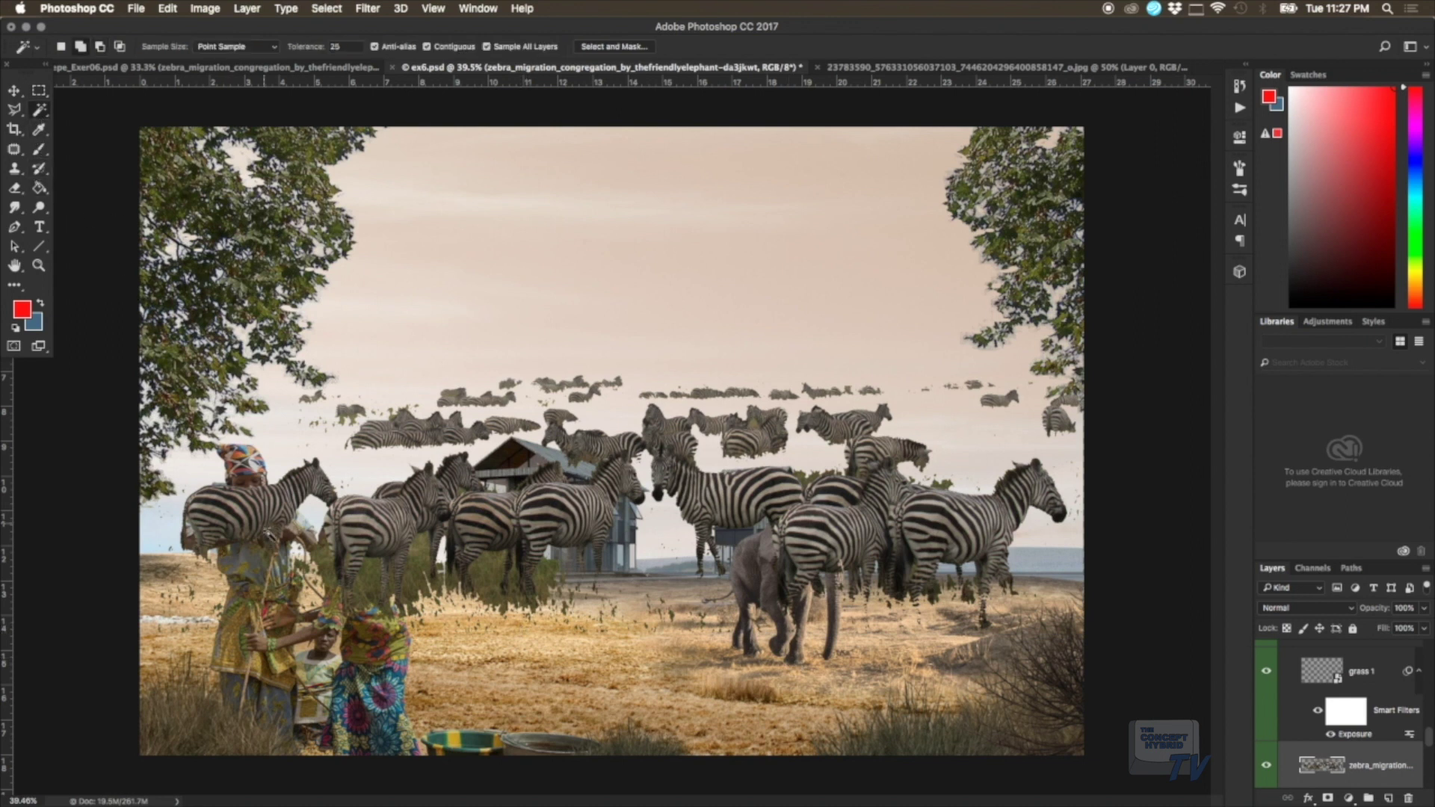
pyautogui.click(376, 583)
pyautogui.press('BackSpace')
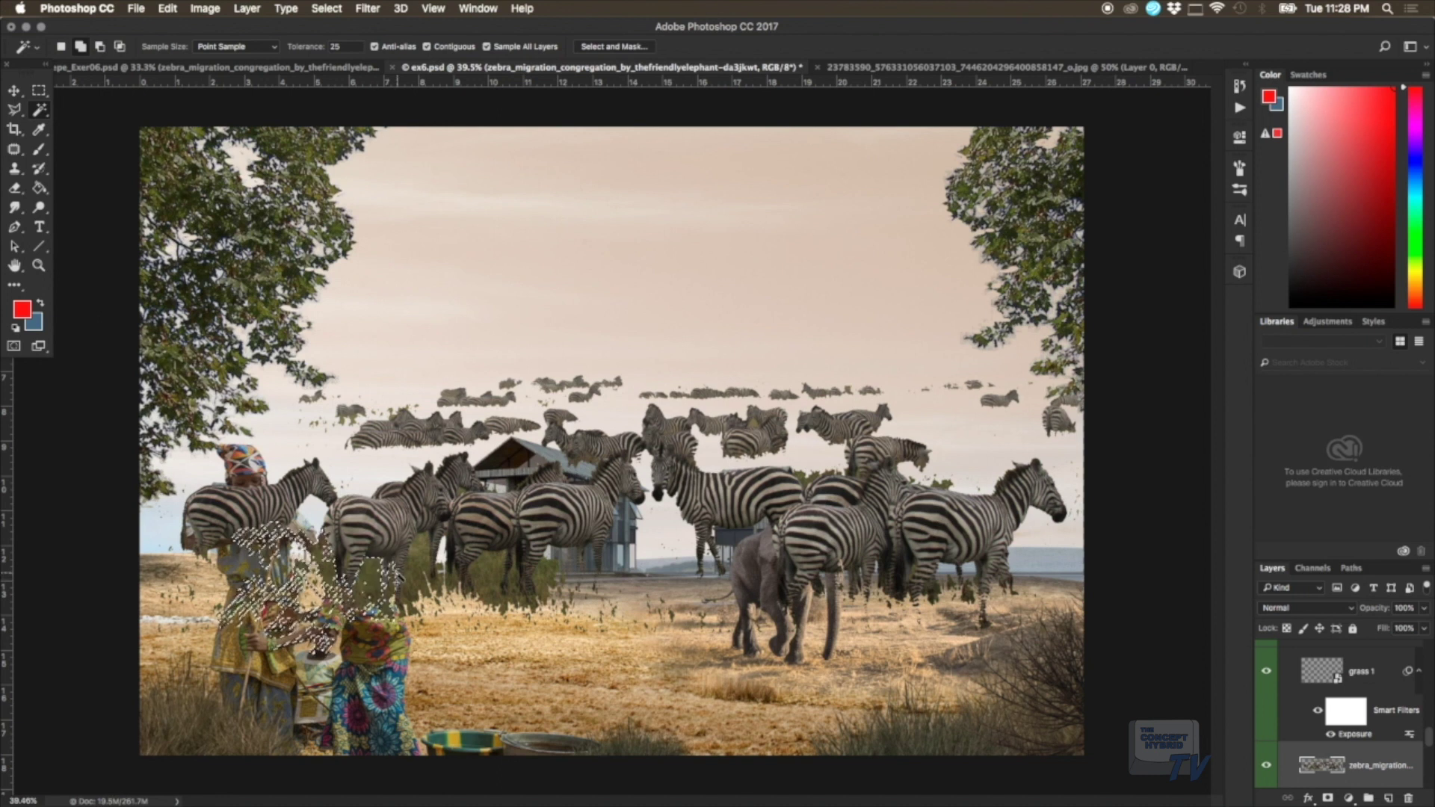
pyautogui.press('super+d')
pyautogui.write('20')
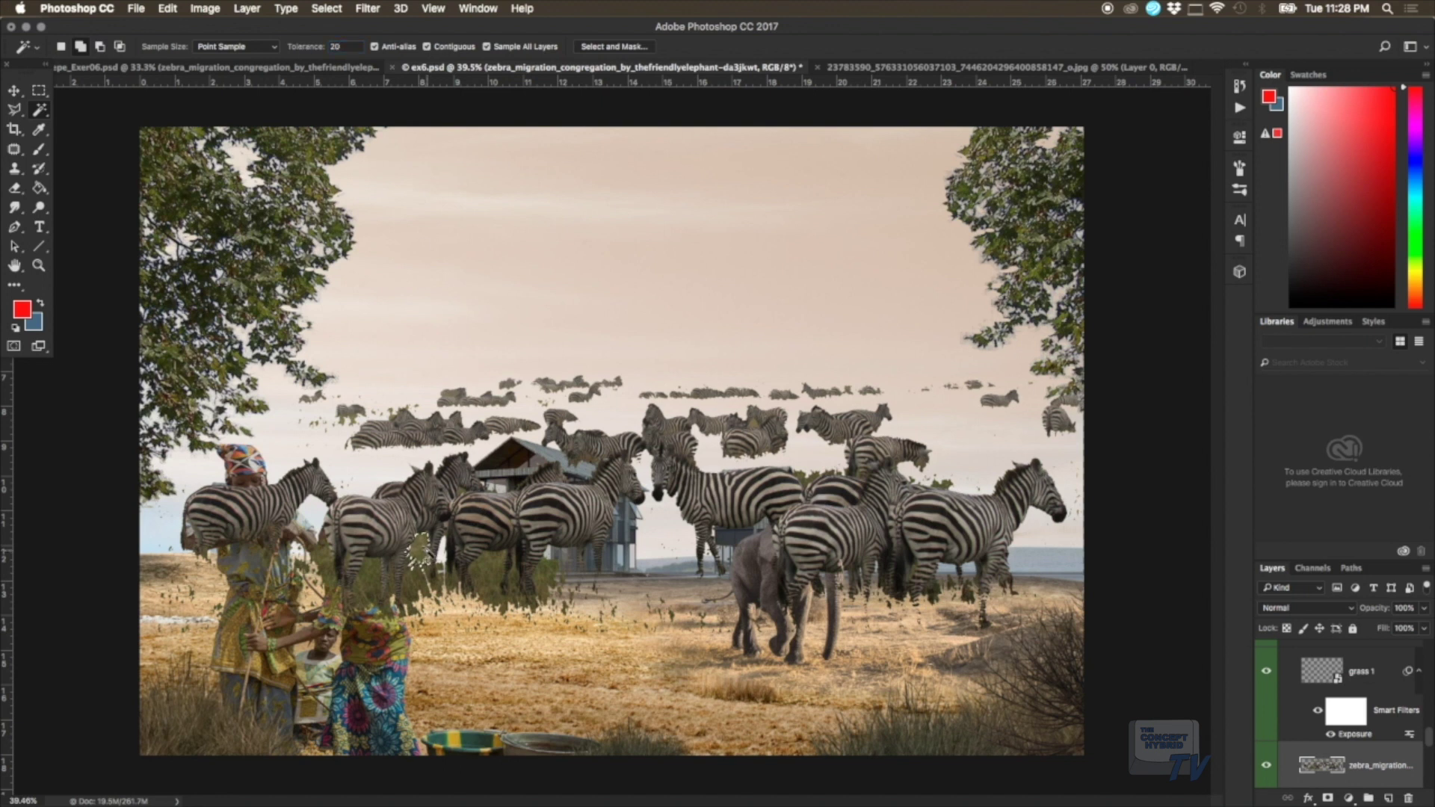
# Step: Select the grass patches in front of the houses and around the woman's head
pyautogui.click(482, 572)
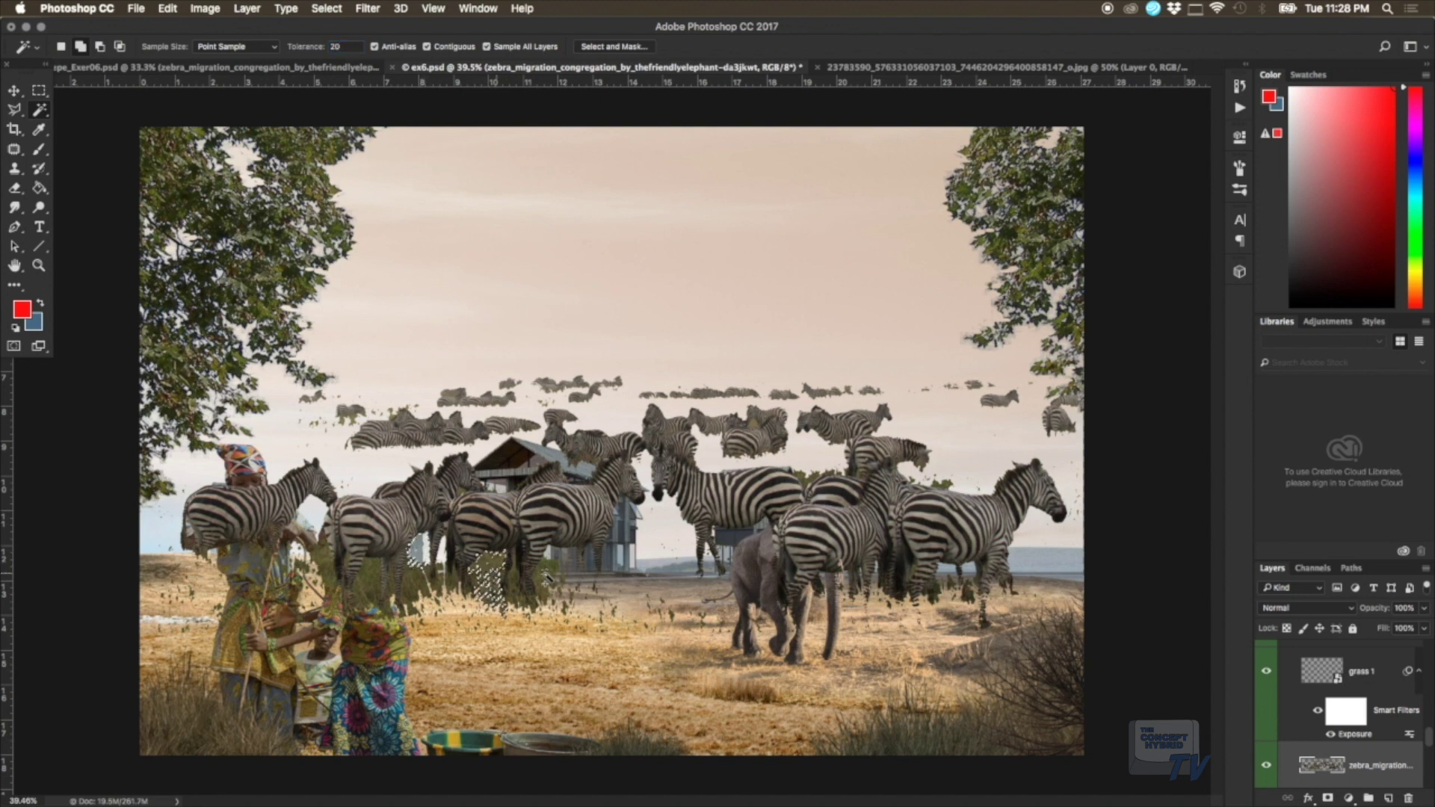
pyautogui.click(529, 580)
pyautogui.click(411, 575)
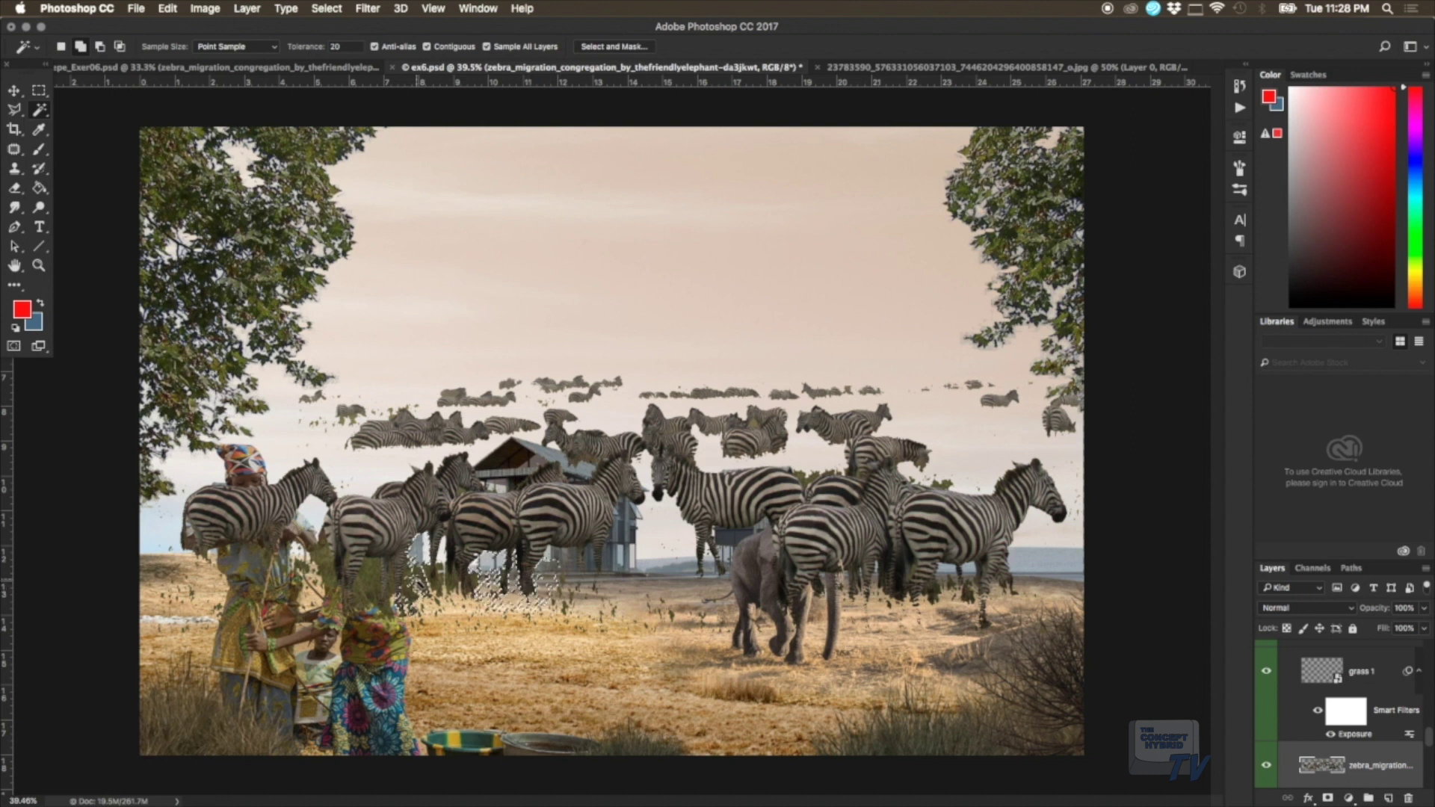
pyautogui.click(369, 590)
pyautogui.click(340, 572)
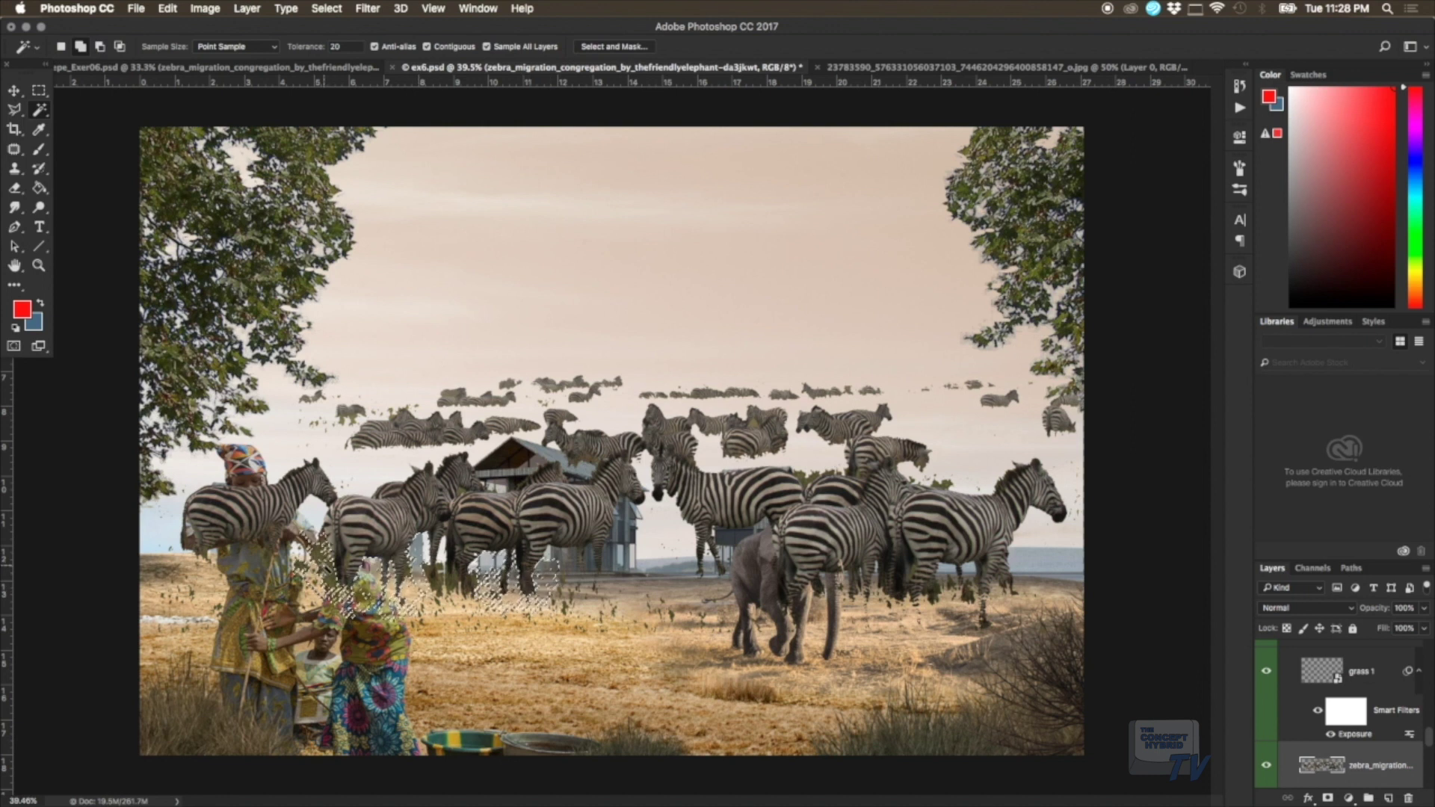
pyautogui.hotkey('ctrl', 'd')
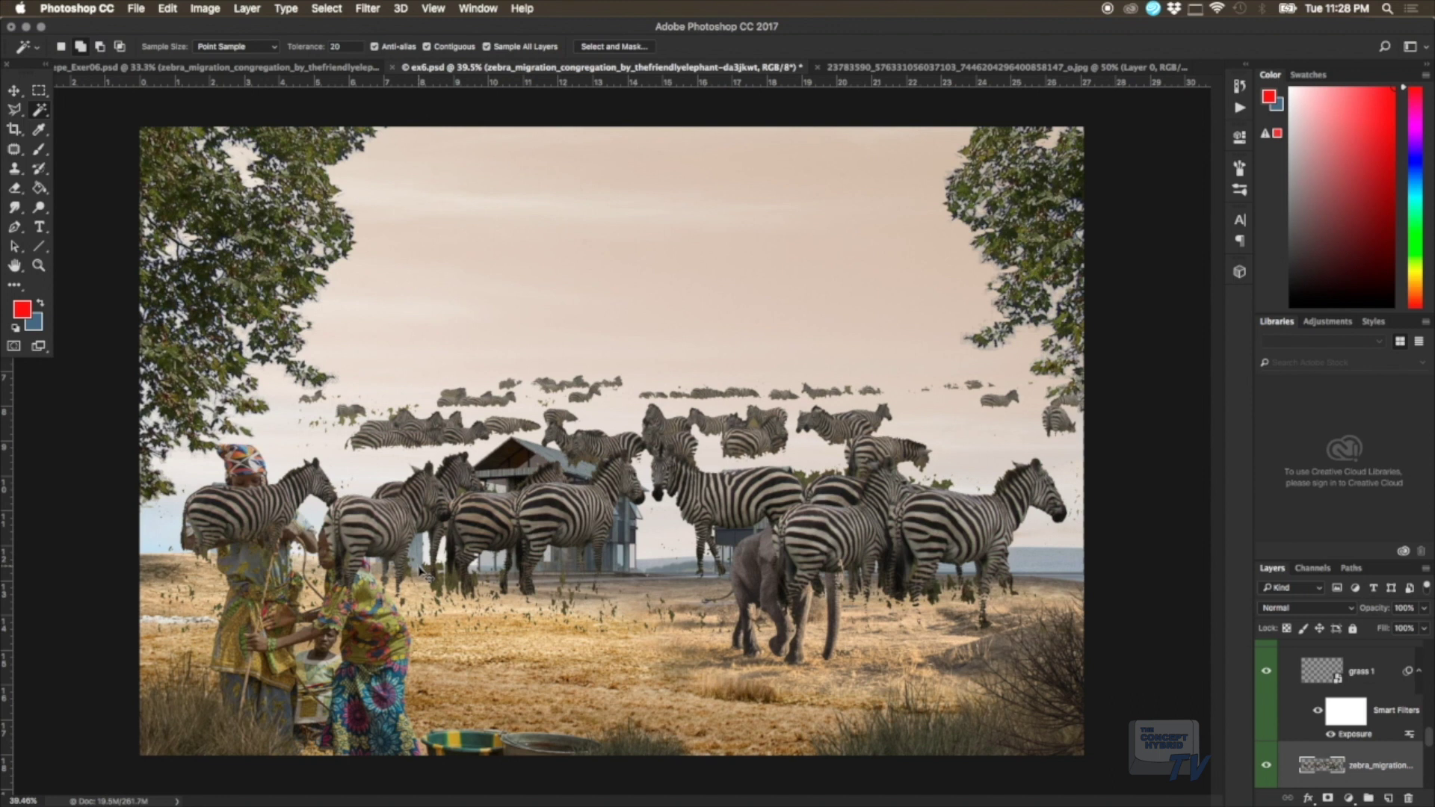
# Step: Start a free transform on the zebra layer and choose a transform option
pyautogui.hotkey('ctrl', 't')
pyautogui.rightClick(438, 547)
pyautogui.click(956, 655)
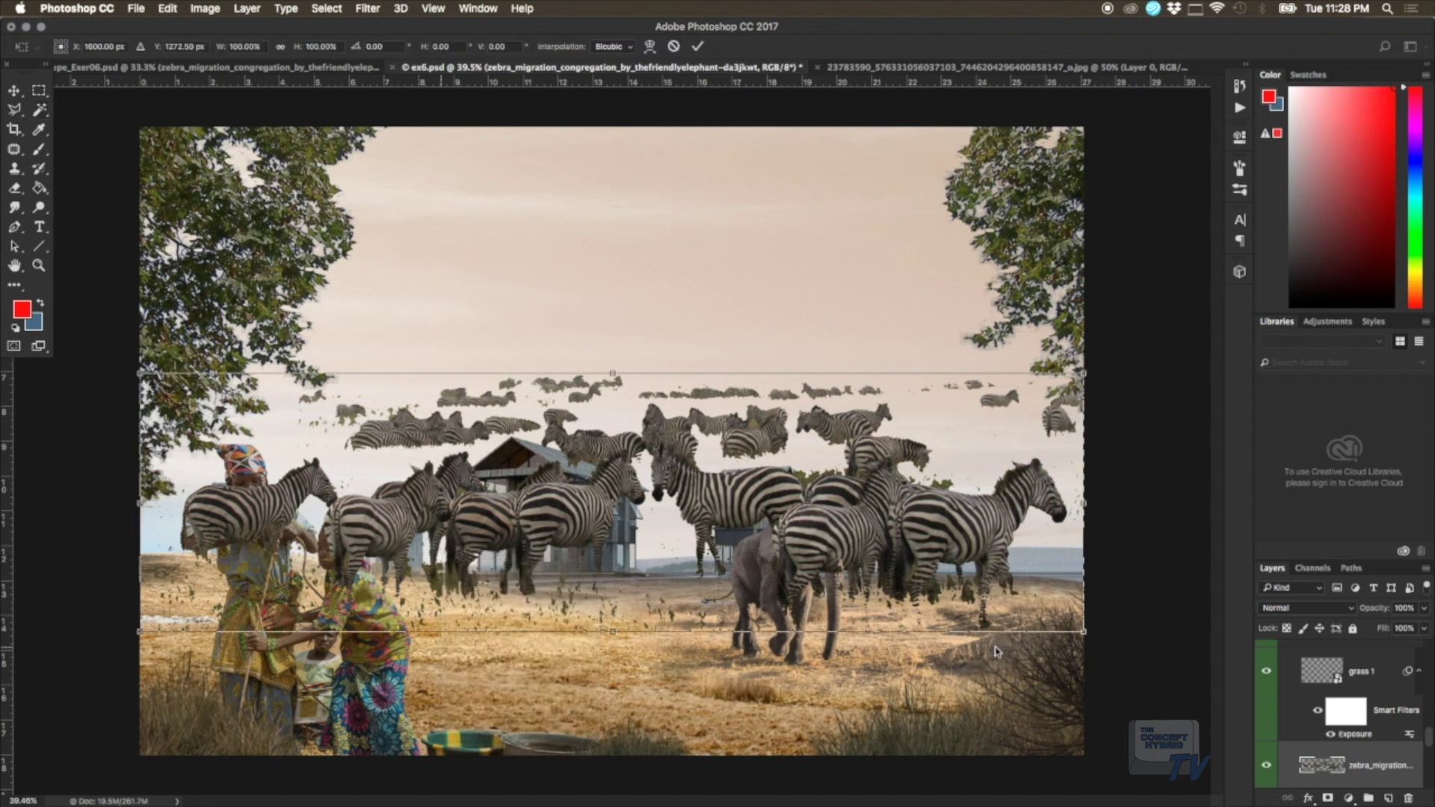
# Step: Scale the zebra herd to about 73% and place it on the lower-right grassland
pyautogui.moveTo(1085, 632); pyautogui.dragTo(712, 529)
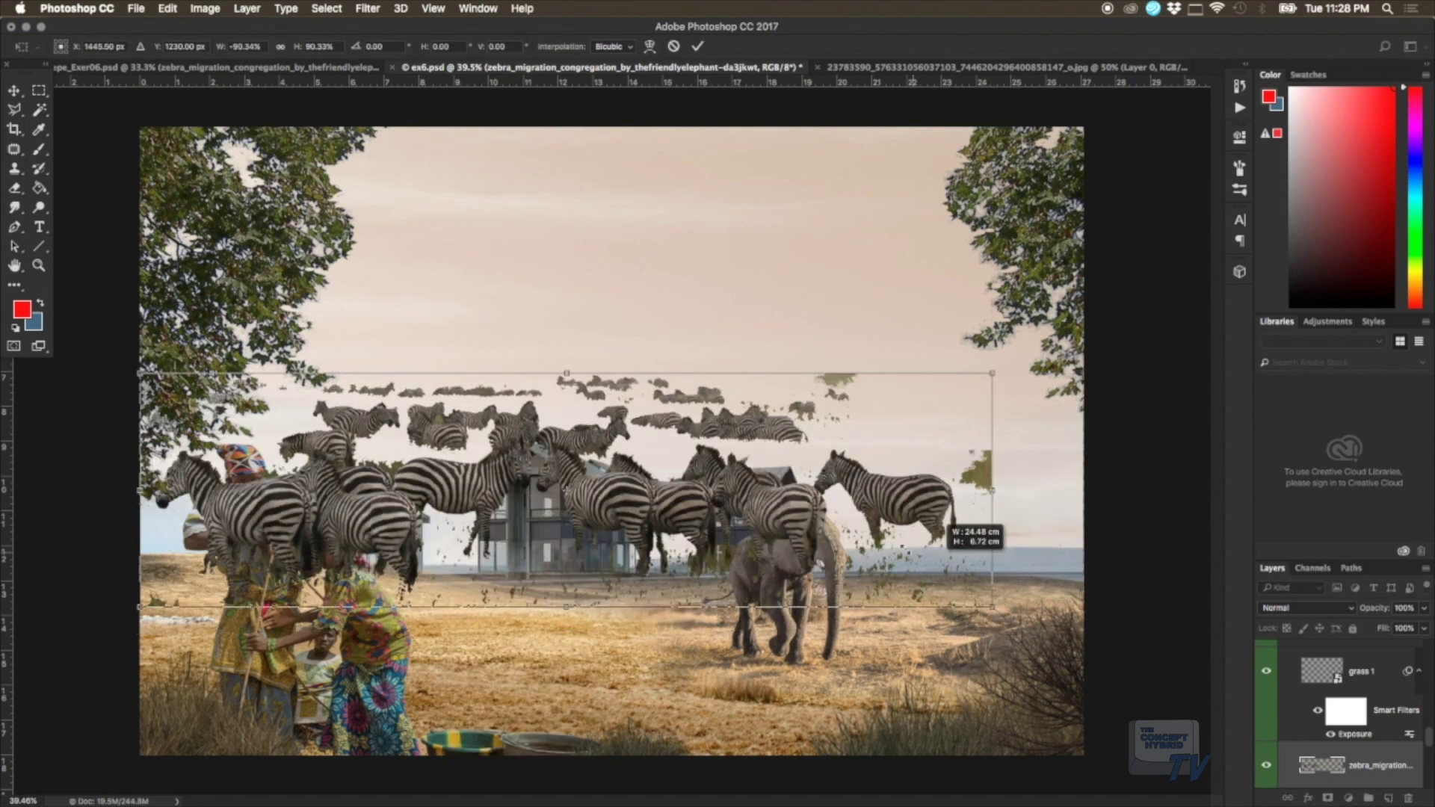
pyautogui.moveTo(559, 462); pyautogui.dragTo(889, 651)
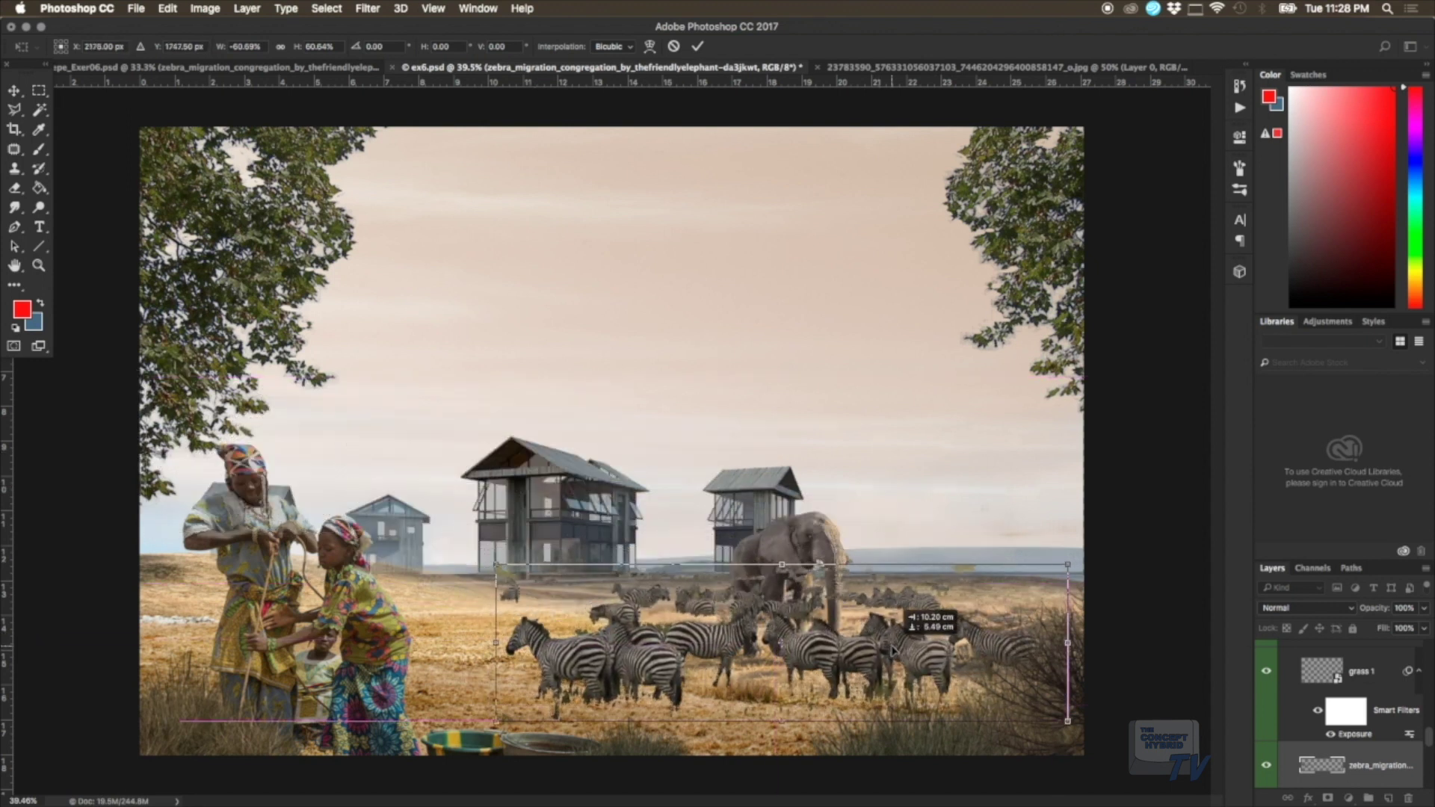
pyautogui.moveTo(891, 650); pyautogui.dragTo(914, 650)
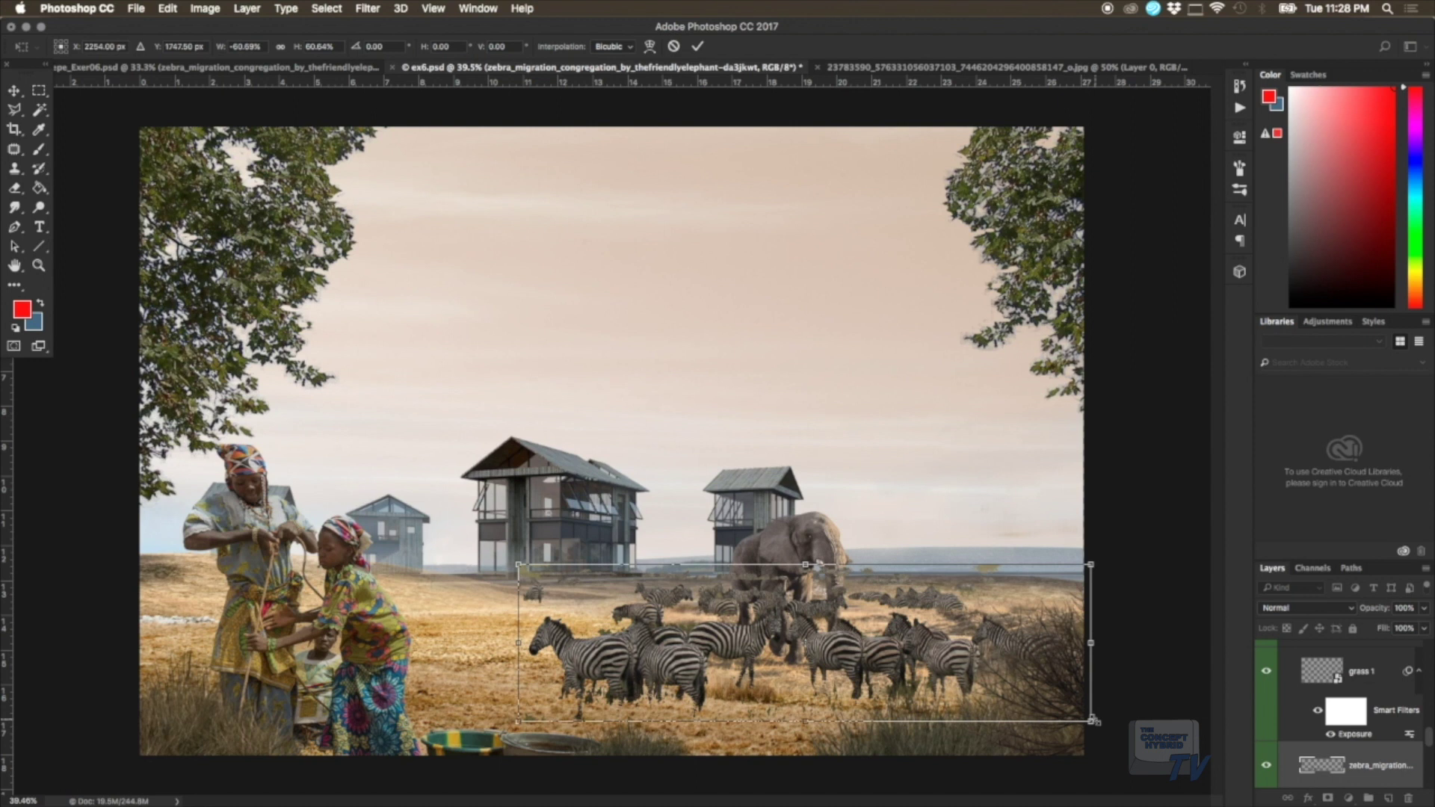
pyautogui.moveTo(1092, 721); pyautogui.dragTo(1038, 688)
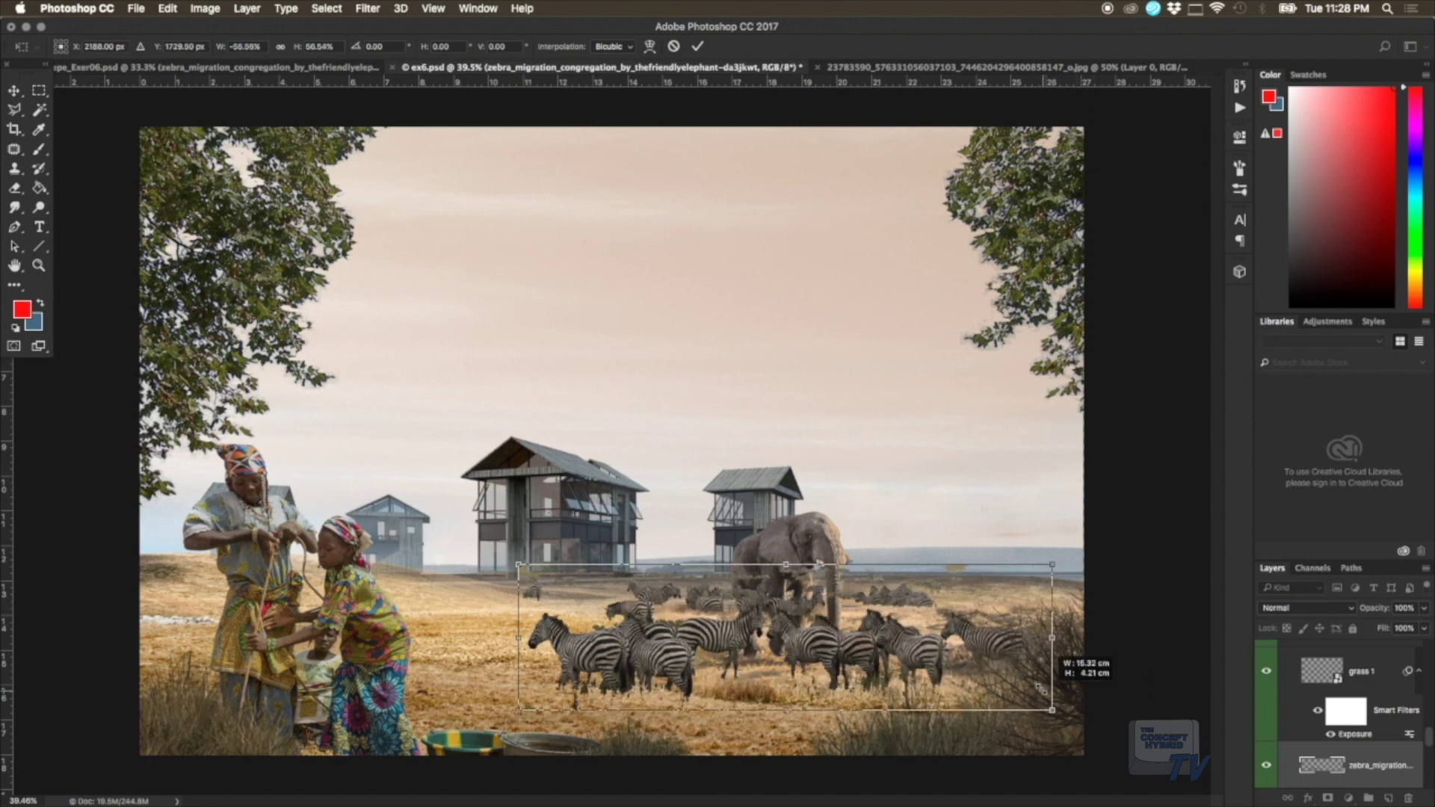
pyautogui.moveTo(1052, 695); pyautogui.dragTo(1100, 709)
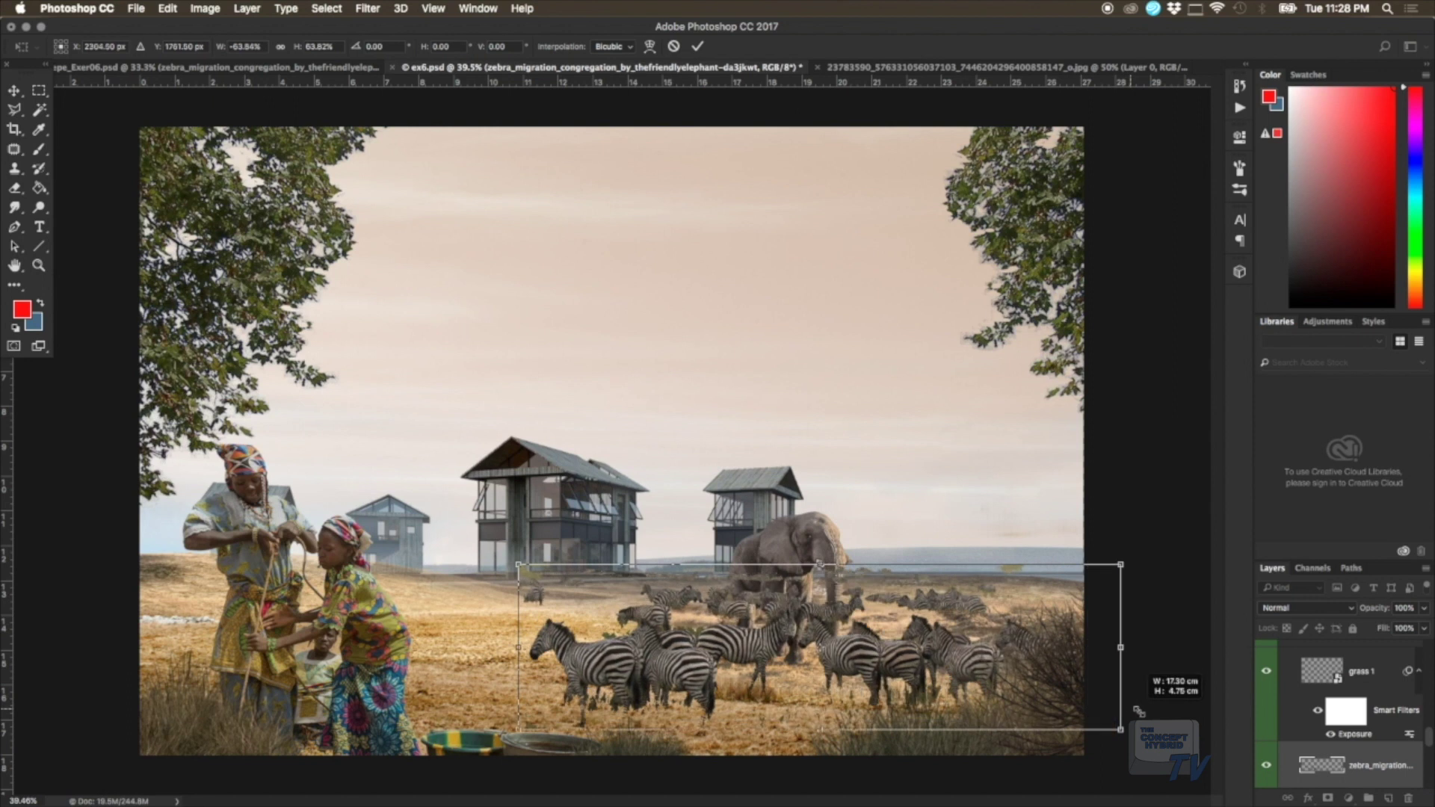
pyautogui.moveTo(981, 646); pyautogui.dragTo(998, 658)
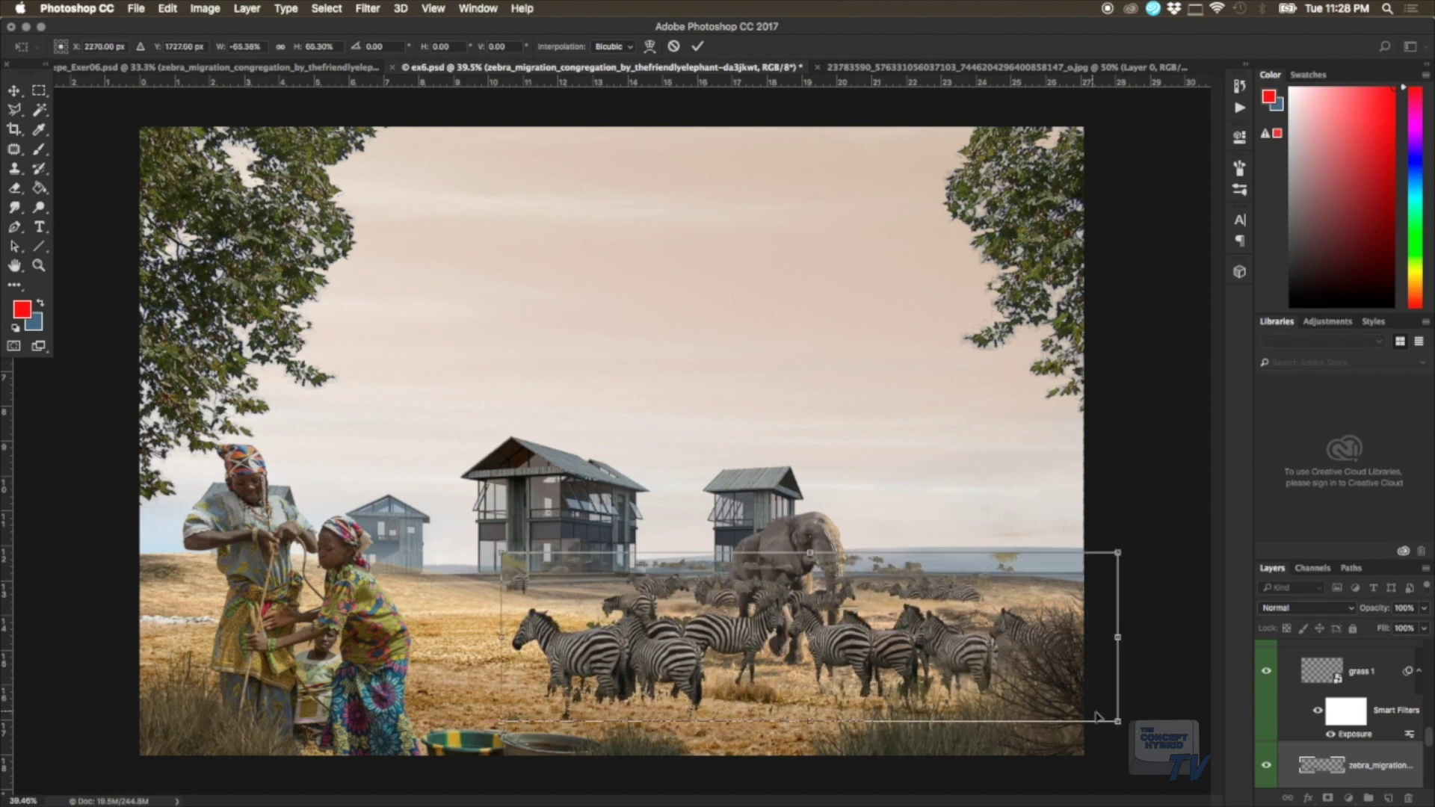
pyautogui.moveTo(1117, 722); pyautogui.dragTo(1183, 739)
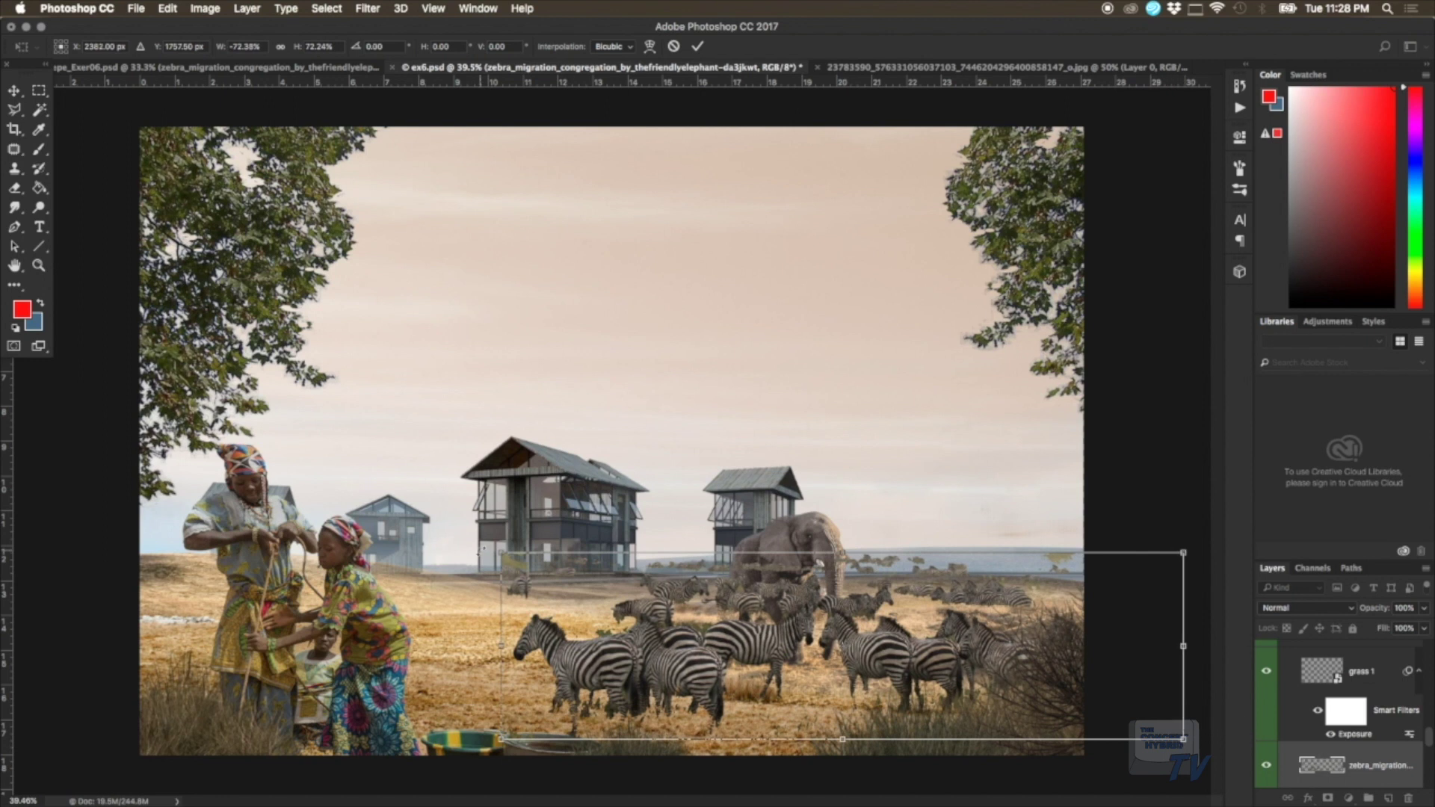
pyautogui.moveTo(501, 554)
pyautogui.mouseDown()
pyautogui.moveTo(454, 540)
pyautogui.moveTo(492, 550)
pyautogui.mouseUp()
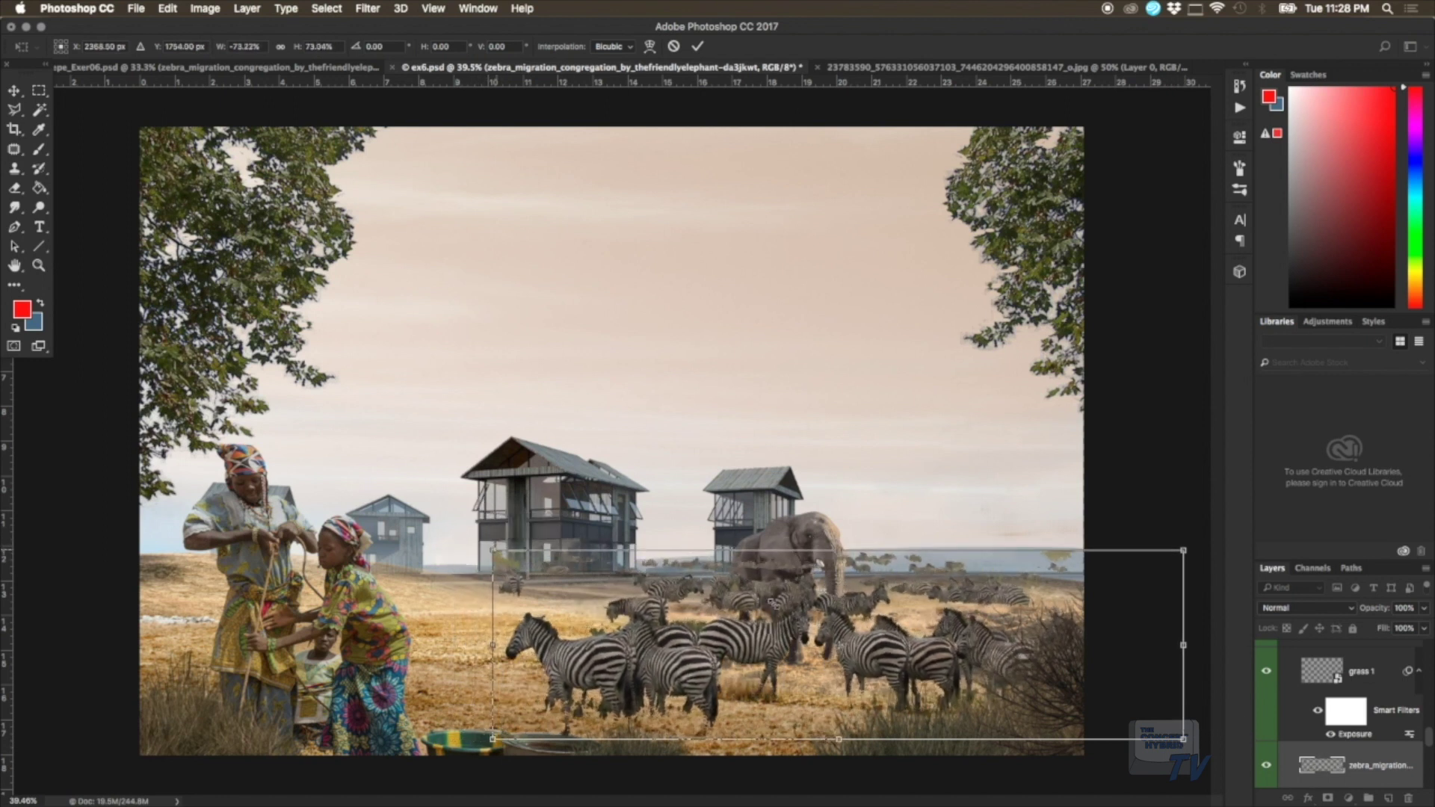
pyautogui.moveTo(961, 648); pyautogui.dragTo(963, 644)
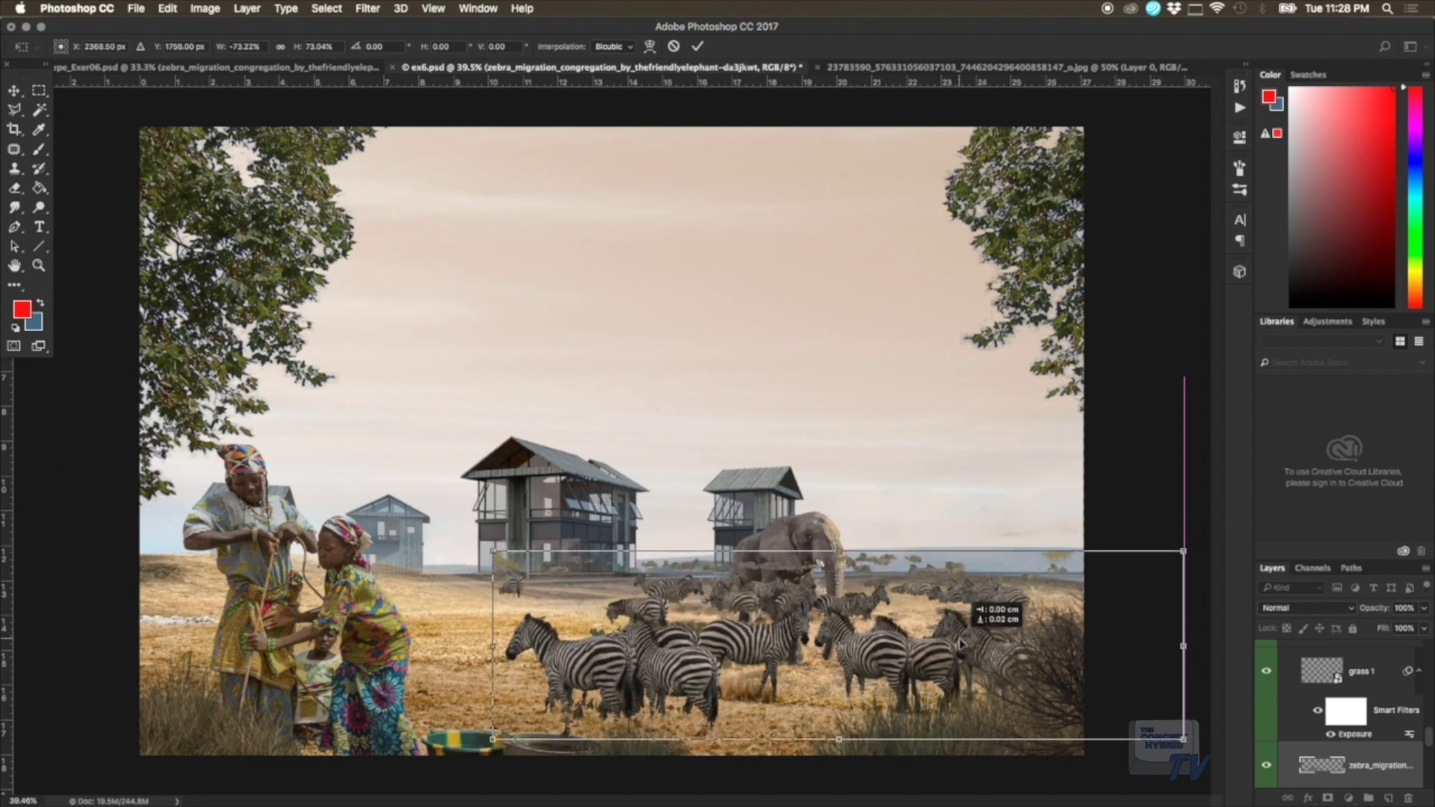
pyautogui.moveTo(961, 644); pyautogui.dragTo(956, 648)
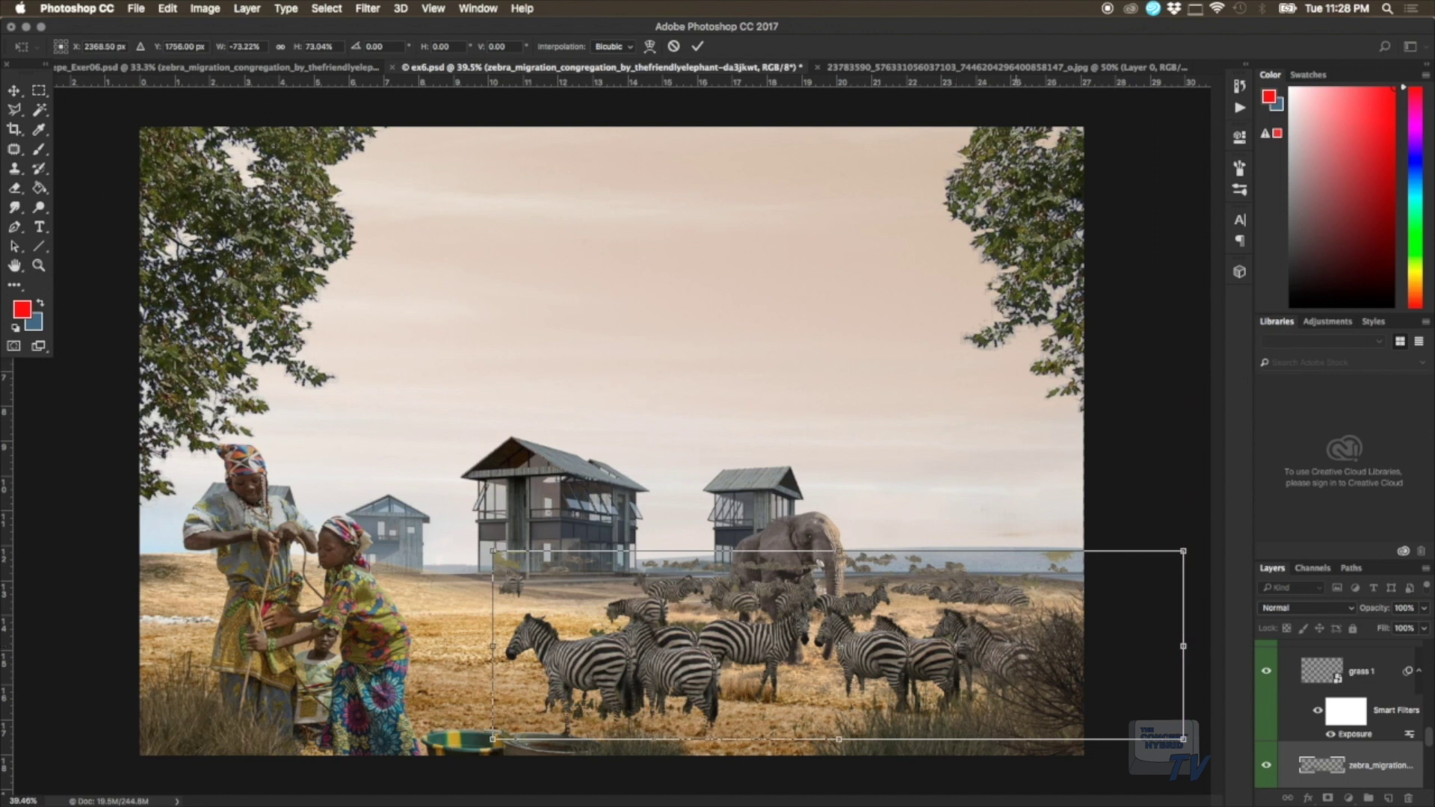
pyautogui.click(696, 49)
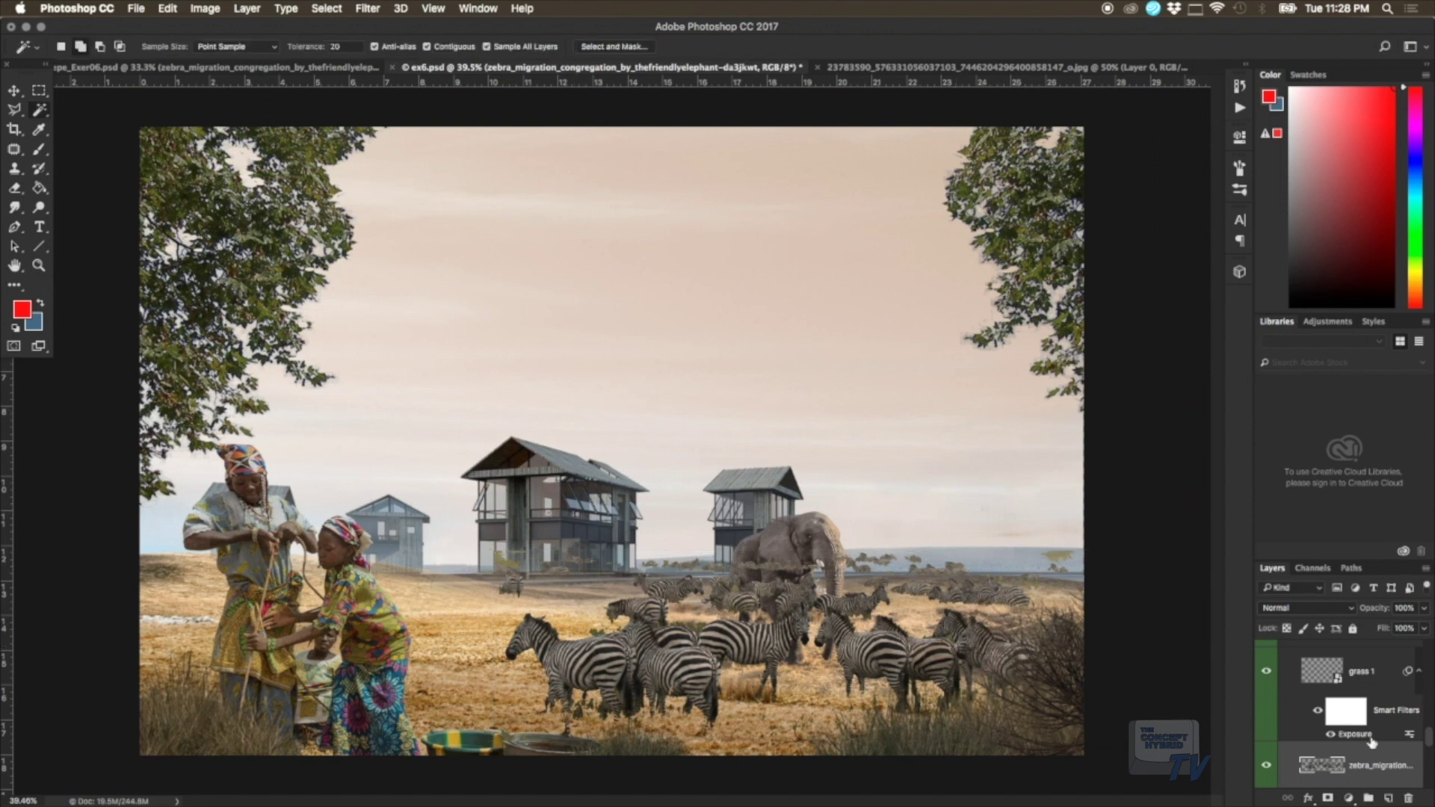
pyautogui.moveTo(1366, 762)
pyautogui.mouseDown()
pyautogui.moveTo(1357, 570)
pyautogui.moveTo(1327, 678)
pyautogui.mouseUp()
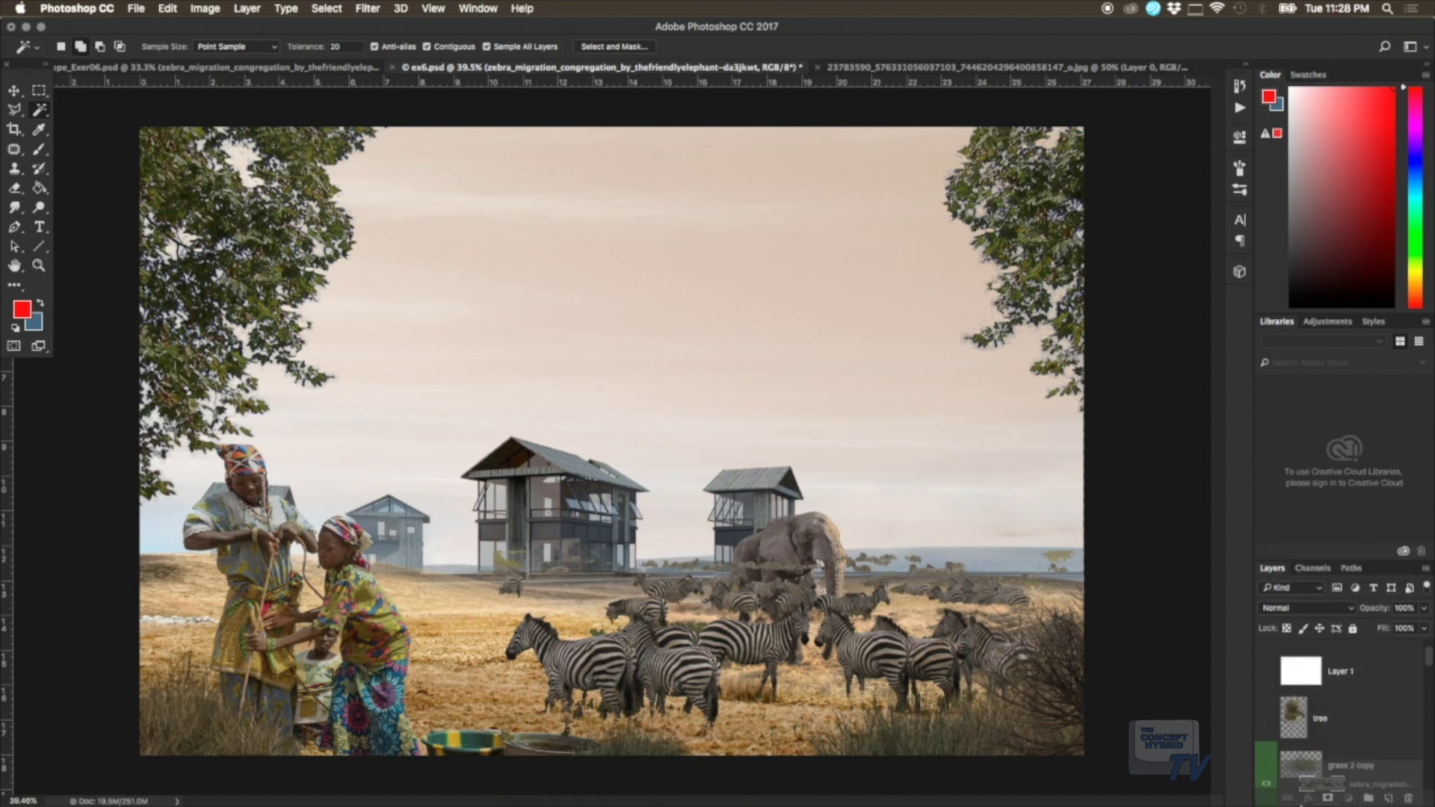
pyautogui.moveTo(1327, 677)
pyautogui.mouseDown()
pyautogui.moveTo(1327, 732)
pyautogui.moveTo(1331, 686)
pyautogui.mouseUp()
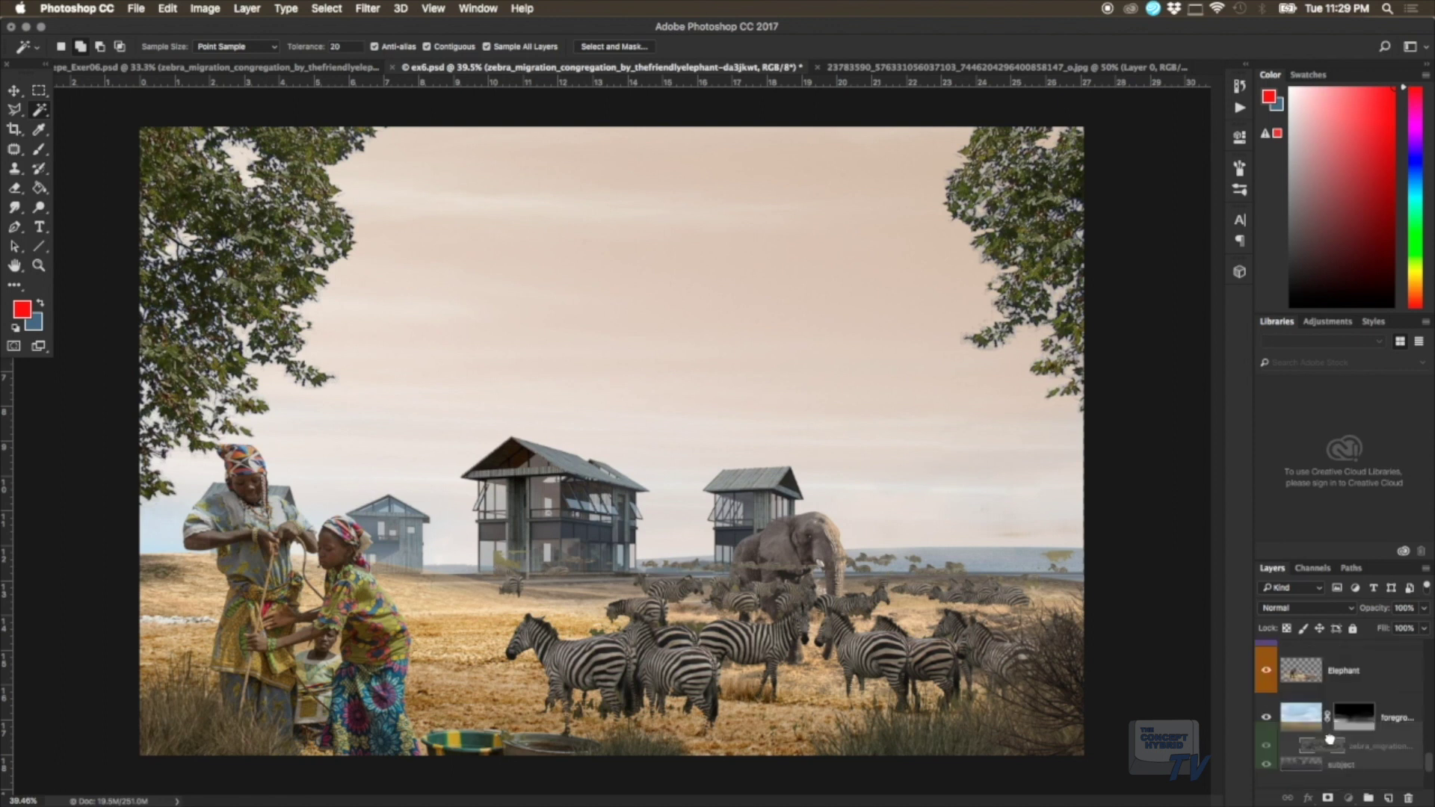
pyautogui.moveTo(1331, 686); pyautogui.dragTo(1333, 690)
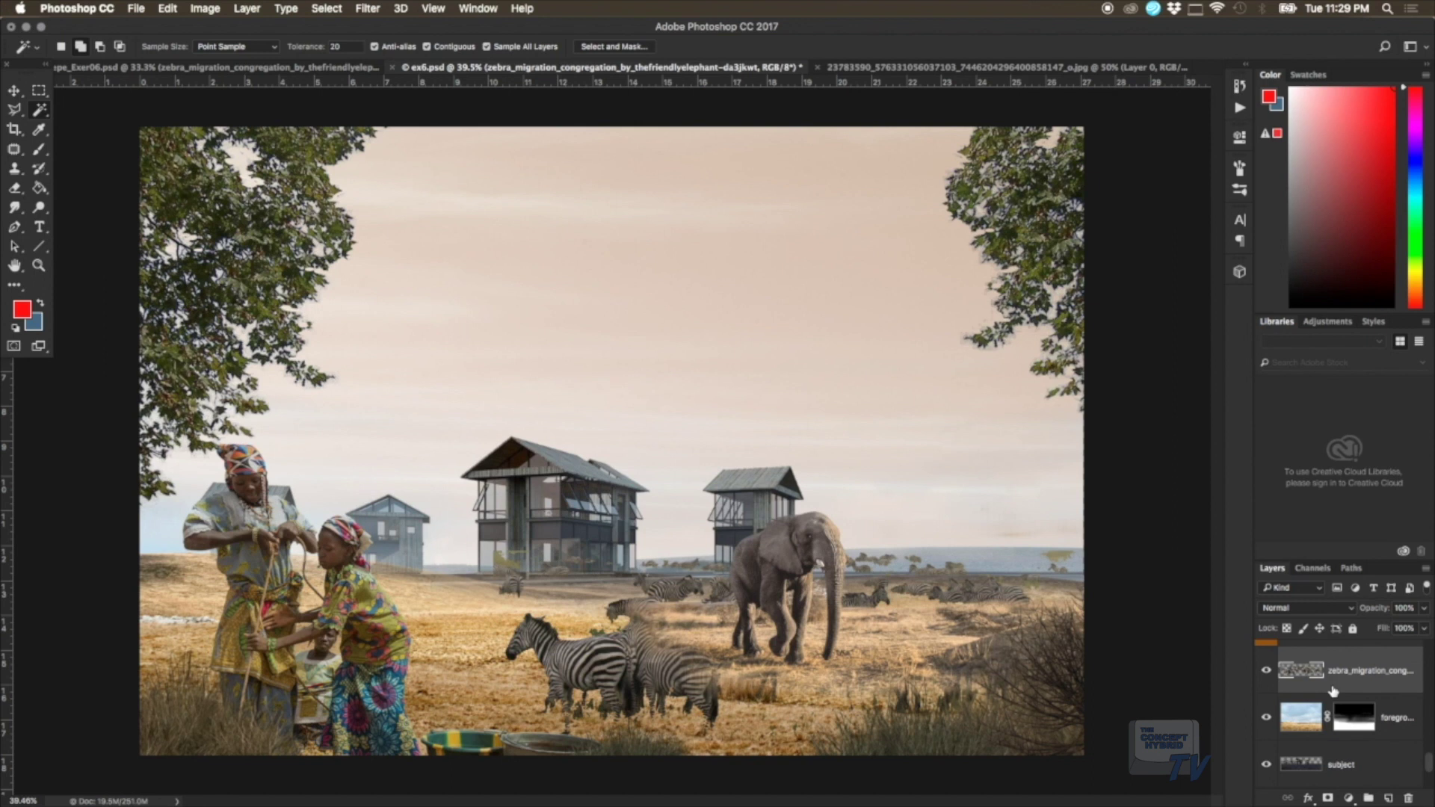
pyautogui.hotkey('ctrl', 'z')
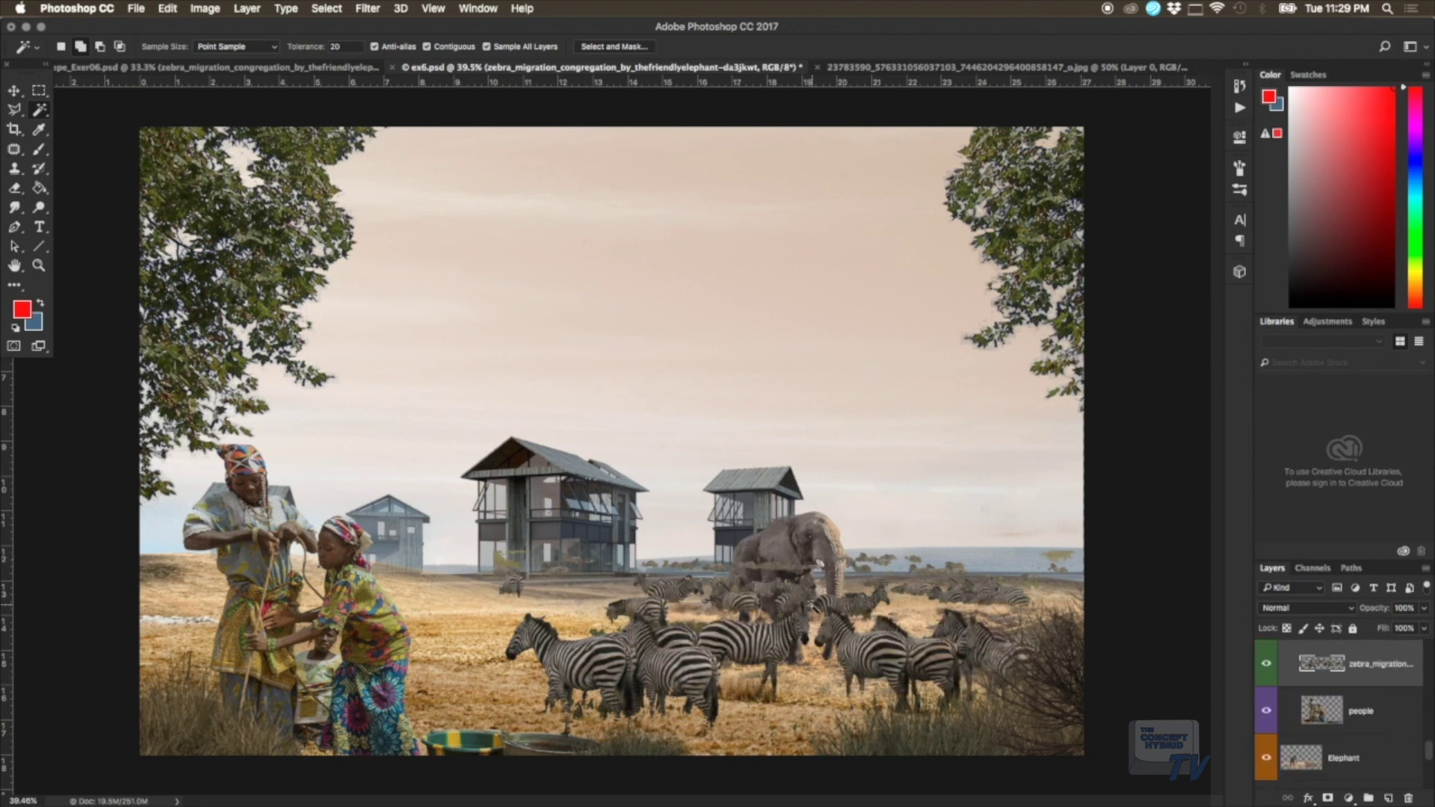
pyautogui.press('z')
pyautogui.moveTo(816, 605); pyautogui.dragTo(845, 536)
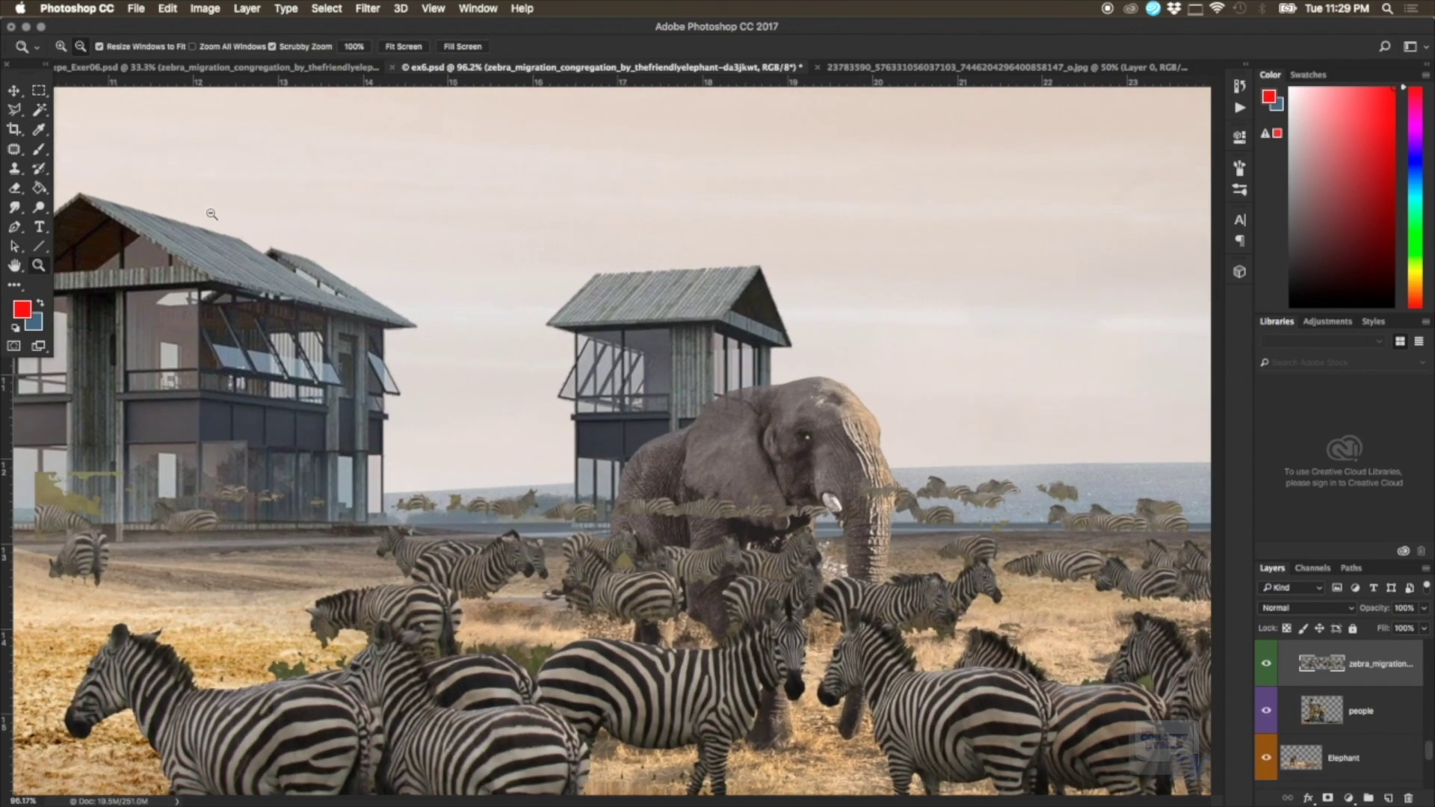
# Step: Lower the zebra layer opacity to 28% and switch to the Eraser
pyautogui.moveTo(1417, 612); pyautogui.dragTo(1390, 630)
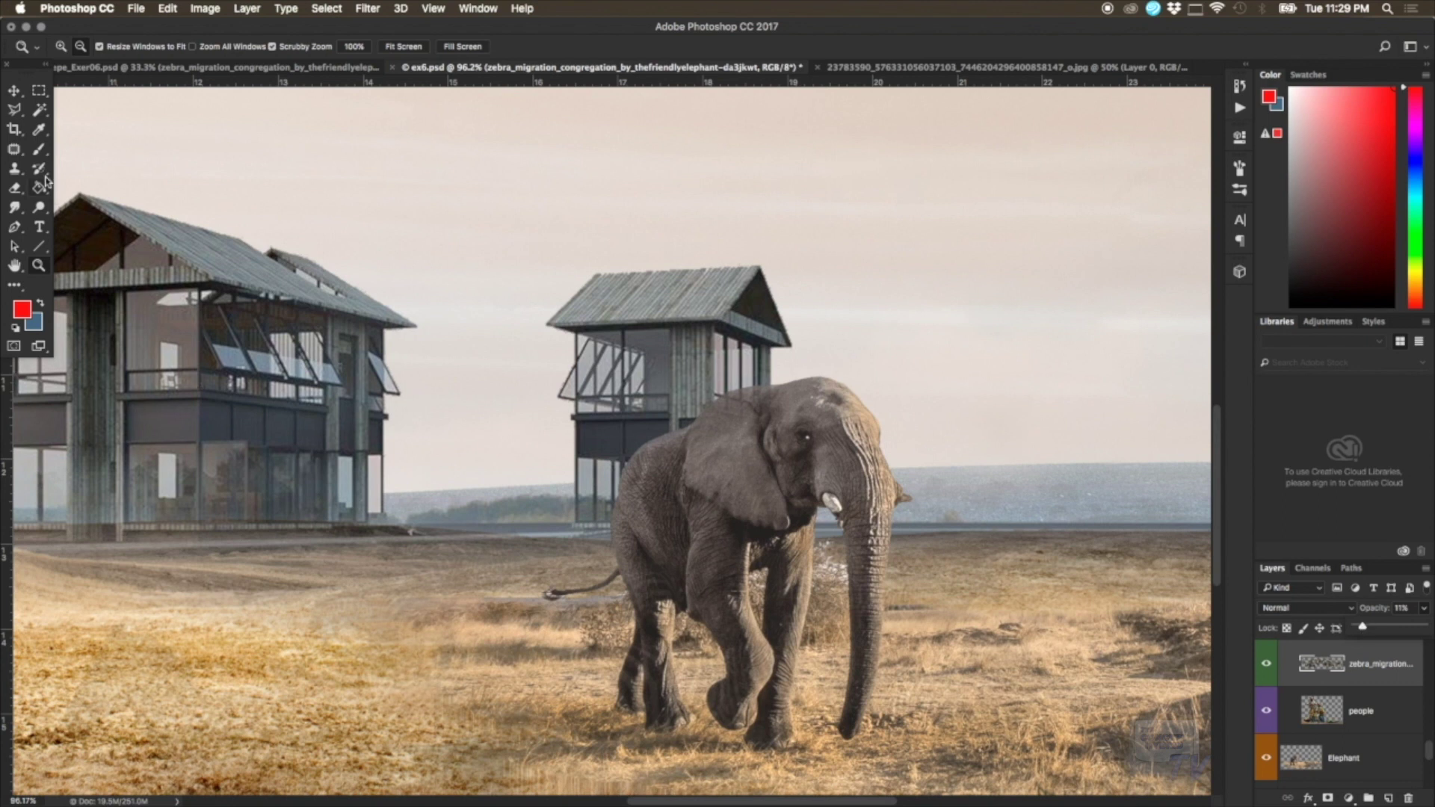
pyautogui.click(15, 169)
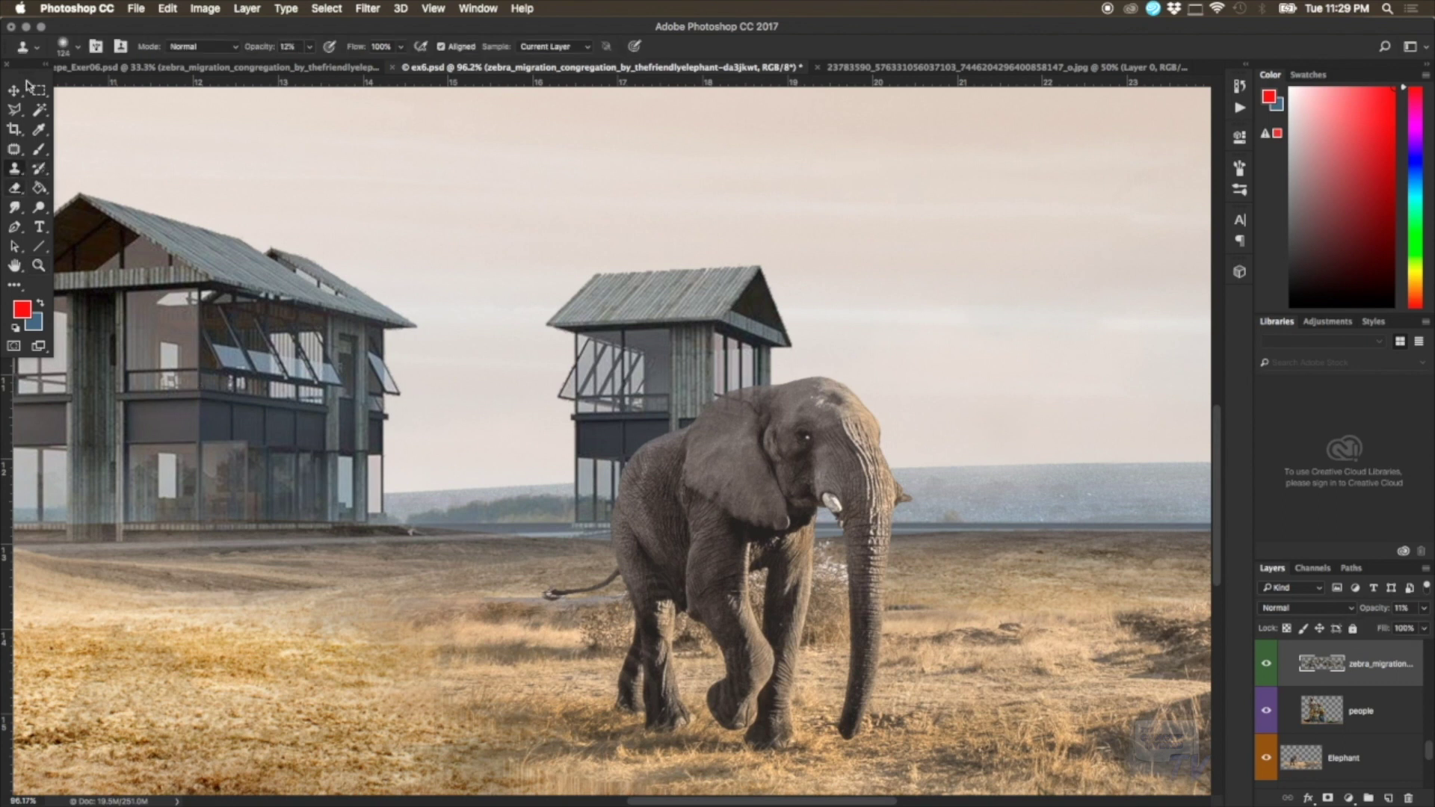
pyautogui.click(15, 112)
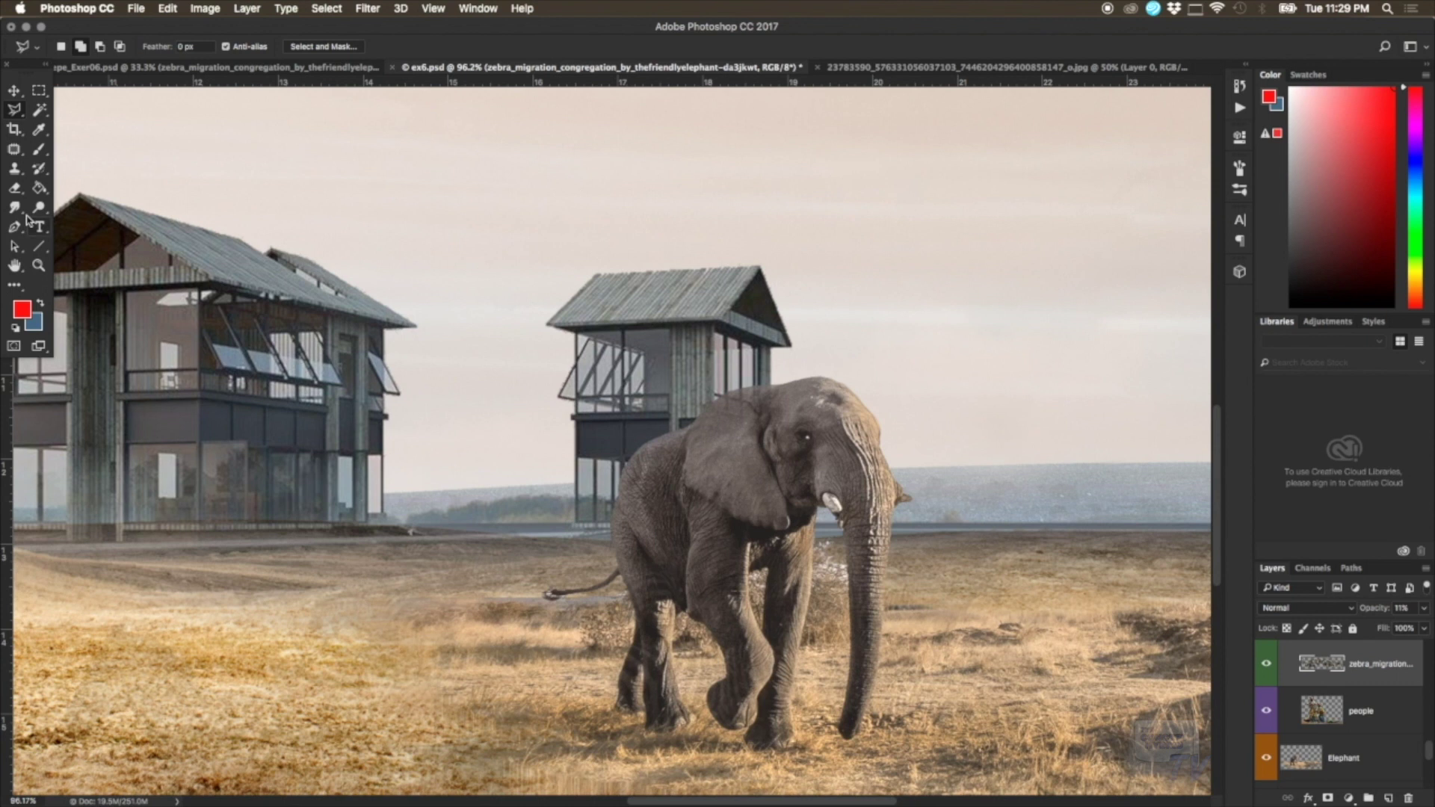
pyautogui.click(15, 189)
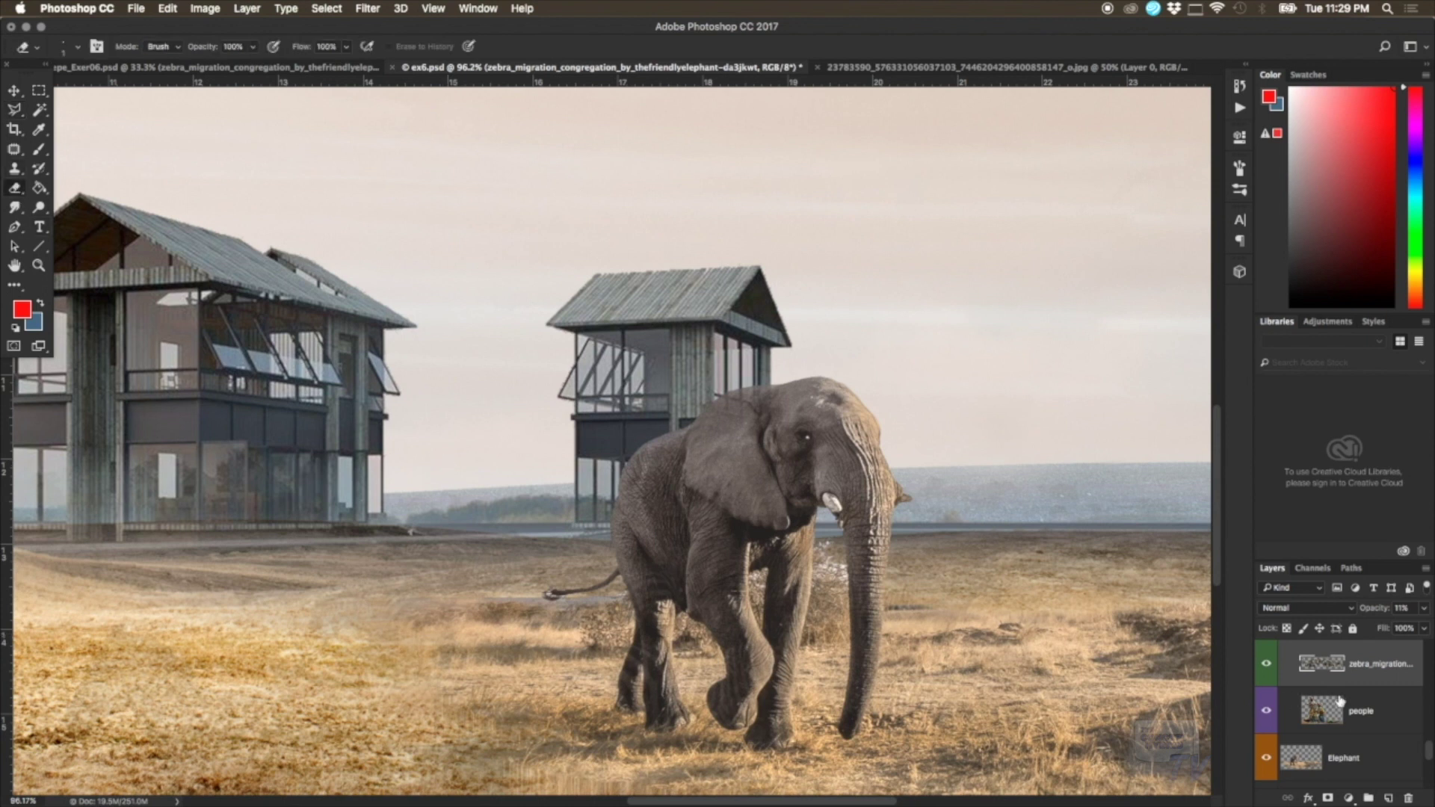
pyautogui.click(1424, 609)
pyautogui.moveTo(1375, 629); pyautogui.dragTo(1374, 629)
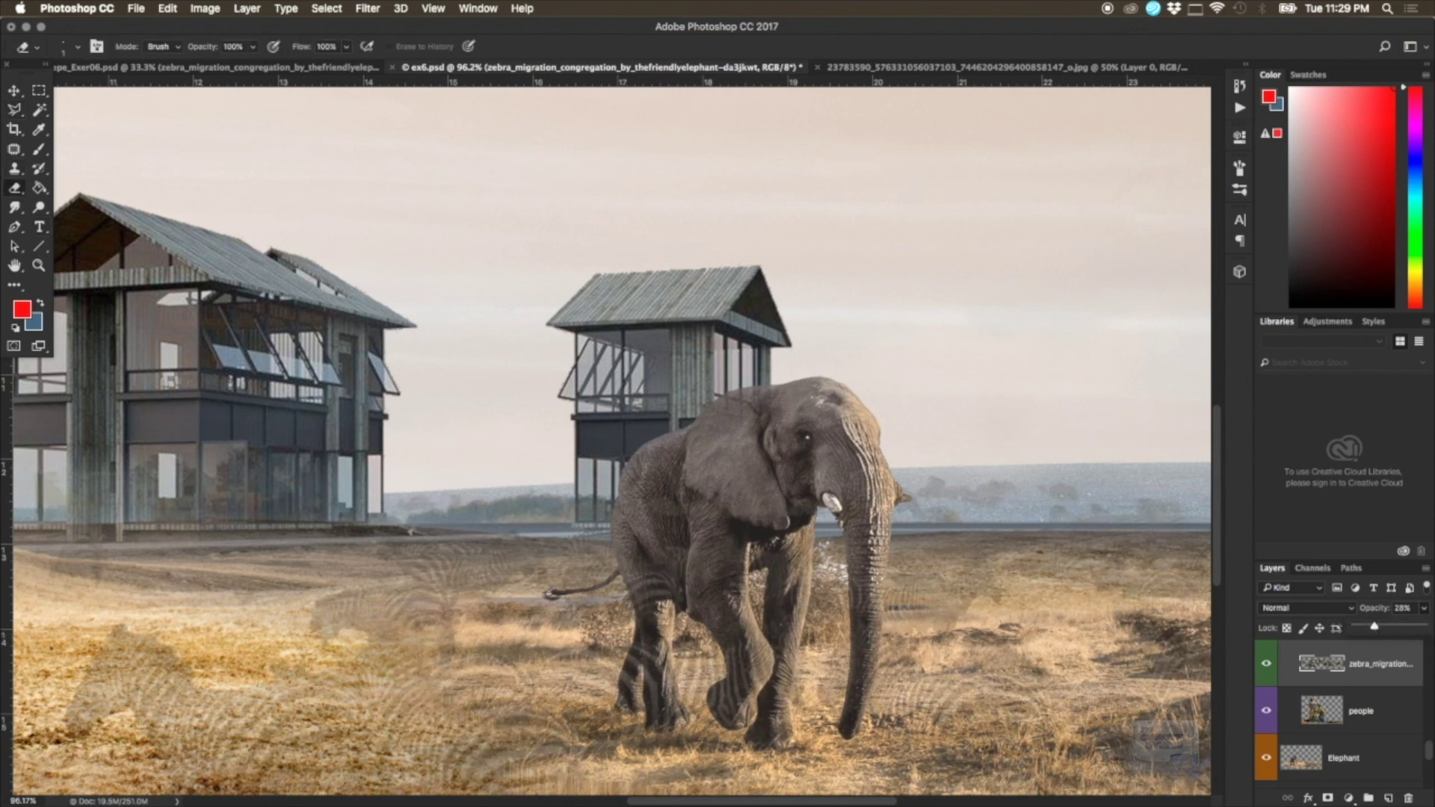
# Step: With a 54 px vertical eraser, erase zebras over the elephant's front leg, trunk and hind leg
pyautogui.rightClick(644, 551)
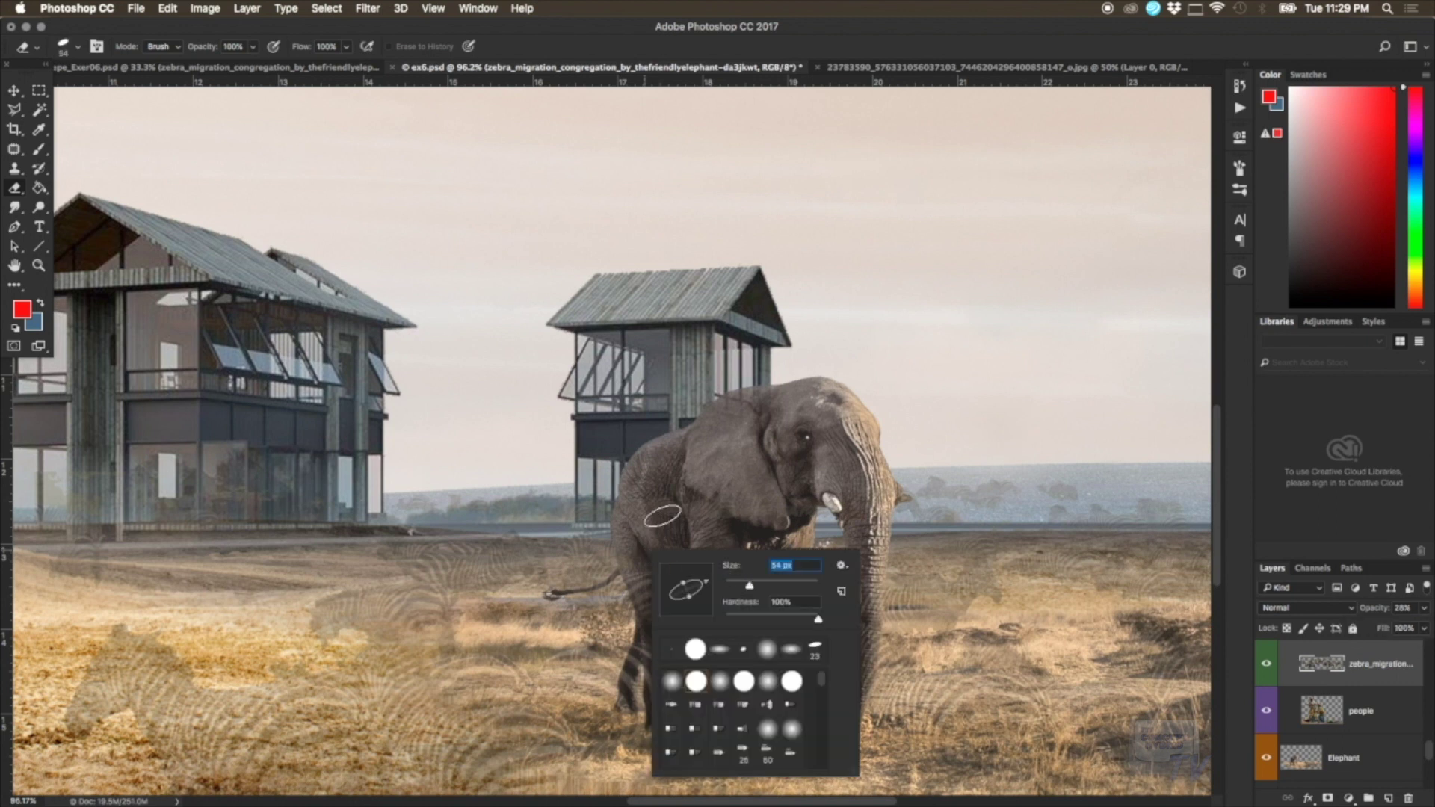
pyautogui.click(656, 538)
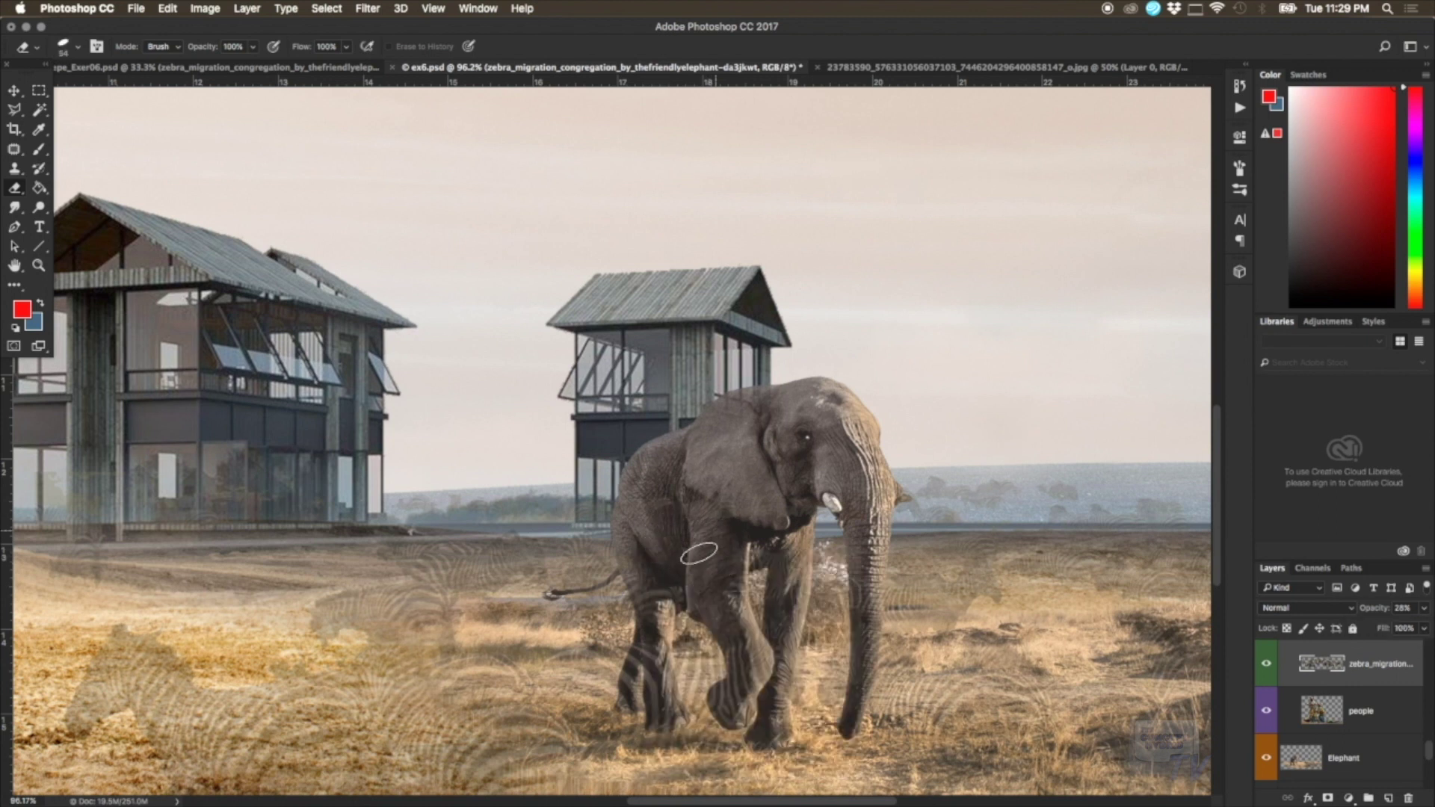
pyautogui.rightClick(653, 597)
pyautogui.moveTo(707, 609); pyautogui.dragTo(700, 593)
pyautogui.click(640, 587)
pyautogui.moveTo(654, 688)
pyautogui.mouseDown()
pyautogui.moveTo(655, 650)
pyautogui.moveTo(645, 691)
pyautogui.moveTo(724, 604)
pyautogui.moveTo(721, 703)
pyautogui.moveTo(754, 683)
pyautogui.moveTo(780, 563)
pyautogui.moveTo(798, 592)
pyautogui.moveTo(782, 725)
pyautogui.moveTo(767, 663)
pyautogui.mouseUp()
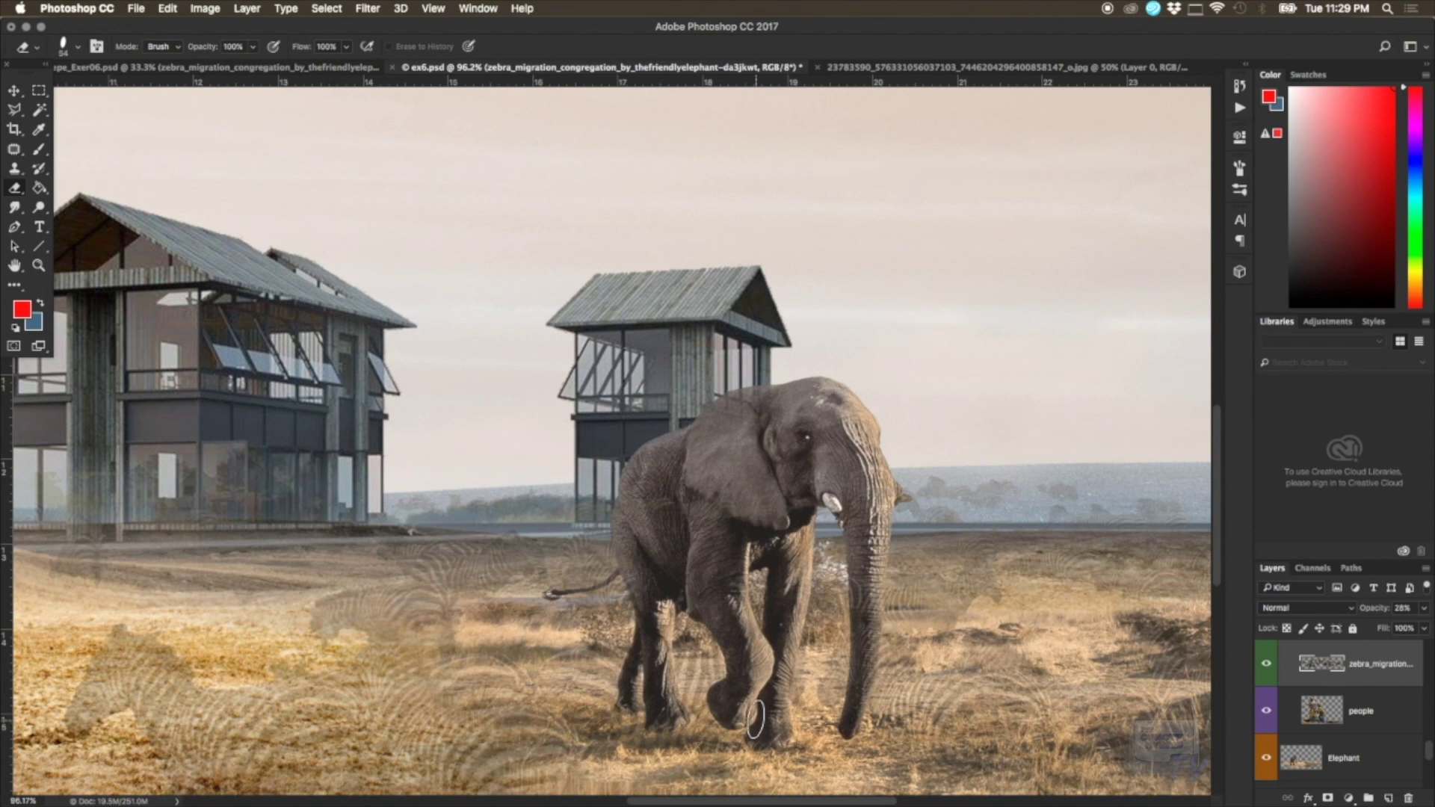
pyautogui.moveTo(850, 698)
pyautogui.mouseDown()
pyautogui.moveTo(859, 566)
pyautogui.moveTo(856, 704)
pyautogui.mouseUp()
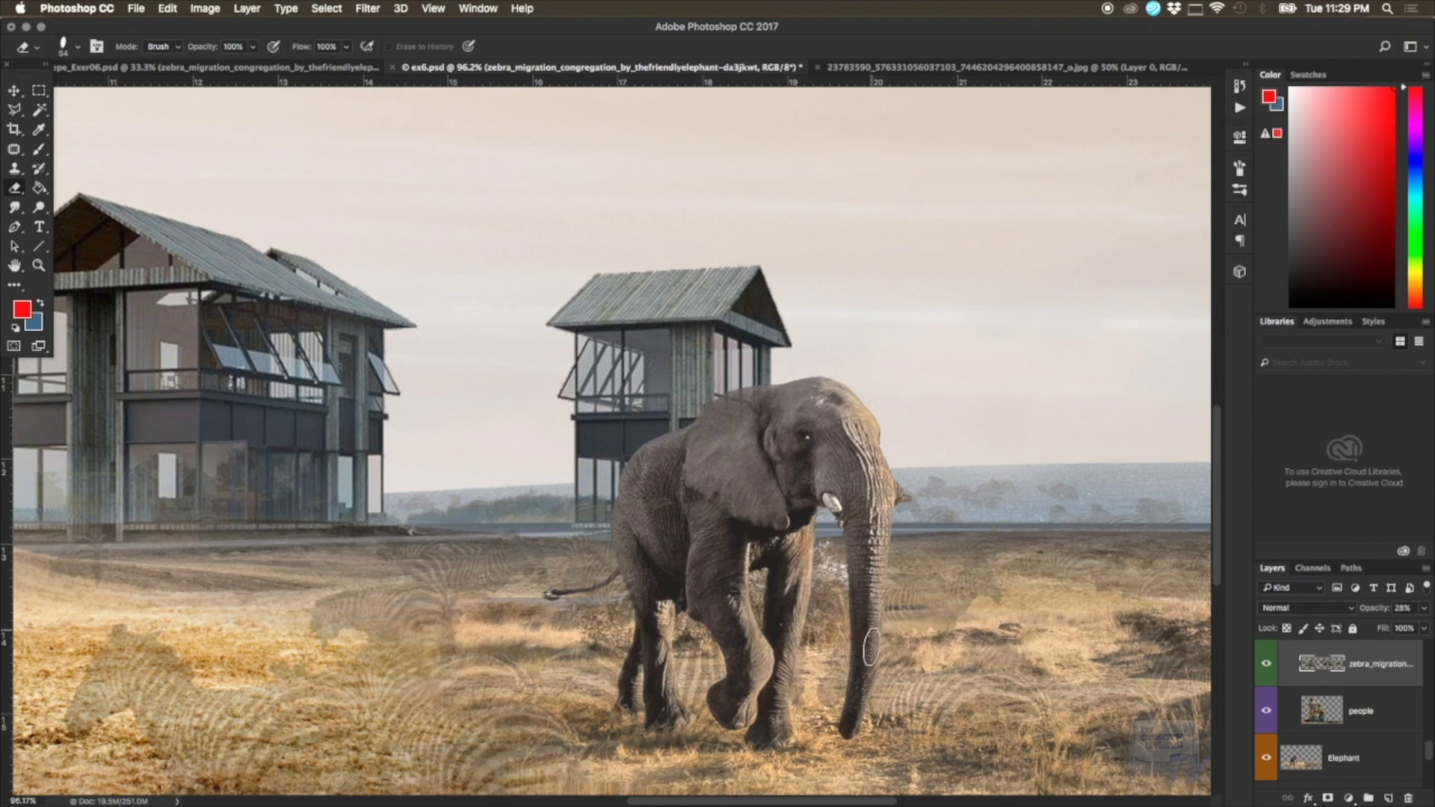
pyautogui.moveTo(658, 564)
pyautogui.mouseDown()
pyautogui.moveTo(652, 612)
pyautogui.moveTo(674, 545)
pyautogui.moveTo(781, 488)
pyautogui.moveTo(919, 481)
pyautogui.moveTo(1008, 517)
pyautogui.moveTo(937, 493)
pyautogui.moveTo(1205, 501)
pyautogui.mouseUp()
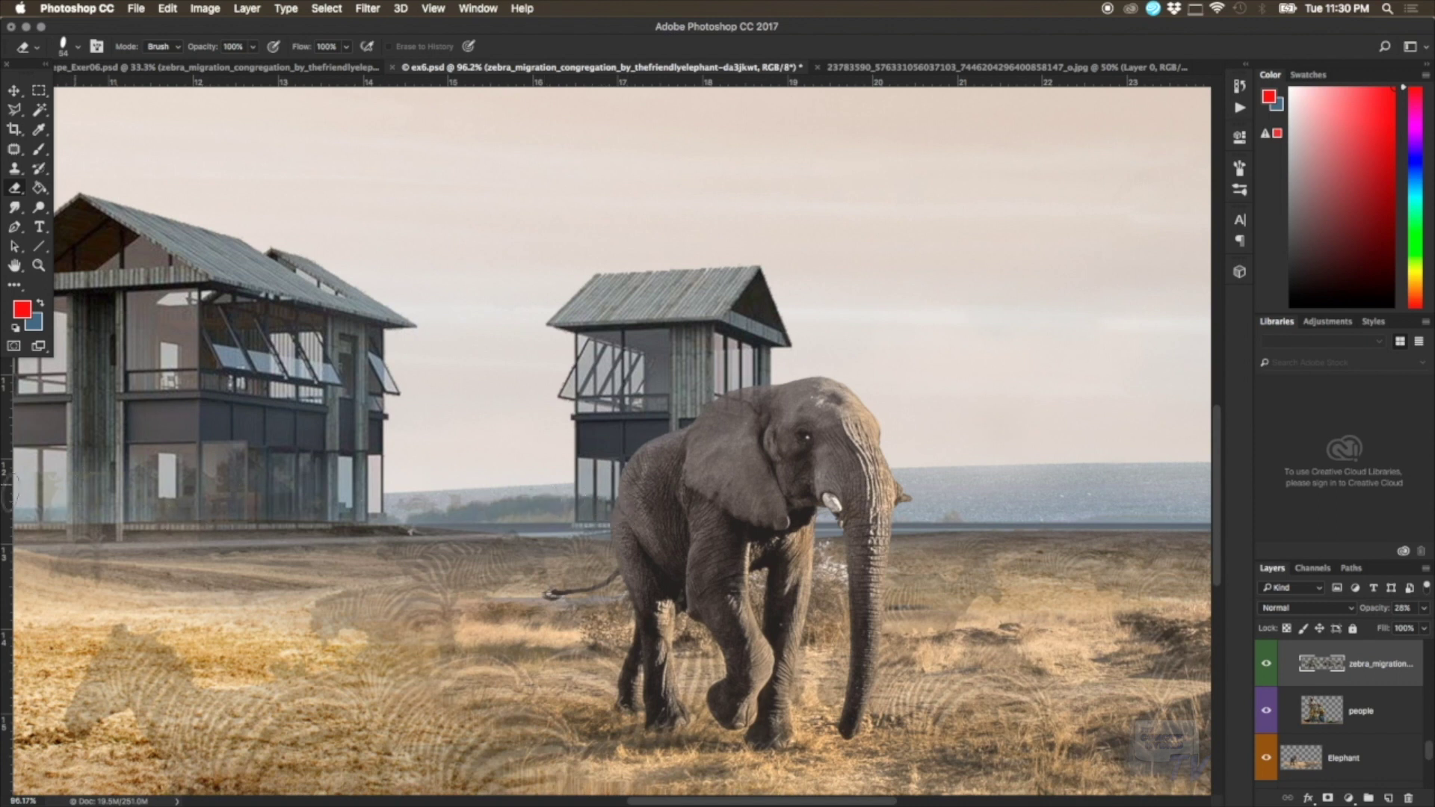
# Step: Zoom into the elephant's tail, erase its zebra stripes with a 6 px eraser, then zoom out
pyautogui.press('z')
pyautogui.moveTo(542, 590)
pyautogui.mouseDown()
pyautogui.moveTo(645, 573)
pyautogui.moveTo(613, 573)
pyautogui.mouseUp()
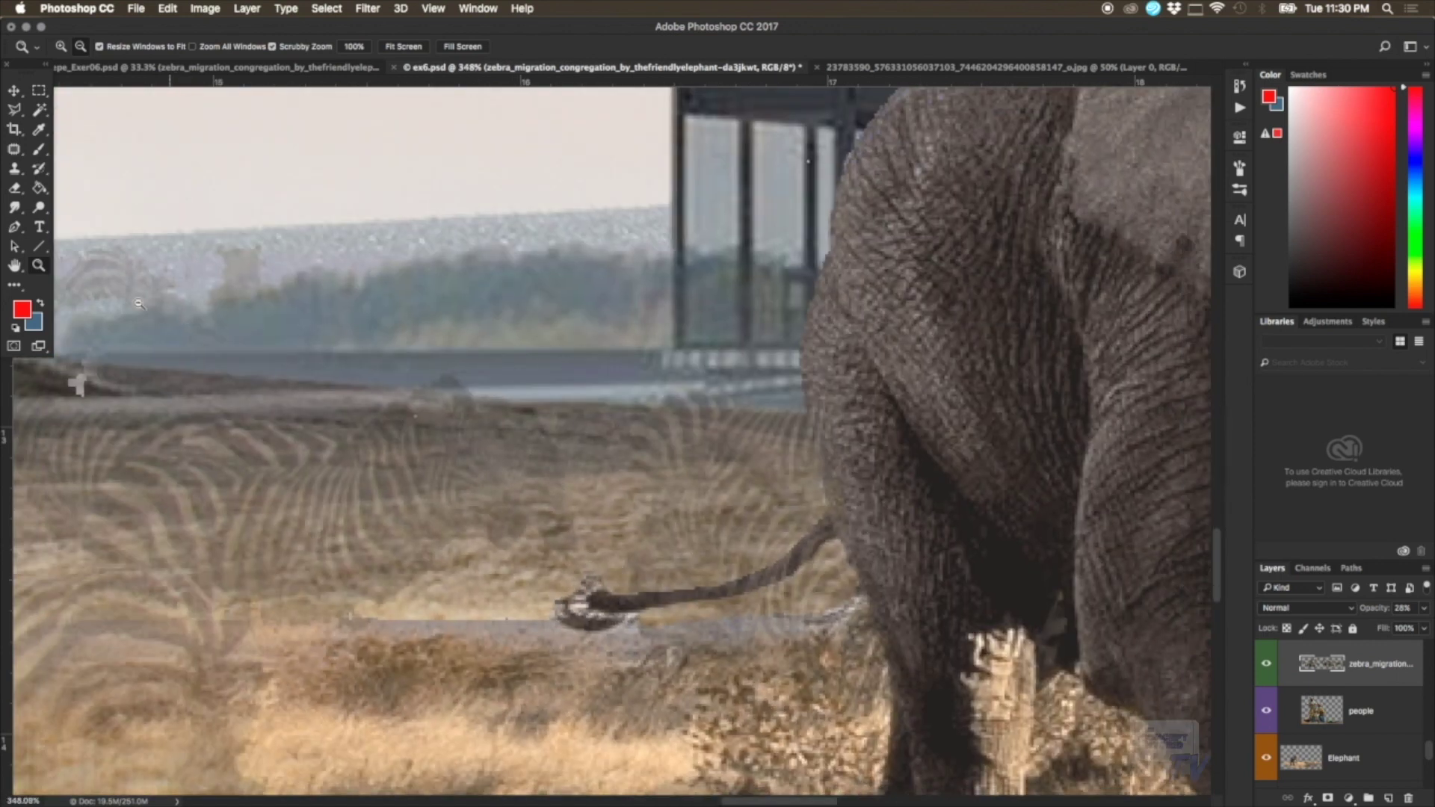
pyautogui.press('e')
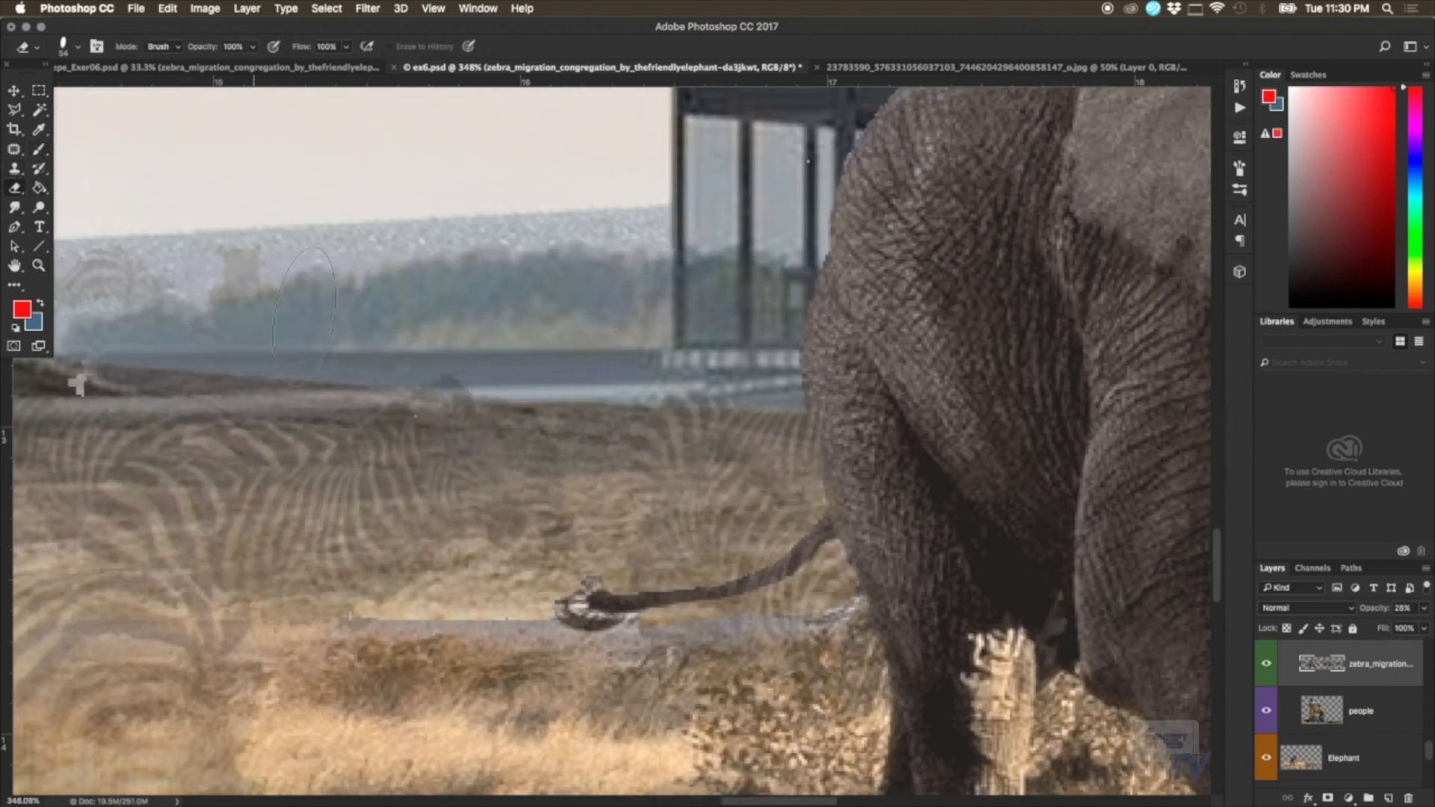
pyautogui.rightClick(523, 430)
pyautogui.moveTo(607, 465); pyautogui.dragTo(588, 465)
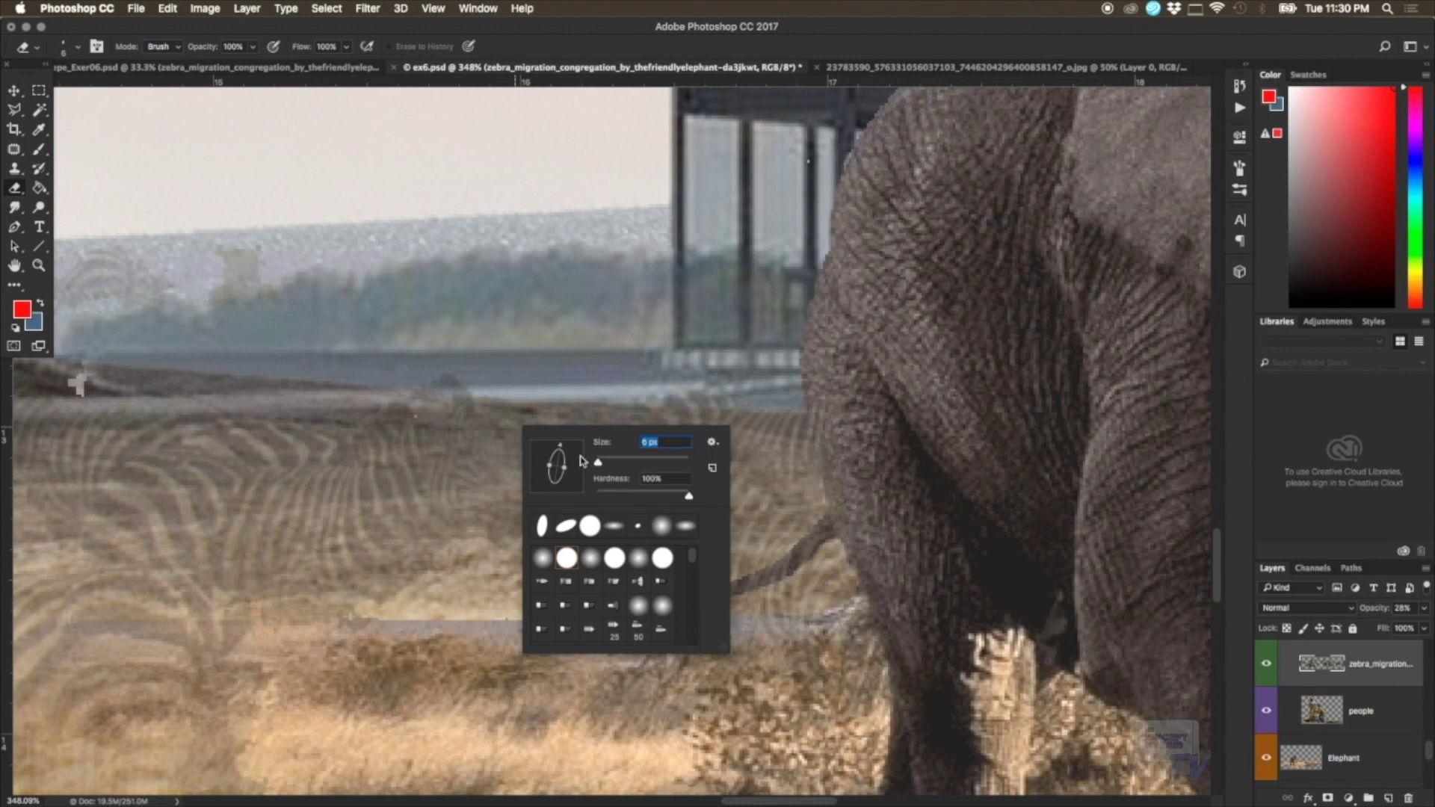
pyautogui.click(822, 538)
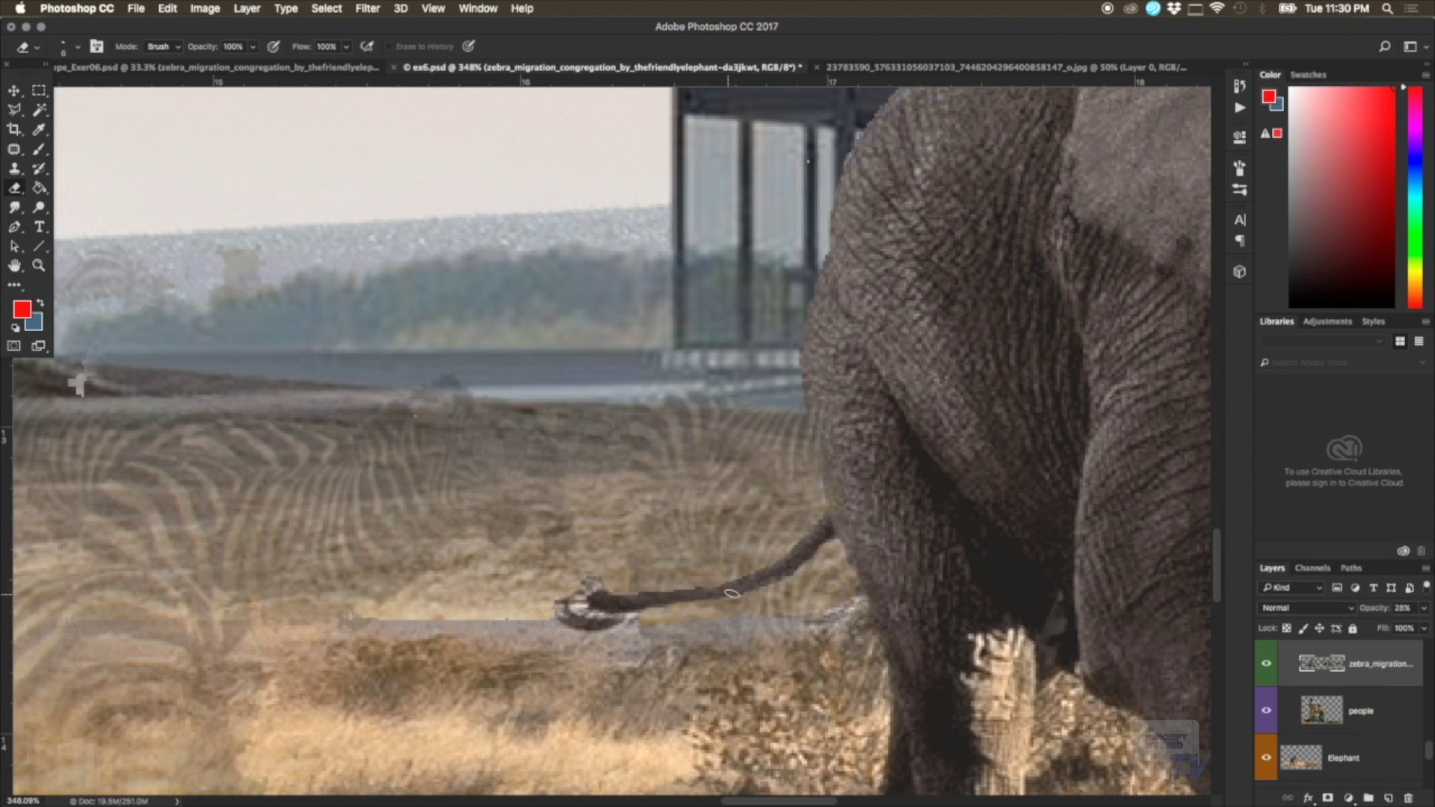
pyautogui.press('z')
pyautogui.hotkey('ctrl', '0')
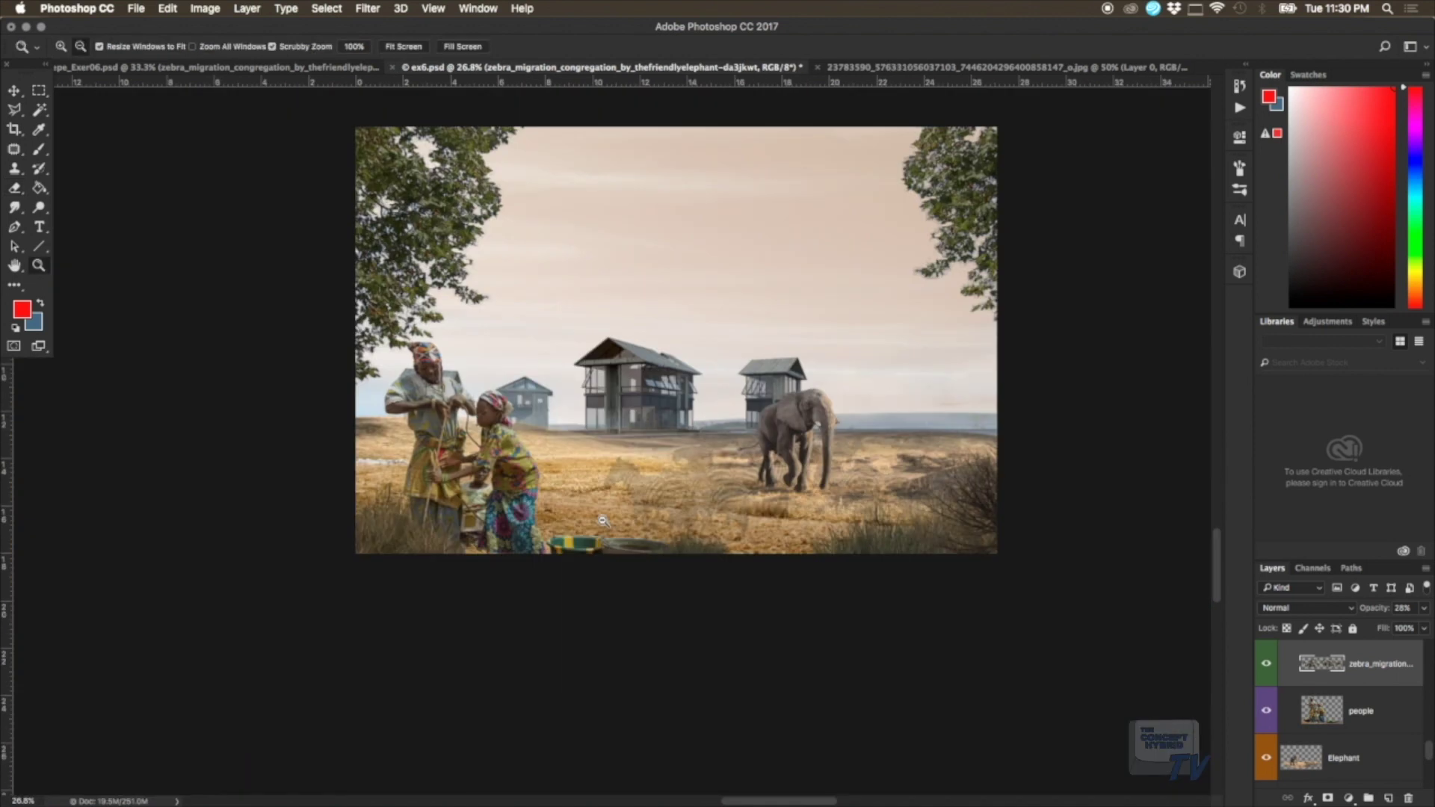
# Step: Switch to the Eraser with a 121 px brush size
pyautogui.click(1424, 608)
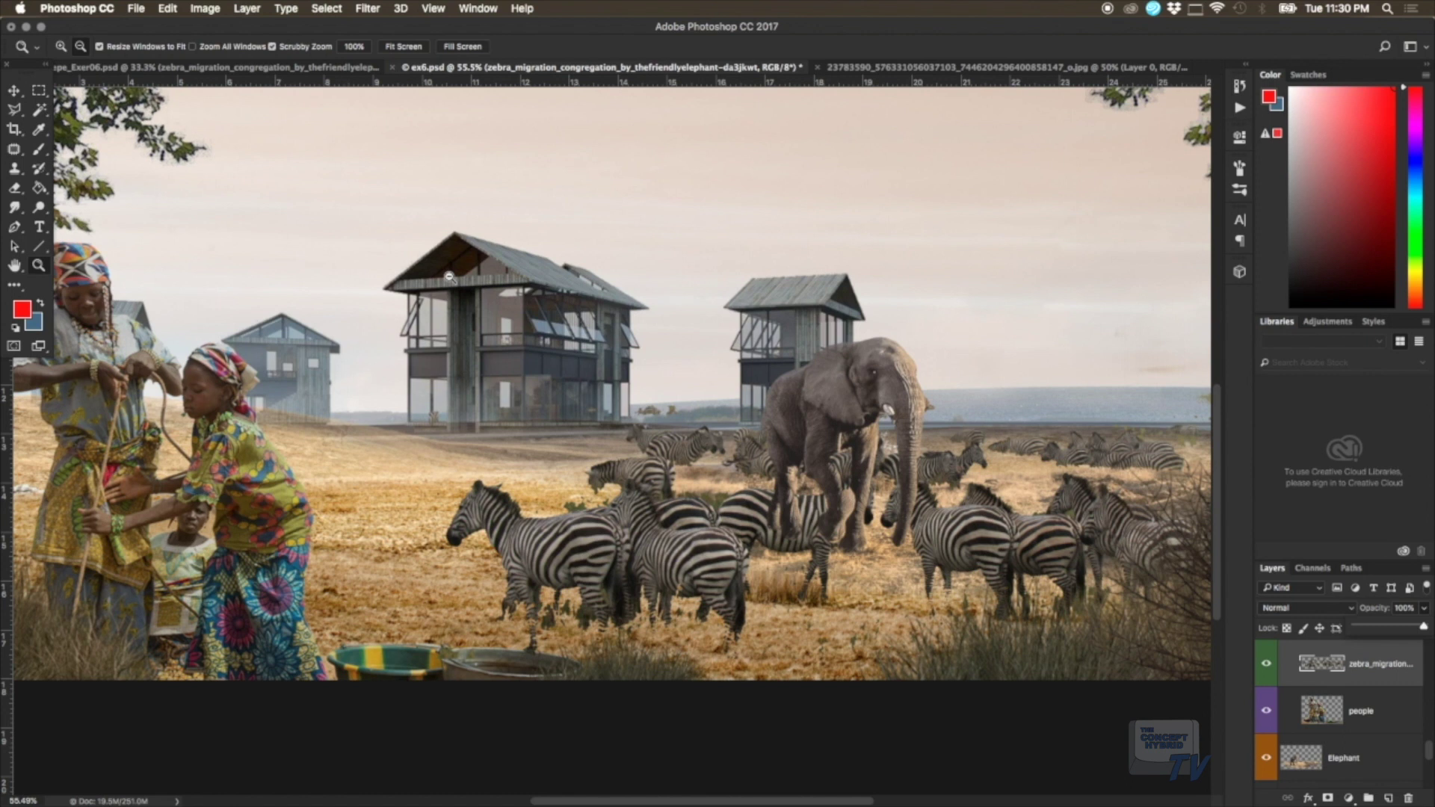
pyautogui.click(15, 189)
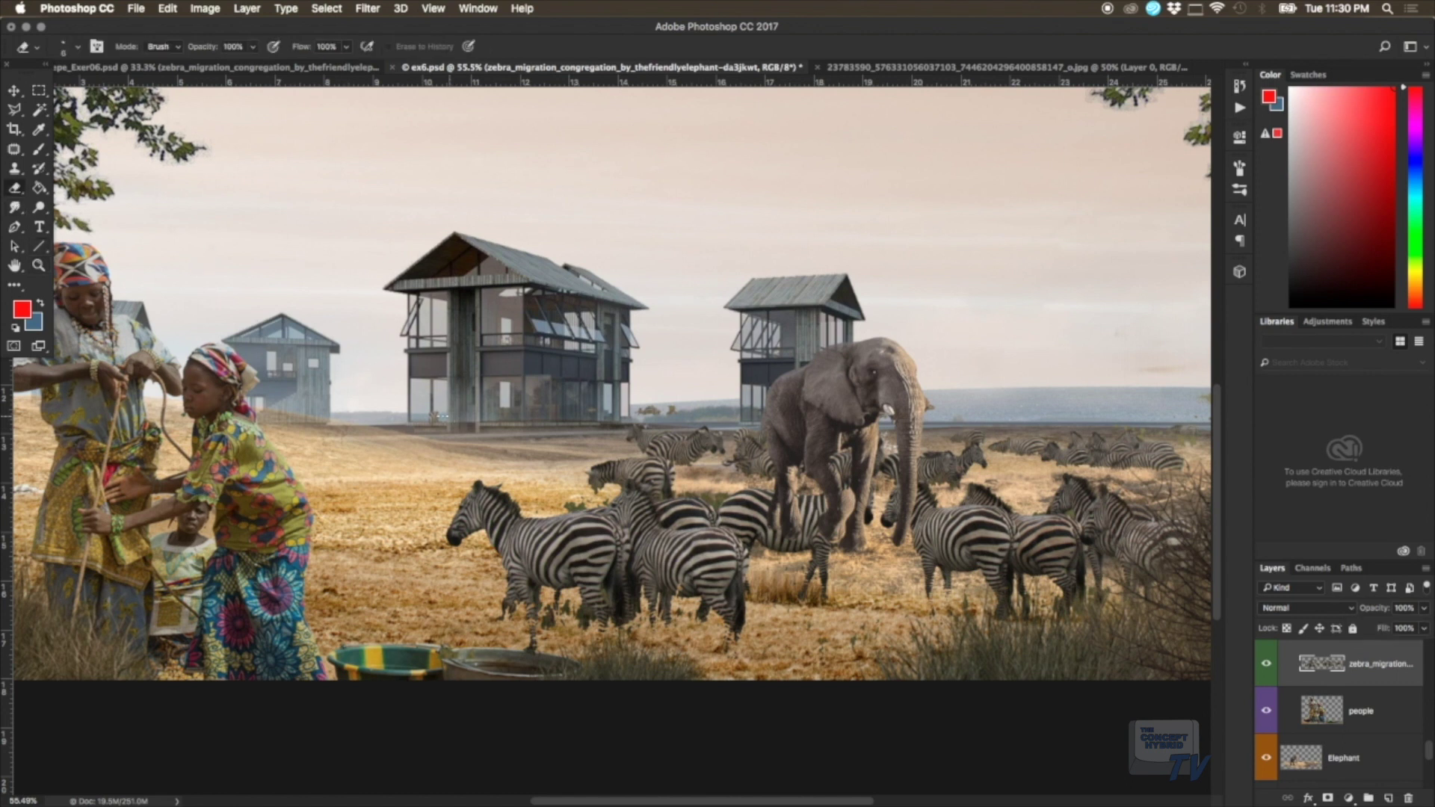
pyautogui.rightClick(441, 414)
pyautogui.write('121')
pyautogui.press('Return')
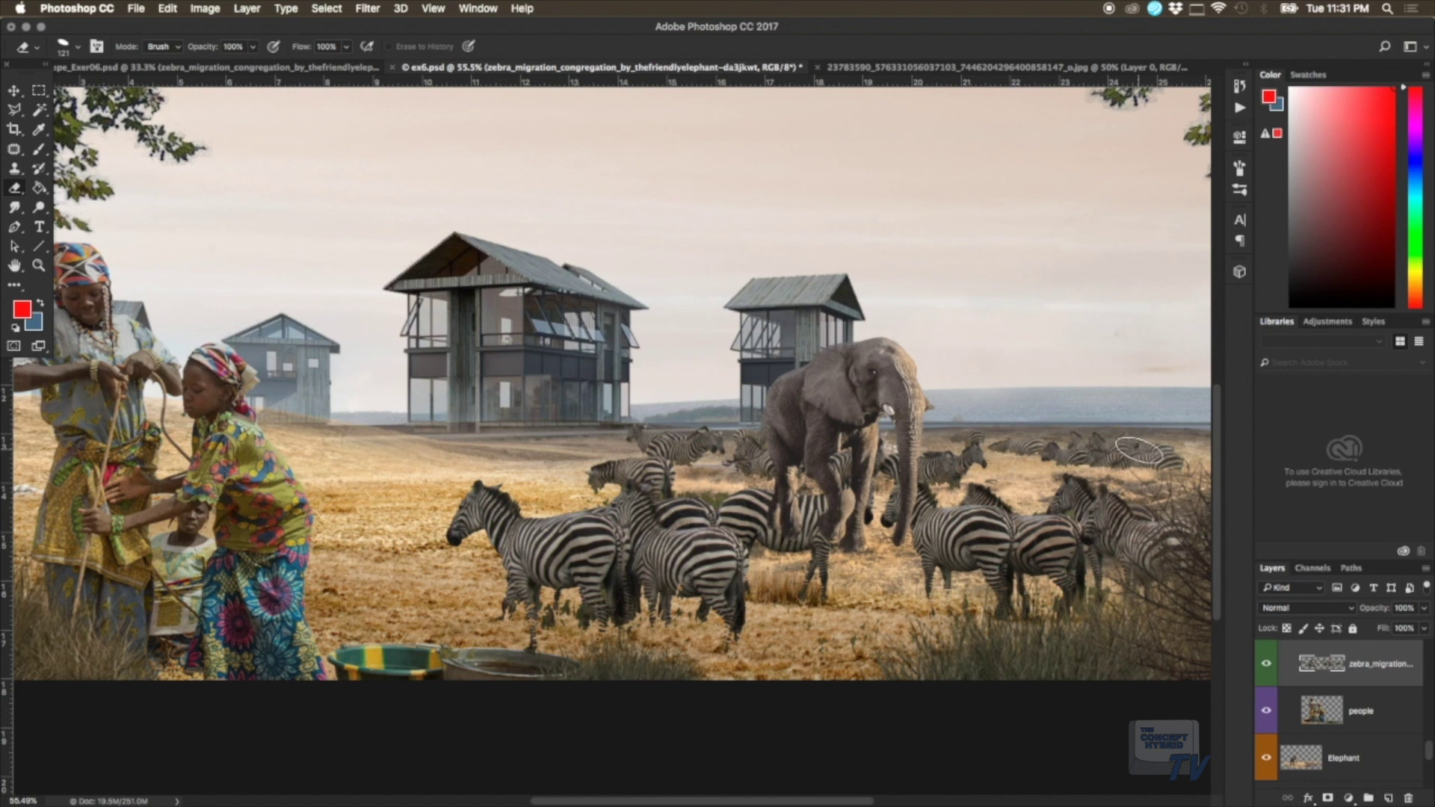
# Step: Erase the zebras over the elephant's legs and drag a herd copy up into the sky
pyautogui.moveTo(832, 520)
pyautogui.mouseDown()
pyautogui.moveTo(848, 457)
pyautogui.moveTo(865, 464)
pyautogui.moveTo(807, 581)
pyautogui.moveTo(800, 527)
pyautogui.moveTo(762, 501)
pyautogui.moveTo(732, 512)
pyautogui.moveTo(753, 537)
pyautogui.mouseUp()
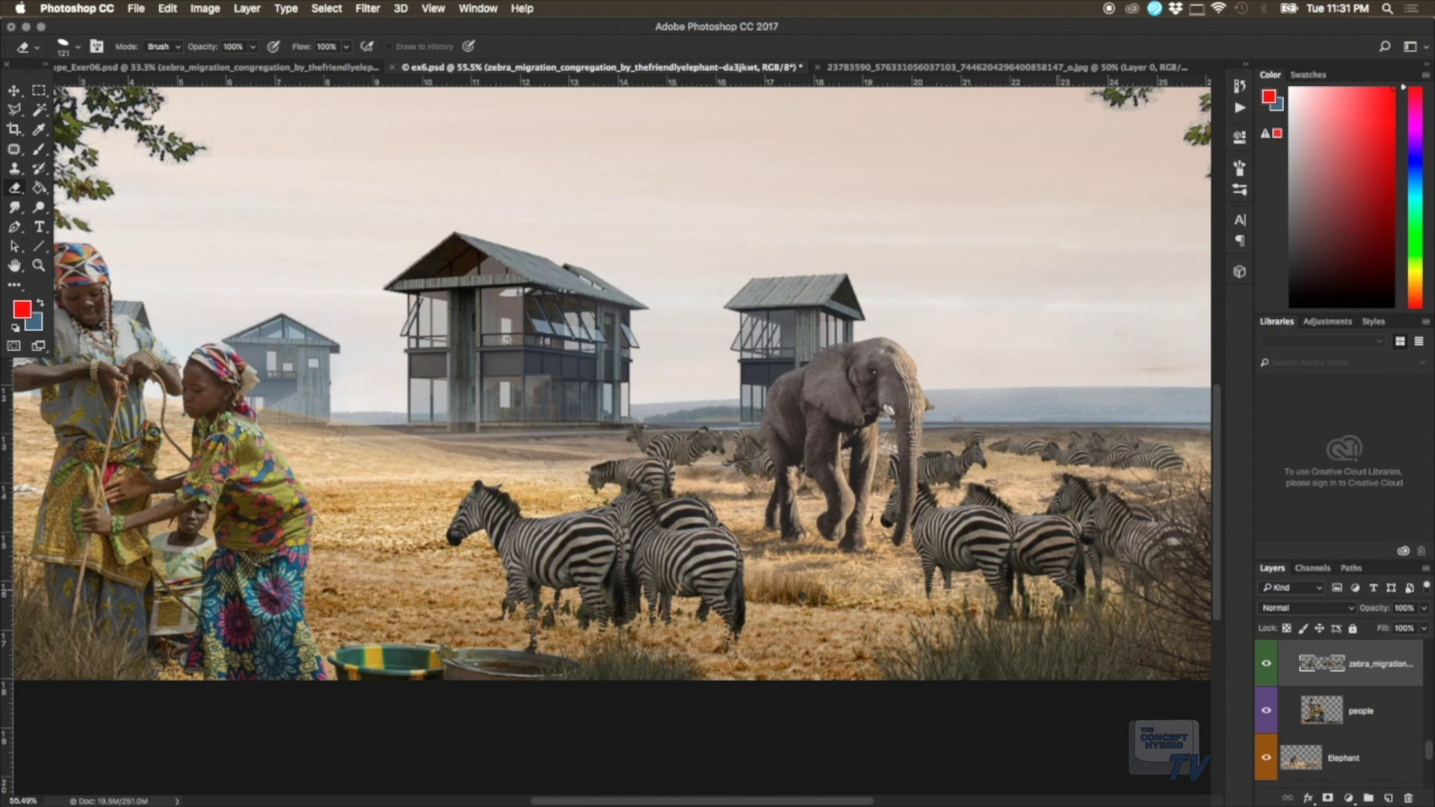
pyautogui.moveTo(1029, 608)
pyautogui.mouseDown()
pyautogui.moveTo(1012, 609)
pyautogui.moveTo(990, 286)
pyautogui.mouseUp()
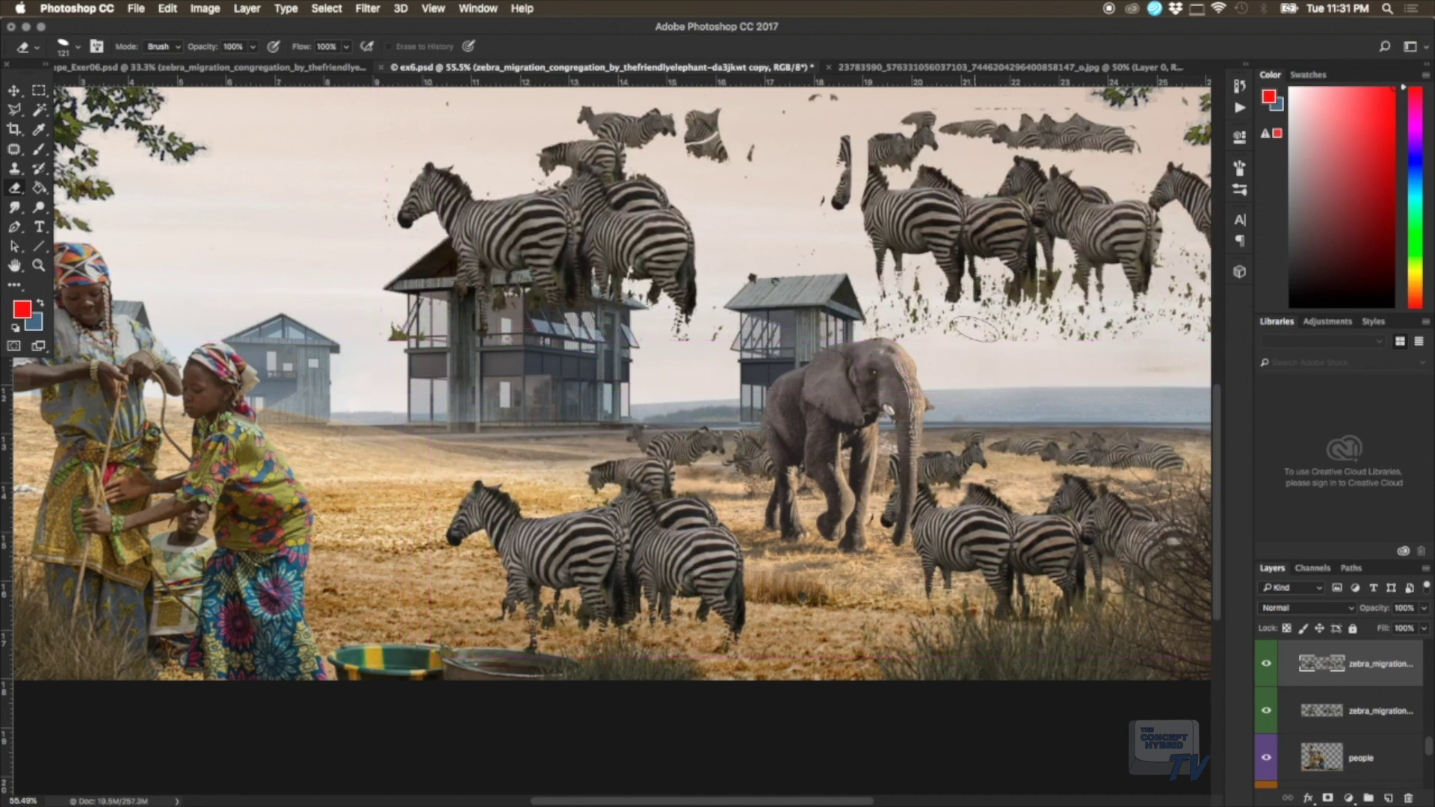
# Step: Delete the sky zebra copy and undo the recent opacity edits
pyautogui.press('Delete')
pyautogui.hotkey('ctrl', 'z')
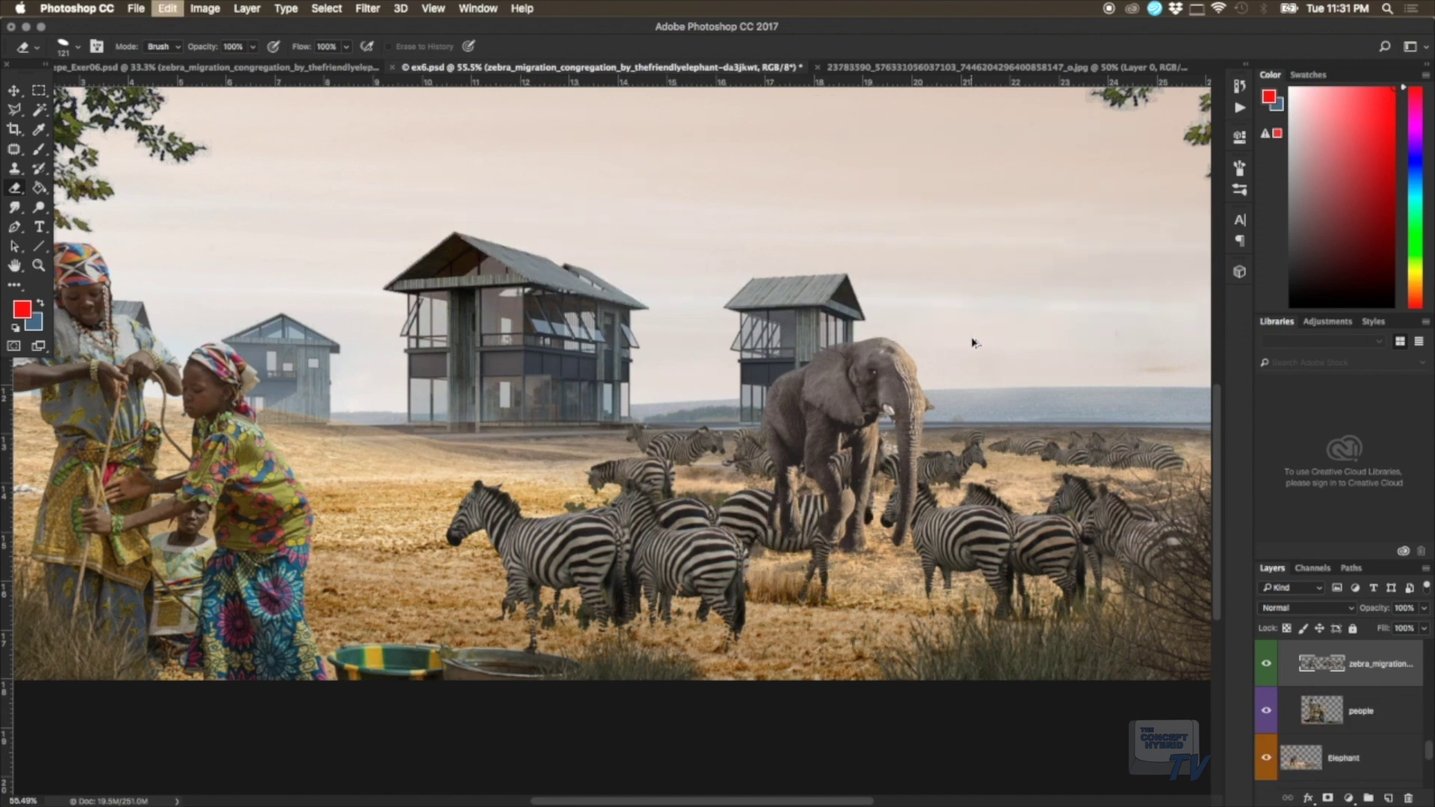
pyautogui.press('2')
pyautogui.press('6')
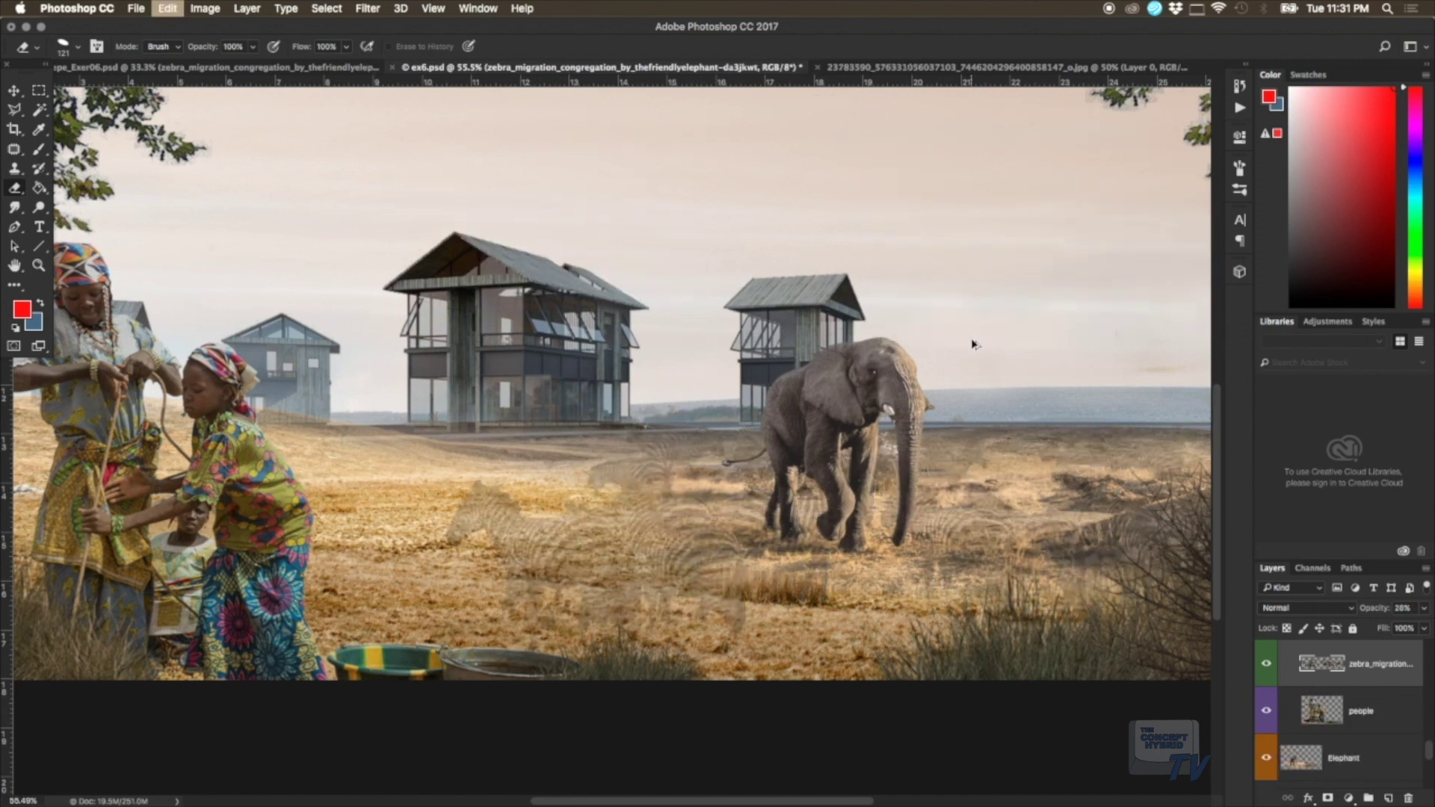
pyautogui.hotkey('ctrl', 'z')
pyautogui.hotkey('ctrl', 'z')
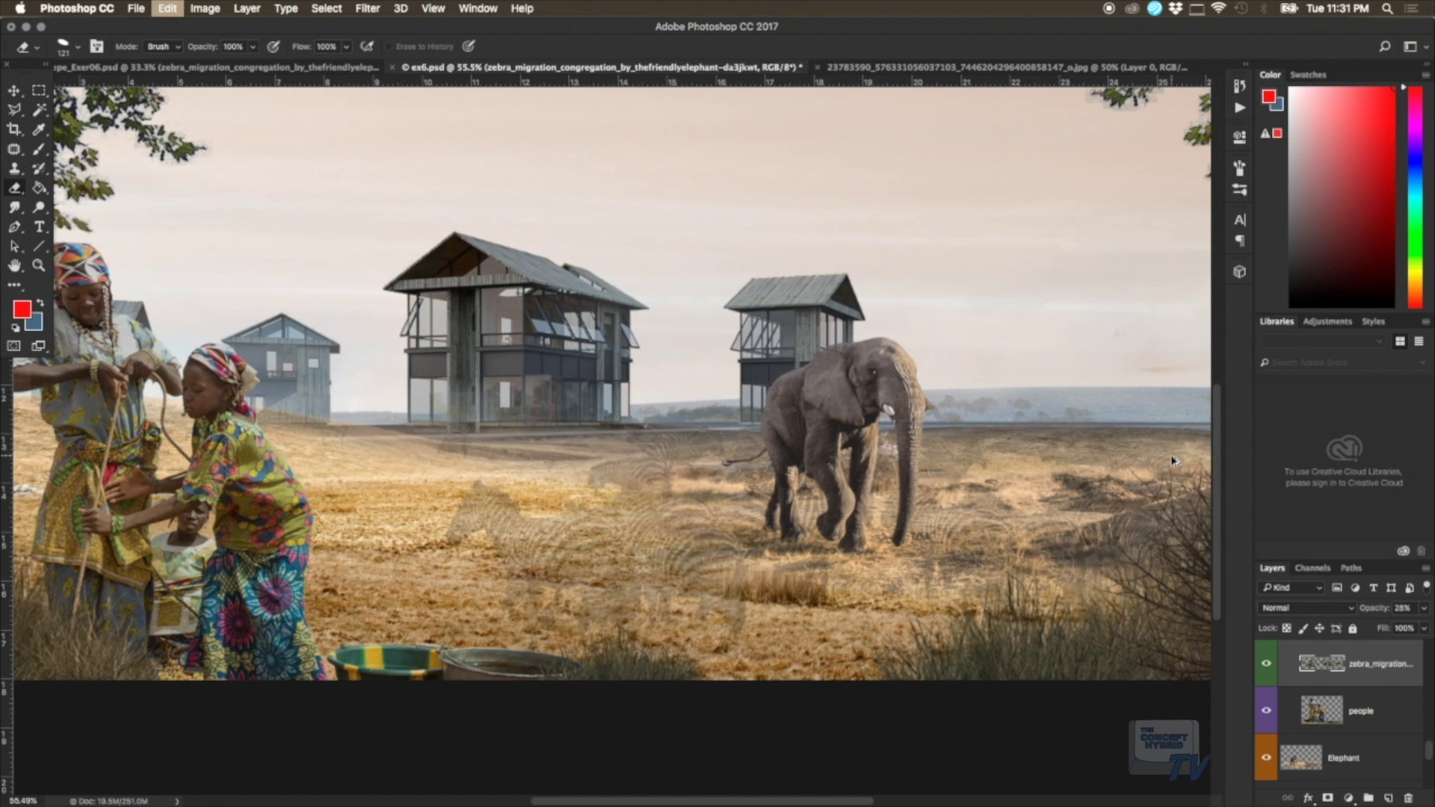
pyautogui.hotkey('ctrl', 'z')
pyautogui.hotkey('ctrl', 'z')
pyautogui.hotkey('ctrl', 'z')
pyautogui.hotkey('ctrl', 'z')
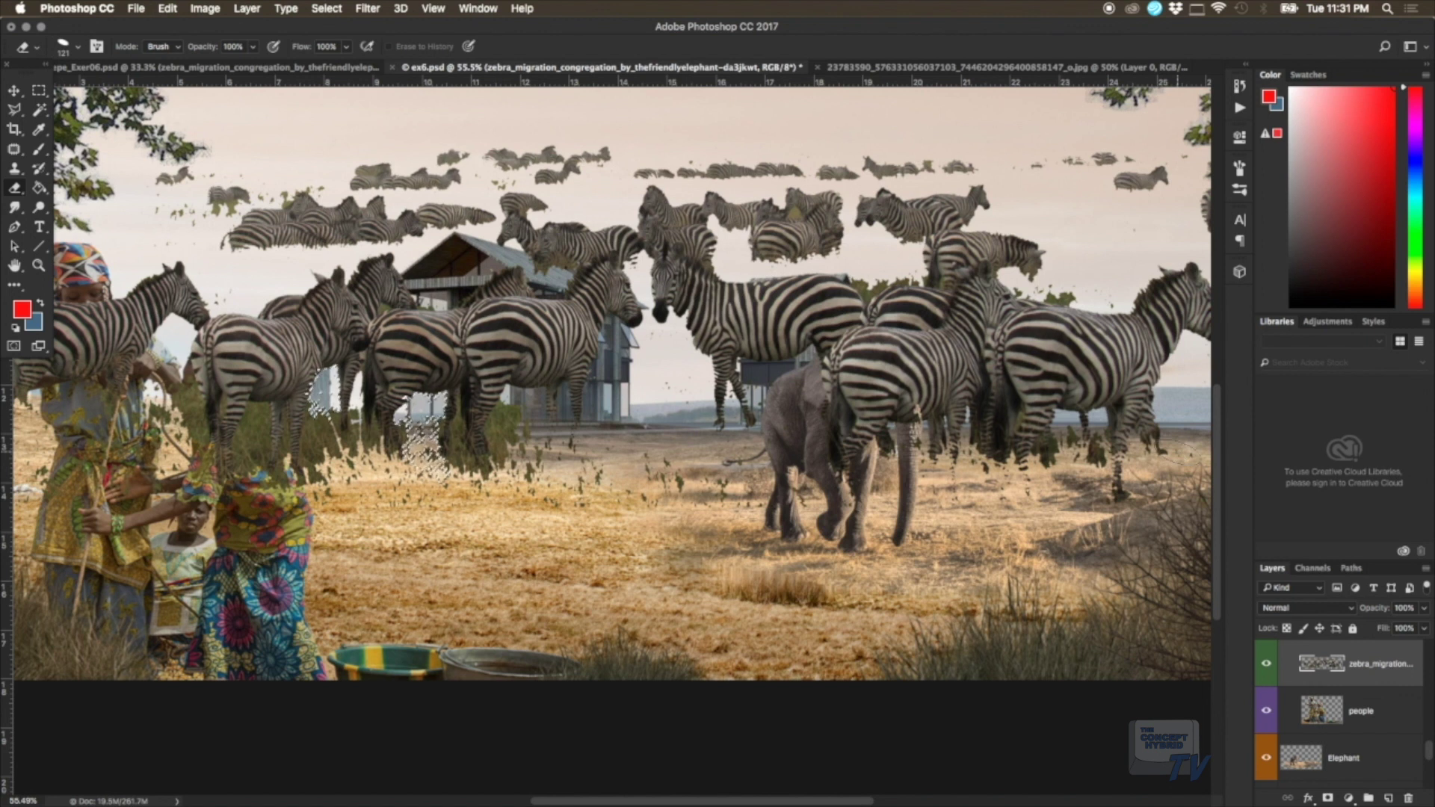
# Step: Step backward and forward through the Edit history to remove the floating zebras
pyautogui.click(204, 8)
pyautogui.moveTo(167, 8)
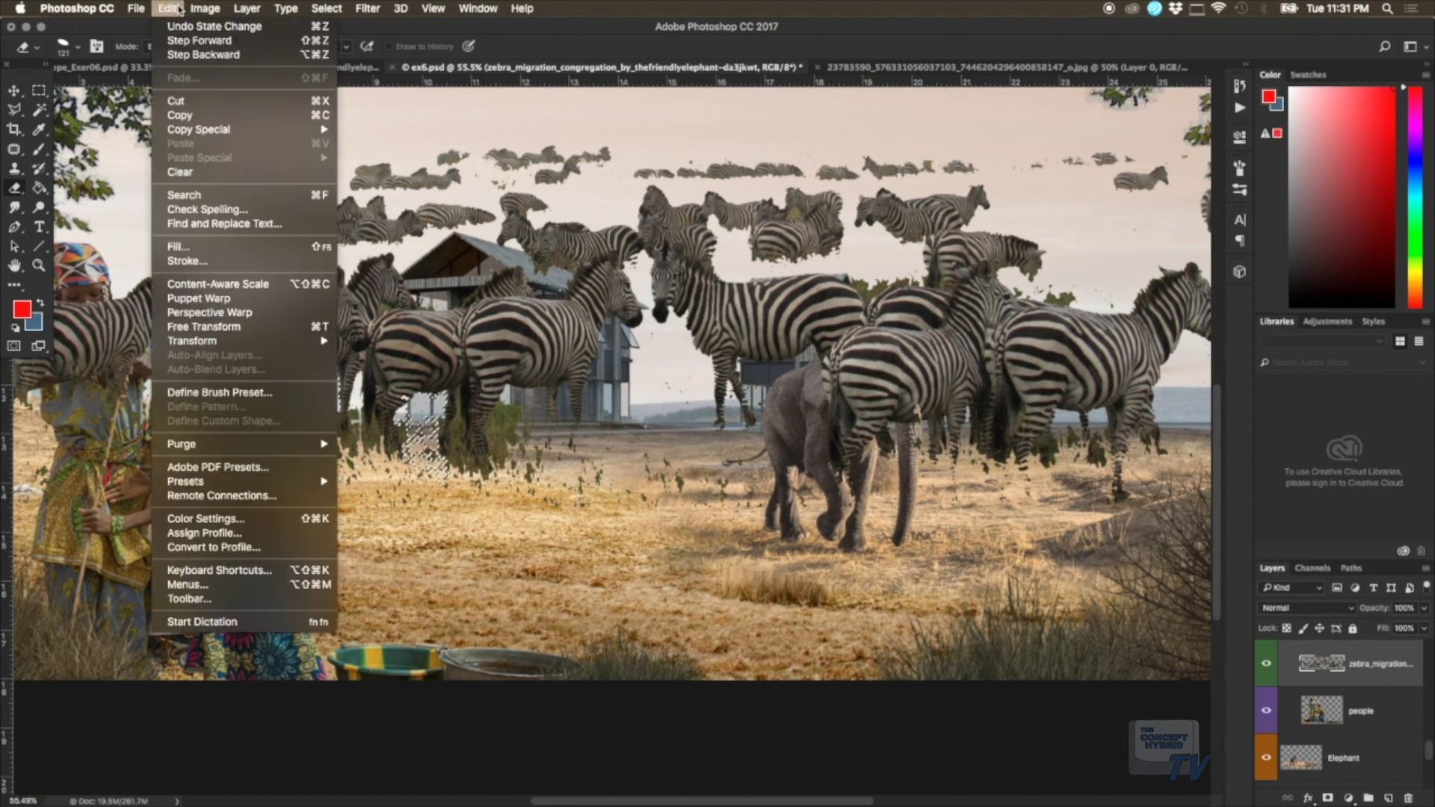
pyautogui.click(179, 29)
pyautogui.click(179, 30)
pyautogui.click(179, 30)
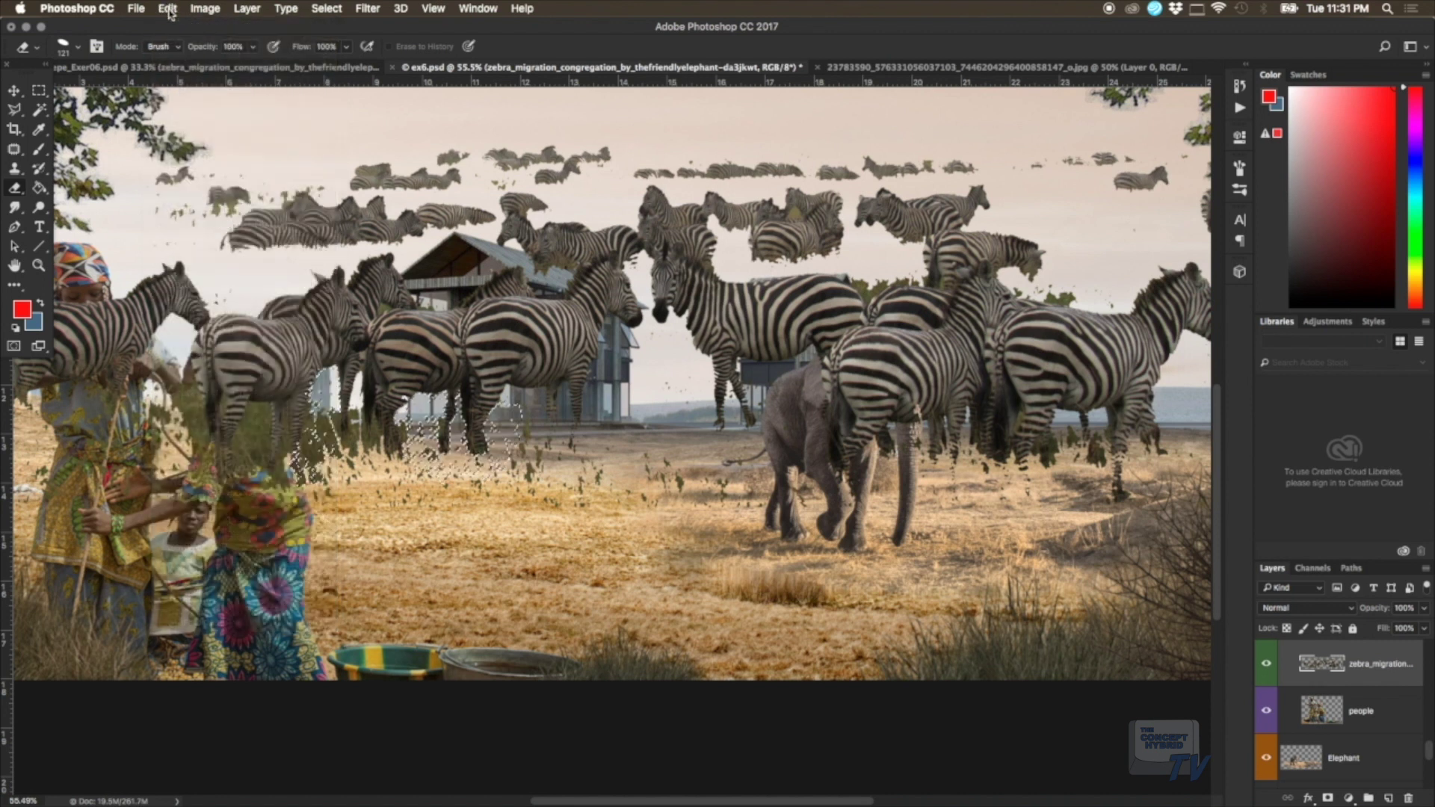
pyautogui.click(168, 8)
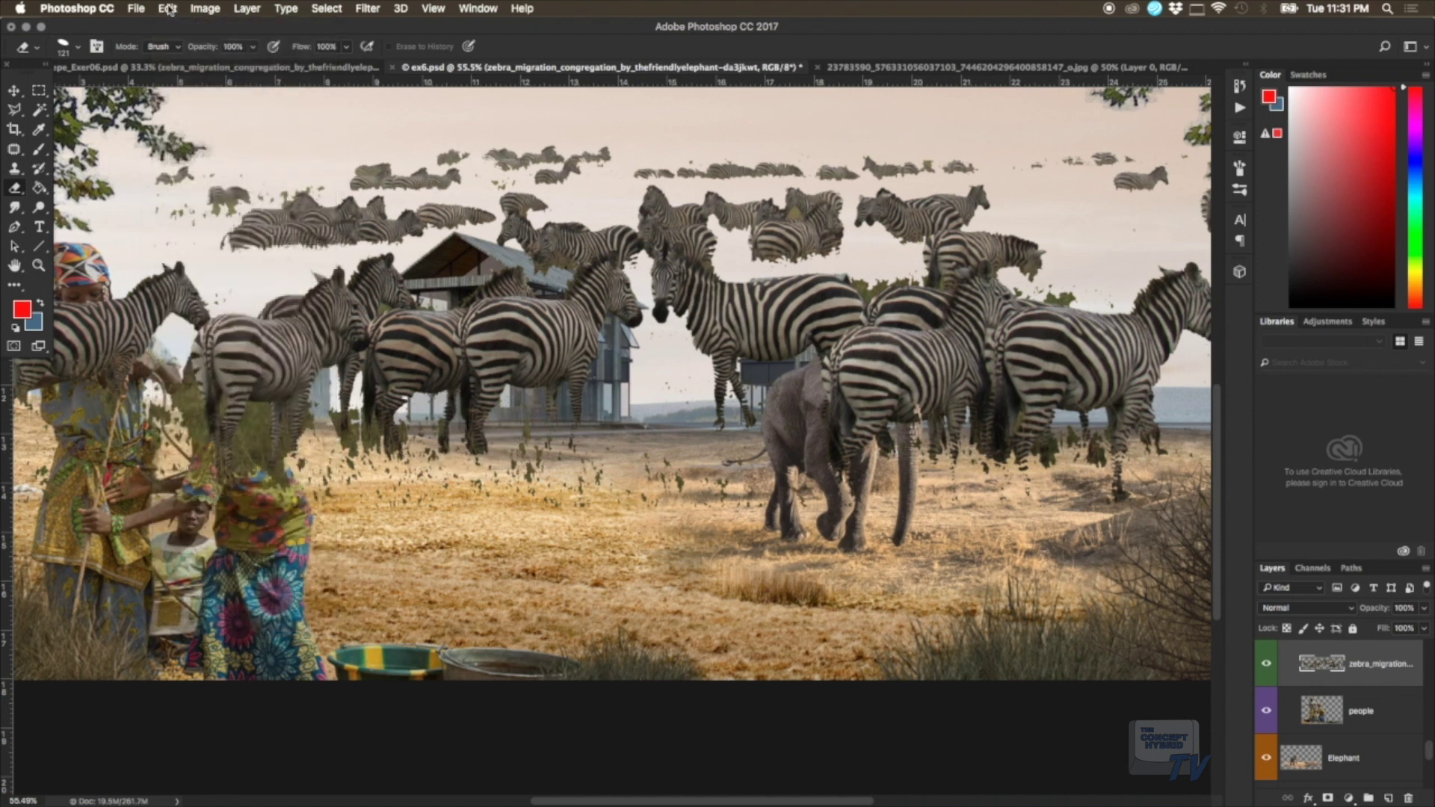
pyautogui.click(168, 8)
pyautogui.click(167, 8)
pyautogui.click(168, 9)
pyautogui.click(167, 8)
pyautogui.click(174, 41)
pyautogui.click(167, 8)
pyautogui.click(175, 40)
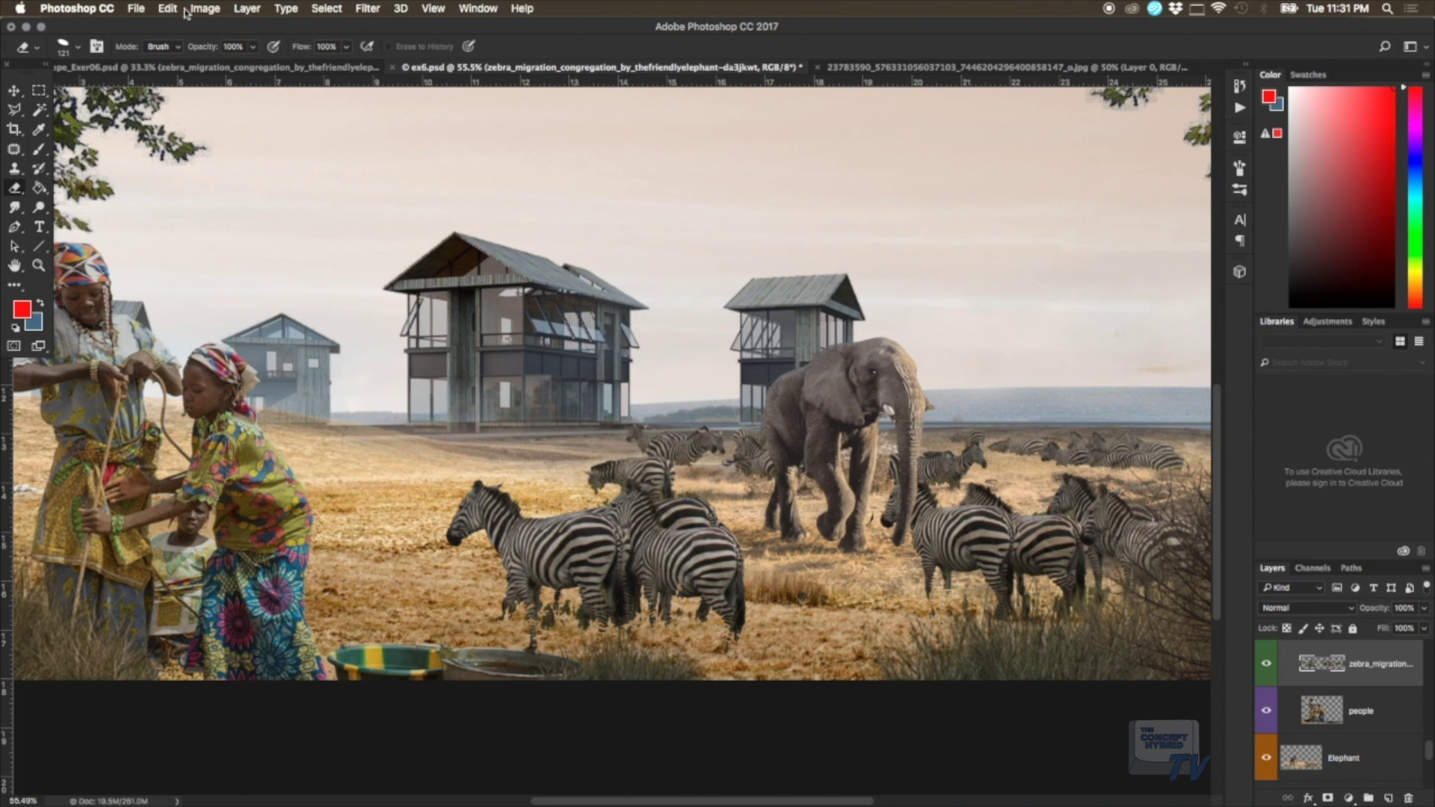
# Step: Toggle the zebra layer's visibility and step back to before the sky zebras
pyautogui.click(1264, 666)
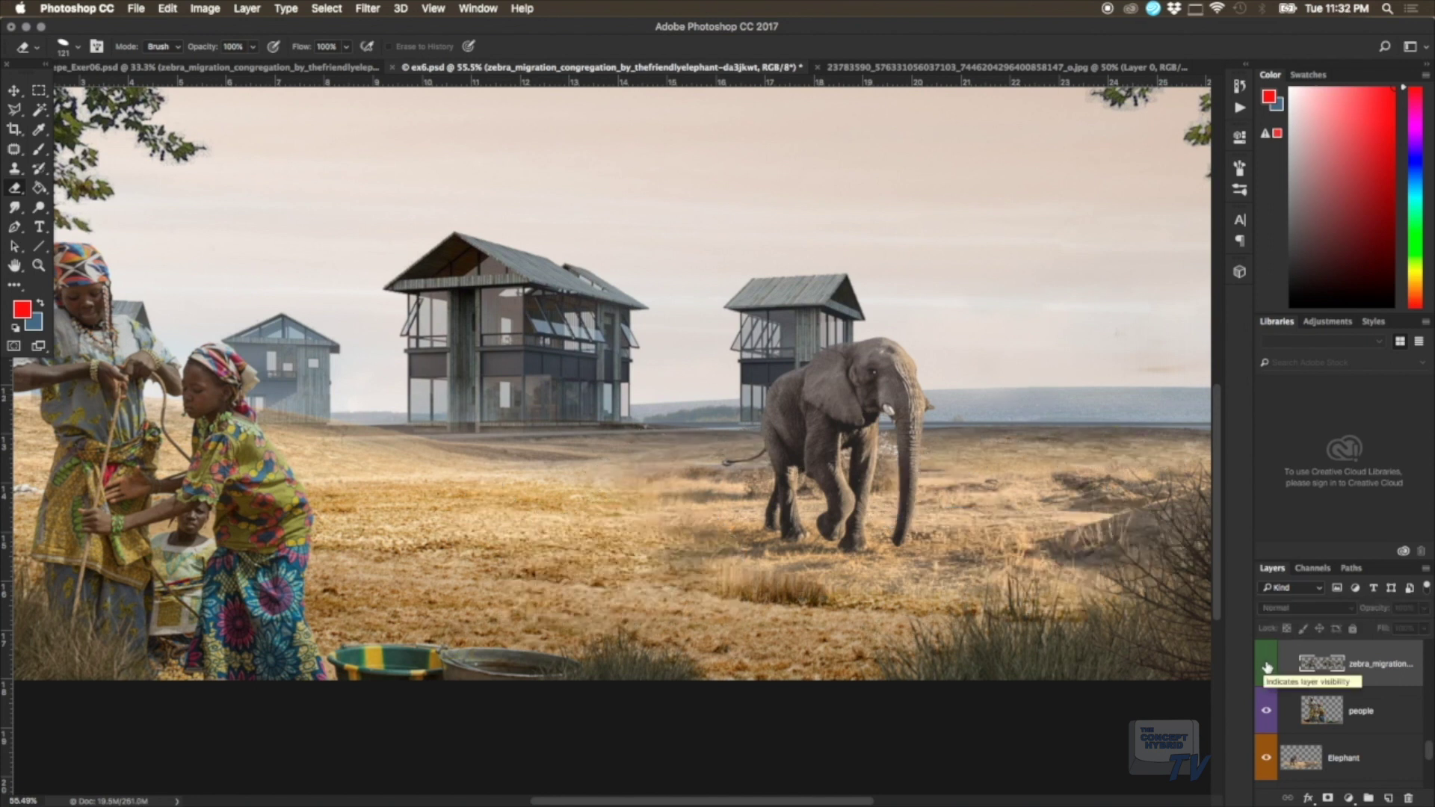
pyautogui.click(1266, 666)
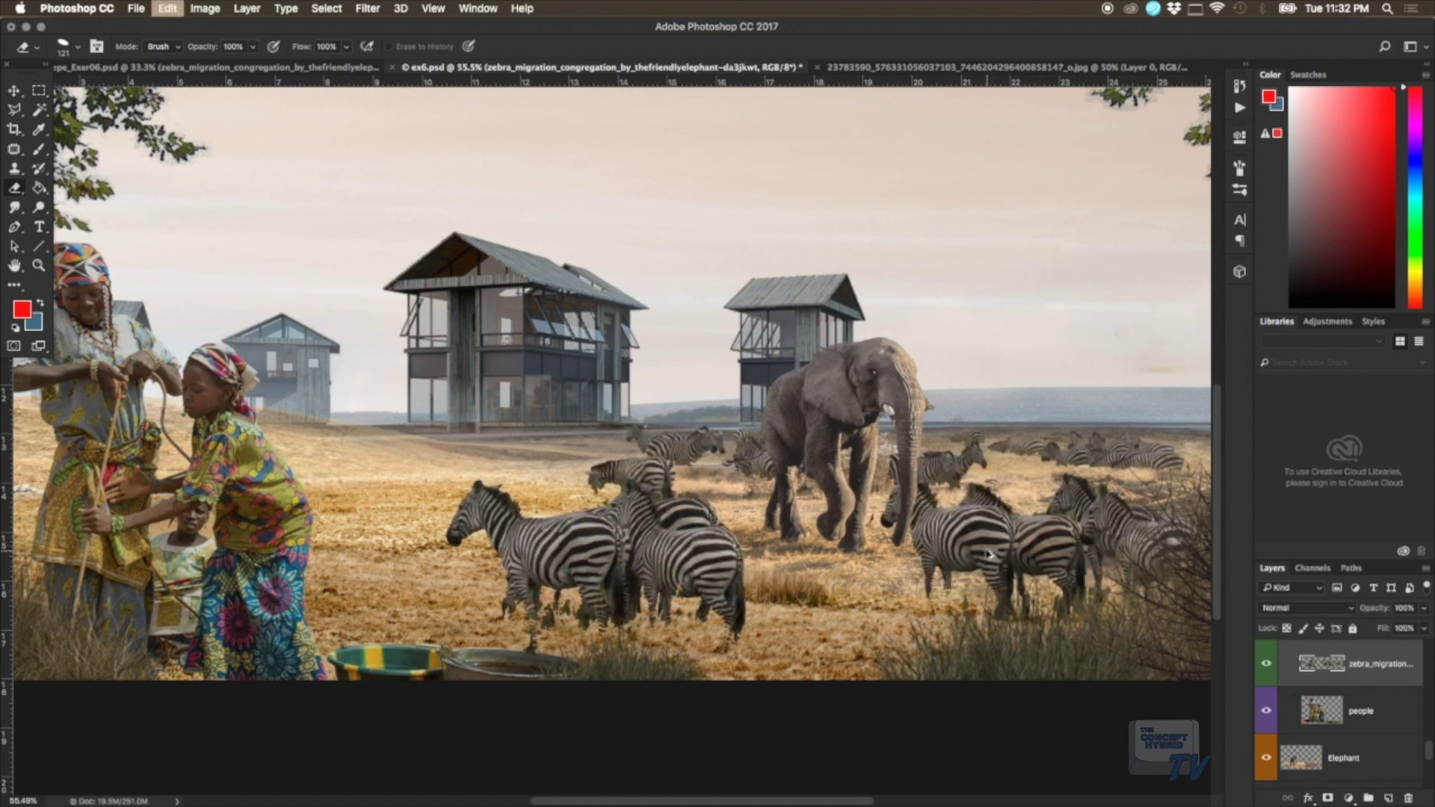
pyautogui.hotkey('ctrl', 'v')
pyautogui.hotkey('ctrl', 'alt', 'z')
pyautogui.hotkey('ctrl', 'alt', 'z')
pyautogui.hotkey('ctrl', 'alt', 'z')
pyautogui.hotkey('ctrl', 'alt', 'z')
pyautogui.hotkey('ctrl', 'alt', 'z')
pyautogui.hotkey('ctrl', 'alt', 'z')
pyautogui.hotkey('ctrl', 'alt', 'z')
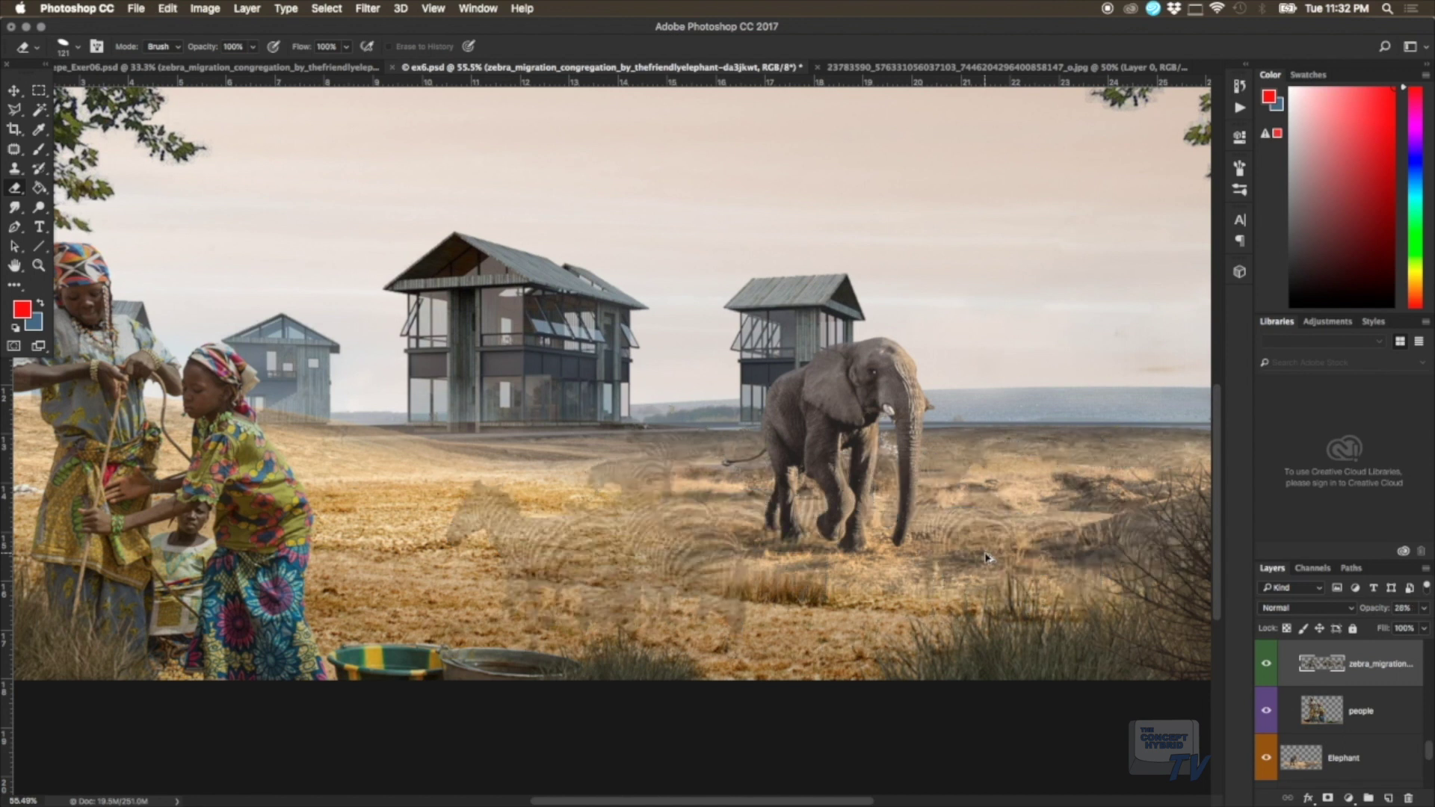
pyautogui.hotkey('ctrl', 'alt', 'z')
pyautogui.hotkey('ctrl', 'alt', 'z')
pyautogui.hotkey('ctrl', 'alt', 'z')
pyautogui.hotkey('ctrl', 'alt', 'z')
pyautogui.hotkey('ctrl', 'alt', 'z')
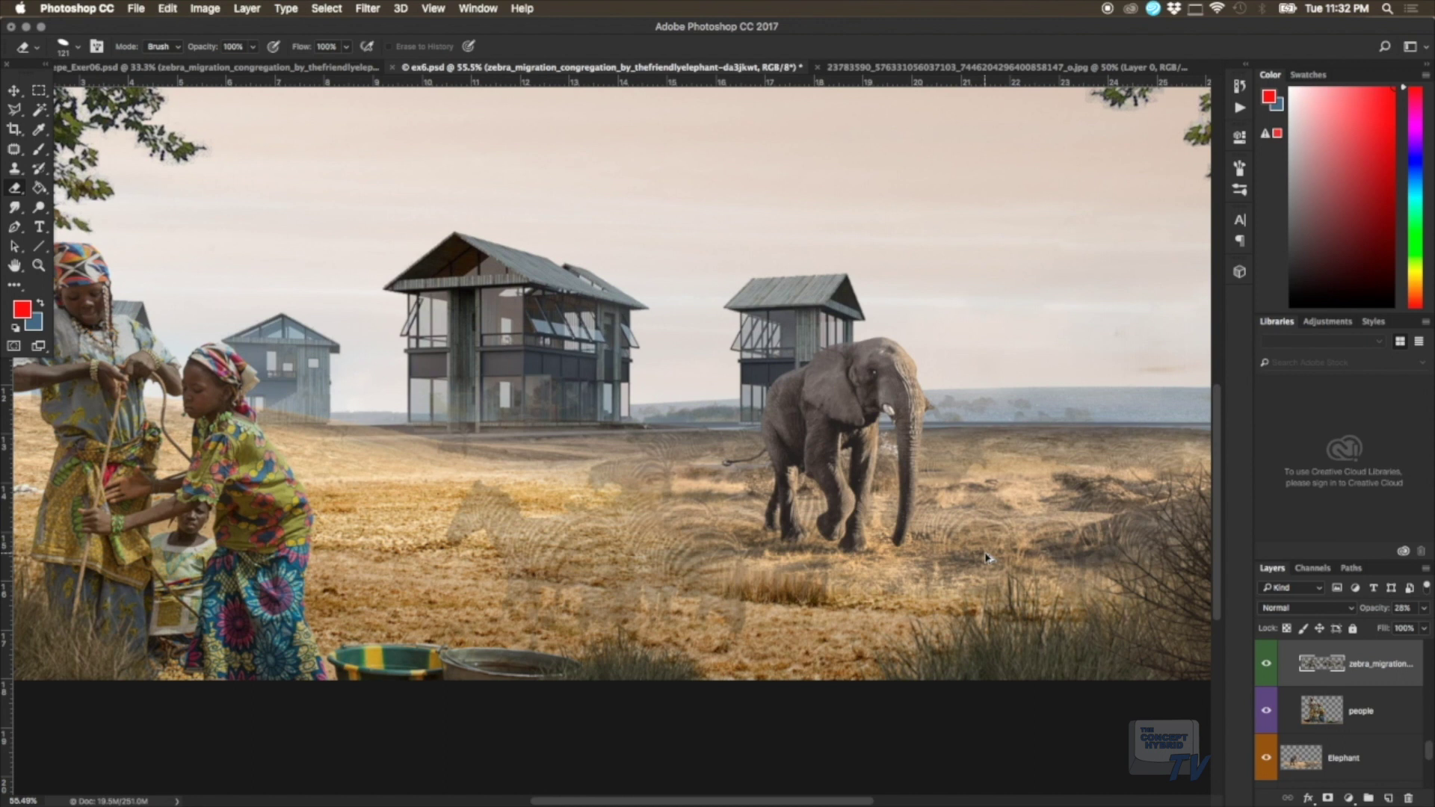
pyautogui.hotkey('ctrl', 'alt', 'z')
# Step: Restore the zebra layer to 100% opacity and add a layer mask
pyautogui.click(1422, 616)
pyautogui.moveTo(1389, 626); pyautogui.dragTo(1427, 626)
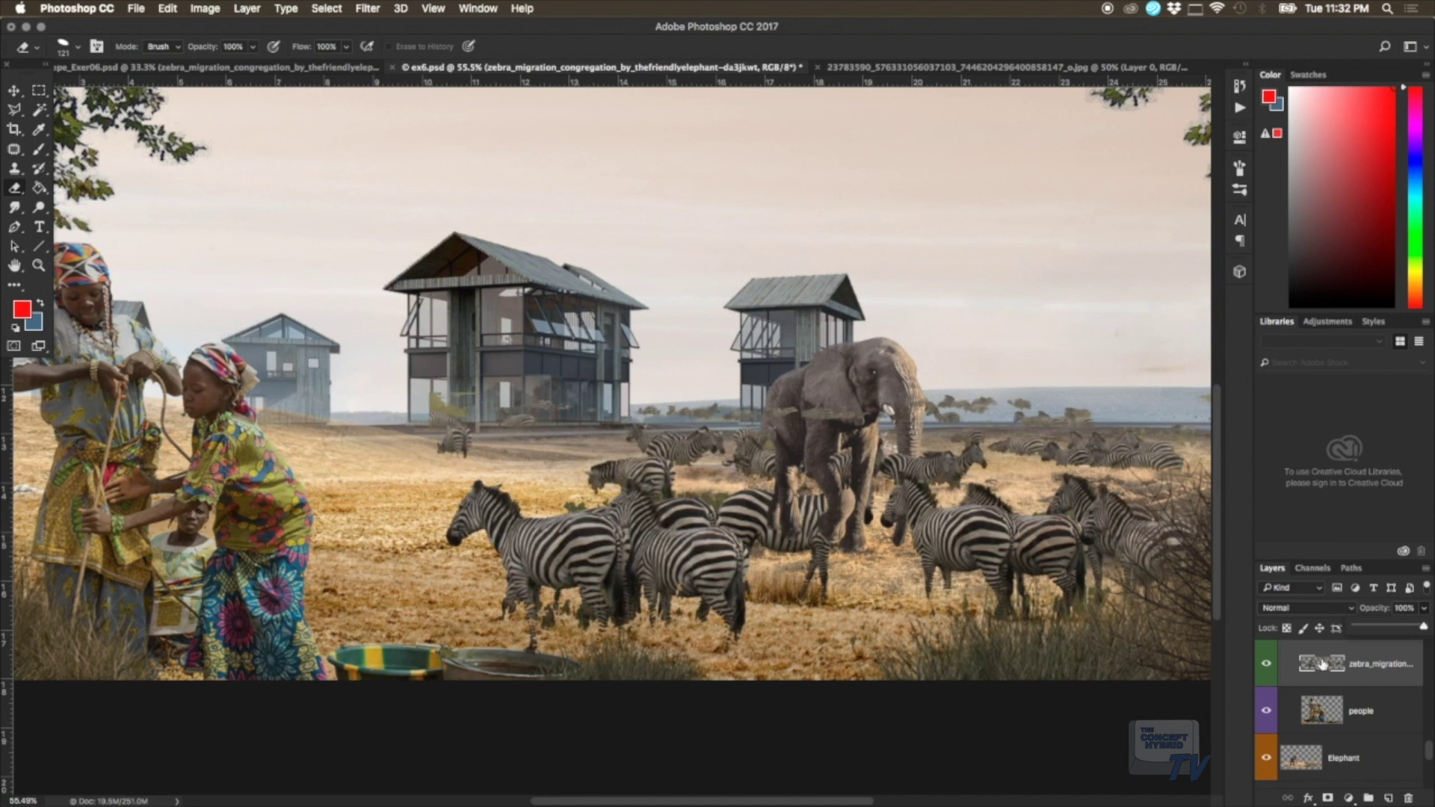
pyautogui.click(1327, 799)
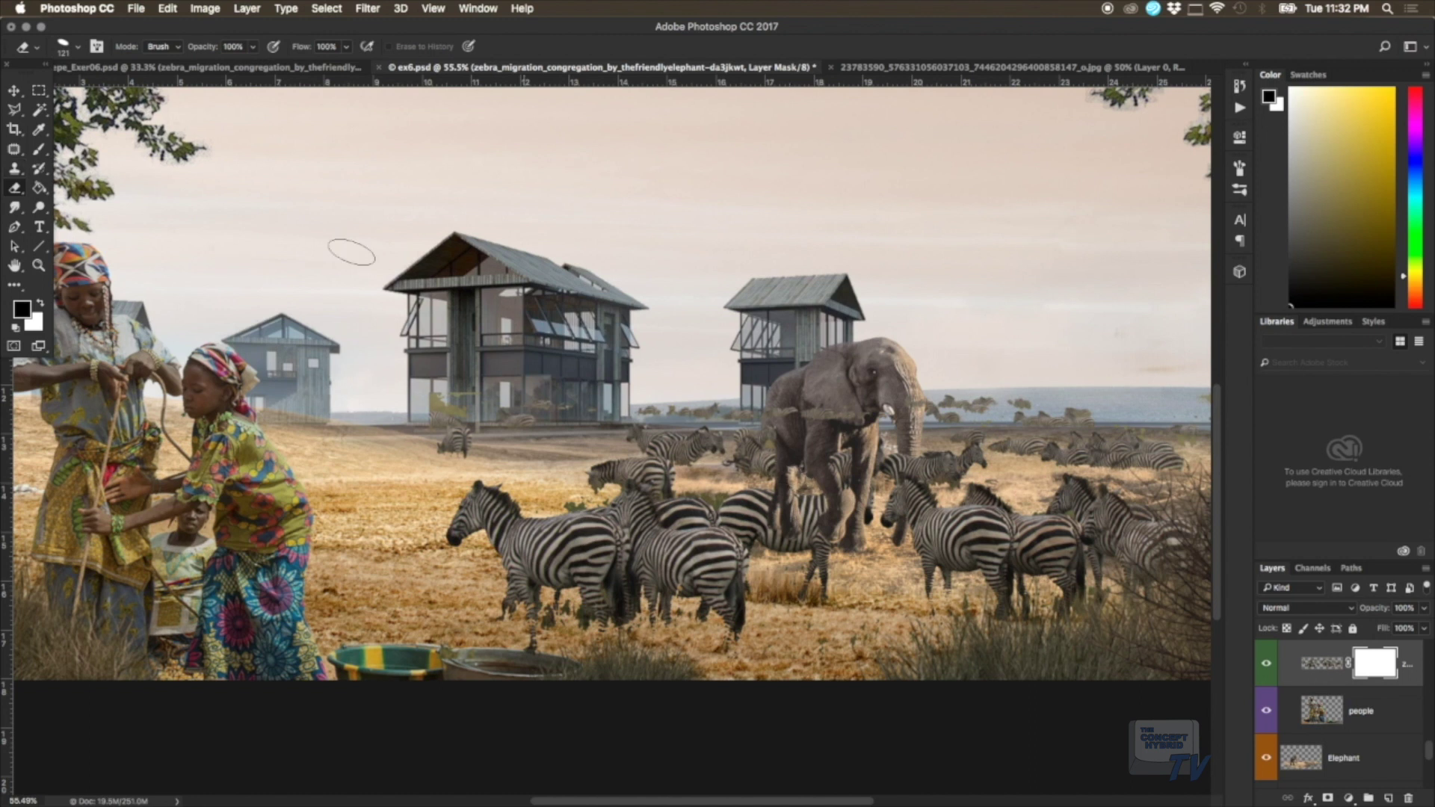
# Step: Set up the Brush at 100% opacity and 47 px size
pyautogui.click(39, 149)
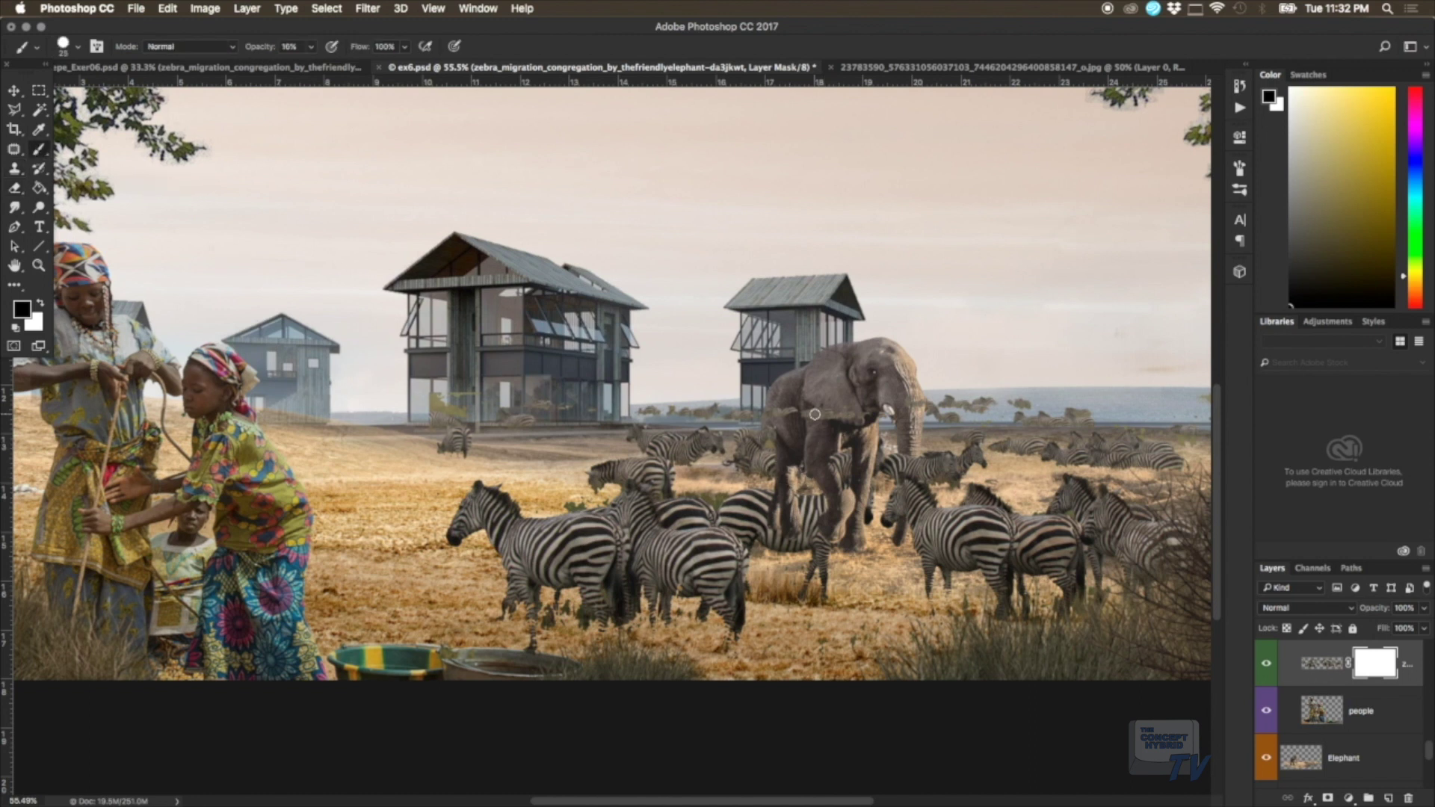
pyautogui.click(311, 47)
pyautogui.moveTo(312, 67); pyautogui.dragTo(581, 116)
pyautogui.rightClick(766, 385)
pyautogui.click(869, 421)
pyautogui.press('Return')
# Step: Mask out the dark horizon blotches and the front-centre grazing zebra
pyautogui.moveTo(924, 419)
pyautogui.mouseDown()
pyautogui.moveTo(1091, 418)
pyautogui.moveTo(913, 398)
pyautogui.mouseUp()
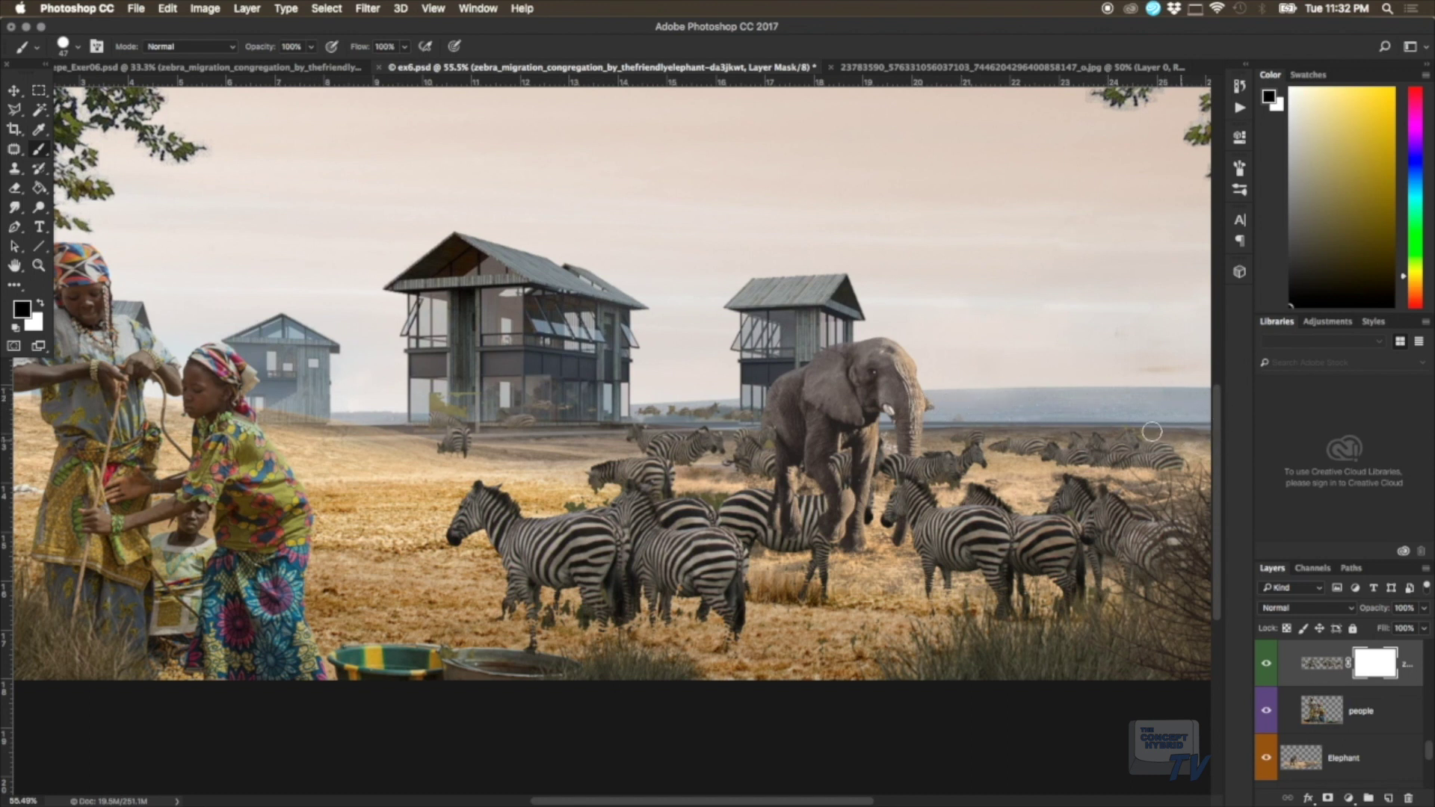
pyautogui.moveTo(773, 408)
pyautogui.mouseDown()
pyautogui.moveTo(487, 419)
pyautogui.moveTo(452, 443)
pyautogui.moveTo(415, 421)
pyautogui.moveTo(457, 396)
pyautogui.mouseUp()
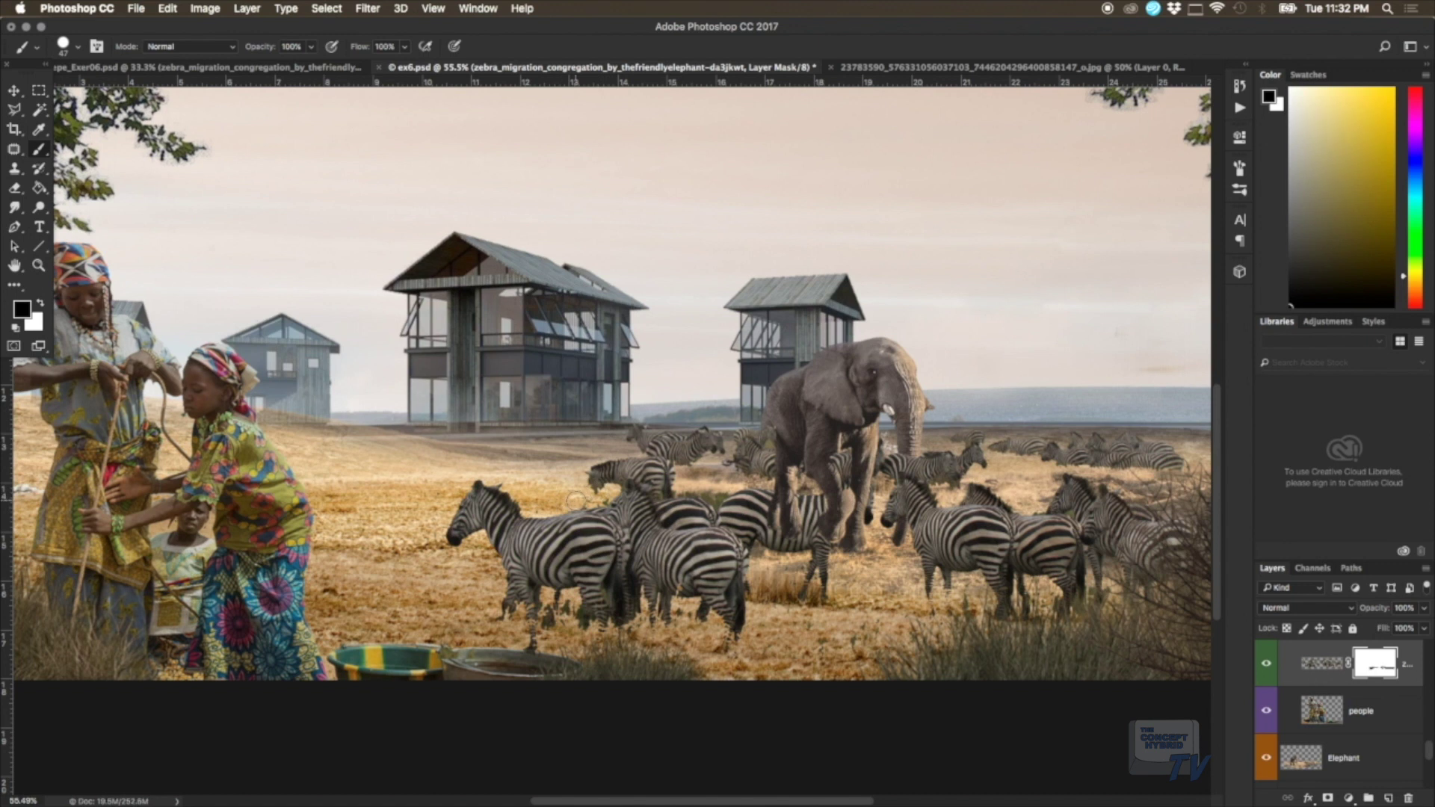
pyautogui.moveTo(578, 499); pyautogui.dragTo(719, 549)
pyautogui.moveTo(571, 499); pyautogui.dragTo(743, 566)
pyautogui.click(584, 496)
pyautogui.press('super+z')
# Step: Mask the zebra stripes and legs around the elephant's rear leg
pyautogui.moveTo(829, 459); pyautogui.dragTo(835, 493)
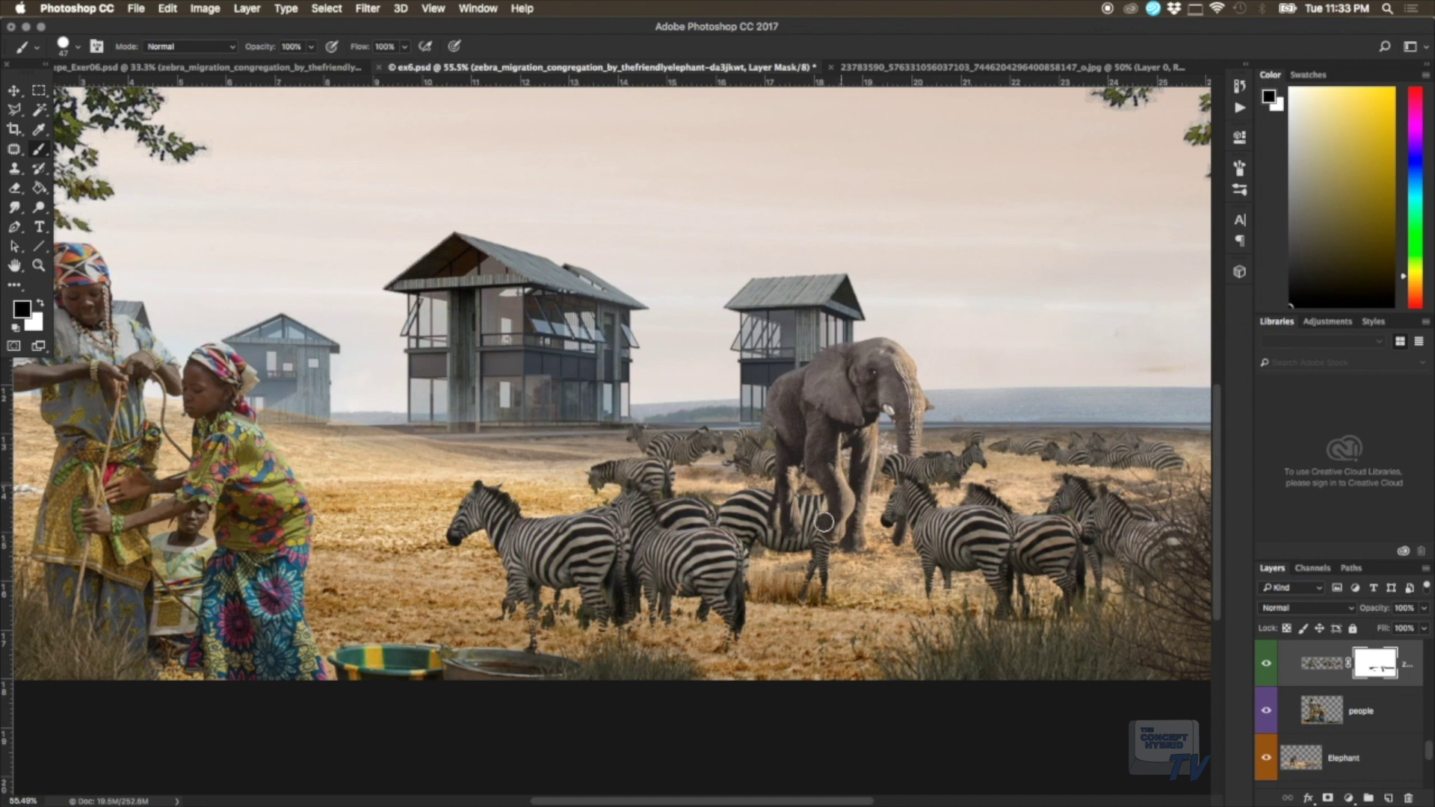
pyautogui.moveTo(838, 539); pyautogui.dragTo(797, 606)
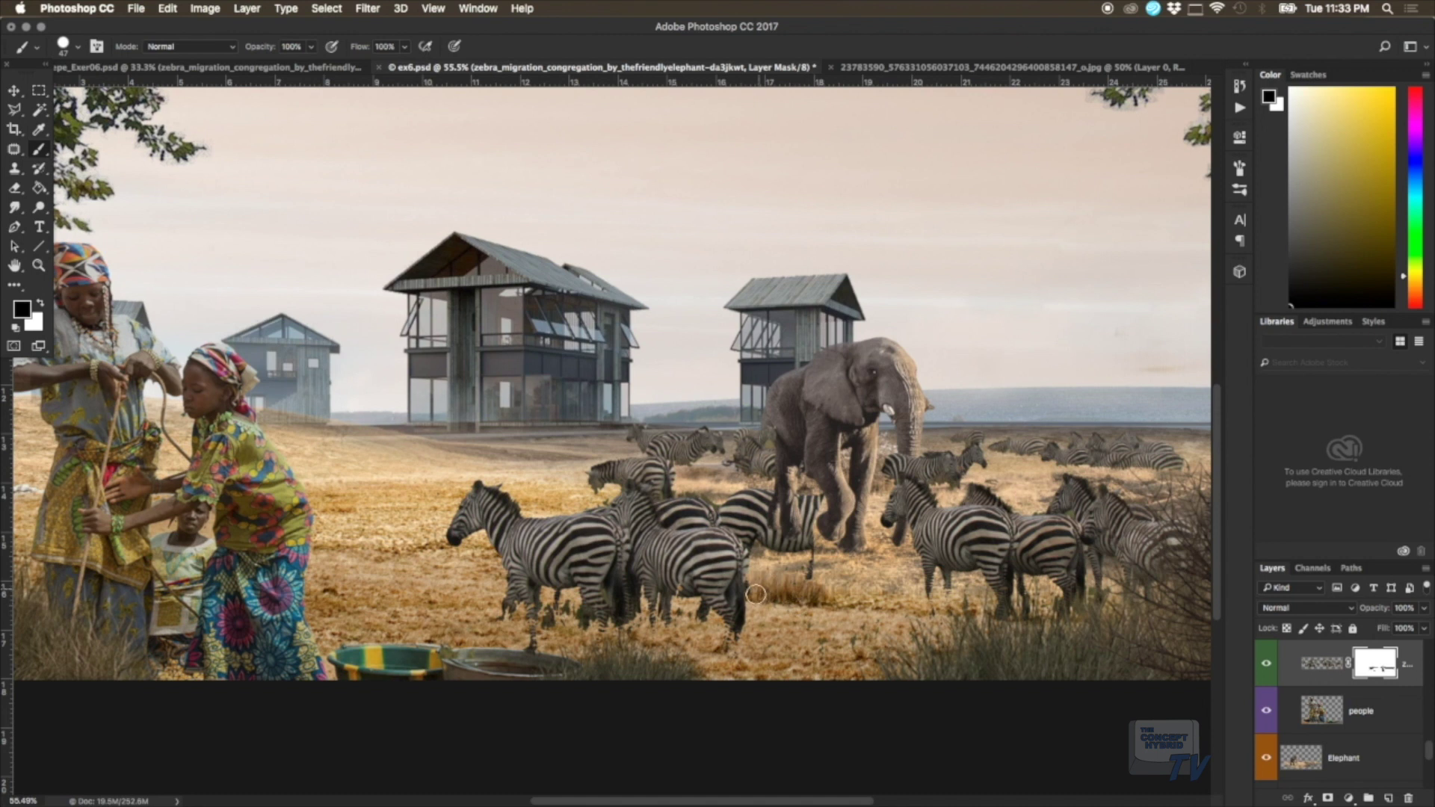
pyautogui.moveTo(734, 525)
pyautogui.mouseDown()
pyautogui.moveTo(721, 499)
pyautogui.moveTo(811, 497)
pyautogui.moveTo(770, 514)
pyautogui.moveTo(815, 545)
pyautogui.mouseUp()
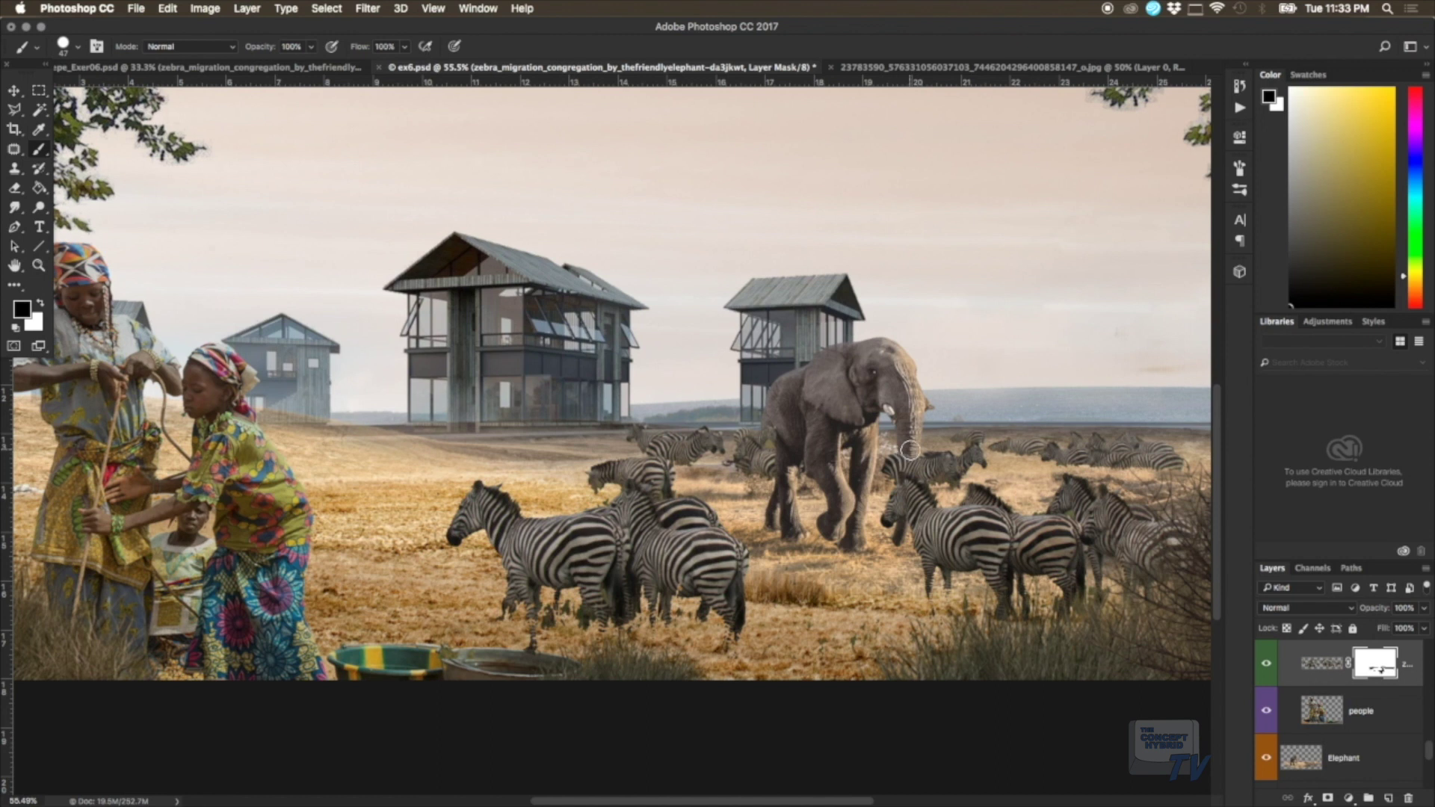
pyautogui.press('z')
pyautogui.moveTo(910, 458); pyautogui.dragTo(979, 469)
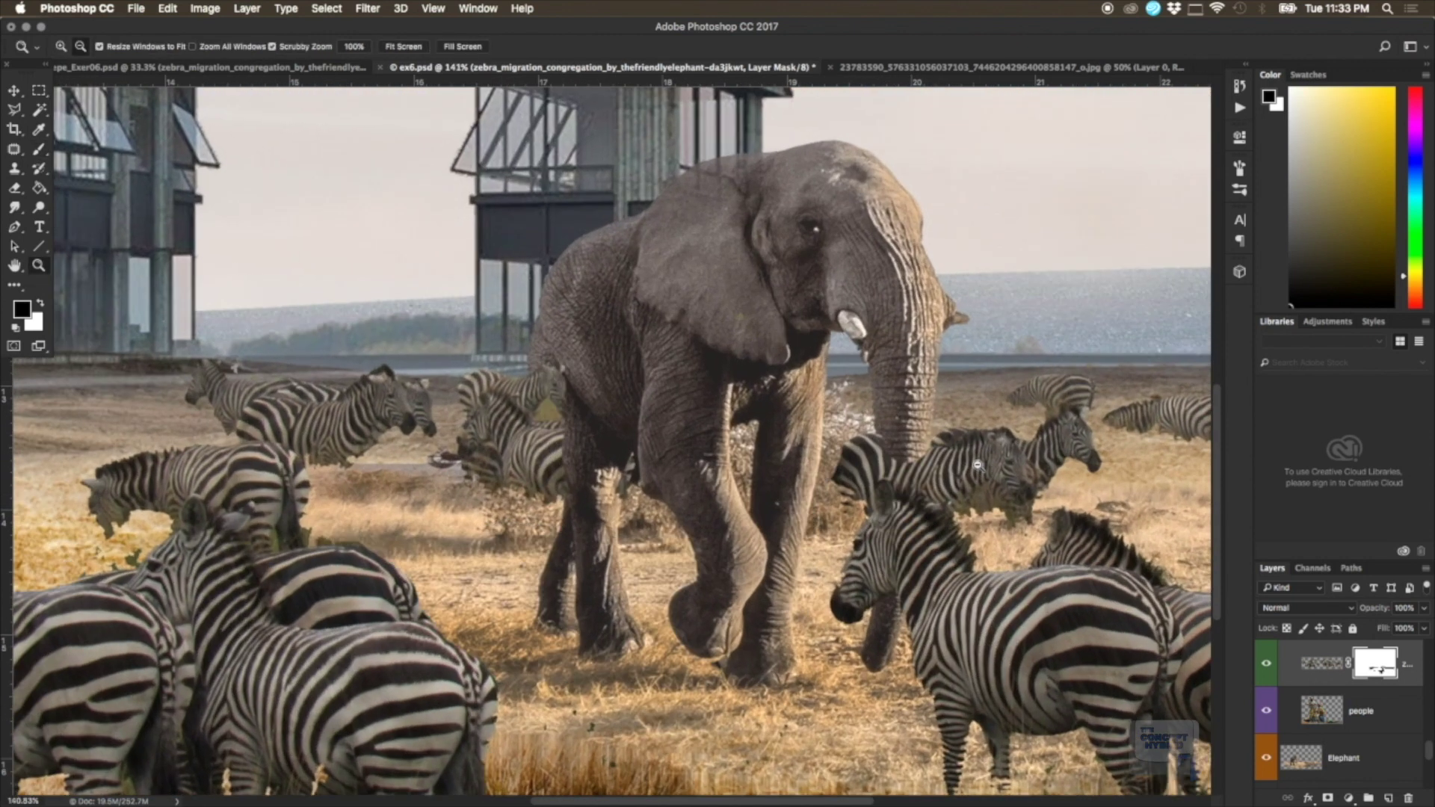
# Step: Switch back to the Brush and shrink it to 11 px
pyautogui.press('b')
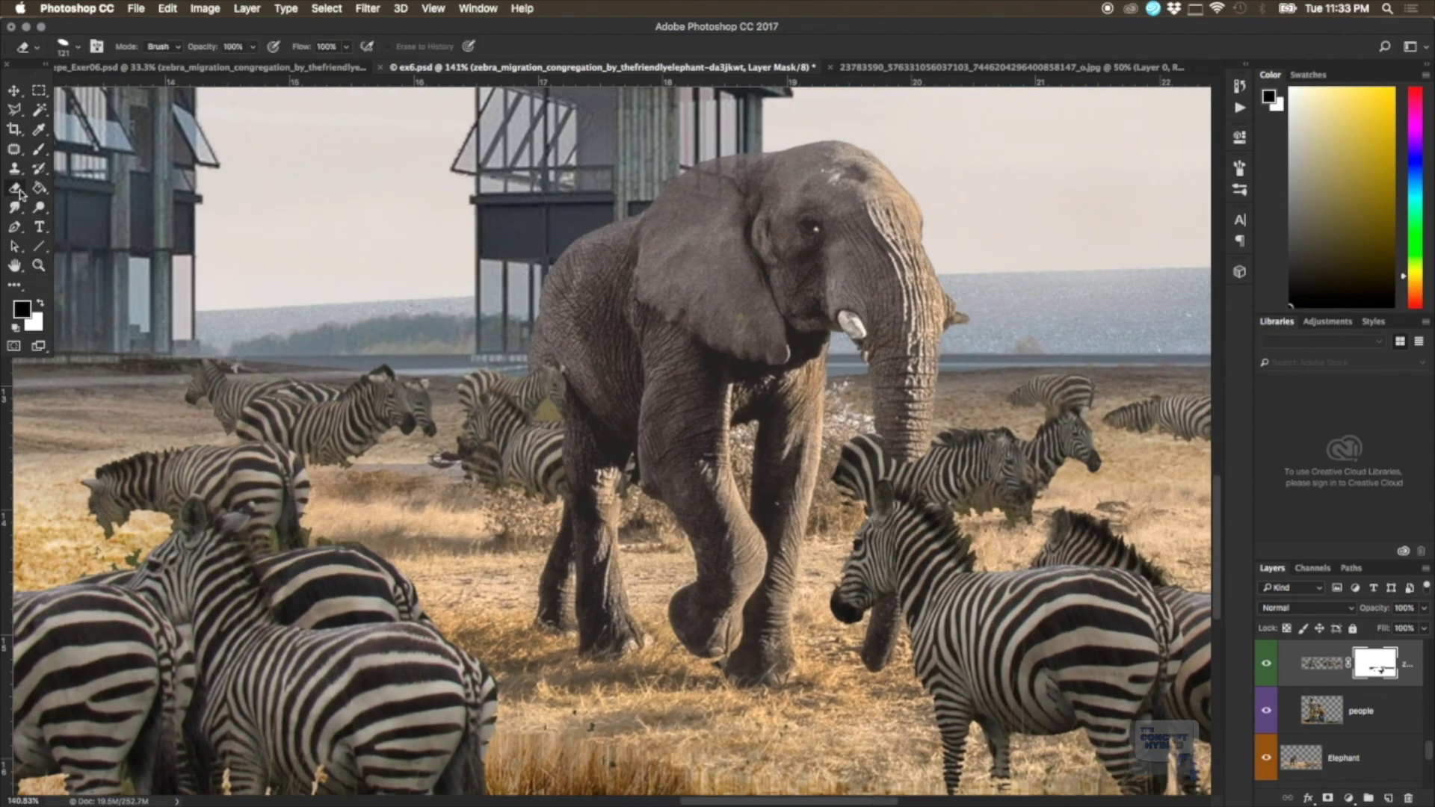
pyautogui.rightClick(895, 453)
pyautogui.click(967, 485)
pyautogui.press('Return')
pyautogui.hotkey('ctrl', 'z')
pyautogui.hotkey('ctrl', 'z')
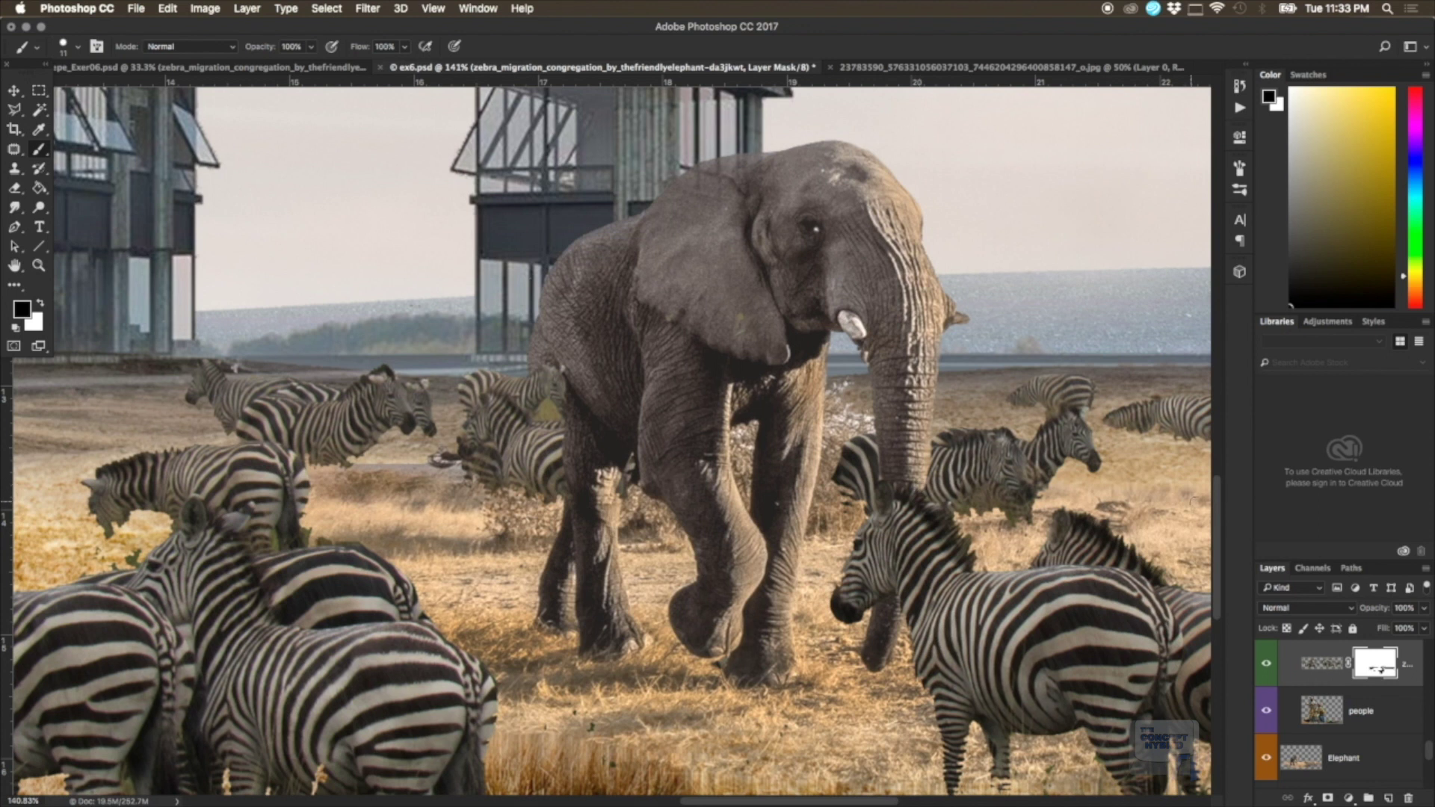
# Step: Toggle the zebra layer opacity between 37% and 100%, ending at 100%
pyautogui.click(1424, 608)
pyautogui.moveTo(1425, 626); pyautogui.dragTo(1381, 632)
pyautogui.click(885, 437)
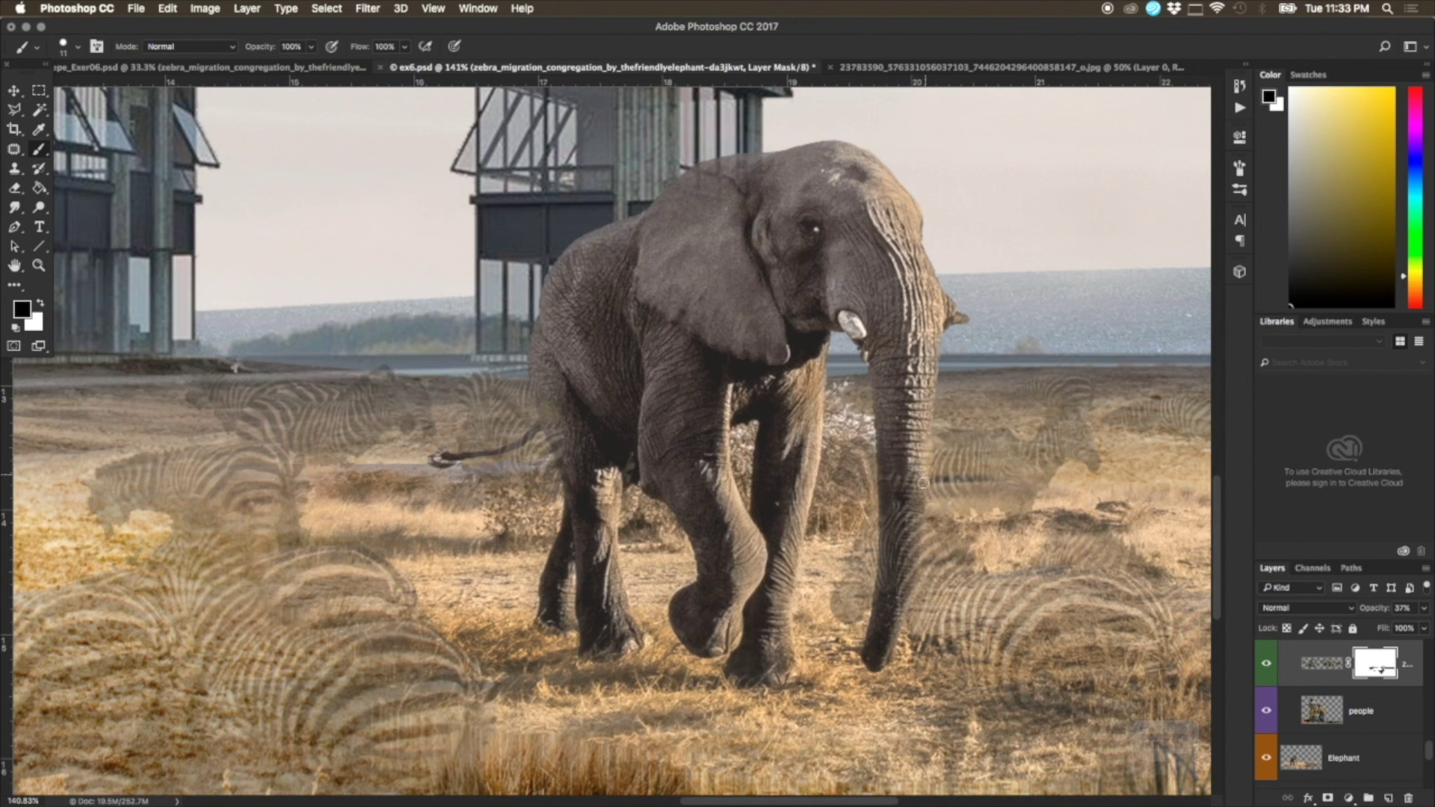
pyautogui.click(1424, 609)
pyautogui.moveTo(1418, 629); pyautogui.dragTo(1428, 628)
pyautogui.write('37')
pyautogui.press('Return')
pyautogui.click(1423, 607)
pyautogui.moveTo(1387, 627); pyautogui.dragTo(1423, 626)
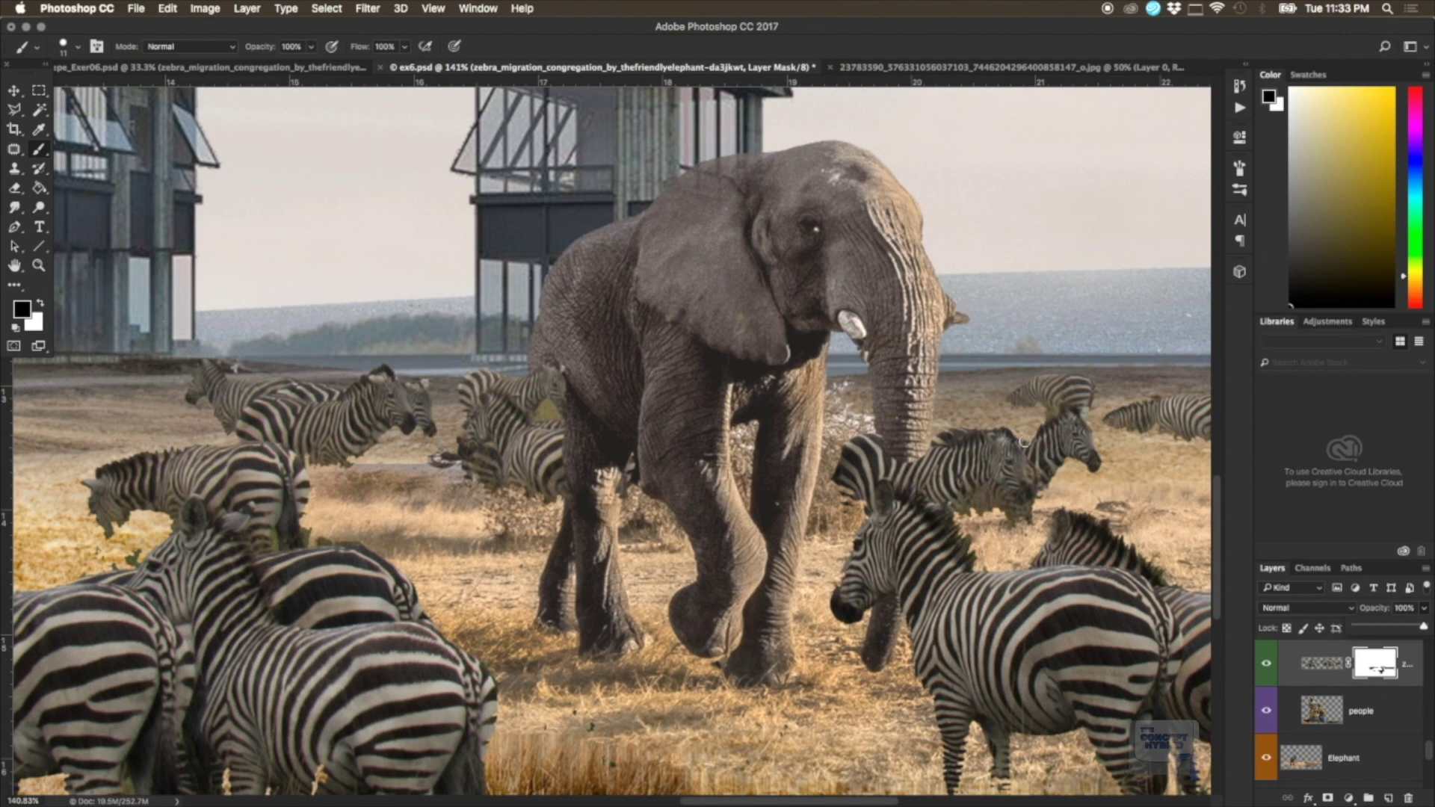
pyautogui.click(924, 442)
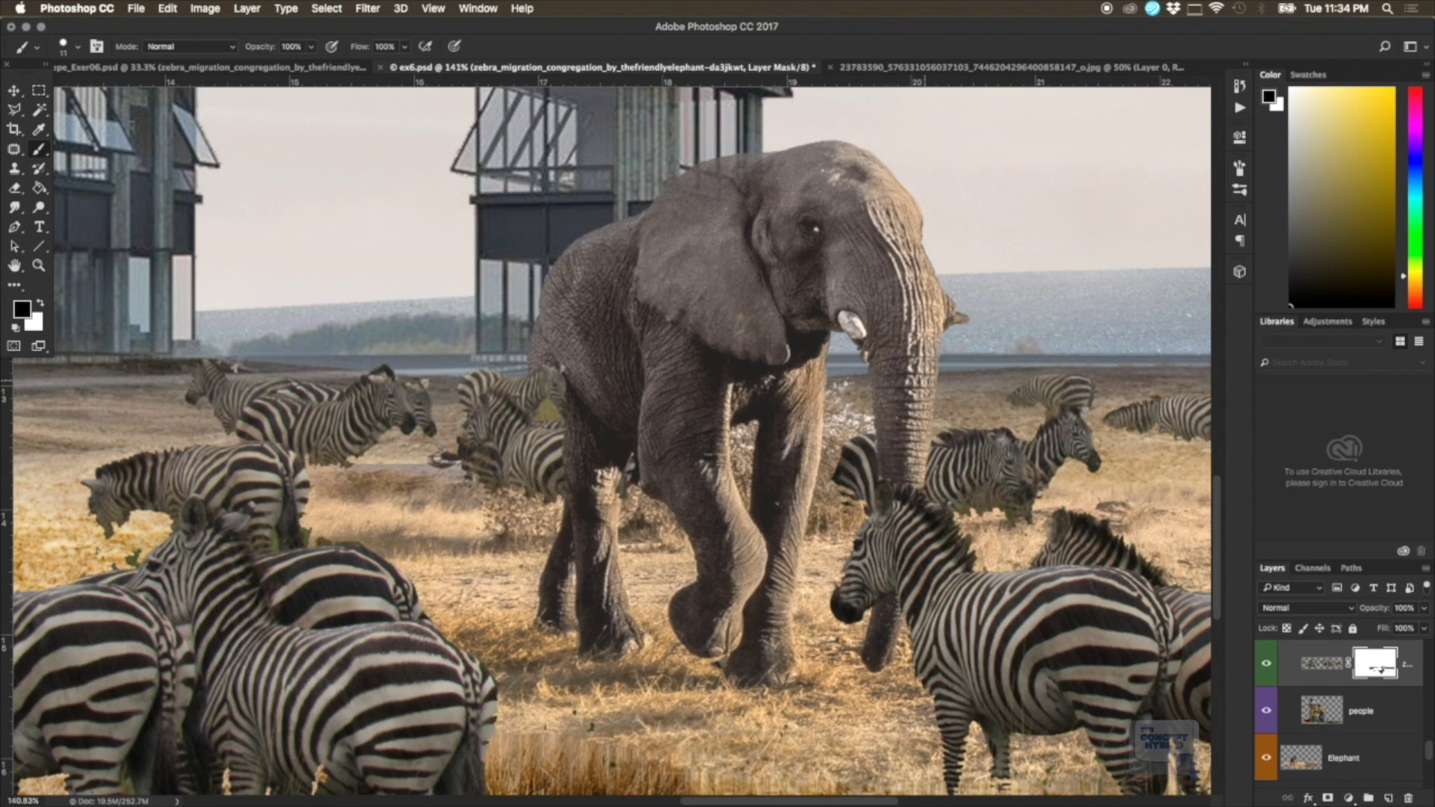
# Step: Zoom back out to see more of the scene
pyautogui.press('z')
pyautogui.moveTo(928, 381); pyautogui.dragTo(885, 434)
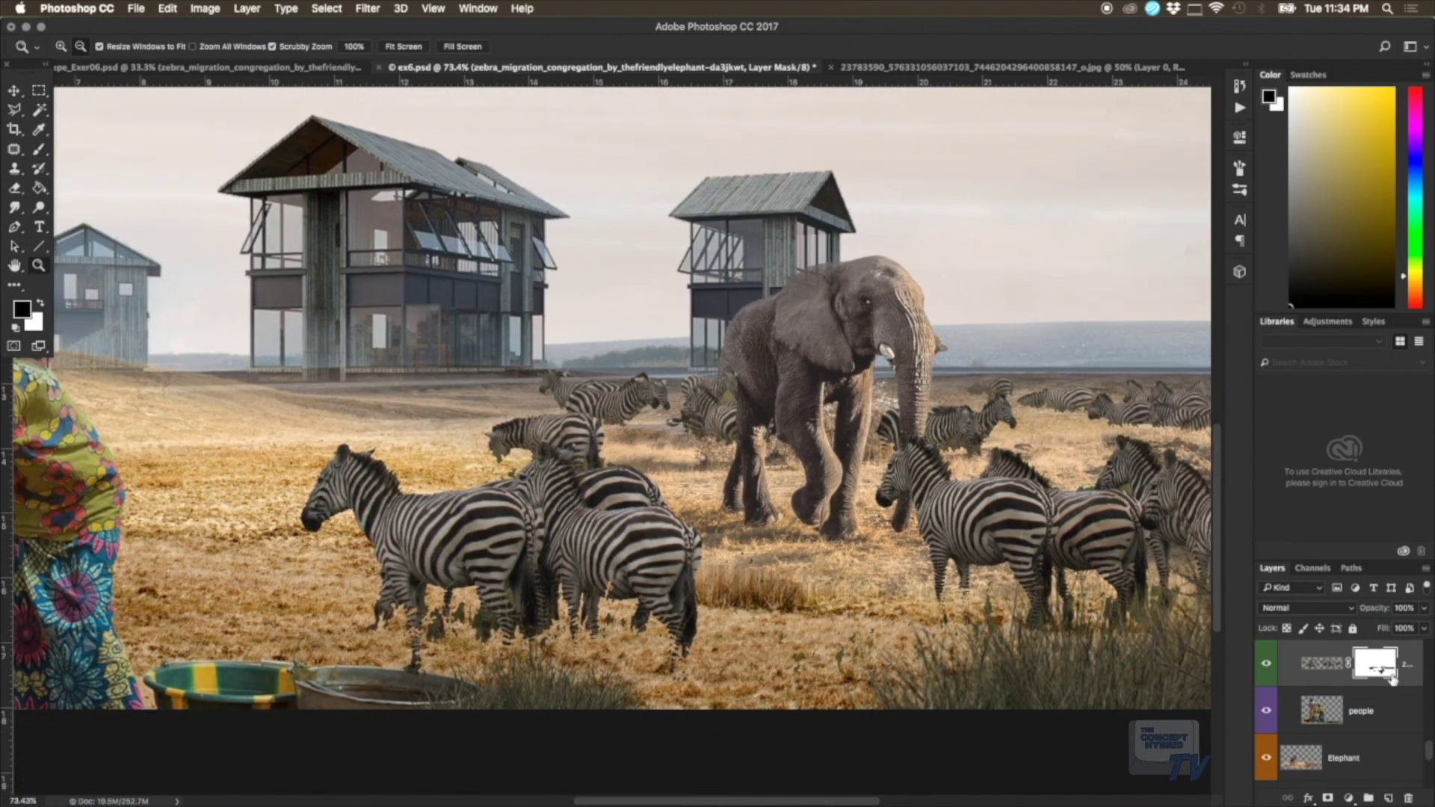
pyautogui.click(201, 9)
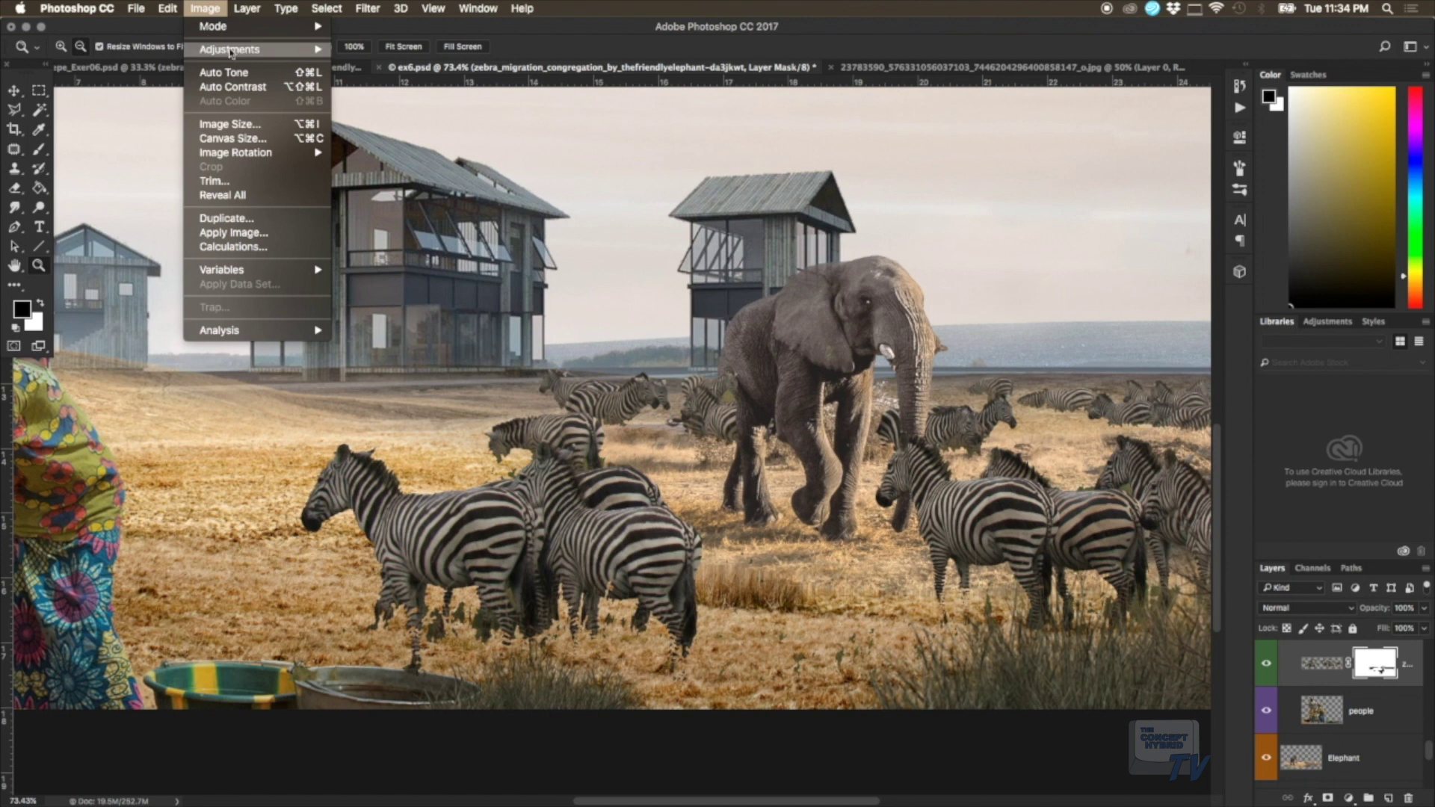
# Step: Try raising the mask's output black level in Levels, then cancel it
pyautogui.click(399, 65)
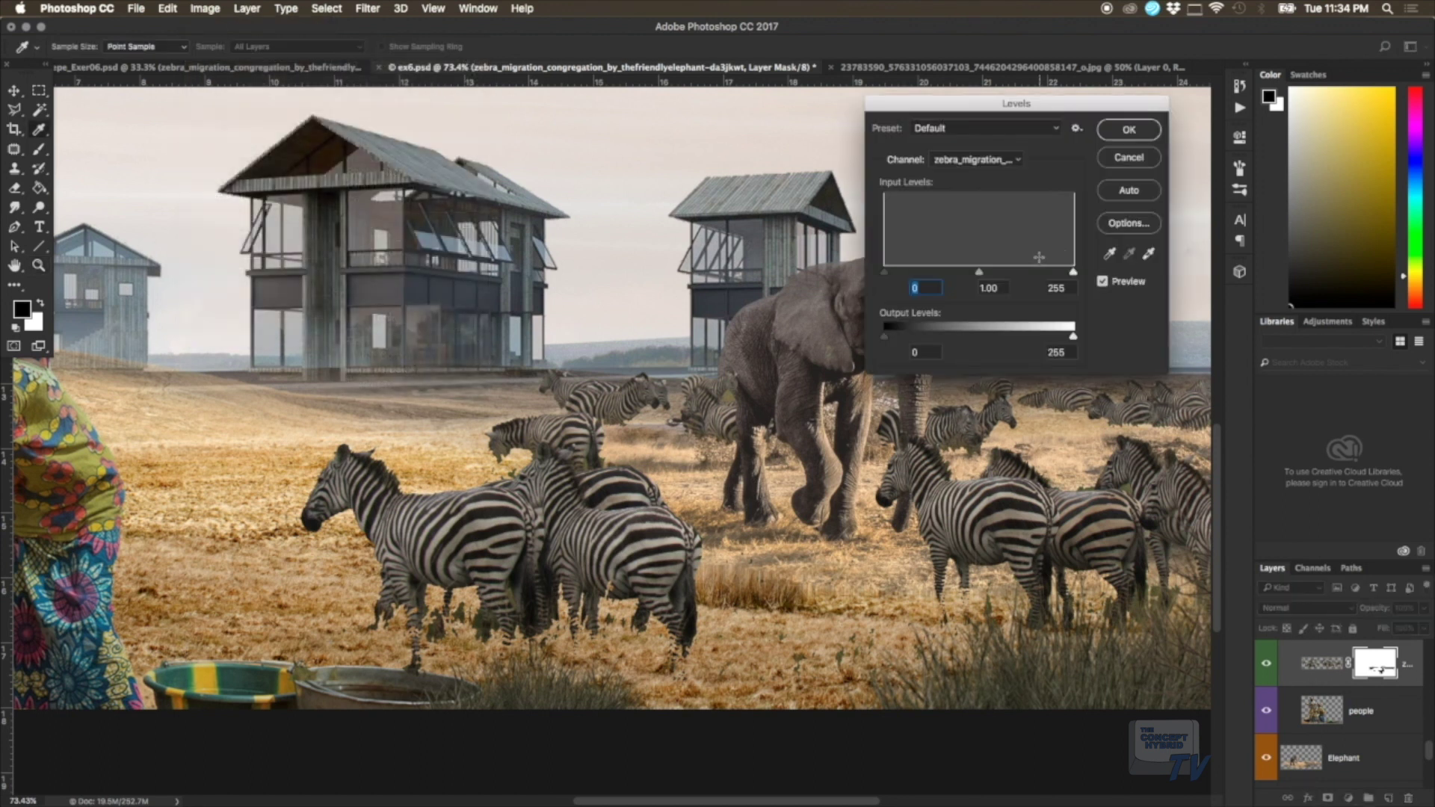
pyautogui.moveTo(889, 340); pyautogui.dragTo(936, 345)
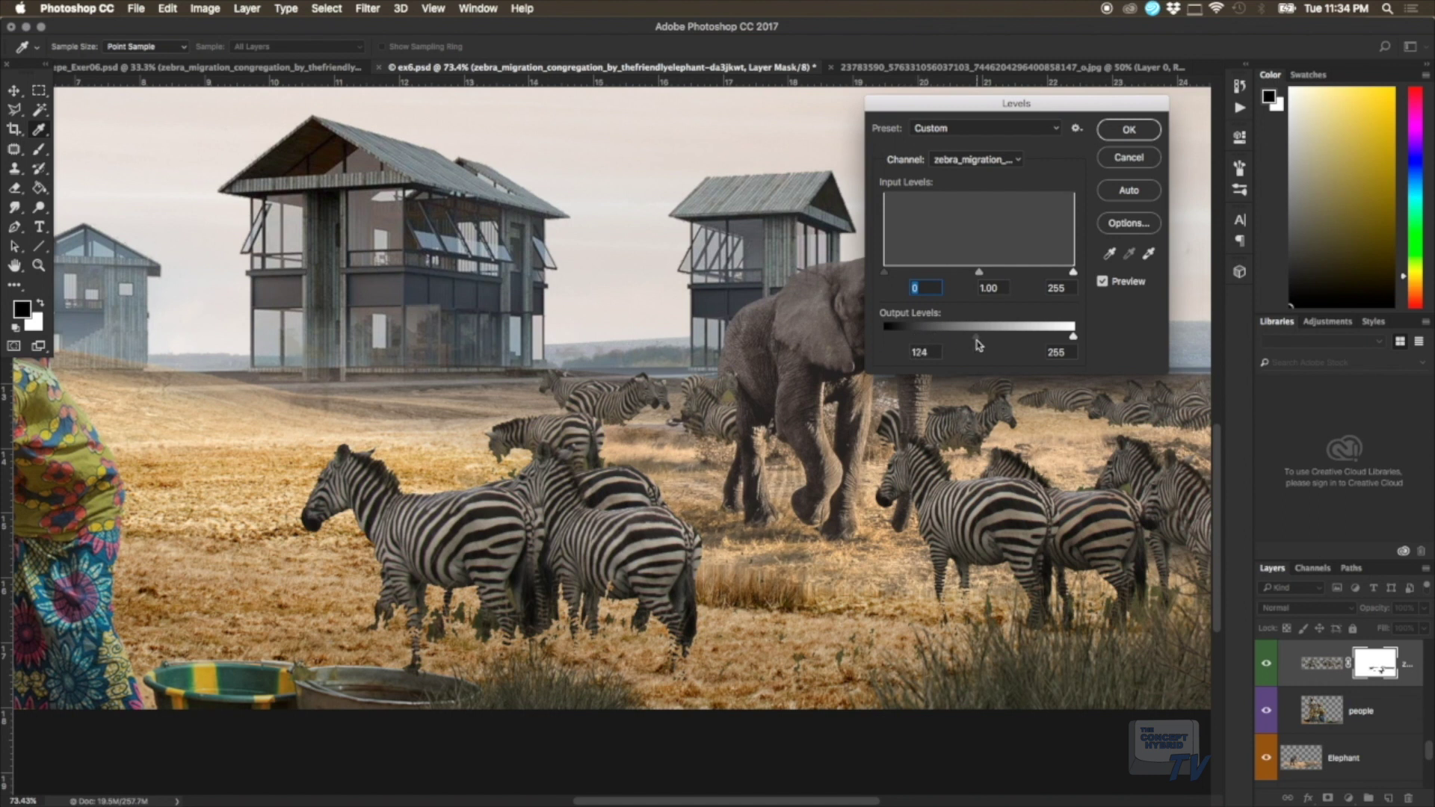
pyautogui.hotkey('ctrl', 'z')
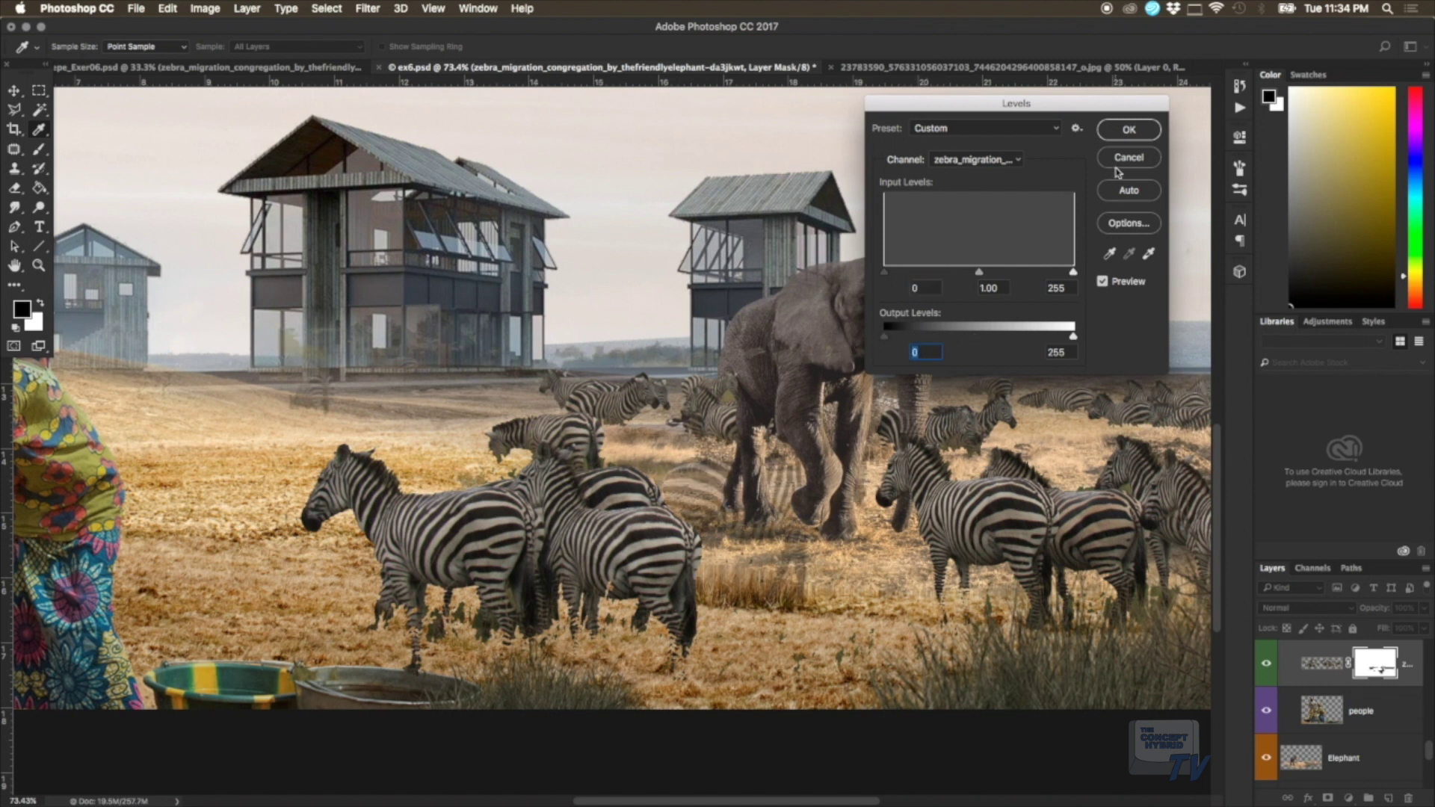
pyautogui.click(1126, 158)
# Step: Apply the layer mask permanently to the zebra layer
pyautogui.rightClick(1313, 668)
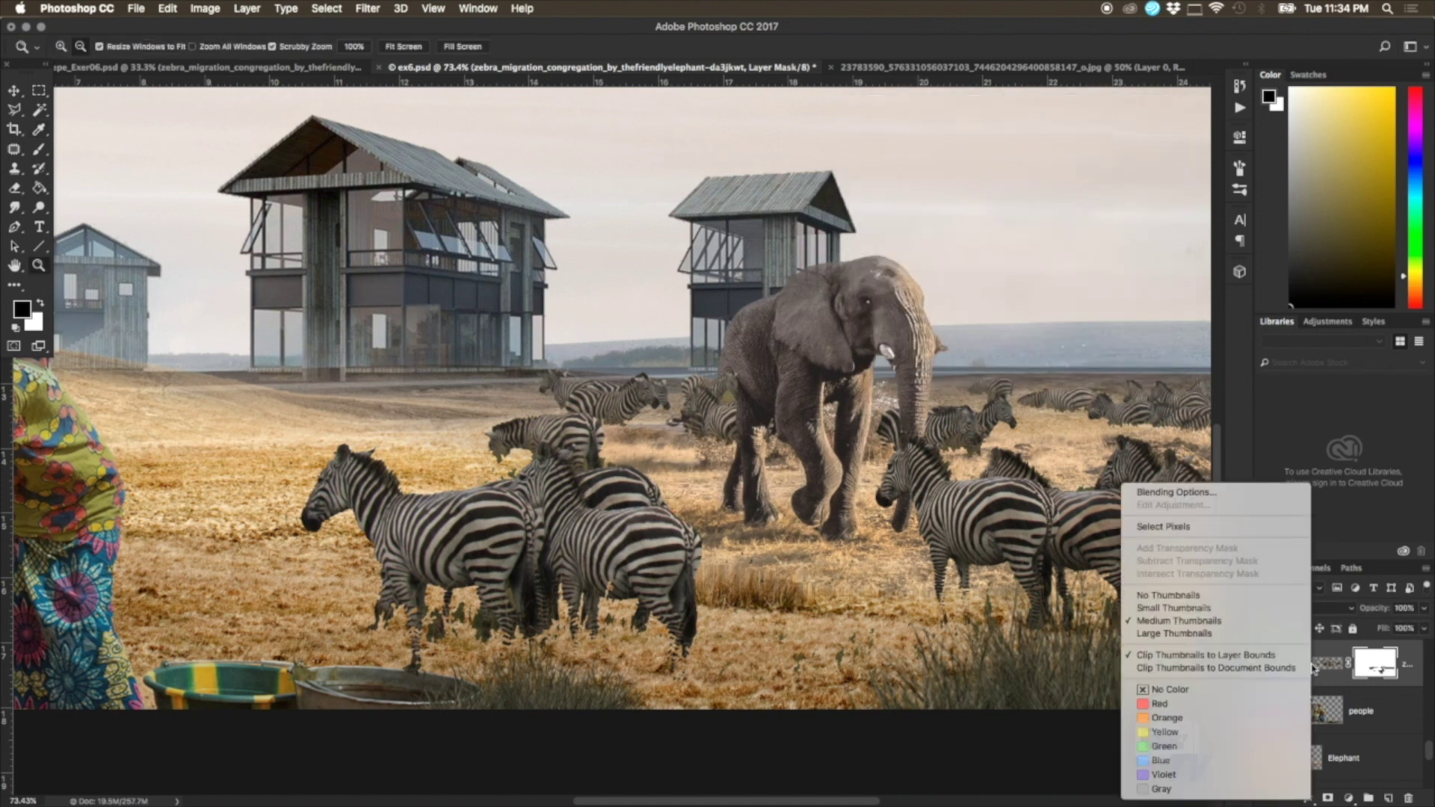
pyautogui.rightClick(1375, 669)
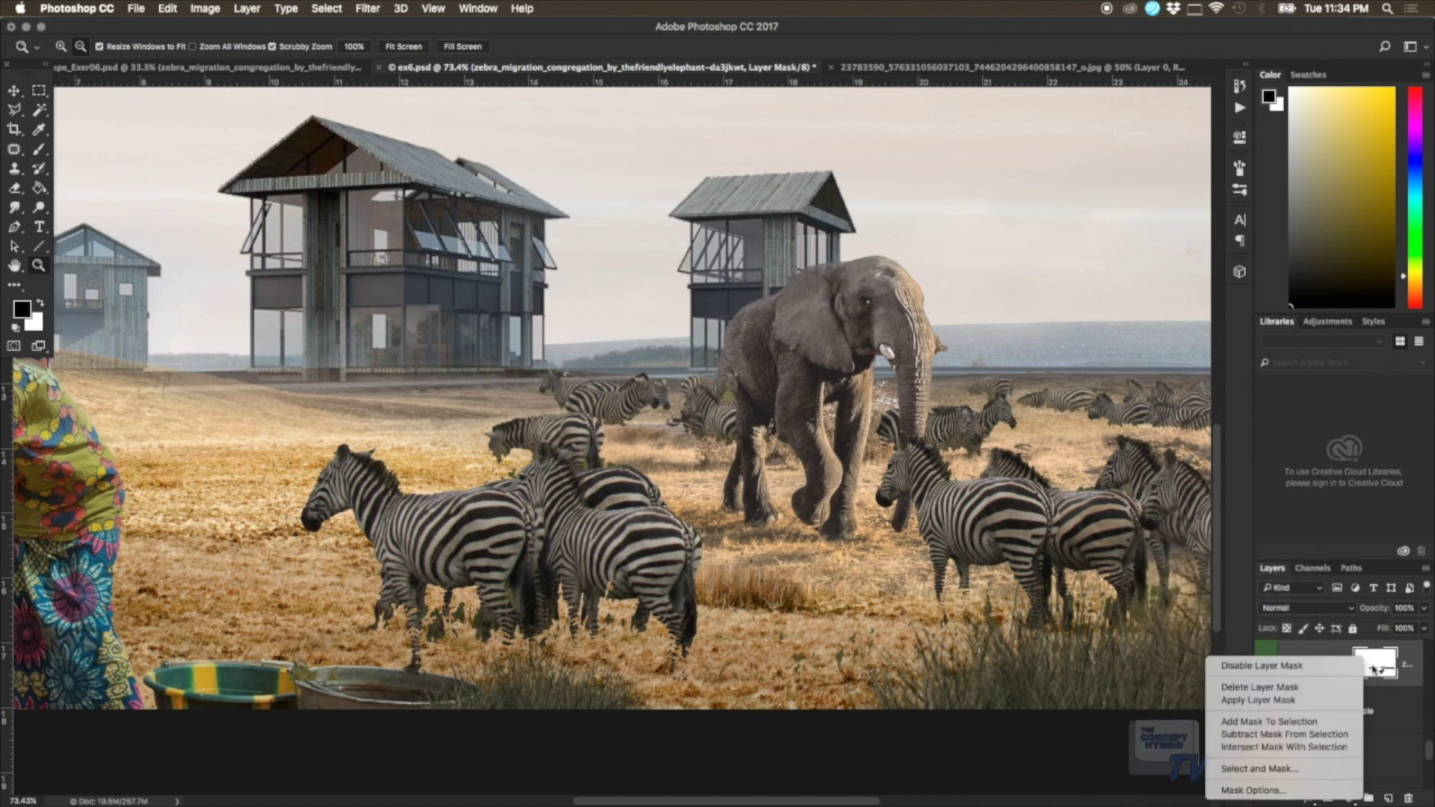
pyautogui.rightClick(1378, 669)
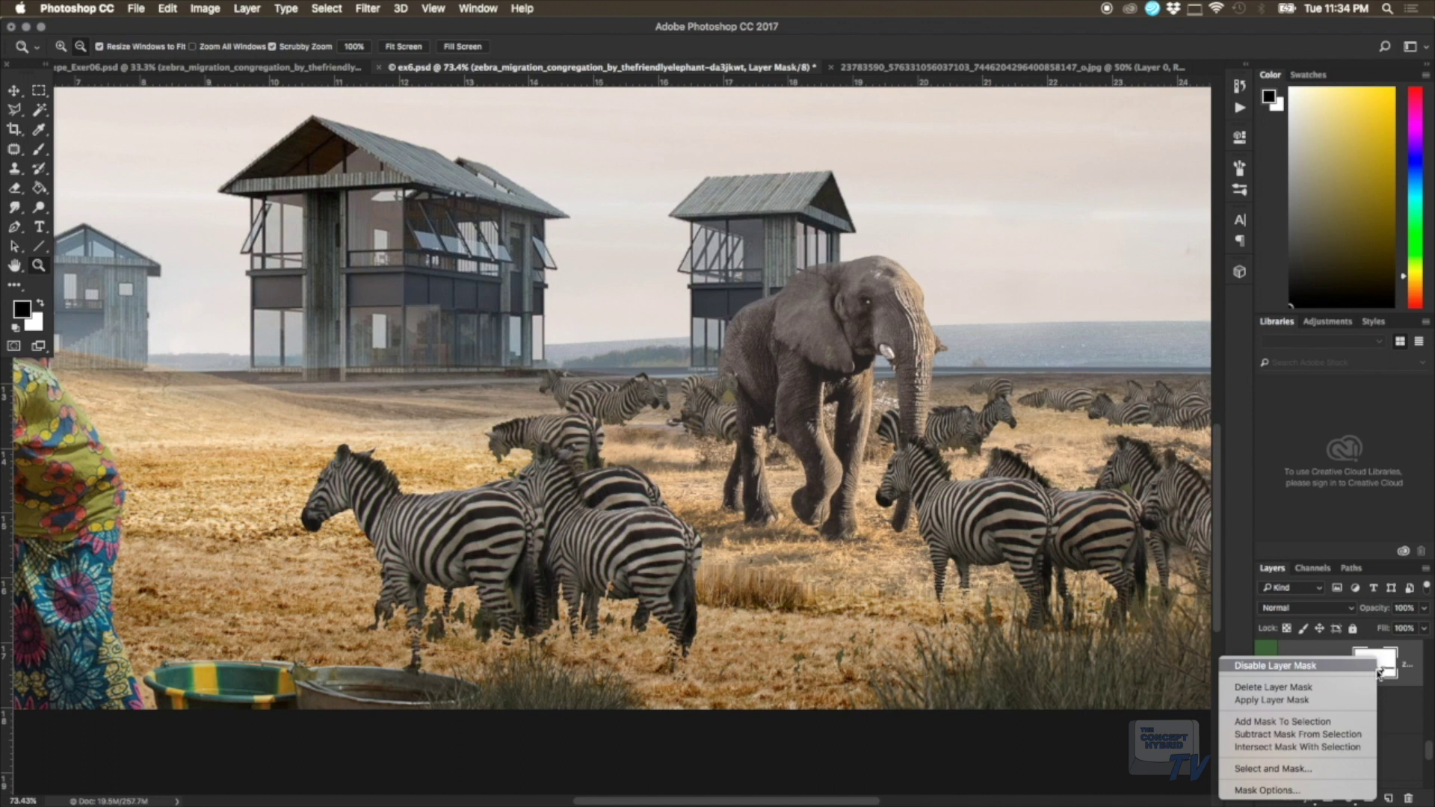
pyautogui.click(1271, 700)
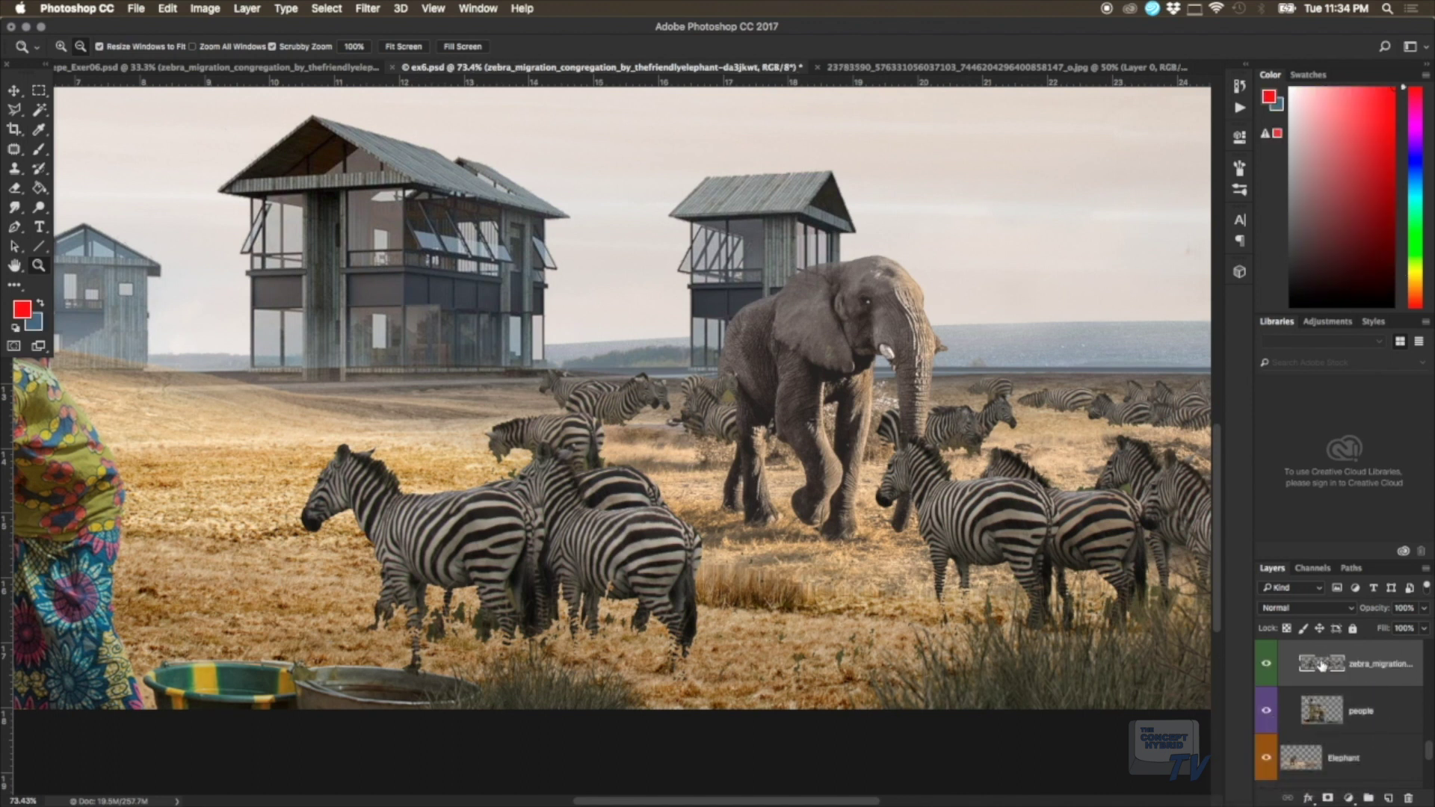
# Step: Apply Levels to the zebra herd with output black 7 and white 255
pyautogui.click(217, 10)
pyautogui.moveTo(230, 49)
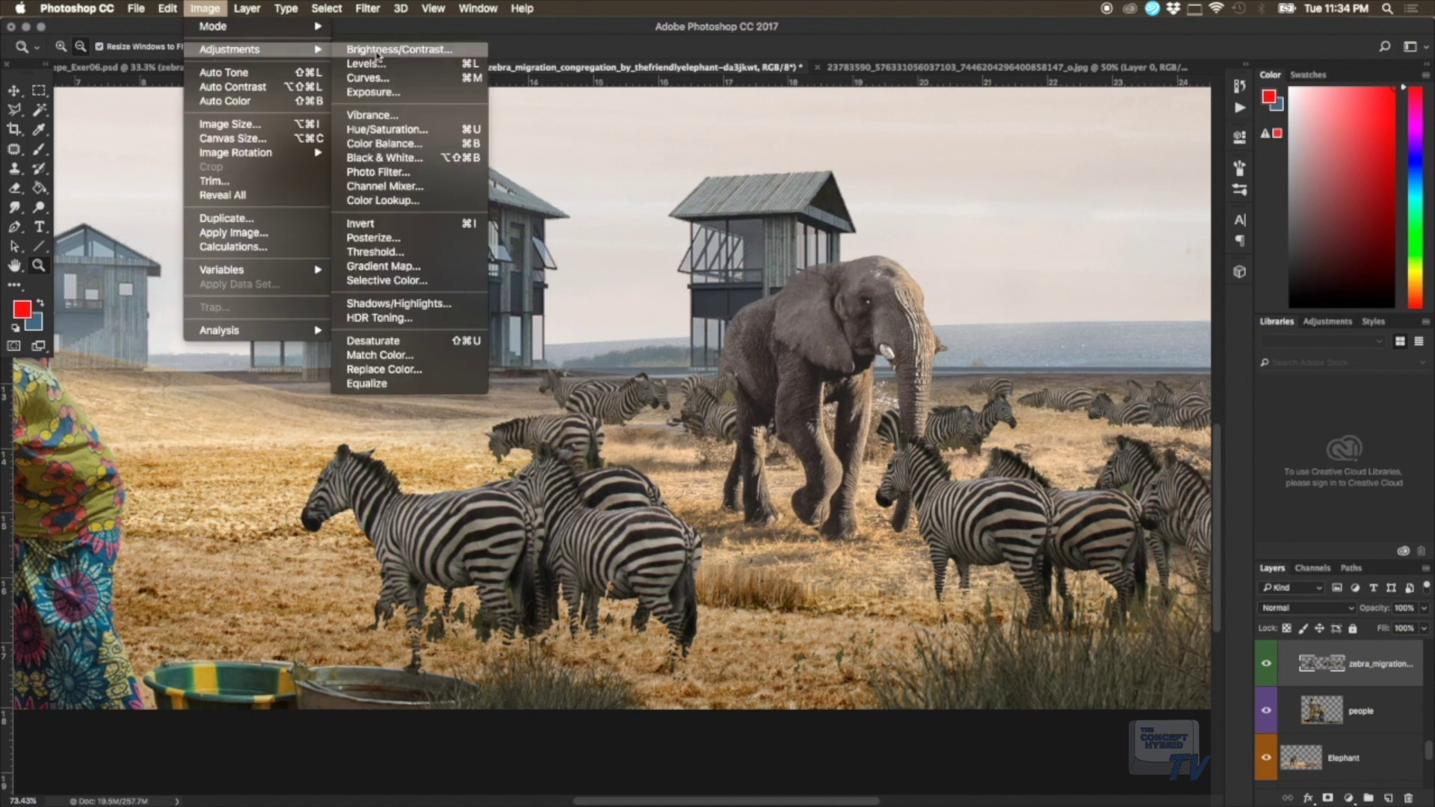
pyautogui.click(373, 64)
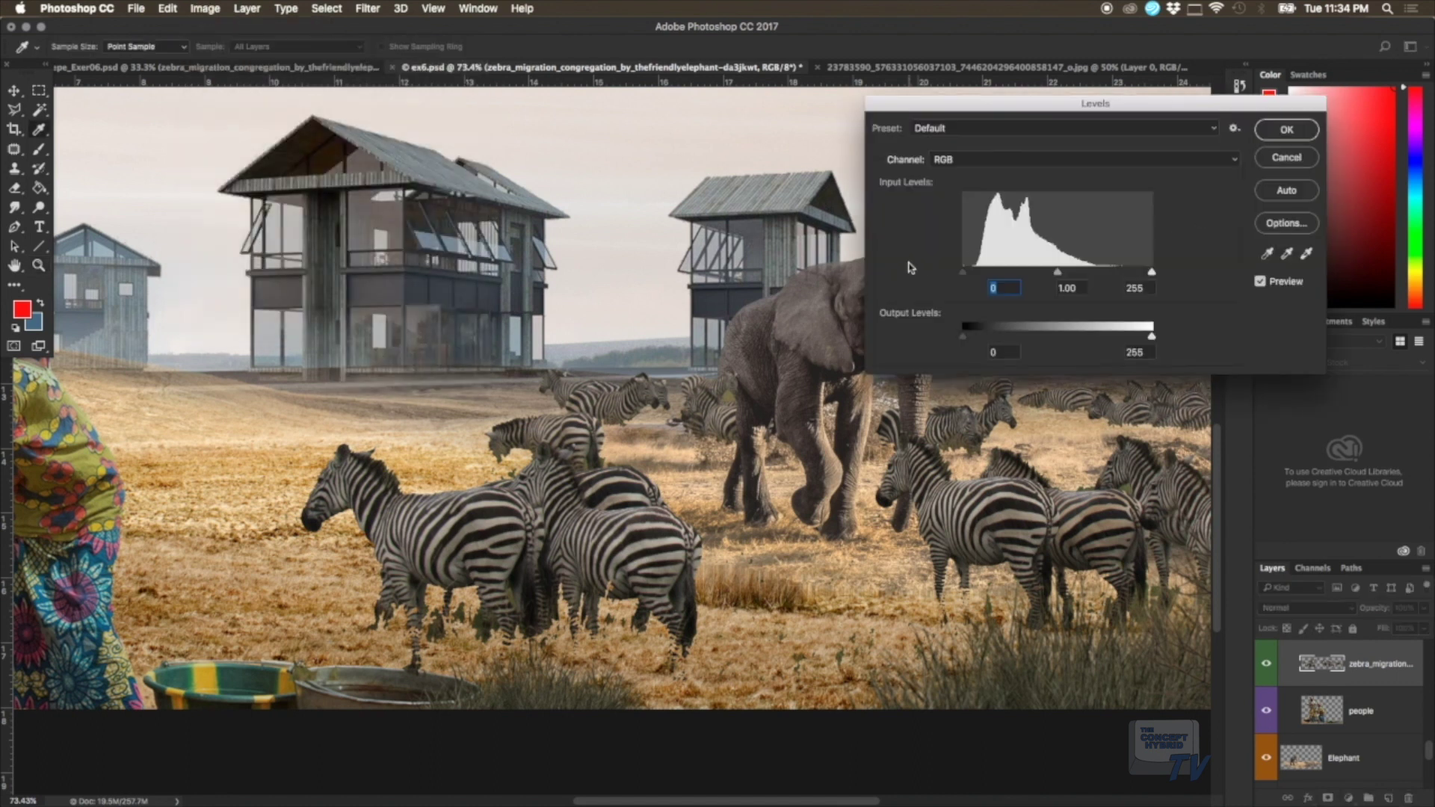
pyautogui.moveTo(964, 341); pyautogui.dragTo(979, 342)
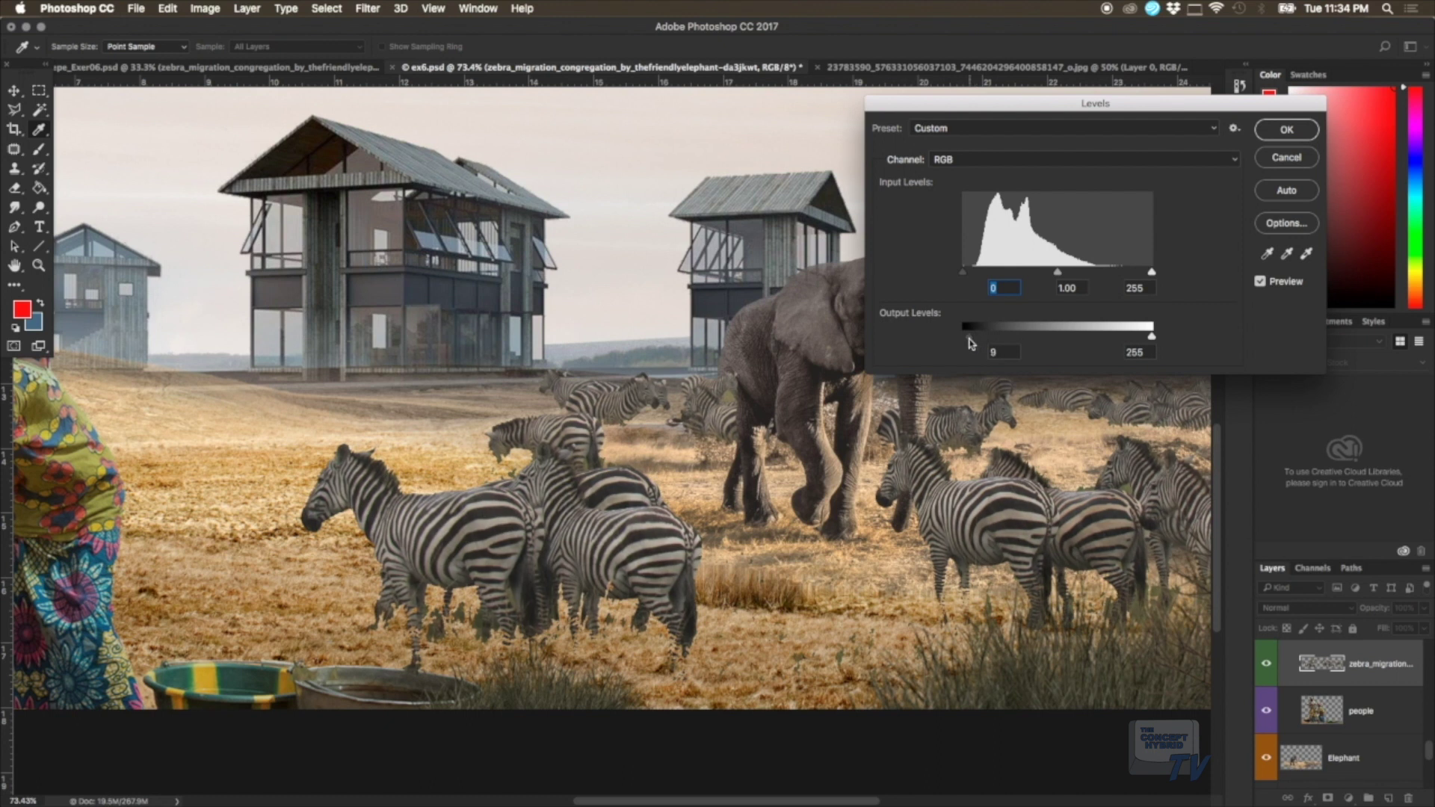
pyautogui.moveTo(970, 343); pyautogui.dragTo(969, 343)
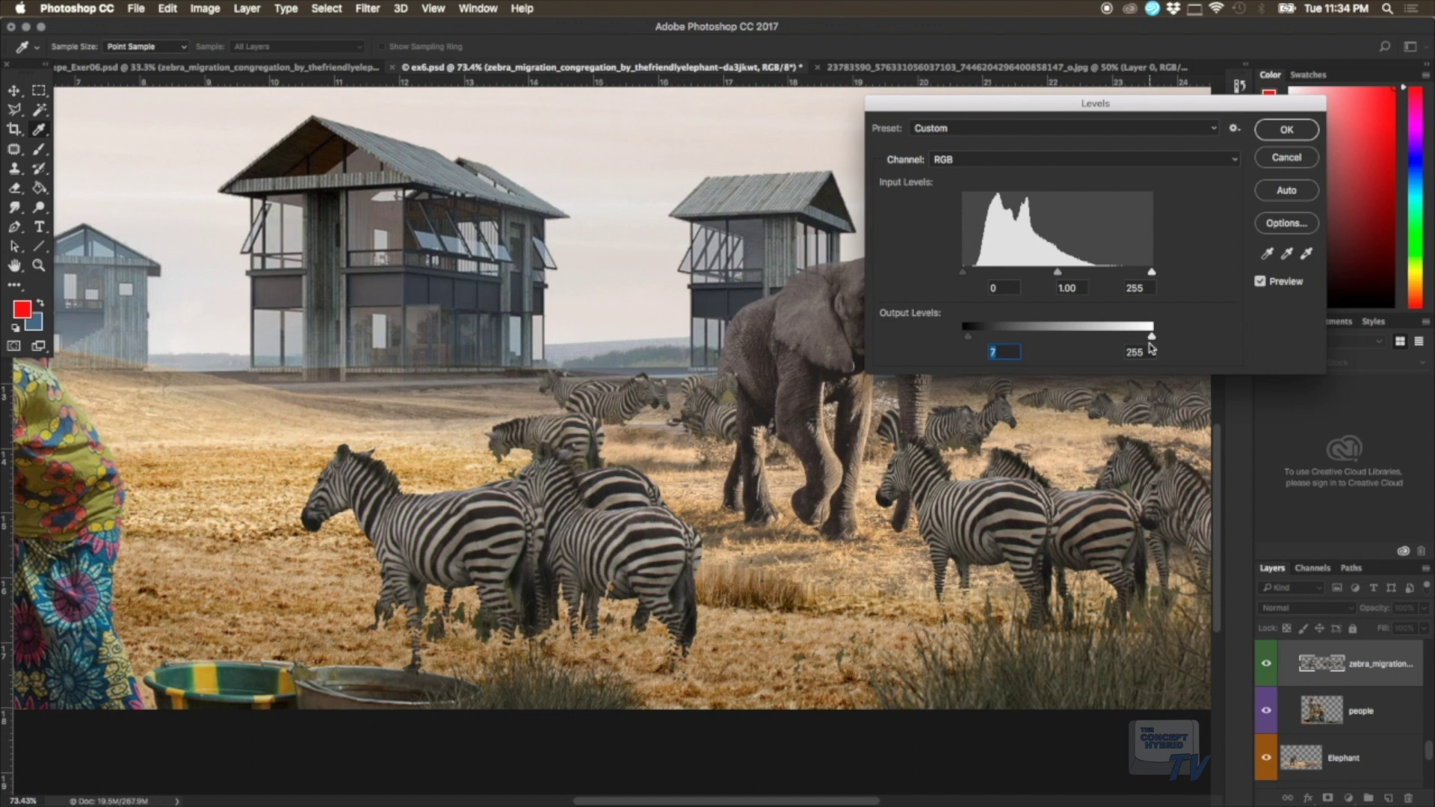
pyautogui.moveTo(1147, 340)
pyautogui.mouseDown()
pyautogui.moveTo(1124, 342)
pyautogui.moveTo(1153, 345)
pyautogui.mouseUp()
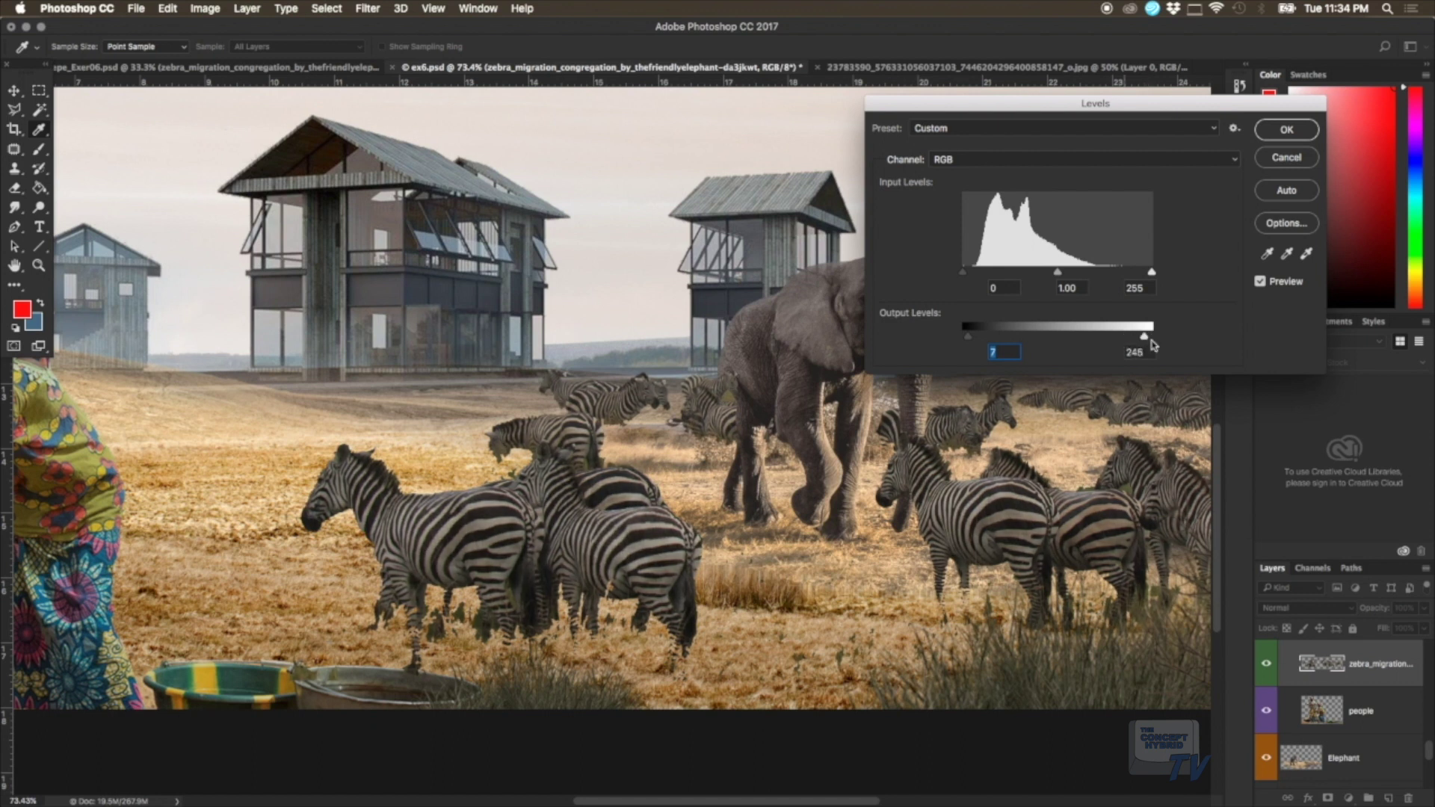
pyautogui.press('Tab')
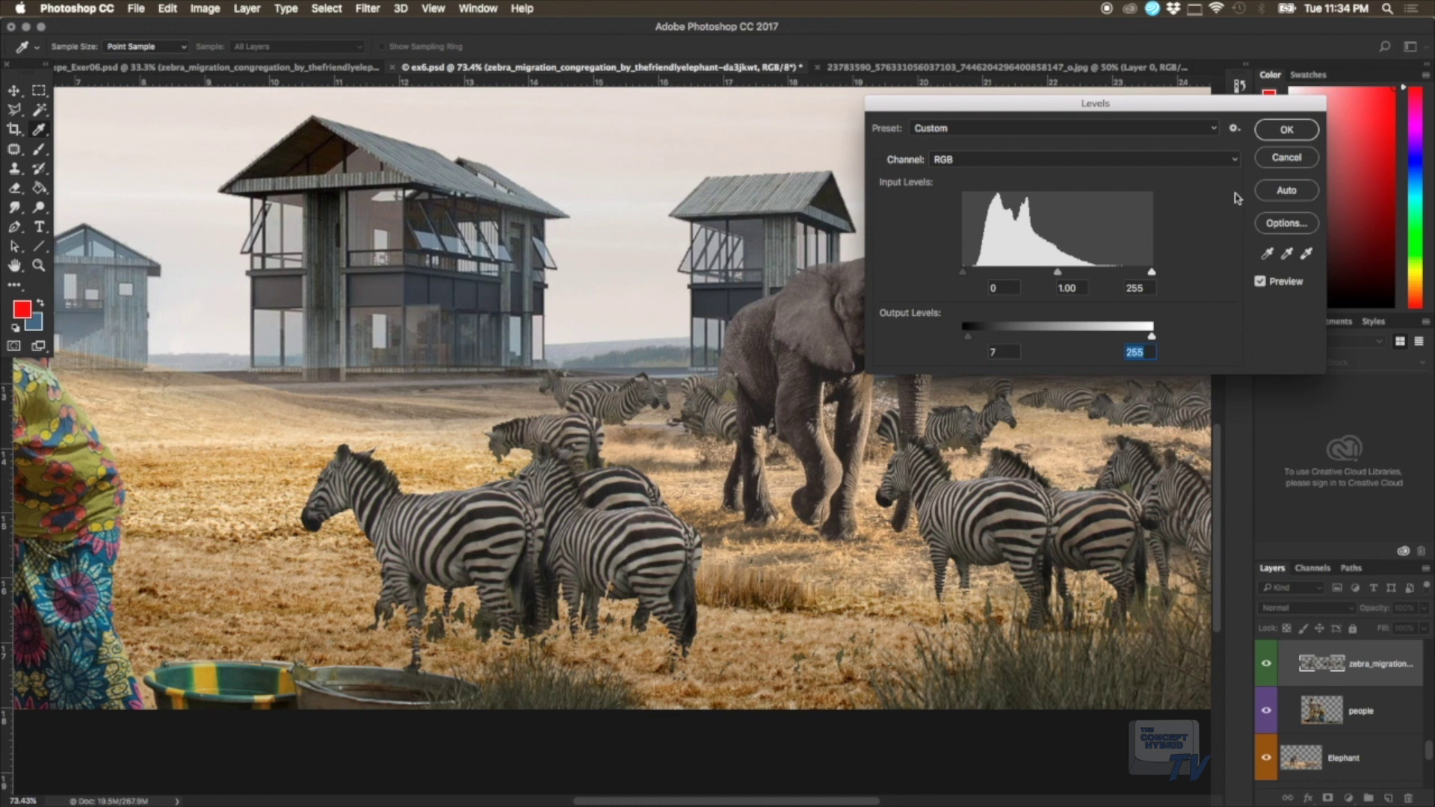
pyautogui.click(1269, 136)
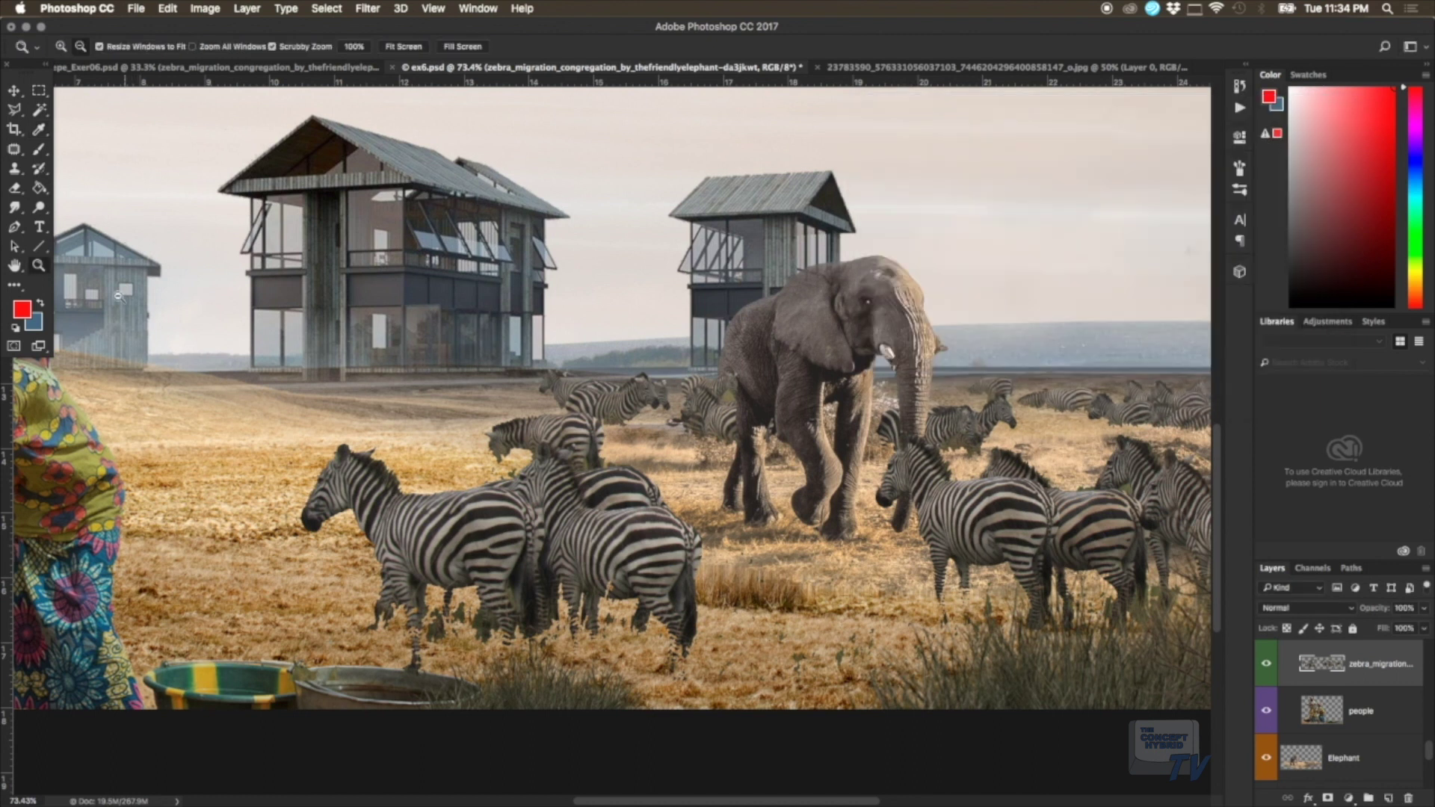
pyautogui.click(40, 151)
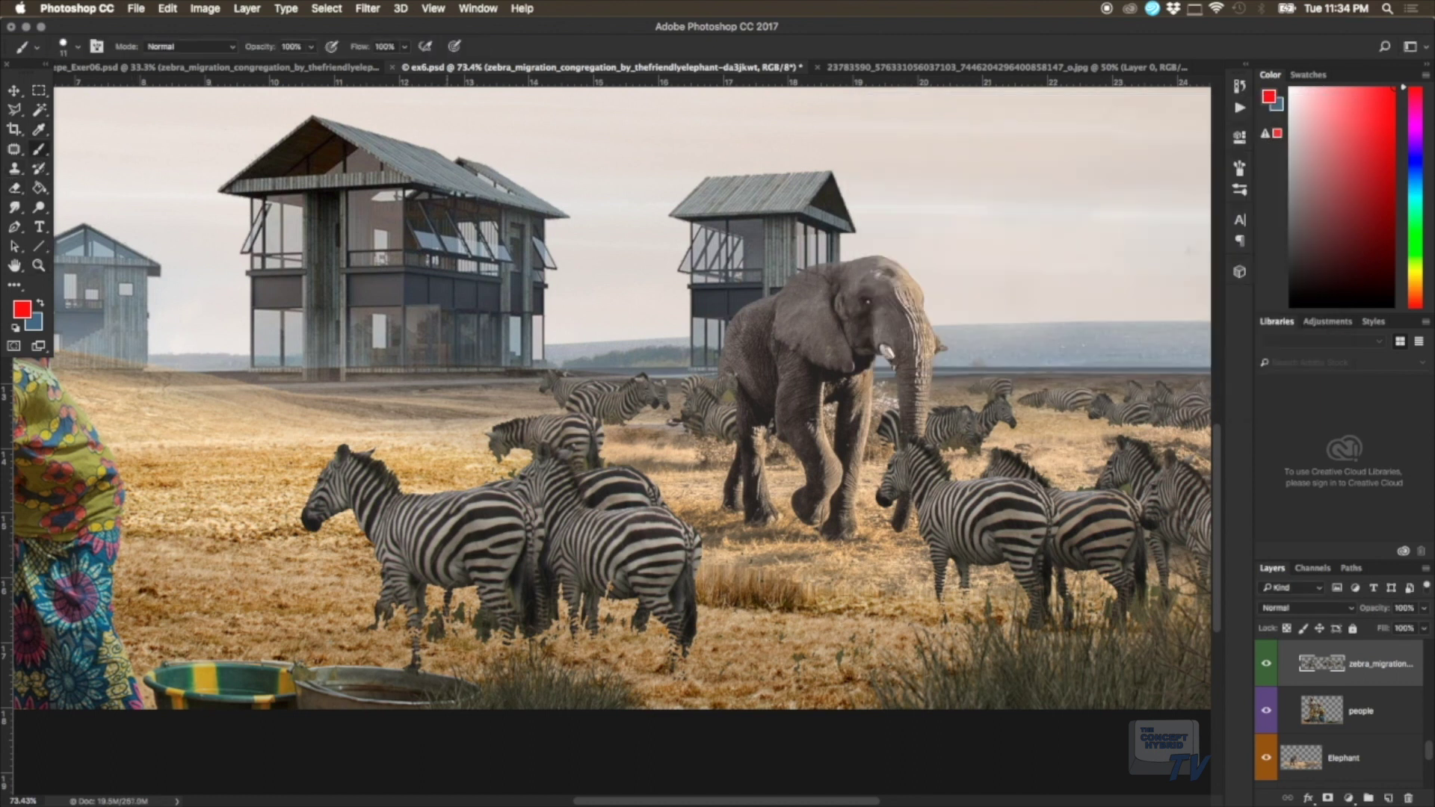
pyautogui.click(23, 193)
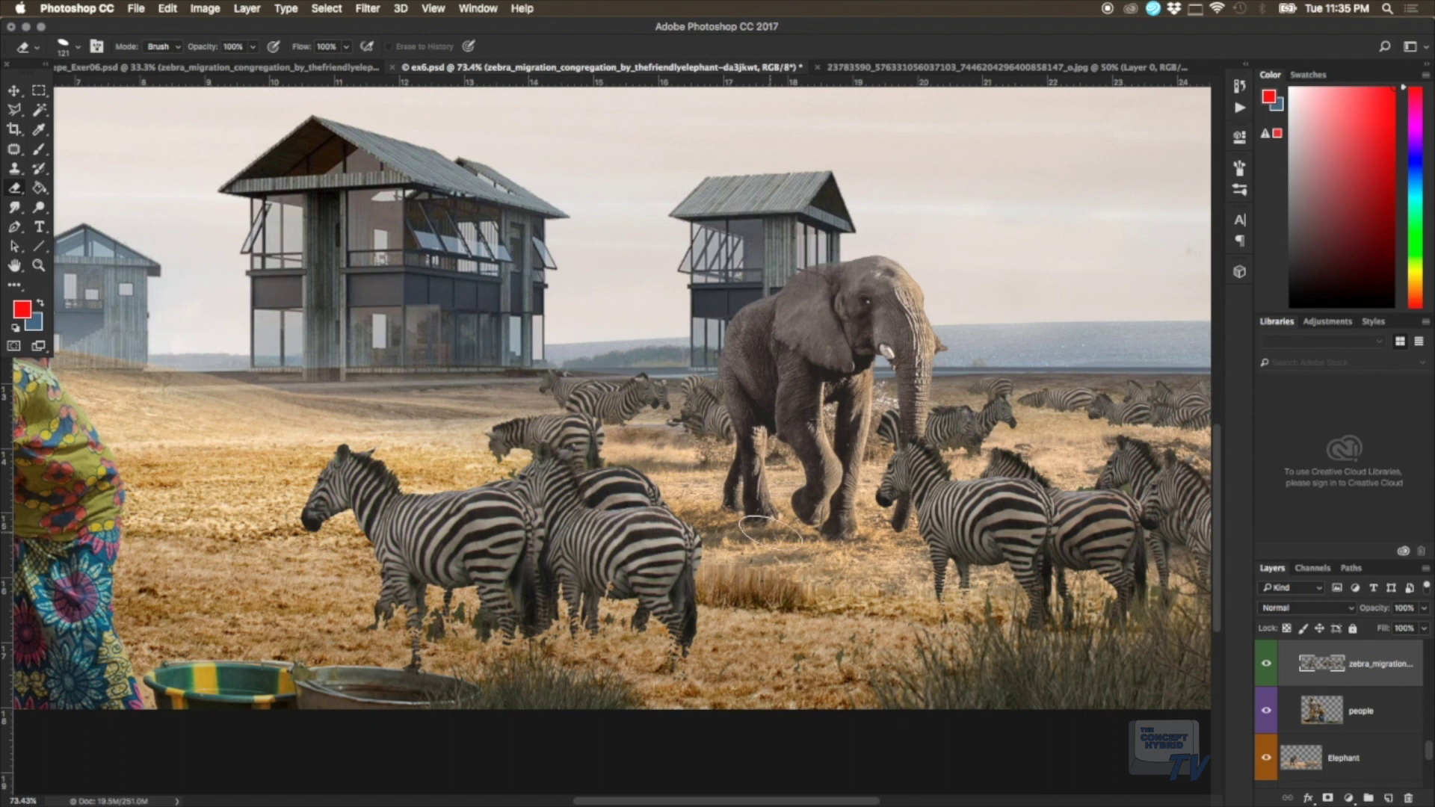
pyautogui.press('z')
pyautogui.moveTo(721, 351); pyautogui.dragTo(708, 351)
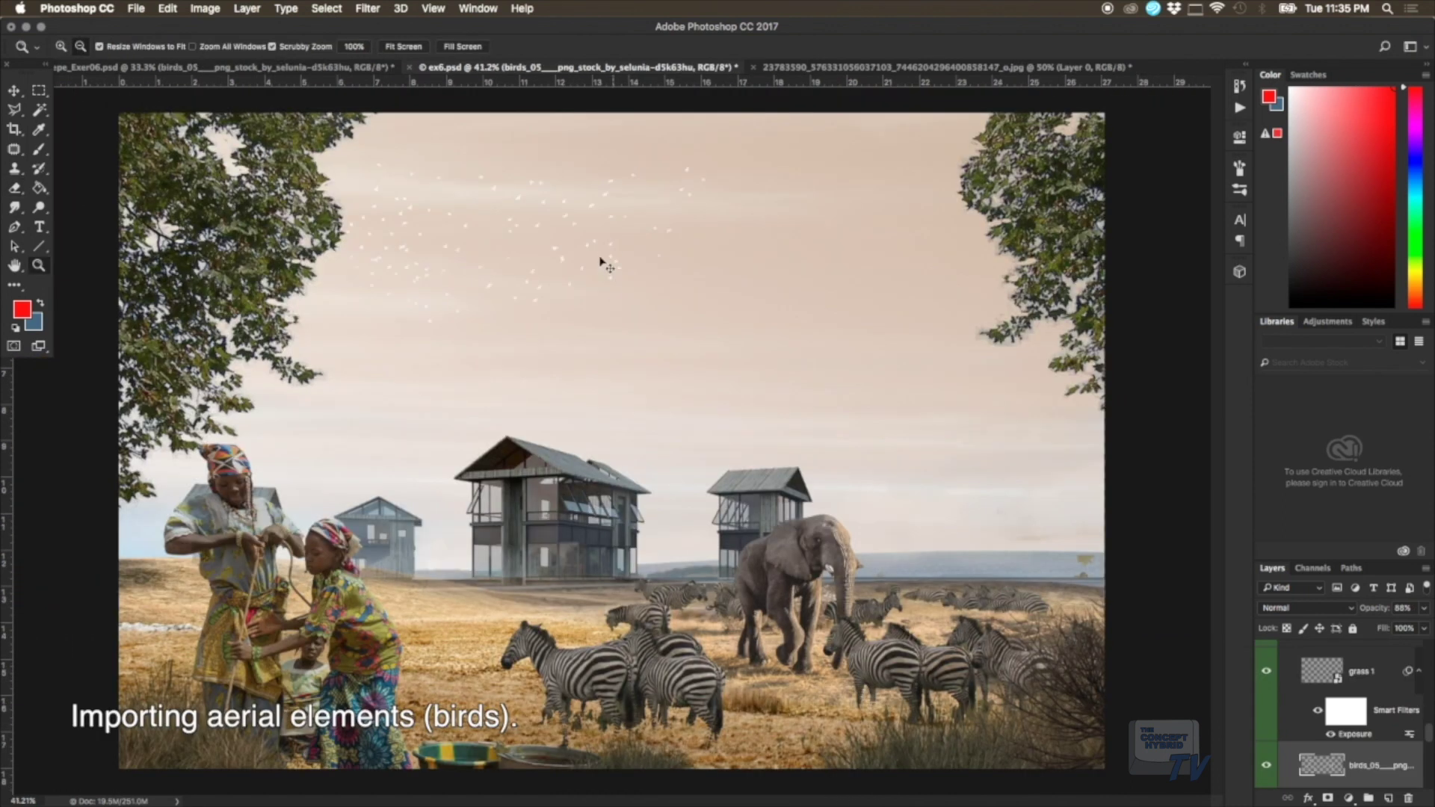
# Step: Move the bird flock lower in the sky
pyautogui.moveTo(601, 266); pyautogui.dragTo(587, 374)
pyautogui.scroll(-2, 1293, 751)
pyautogui.scroll(-2, 1294, 752)
pyautogui.scroll(-2, 1293, 752)
pyautogui.scroll(-1, 1293, 752)
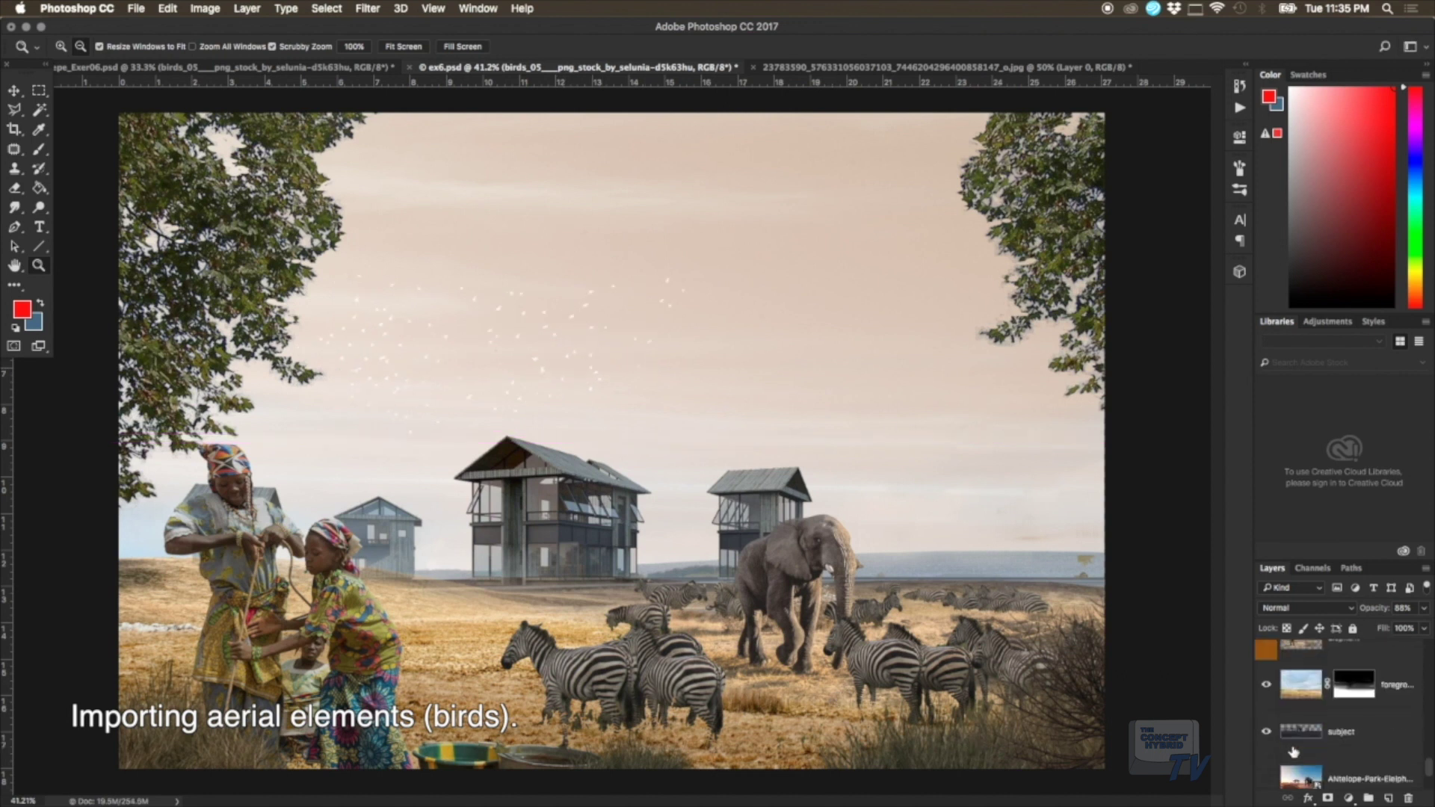
pyautogui.scroll(2, 1293, 751)
pyautogui.scroll(2, 1294, 747)
pyautogui.scroll(1, 1301, 717)
# Step: Duplicate the grass 2 layer as grass 2 copy 3
pyautogui.click(1267, 677)
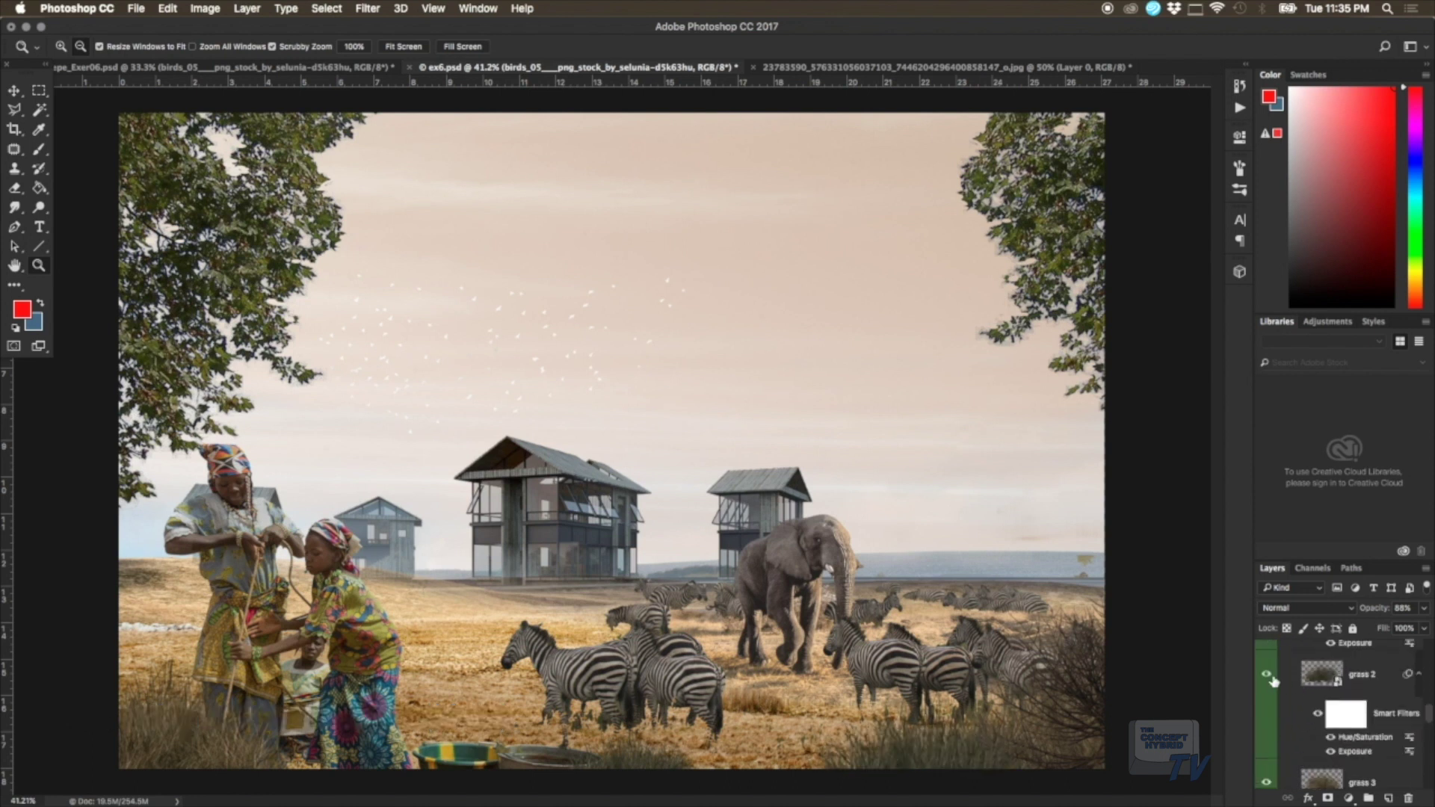
pyautogui.click(1265, 681)
pyautogui.click(1315, 678)
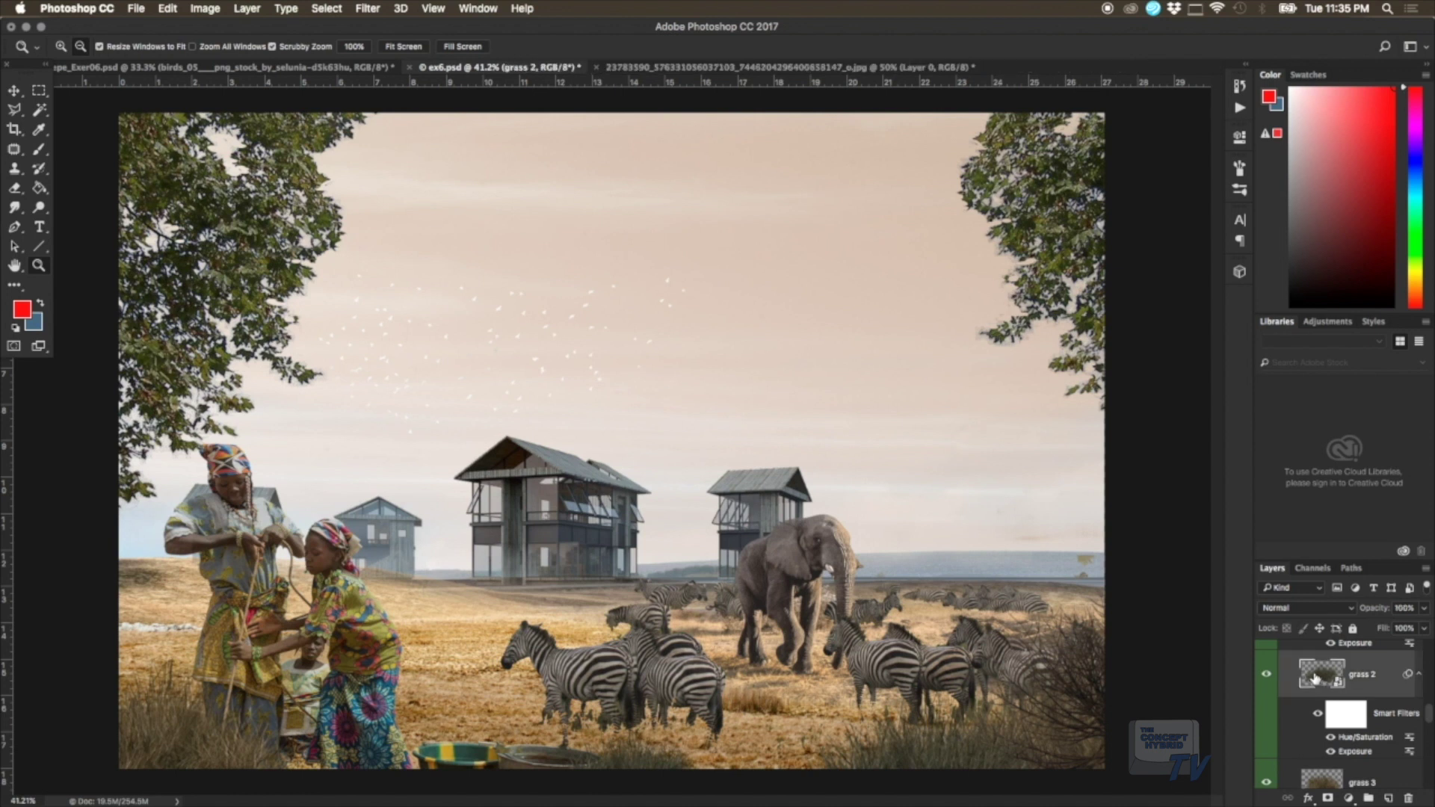
pyautogui.rightClick(1315, 678)
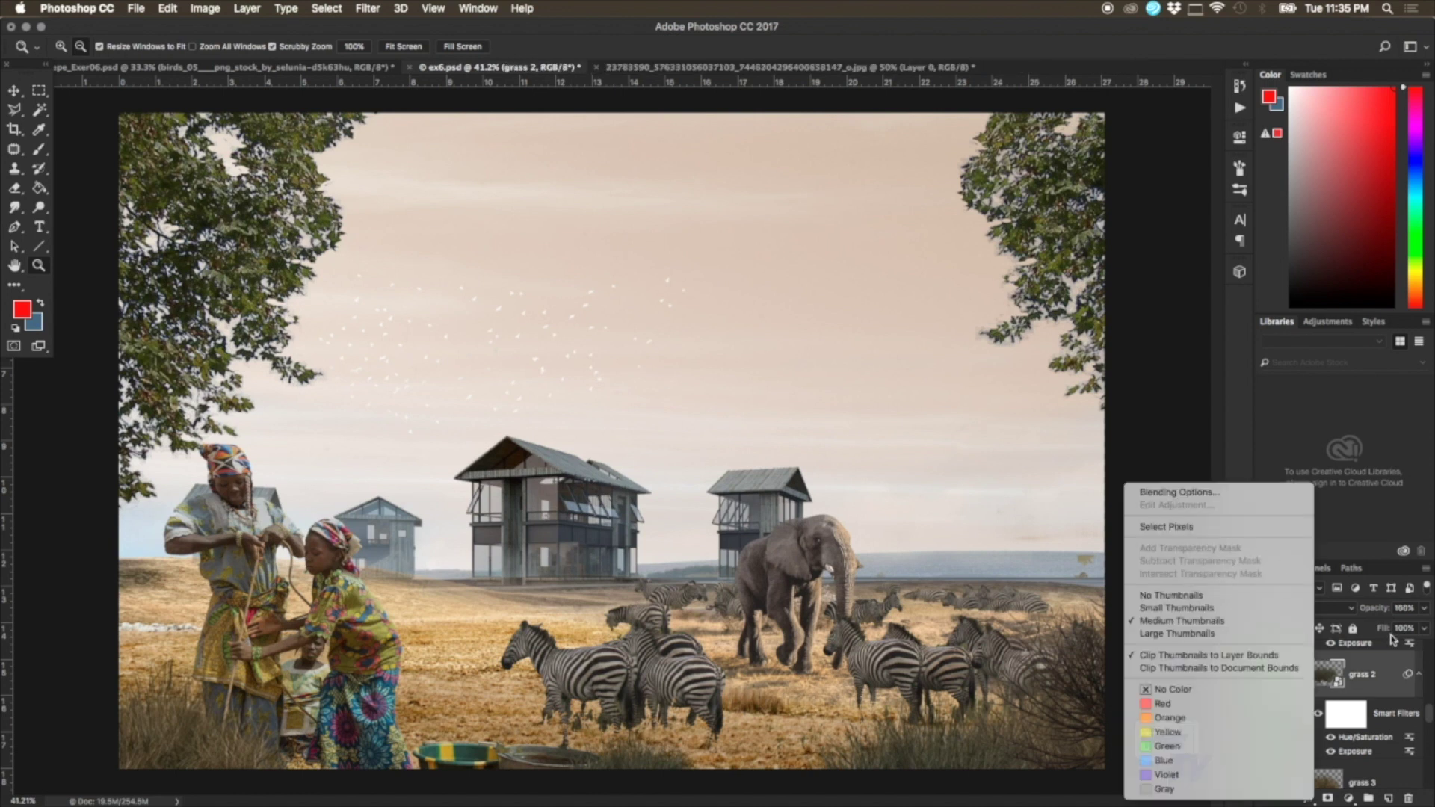
pyautogui.rightClick(1381, 683)
pyautogui.click(1266, 198)
pyautogui.click(859, 334)
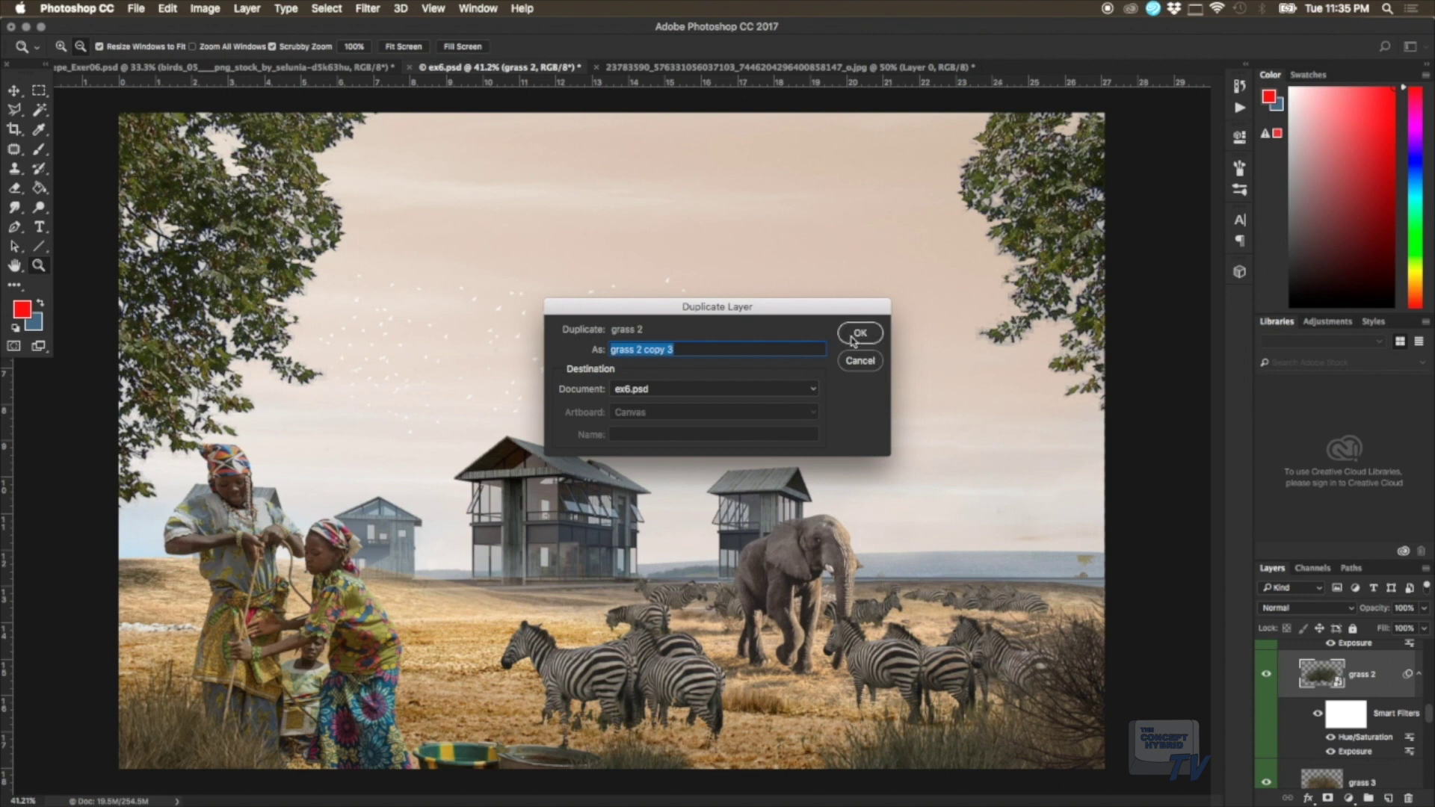
# Step: Free Transform the grass copy to about 24% and move it toward the zebras
pyautogui.hotkey('ctrl', 't')
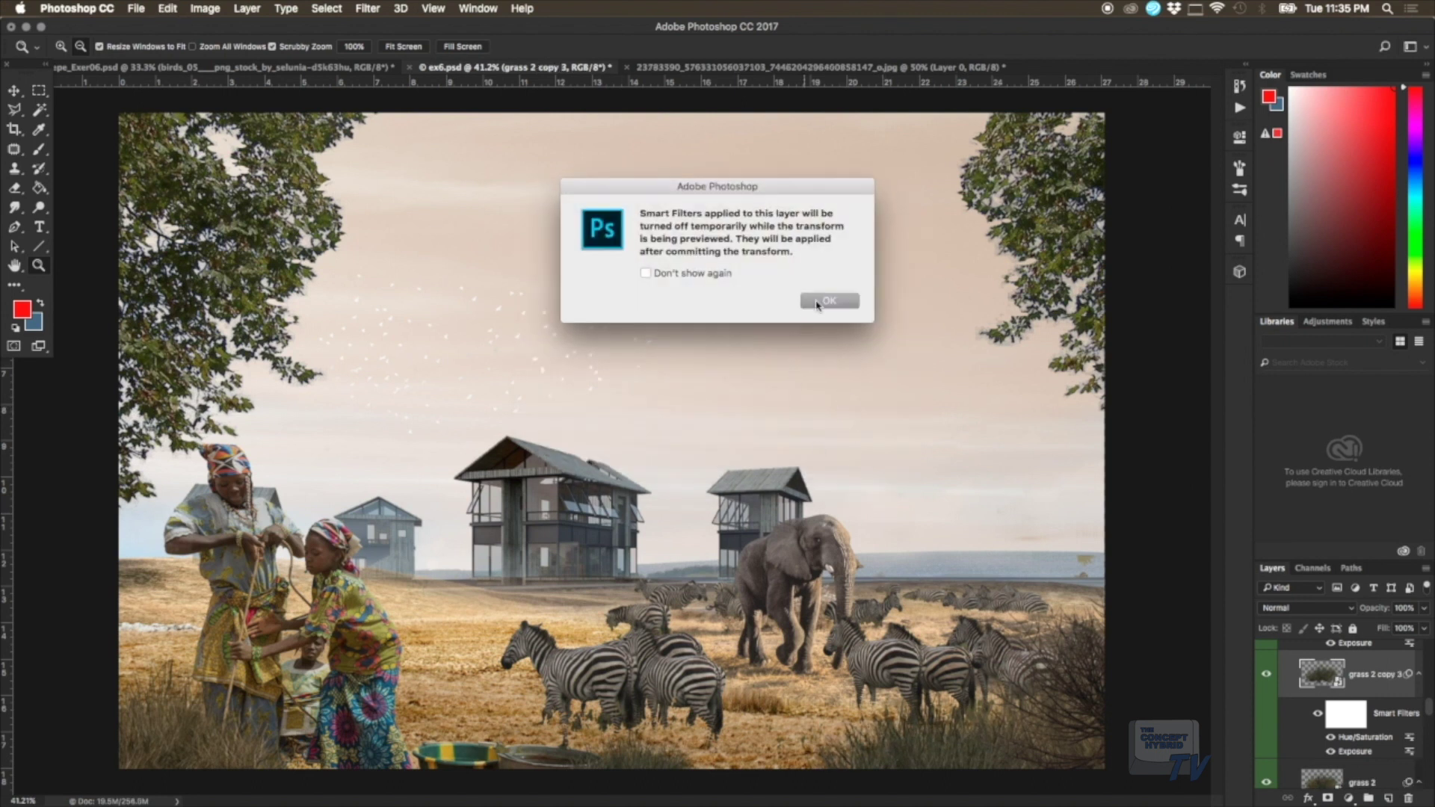
pyautogui.click(817, 303)
pyautogui.moveTo(1046, 676)
pyautogui.mouseDown()
pyautogui.moveTo(943, 557)
pyautogui.moveTo(834, 649)
pyautogui.mouseUp()
pyautogui.moveTo(723, 716)
pyautogui.mouseDown()
pyautogui.moveTo(623, 718)
pyautogui.moveTo(619, 731)
pyautogui.mouseUp()
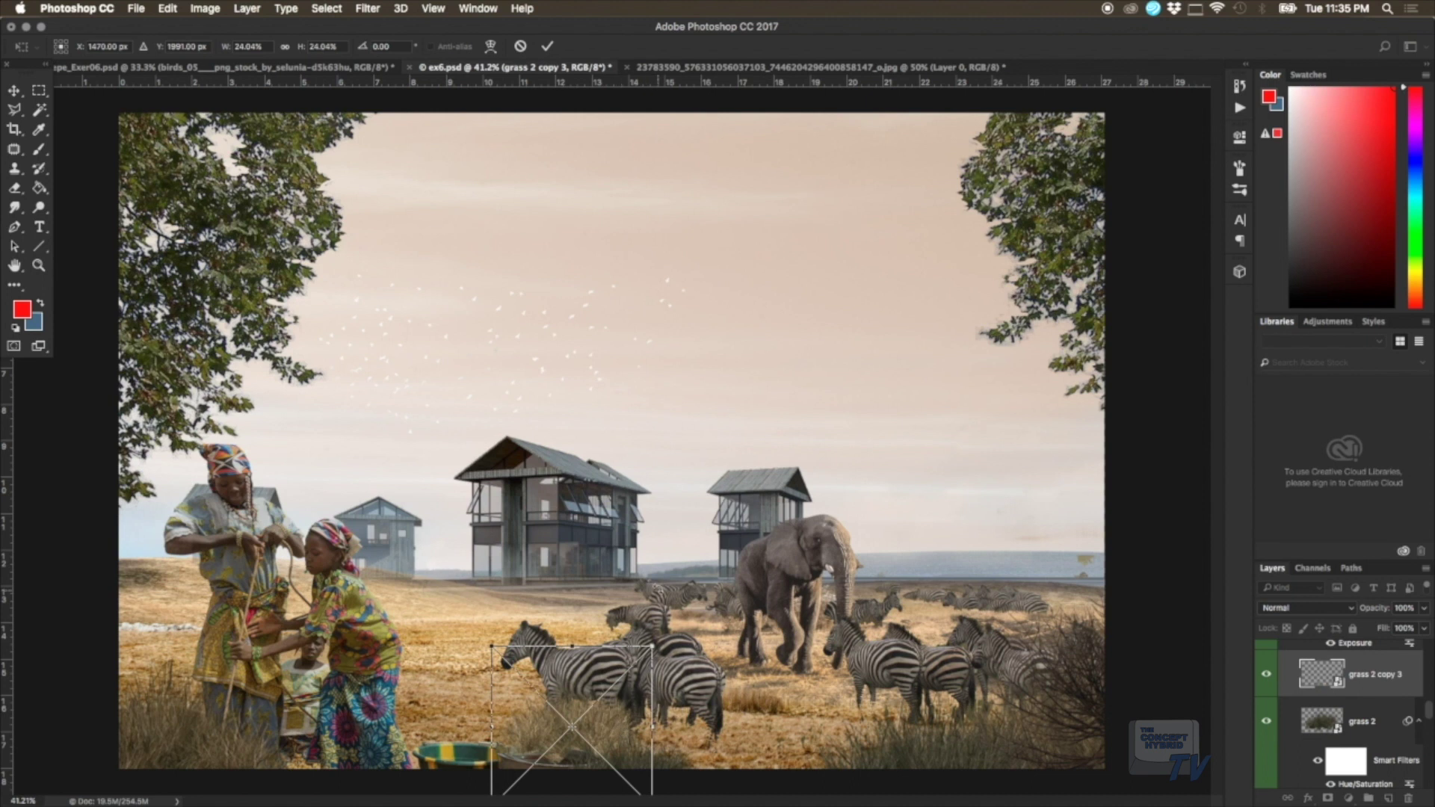
pyautogui.click(550, 48)
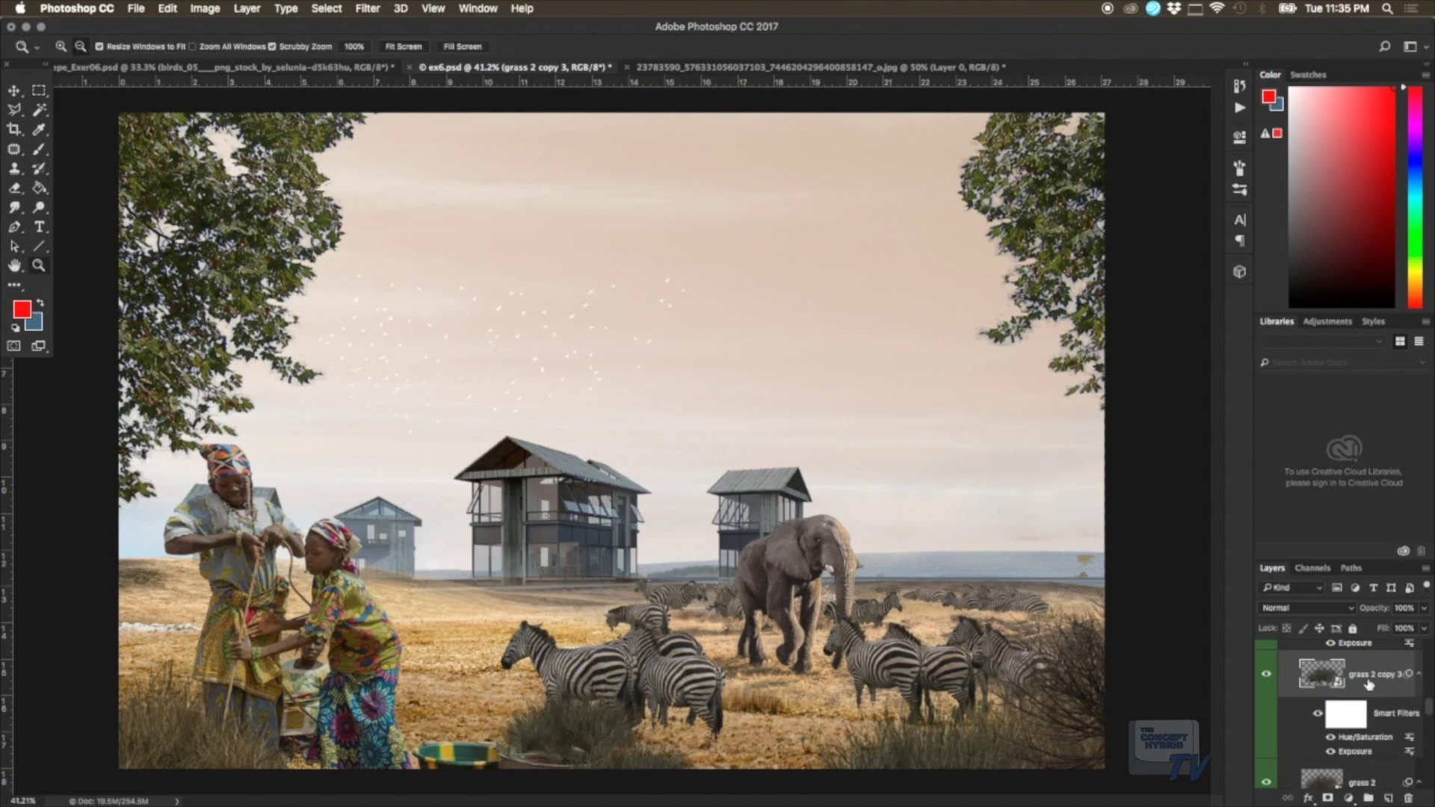
# Step: Place grass 2 copy 3 above the Elephant layer and nudge it beside the zebras
pyautogui.moveTo(1372, 664)
pyautogui.mouseDown()
pyautogui.moveTo(1376, 734)
pyautogui.moveTo(1296, 739)
pyautogui.mouseUp()
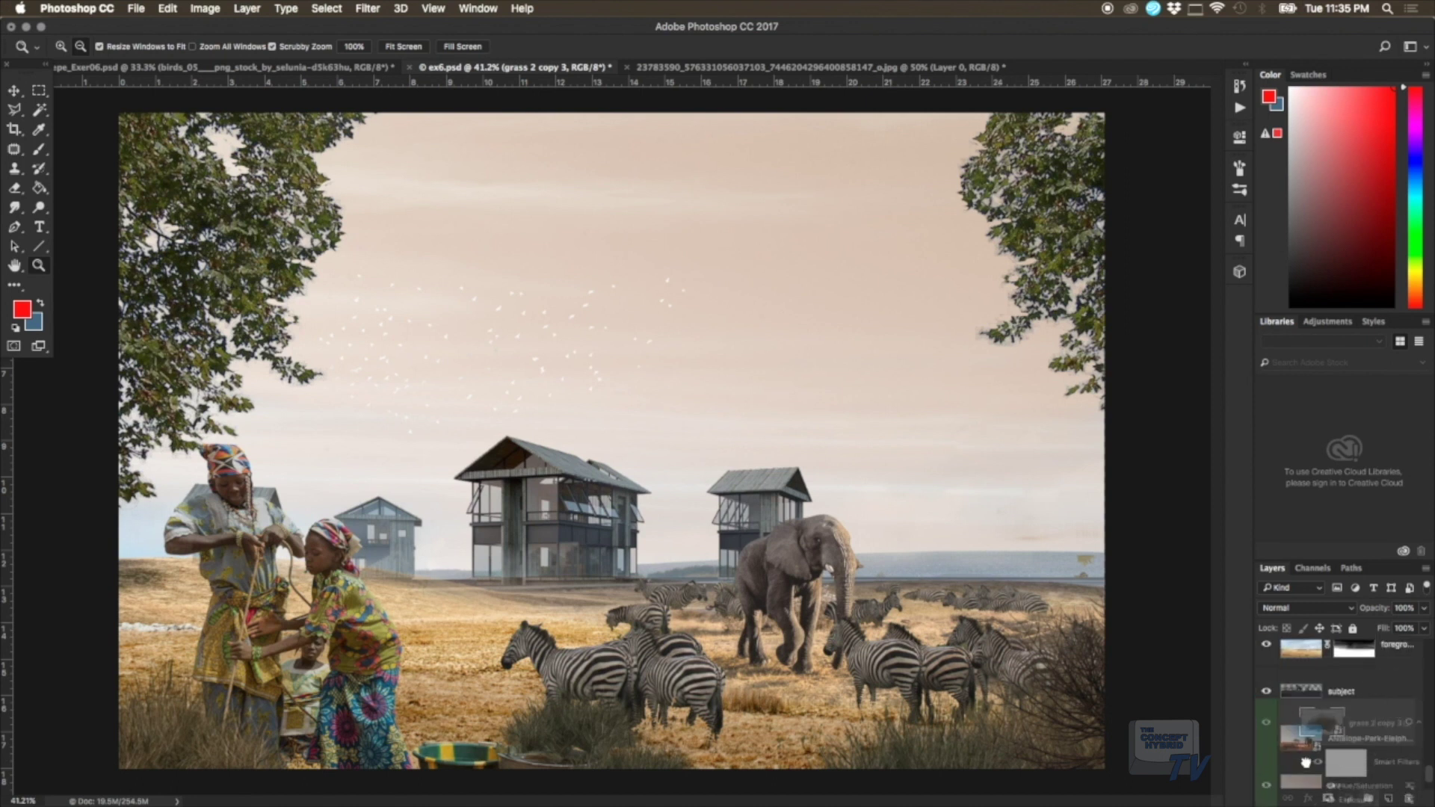
pyautogui.moveTo(1295, 738); pyautogui.dragTo(1326, 719)
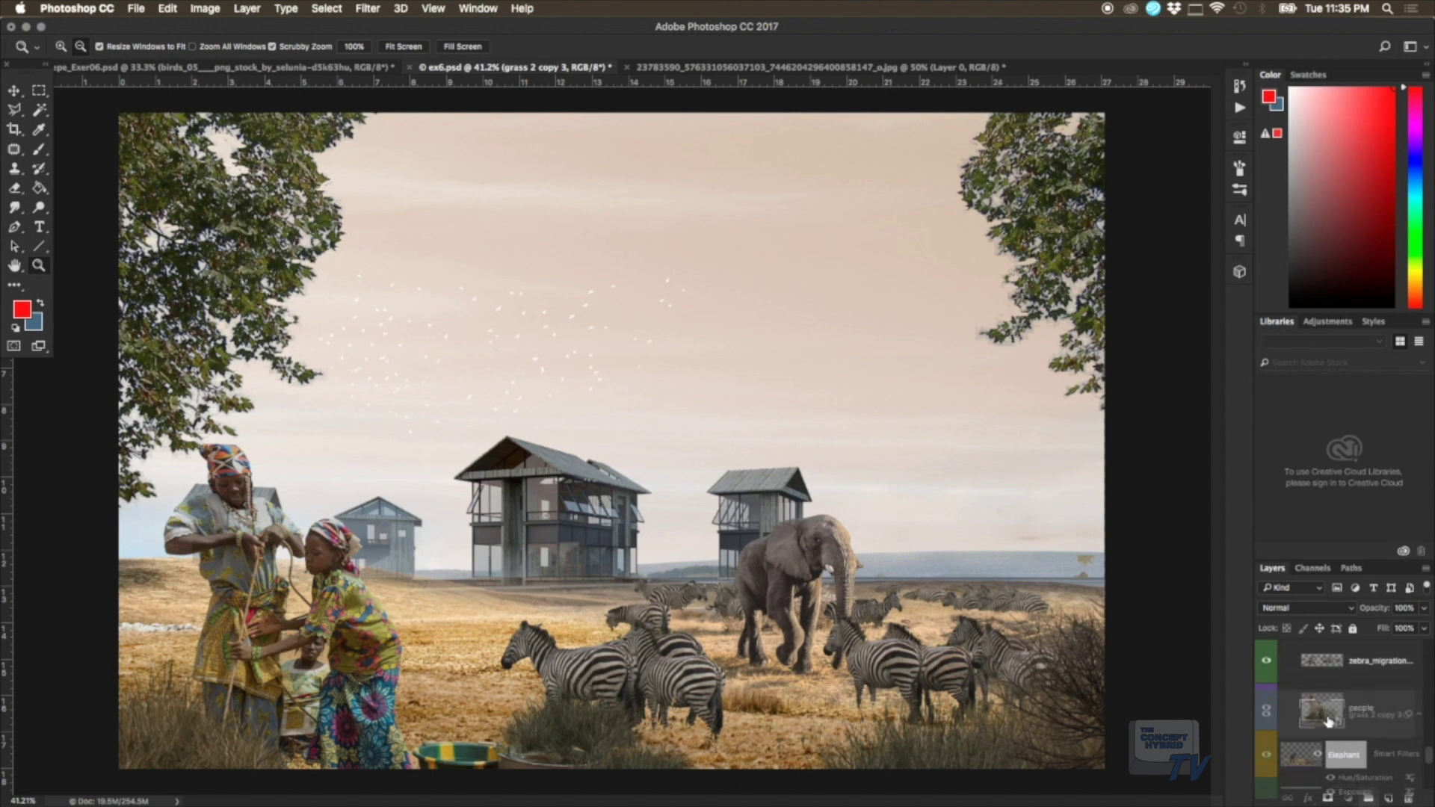
pyautogui.moveTo(1326, 719); pyautogui.dragTo(1328, 721)
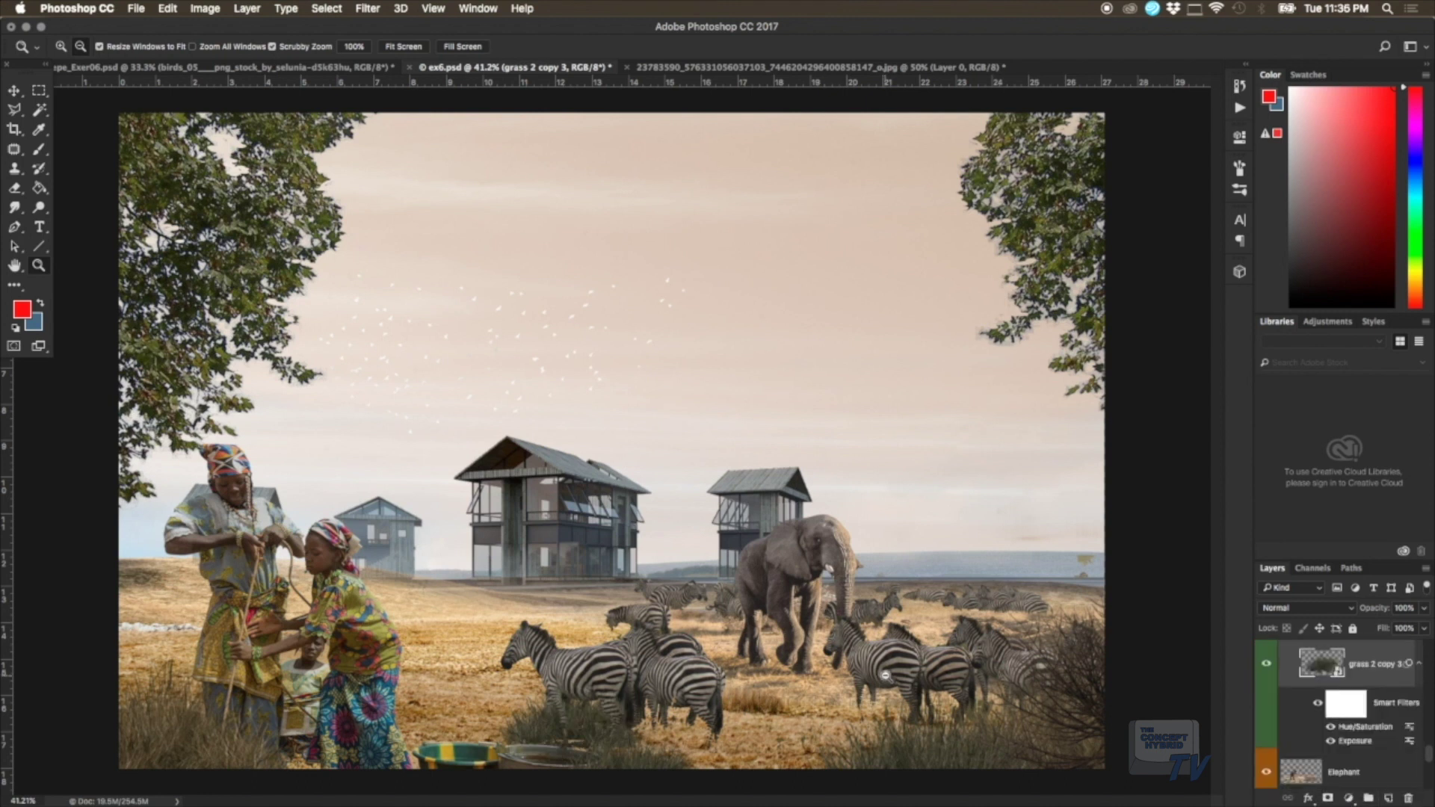
pyautogui.scroll(2, 1356, 721)
pyautogui.scroll(1, 1356, 721)
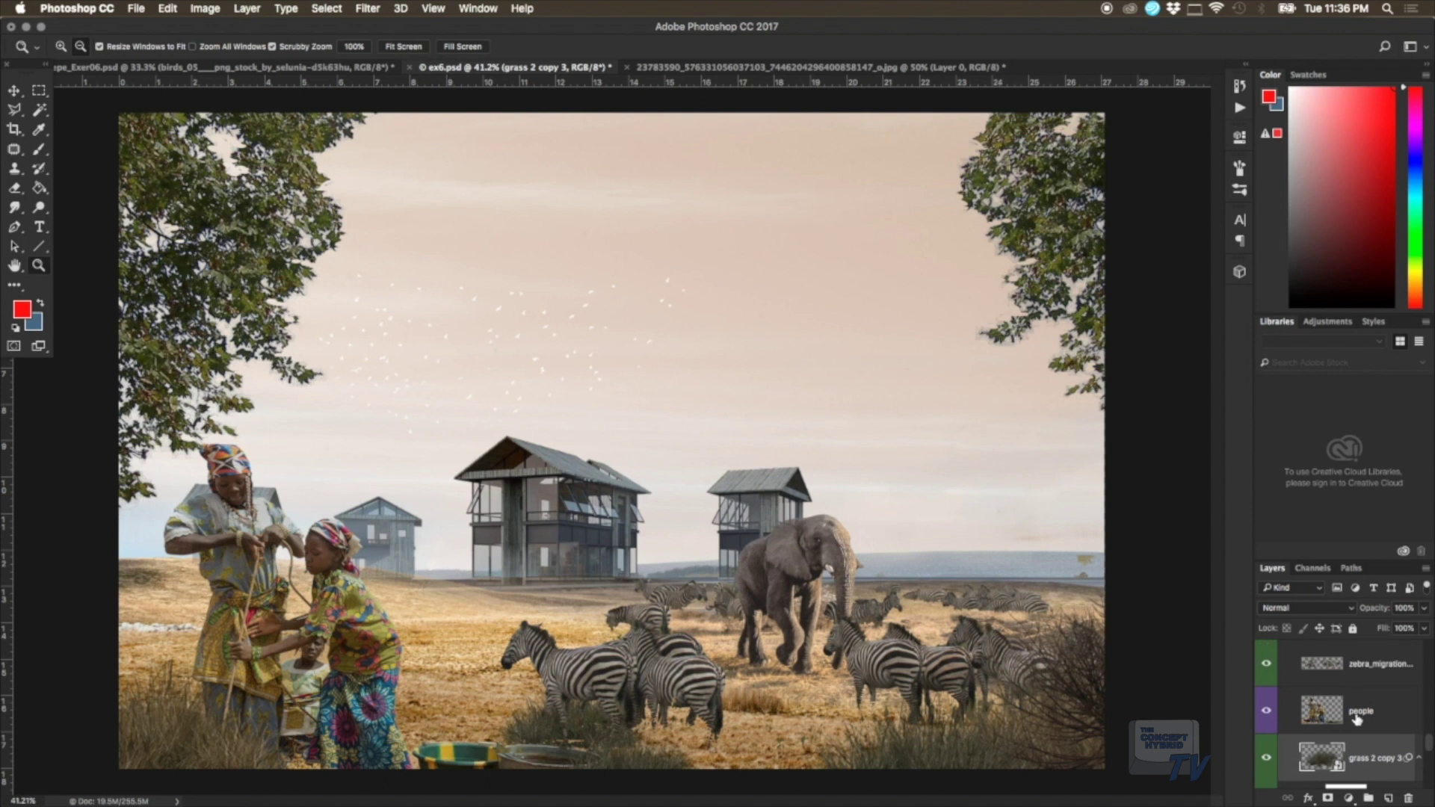
pyautogui.moveTo(628, 719); pyautogui.dragTo(624, 726)
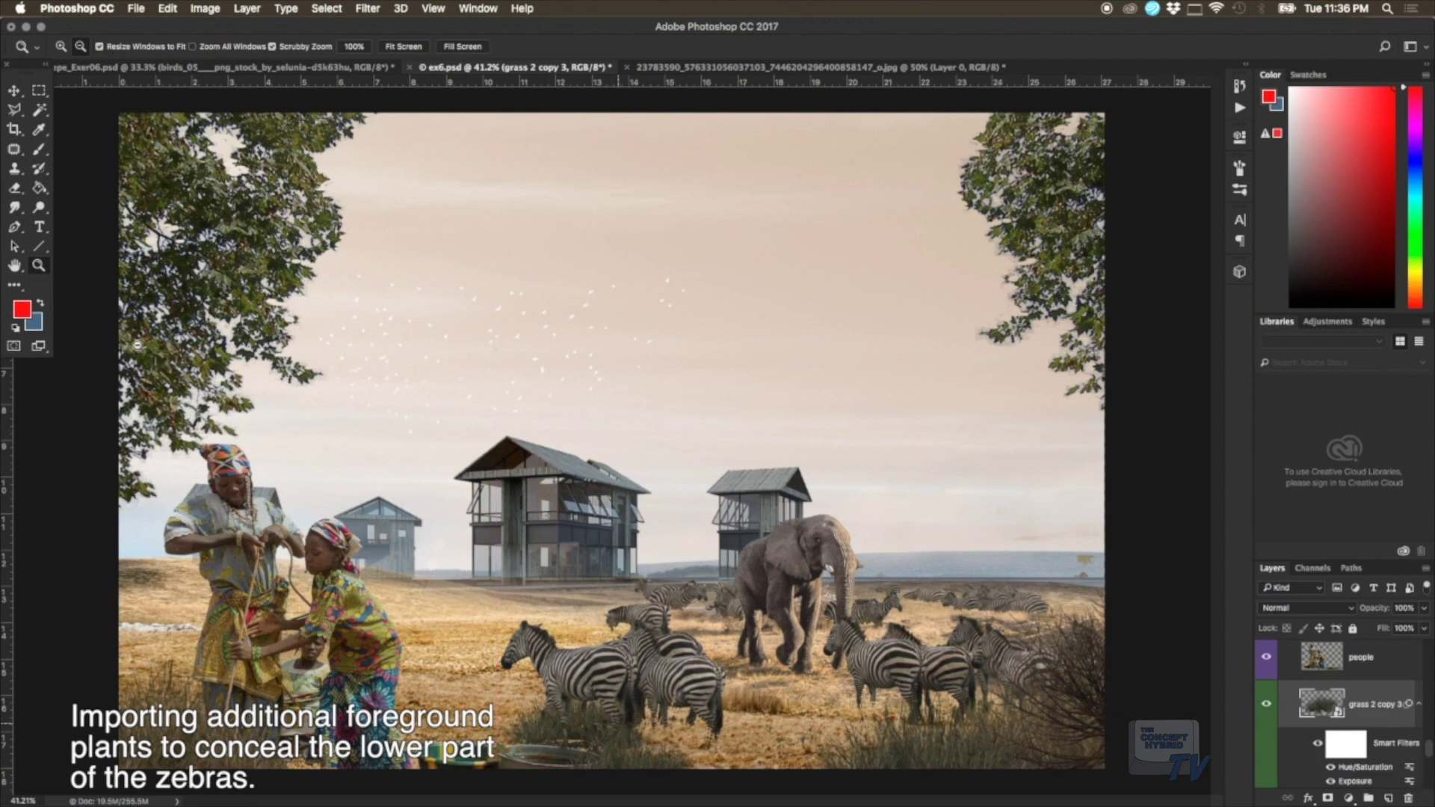
# Step: Make grass 2 copy 3 the active layer after briefly checking the zebra and people layers
pyautogui.click(14, 188)
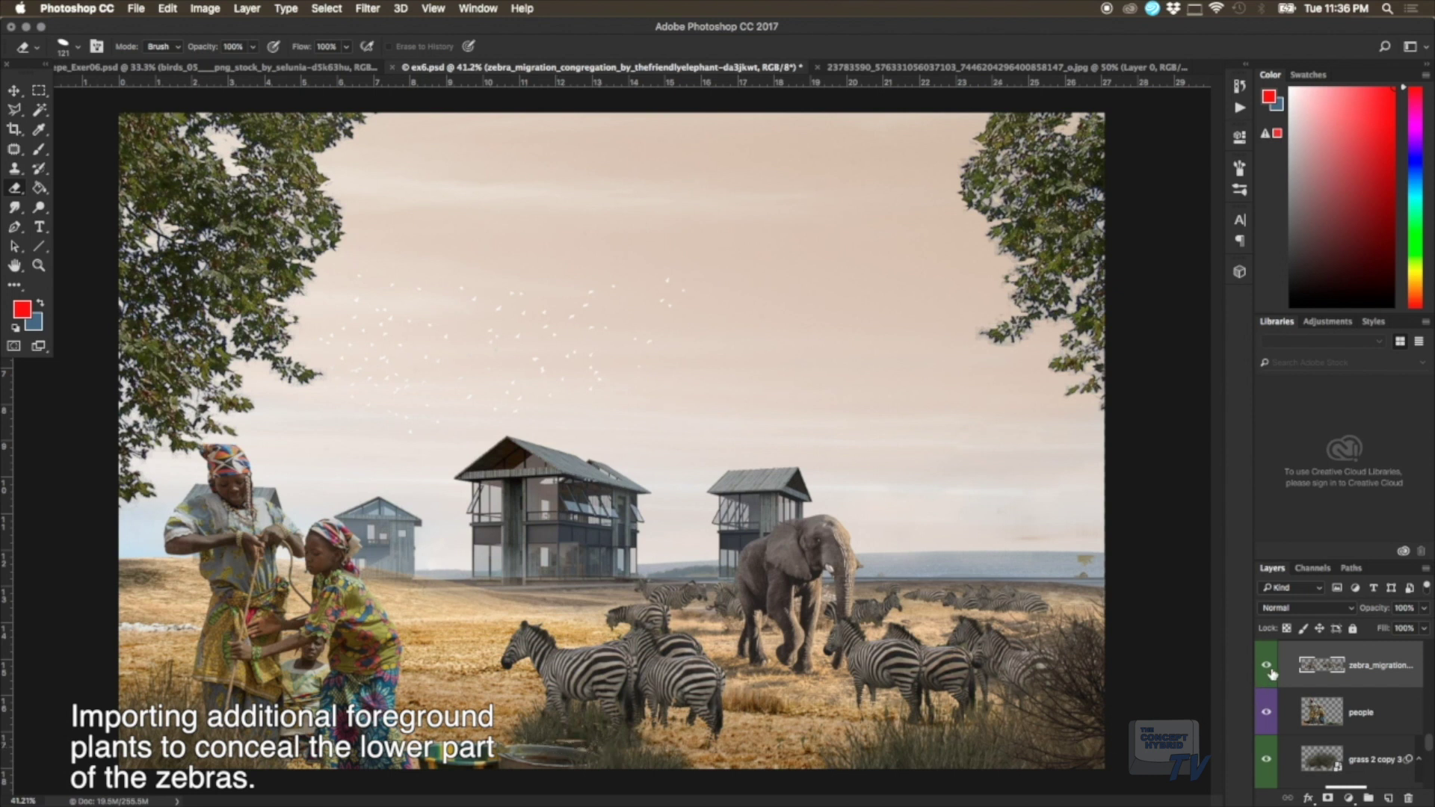
pyautogui.click(1266, 665)
pyautogui.click(1371, 710)
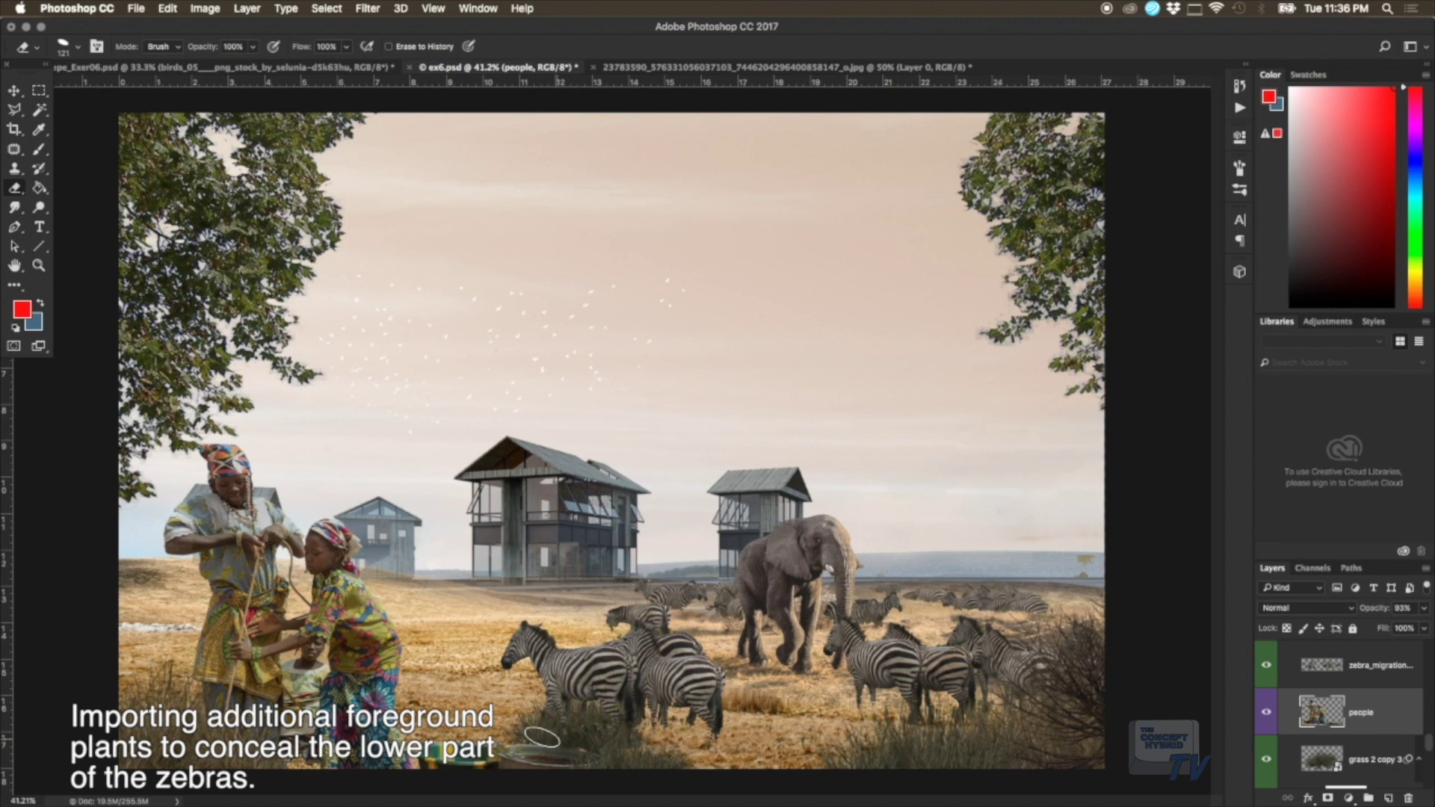
pyautogui.press('super+z')
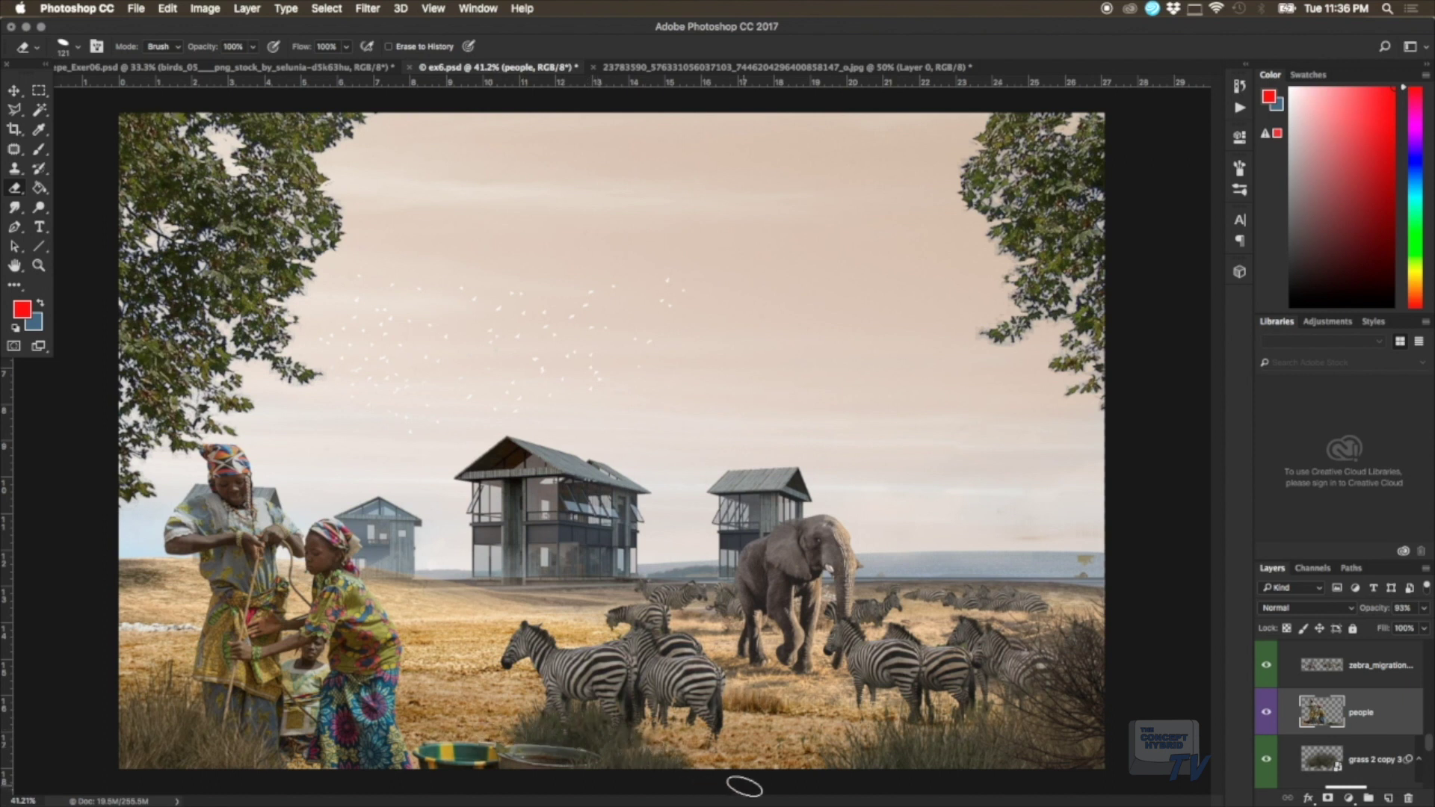
pyautogui.click(1369, 760)
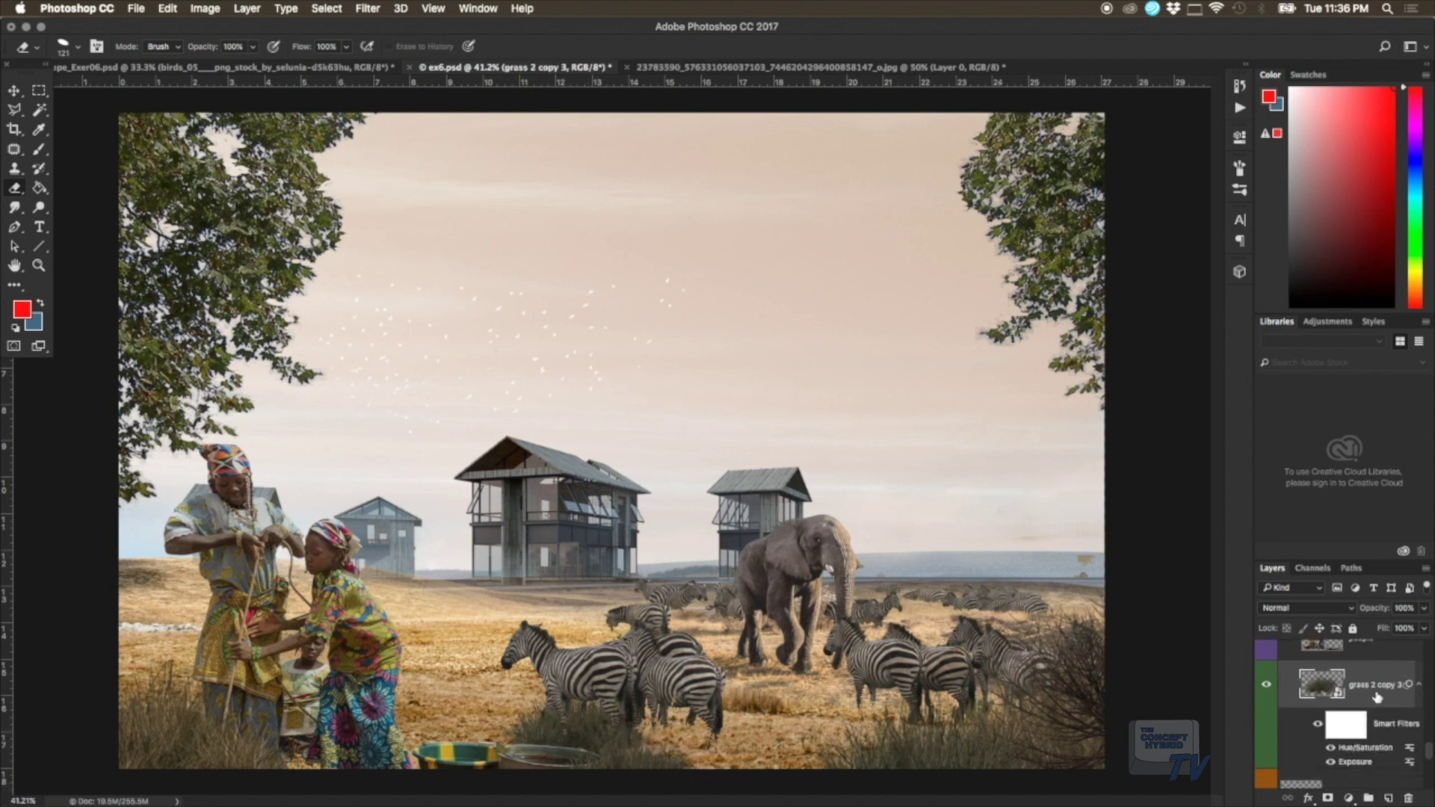
# Step: Duplicate grass 2 copy 3 as grass 2 copy 4, cancelling an accidental delete
pyautogui.rightClick(1377, 696)
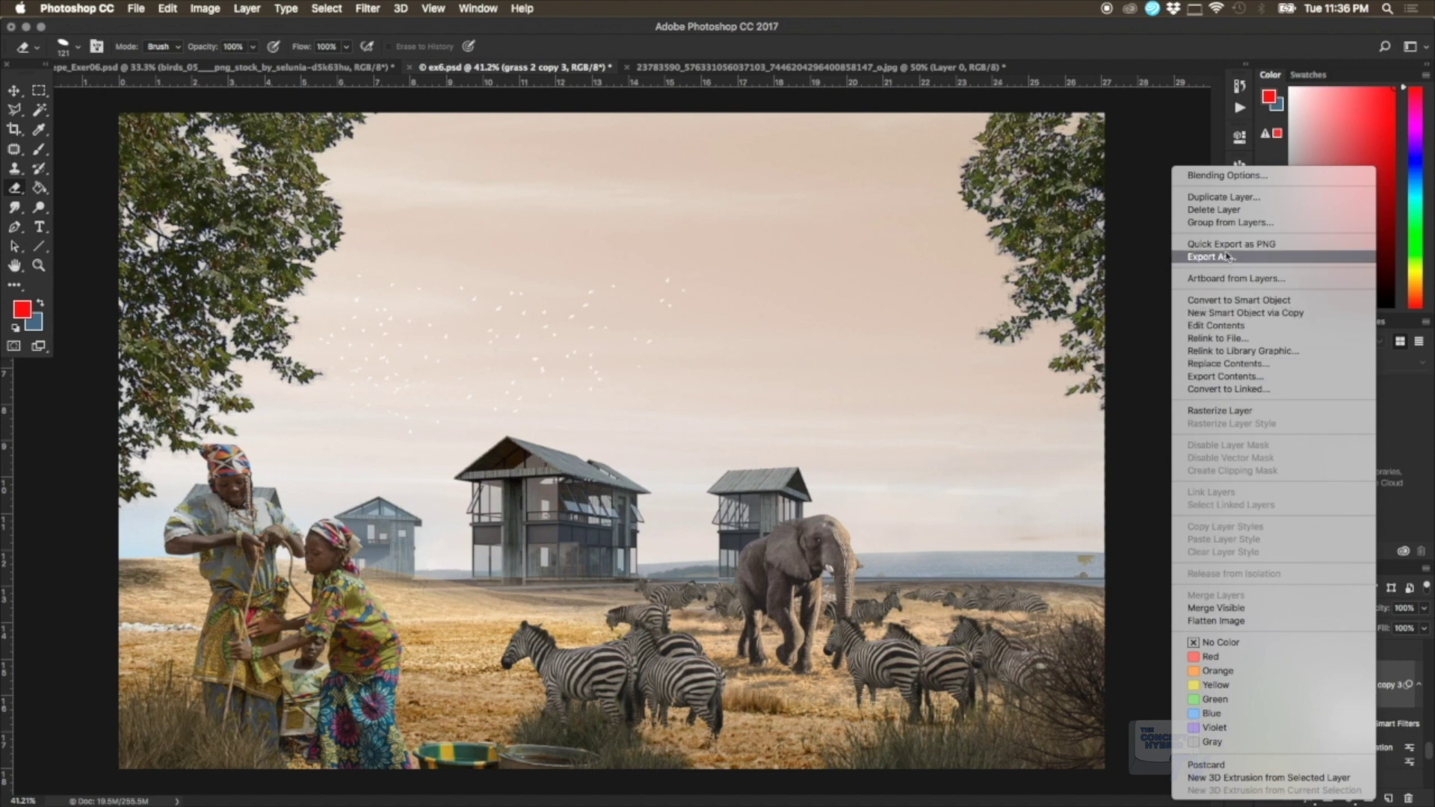
pyautogui.click(1214, 210)
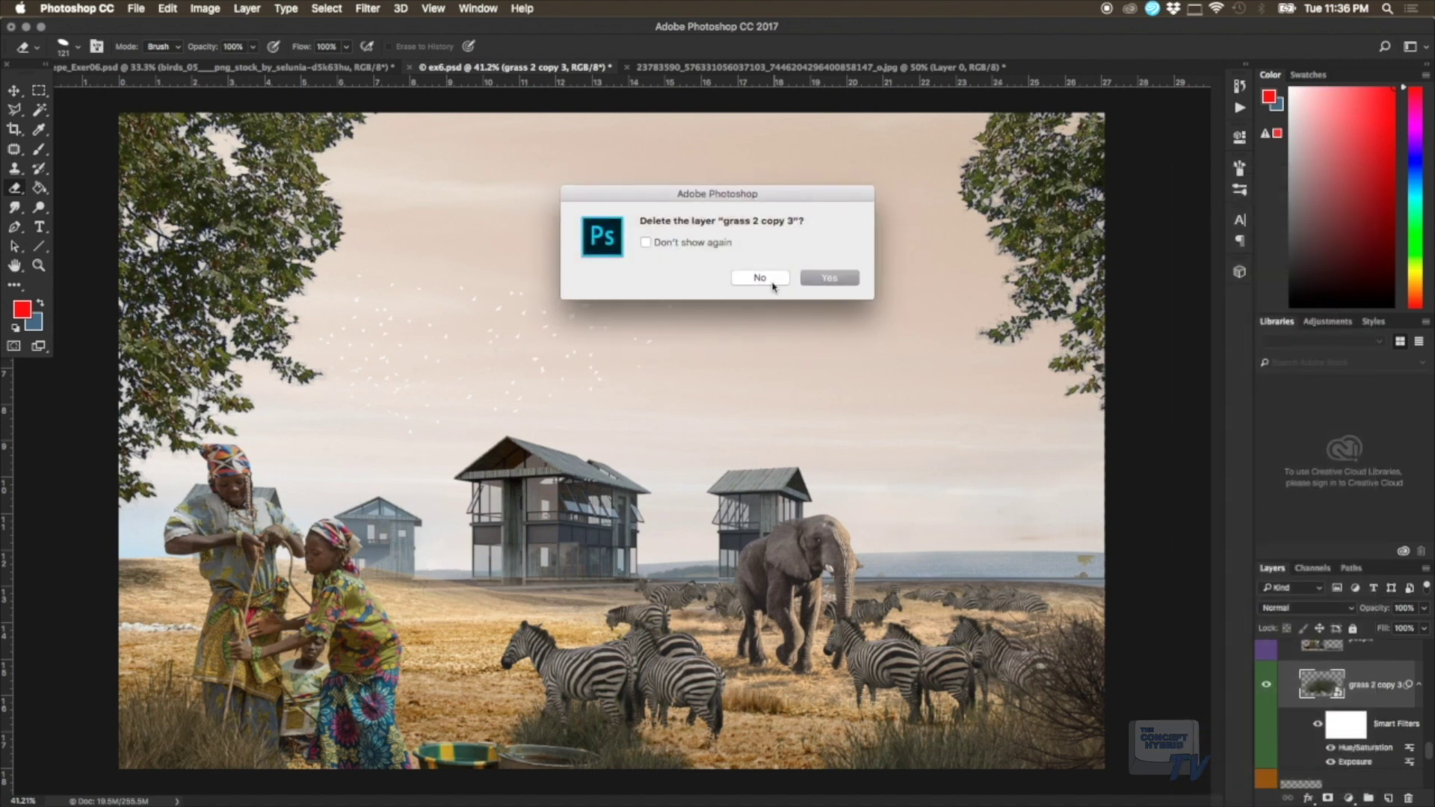
pyautogui.click(770, 278)
pyautogui.rightClick(1388, 706)
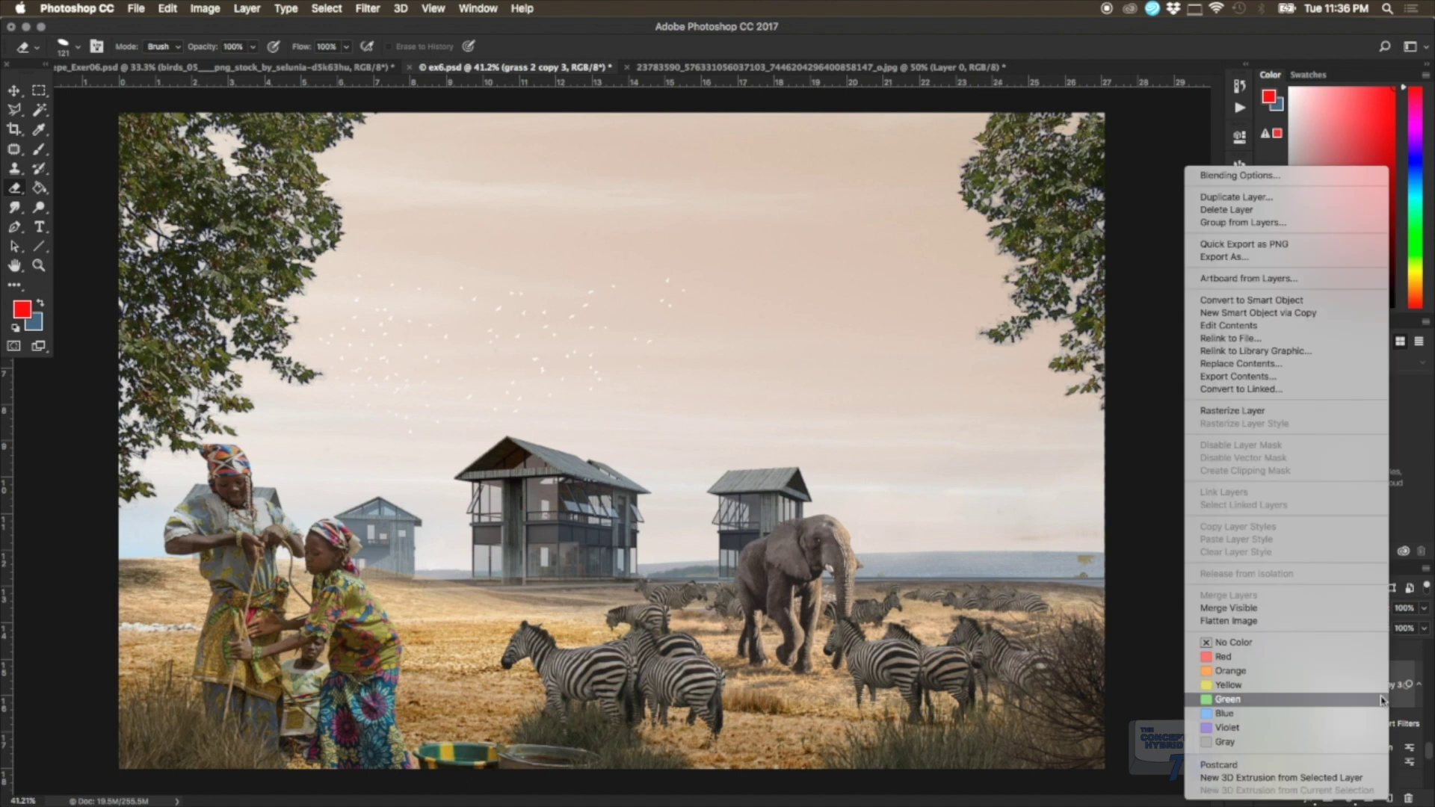
pyautogui.click(1264, 200)
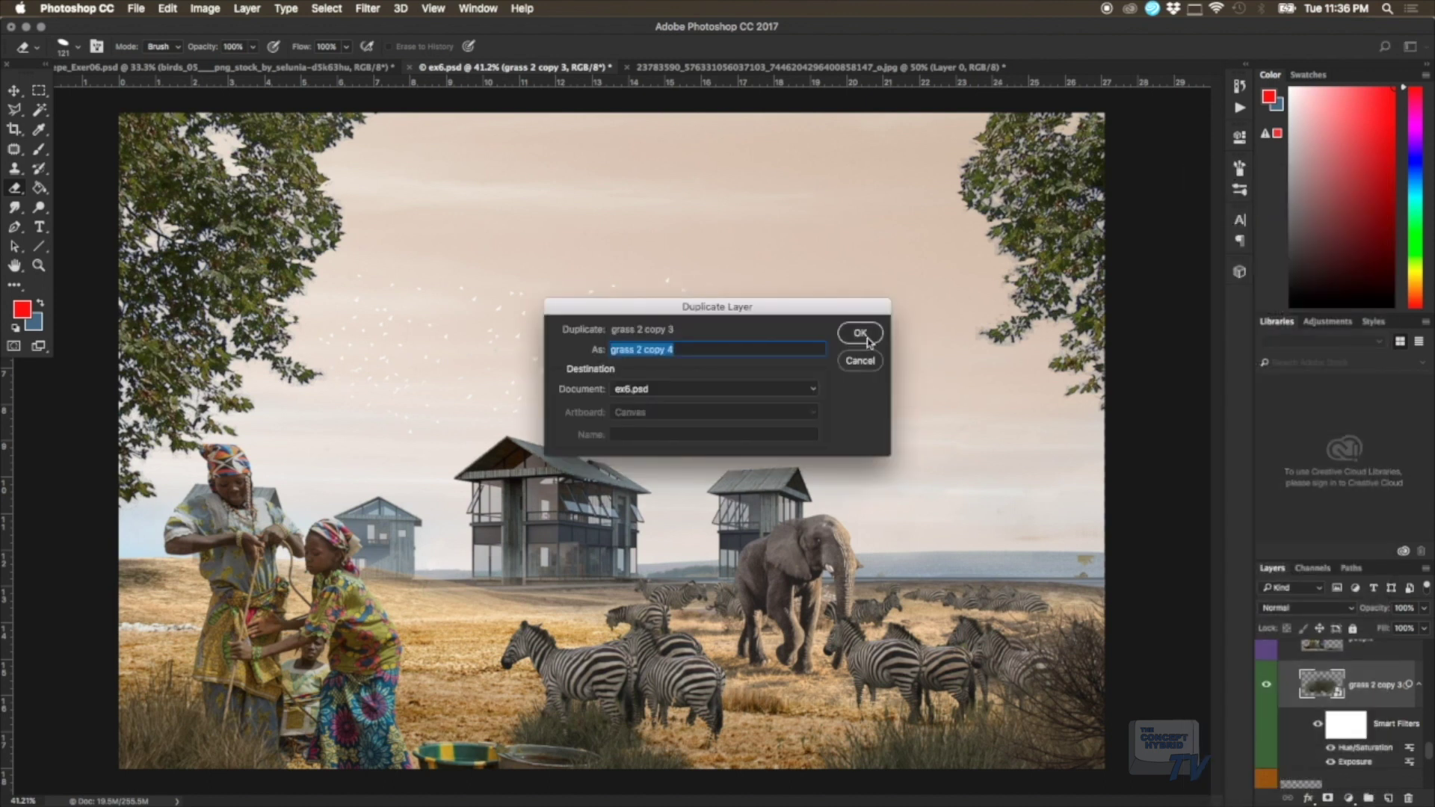
pyautogui.press('Return')
# Step: Shift grass 2 copy 4 sideways along the bottom and rasterize it
pyautogui.moveTo(630, 733); pyautogui.dragTo(735, 736)
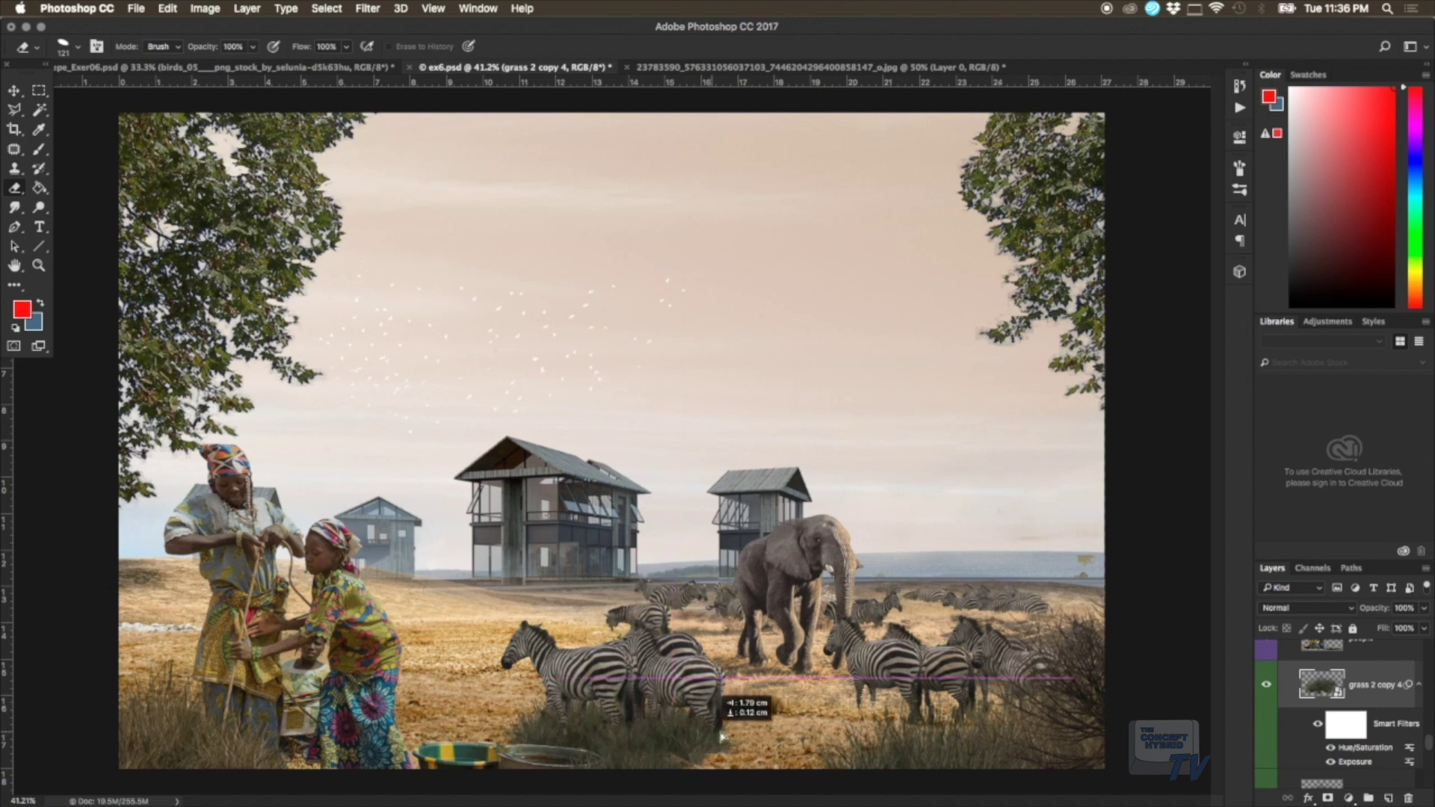
pyautogui.moveTo(735, 736)
pyautogui.mouseDown()
pyautogui.moveTo(759, 749)
pyautogui.moveTo(733, 733)
pyautogui.mouseUp()
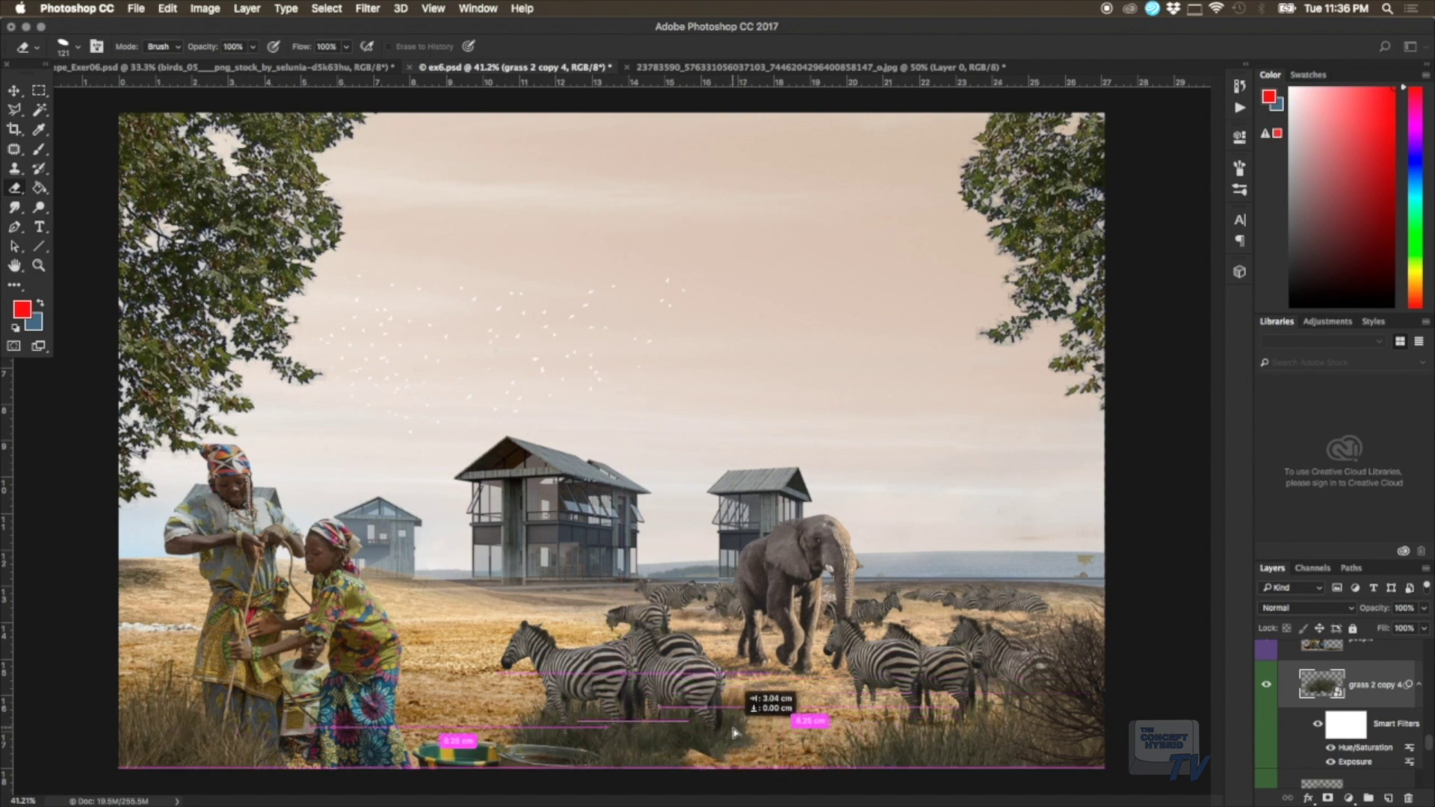
pyautogui.moveTo(733, 733); pyautogui.dragTo(734, 730)
pyautogui.rightClick(1356, 695)
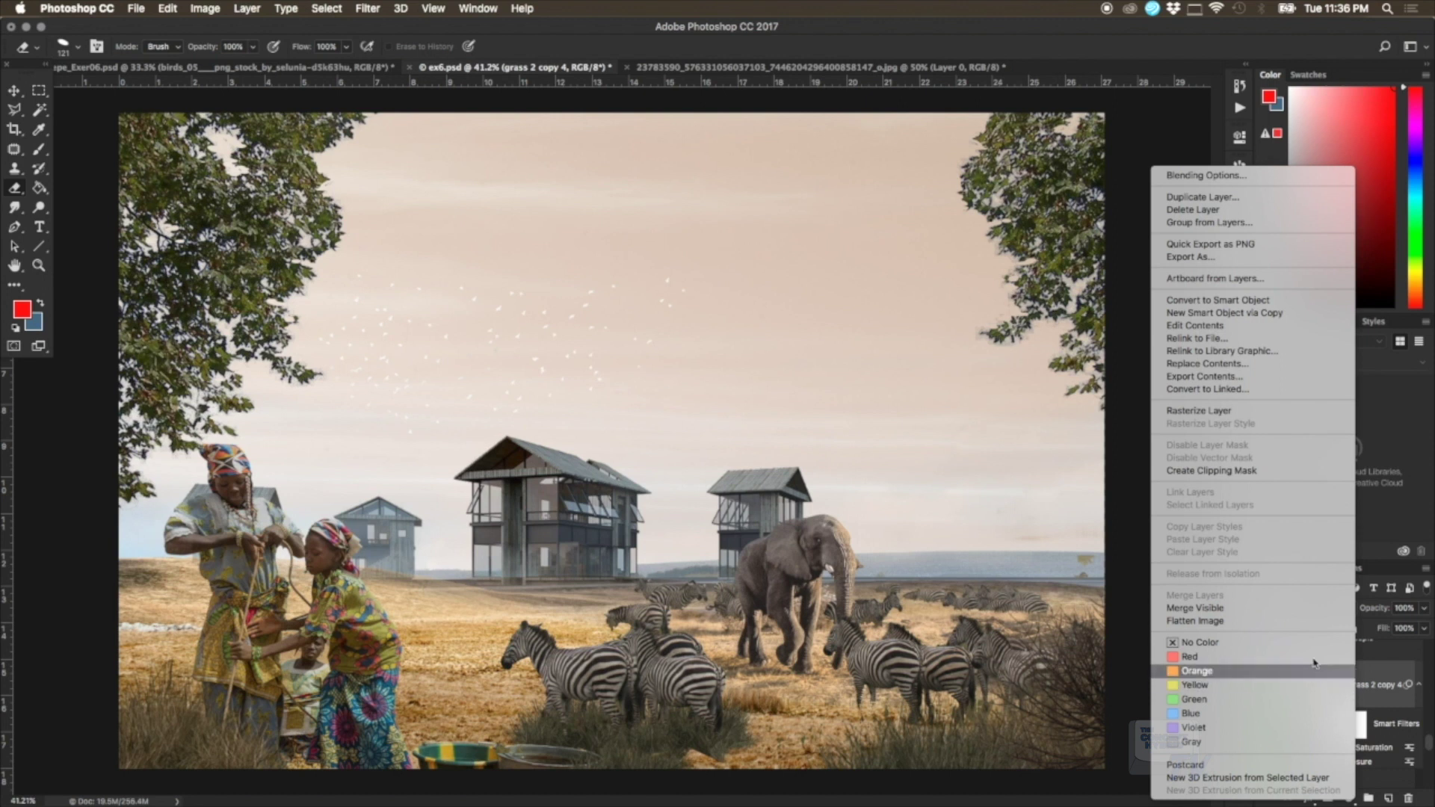
pyautogui.click(1198, 410)
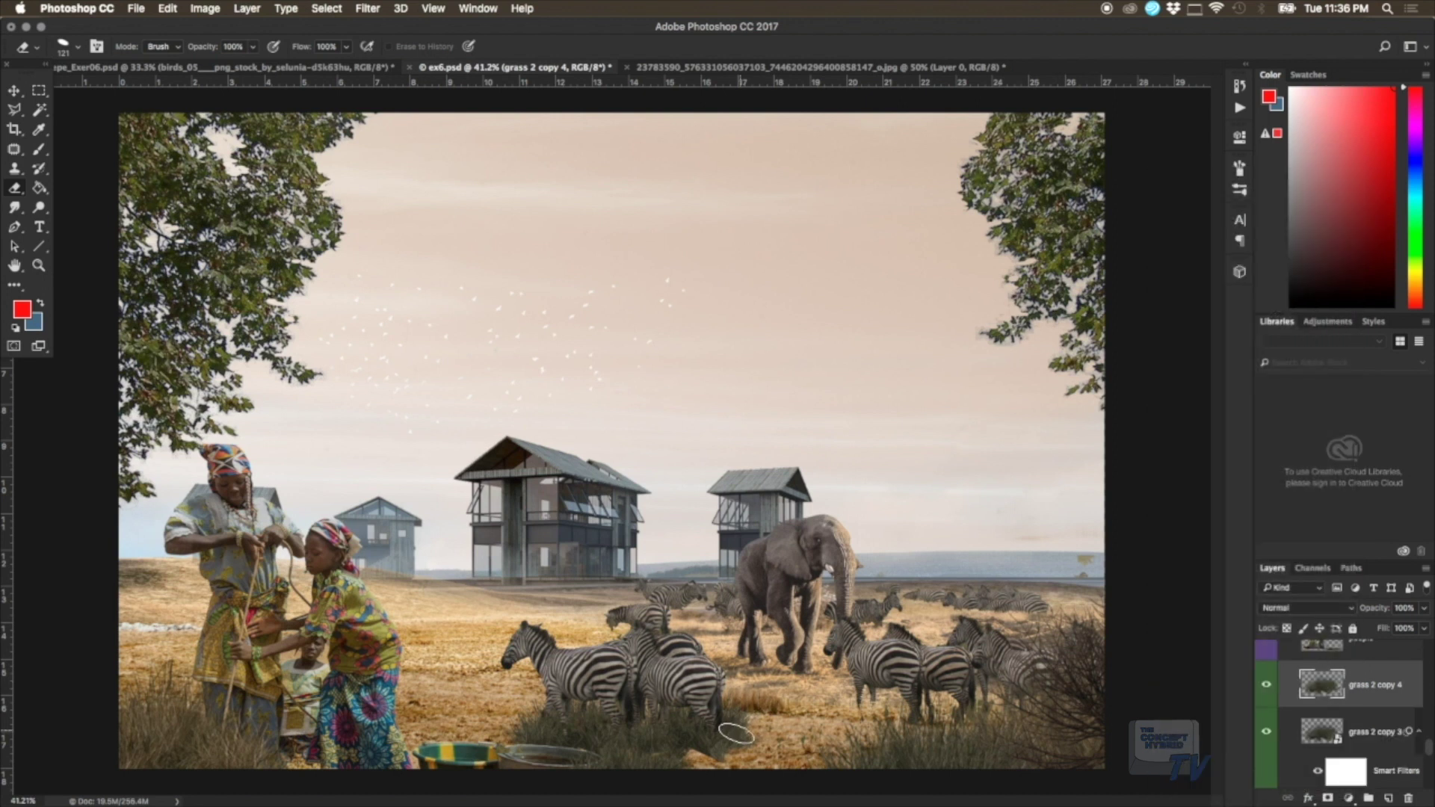
# Step: Softly erase the grass edges with a 0% hardness elliptical eraser at 10% opacity
pyautogui.rightClick(716, 766)
pyautogui.click(728, 707)
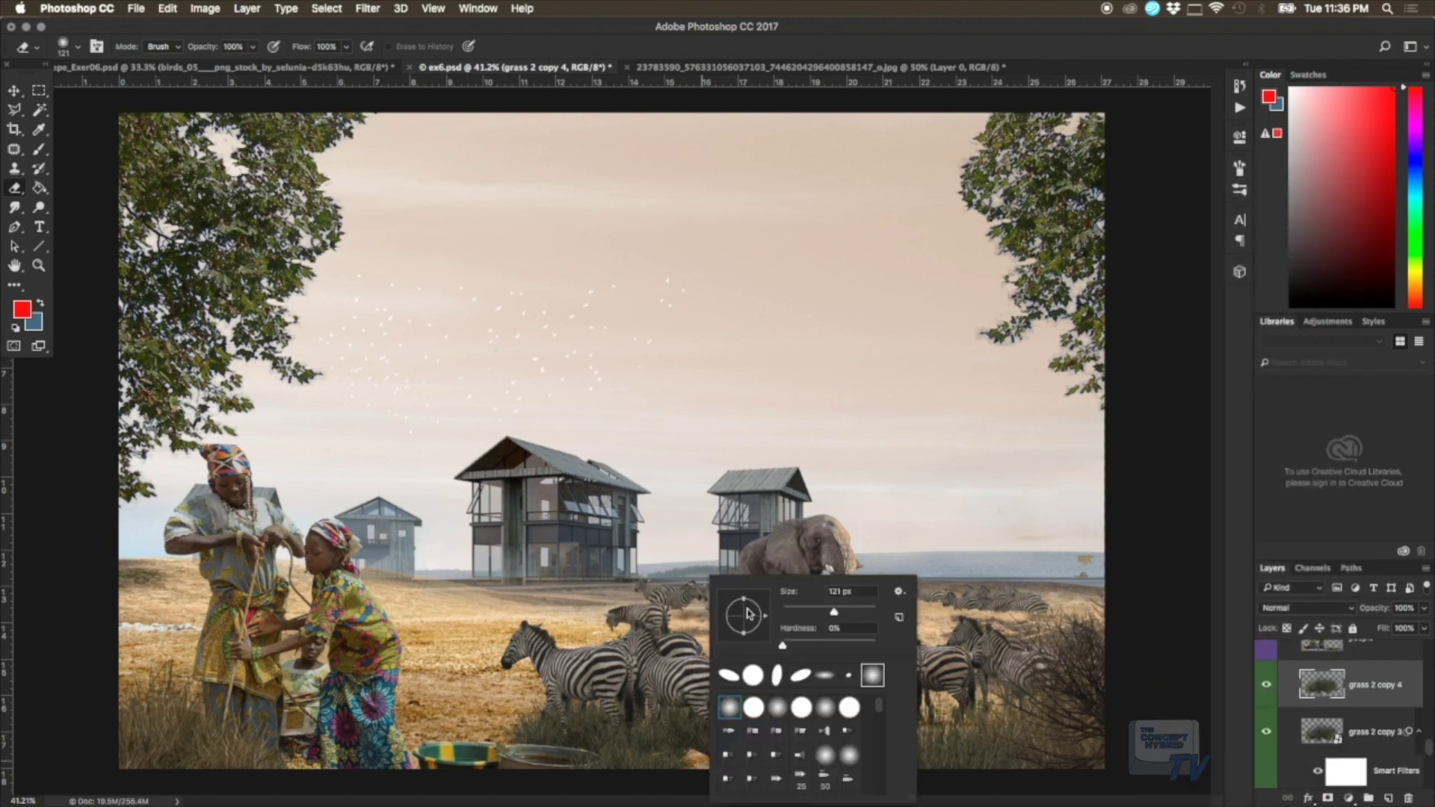
pyautogui.moveTo(743, 602); pyautogui.dragTo(744, 614)
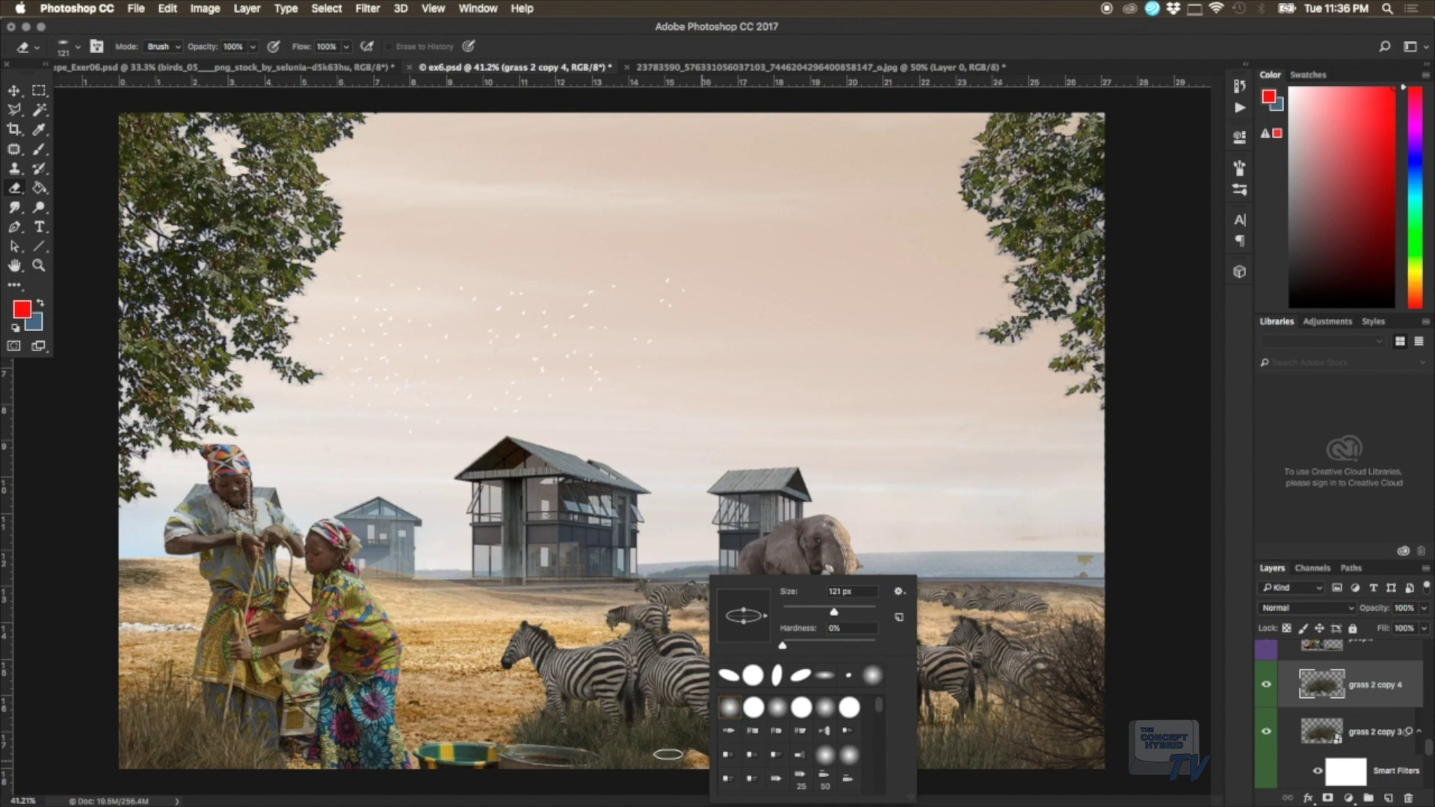
pyautogui.click(669, 754)
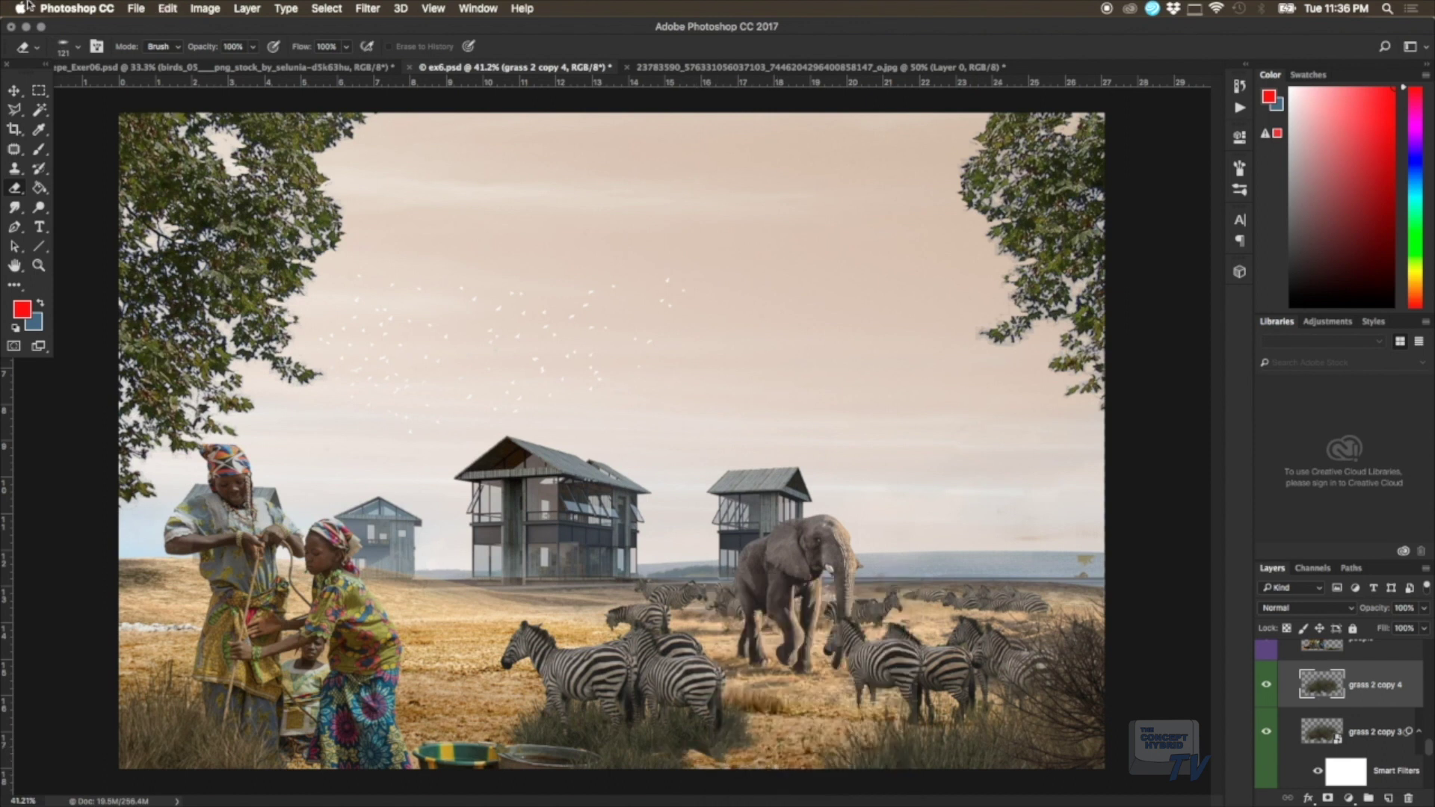
pyautogui.moveTo(253, 46); pyautogui.dragTo(187, 67)
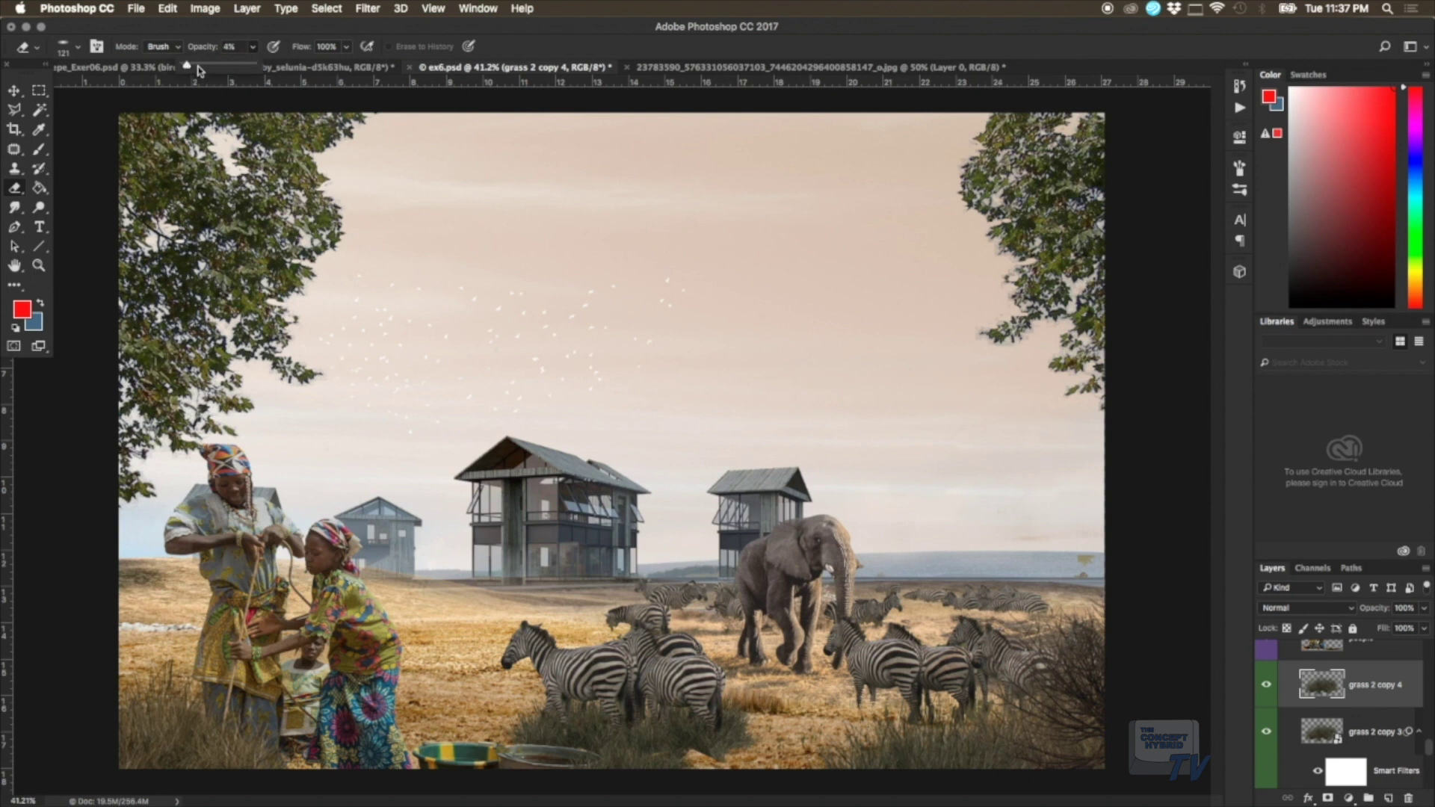
pyautogui.click(701, 747)
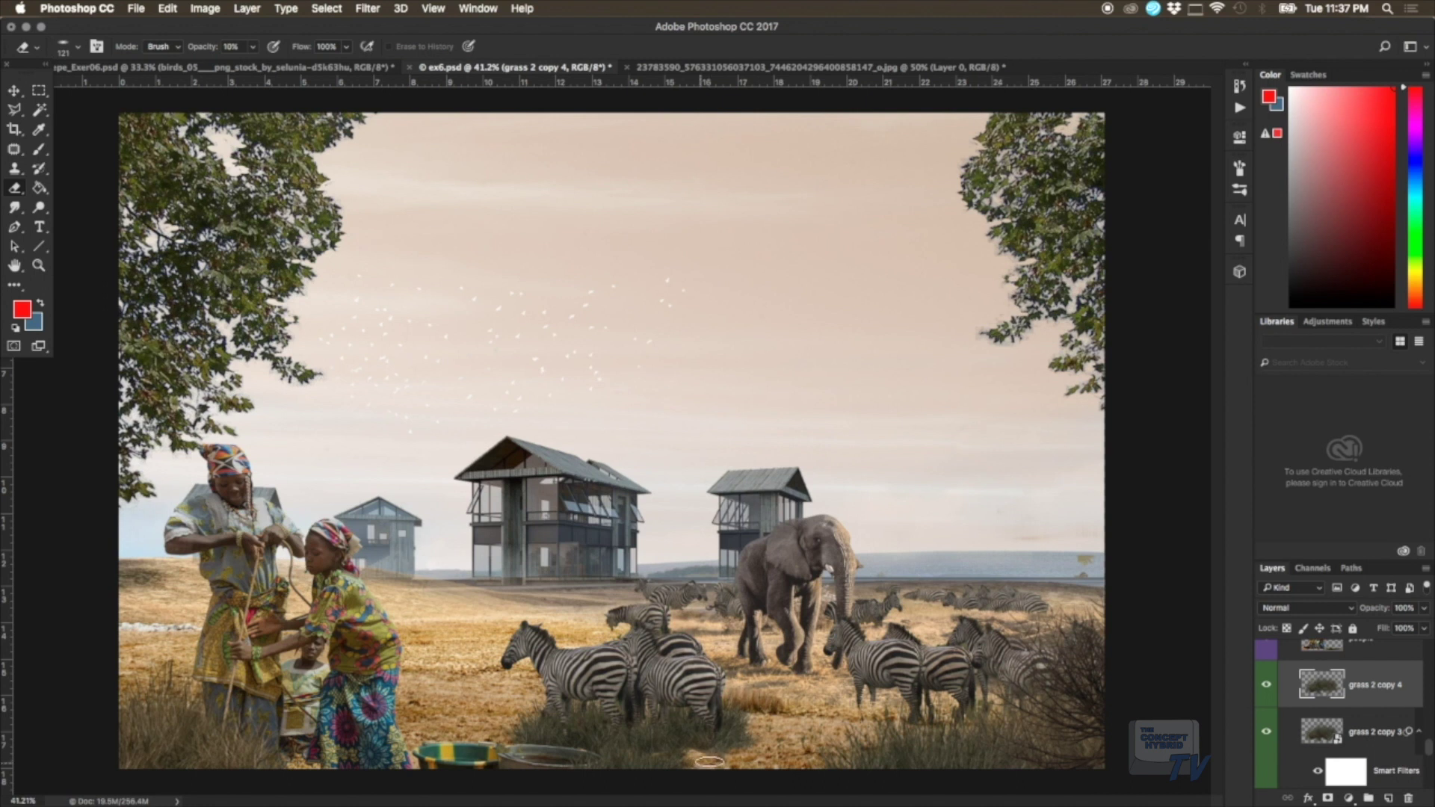
pyautogui.moveTo(709, 762)
pyautogui.mouseDown()
pyautogui.moveTo(677, 757)
pyautogui.moveTo(906, 746)
pyautogui.moveTo(803, 748)
pyautogui.mouseUp()
pyautogui.click(206, 9)
pyautogui.moveTo(228, 49)
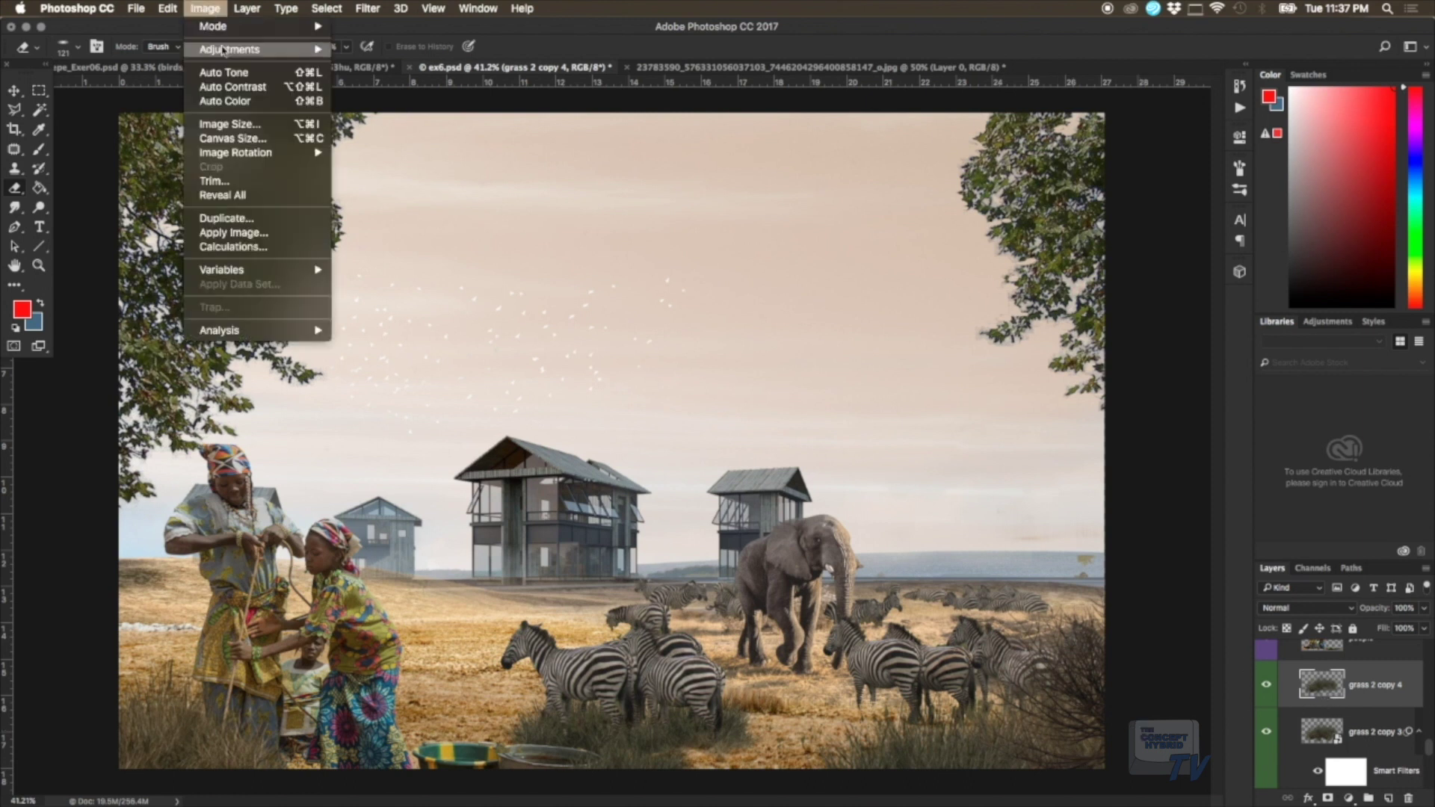
# Step: Recolour grass 2 copy 4 with Hue/Saturation: hue -18, saturation +48, lightness -1
pyautogui.click(454, 132)
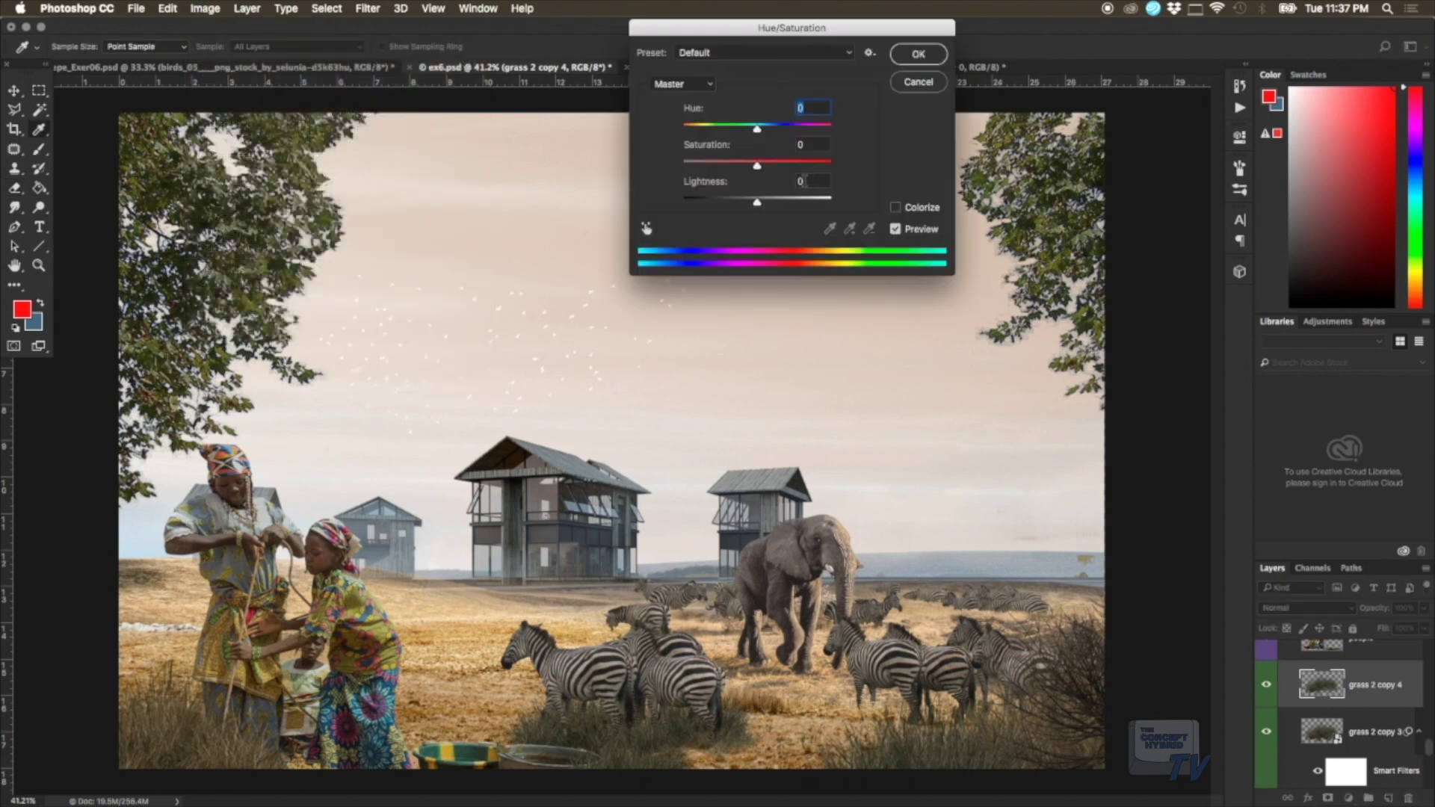
pyautogui.moveTo(757, 127)
pyautogui.mouseDown()
pyautogui.moveTo(832, 129)
pyautogui.moveTo(671, 139)
pyautogui.moveTo(744, 149)
pyautogui.mouseUp()
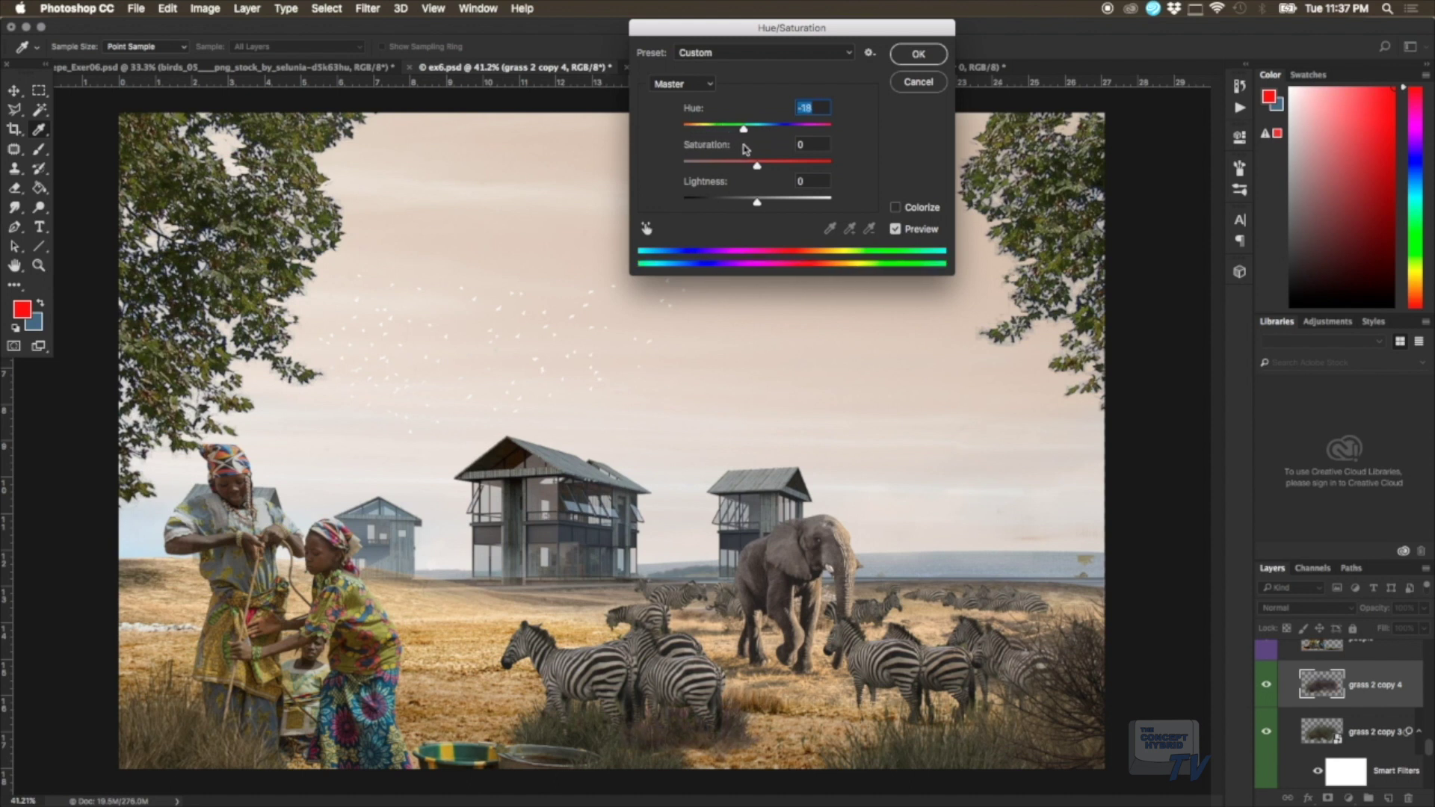
pyautogui.moveTo(758, 165)
pyautogui.mouseDown()
pyautogui.moveTo(736, 166)
pyautogui.moveTo(794, 168)
pyautogui.mouseUp()
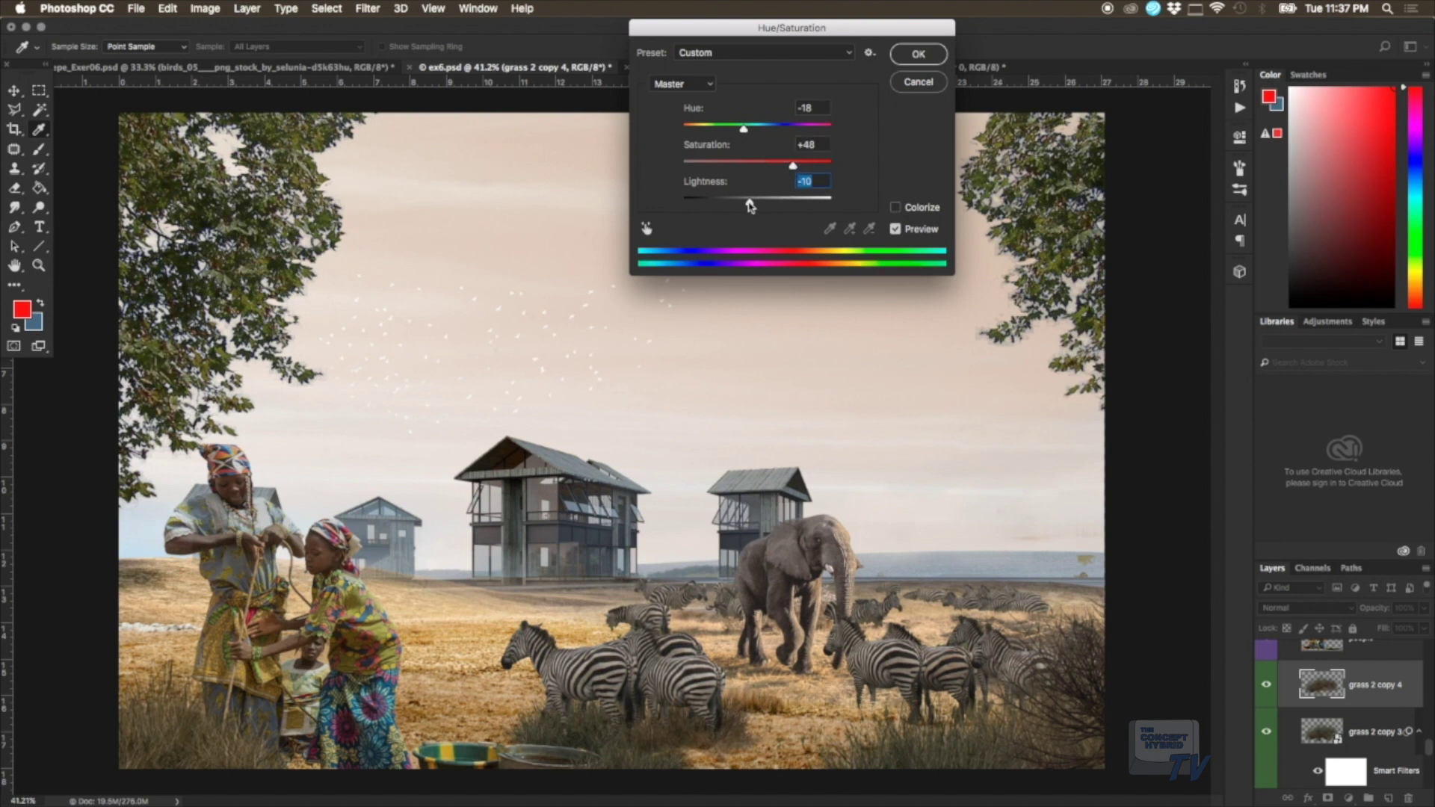
pyautogui.moveTo(756, 202)
pyautogui.mouseDown()
pyautogui.moveTo(773, 204)
pyautogui.moveTo(760, 206)
pyautogui.mouseUp()
pyautogui.click(918, 54)
pyautogui.click(1423, 608)
# Step: Fade grass 2 copy 4 to 77% opacity and grass 2 copy 3 to 78%
pyautogui.moveTo(1425, 626); pyautogui.dragTo(1409, 628)
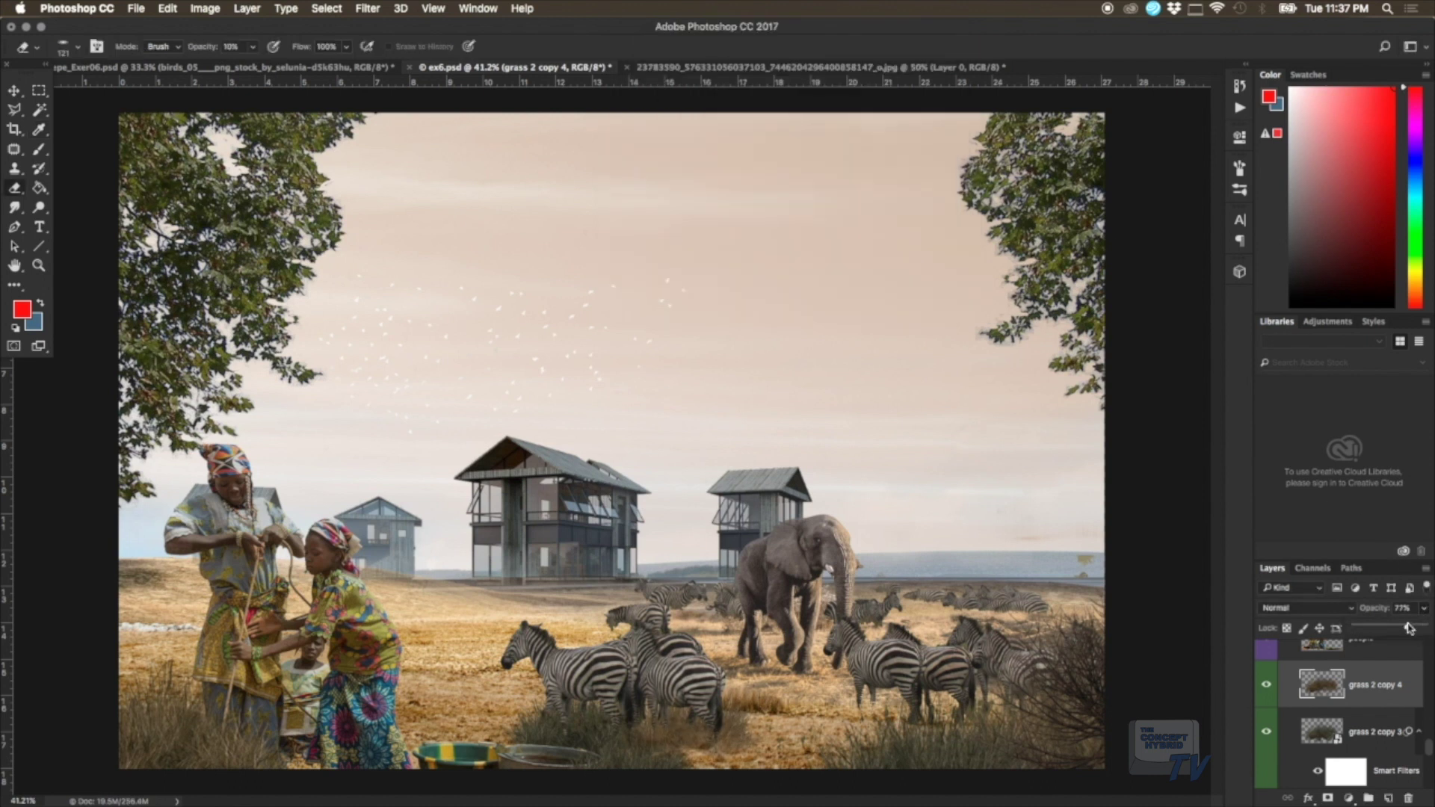
pyautogui.click(1386, 731)
pyautogui.click(1424, 607)
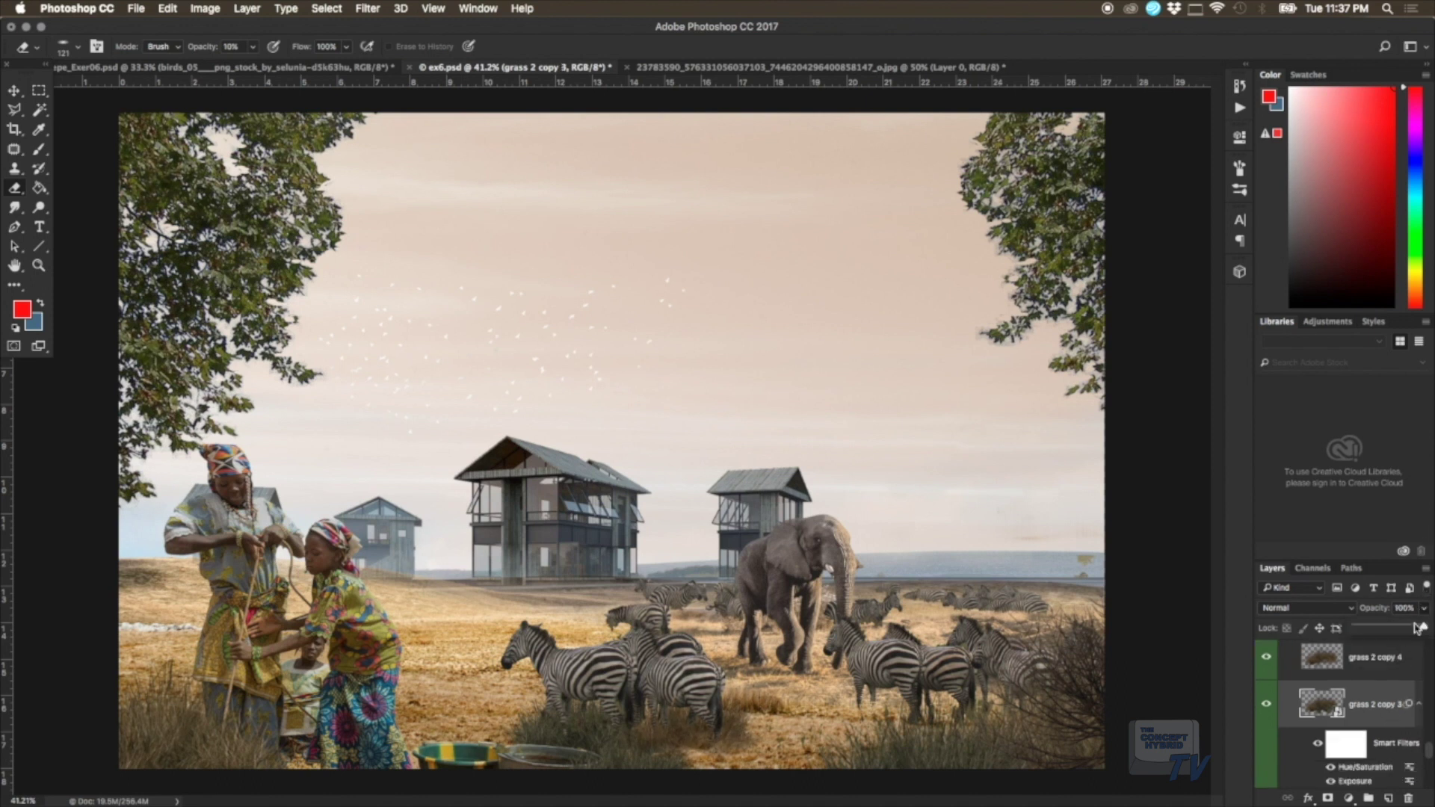
pyautogui.moveTo(1401, 628); pyautogui.dragTo(1415, 627)
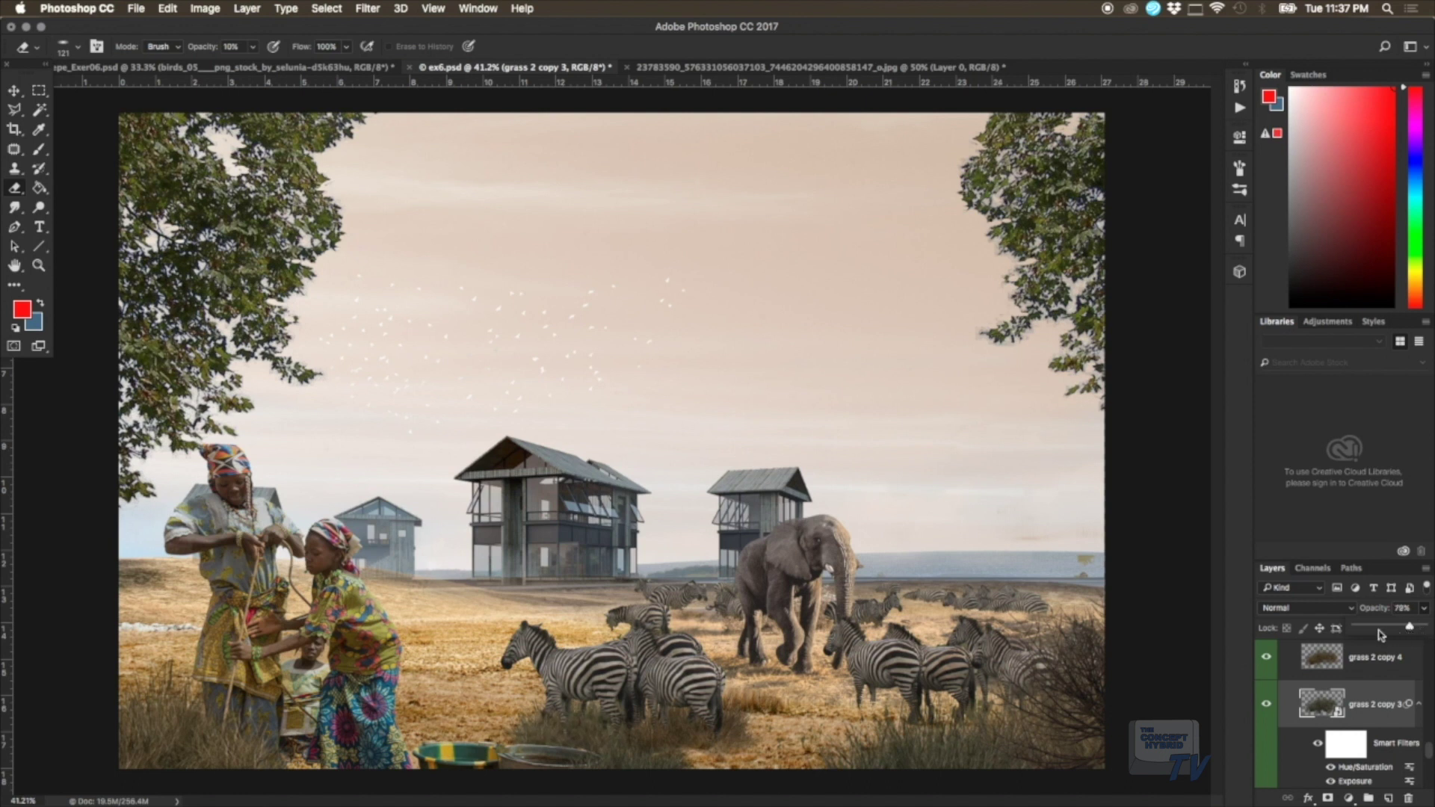
# Step: Free-transform the people layer, shrinking the two women to about 90%
pyautogui.scroll(3, 1315, 717)
pyautogui.click(1373, 679)
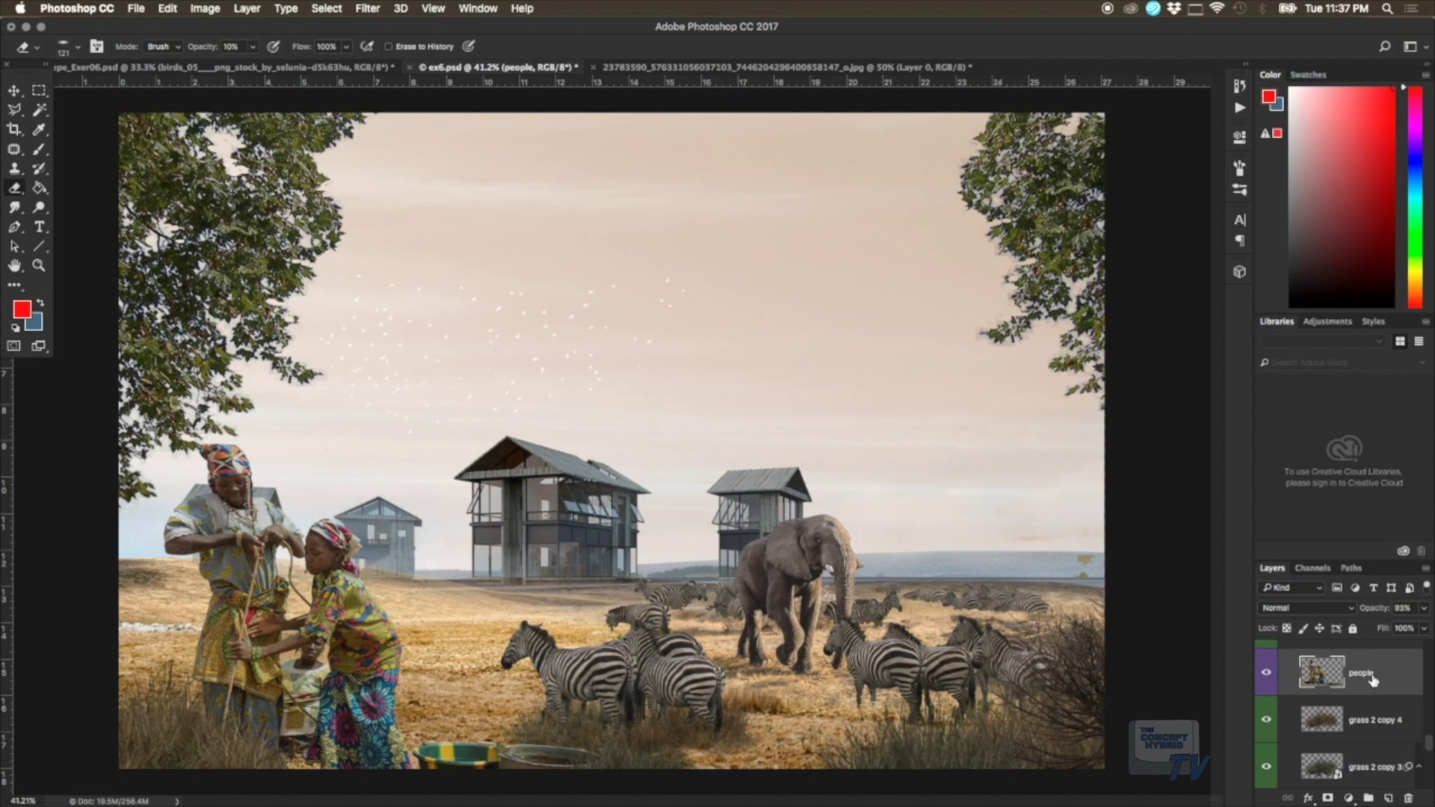
pyautogui.rightClick(1396, 677)
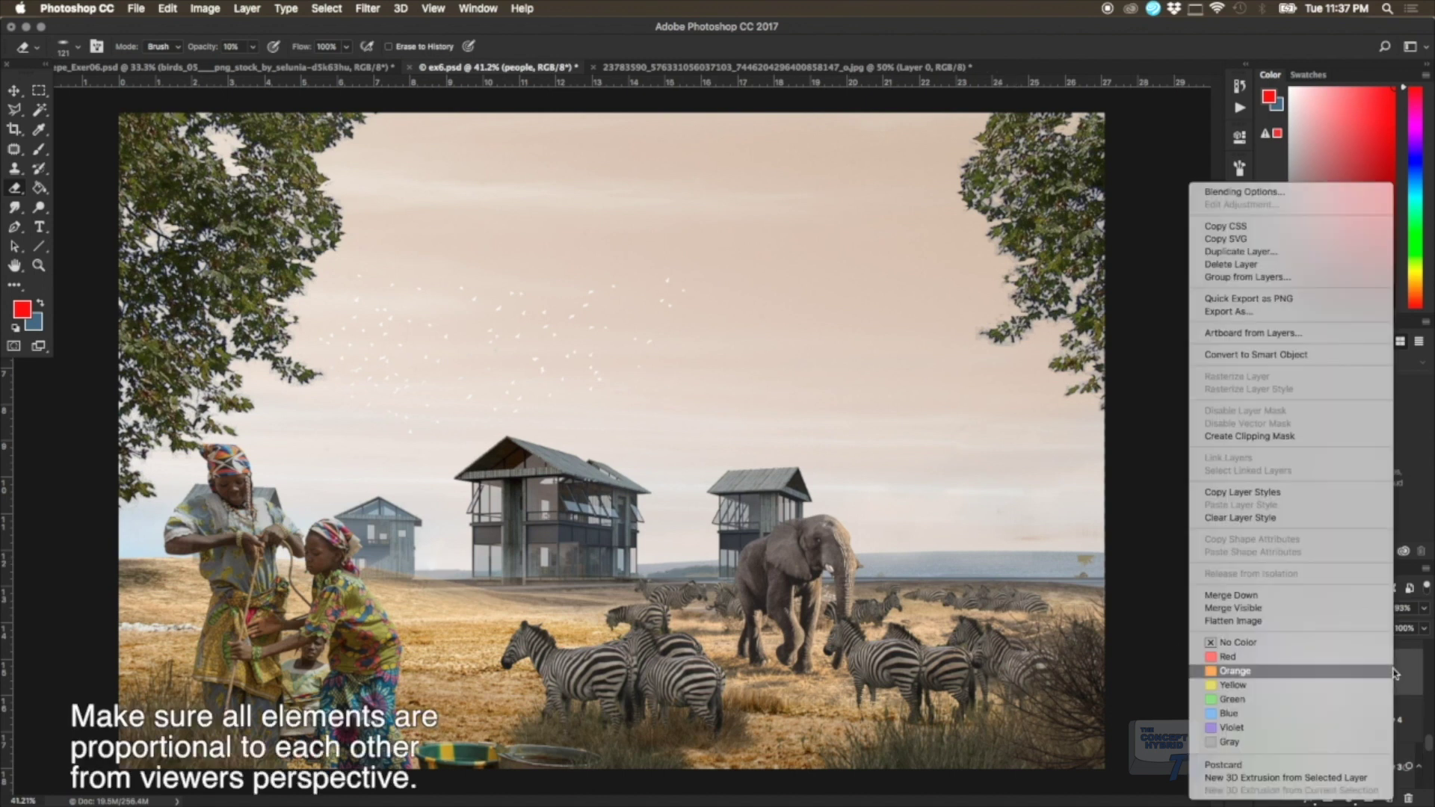
pyautogui.press('Escape')
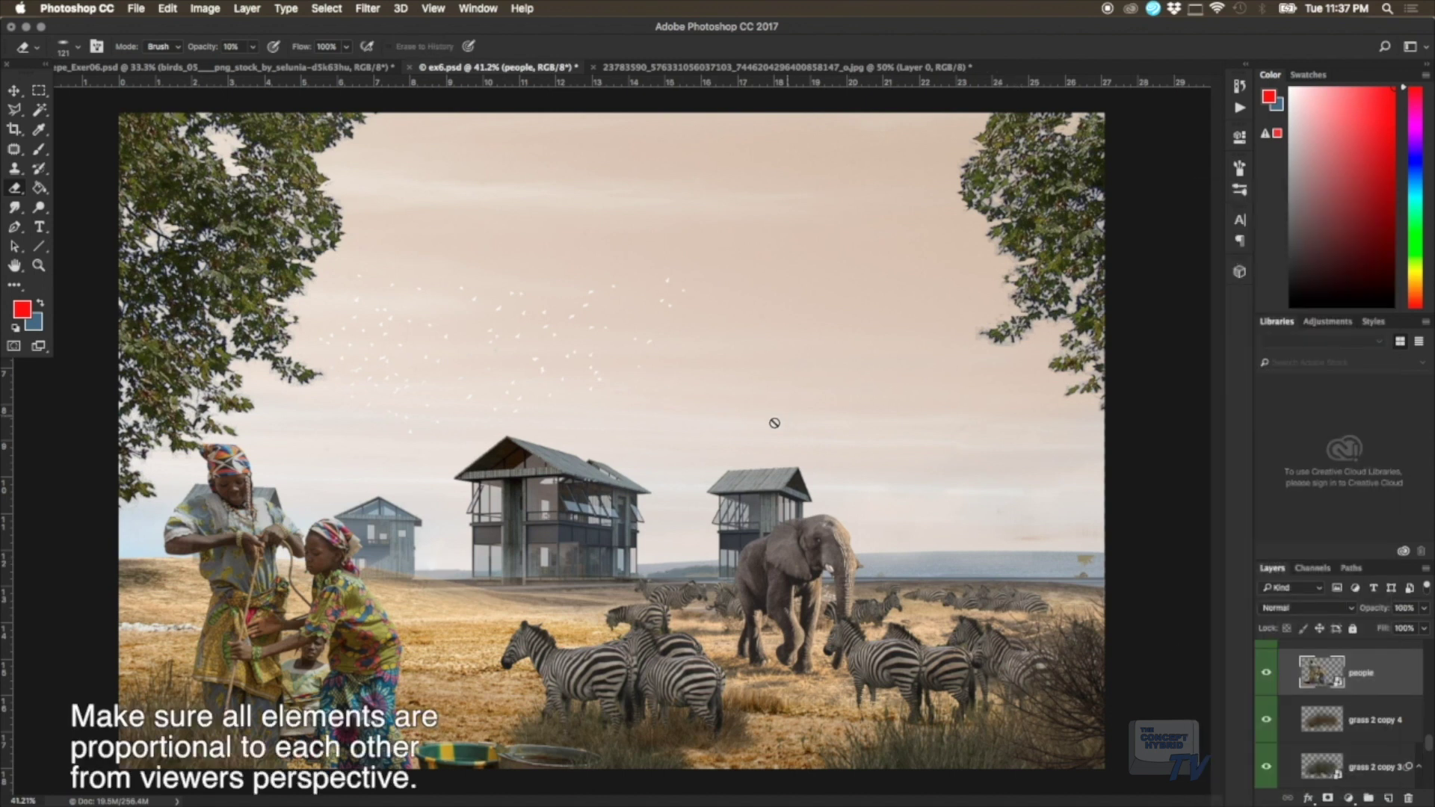
pyautogui.hotkey('ctrl', 't')
pyautogui.moveTo(621, 441); pyautogui.dragTo(563, 469)
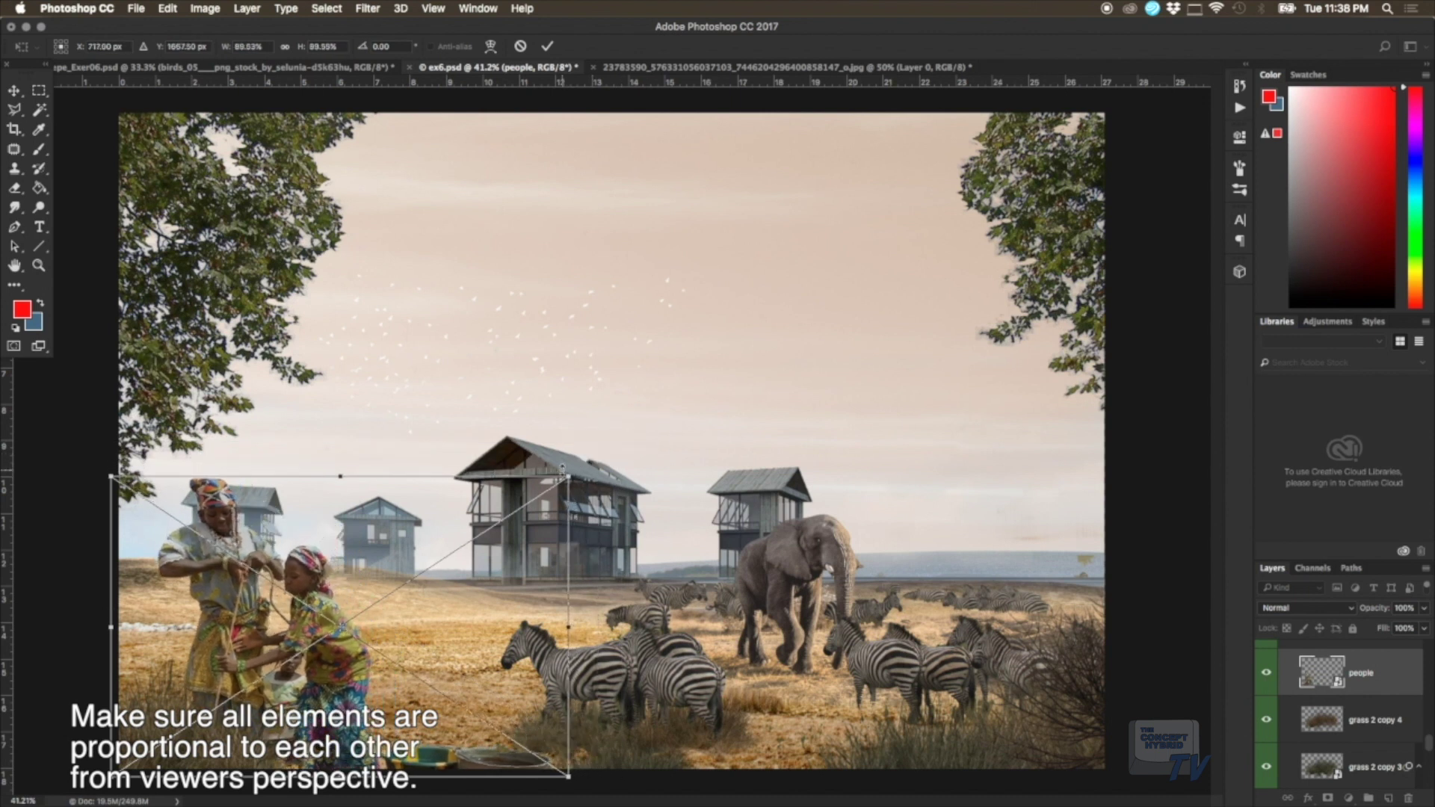